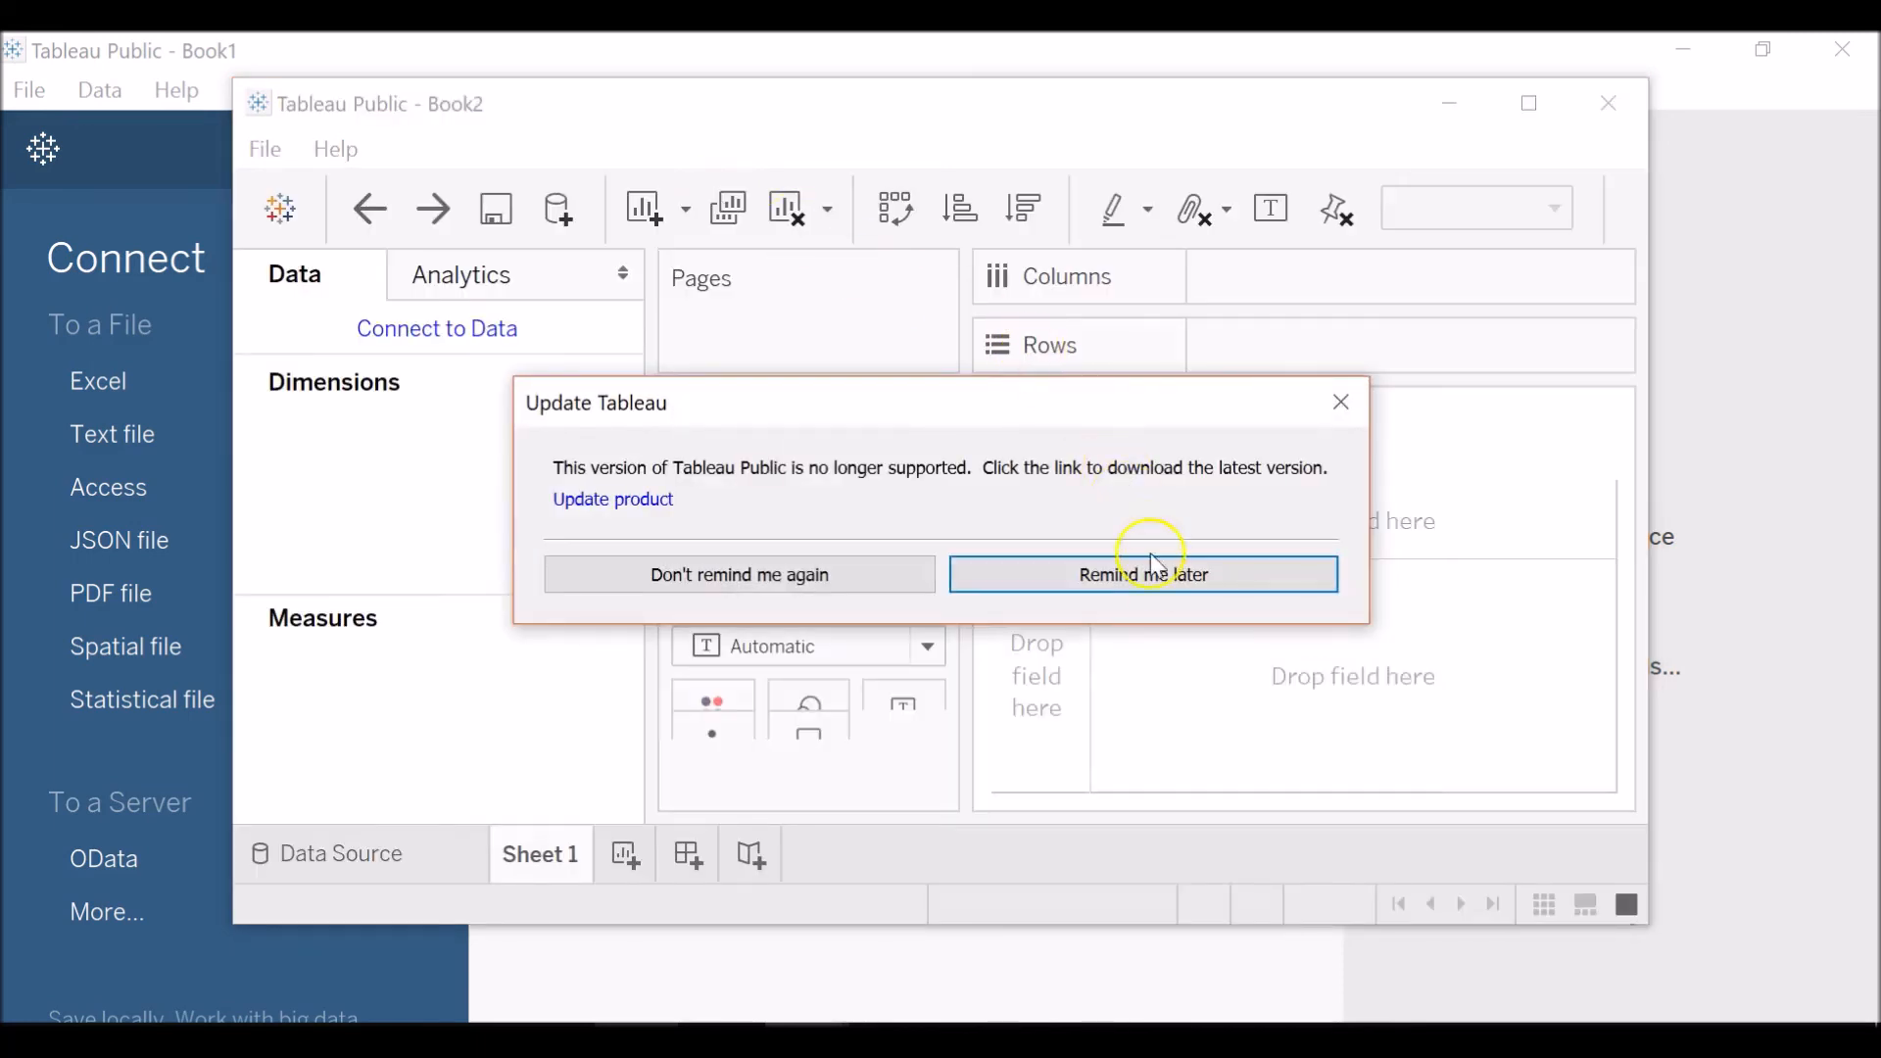
Postpone the update reminder, connect to the Excel workbook Maria's Fashion Store, and maximize the window.
{"action": "left_click", "coordinate": [1156, 576]}
{"action": "left_click", "coordinate": [527, 343]}
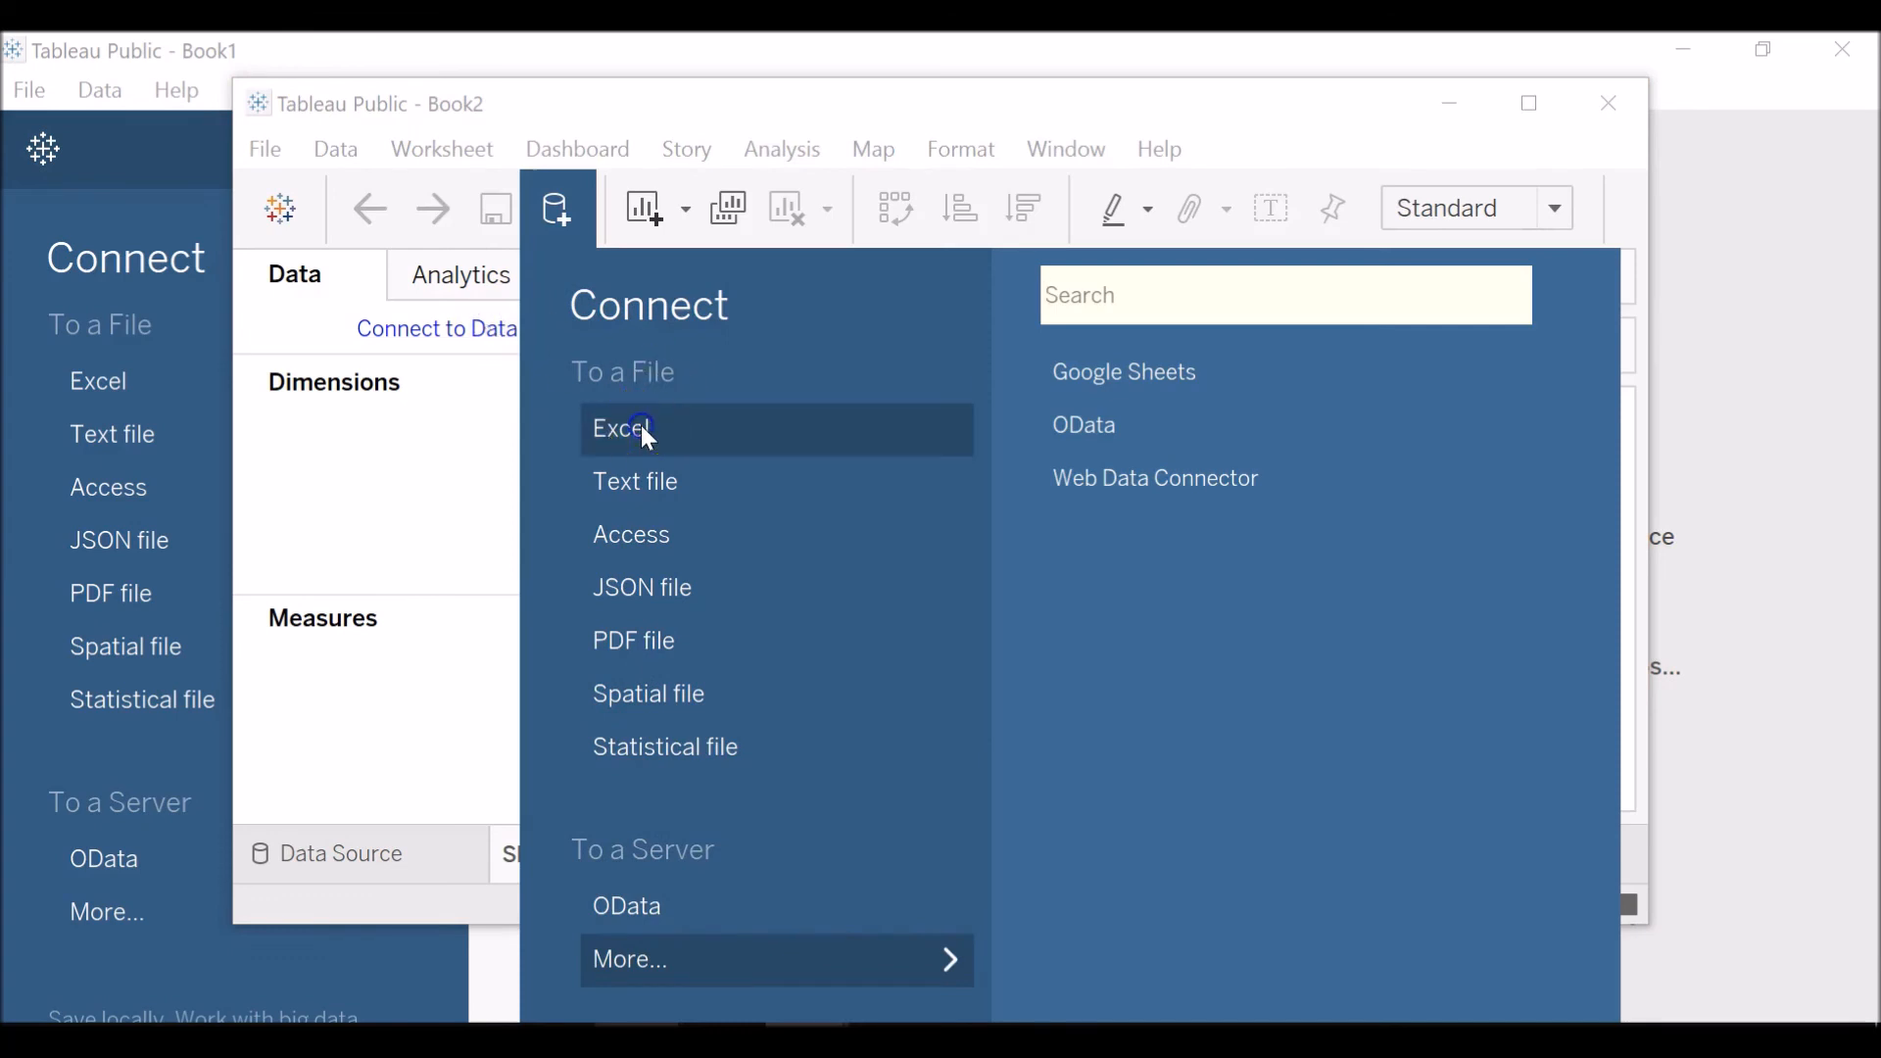
{"action": "left_click", "coordinate": [646, 431]}
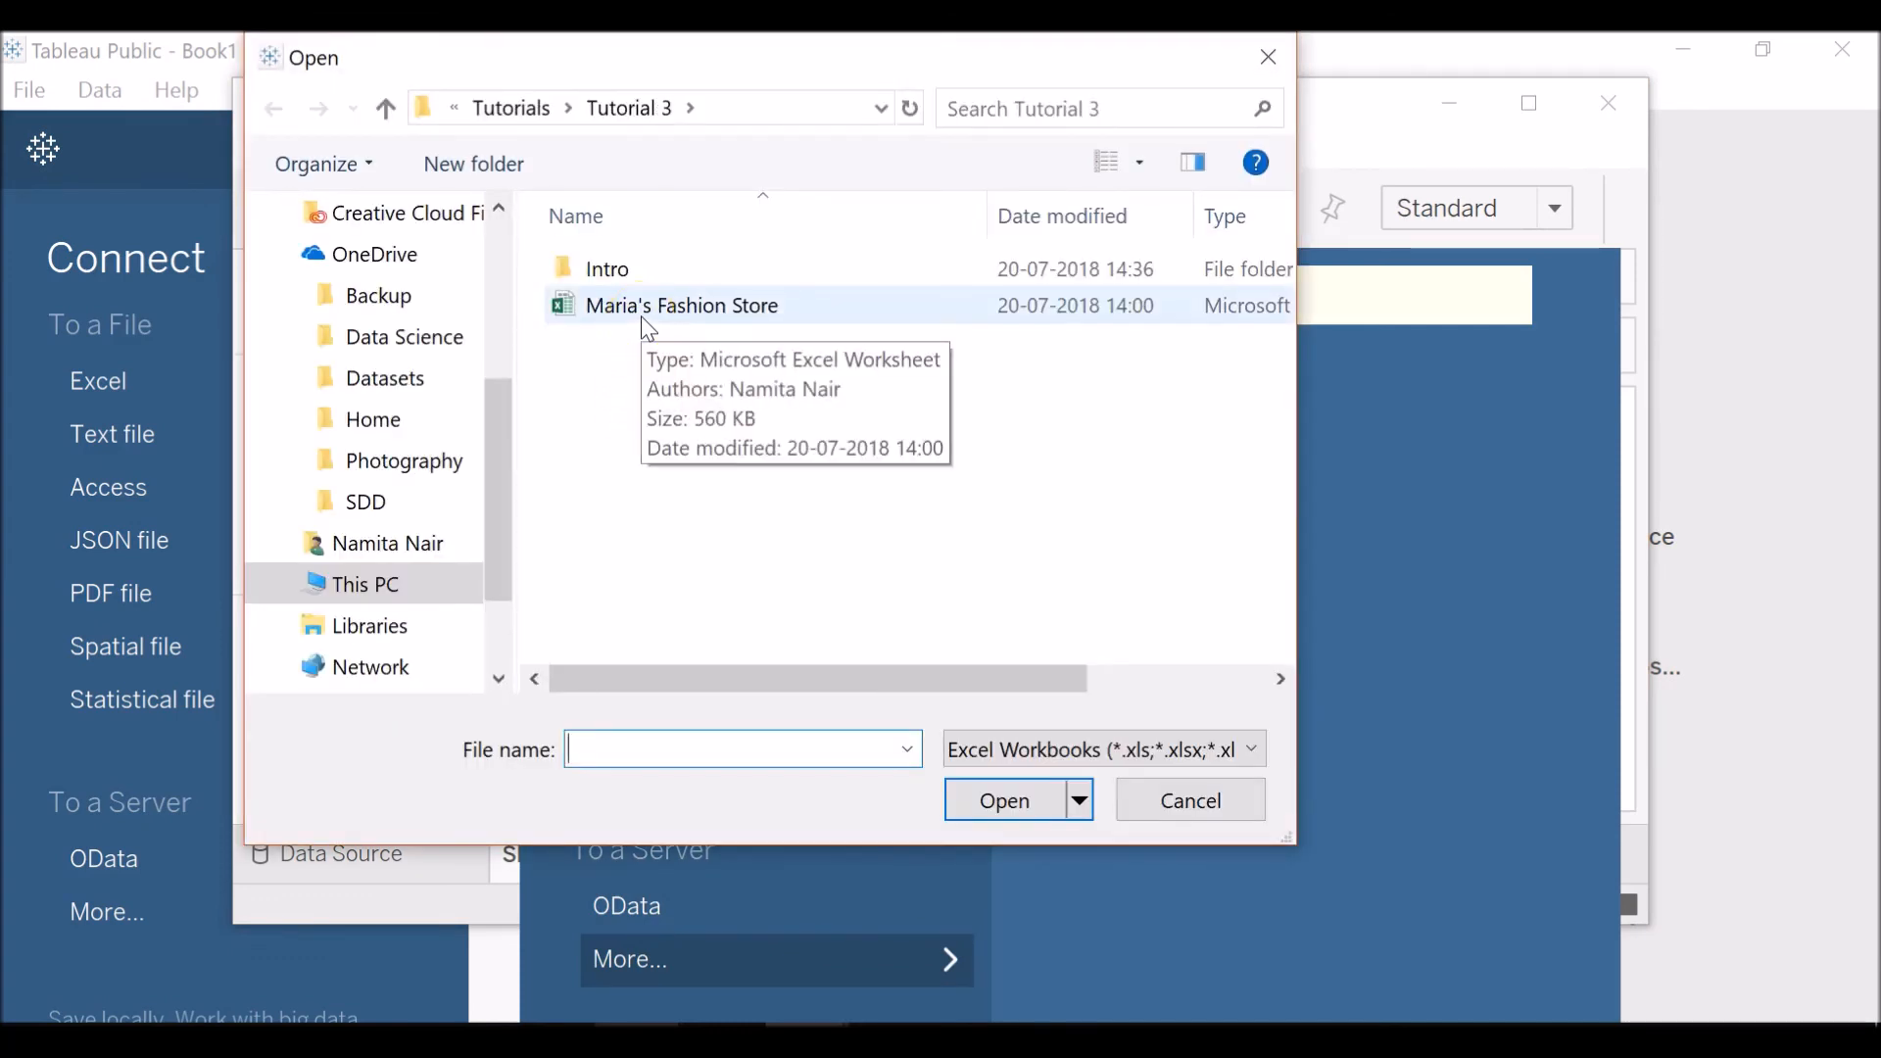
{"action": "double_click", "coordinate": [649, 308]}
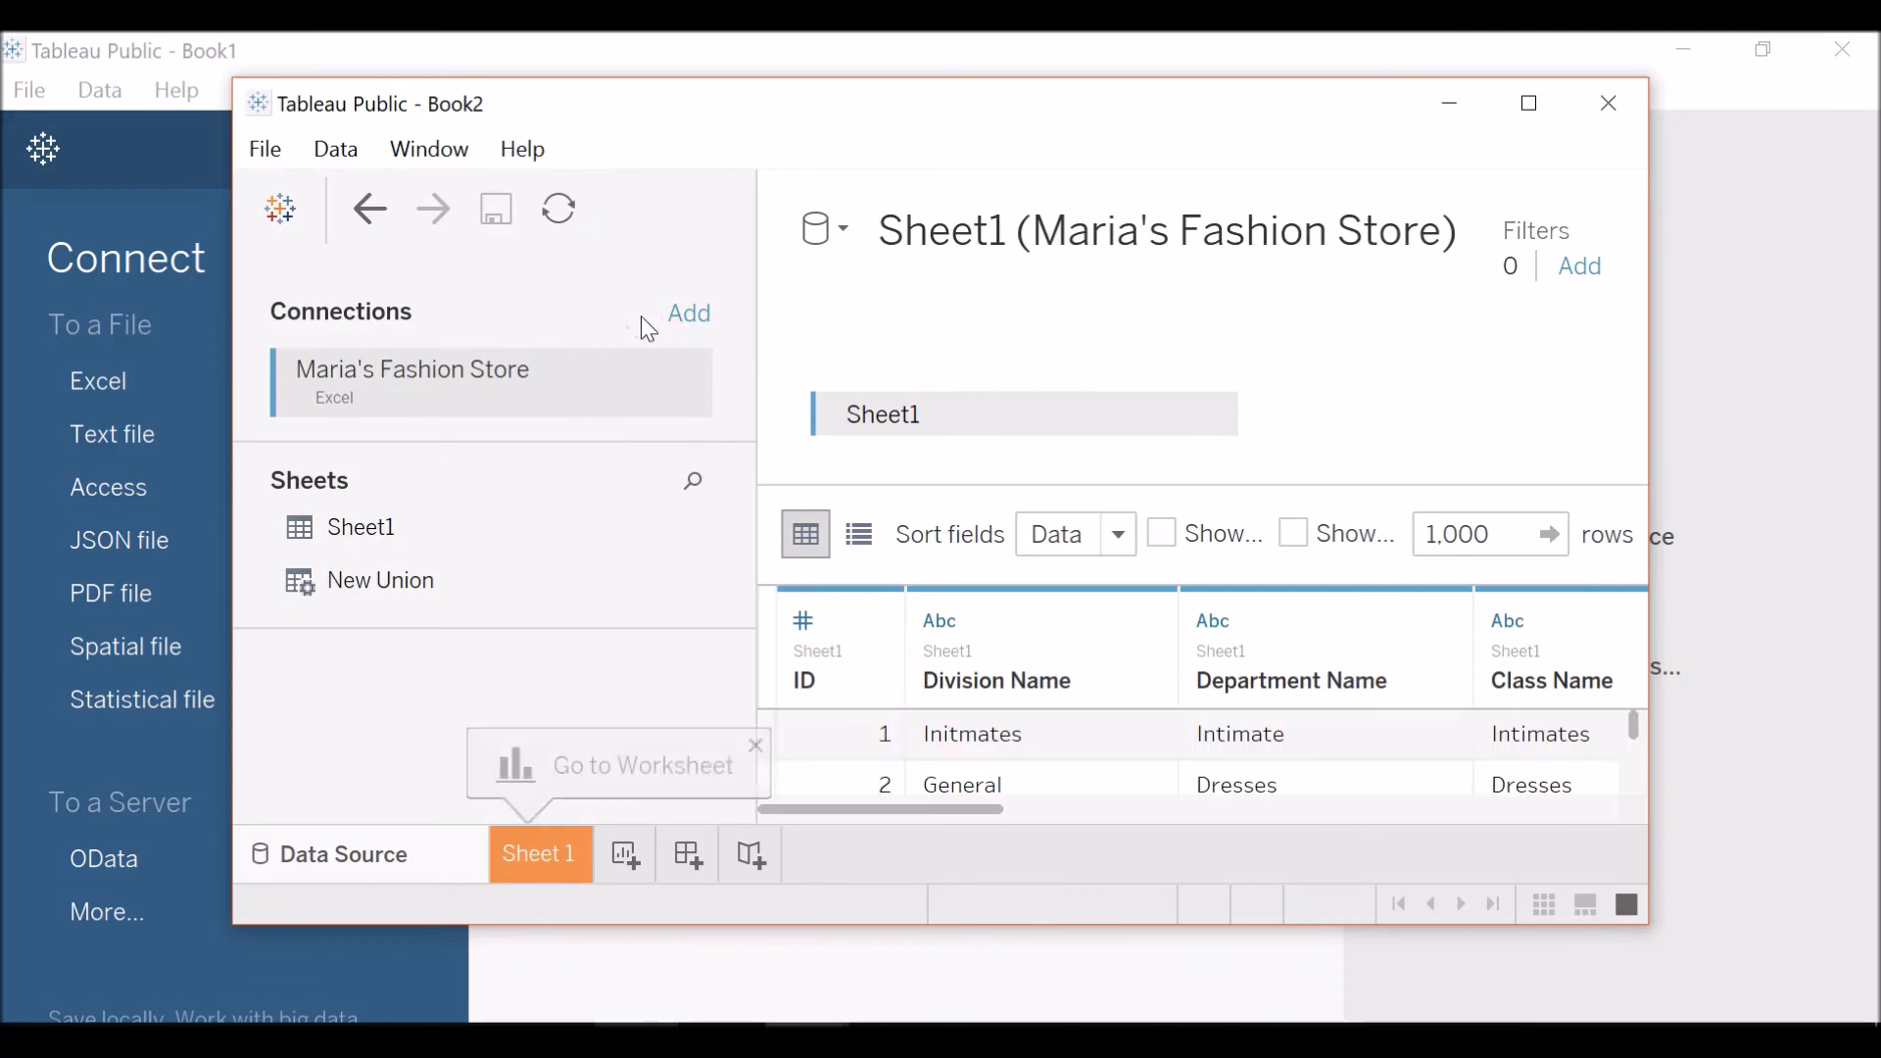
{"action": "left_click", "coordinate": [1555, 108]}
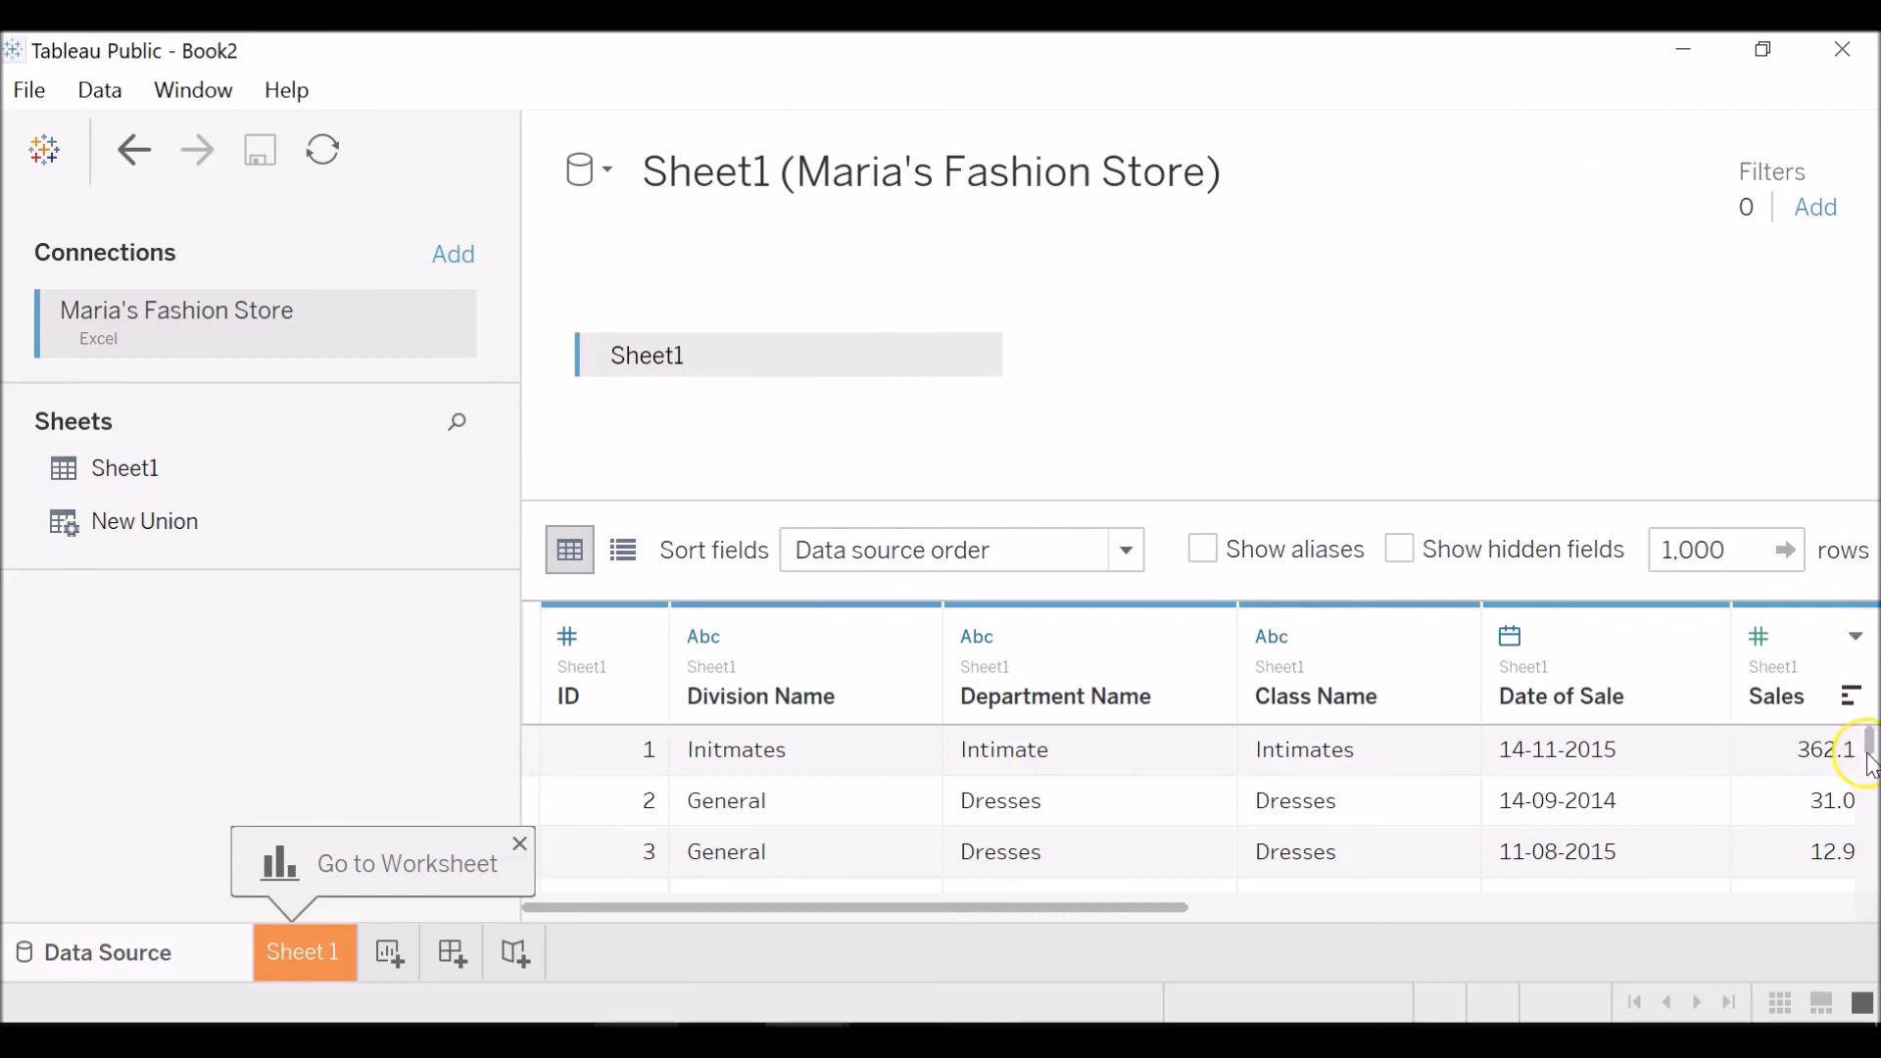
Review all columns of Sheet1 in the data source preview.
{"action": "left_click", "coordinate": [1195, 908]}
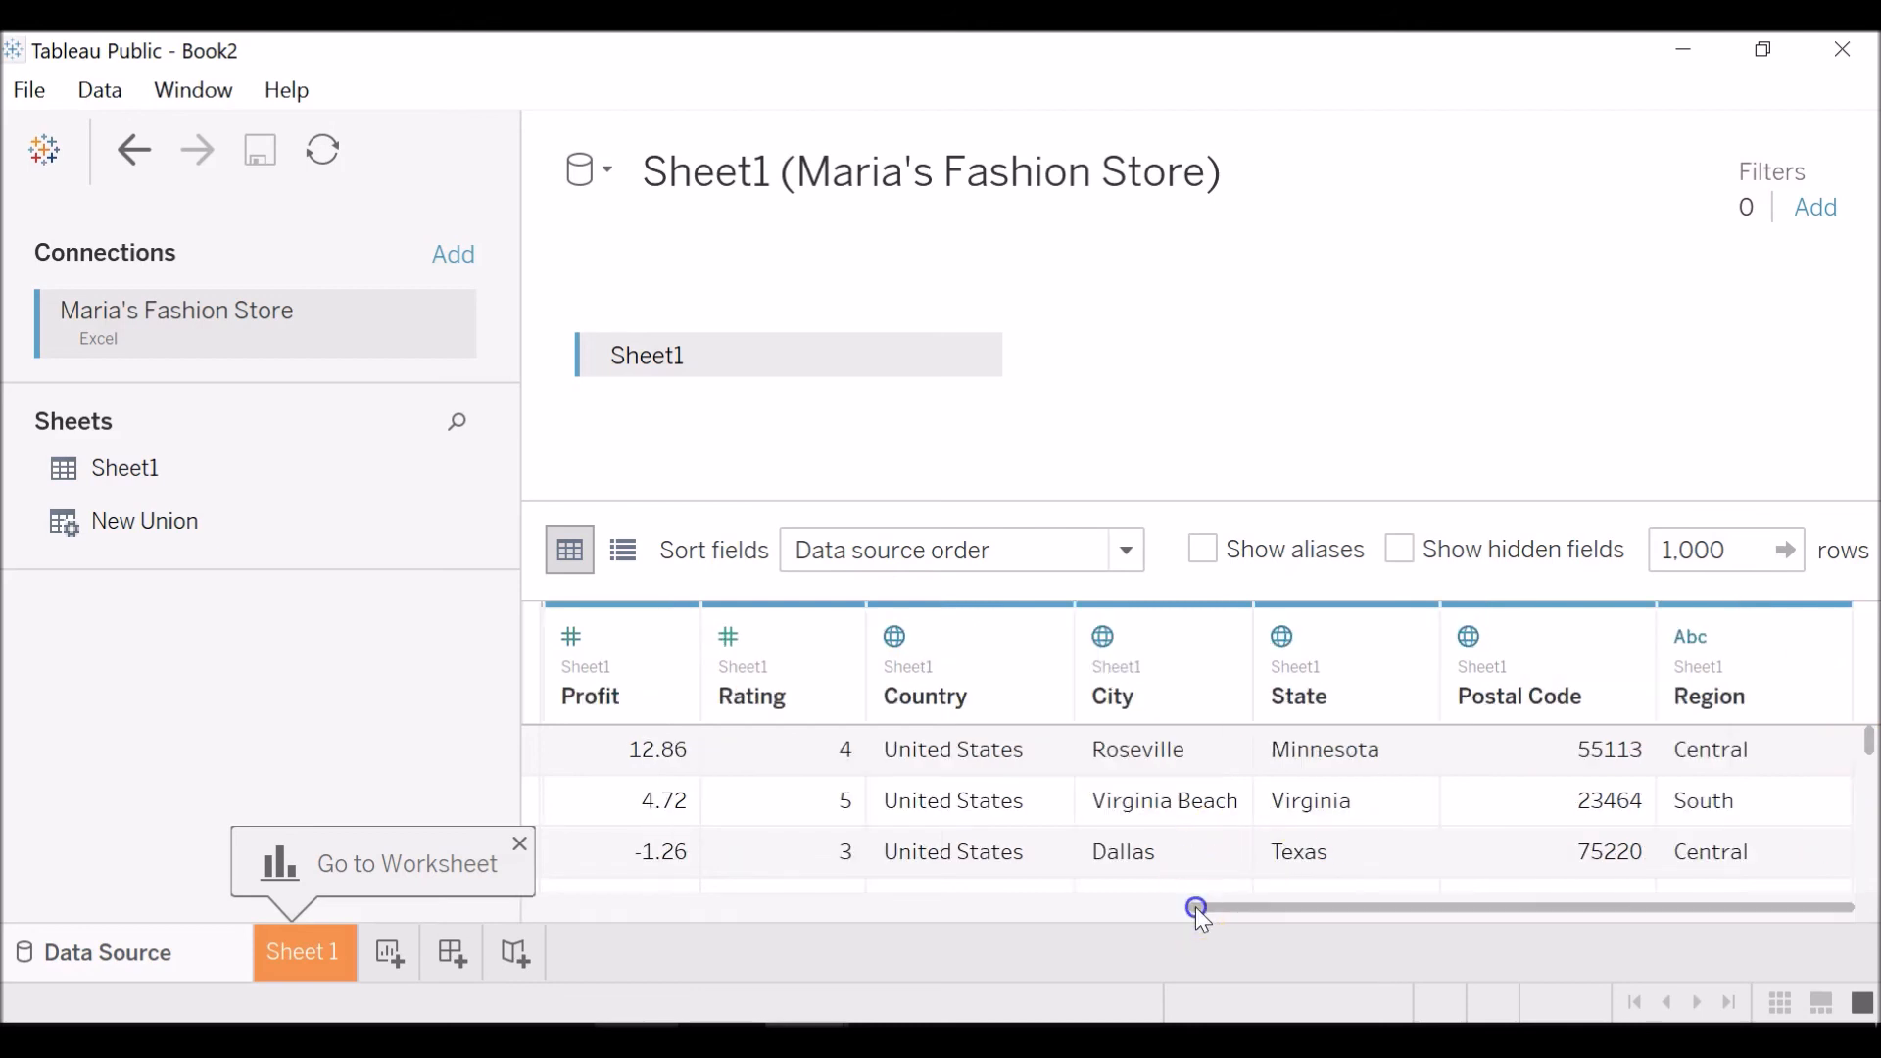
{"action": "left_click_drag", "start_coordinate": [1195, 907], "coordinate": [588, 907]}
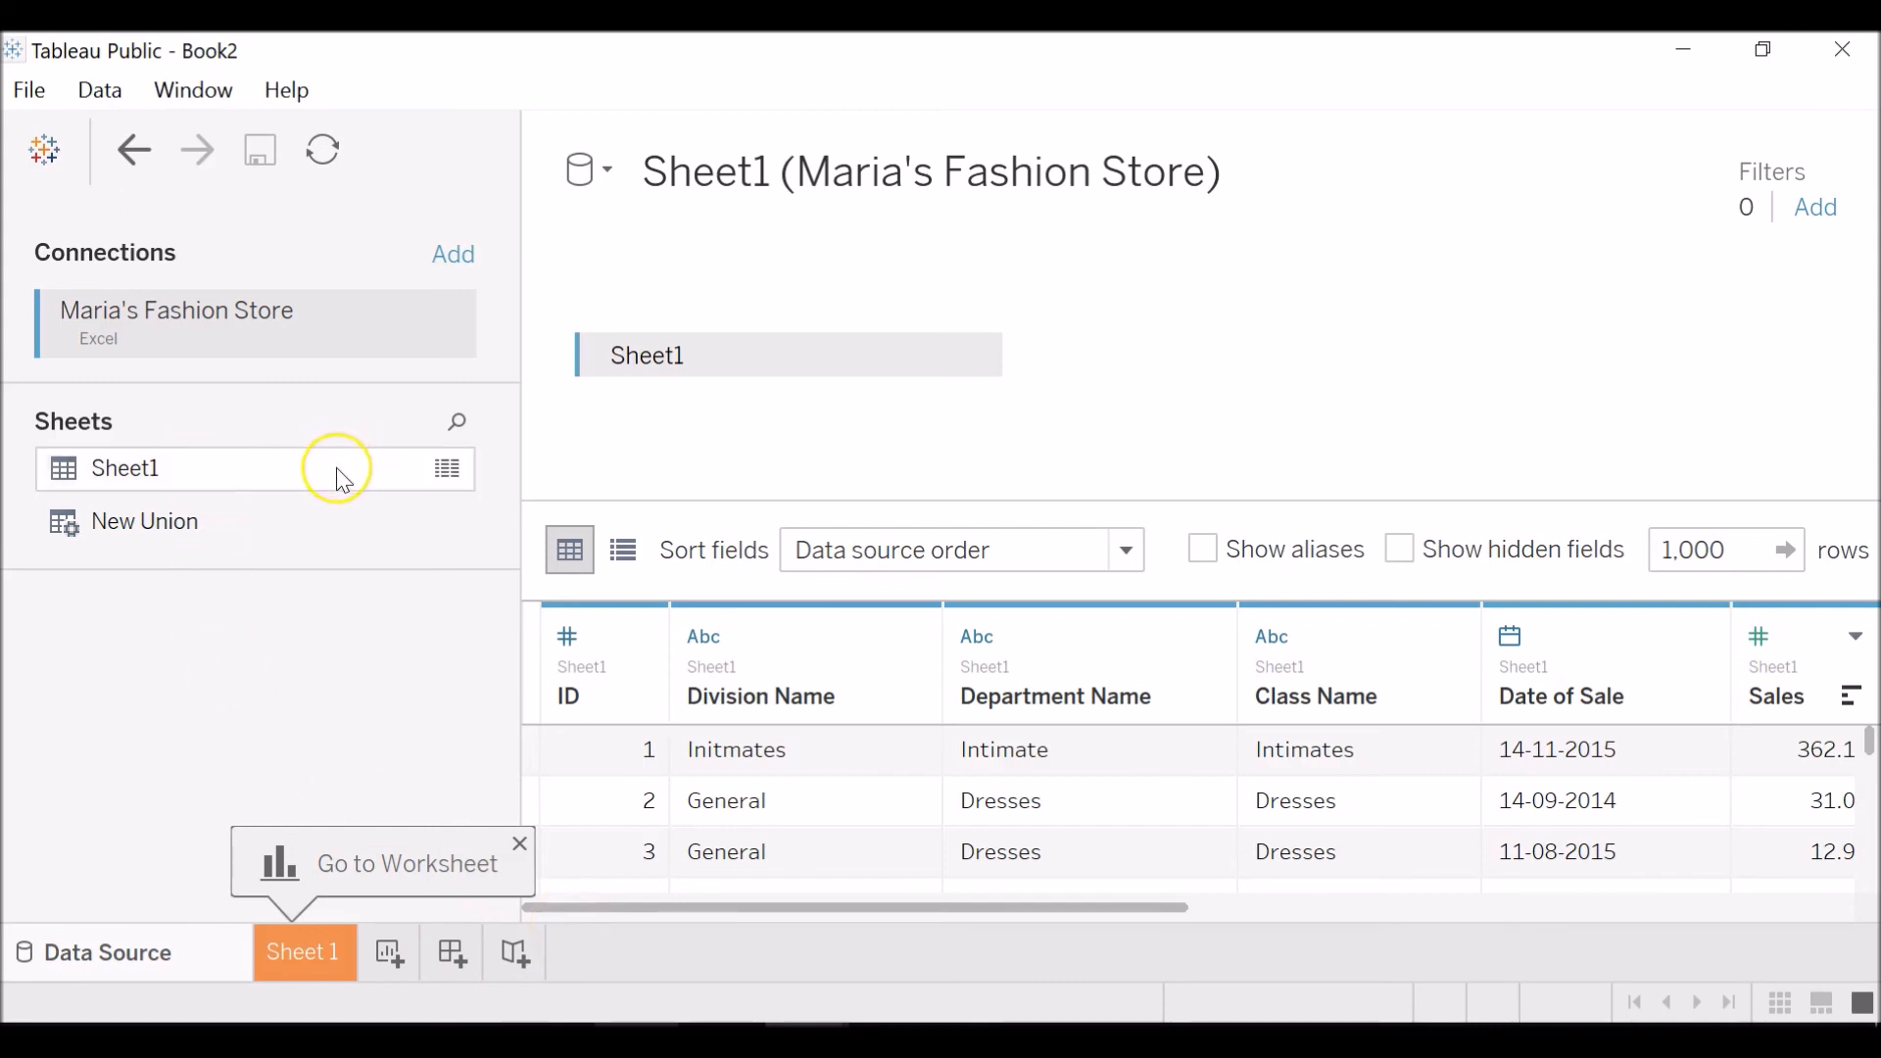
{"action": "left_click", "coordinate": [337, 467]}
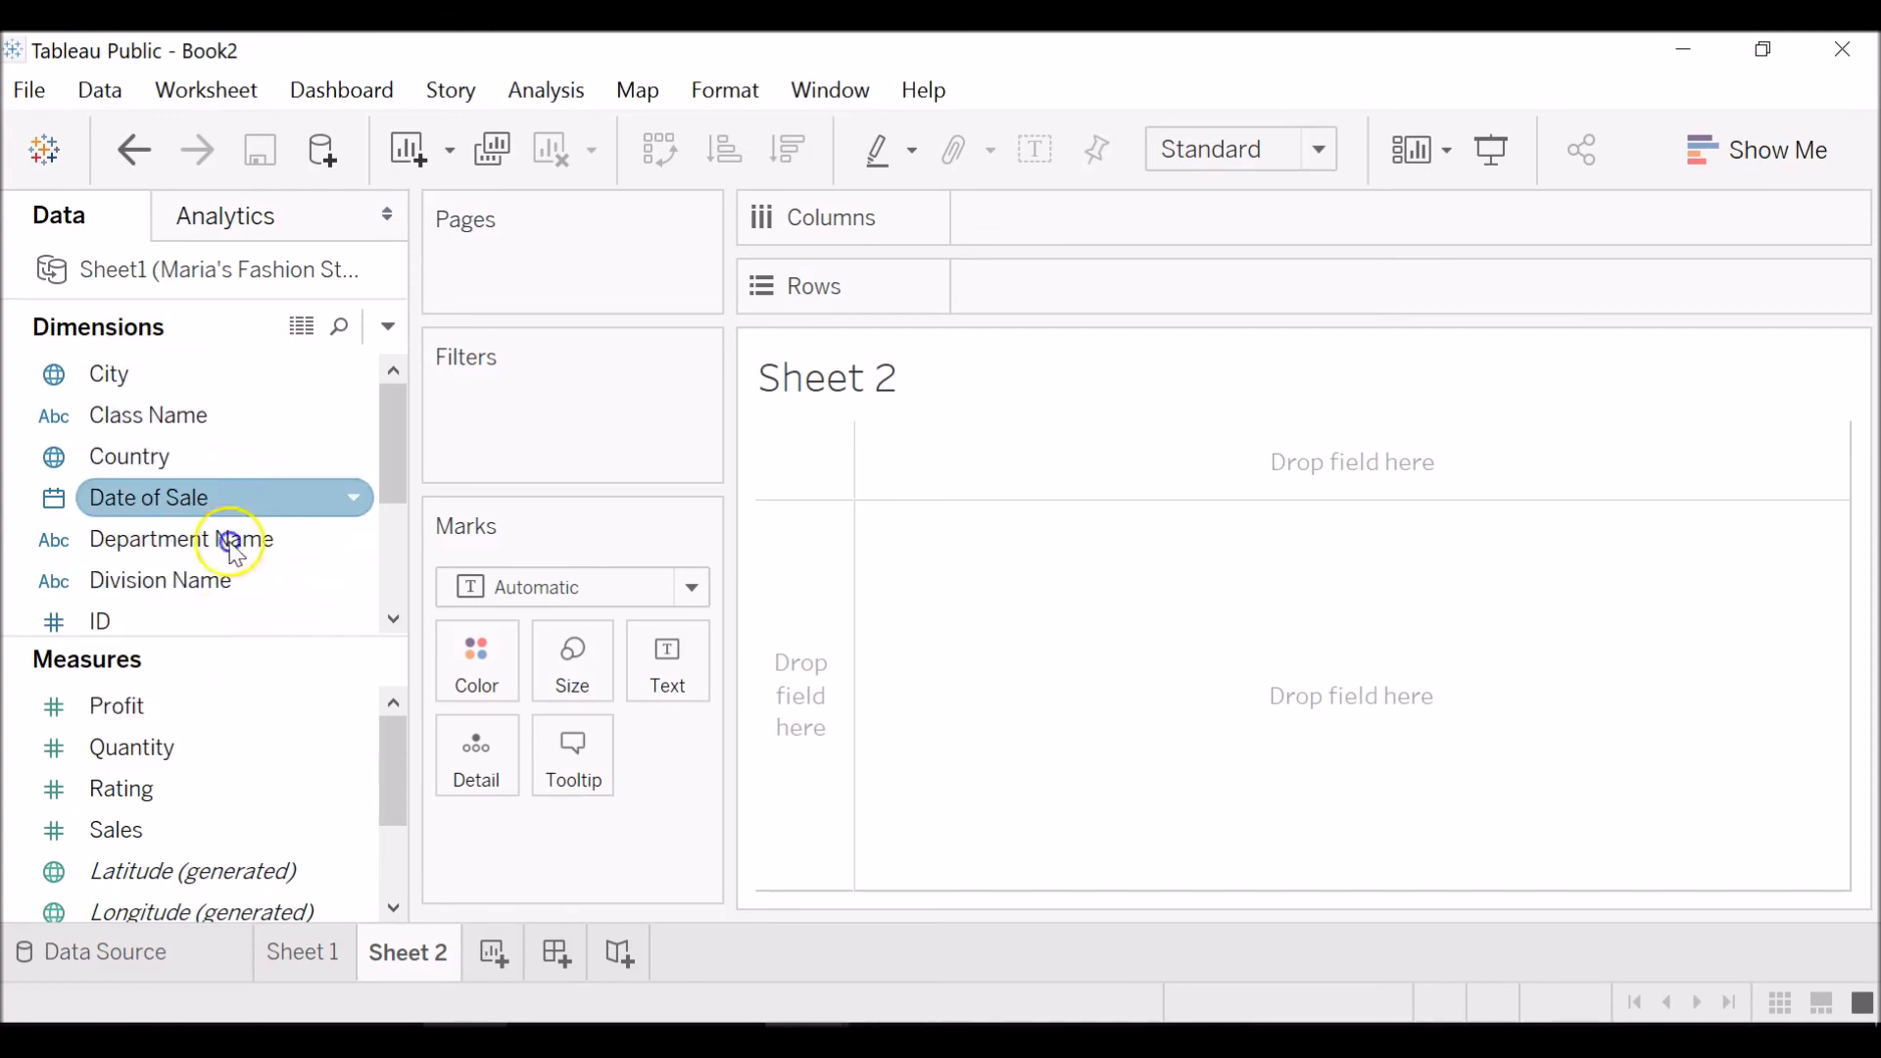
Examine the data source's dimensions and measures, then the mark types offered for Sheet 2.
{"action": "left_click", "coordinate": [224, 707]}
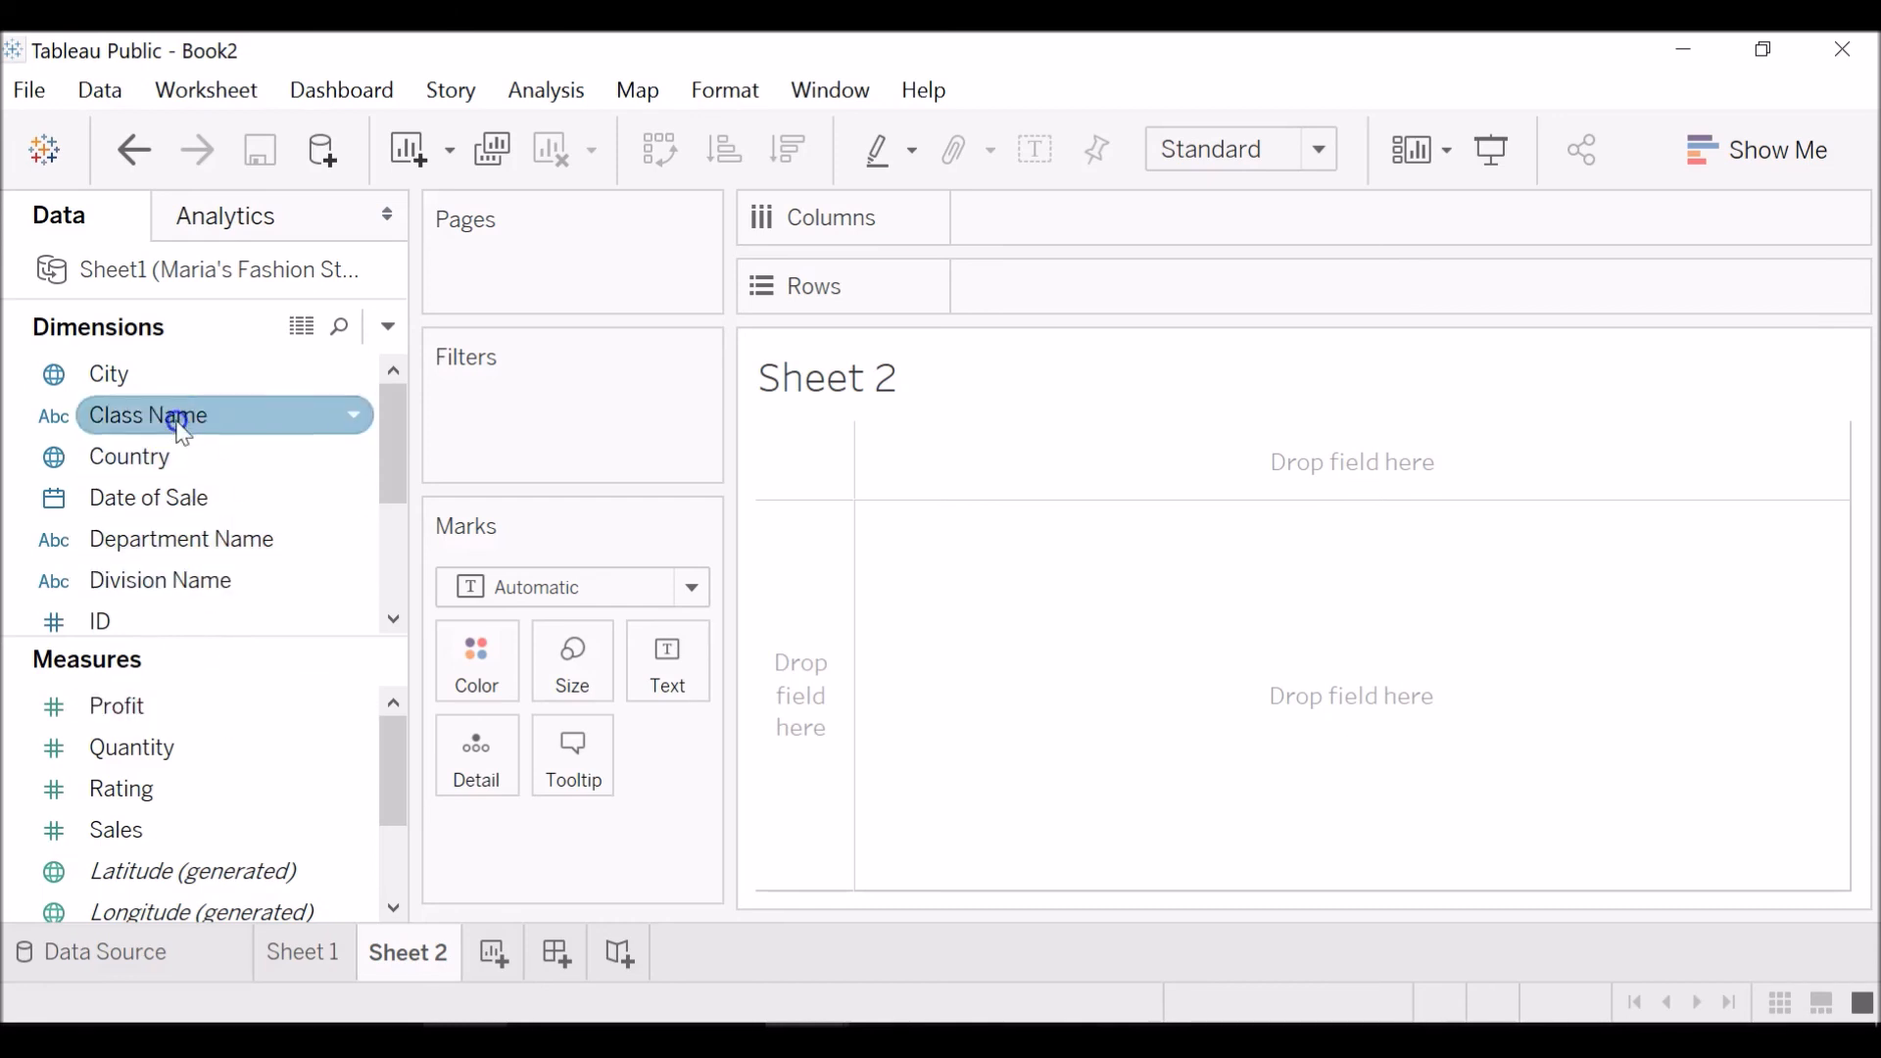
{"action": "left_click", "coordinate": [193, 455]}
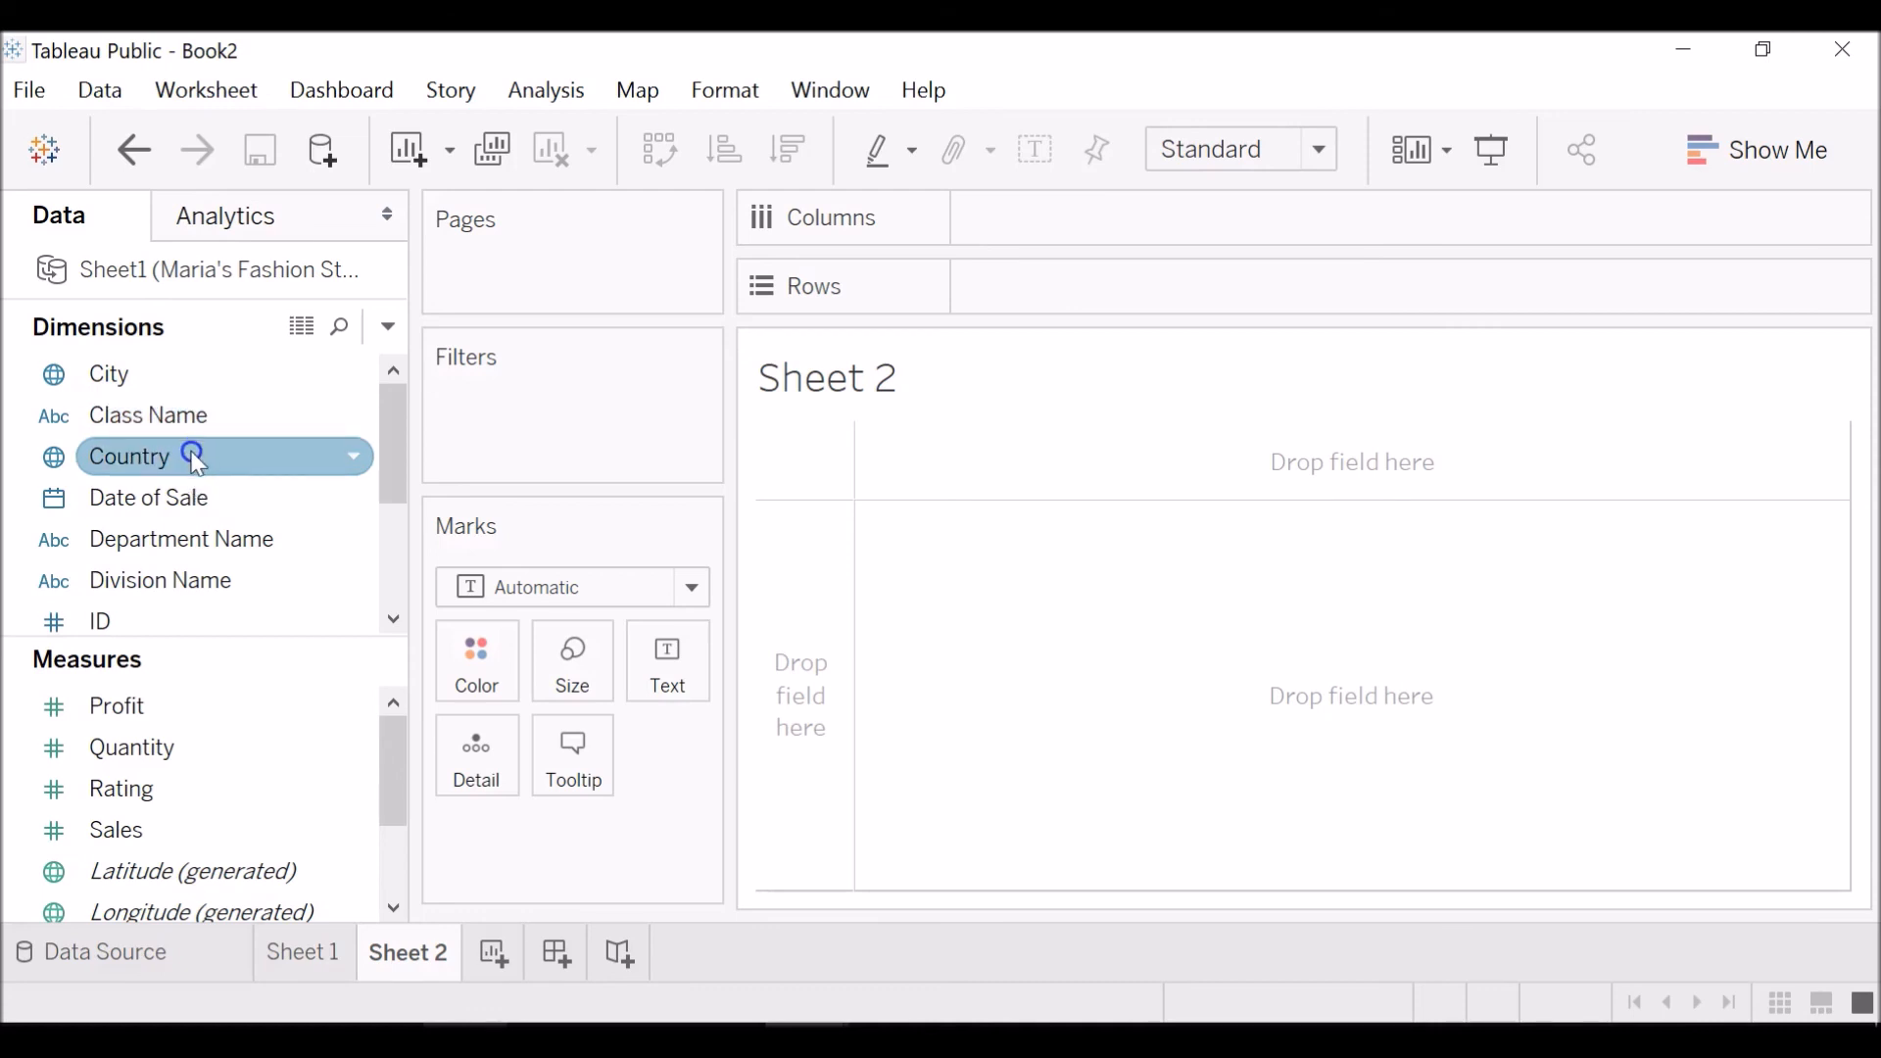
{"action": "left_click", "coordinate": [231, 708]}
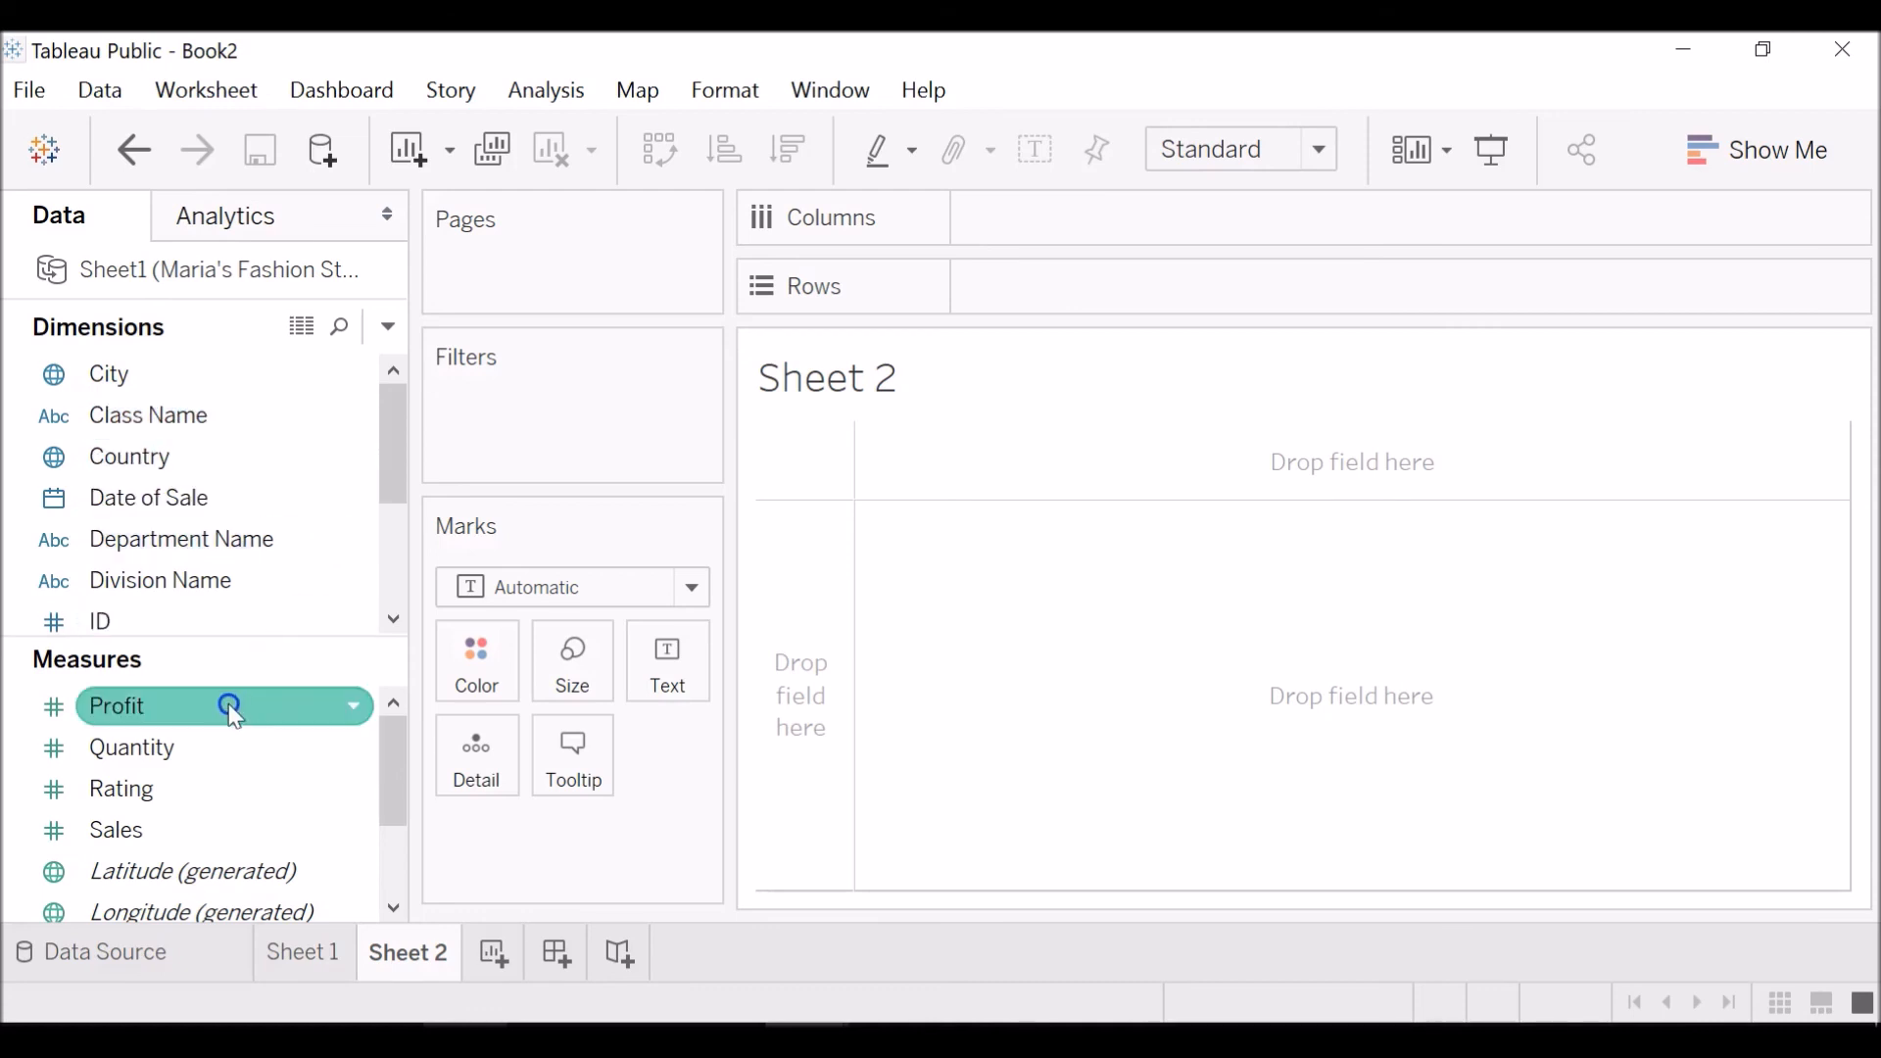
{"action": "left_click", "coordinate": [233, 742]}
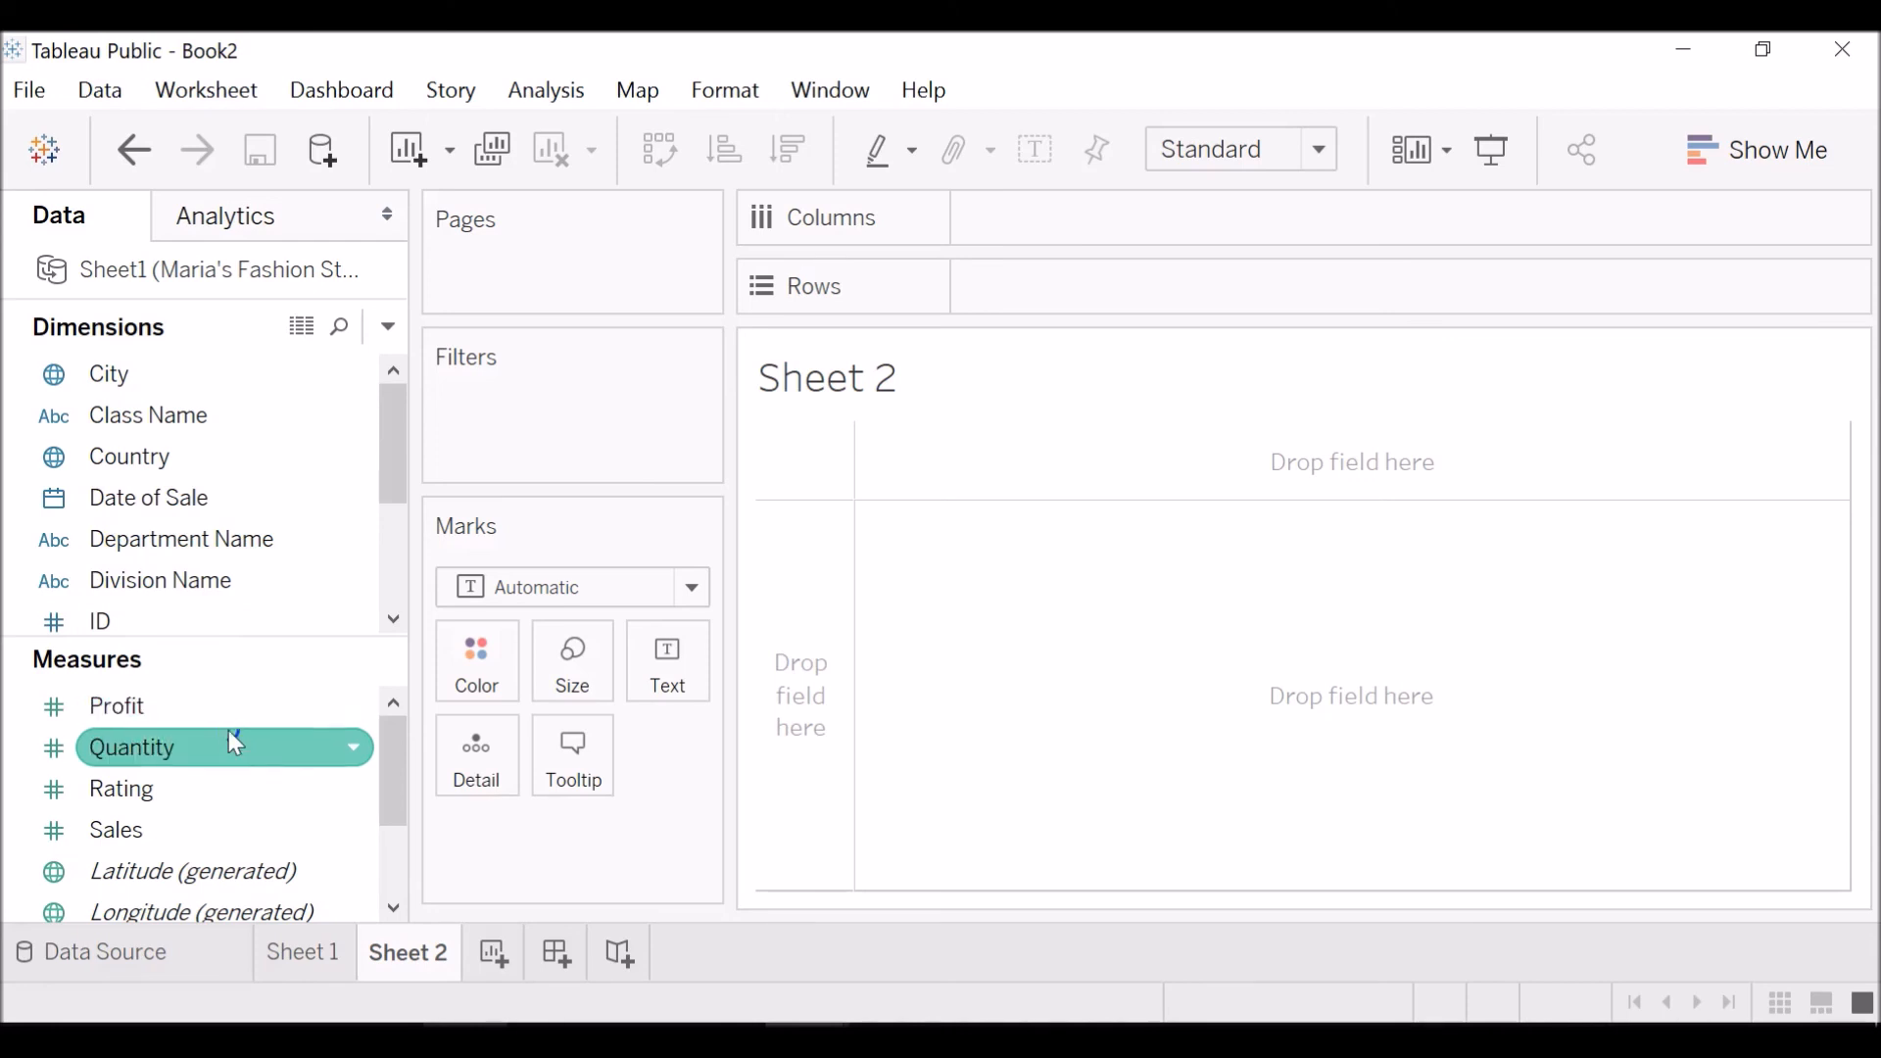
{"action": "left_click", "coordinate": [334, 754]}
{"action": "left_click", "coordinate": [292, 752]}
{"action": "scroll", "coordinate": [295, 853], "scroll_direction": "down", "scroll_amount": 1}
{"action": "scroll", "coordinate": [298, 852], "scroll_direction": "up", "scroll_amount": 1}
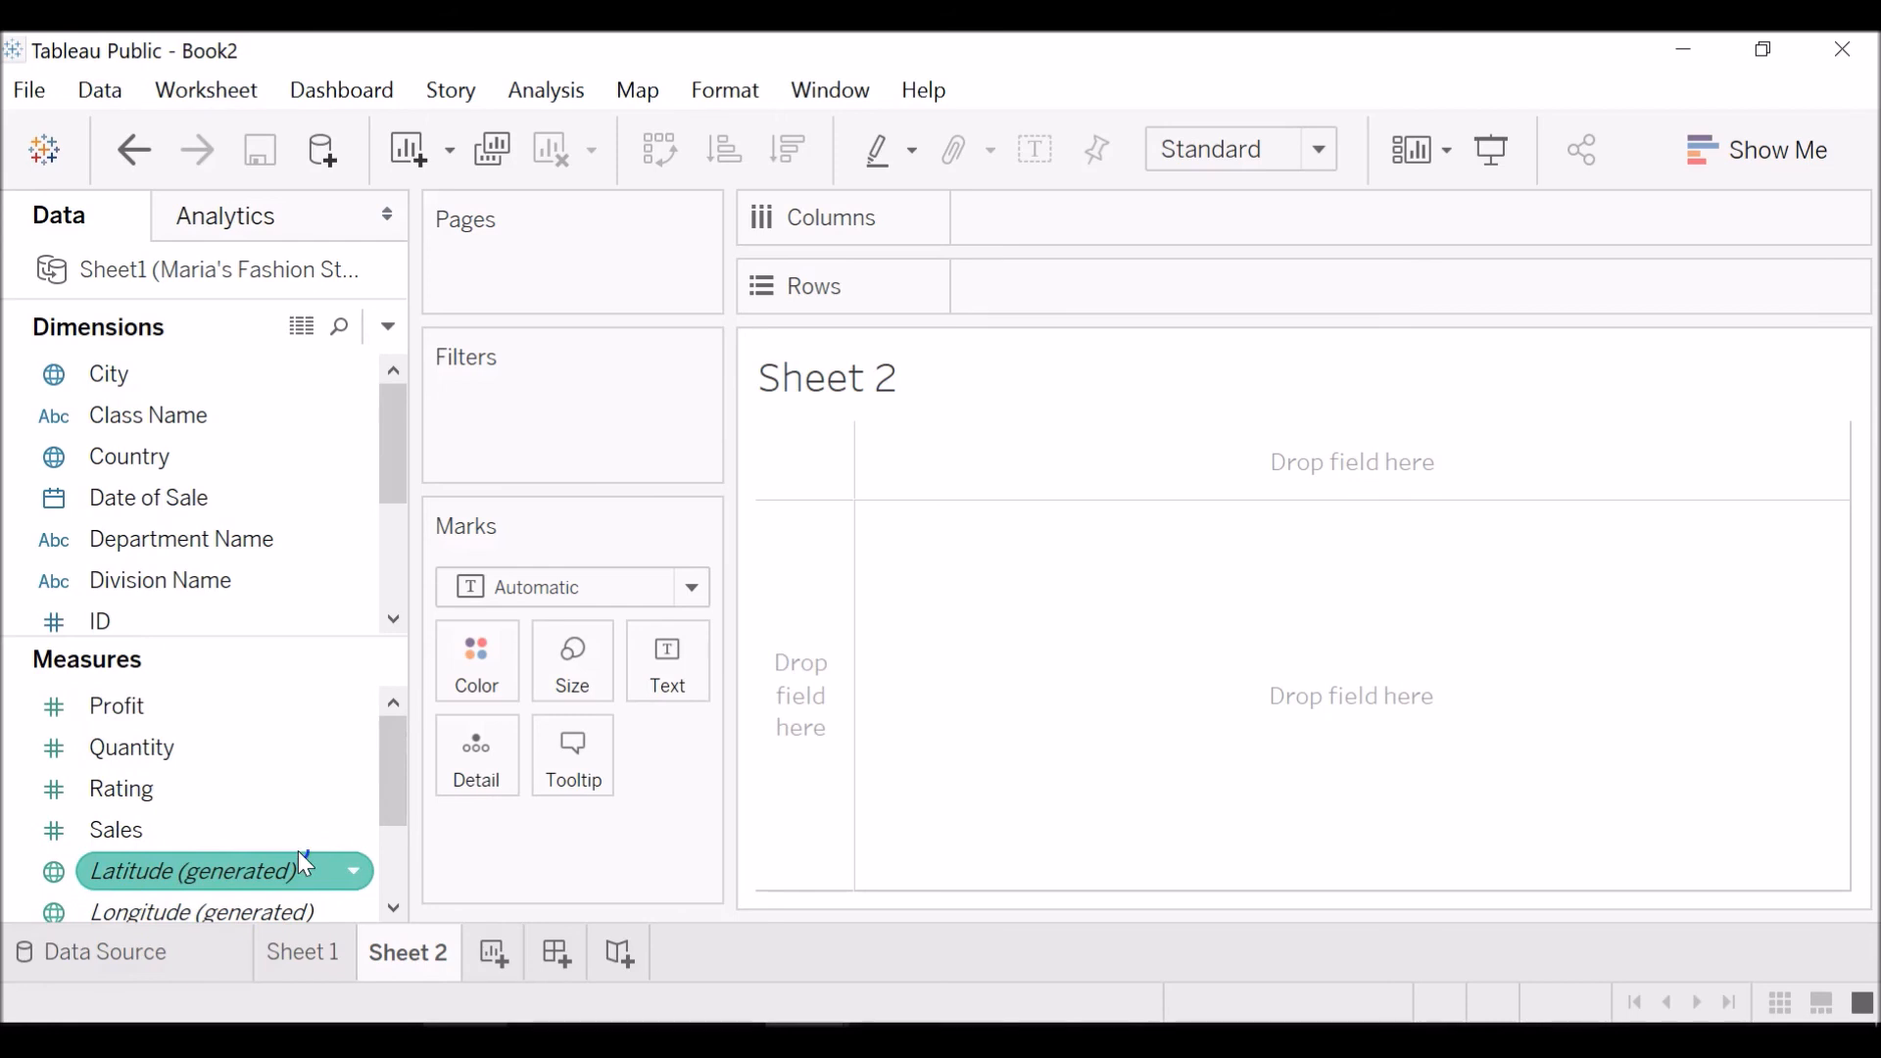
{"action": "left_click", "coordinate": [281, 593]}
{"action": "left_click", "coordinate": [392, 502]}
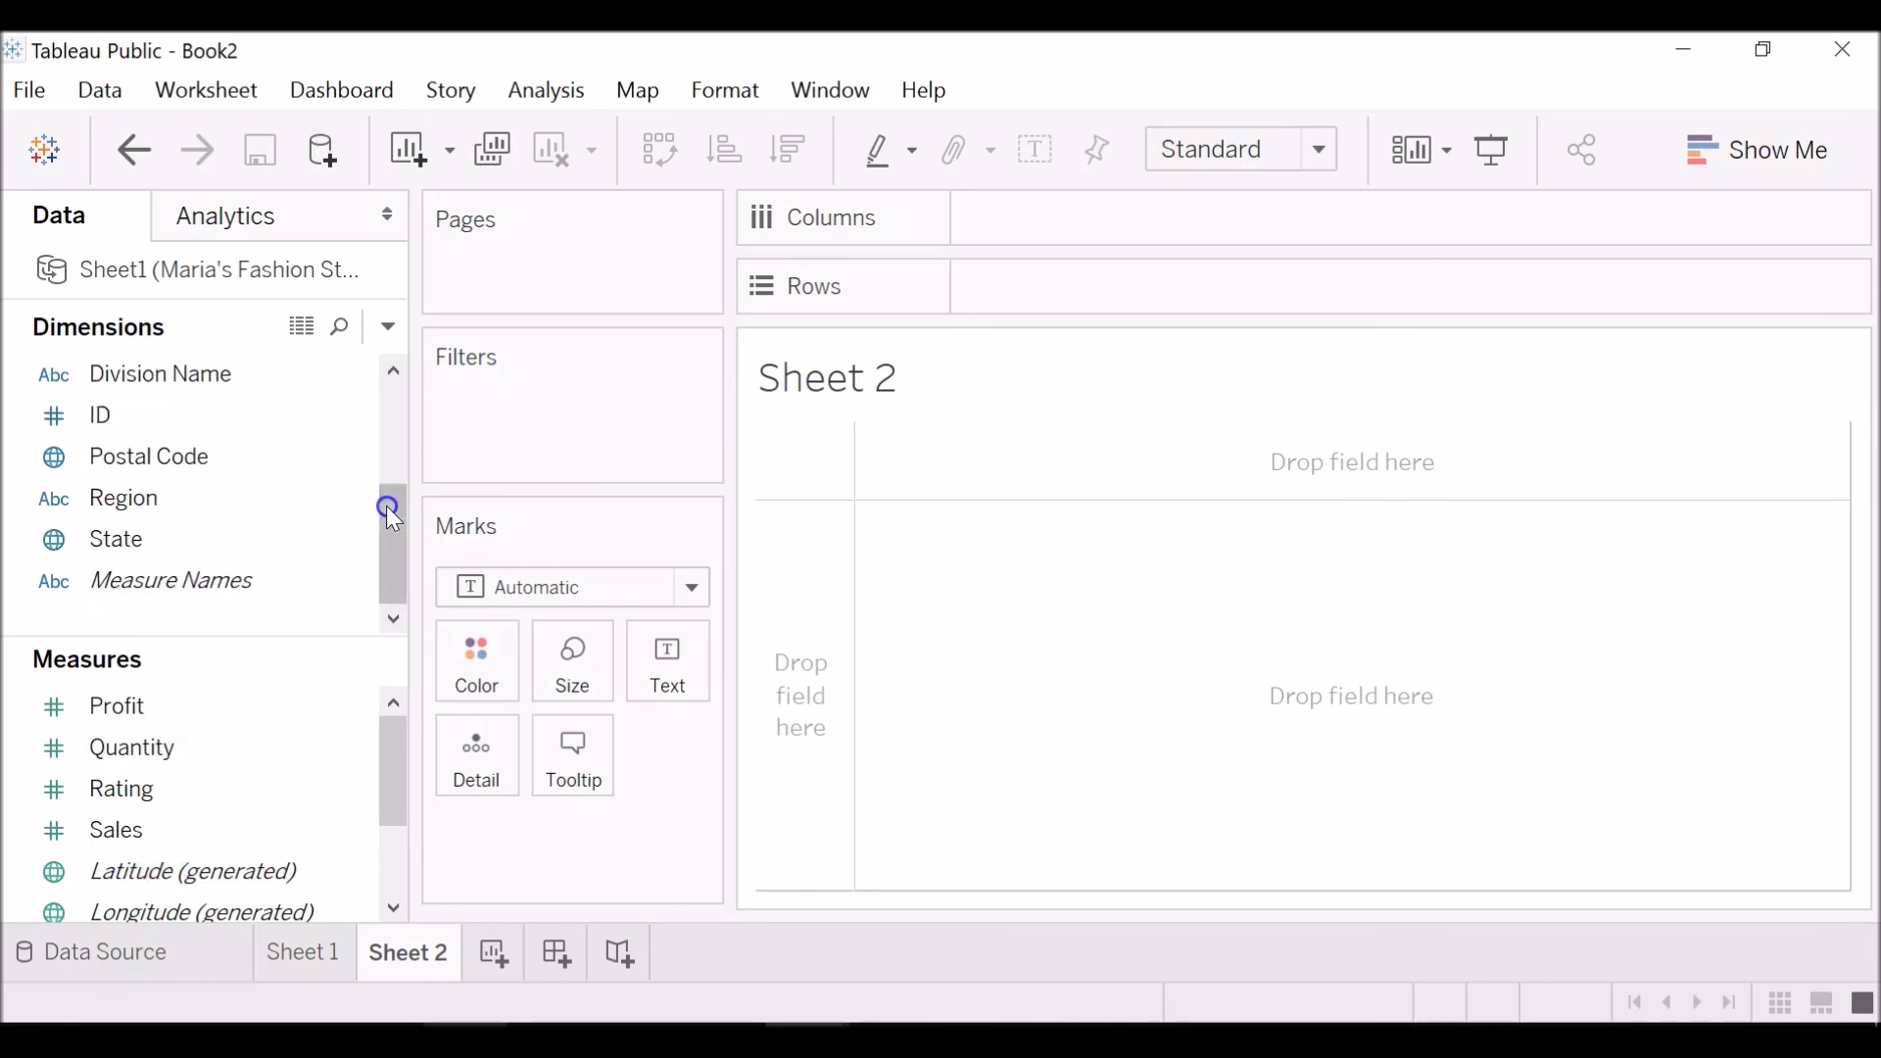
{"action": "scroll", "coordinate": [394, 499], "scroll_direction": "up", "scroll_amount": 1}
{"action": "left_click", "coordinate": [341, 418]}
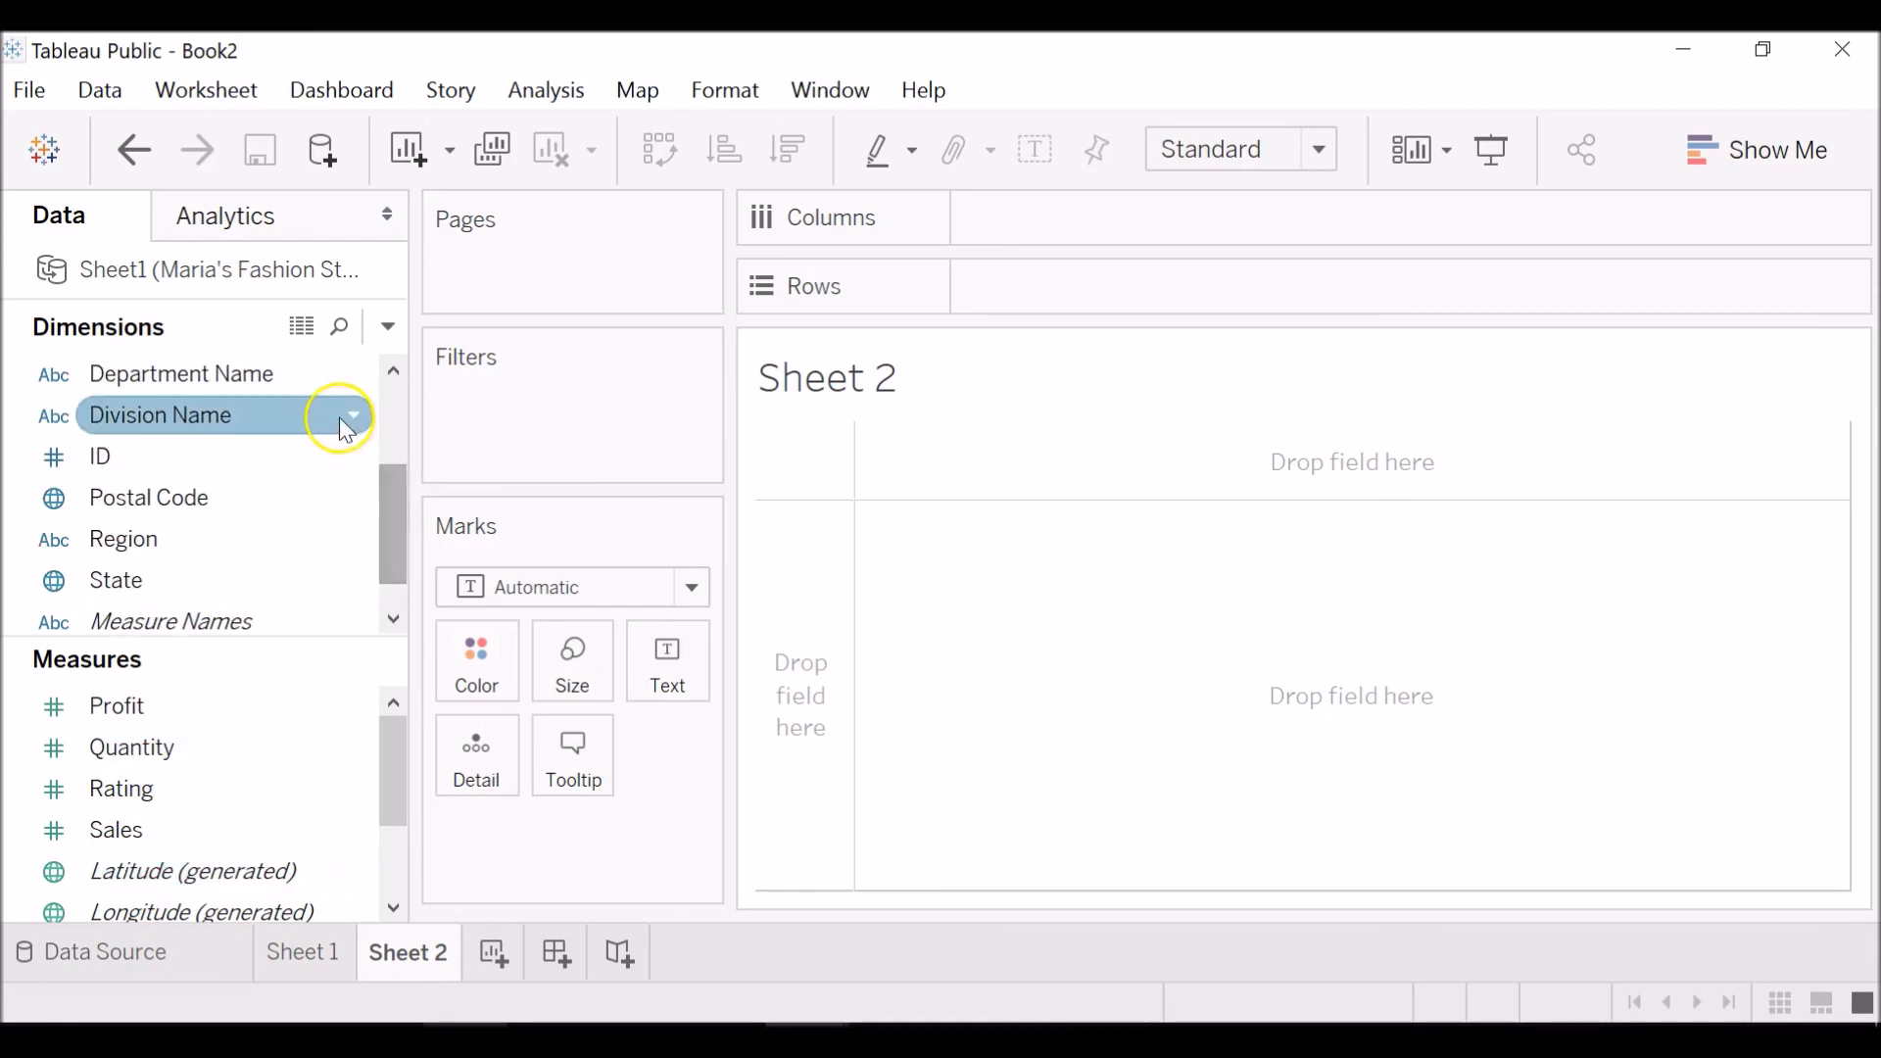
{"action": "left_click", "coordinate": [283, 504]}
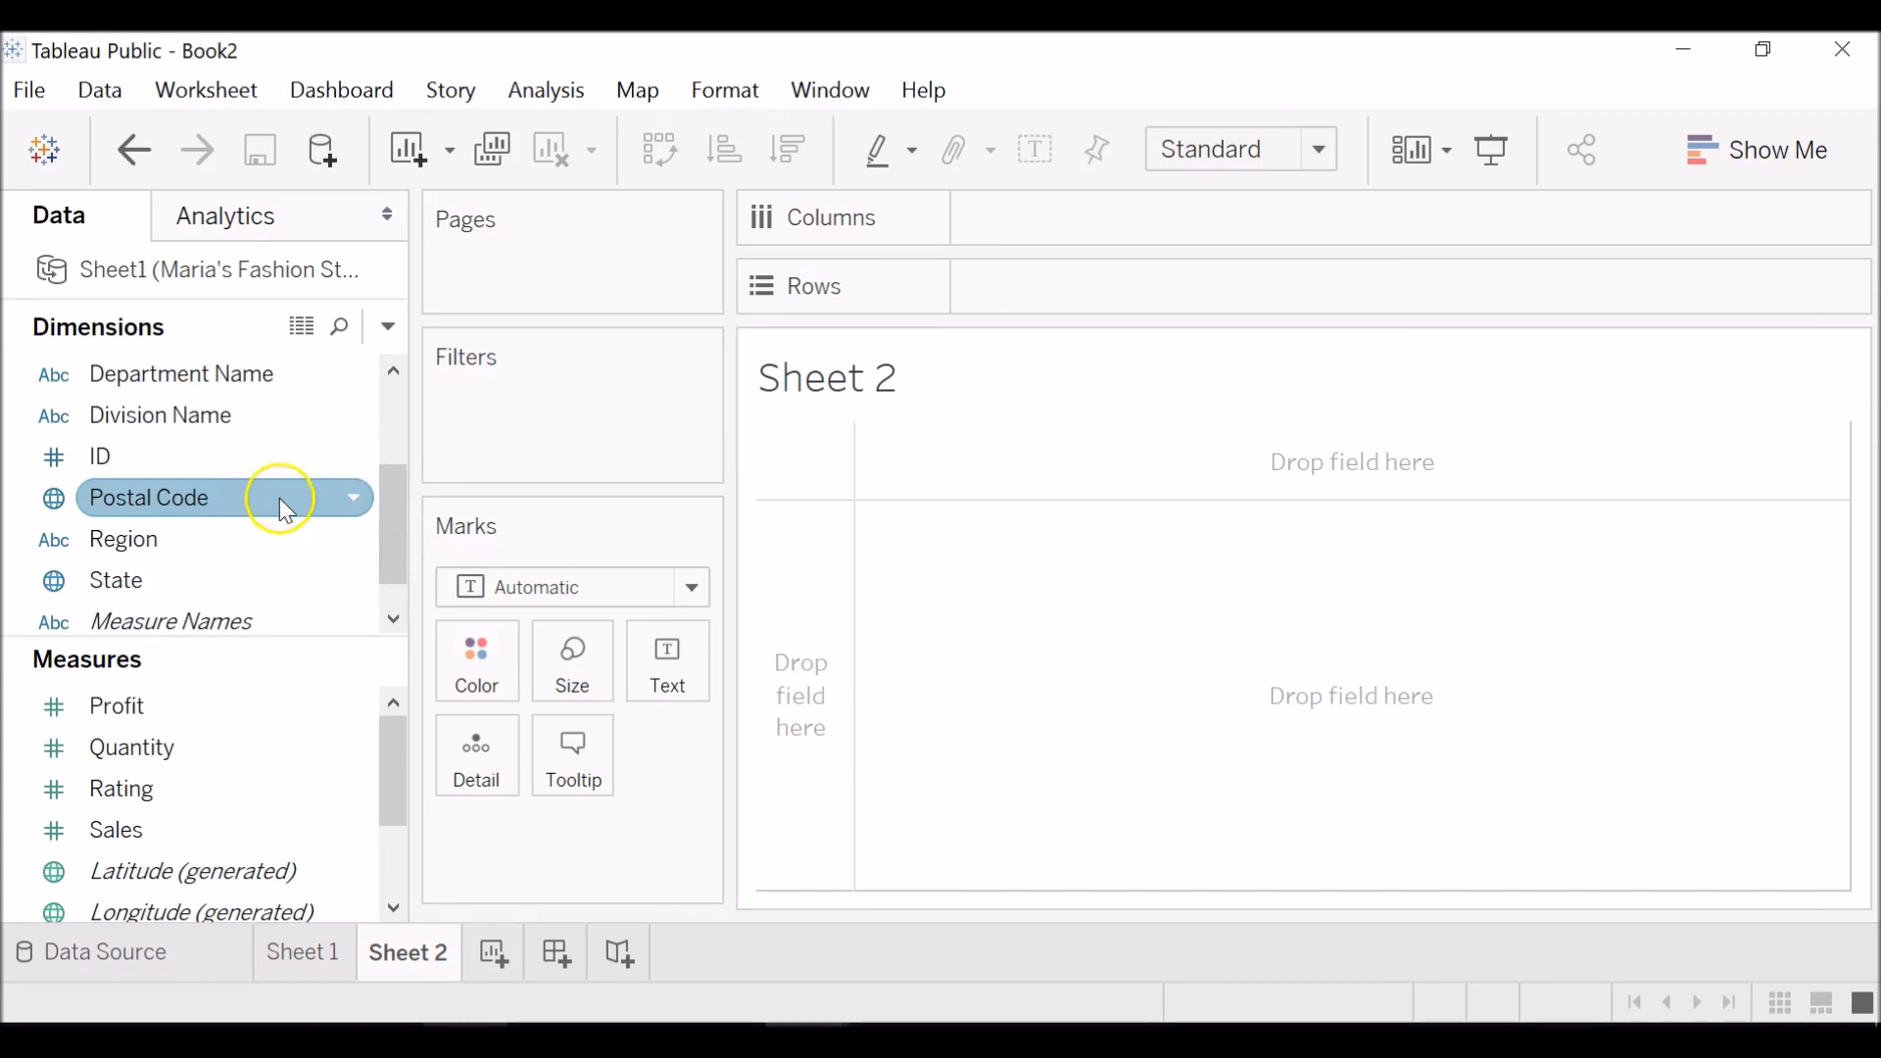
{"action": "left_click", "coordinate": [387, 512]}
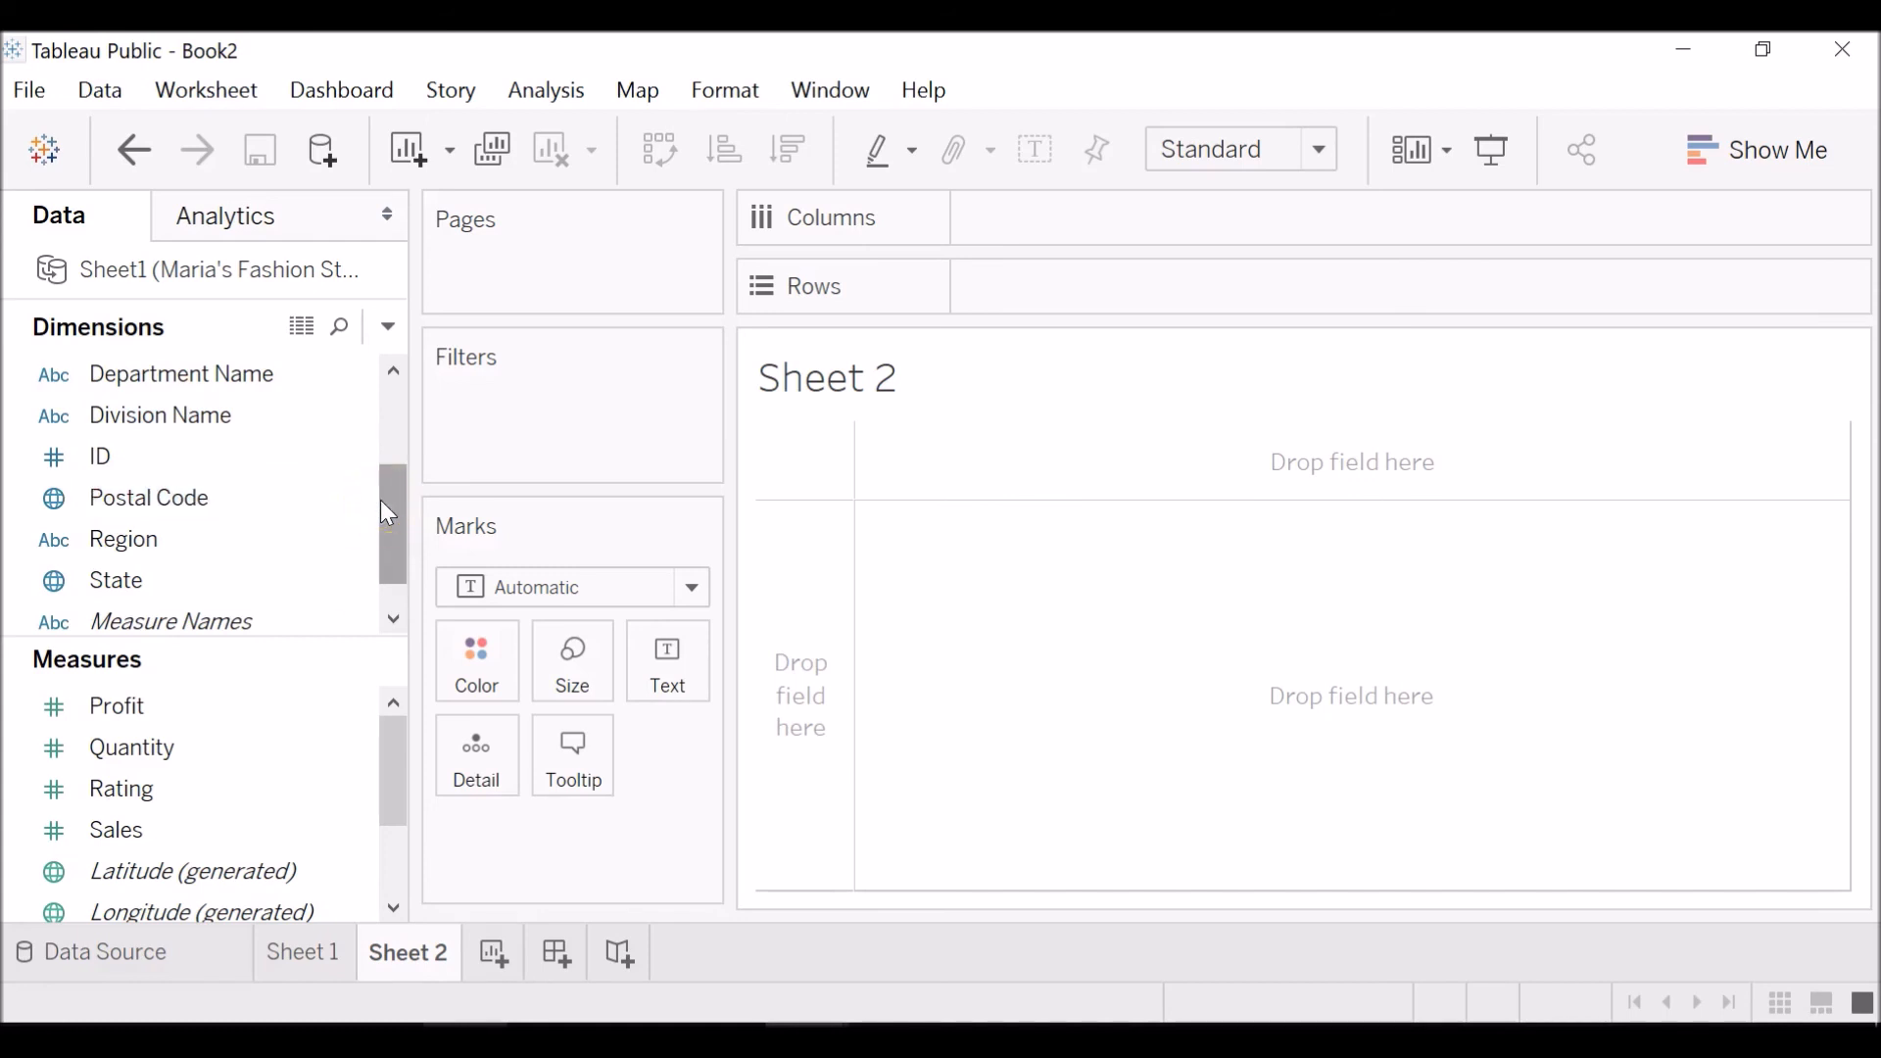
{"action": "left_click", "coordinate": [404, 392]}
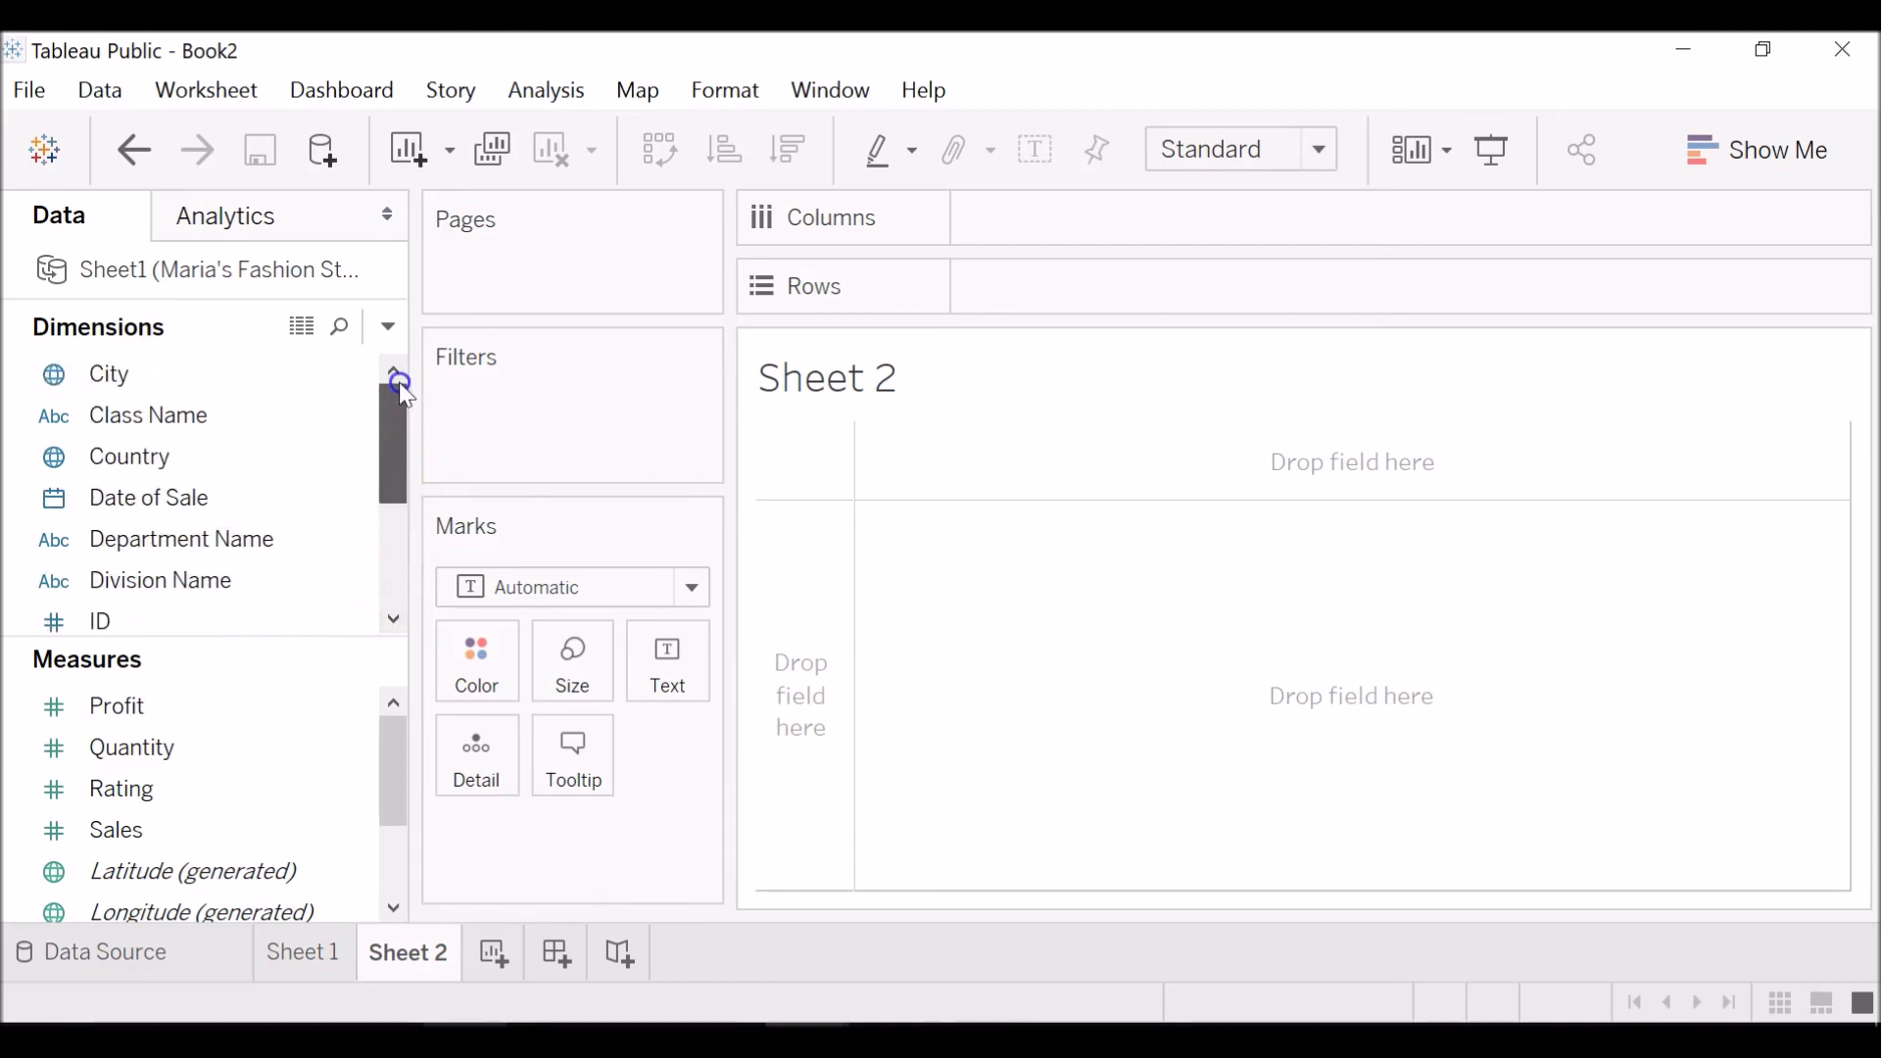
{"action": "left_click", "coordinate": [327, 699]}
{"action": "left_click", "coordinate": [301, 495]}
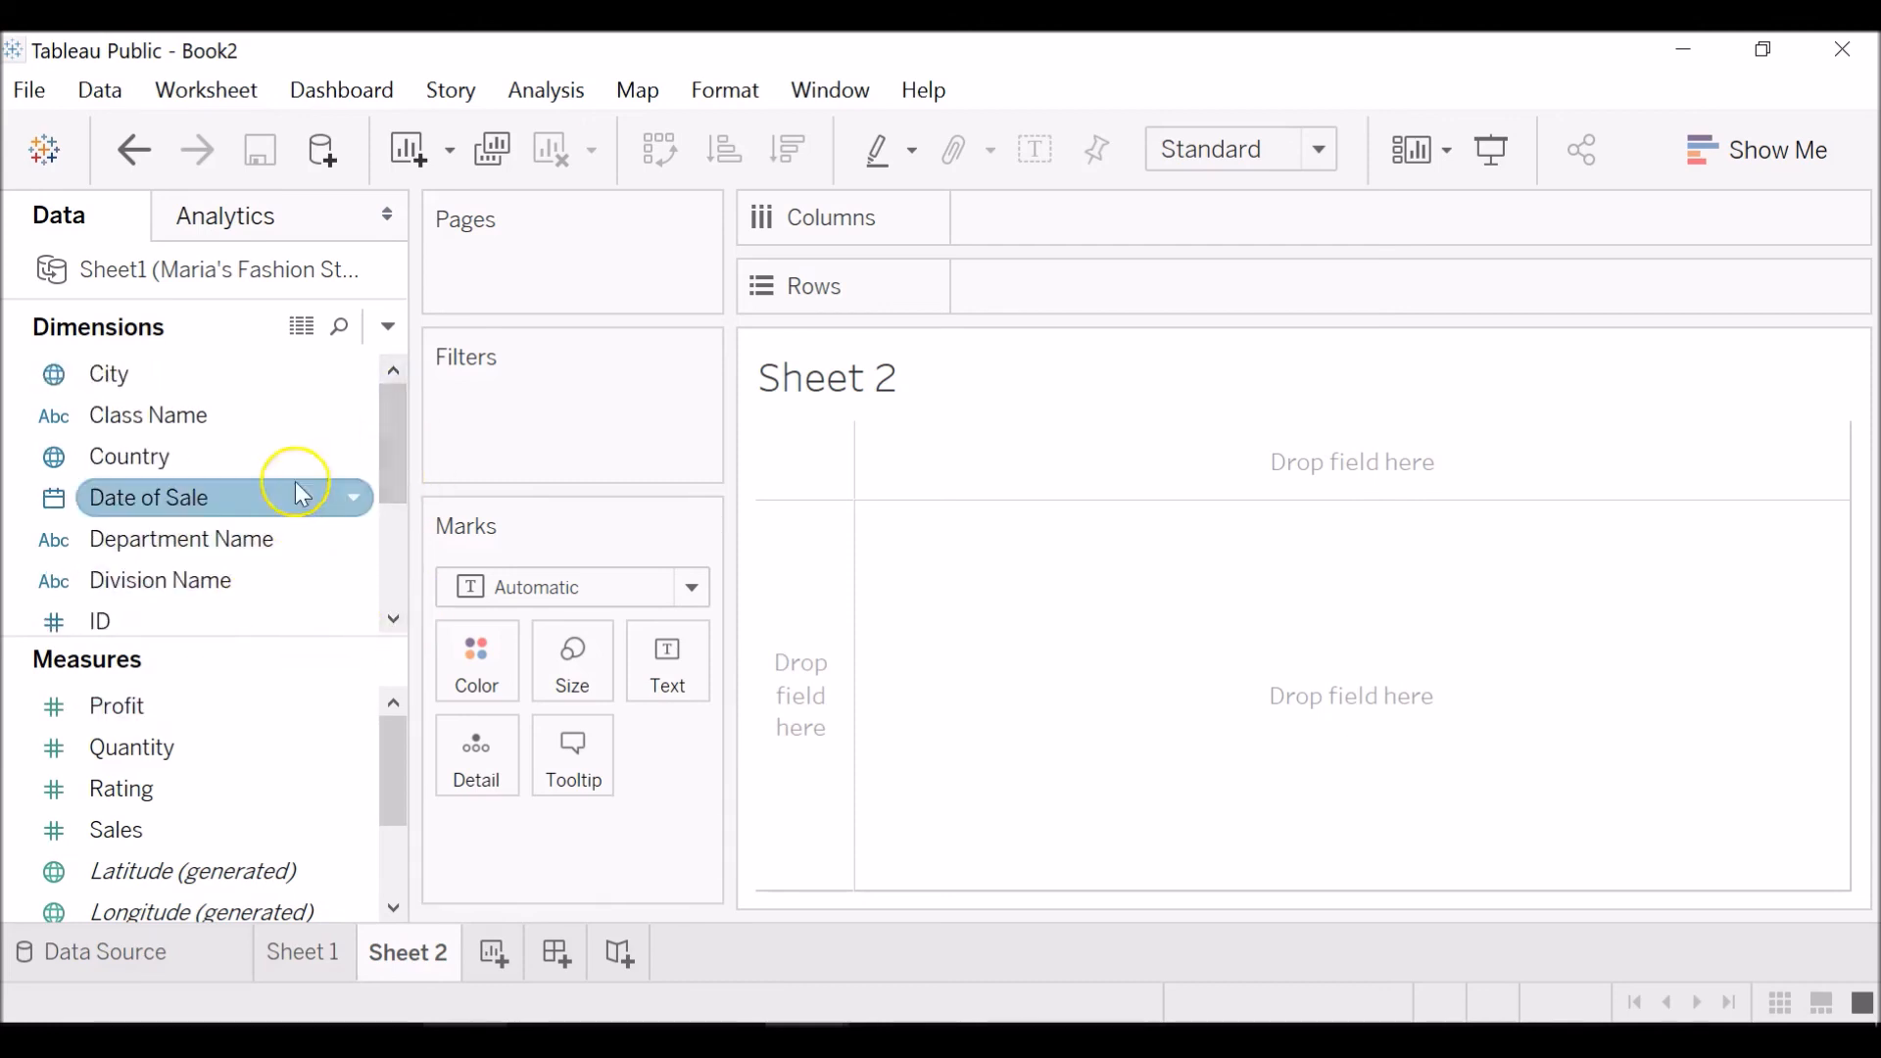
{"action": "left_click", "coordinate": [260, 382]}
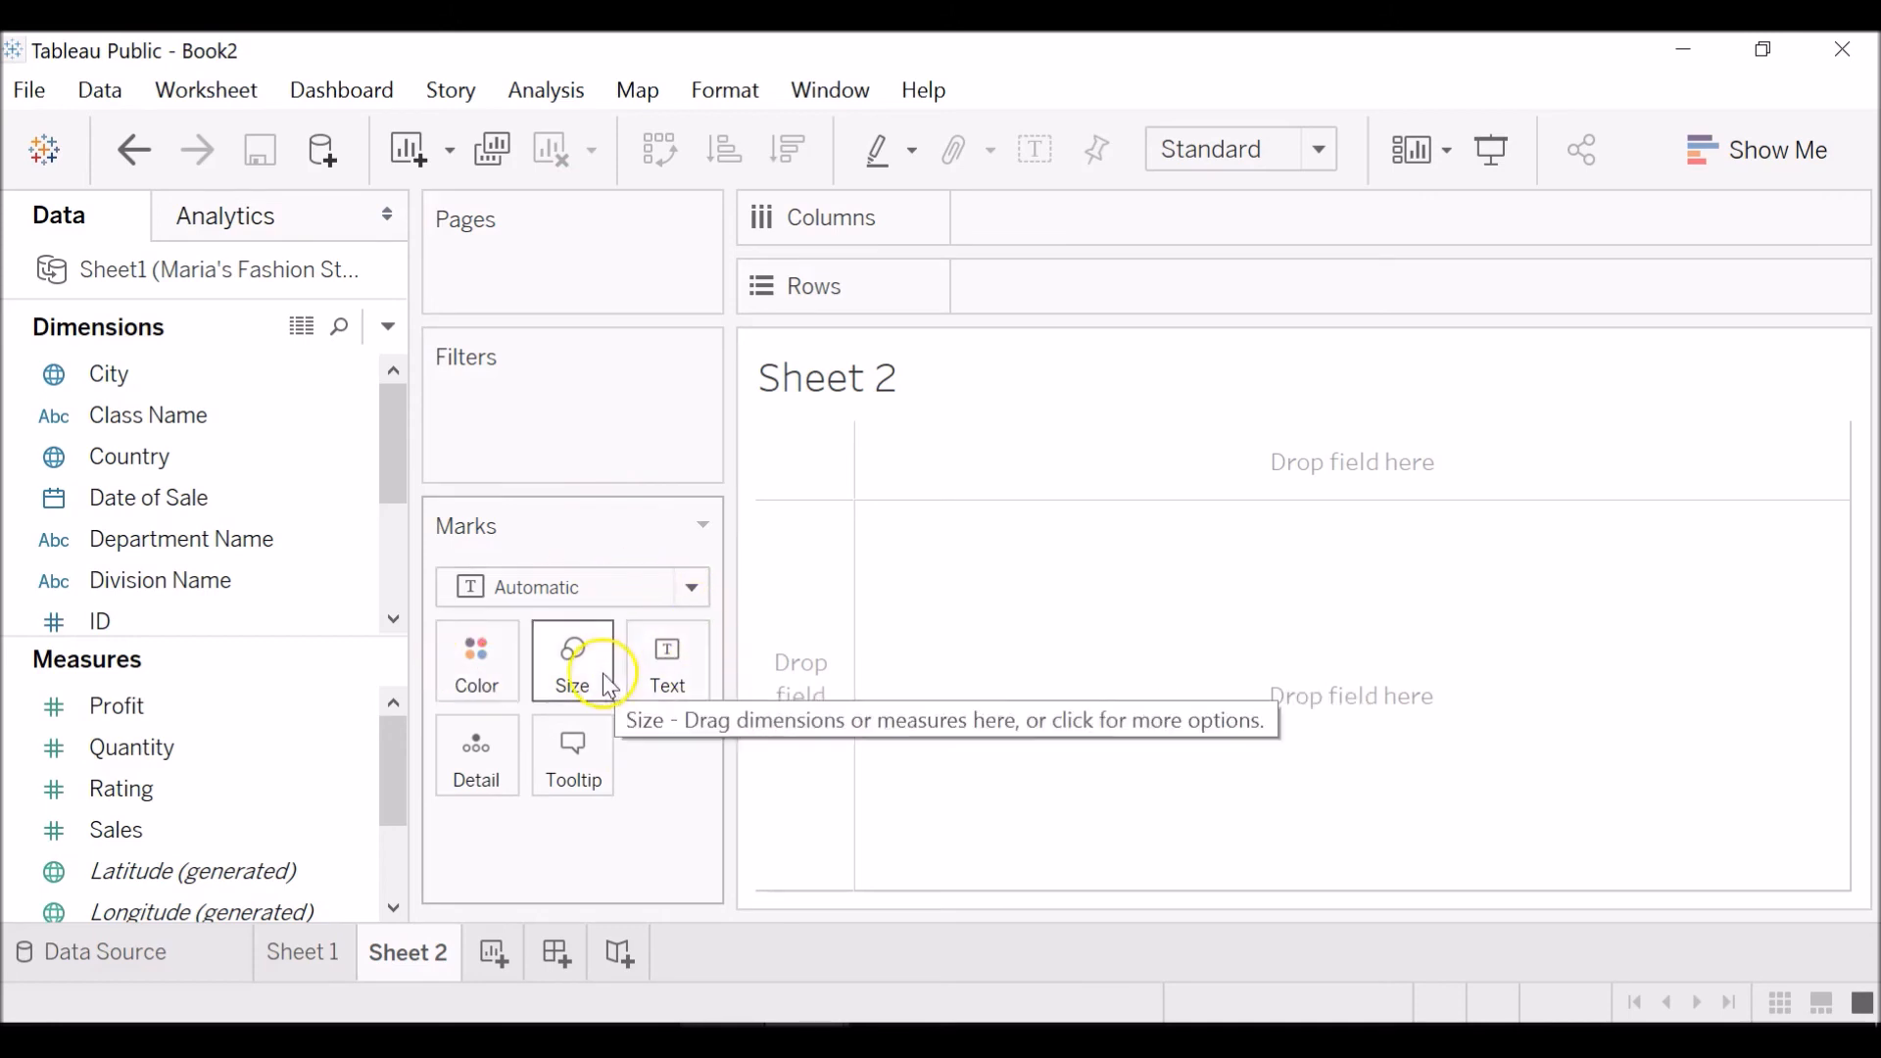
{"action": "left_click", "coordinate": [695, 591]}
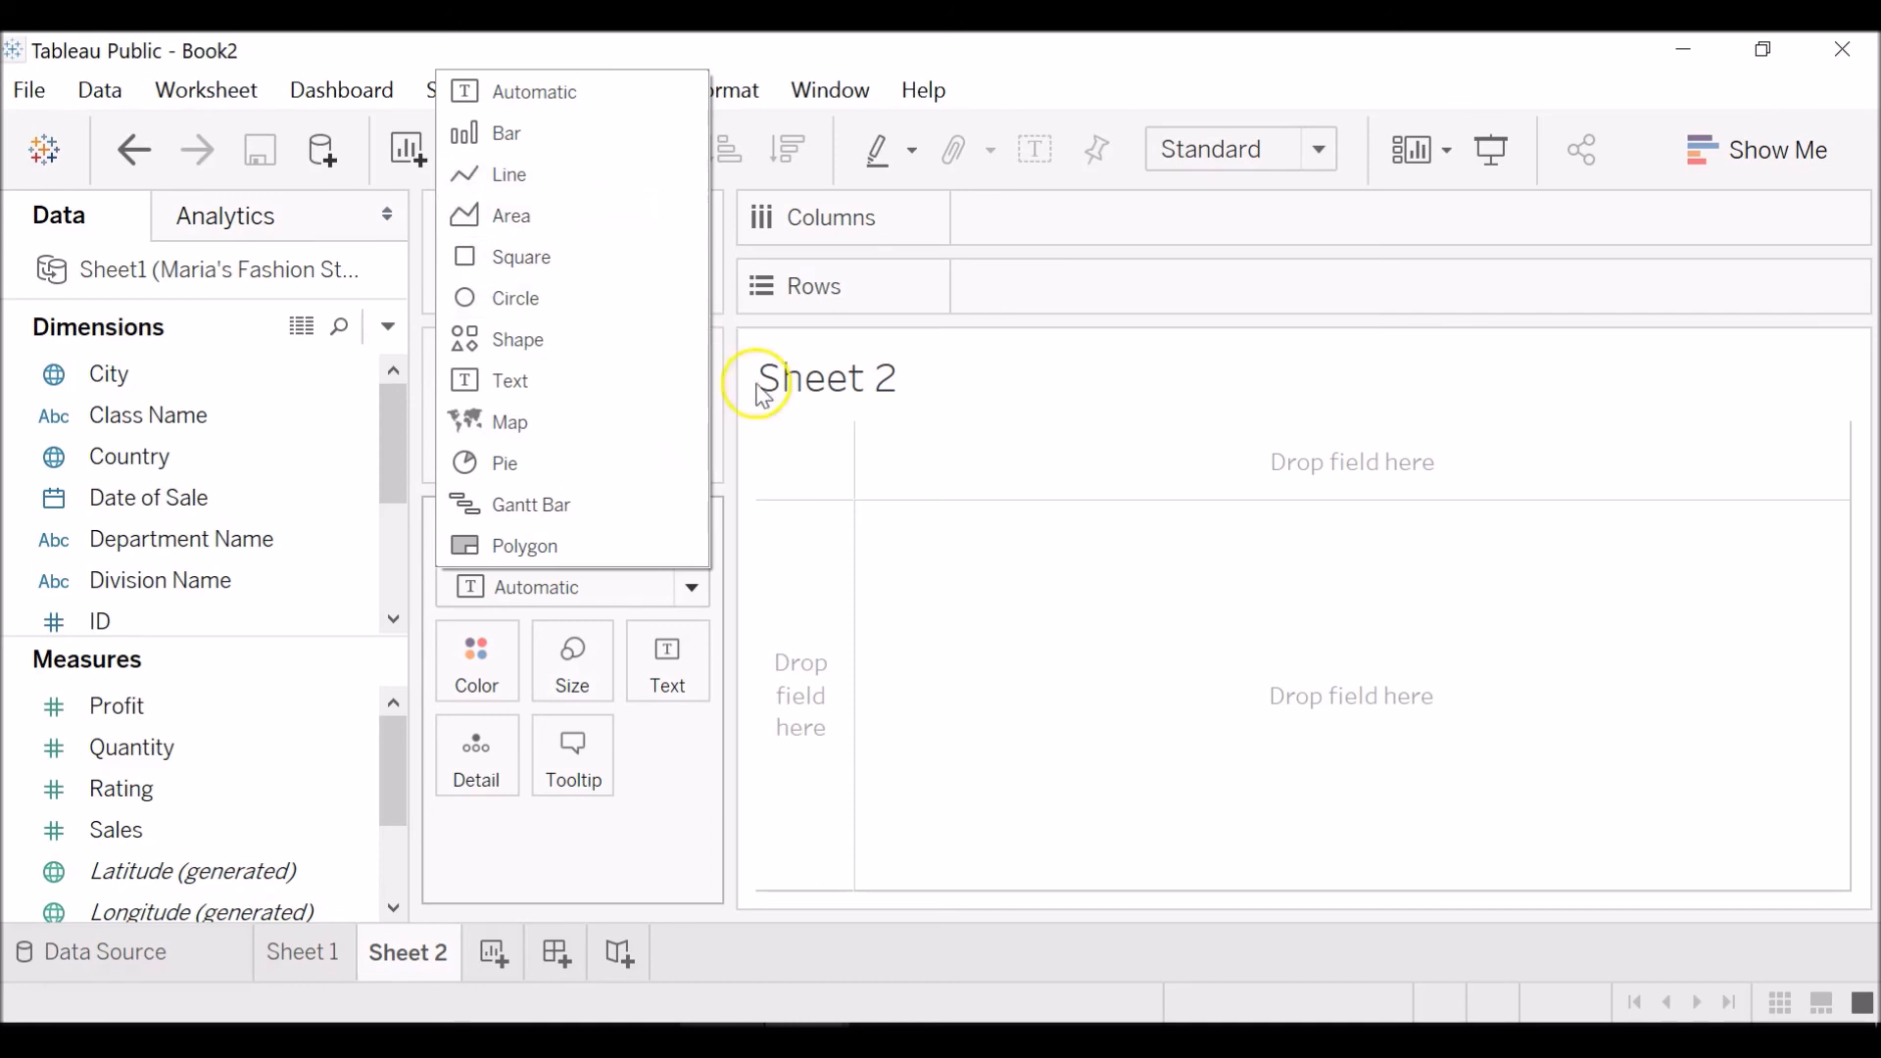
{"action": "left_click", "coordinate": [885, 591]}
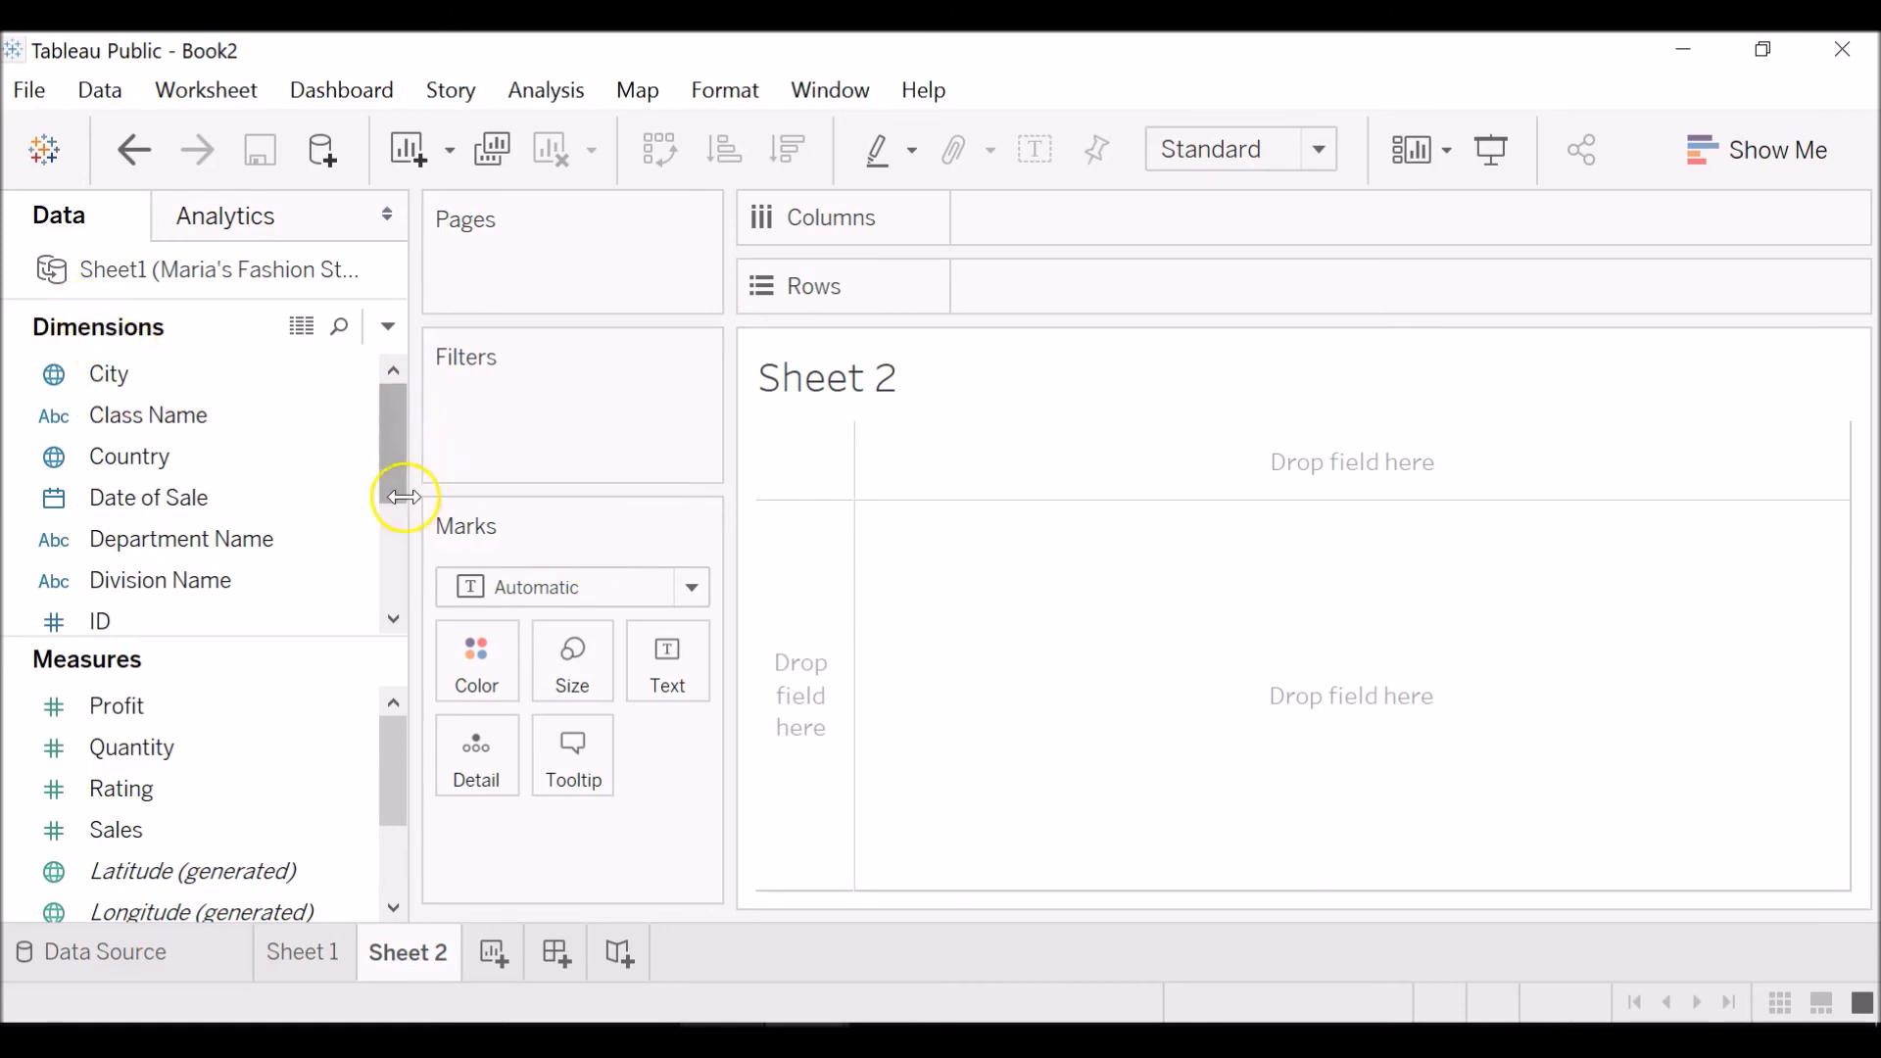
Place the Sales measure on the Text mark of Sheet 2 and look at its options.
{"action": "left_click", "coordinate": [304, 424]}
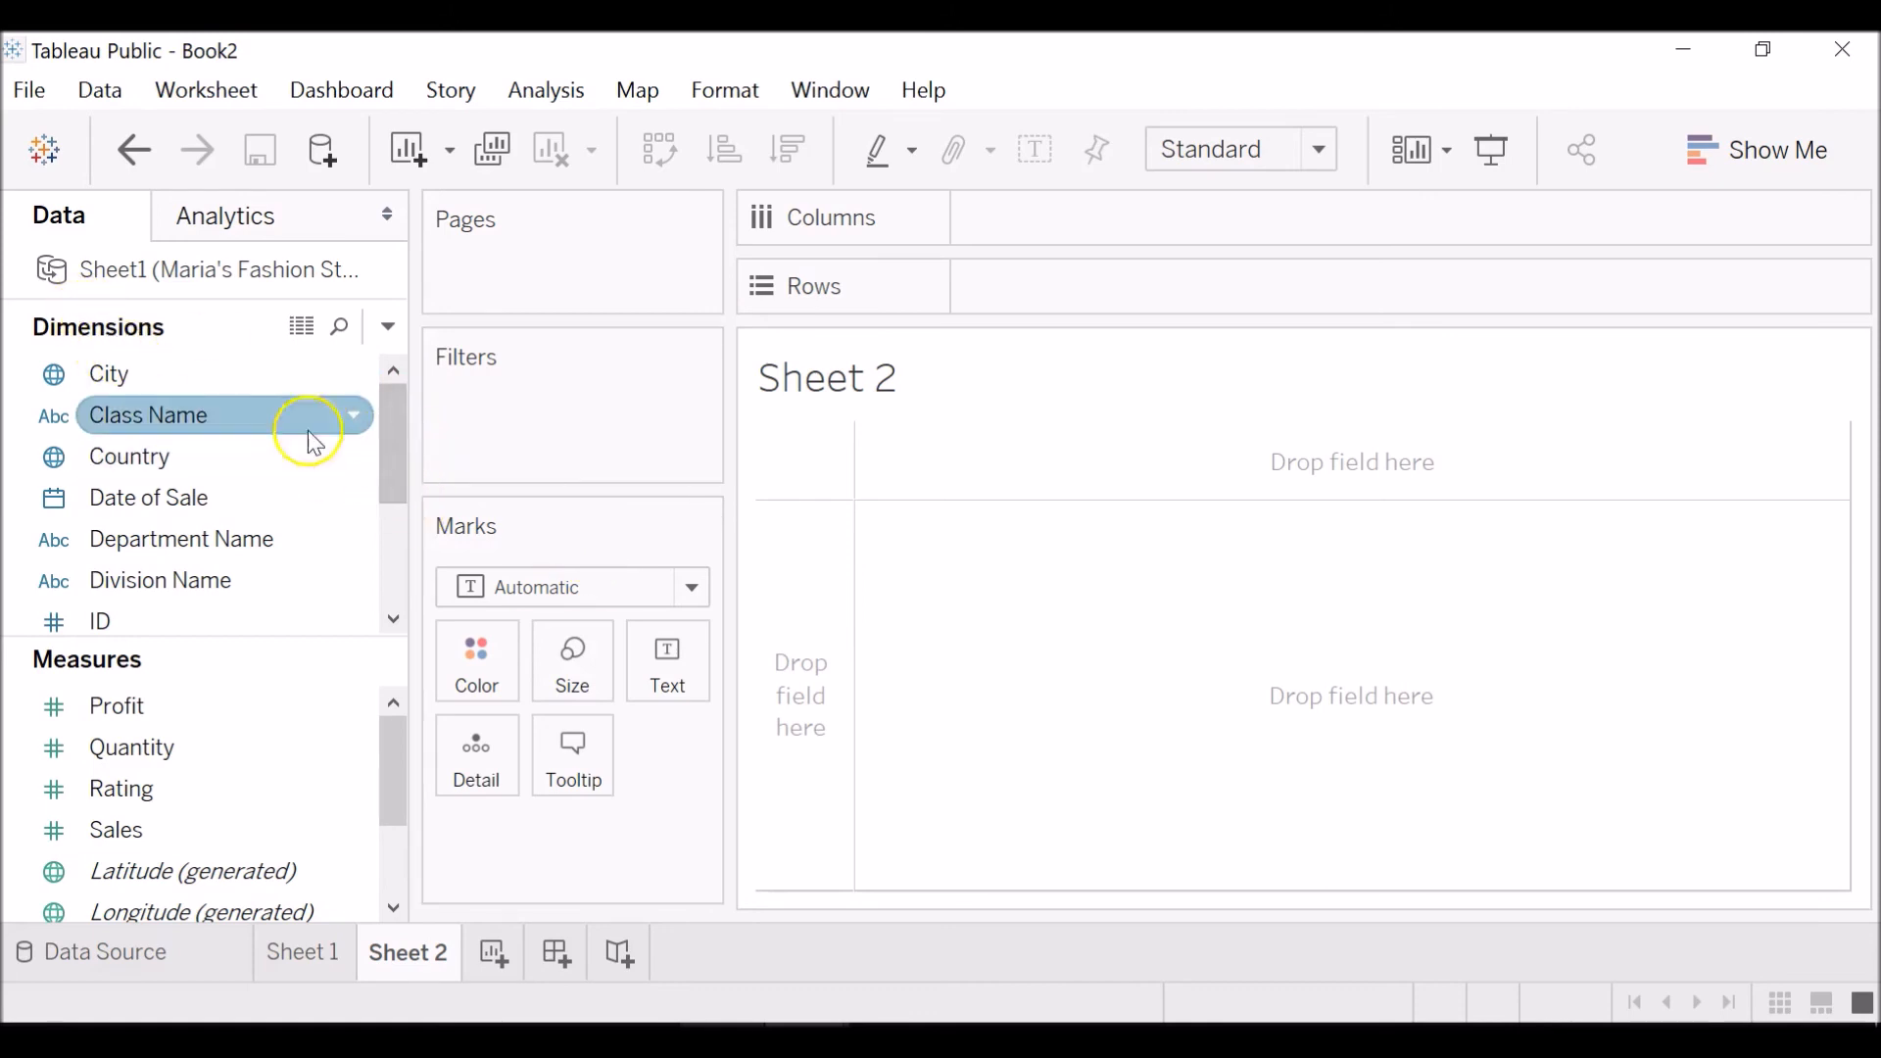
{"action": "left_click", "coordinate": [394, 549]}
{"action": "left_click", "coordinate": [274, 808]}
{"action": "left_click", "coordinate": [278, 844]}
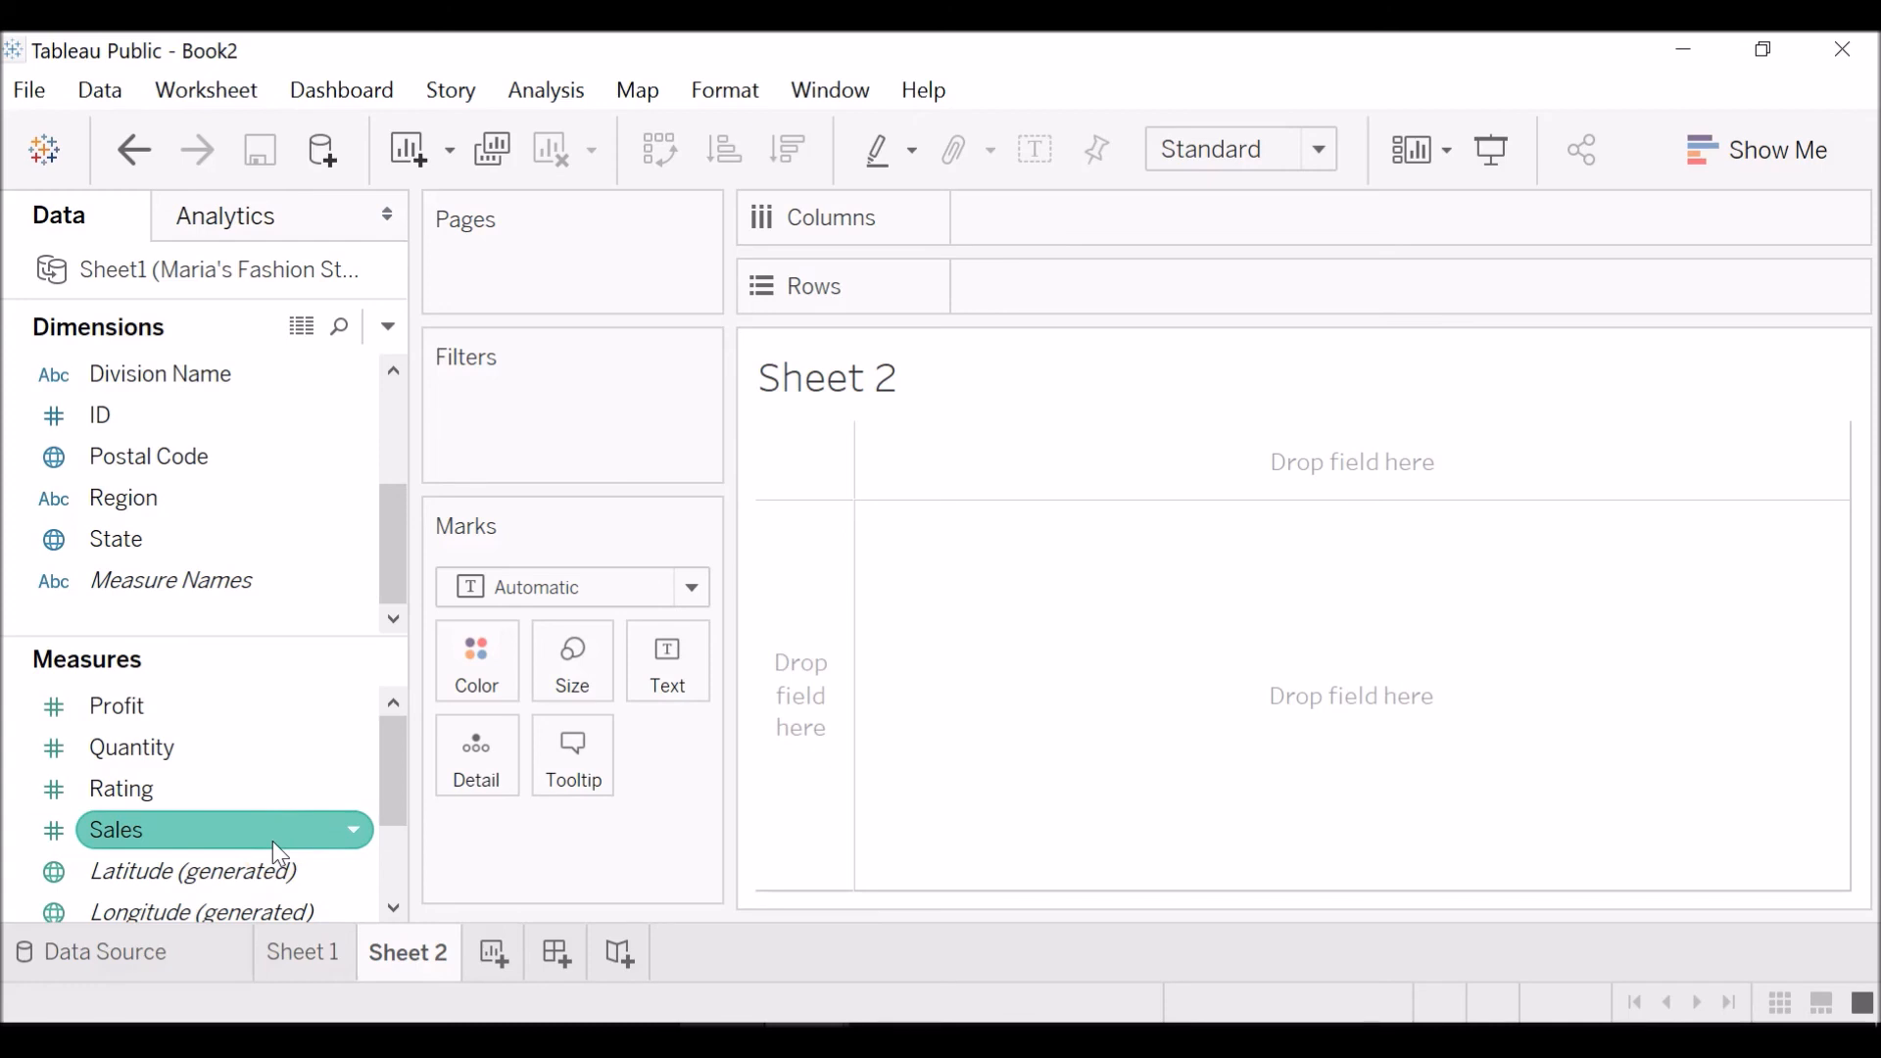
{"action": "left_click_drag", "start_coordinate": [272, 840], "coordinate": [691, 679]}
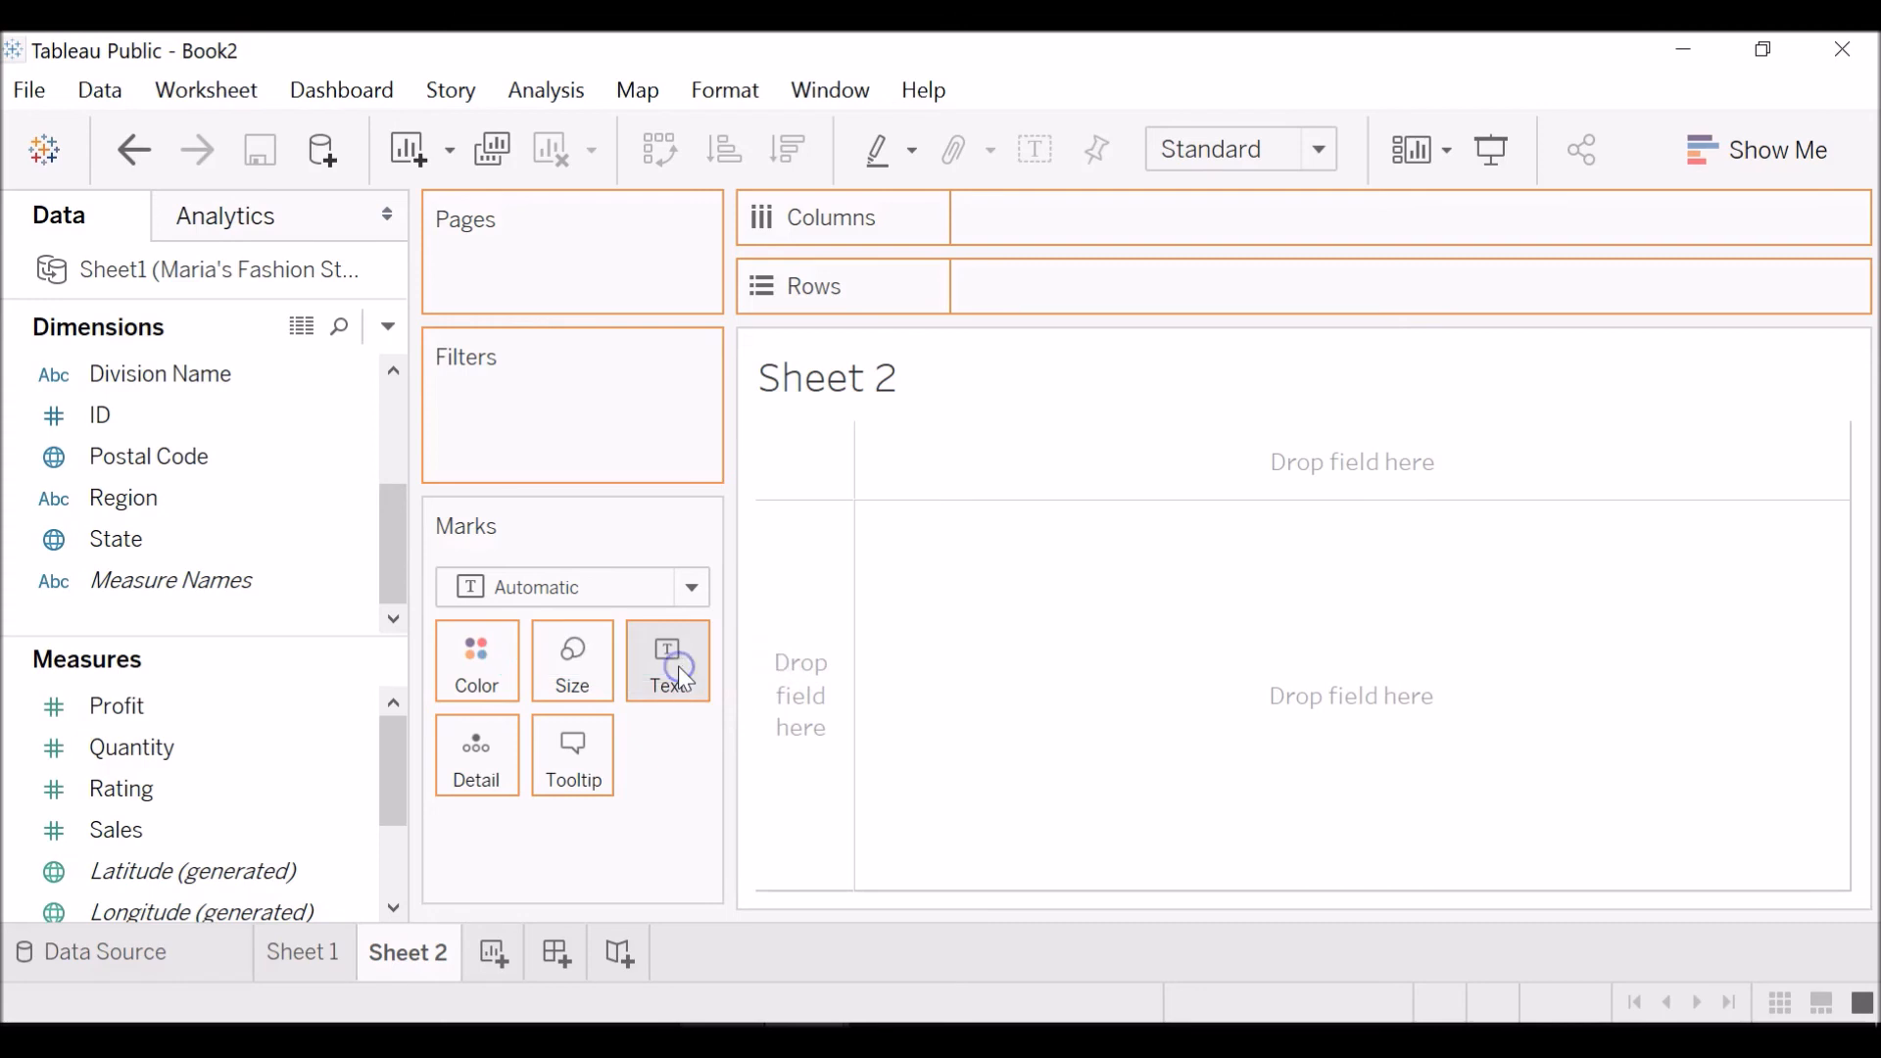
{"action": "mouse_move", "coordinate": [862, 451]}
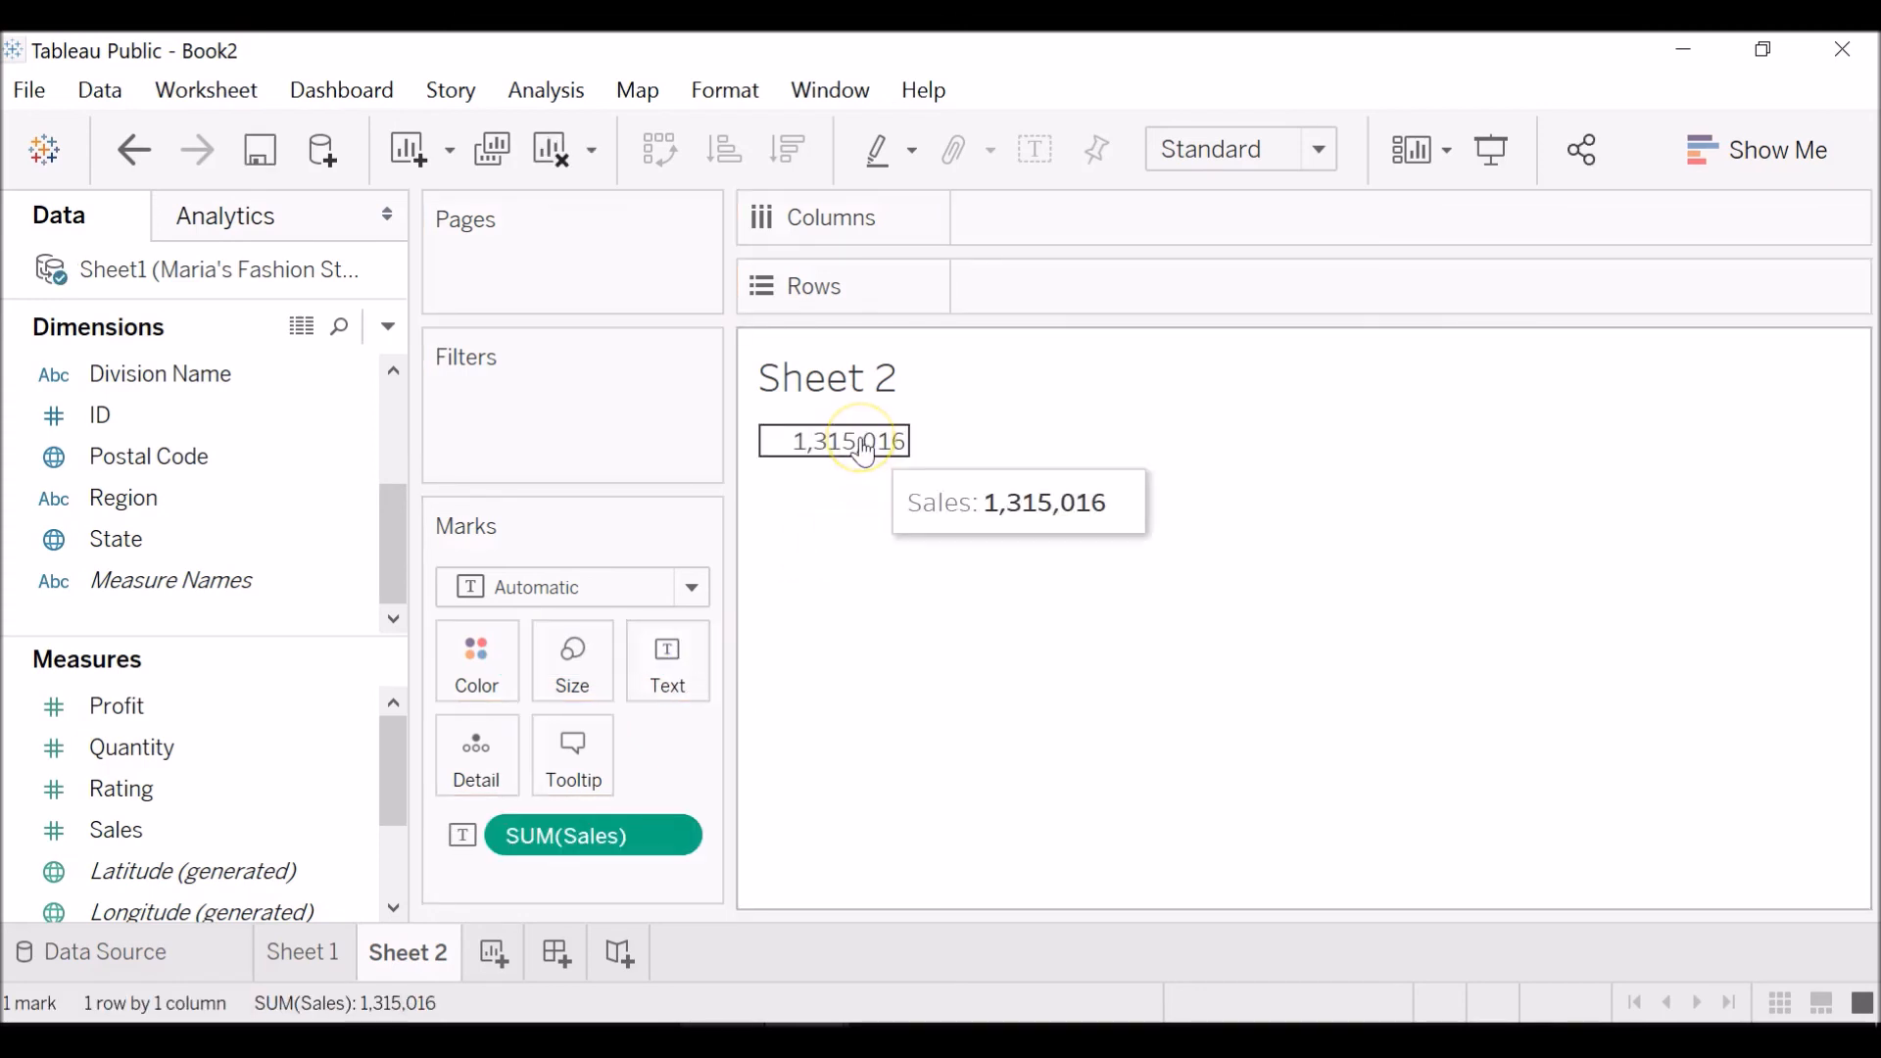
{"action": "right_click", "coordinate": [676, 843]}
{"action": "left_click", "coordinate": [925, 815]}
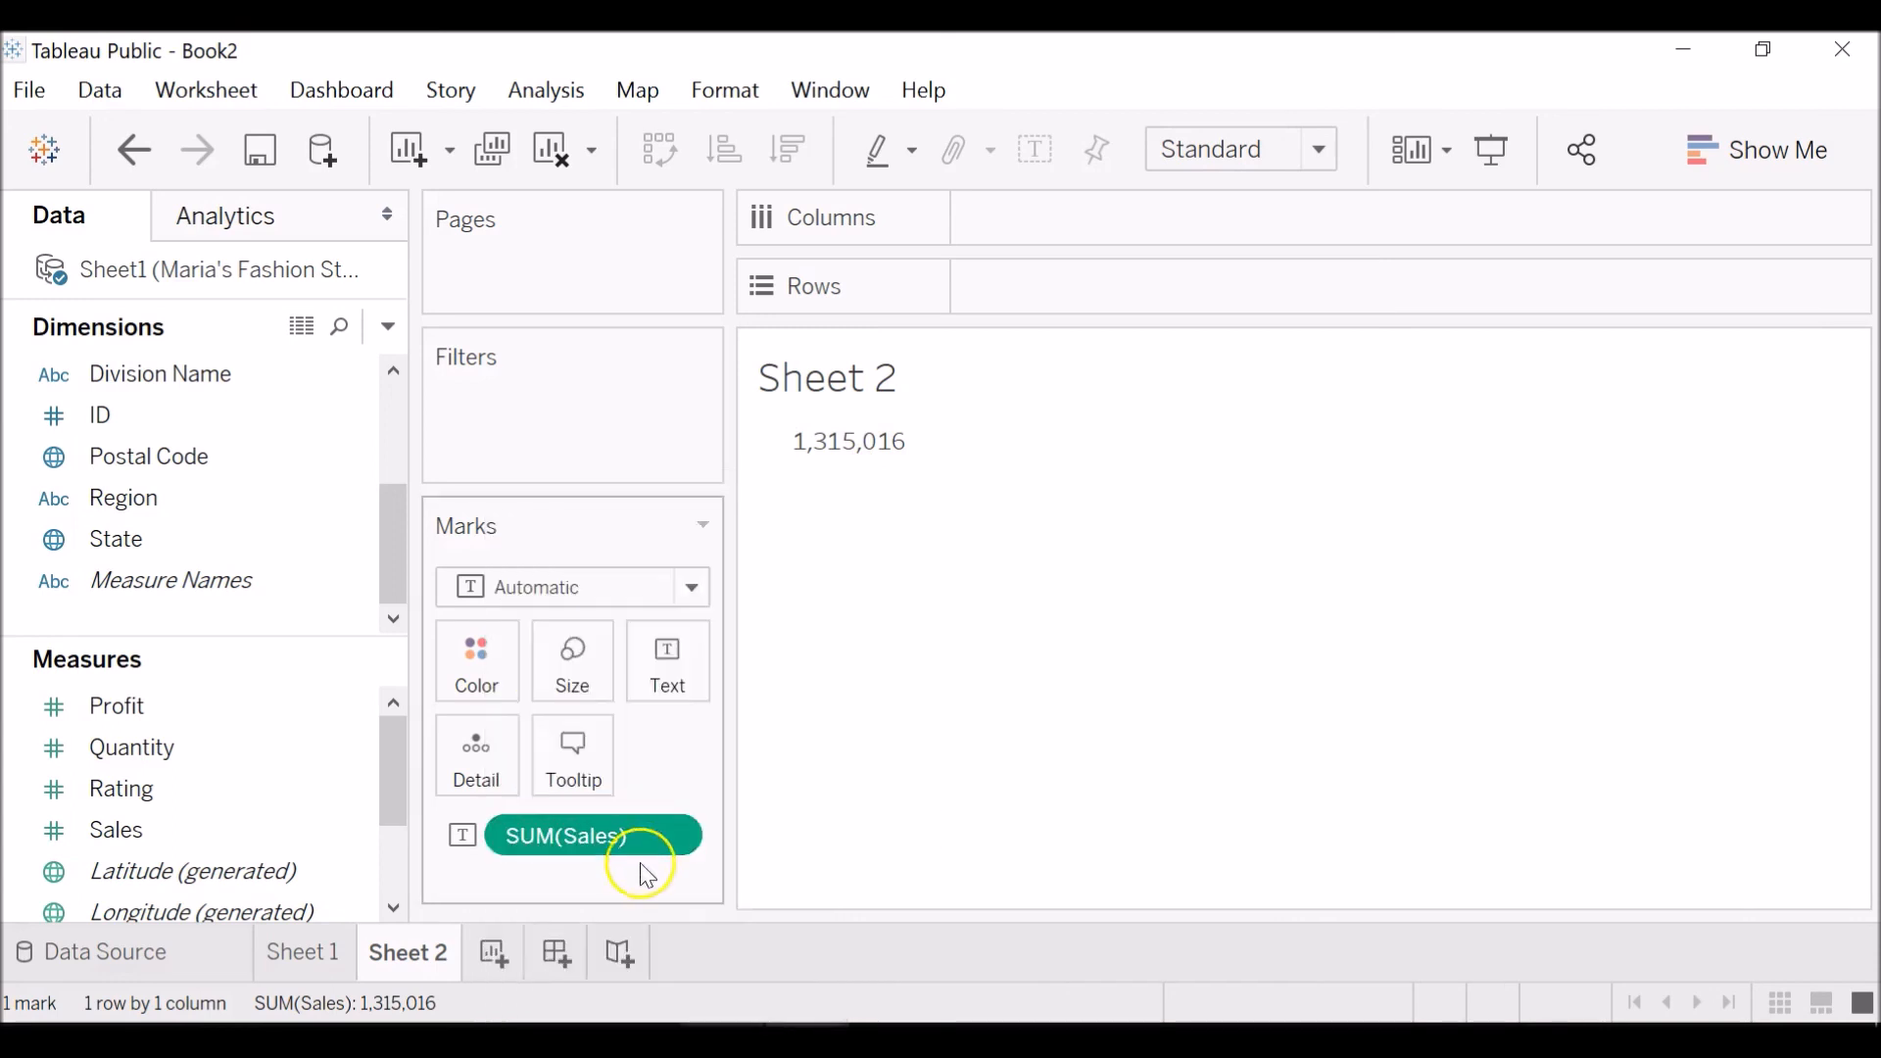
Move SUM(Sales) from Text to Size and set the mark type to Circle.
{"action": "left_click_drag", "start_coordinate": [631, 835], "coordinate": [568, 652]}
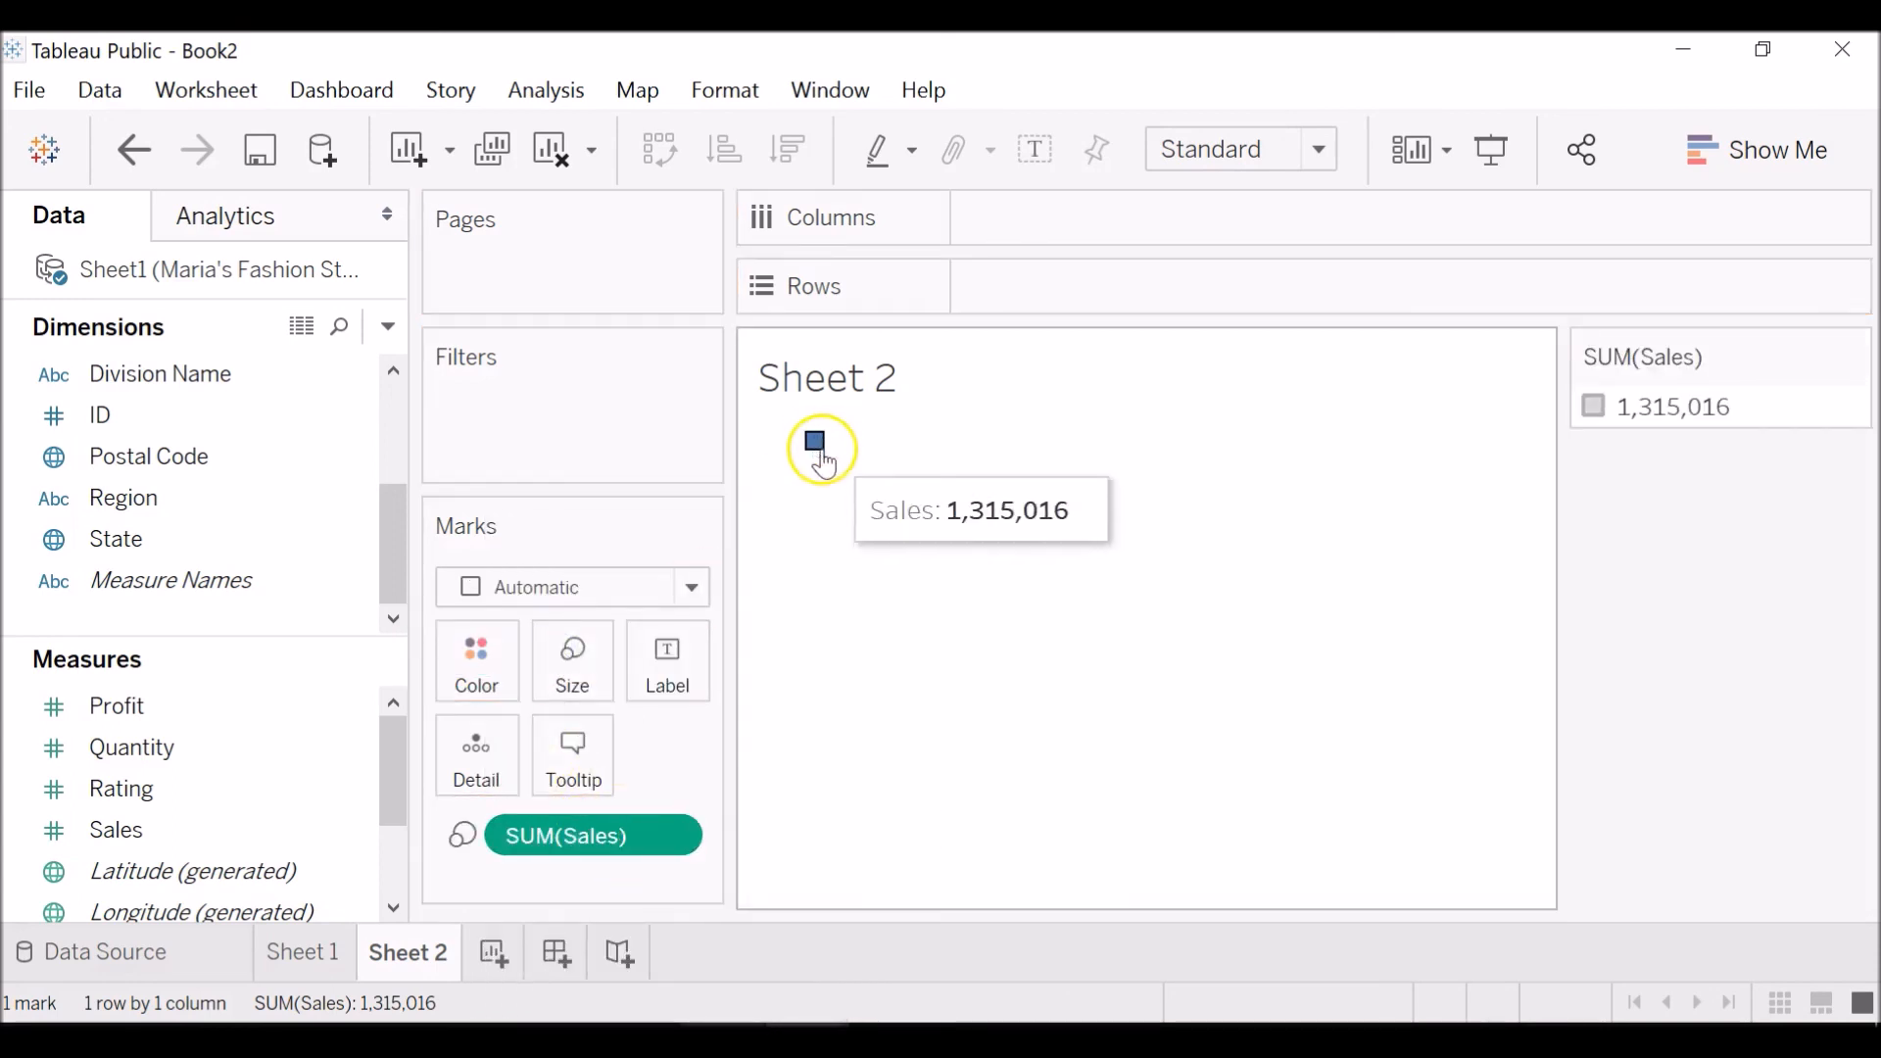
{"action": "left_click", "coordinate": [679, 594]}
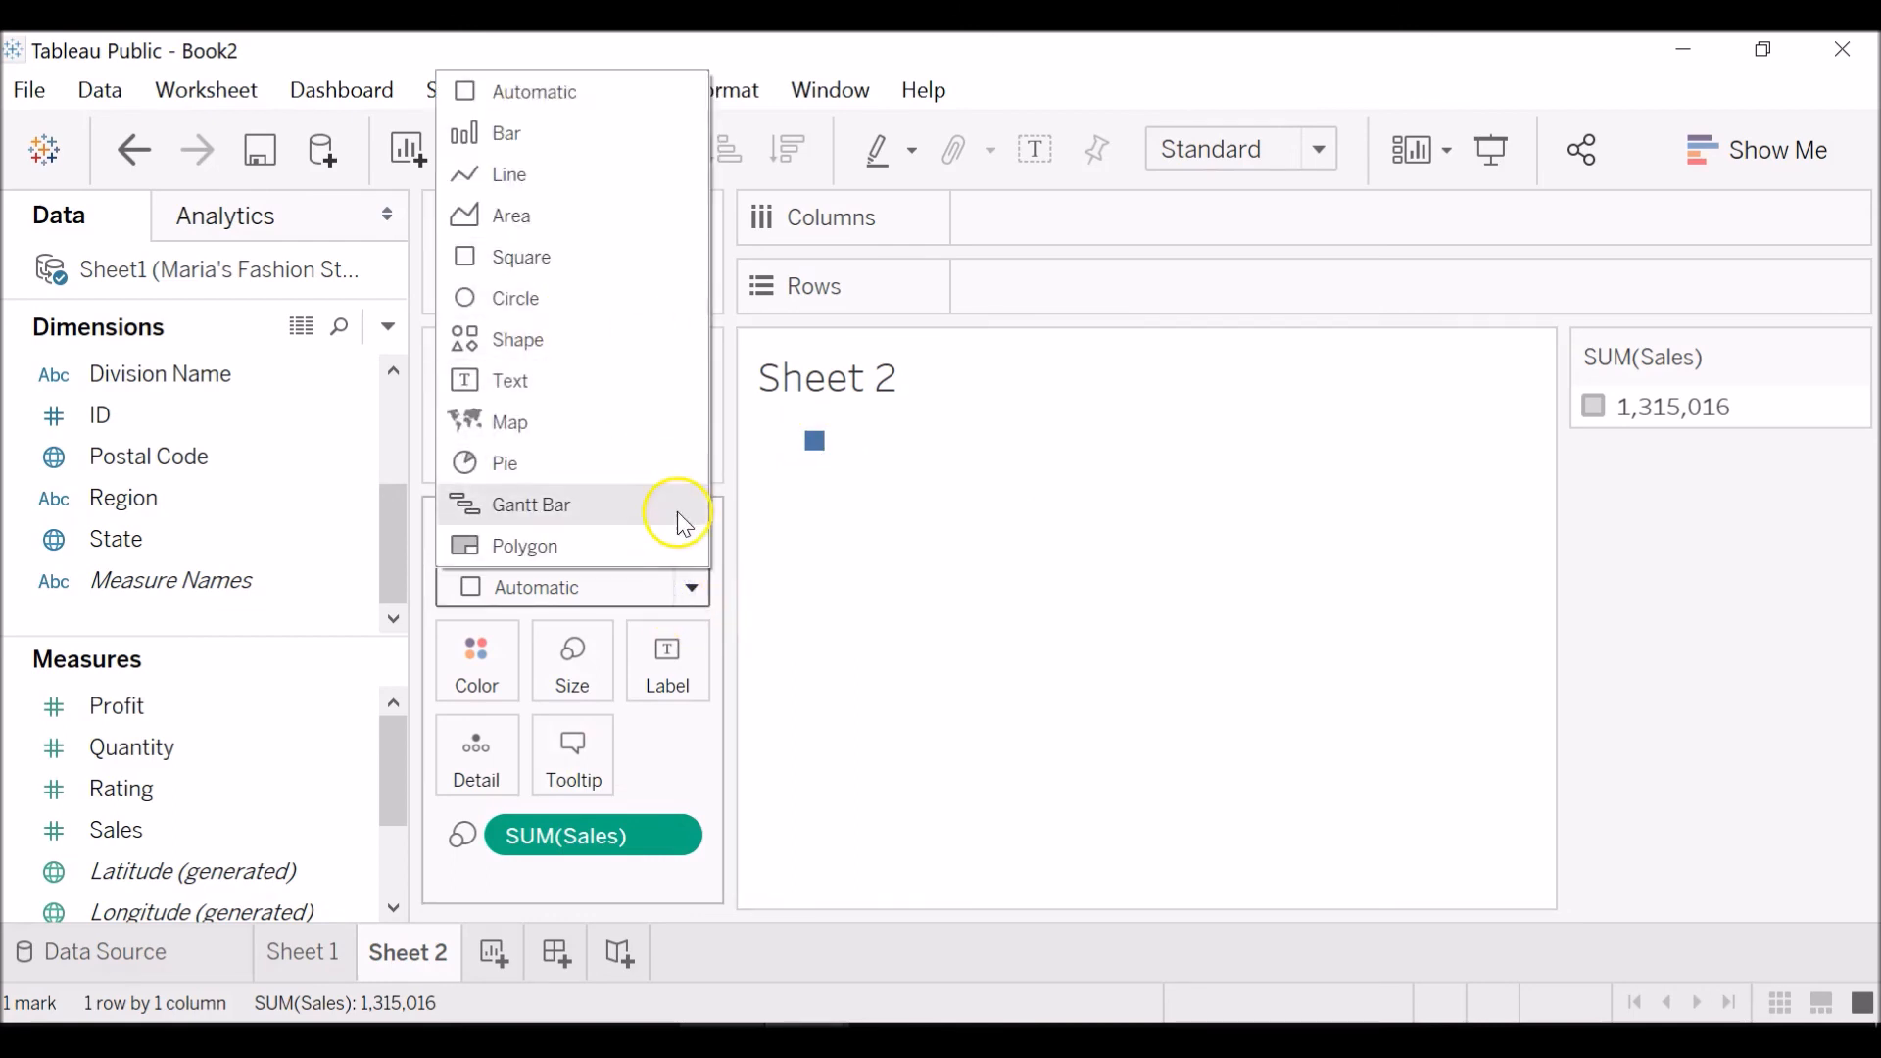
{"action": "left_click", "coordinate": [646, 323]}
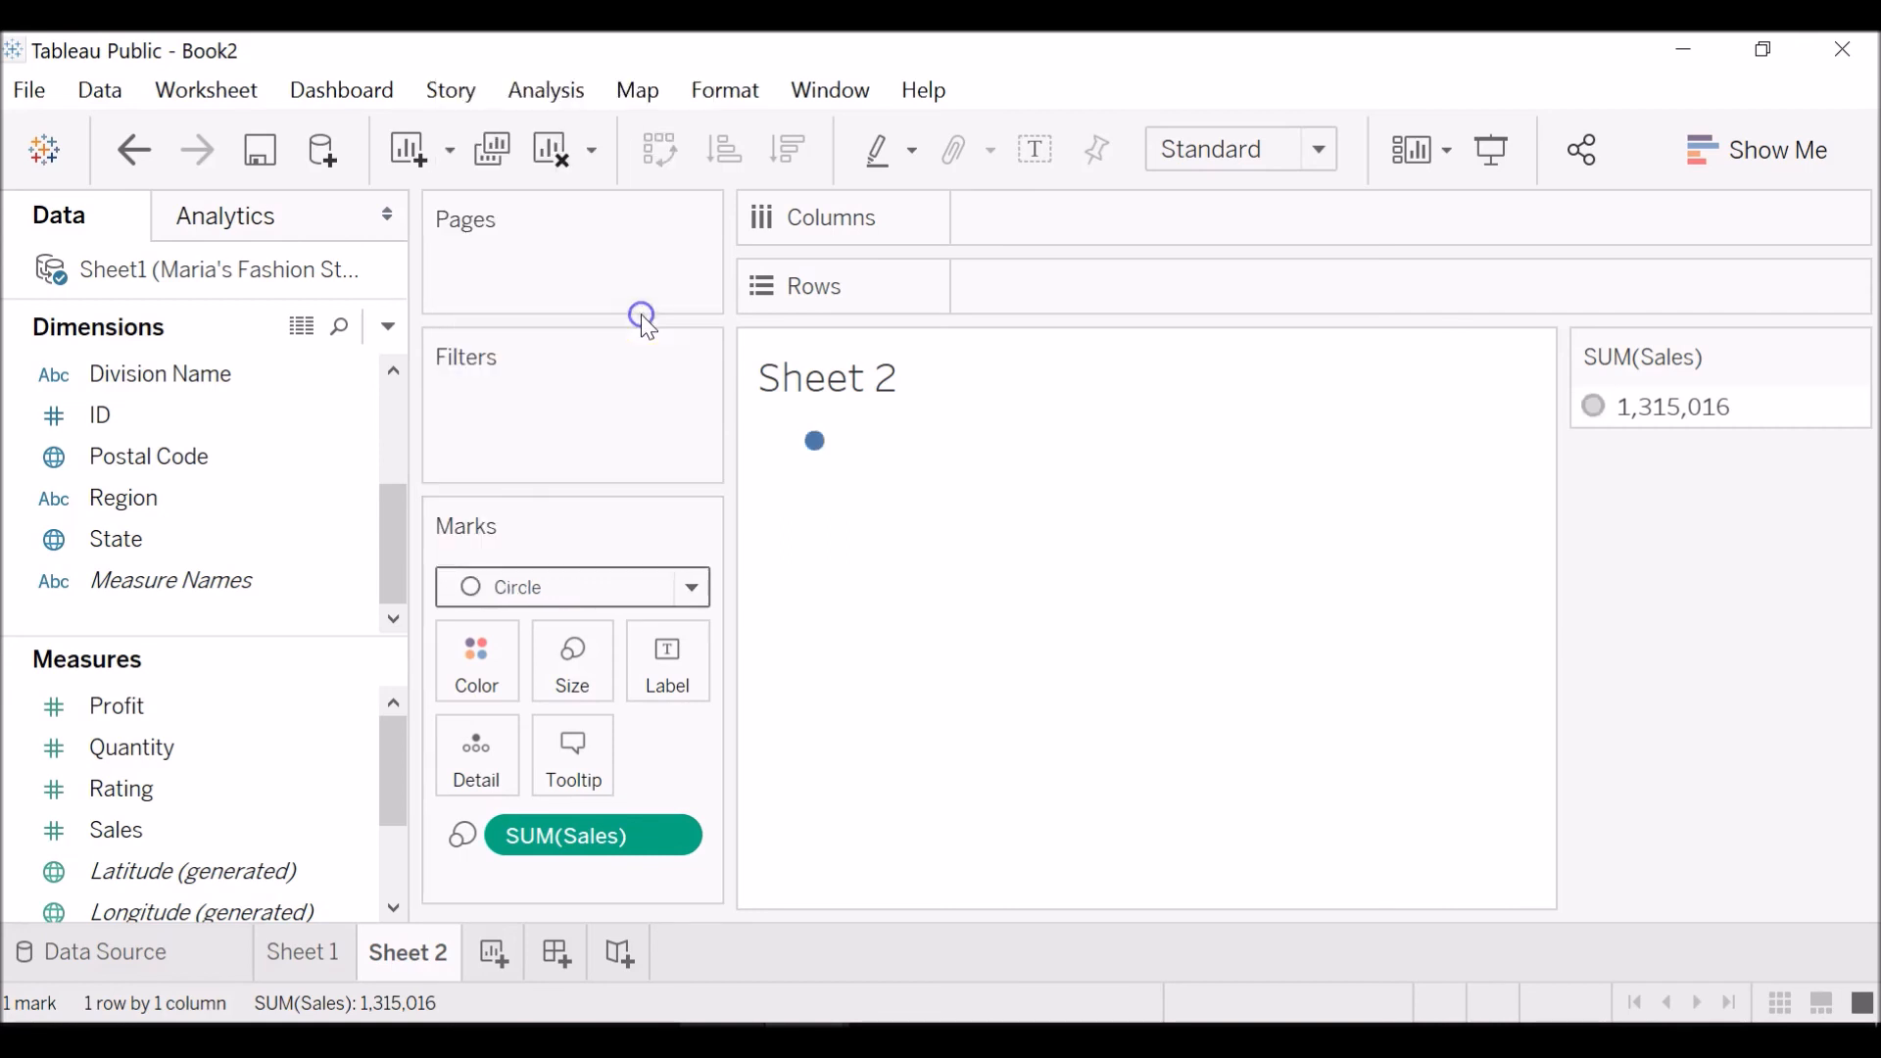
Set the mark type to Shape and choose the X symbol as the shape.
{"action": "left_click", "coordinate": [684, 588]}
{"action": "left_click", "coordinate": [585, 340]}
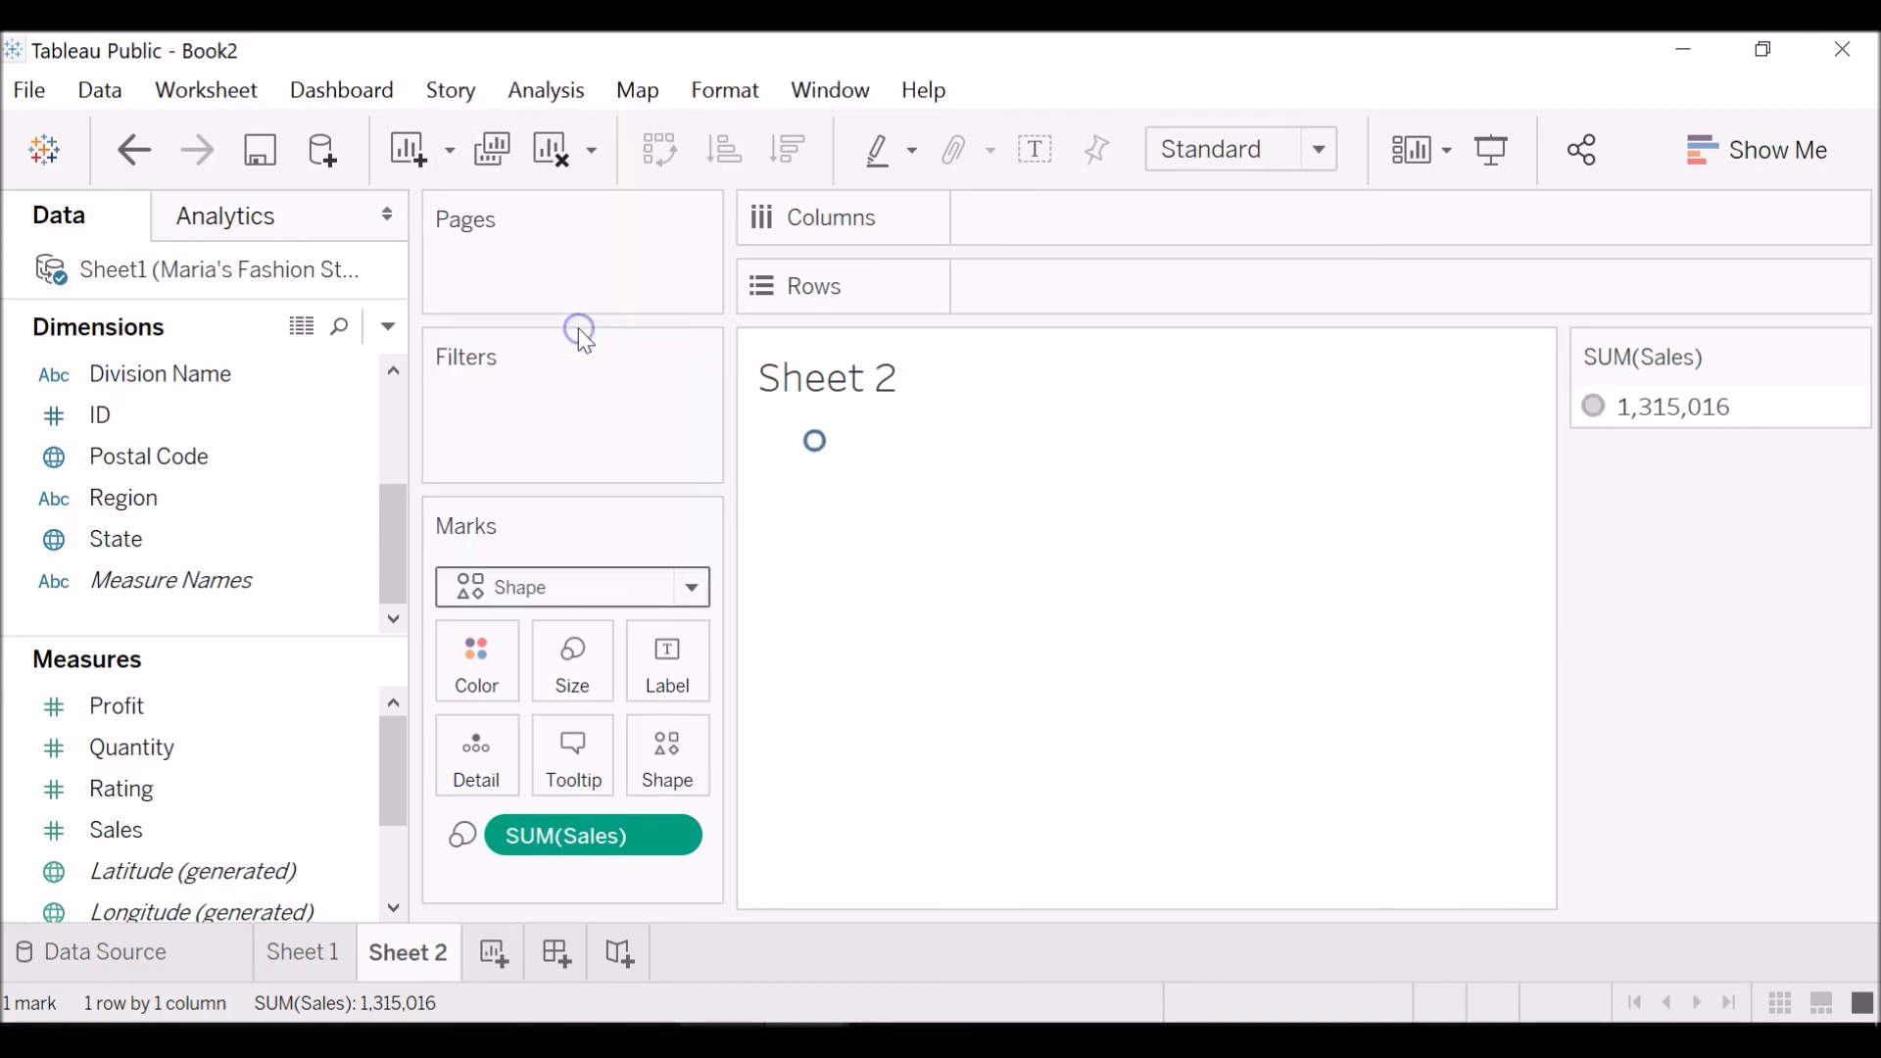
{"action": "left_click", "coordinate": [666, 762]}
{"action": "left_click", "coordinate": [799, 484]}
{"action": "left_click", "coordinate": [1073, 588]}
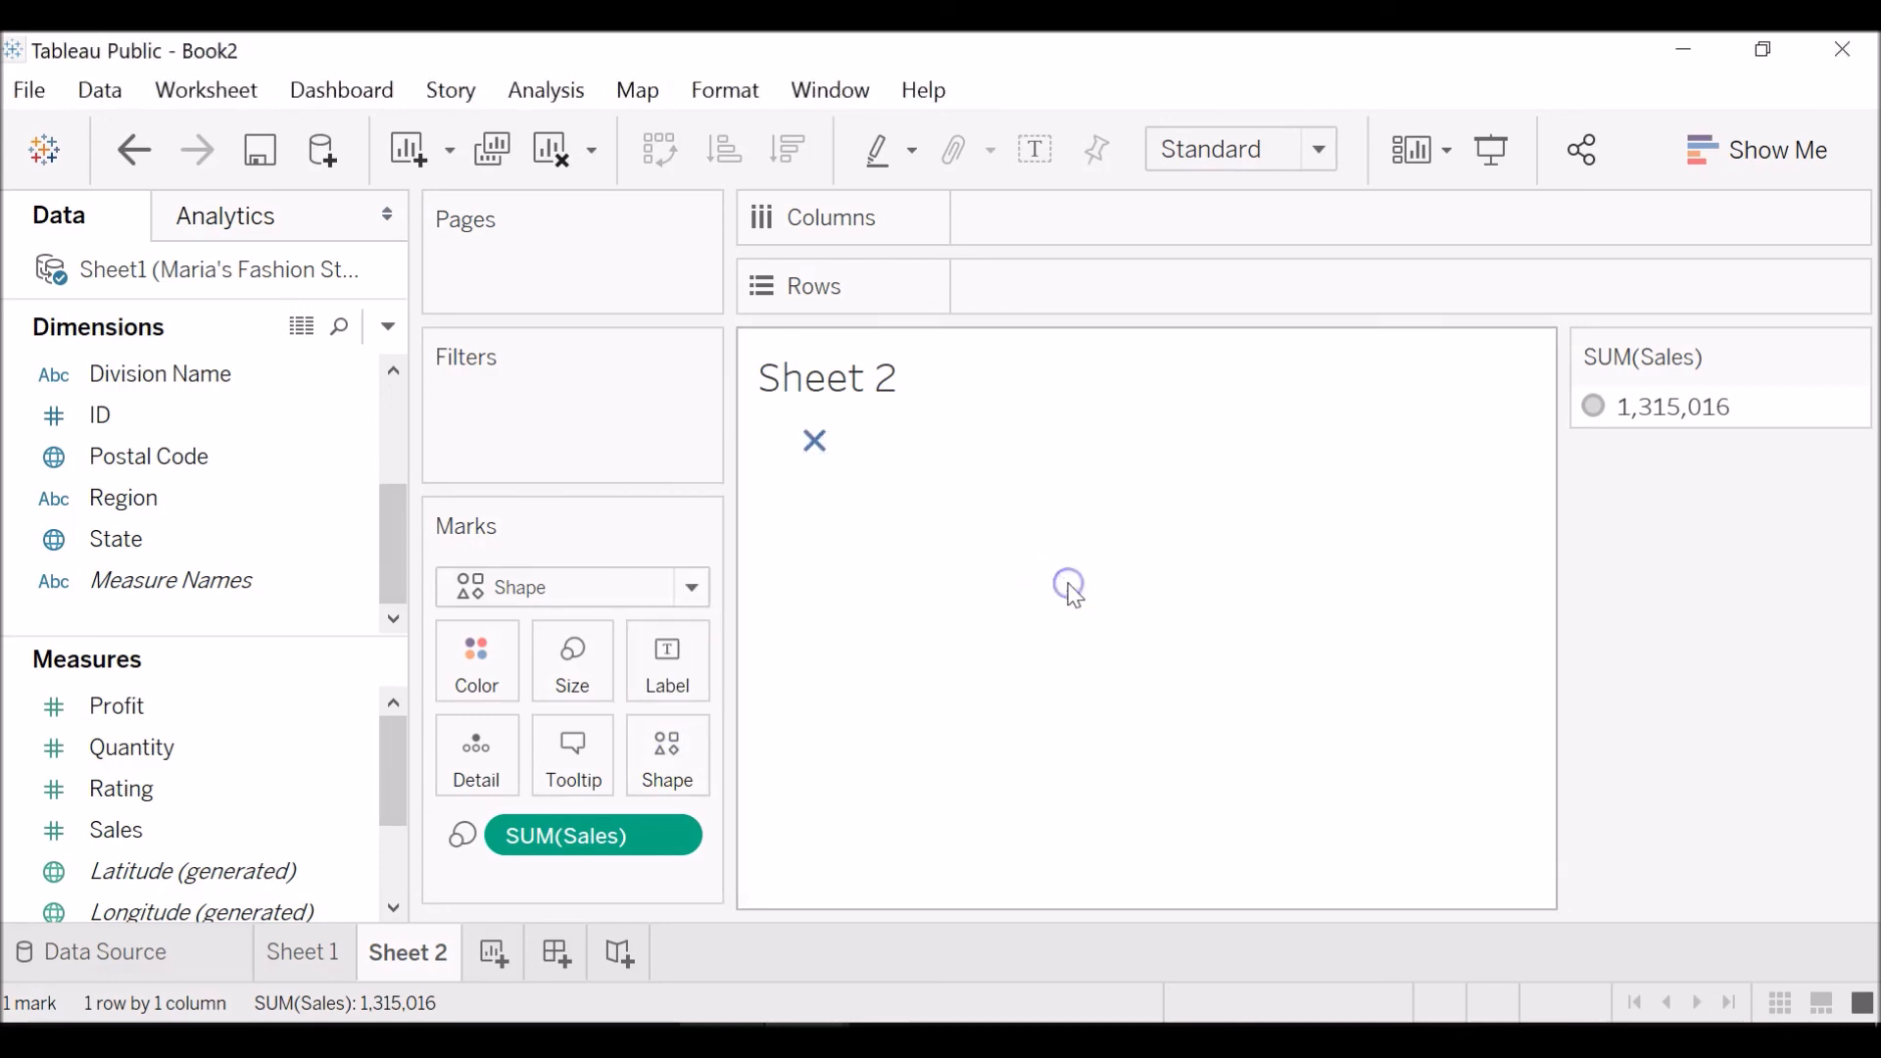
Remove SUM(Sales) from the marks of Sheet 2.
{"action": "left_click", "coordinate": [676, 835]}
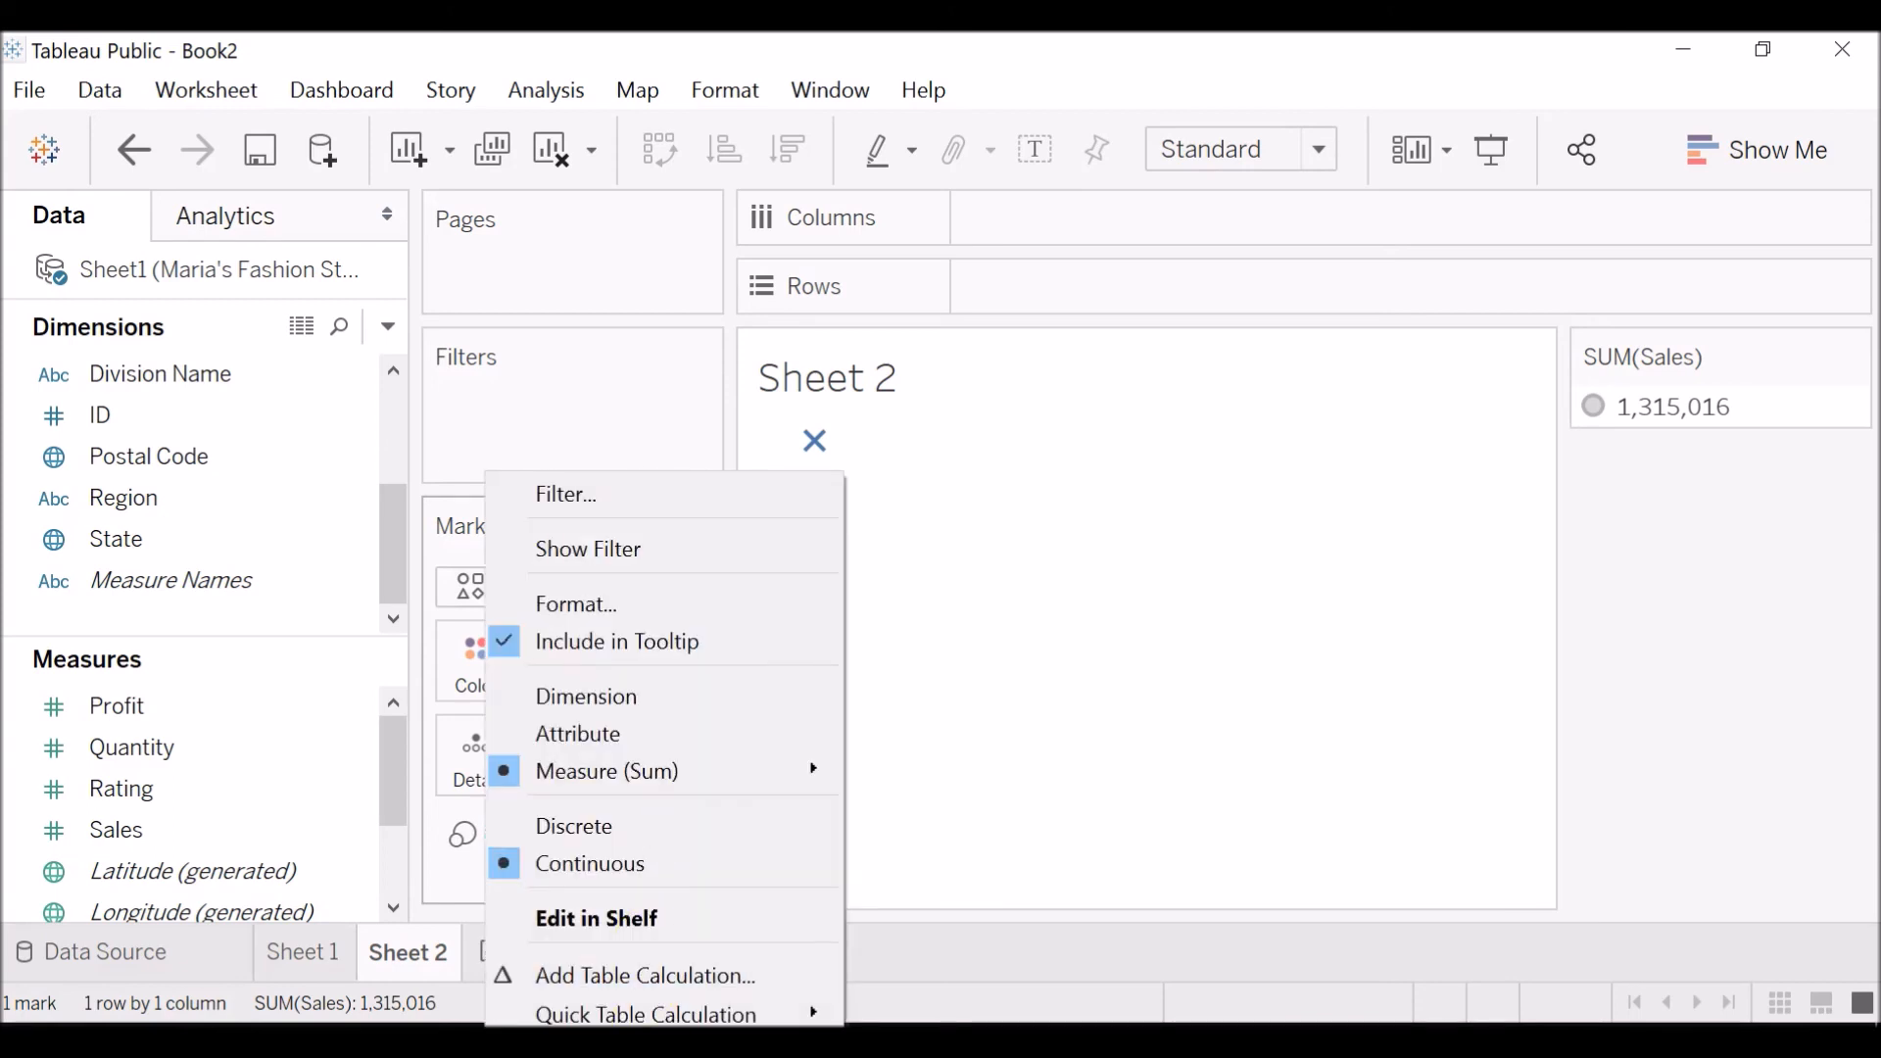
{"action": "left_click", "coordinate": [637, 1048]}
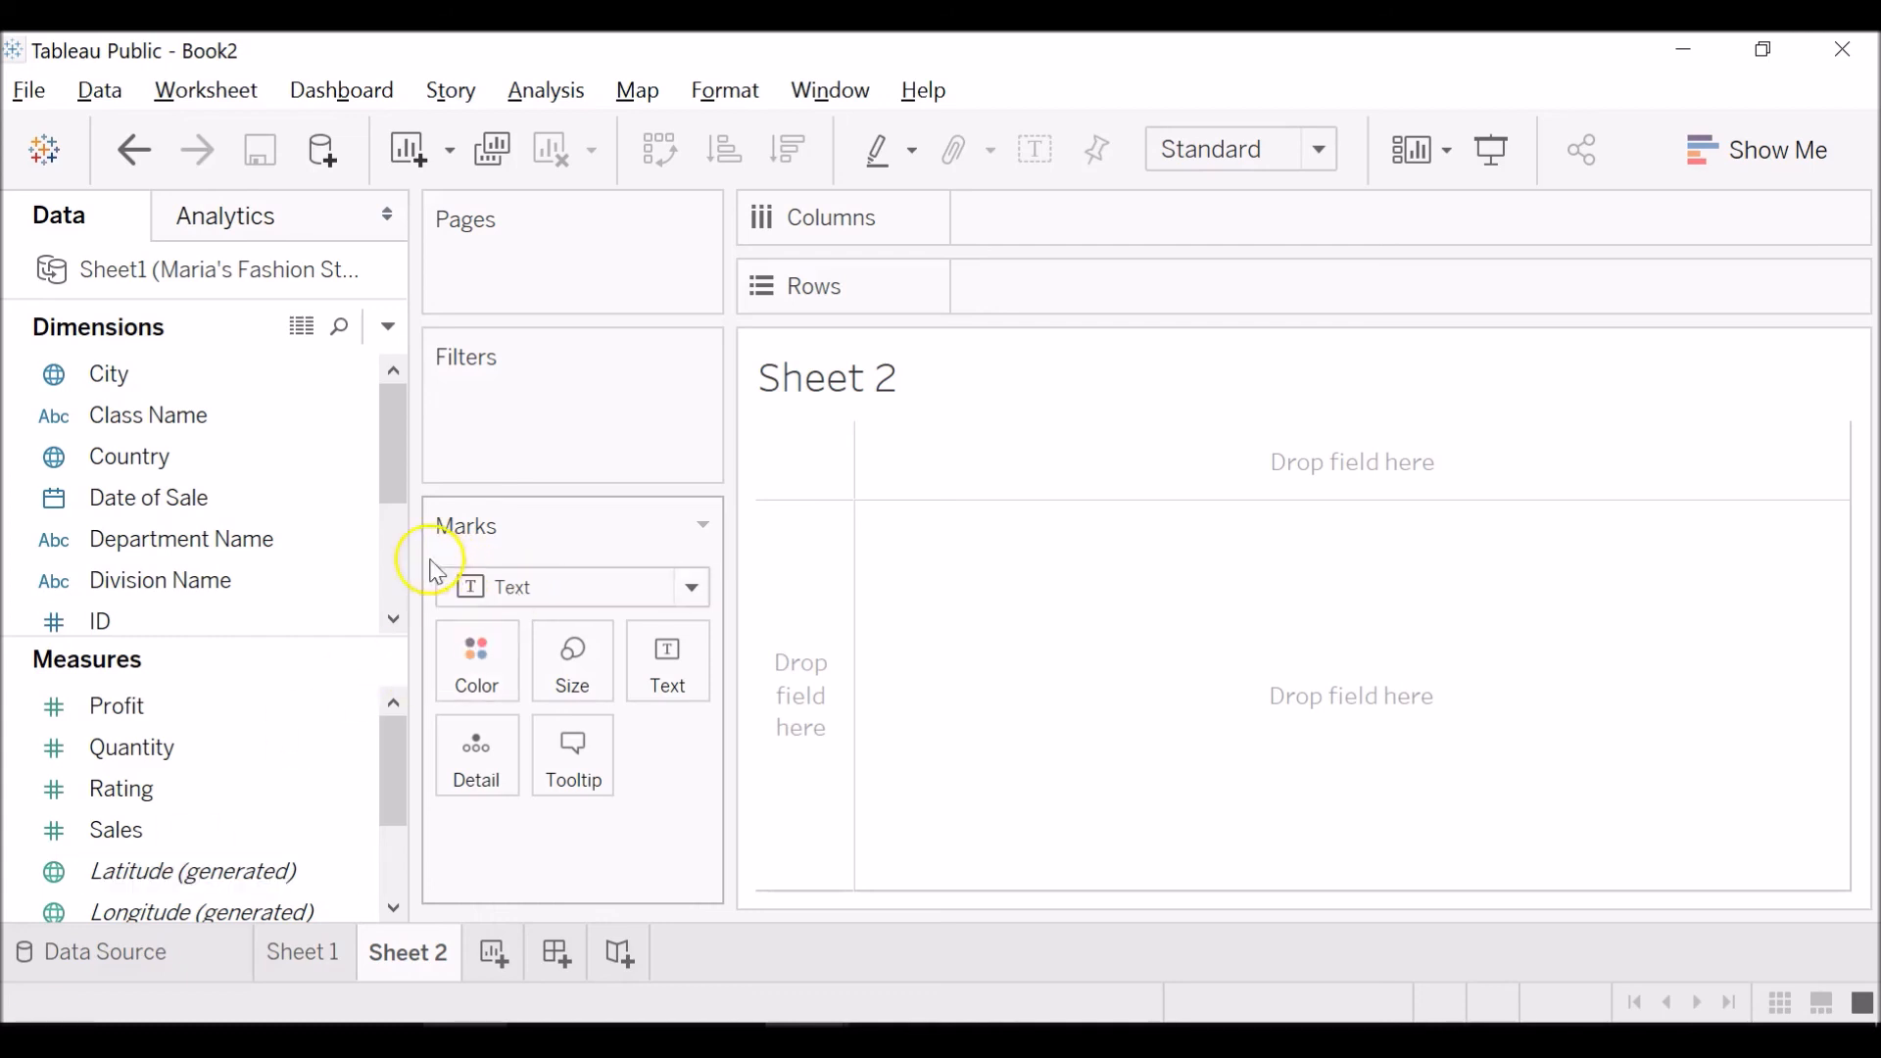
{"action": "left_click_drag", "start_coordinate": [395, 419], "coordinate": [388, 402]}
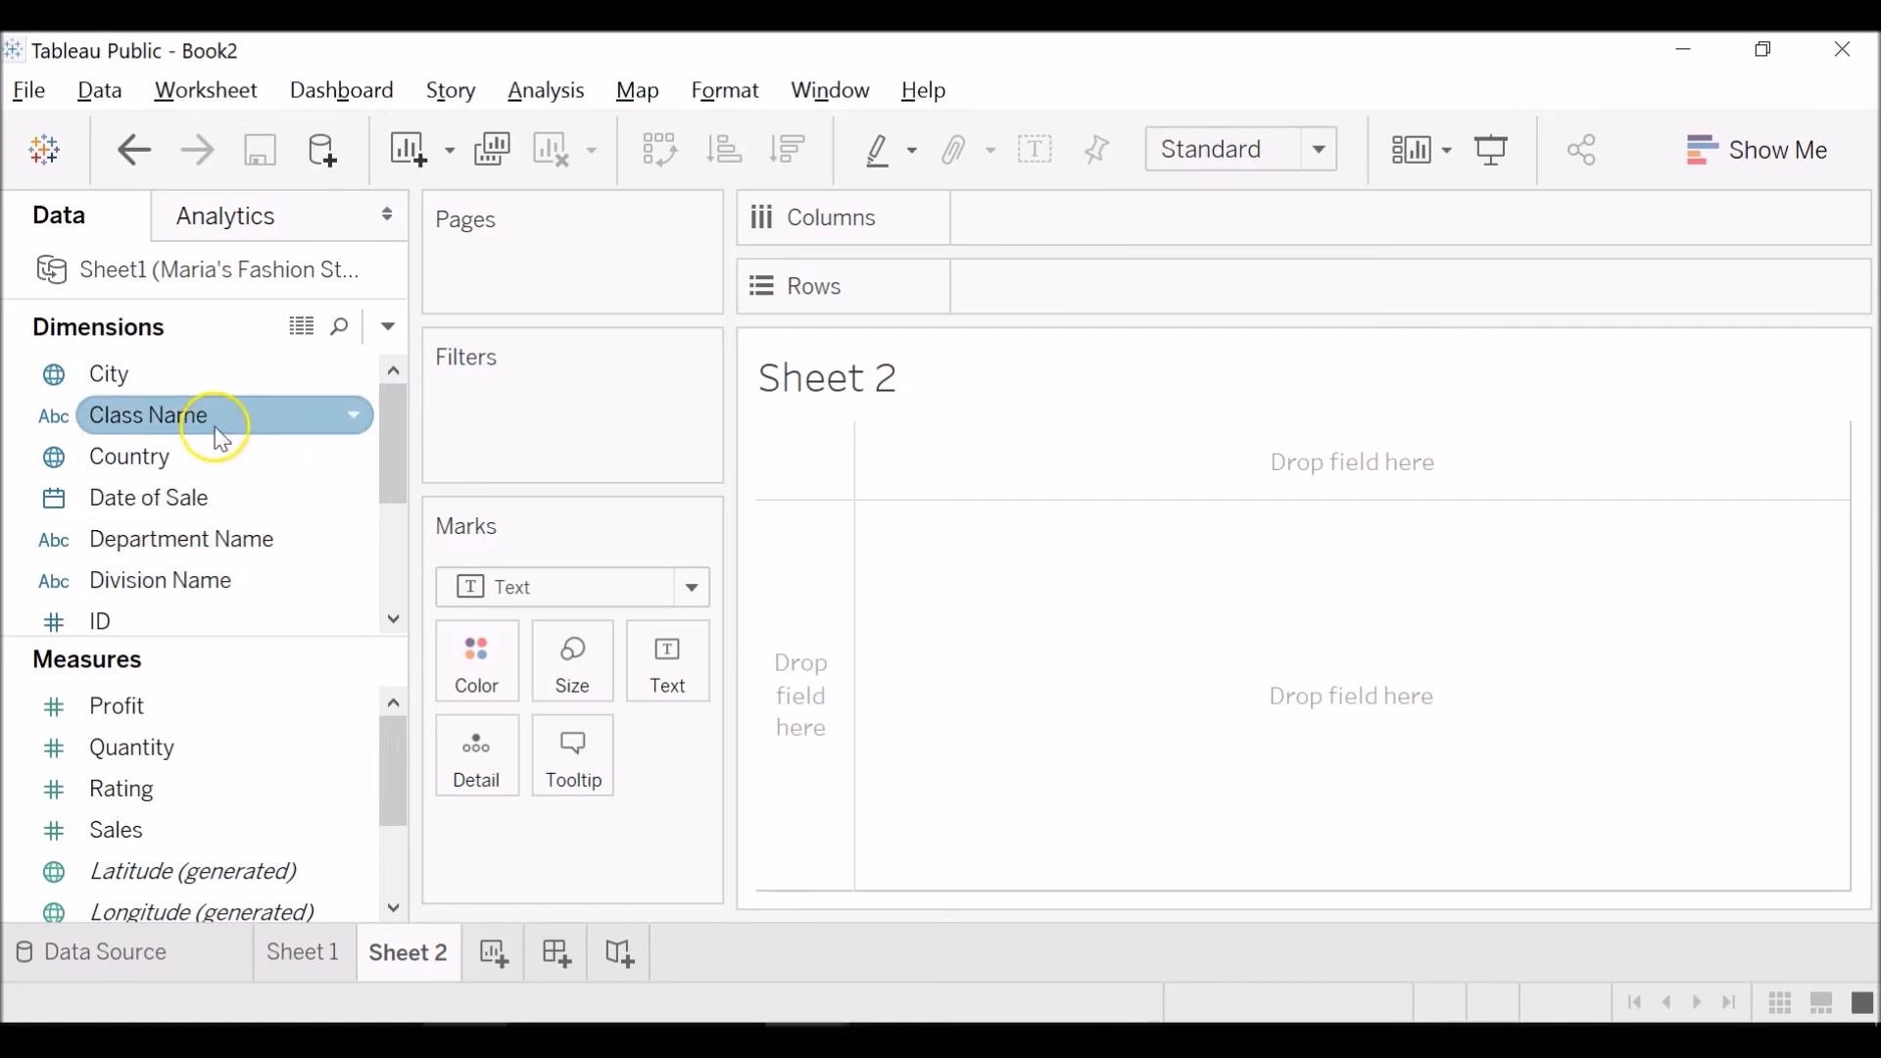
{"action": "left_click", "coordinate": [239, 598]}
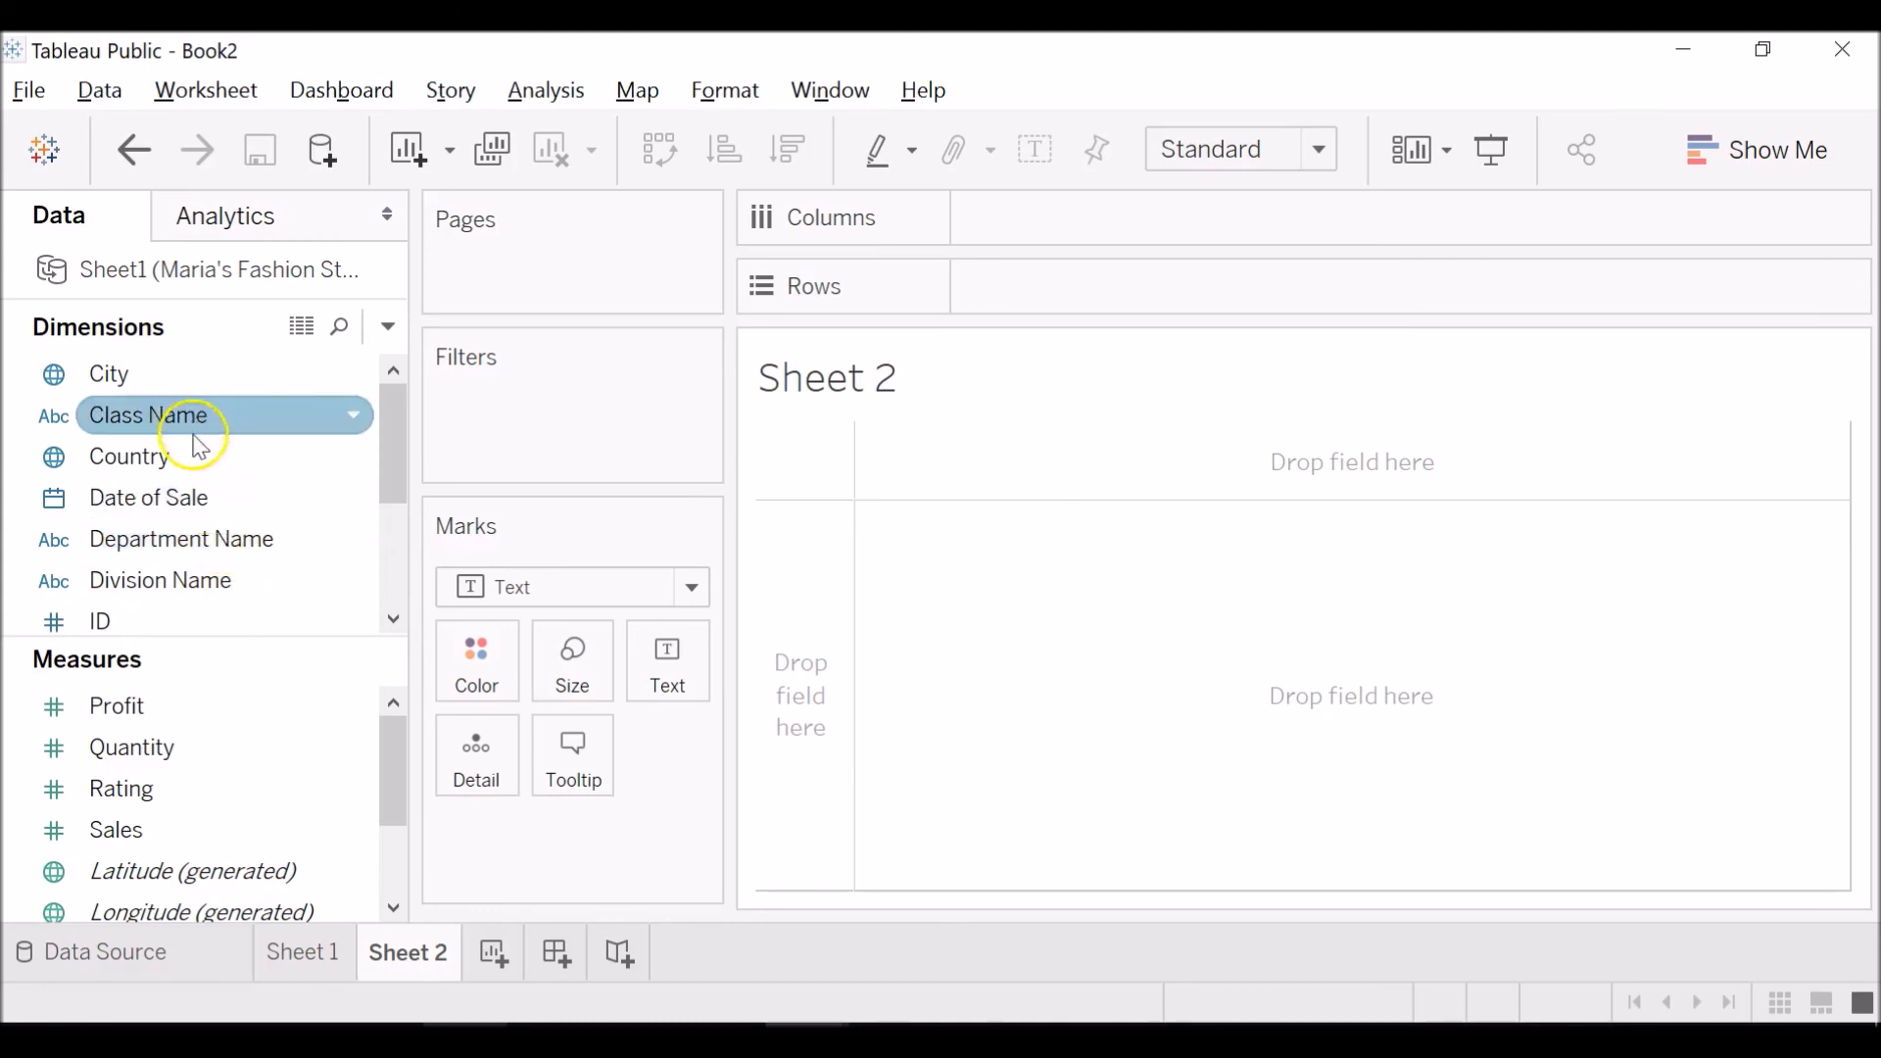
Place Division Name and Department Name on the Rows of Sheet 2 and look through the resulting table.
{"action": "left_click_drag", "start_coordinate": [210, 590], "coordinate": [1110, 297]}
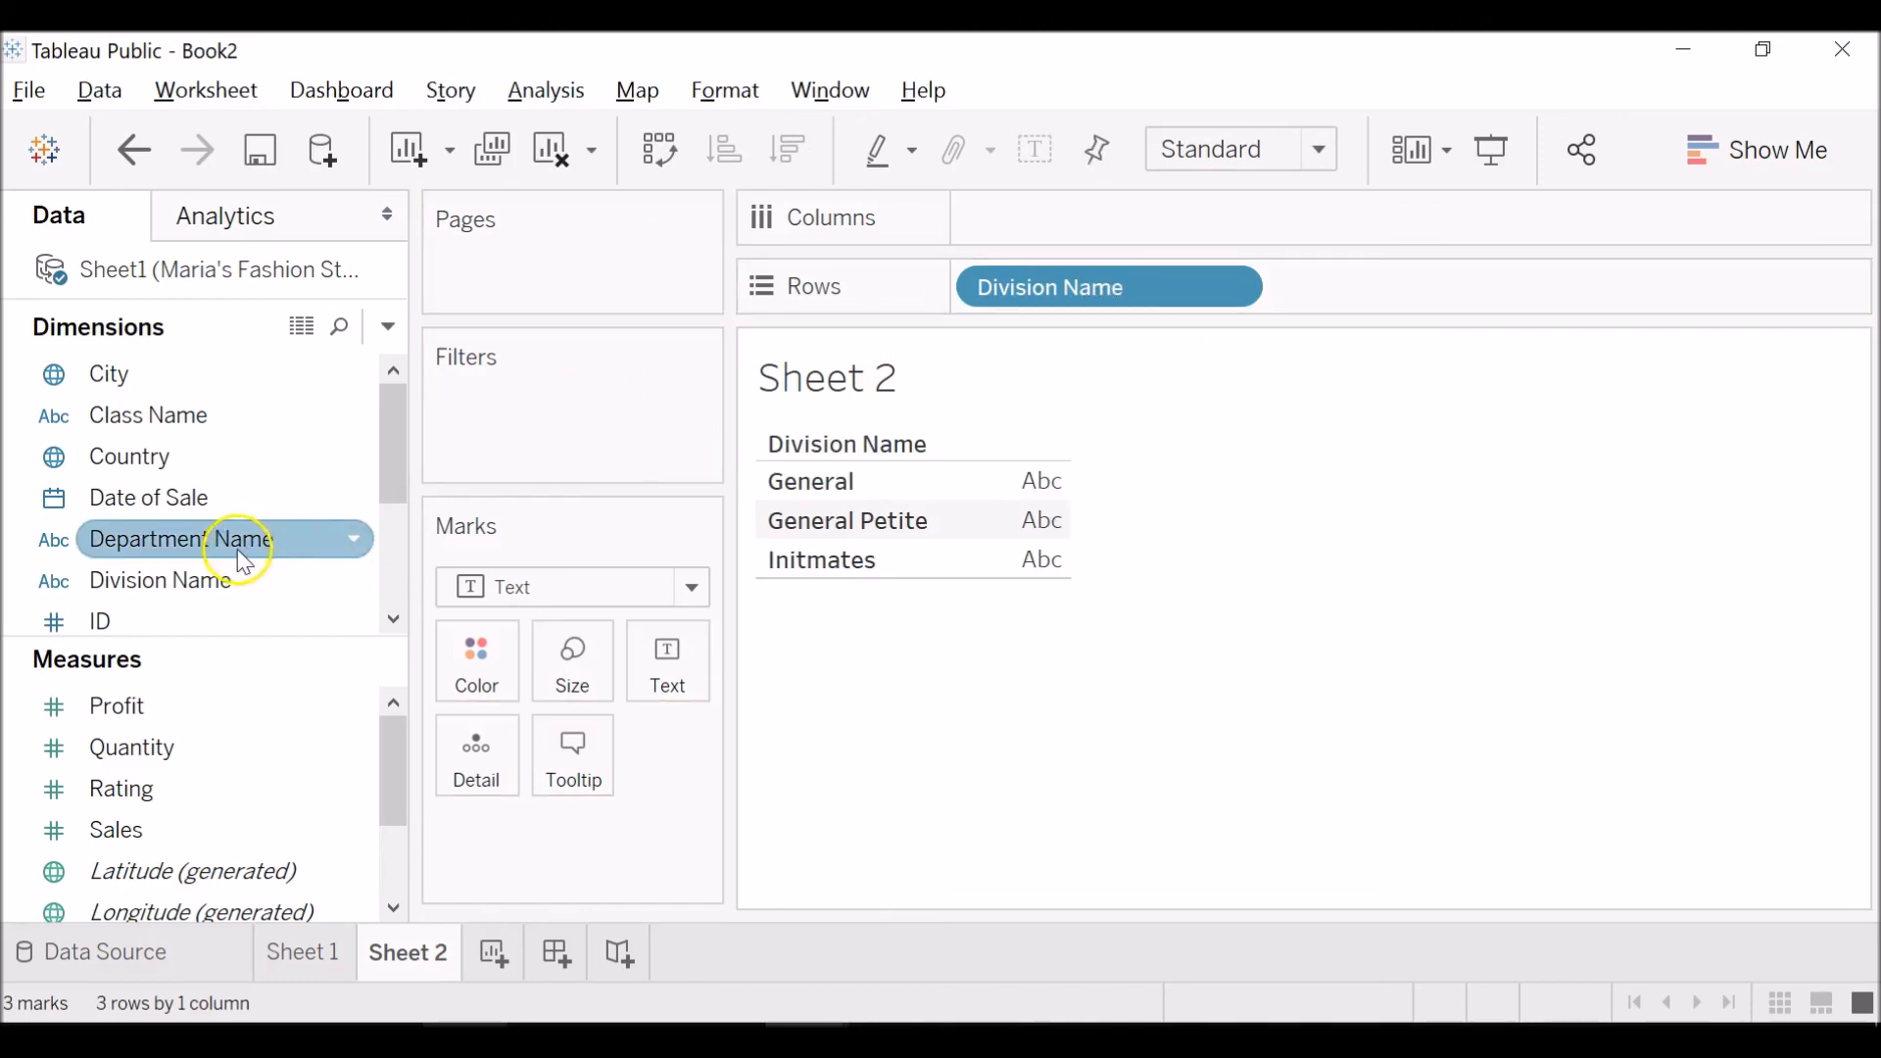
{"action": "left_click_drag", "start_coordinate": [231, 542], "coordinate": [1425, 303]}
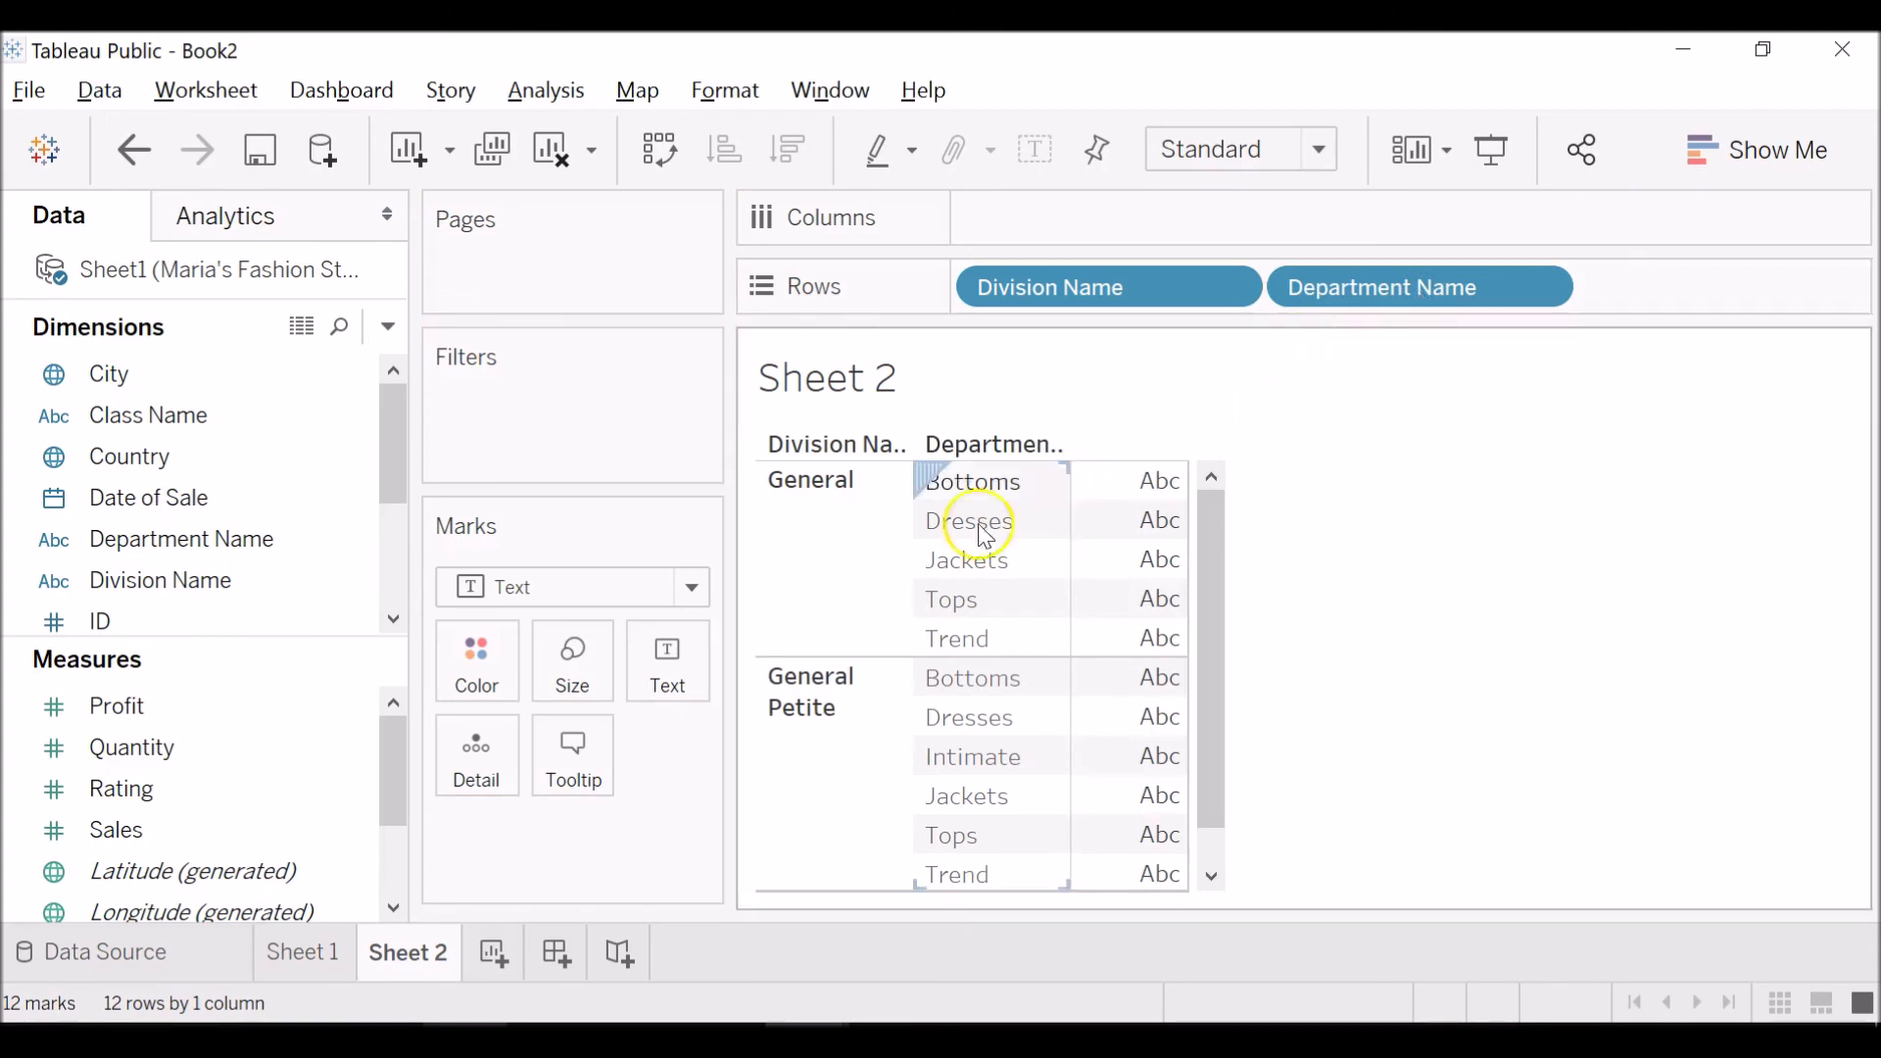
{"action": "left_click", "coordinate": [881, 524]}
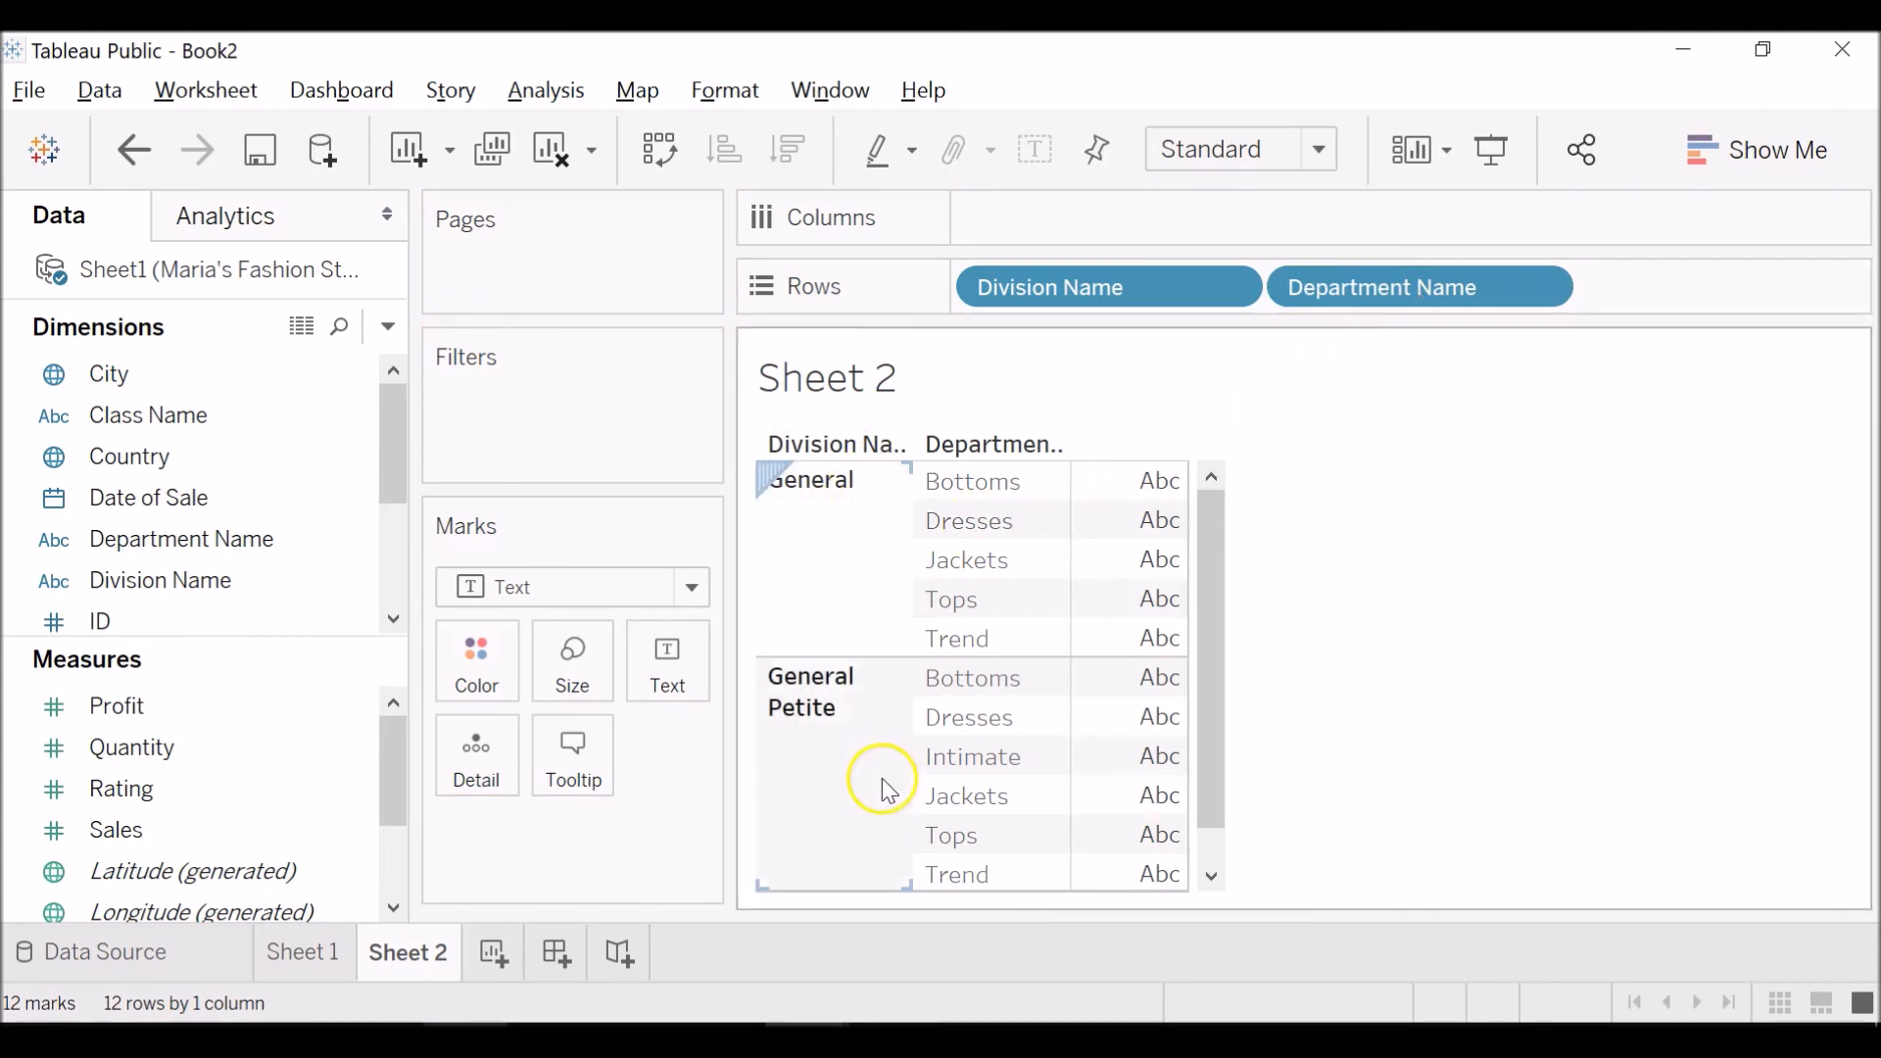
{"action": "left_click", "coordinate": [1030, 570]}
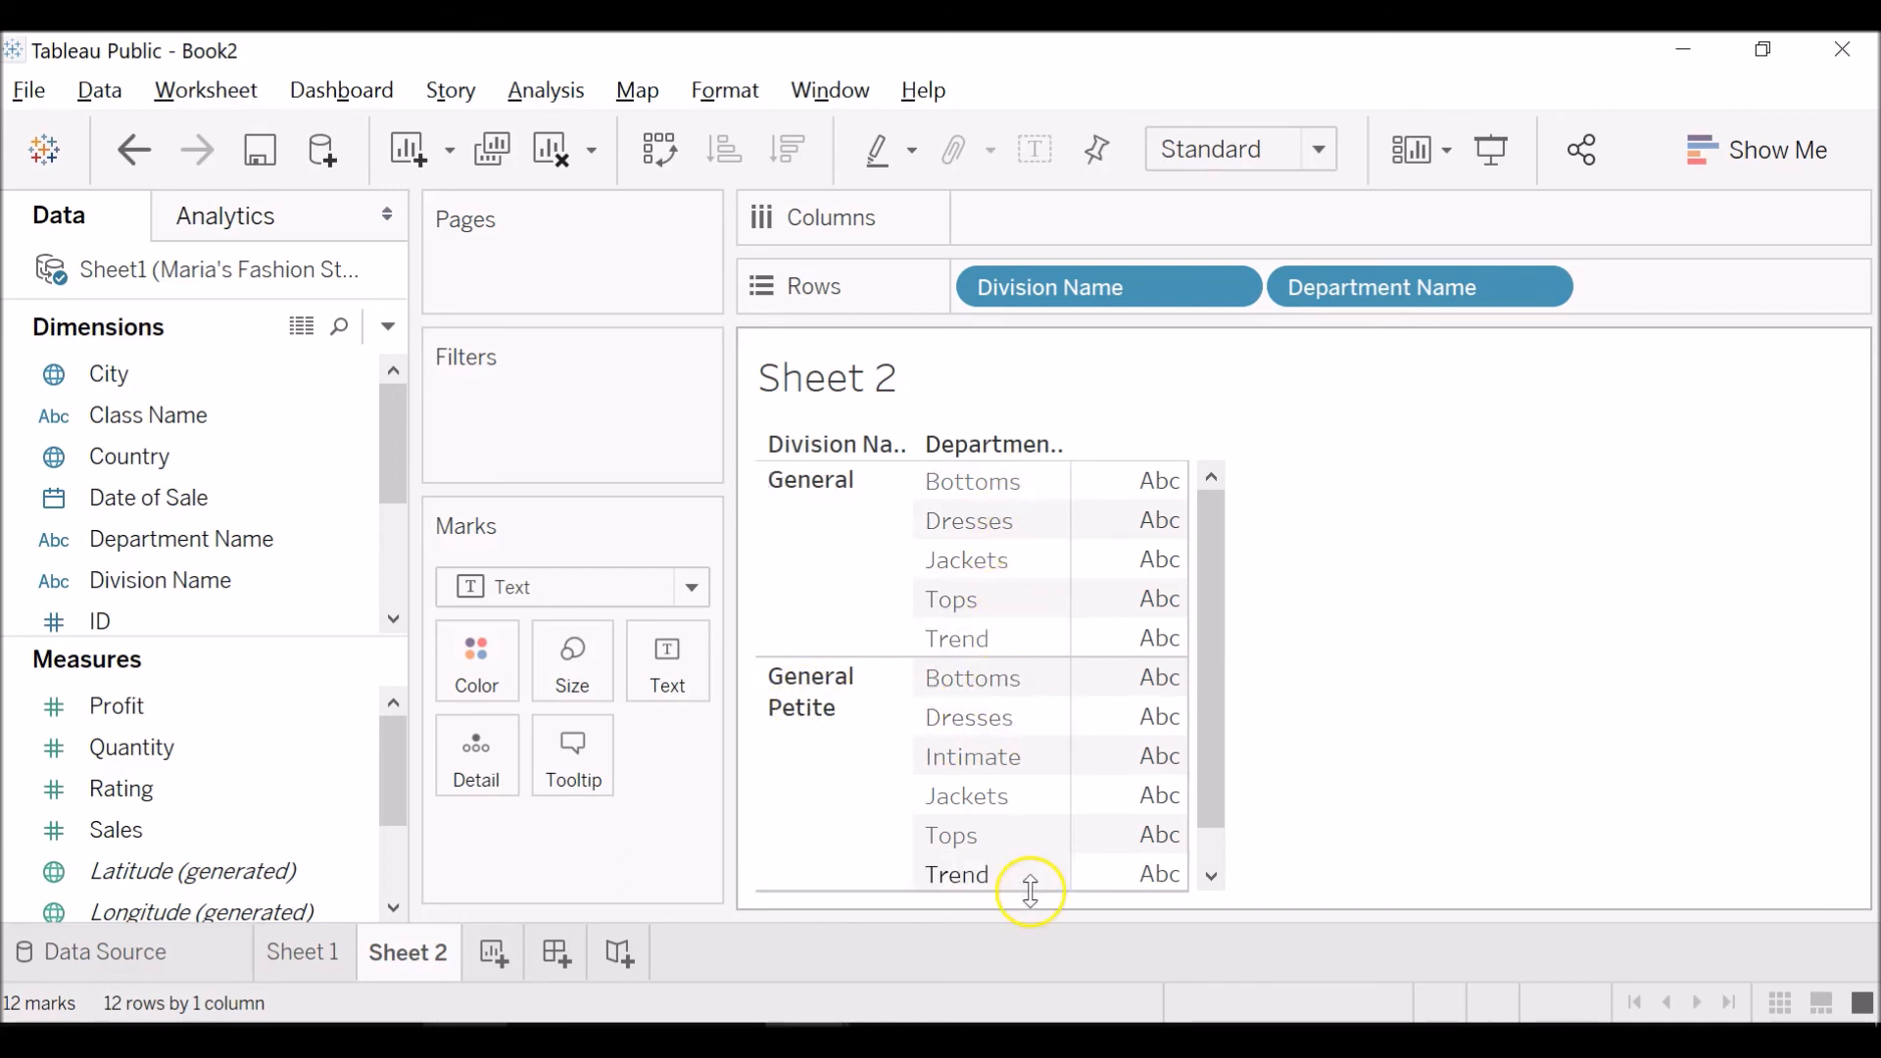
{"action": "left_click", "coordinate": [1215, 862]}
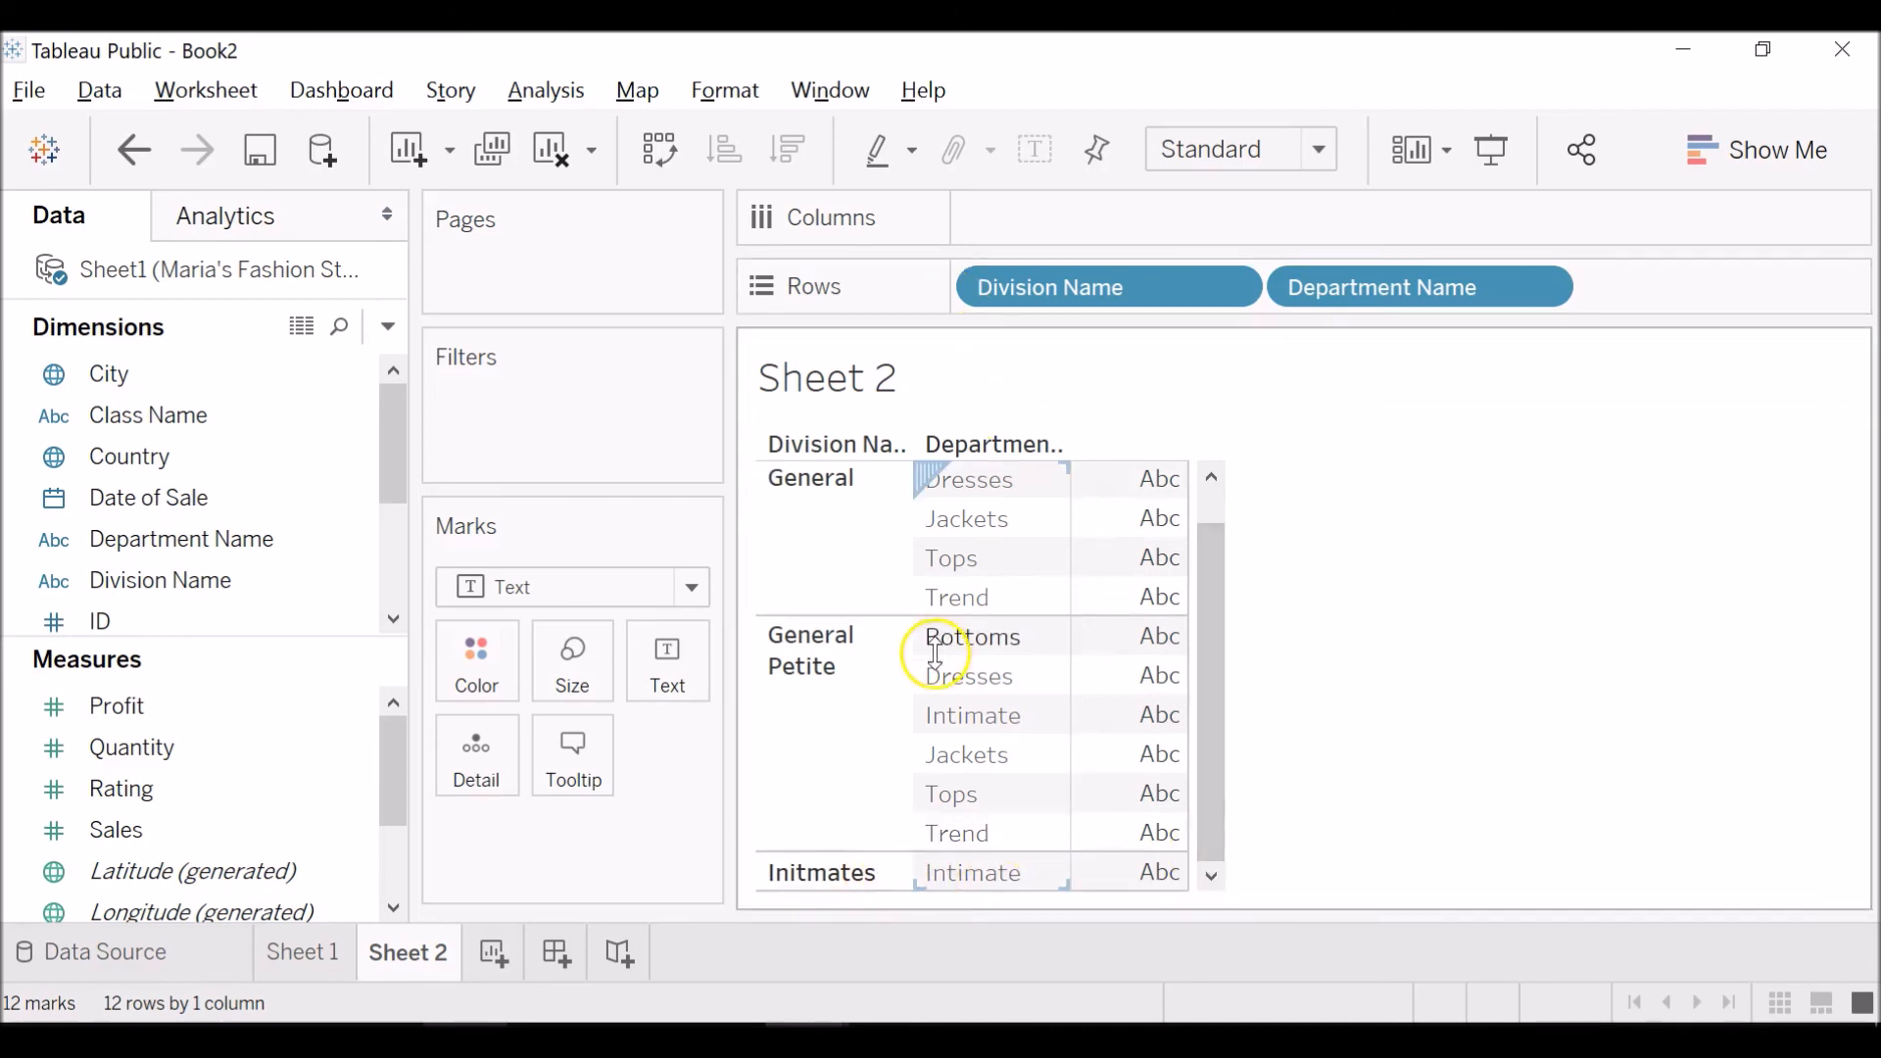
{"action": "scroll", "coordinate": [972, 559], "scroll_direction": "up", "scroll_amount": 1}
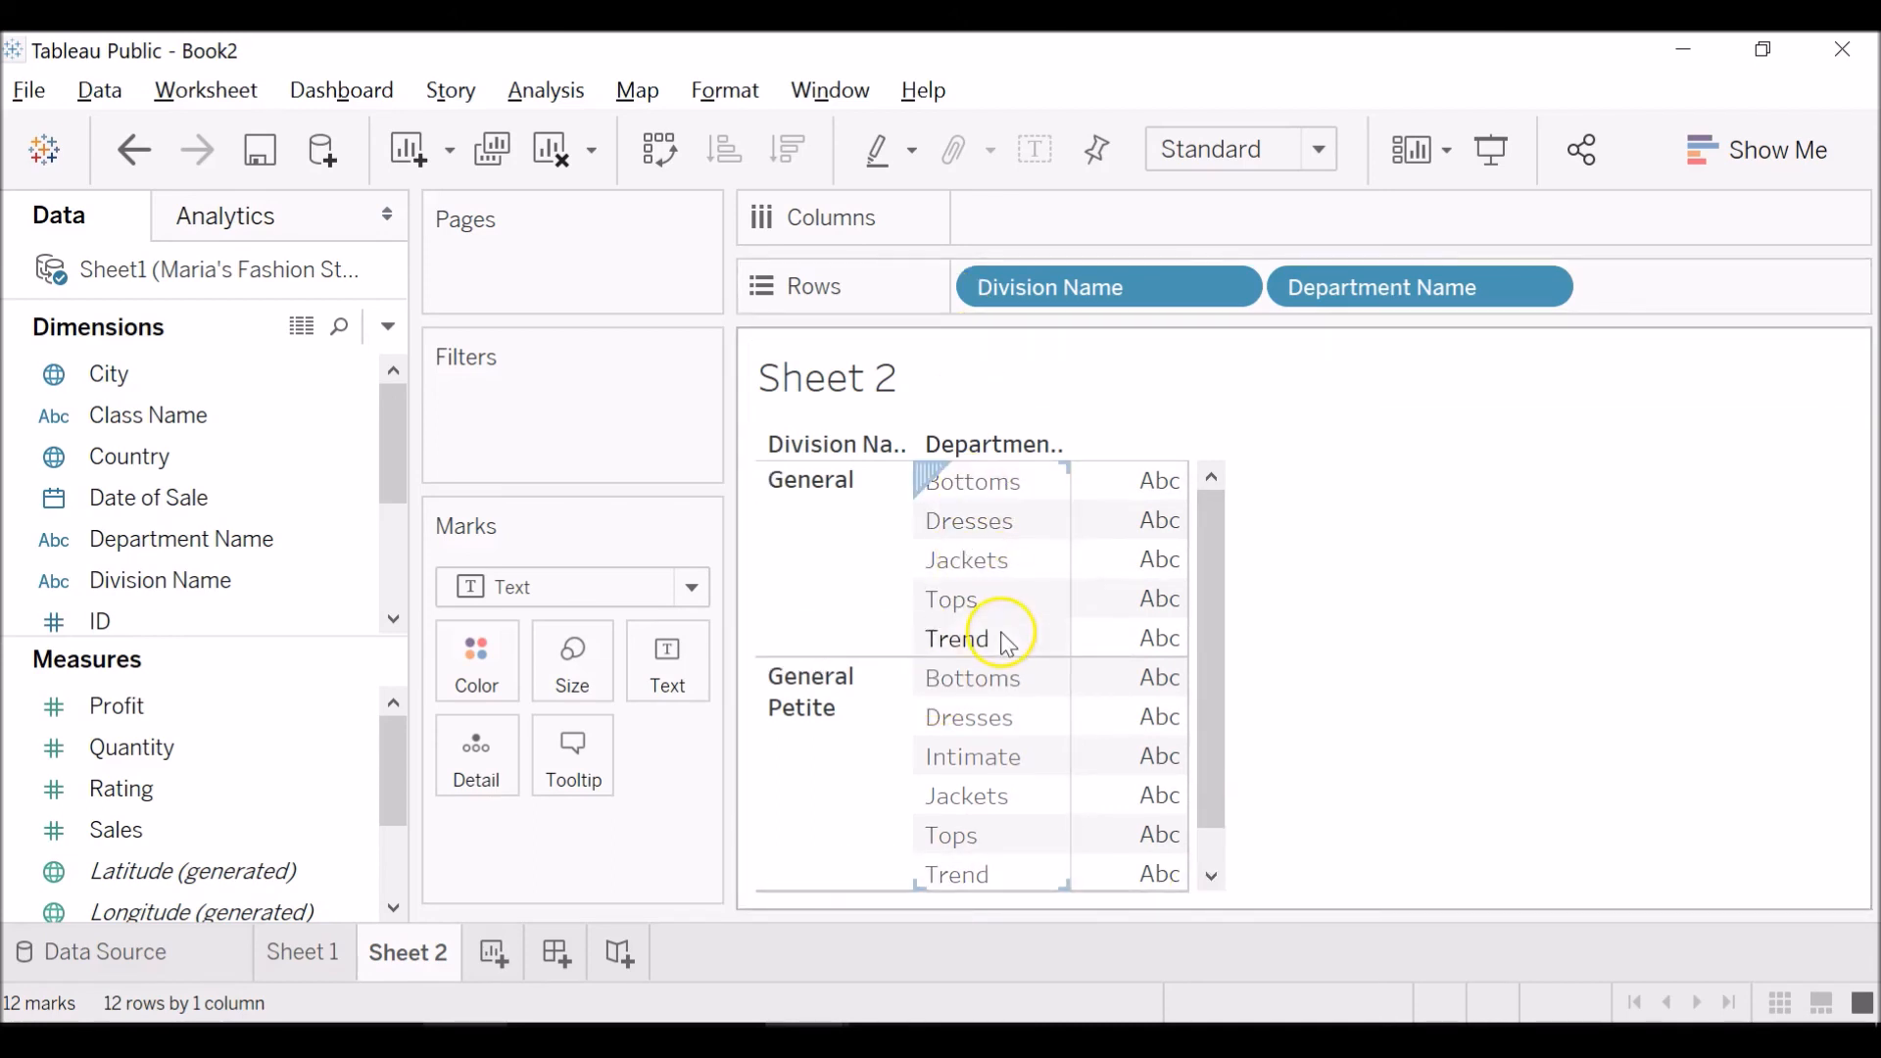
Place Class Name on the Text mark of Sheet 2 and review the classes in each division and department.
{"action": "left_click", "coordinate": [296, 418]}
{"action": "left_click_drag", "start_coordinate": [296, 417], "coordinate": [669, 652]}
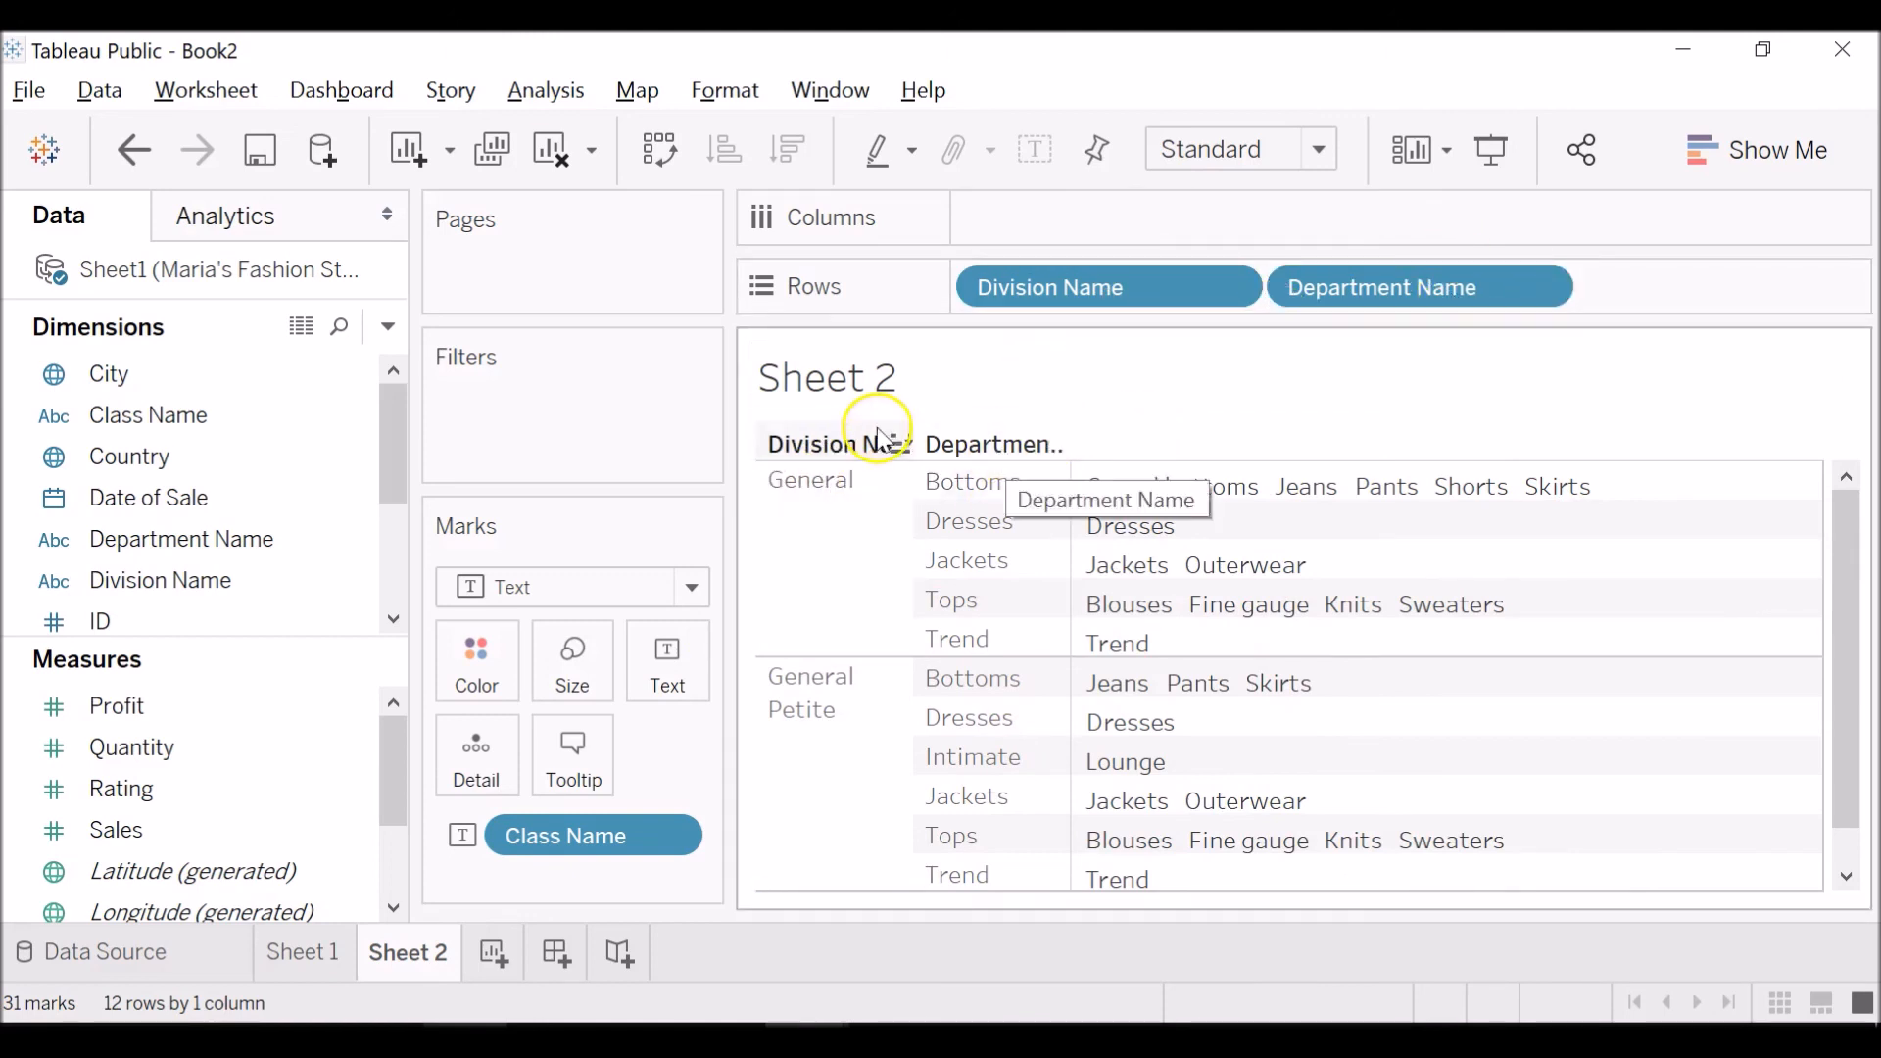
{"action": "mouse_move", "coordinate": [1152, 593]}
{"action": "mouse_move", "coordinate": [1260, 493]}
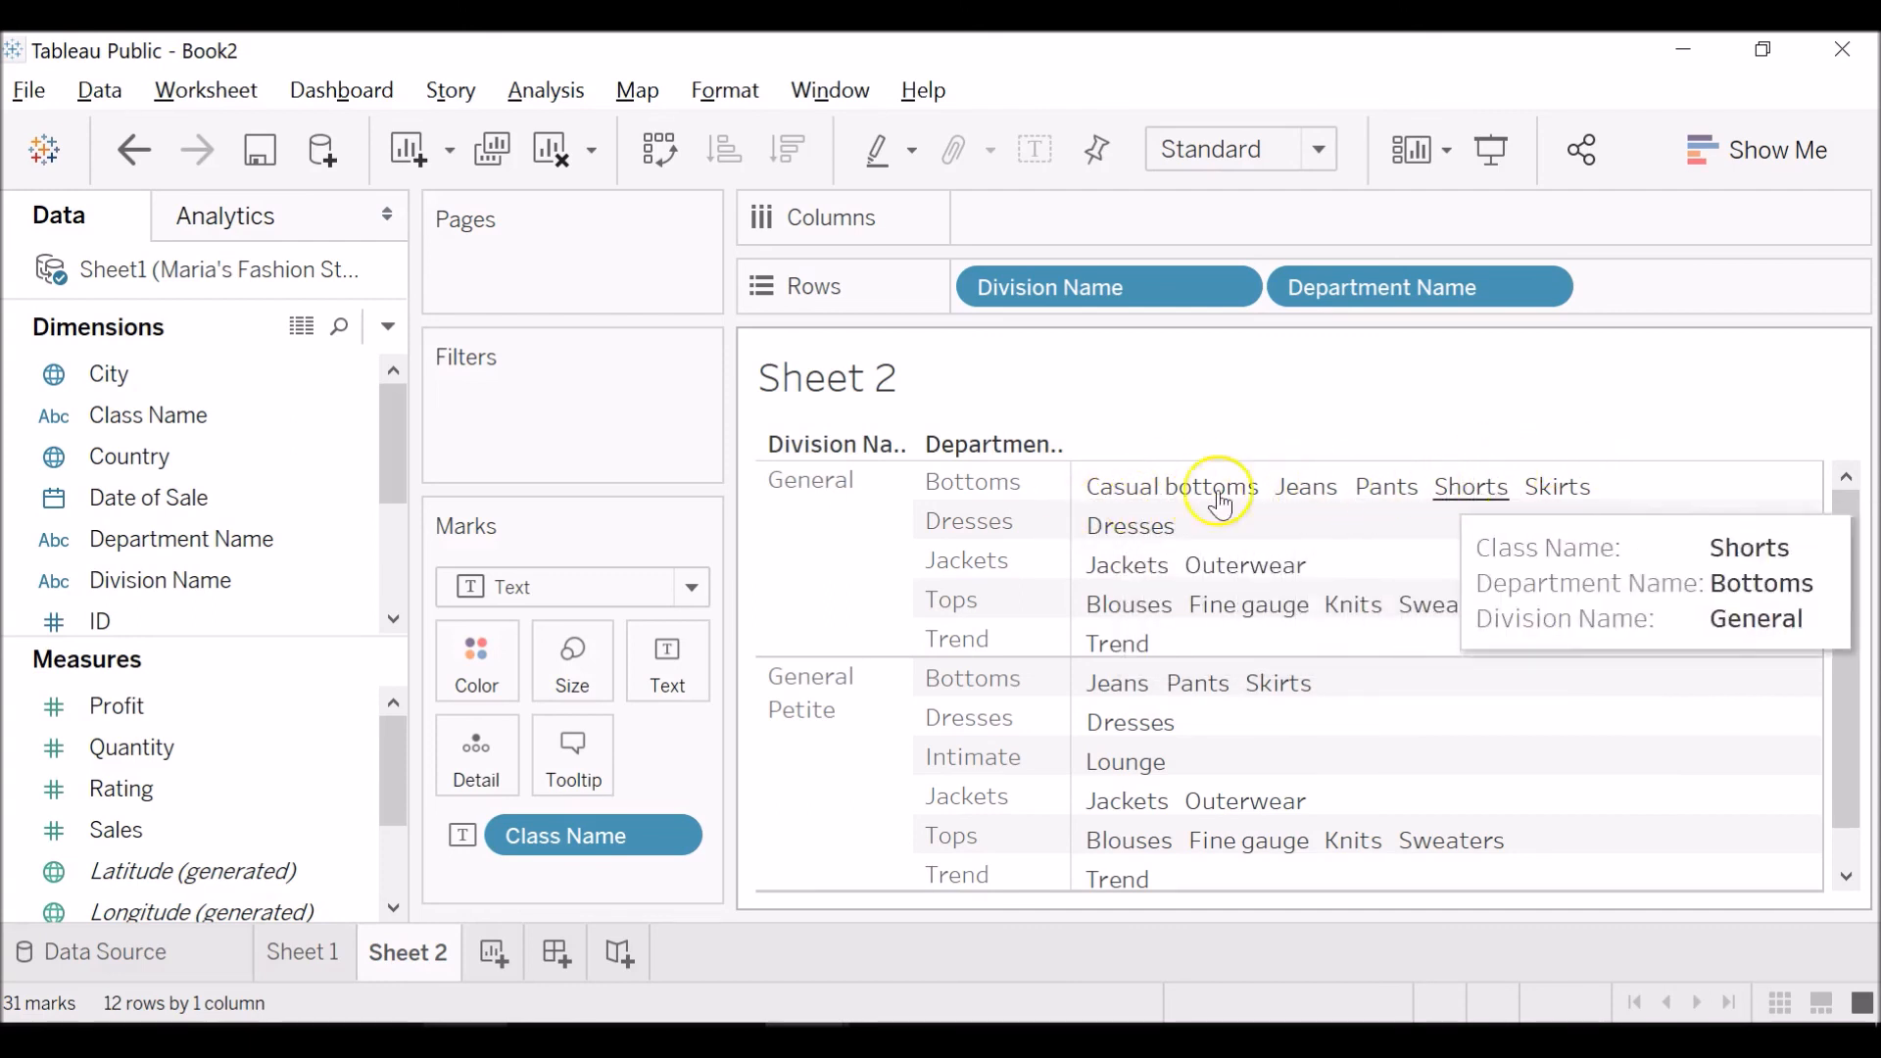
{"action": "mouse_move", "coordinate": [1231, 556]}
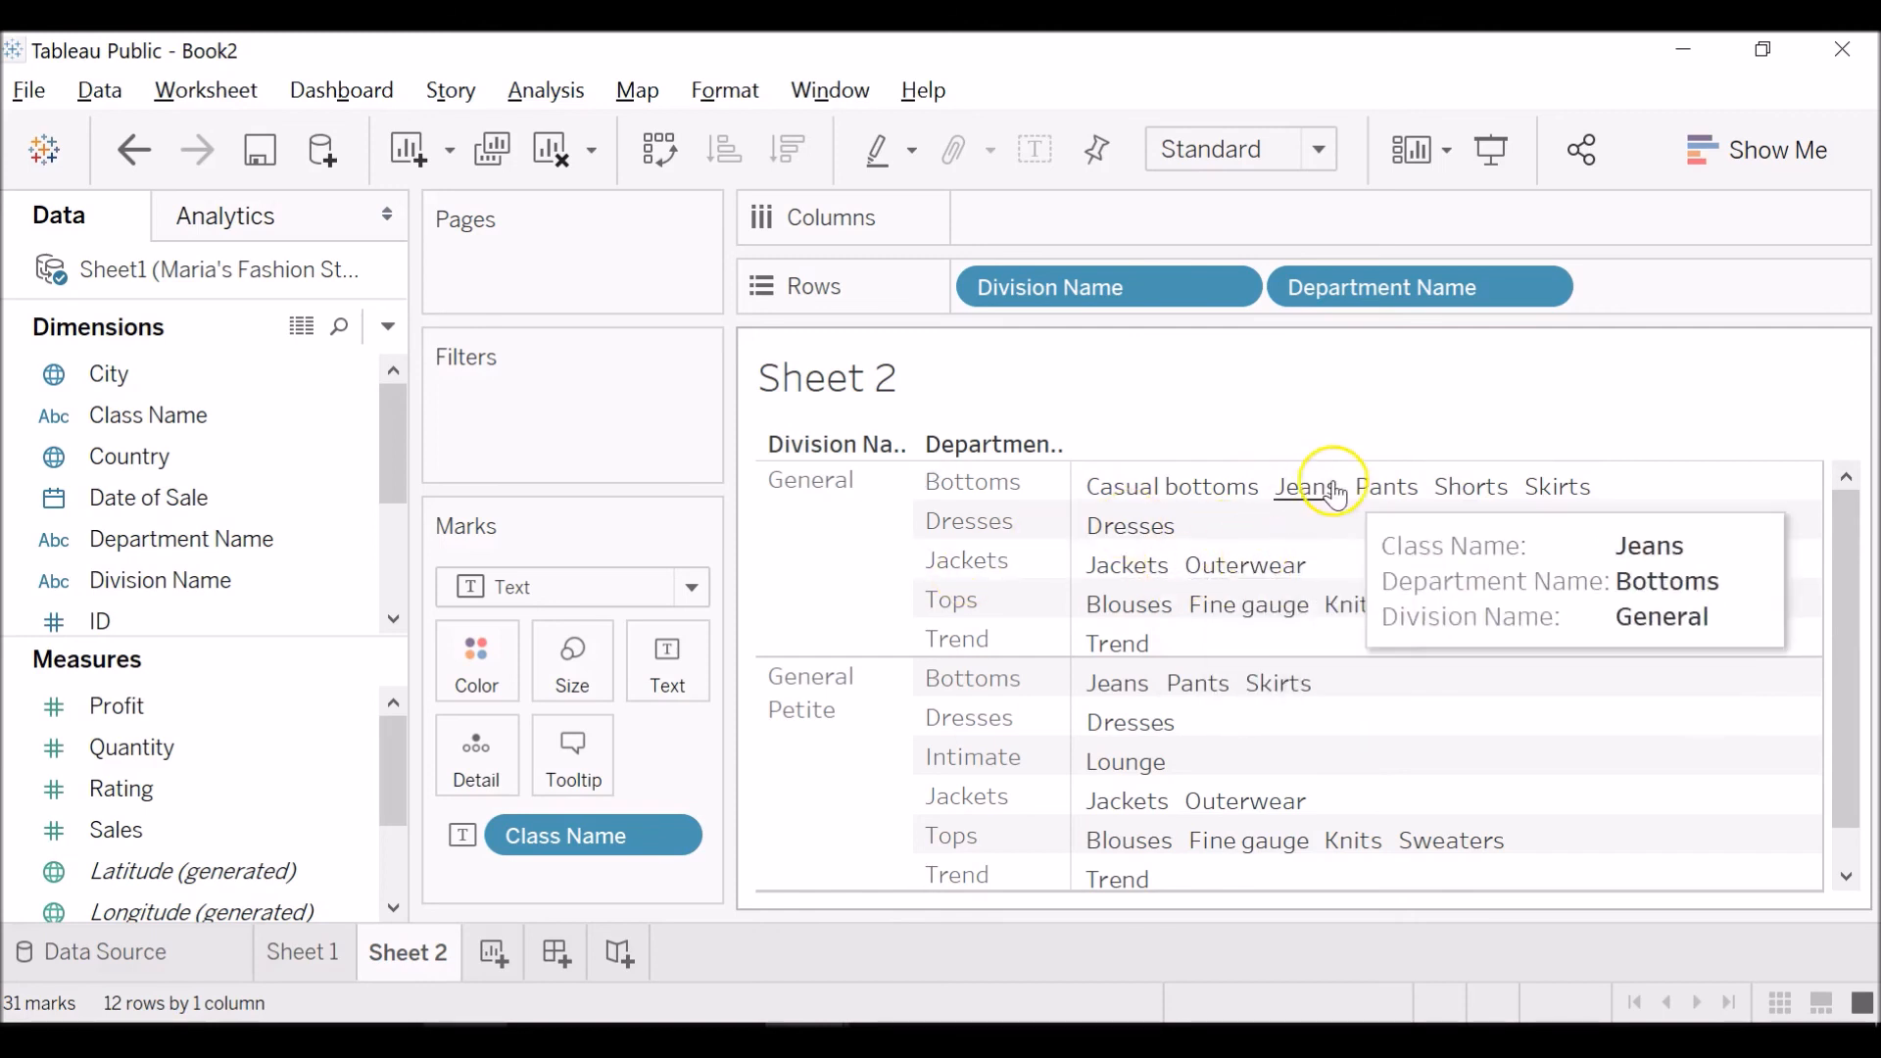
{"action": "scroll", "coordinate": [1350, 569], "scroll_direction": "down", "scroll_amount": 1}
{"action": "scroll", "coordinate": [1350, 569], "scroll_direction": "up", "scroll_amount": 1}
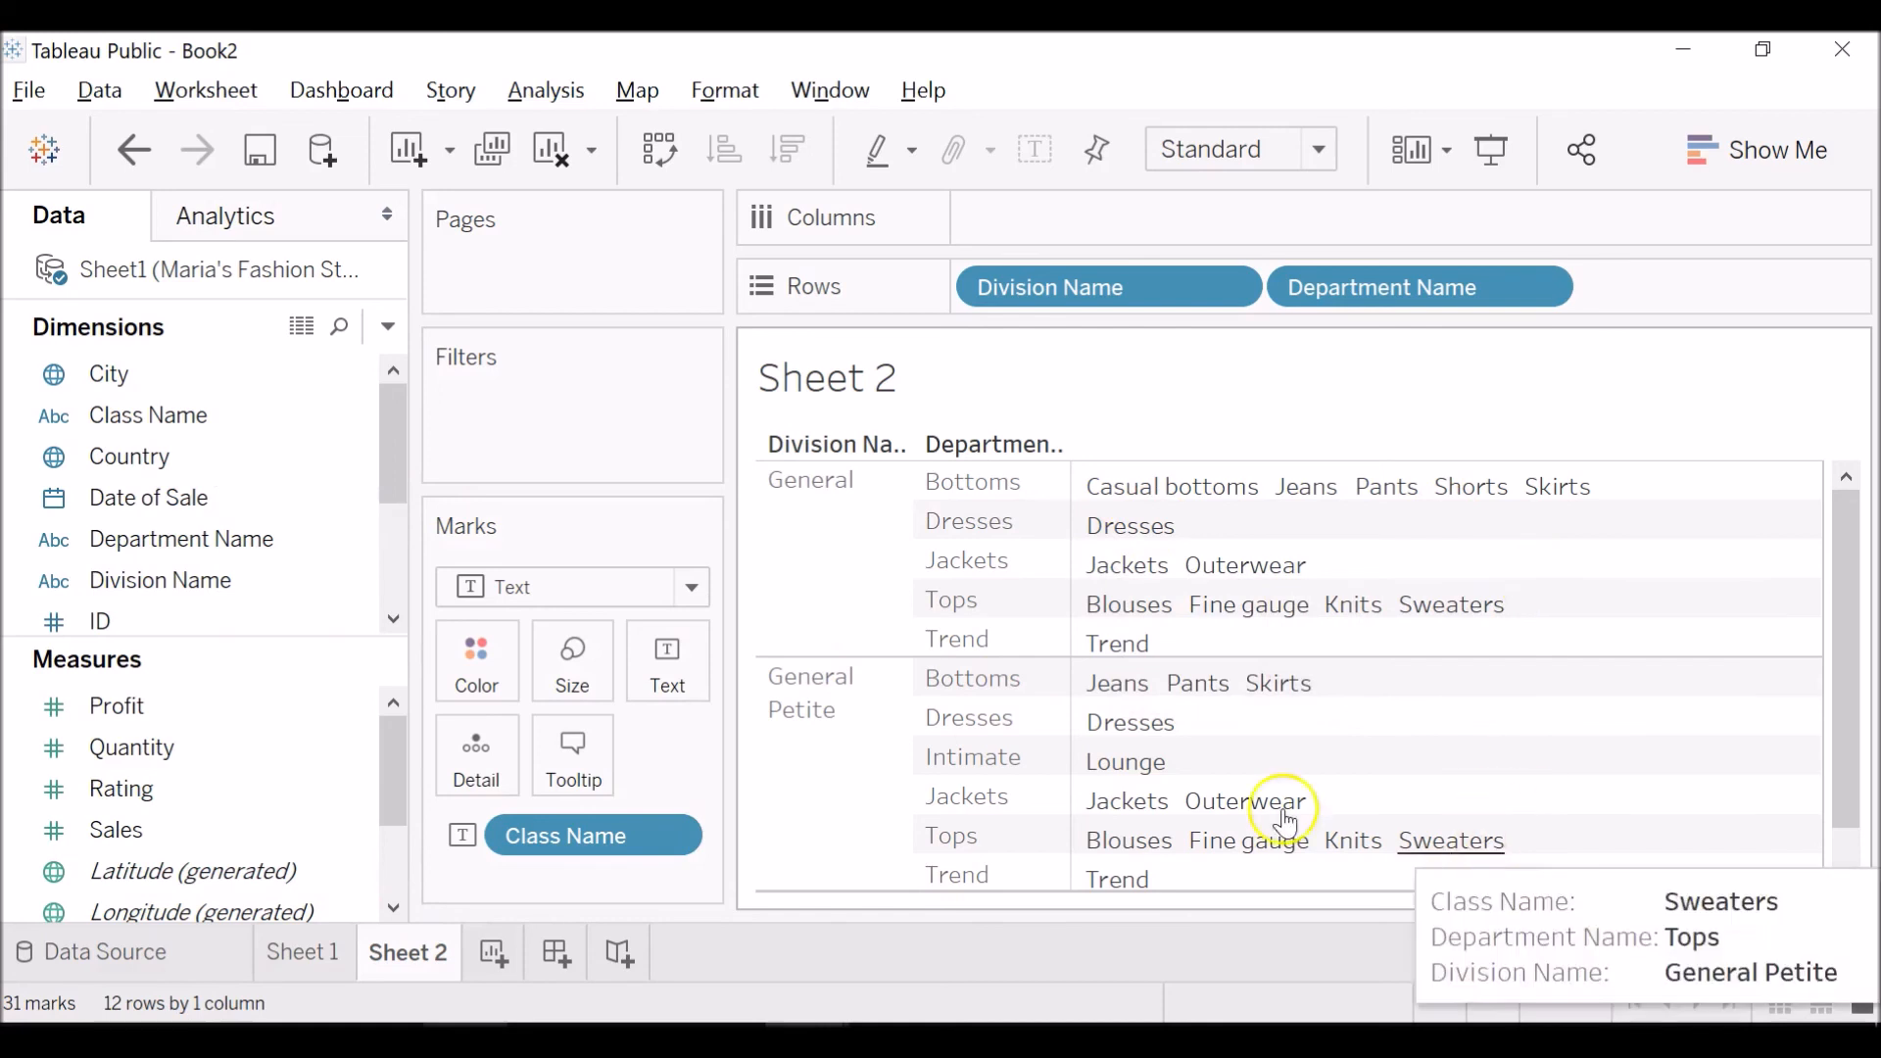
{"action": "mouse_move", "coordinate": [1169, 784]}
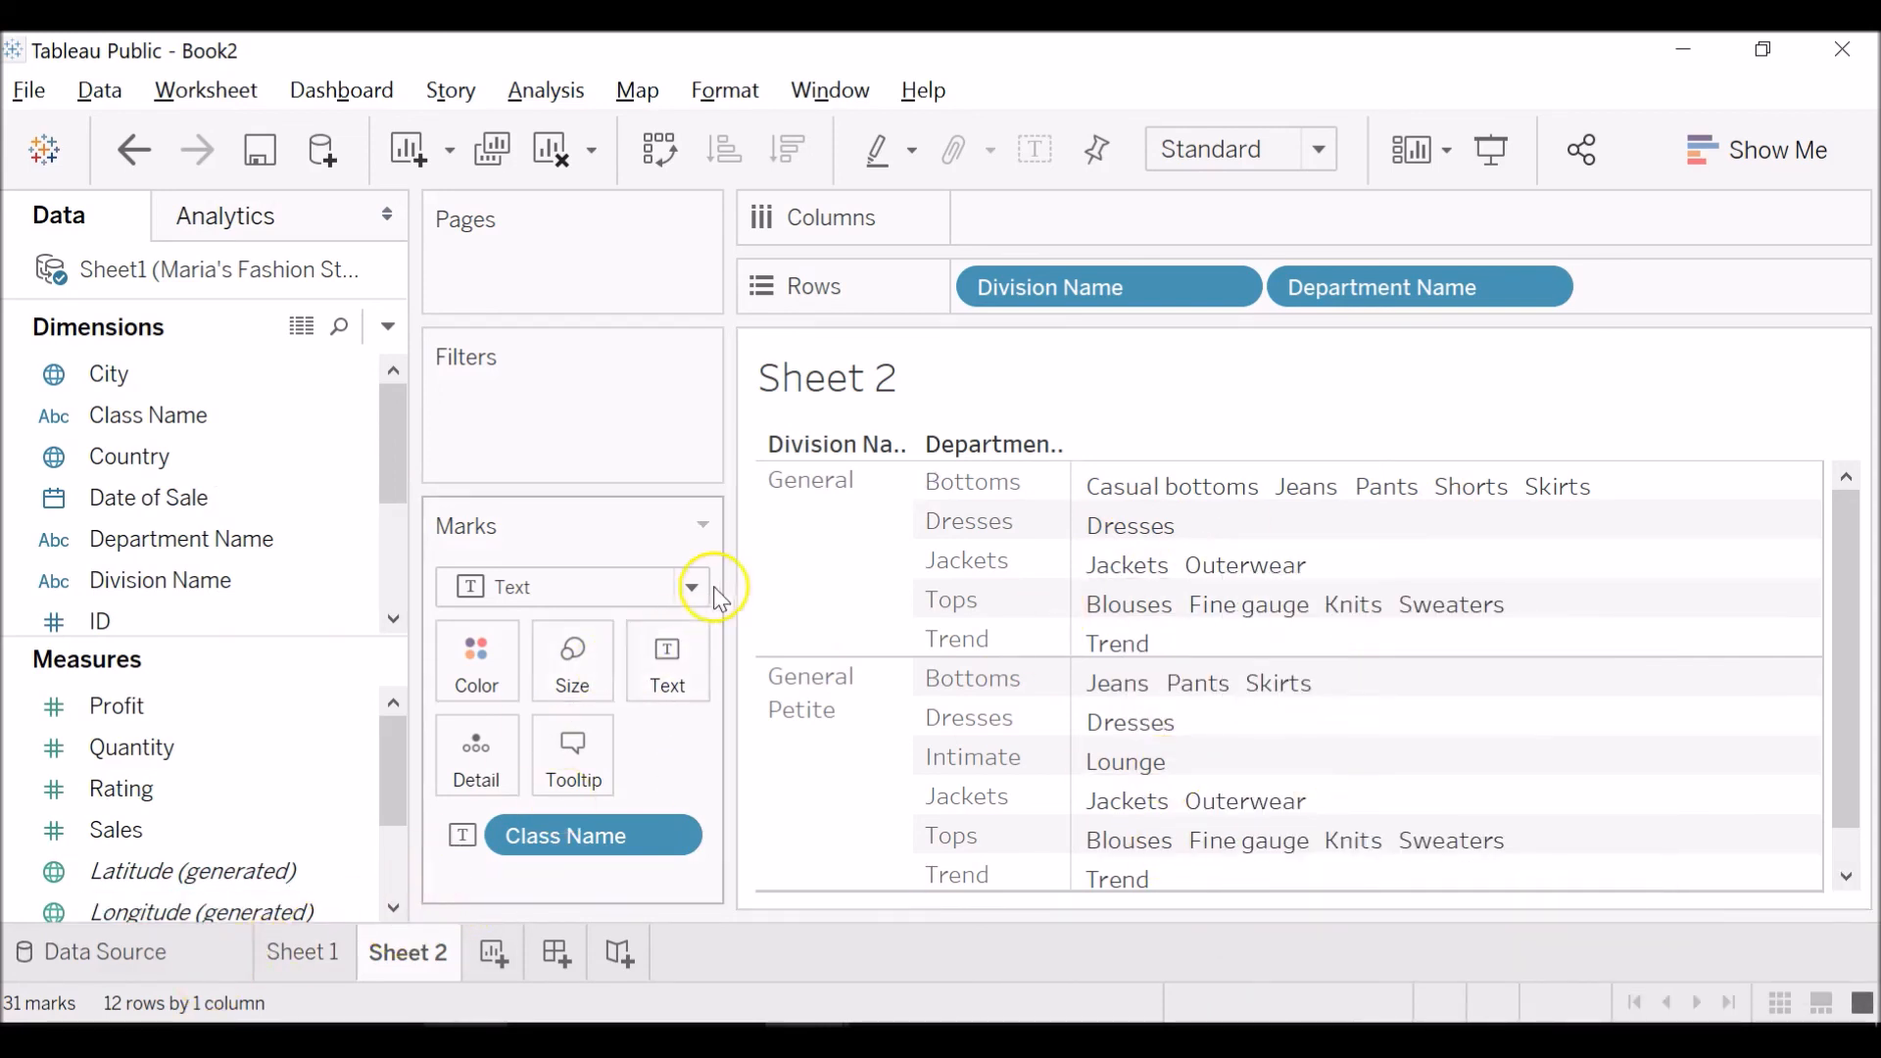
{"action": "left_click", "coordinate": [152, 422]}
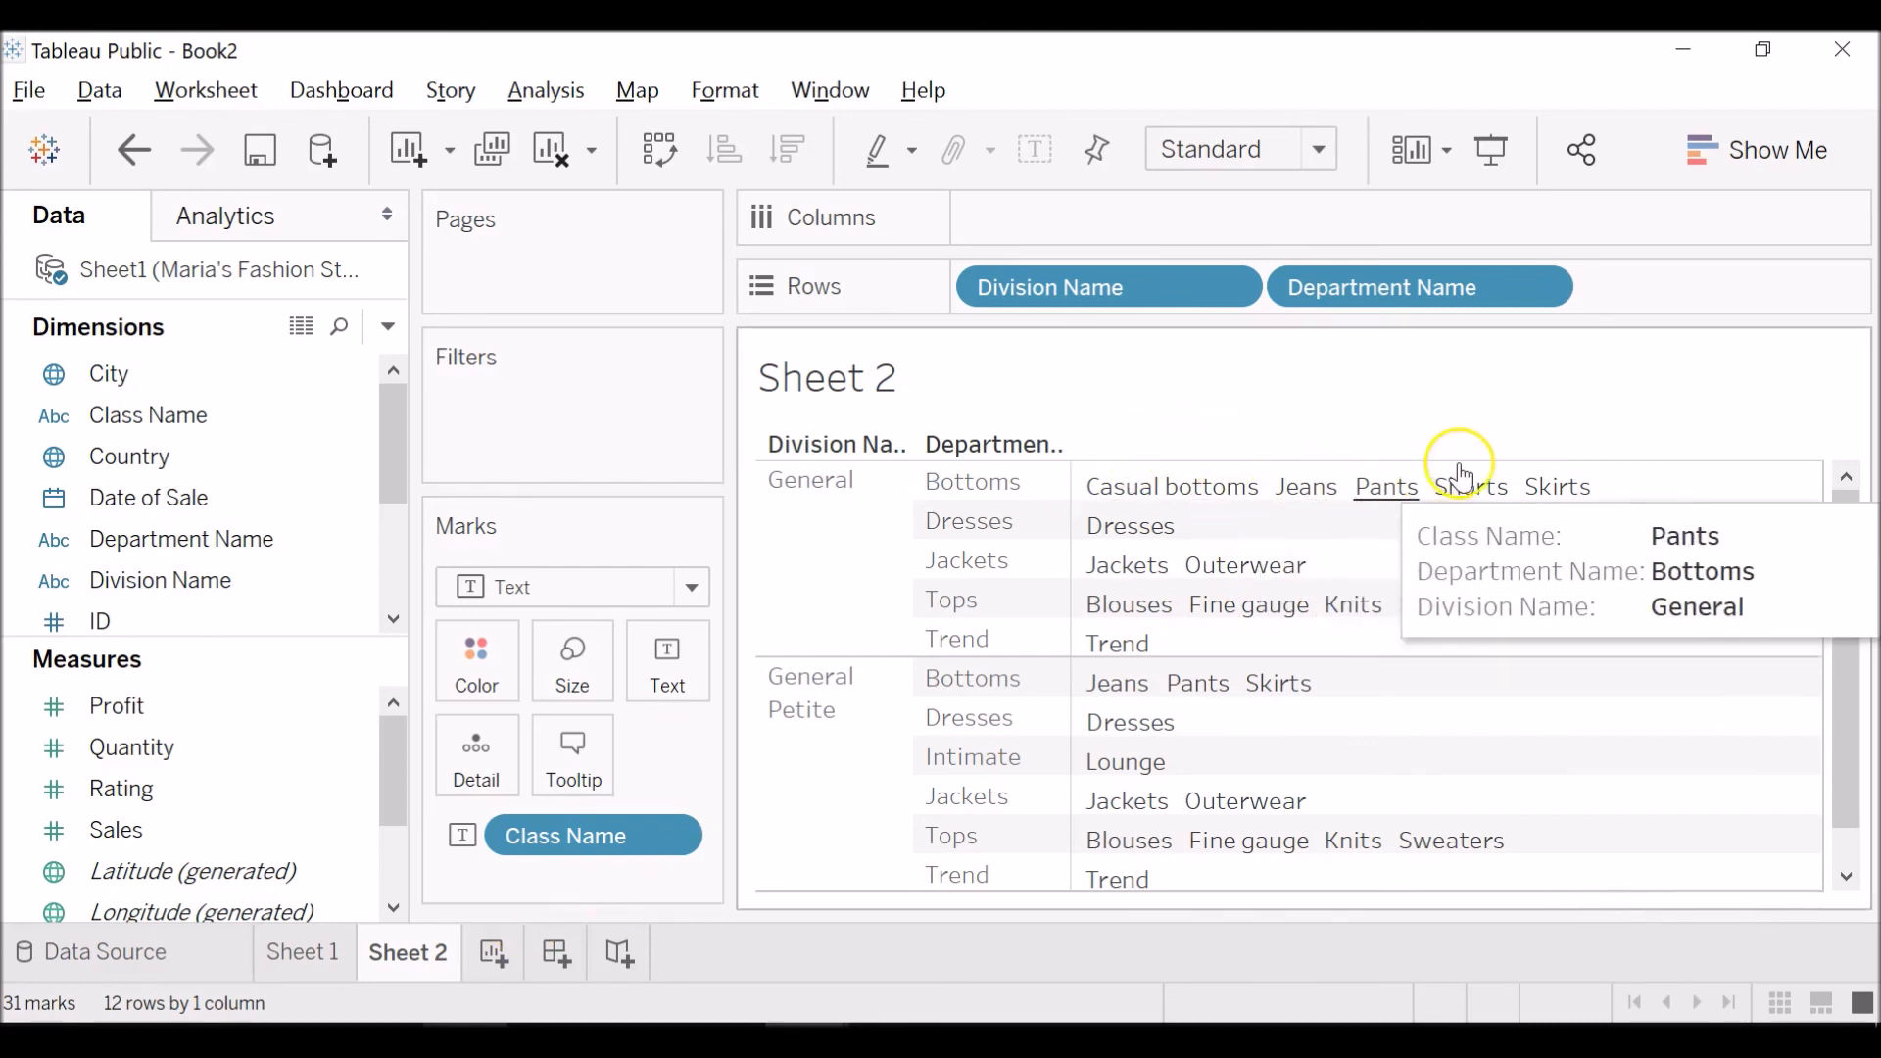
{"action": "mouse_move", "coordinate": [1585, 507]}
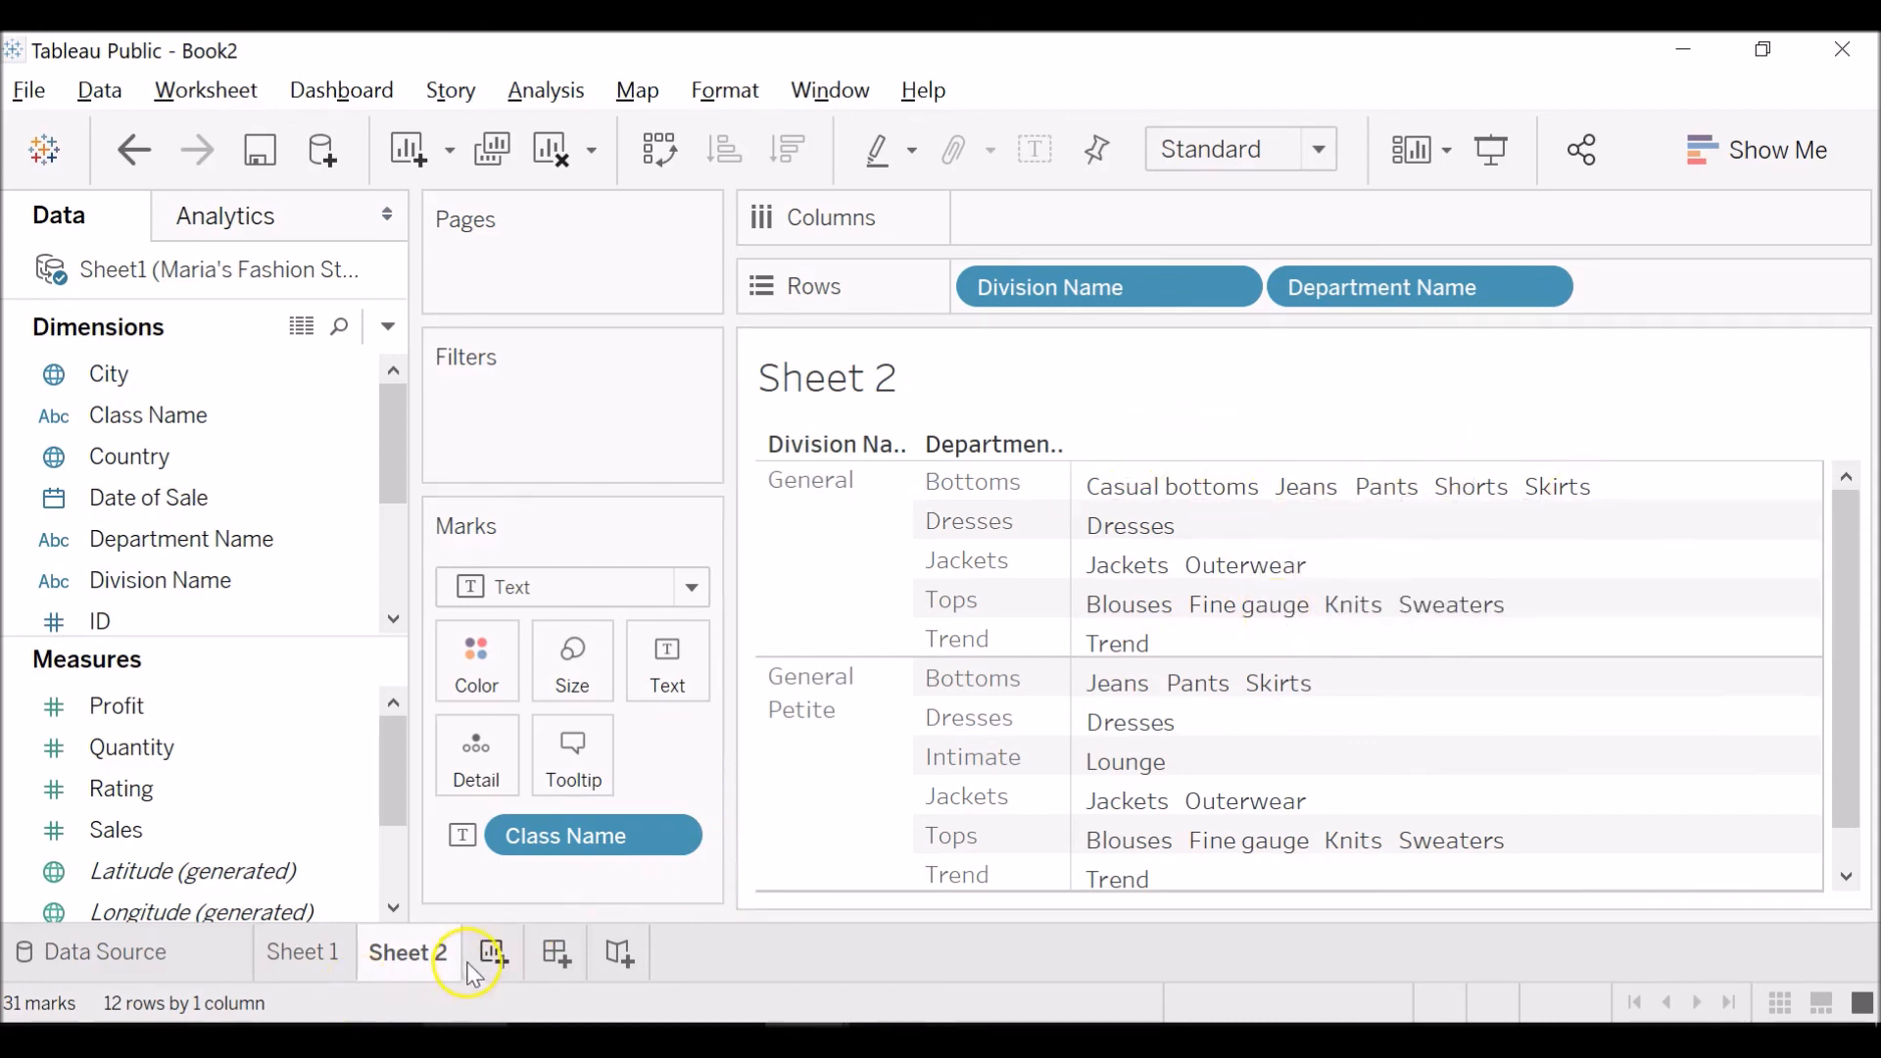
Add a new worksheet and place the Measure Names dimension on its Rows.
{"action": "left_click", "coordinate": [495, 970]}
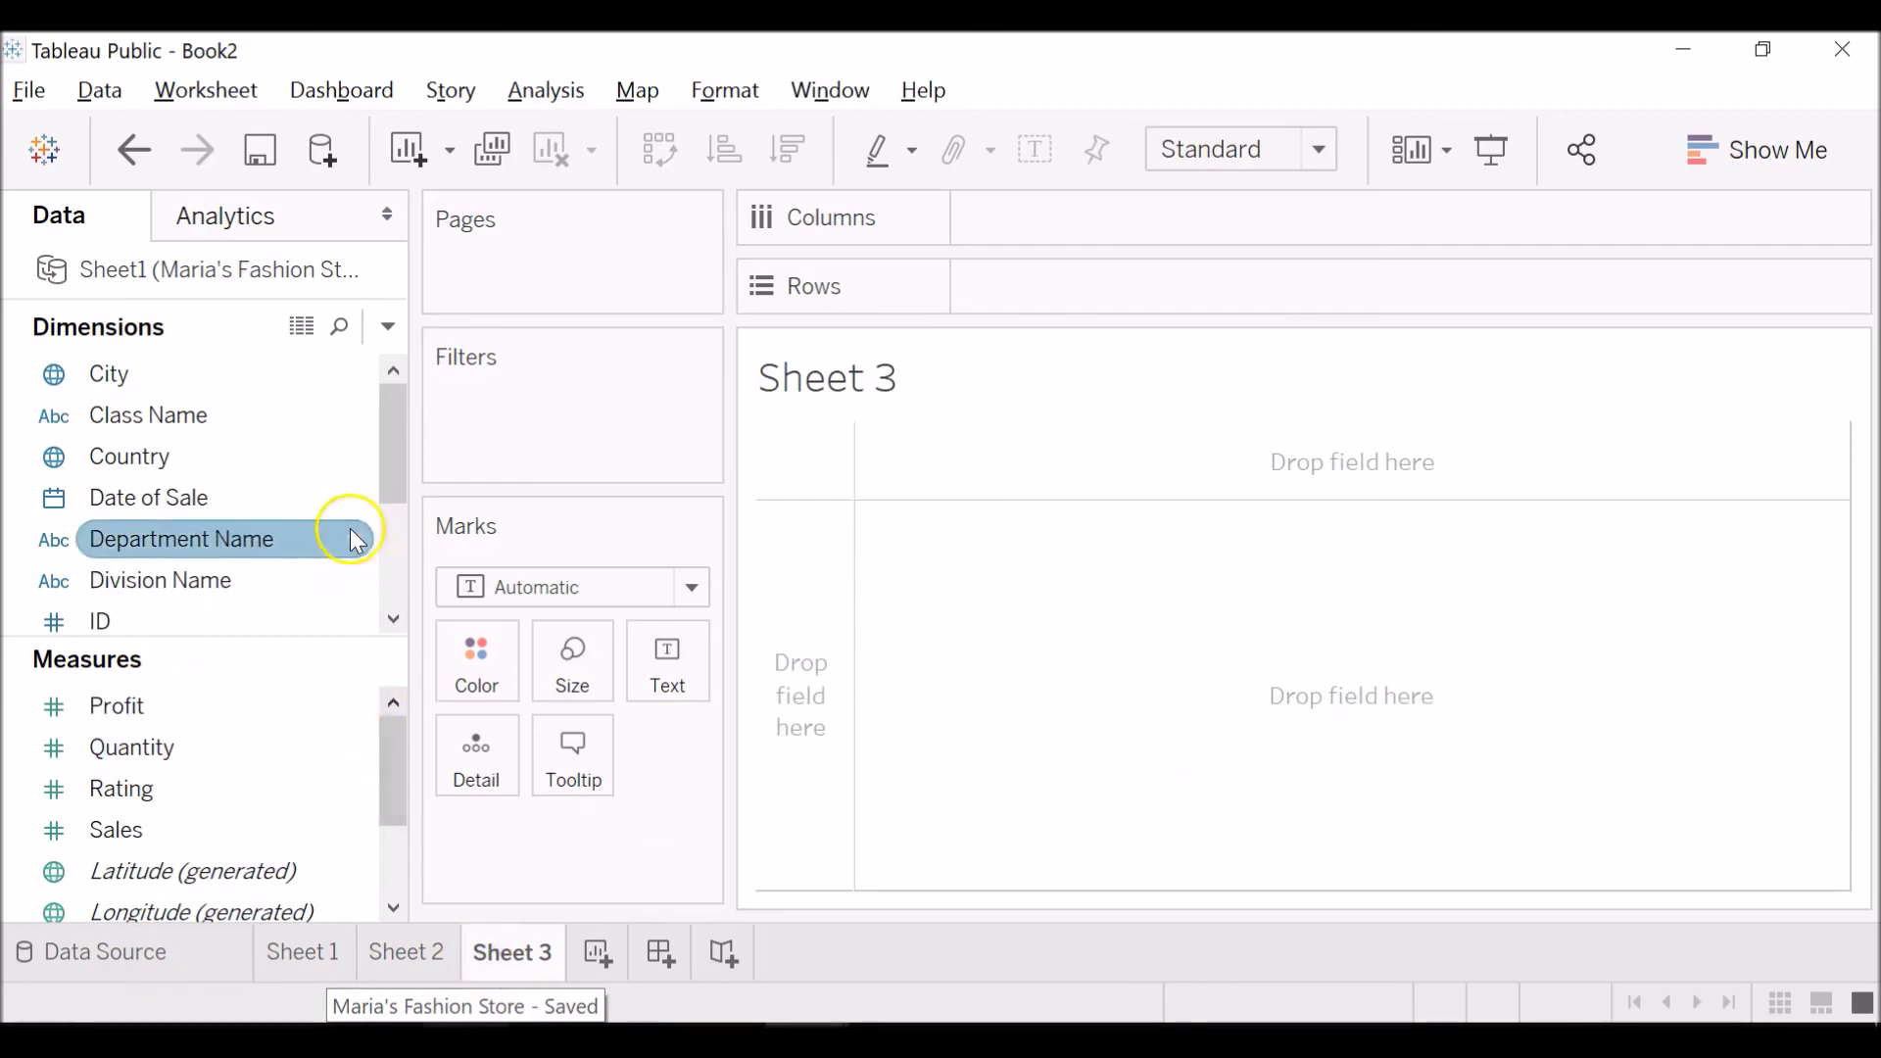
{"action": "scroll", "coordinate": [162, 798], "scroll_direction": "down", "scroll_amount": 2}
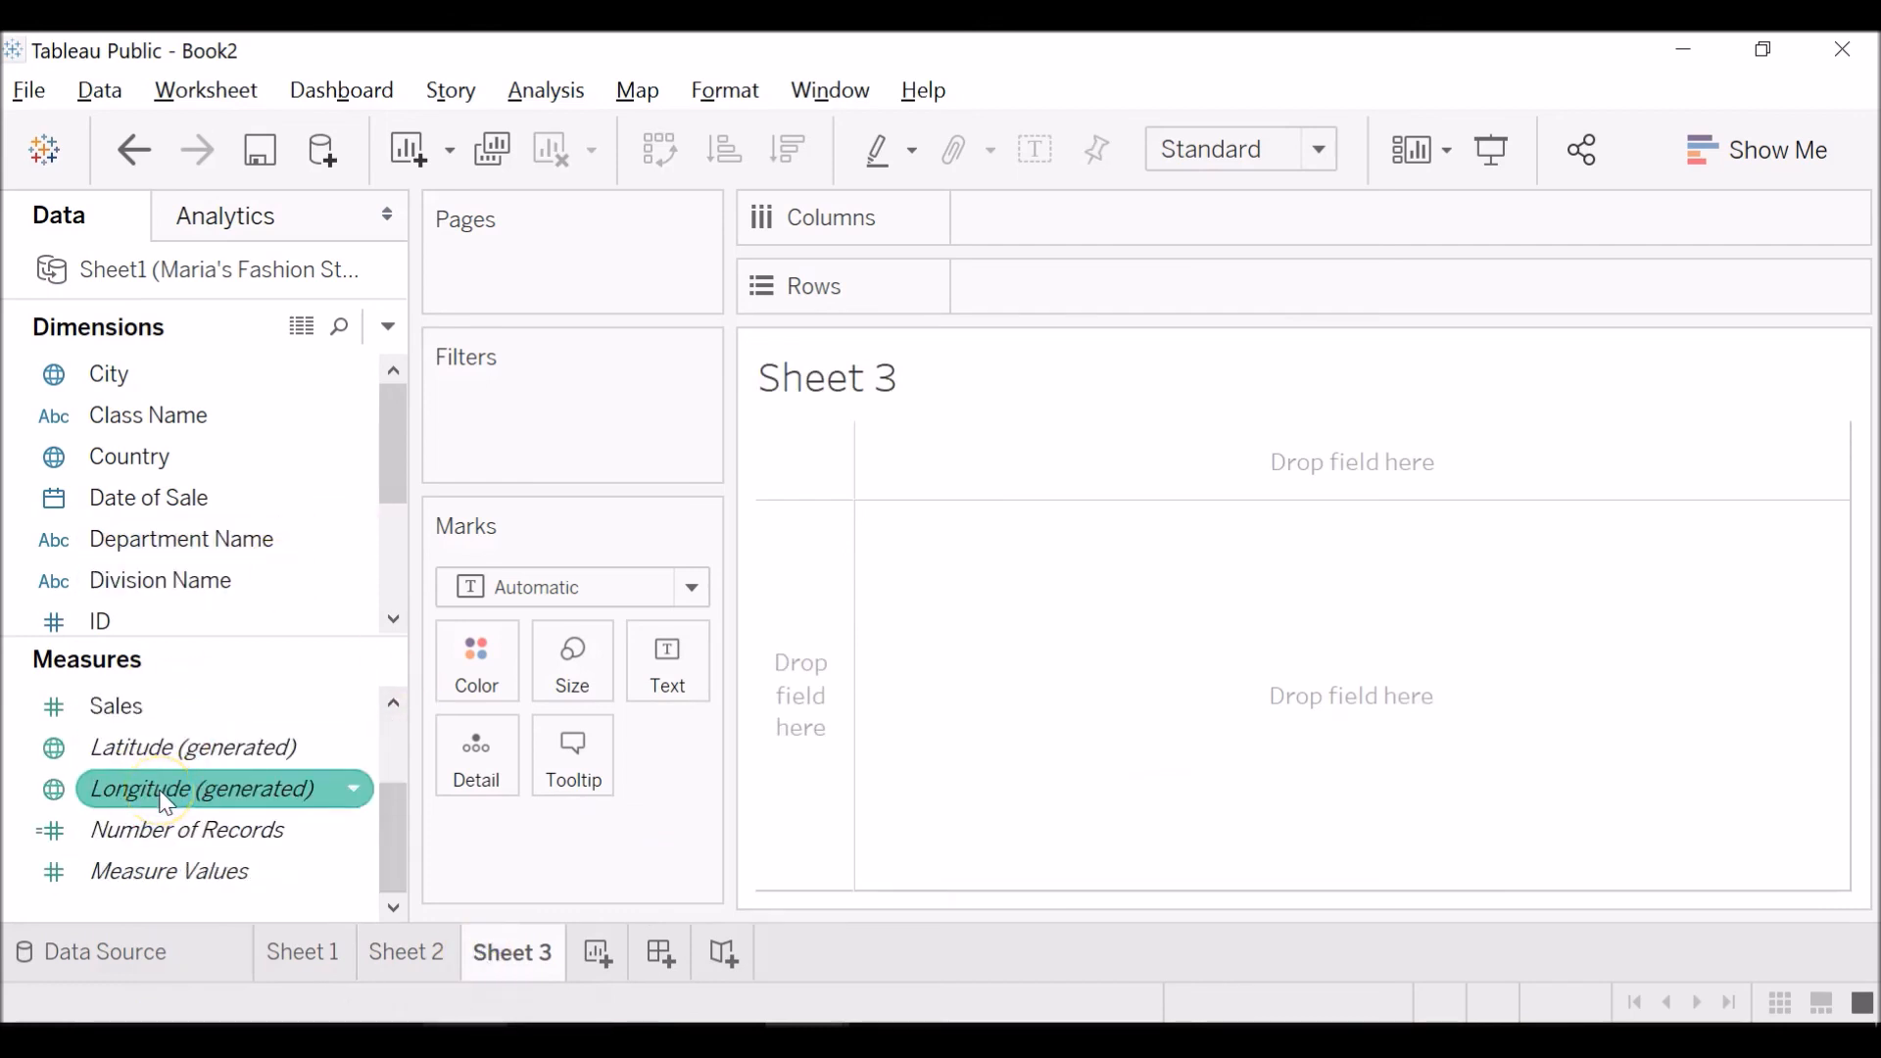
{"action": "left_click_drag", "start_coordinate": [169, 831], "coordinate": [227, 821]}
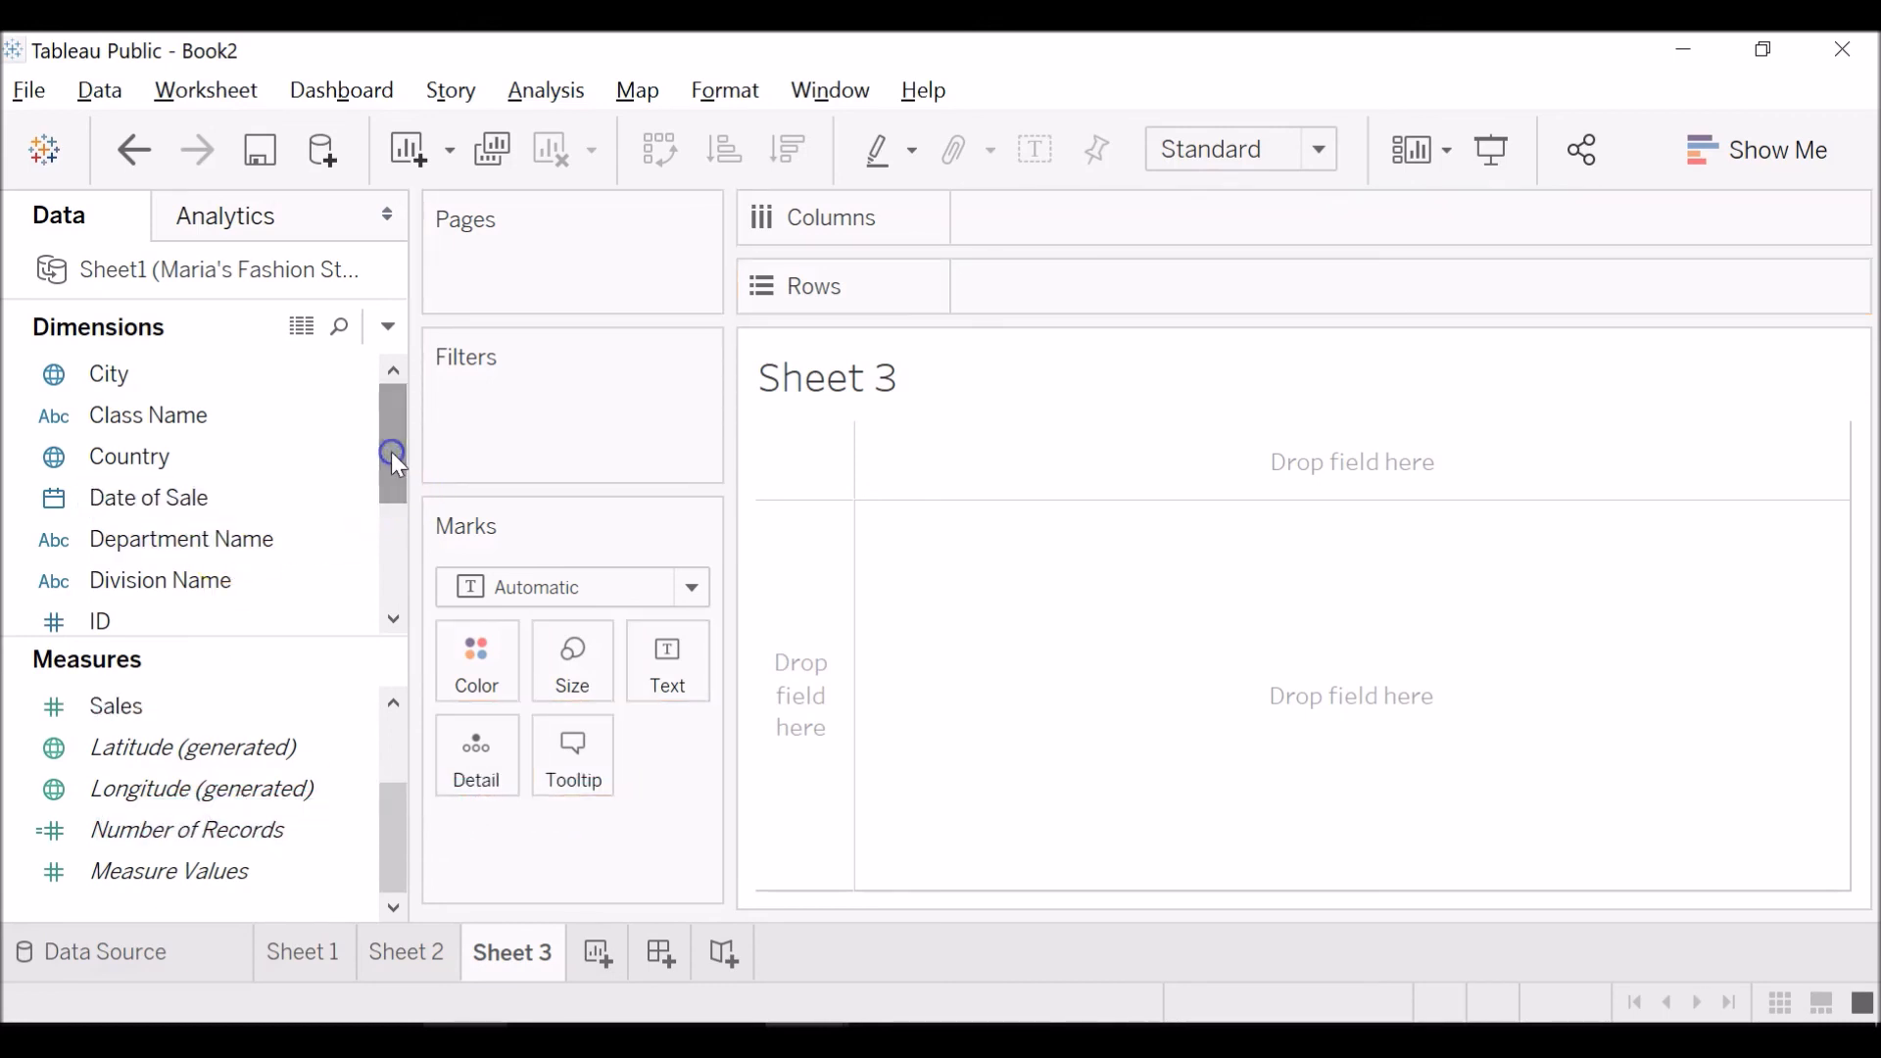
{"action": "left_click_drag", "start_coordinate": [395, 458], "coordinate": [394, 559]}
{"action": "left_click", "coordinate": [224, 588]}
{"action": "left_click_drag", "start_coordinate": [223, 588], "coordinate": [1087, 299]}
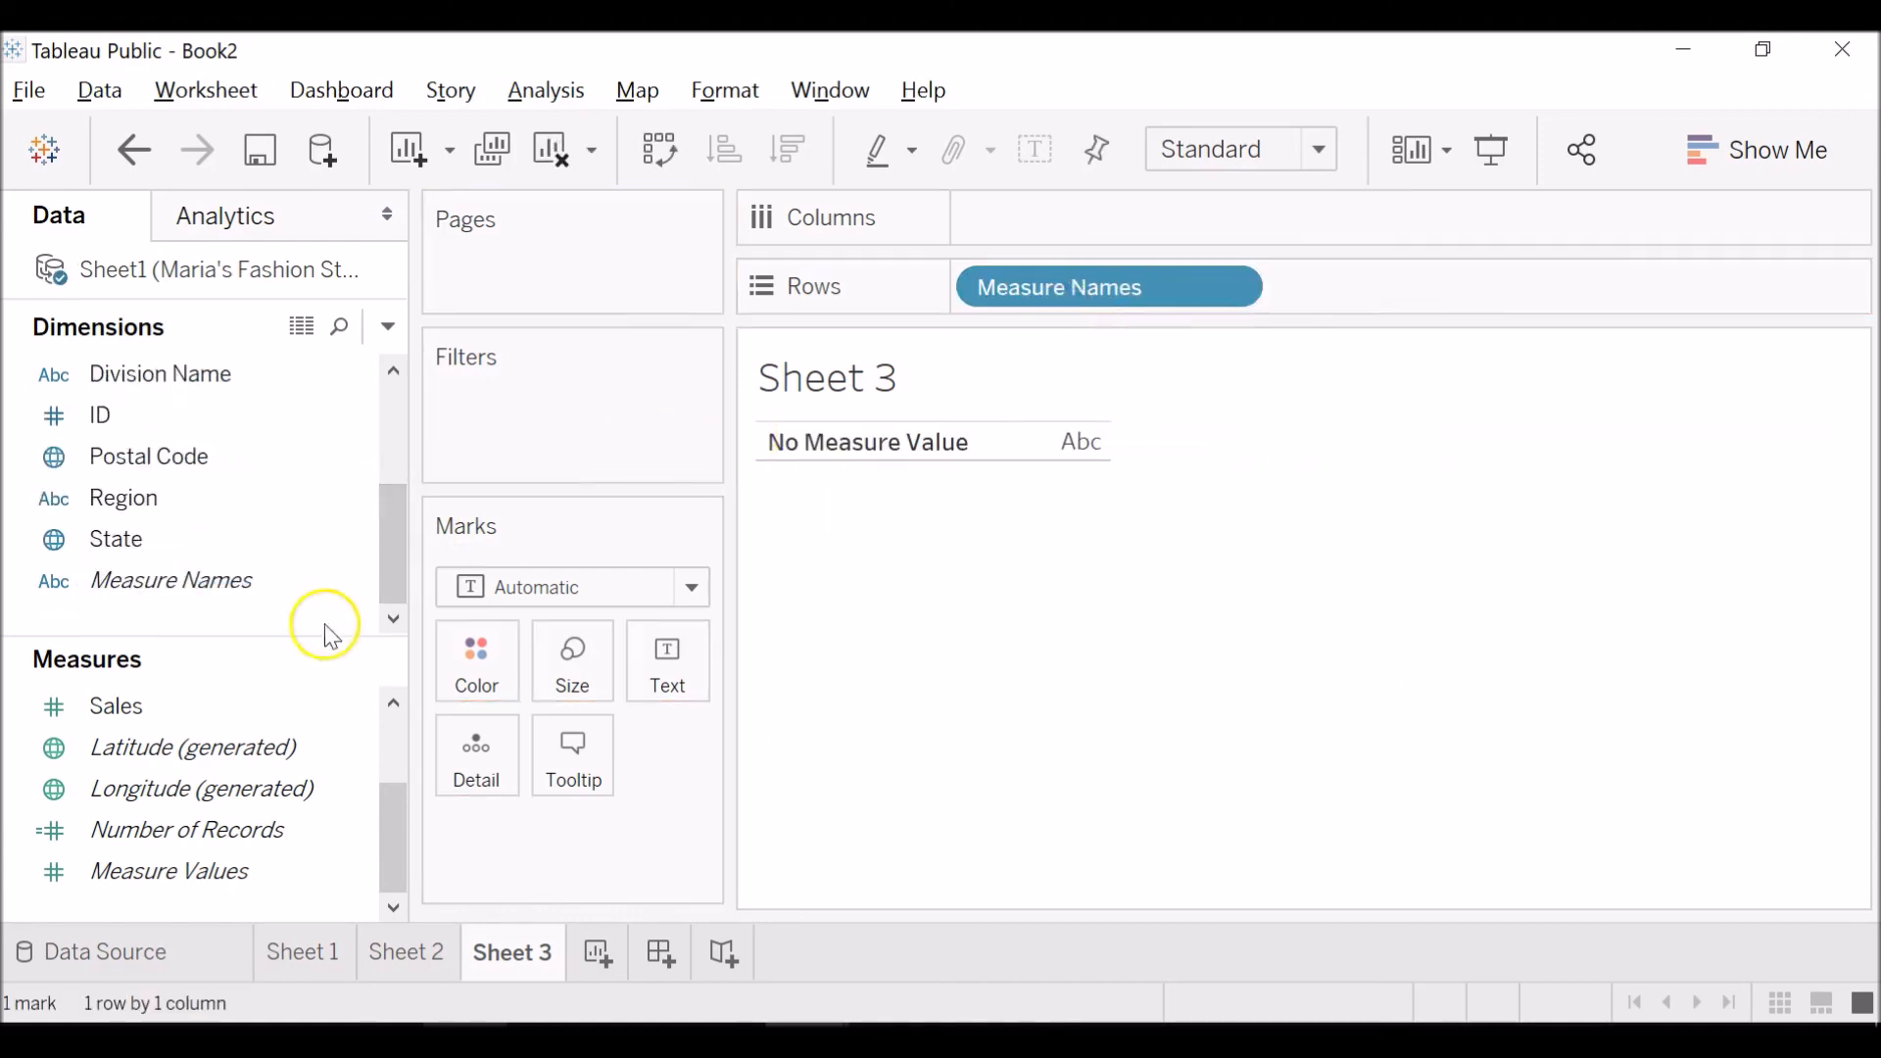
Place Measure Values on the Text mark of Sheet 3 and look through the measures it includes.
{"action": "left_click_drag", "start_coordinate": [252, 871], "coordinate": [645, 643]}
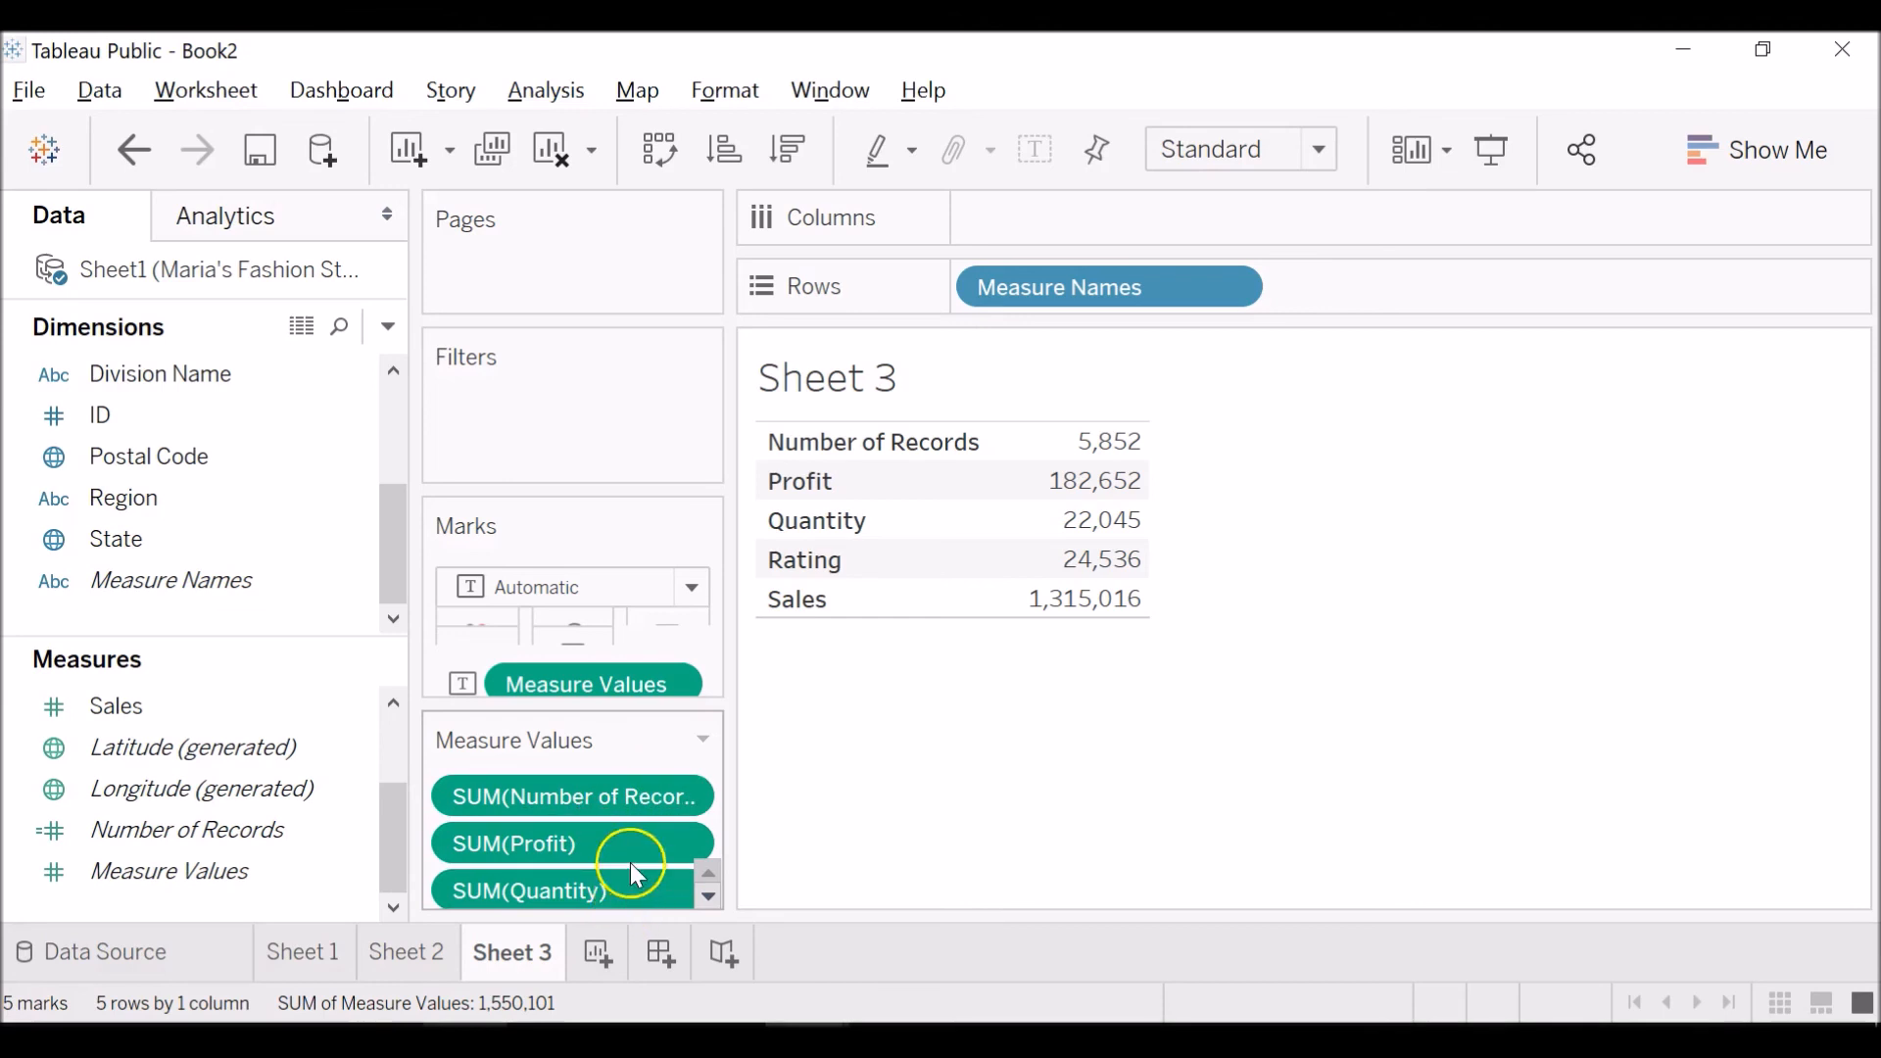
{"action": "left_click", "coordinate": [709, 897]}
{"action": "left_click", "coordinate": [709, 897]}
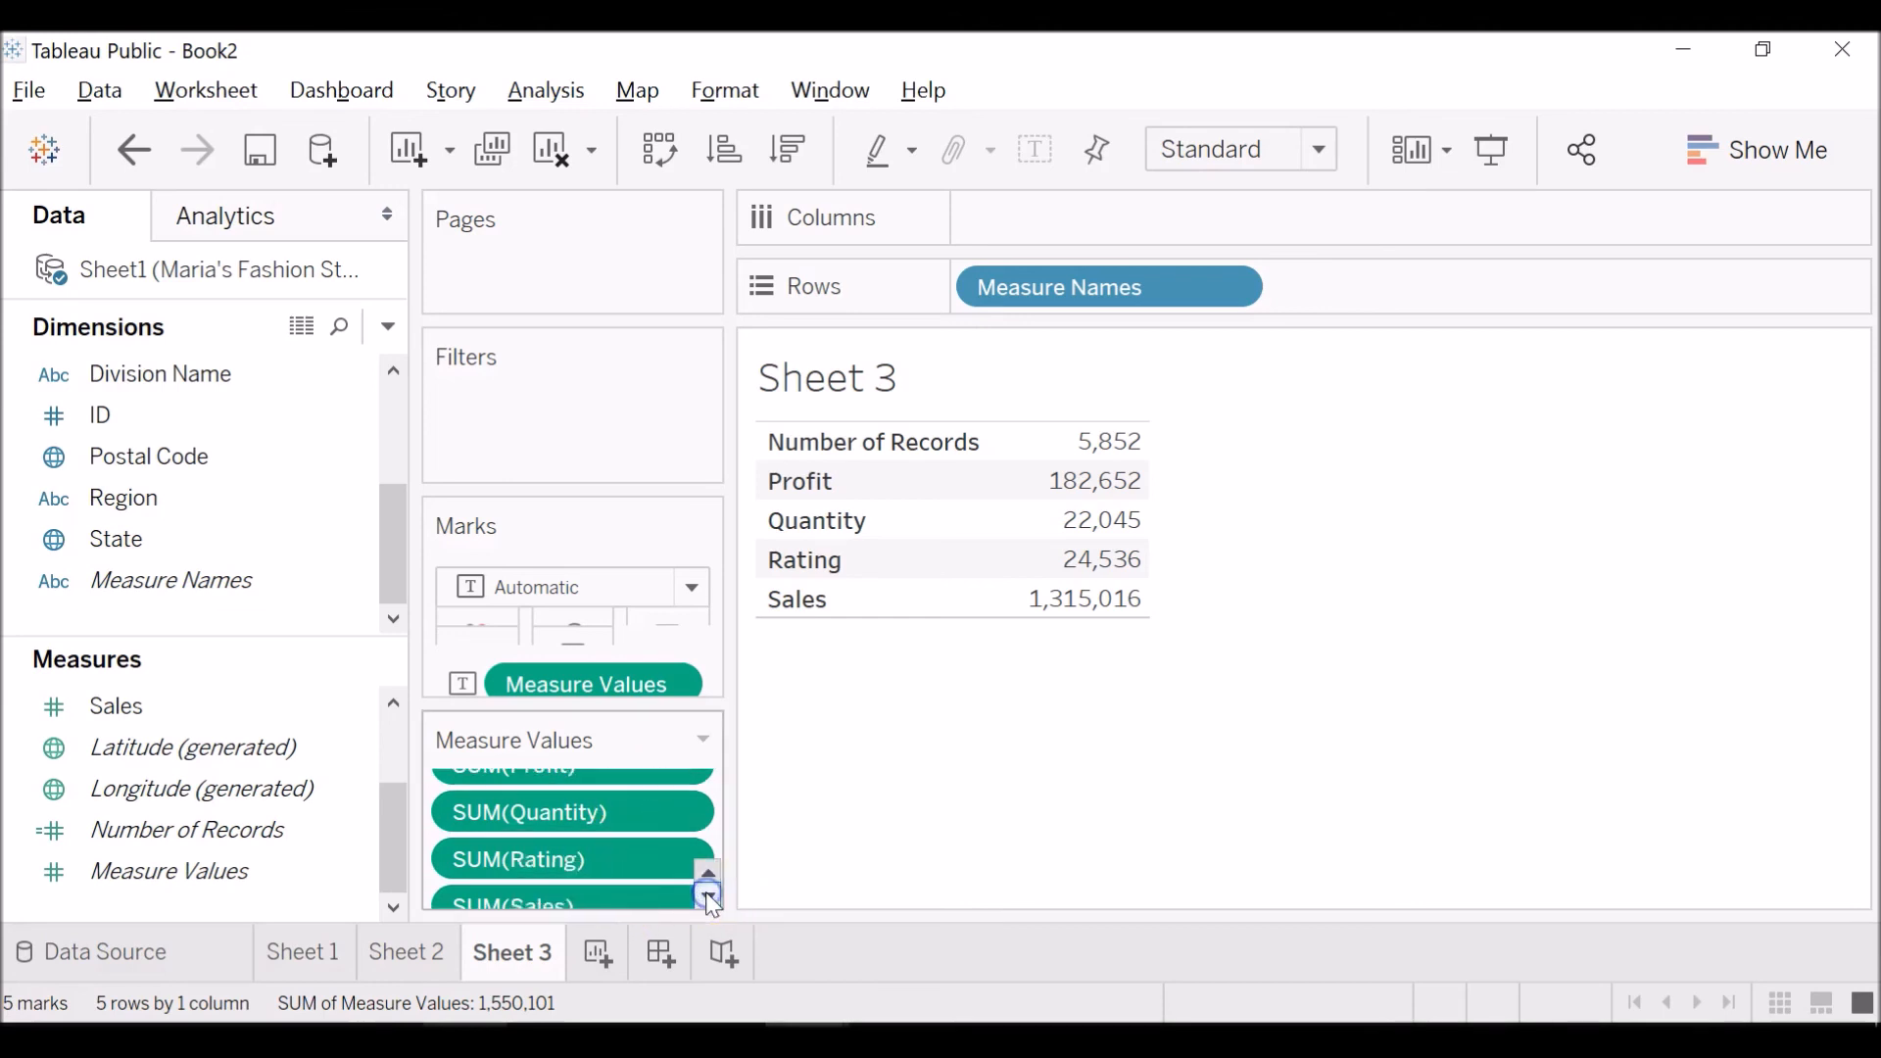
{"action": "left_click", "coordinate": [709, 896]}
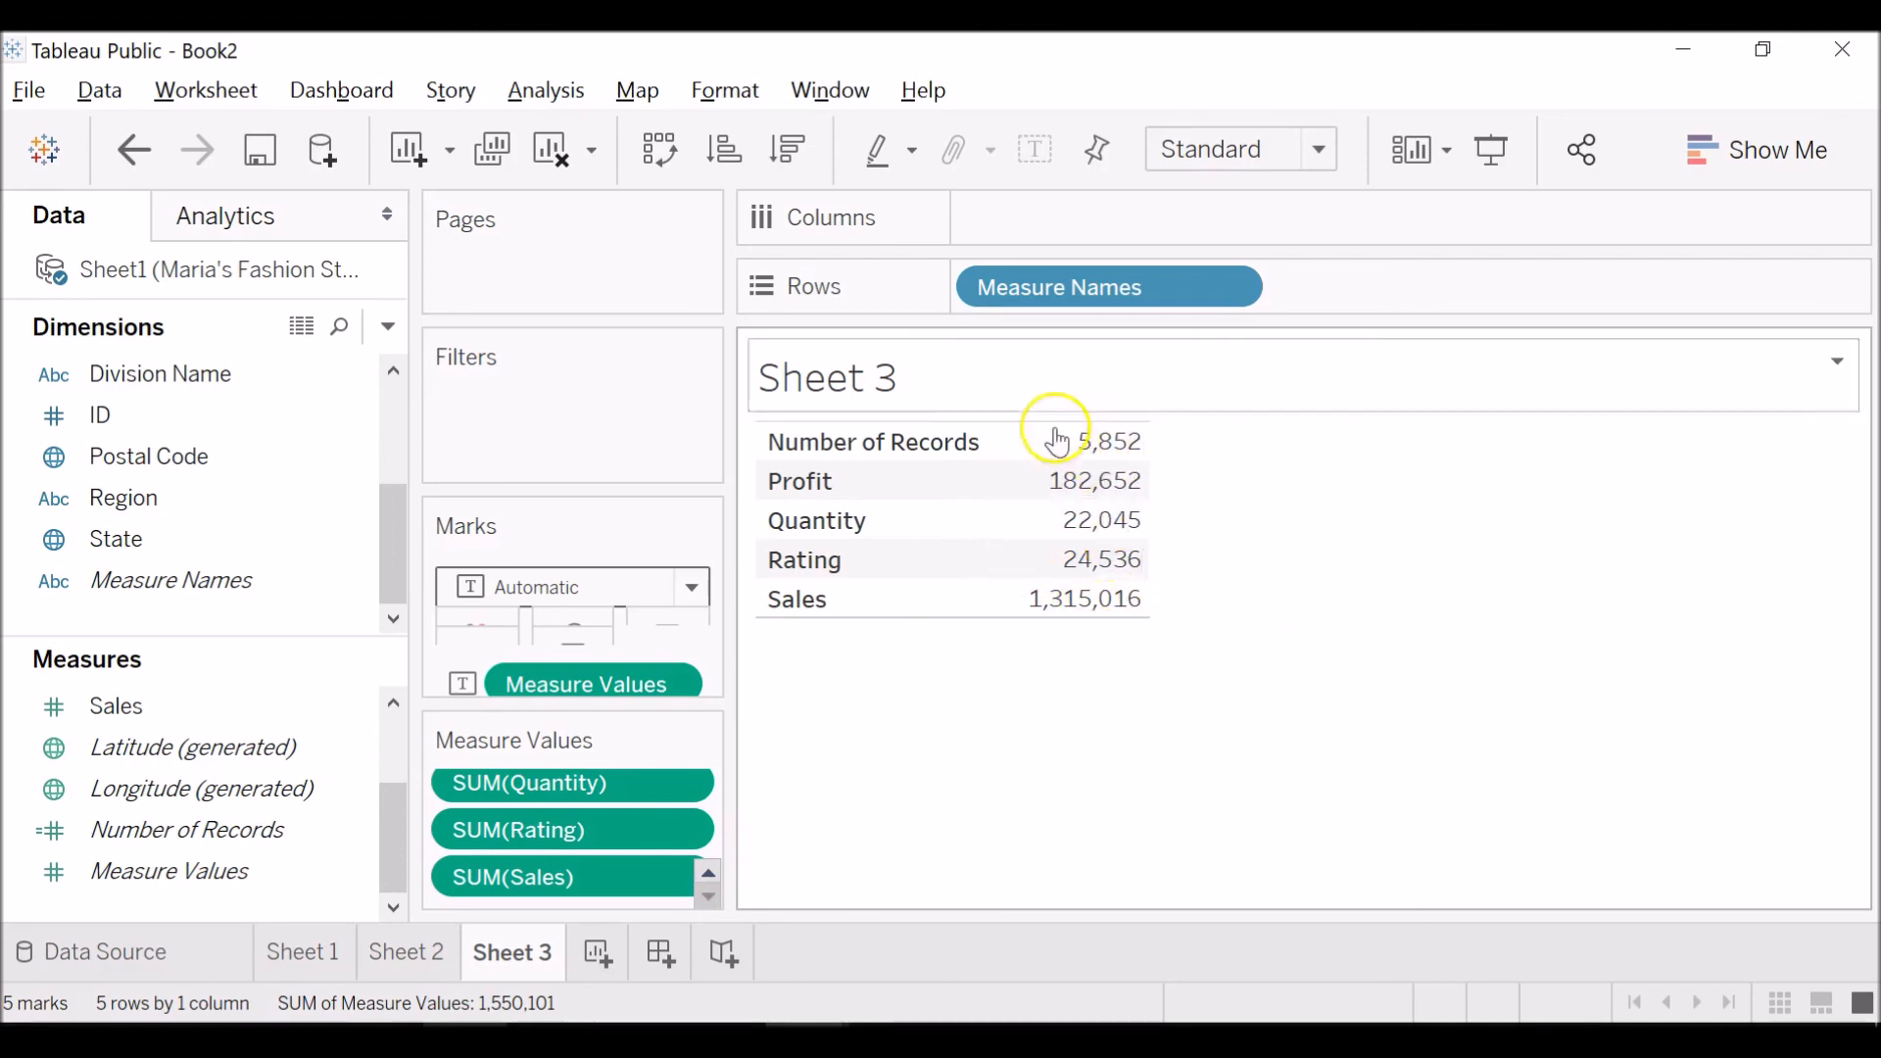
Examine the individual measure totals in the Sheet 3 table, including Quantity, Rating and Sales, and return to Sheet 2.
{"action": "mouse_move", "coordinate": [1065, 443]}
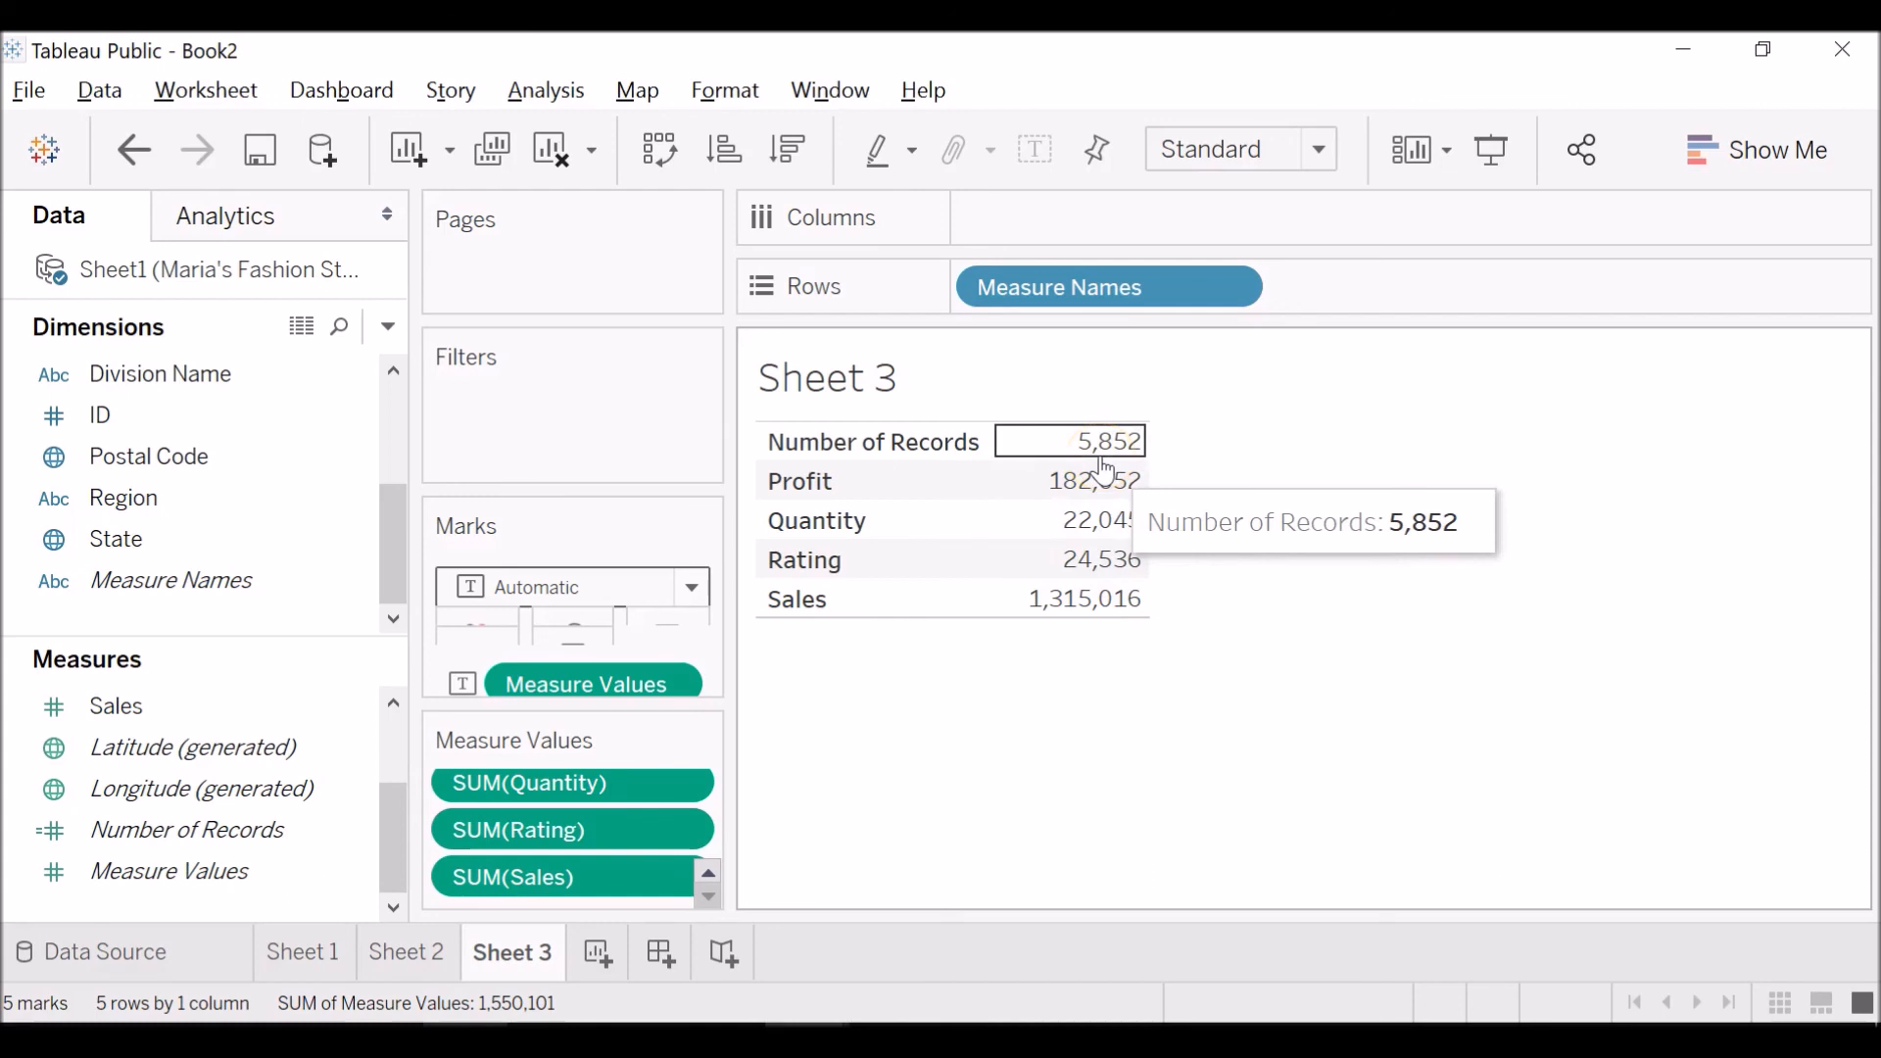
{"action": "left_click", "coordinate": [1116, 530]}
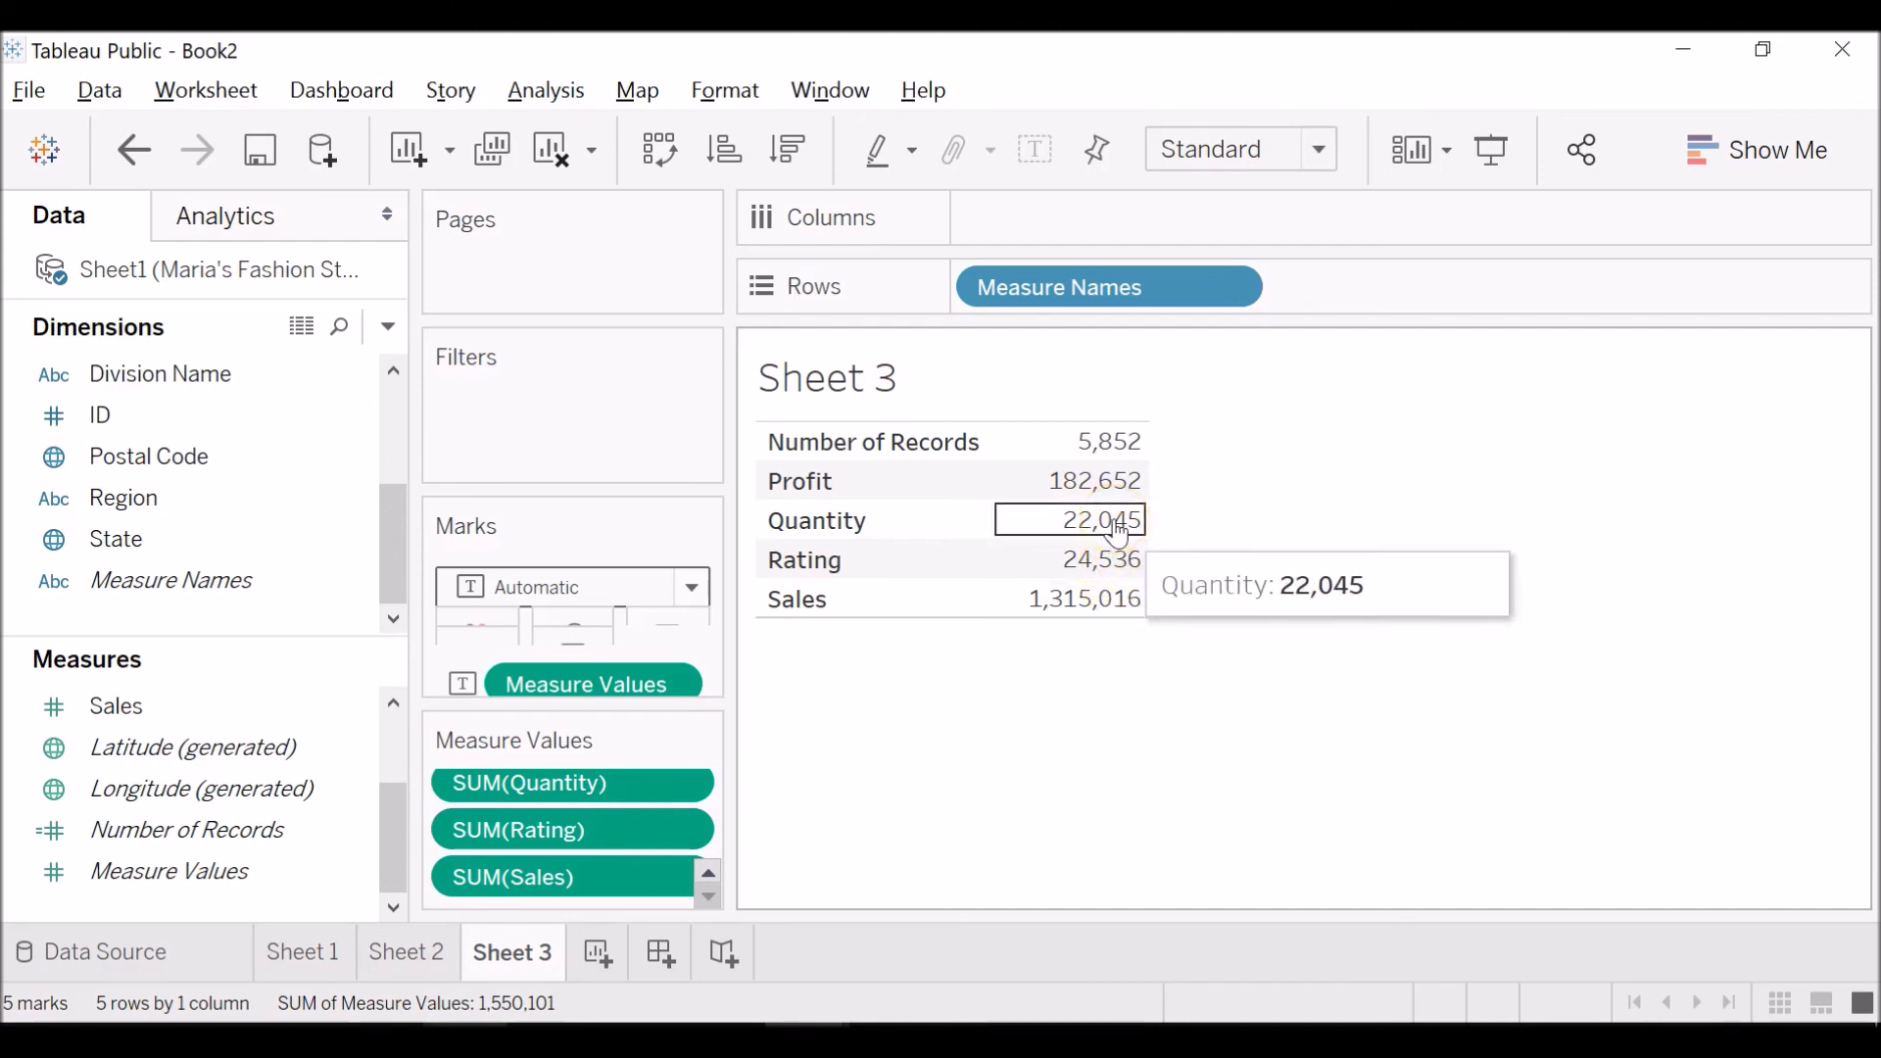
{"action": "left_click", "coordinate": [1118, 595]}
{"action": "left_click", "coordinate": [1380, 443]}
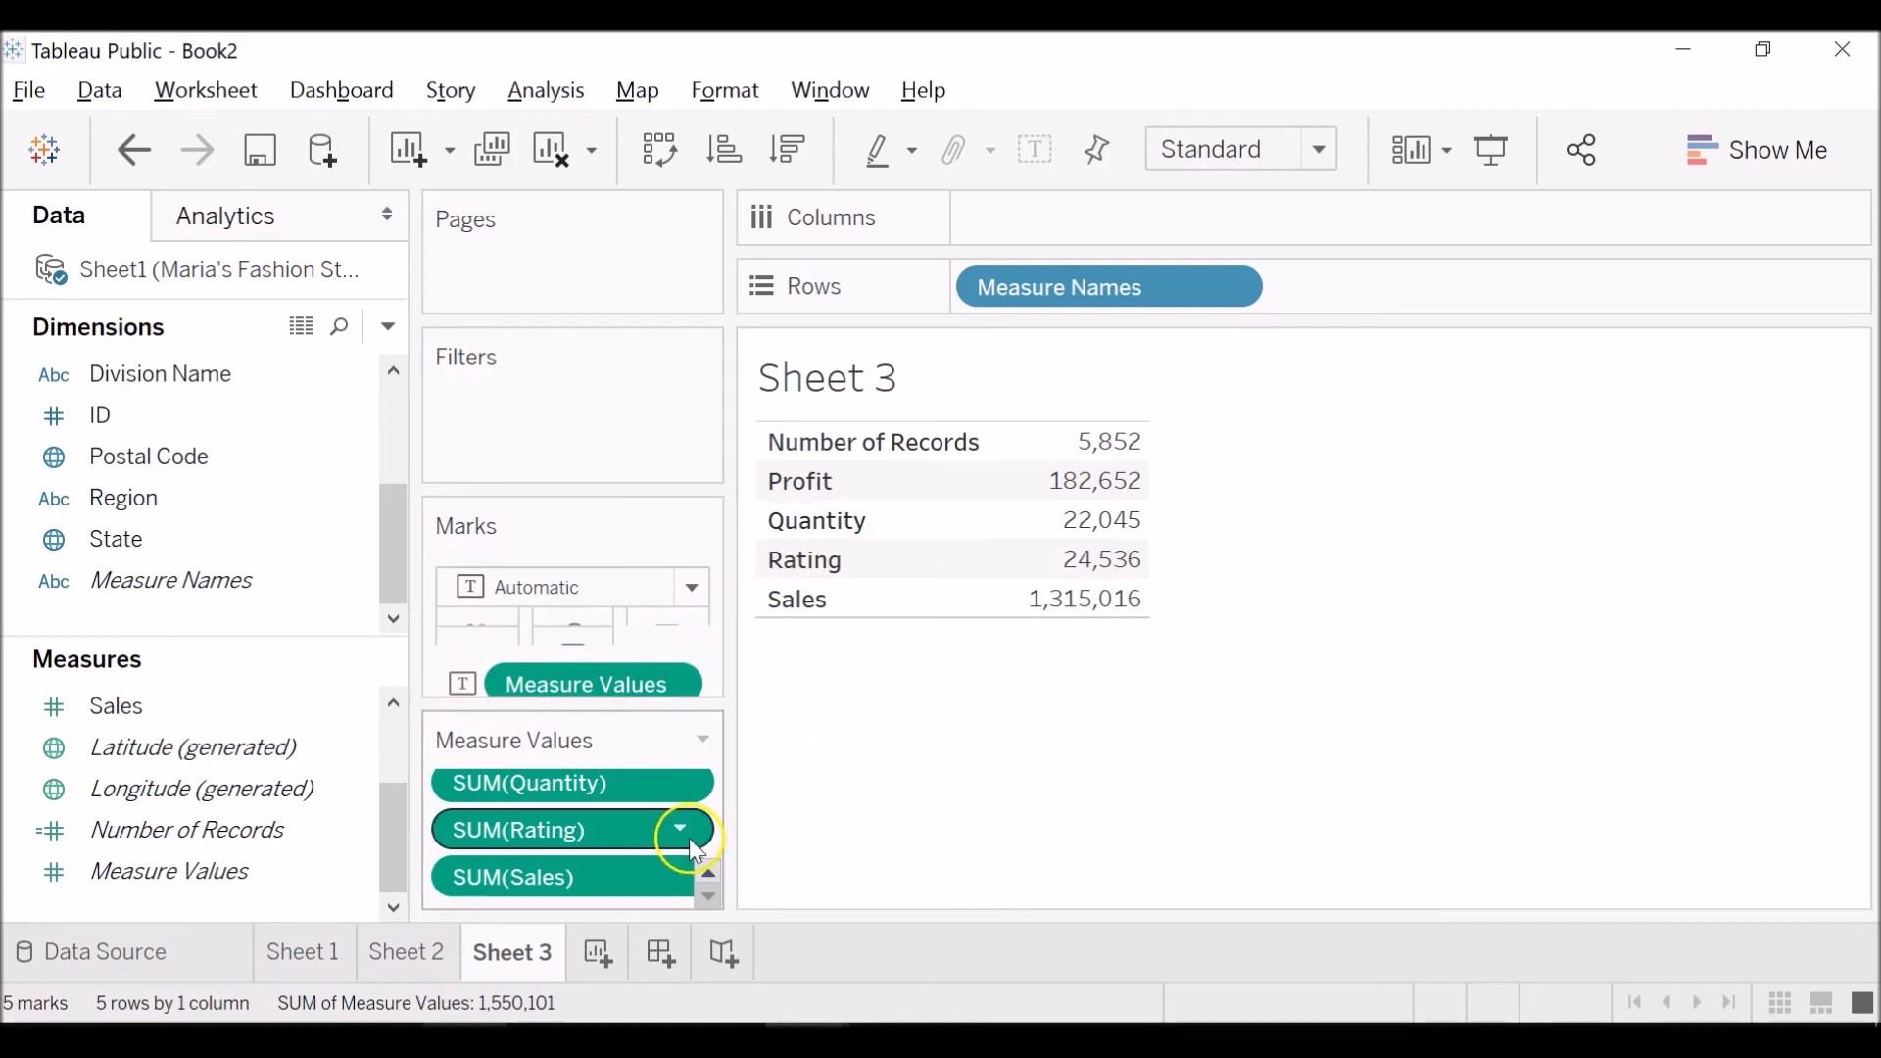
{"action": "left_click", "coordinate": [418, 952]}
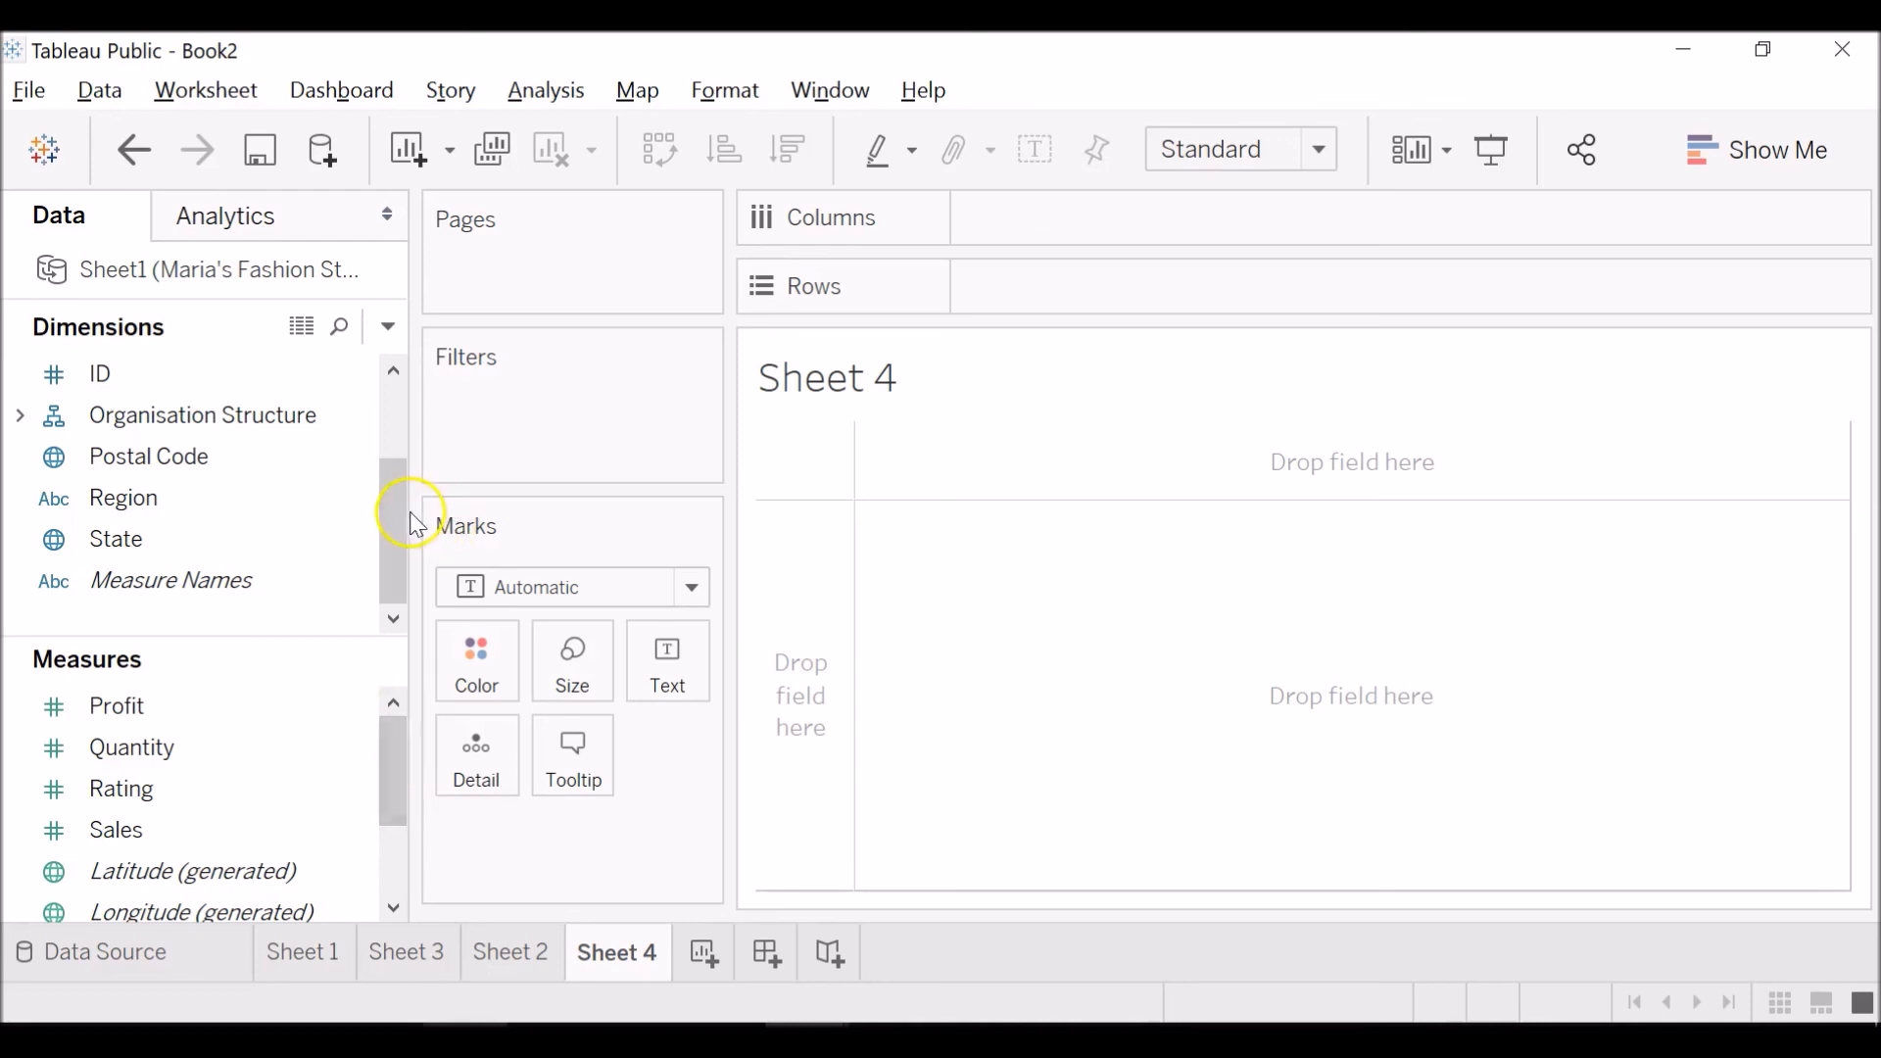
Place the Date of Sale dimension on the Columns of Sheet 4.
{"action": "left_click_drag", "start_coordinate": [388, 519], "coordinate": [386, 349]}
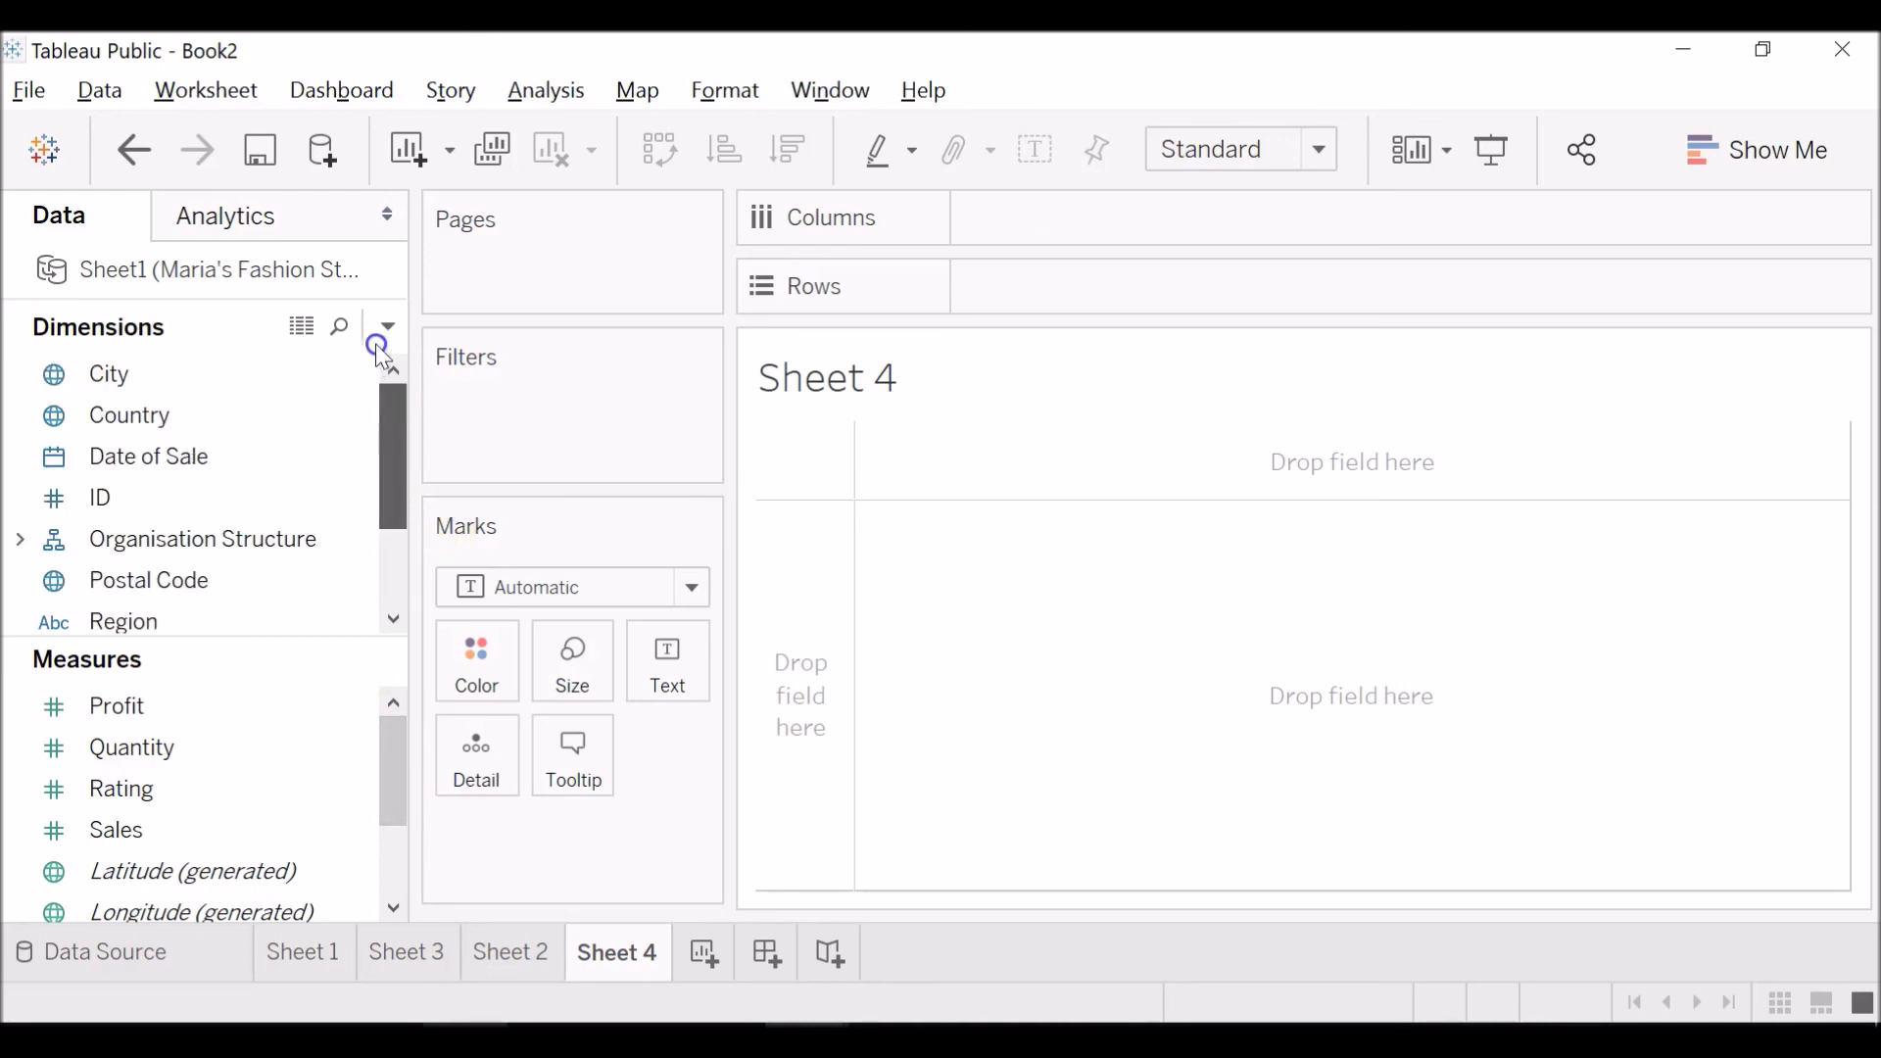
{"action": "left_click", "coordinate": [235, 460]}
{"action": "left_click_drag", "start_coordinate": [237, 466], "coordinate": [1142, 201]}
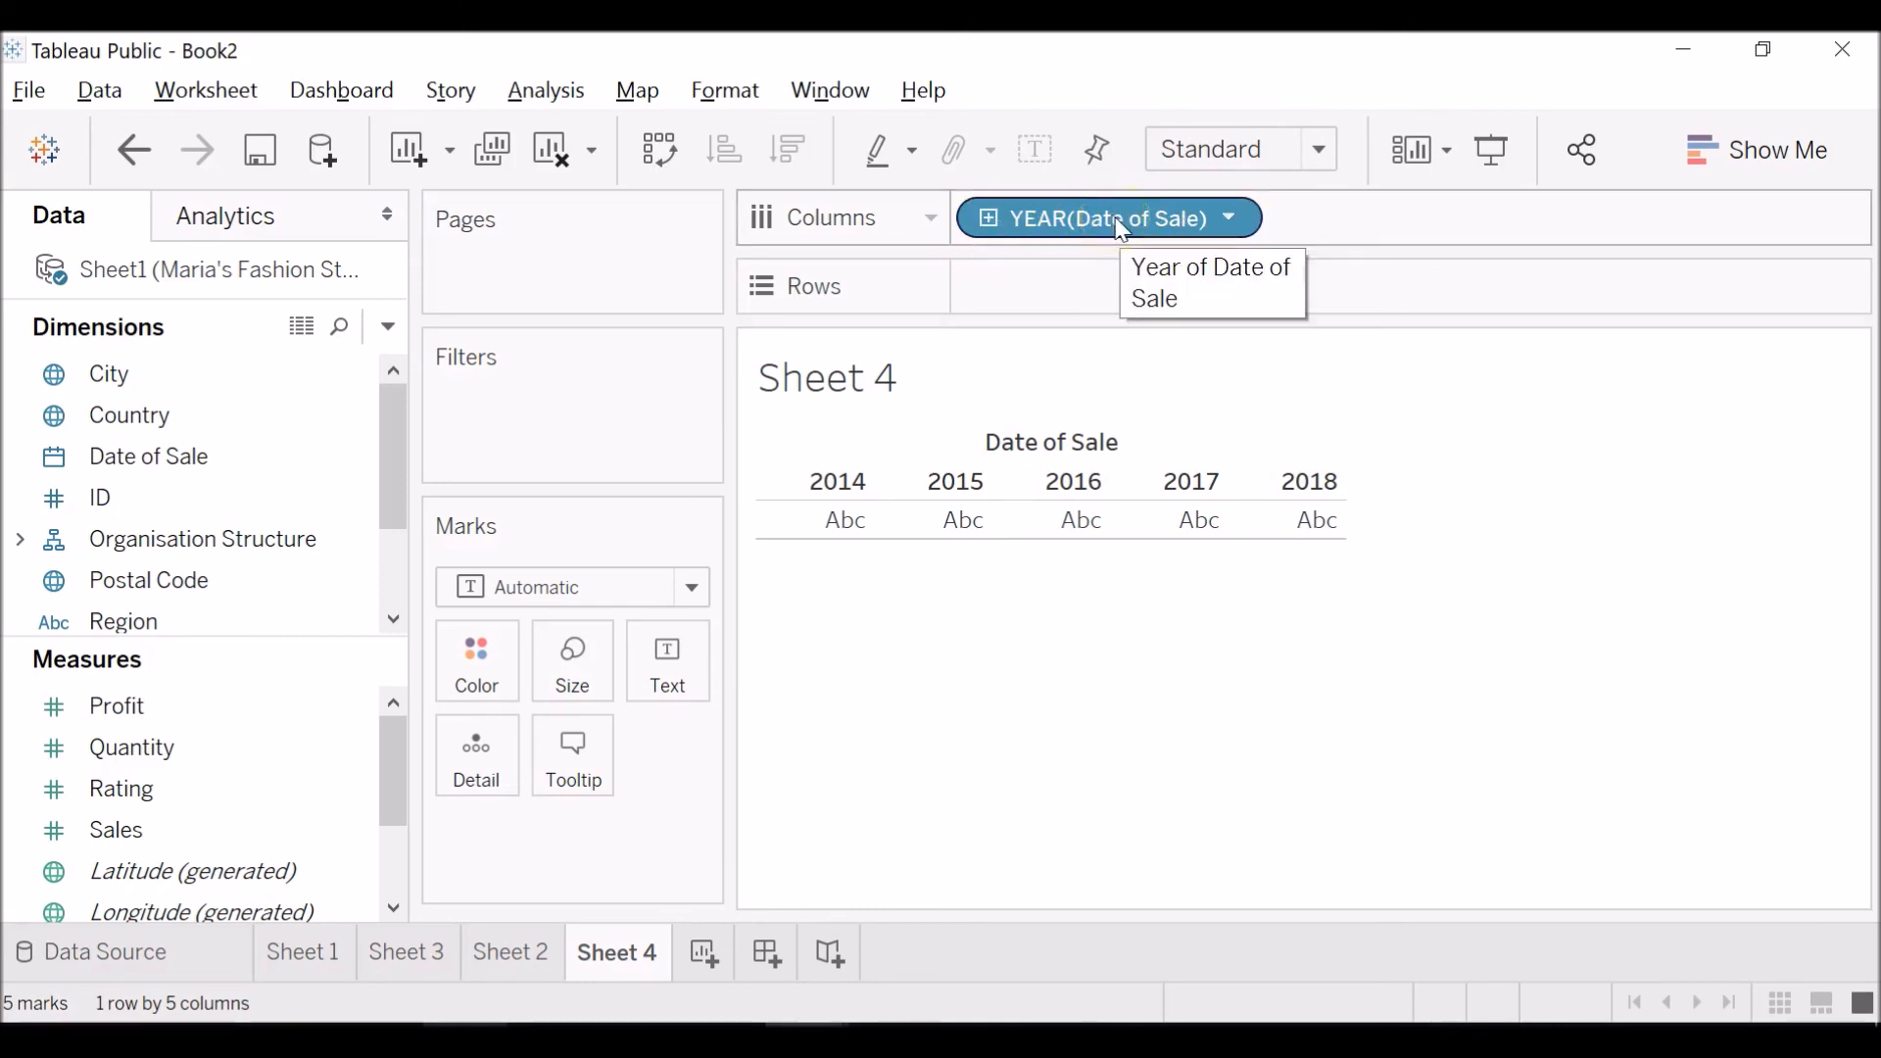
Drill Date of Sale down through quarter, month and day, and collapse it back to the year level.
{"action": "left_click", "coordinate": [988, 219]}
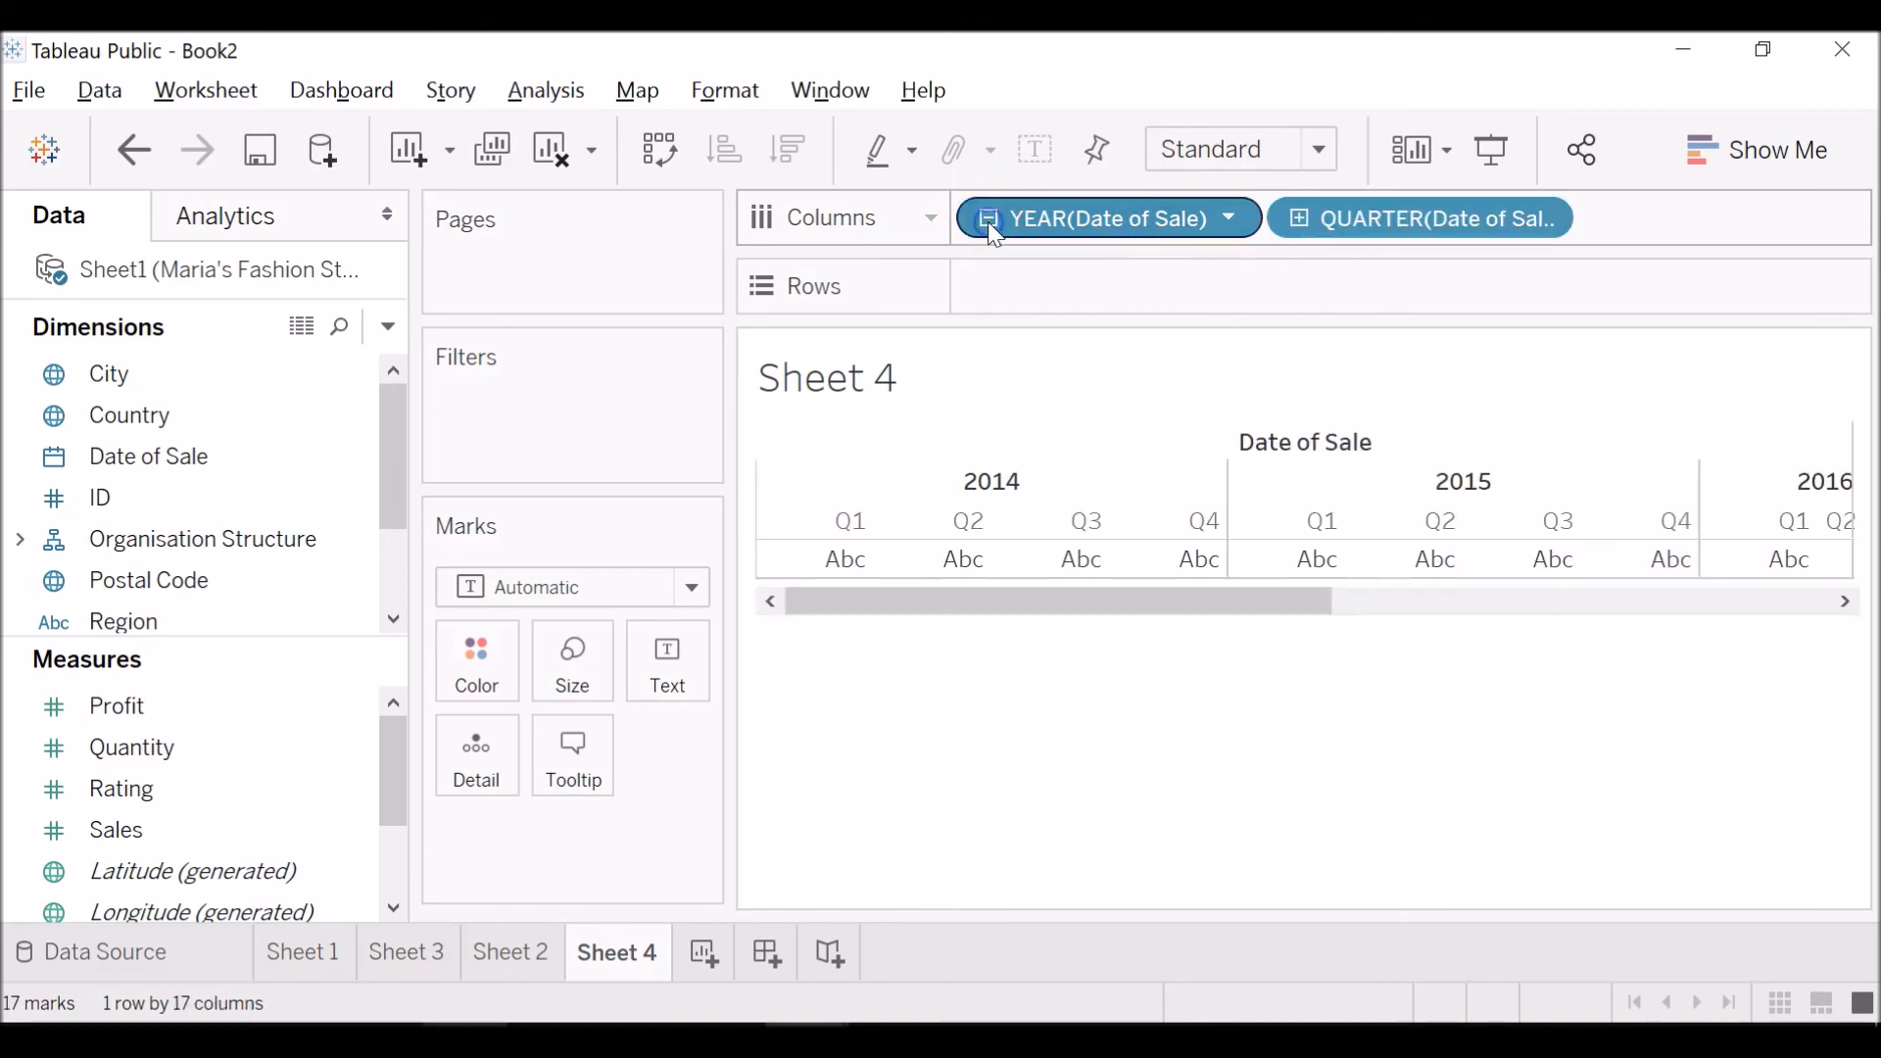
{"action": "left_click", "coordinate": [1299, 218]}
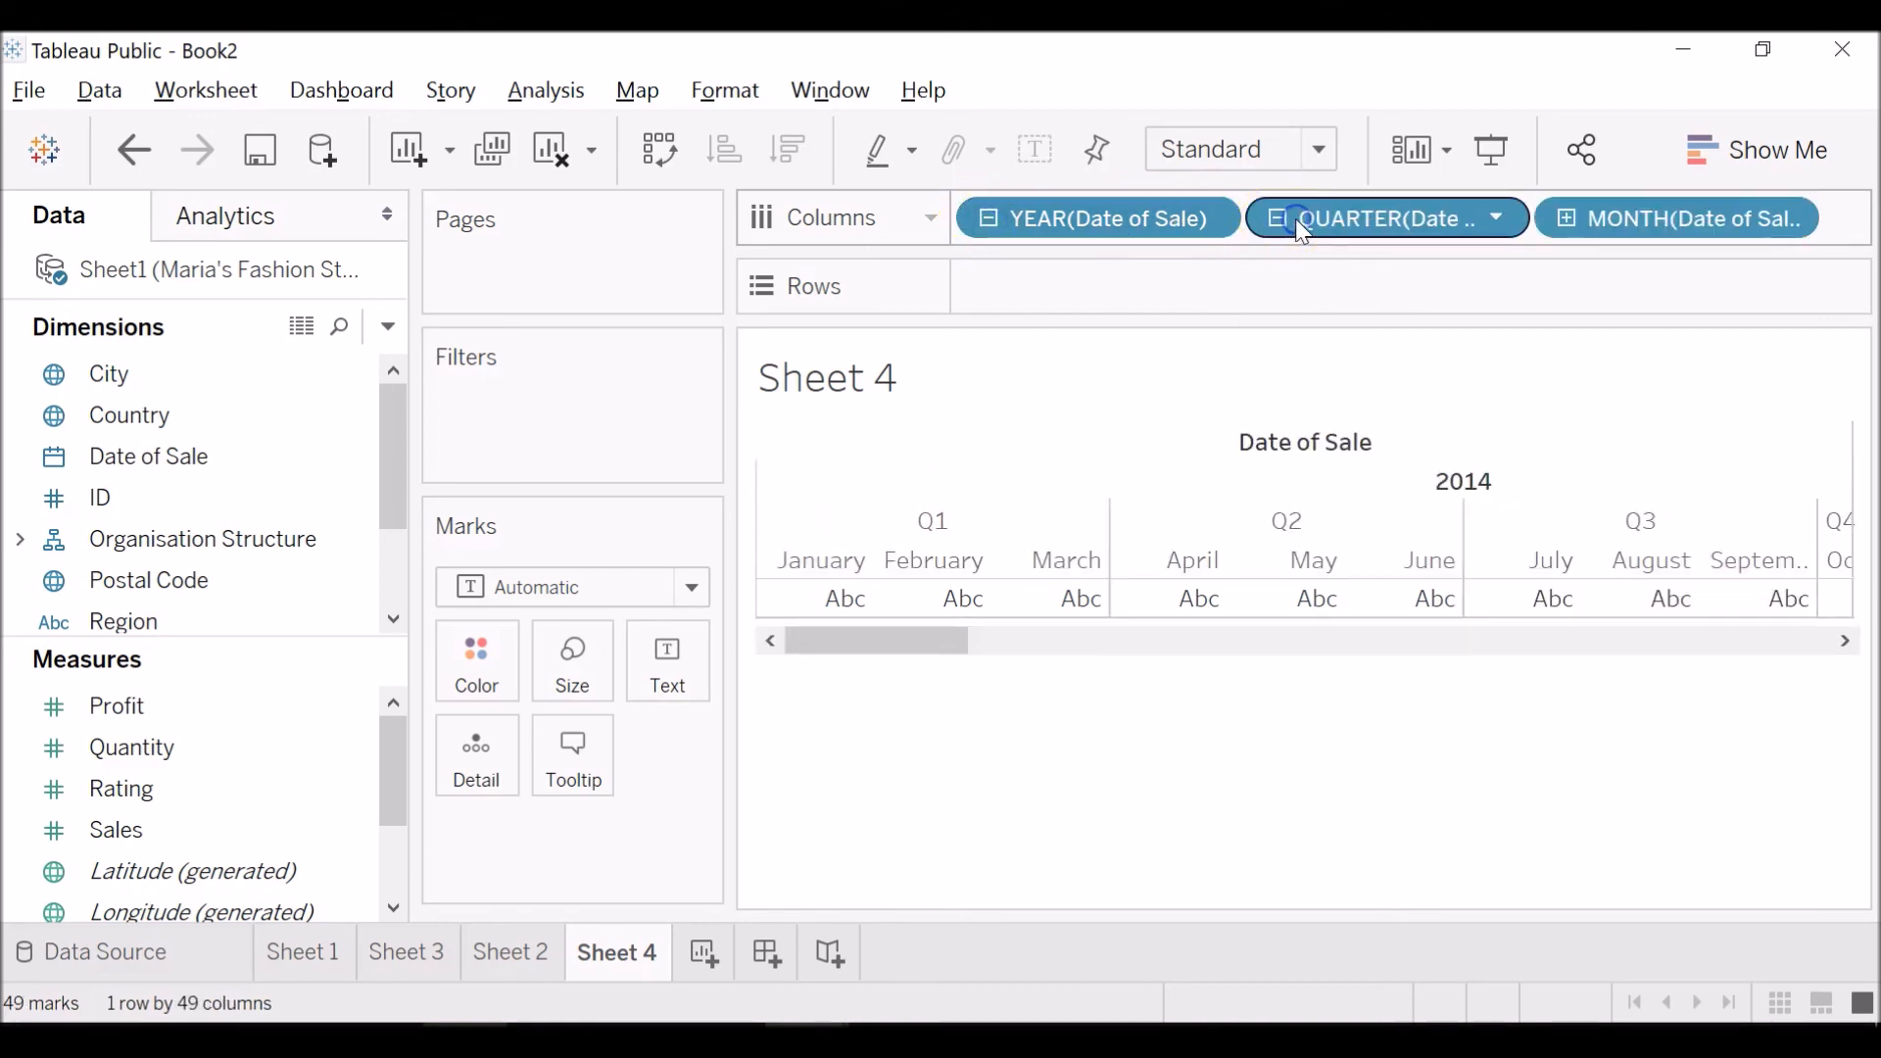
{"action": "left_click", "coordinate": [1566, 218]}
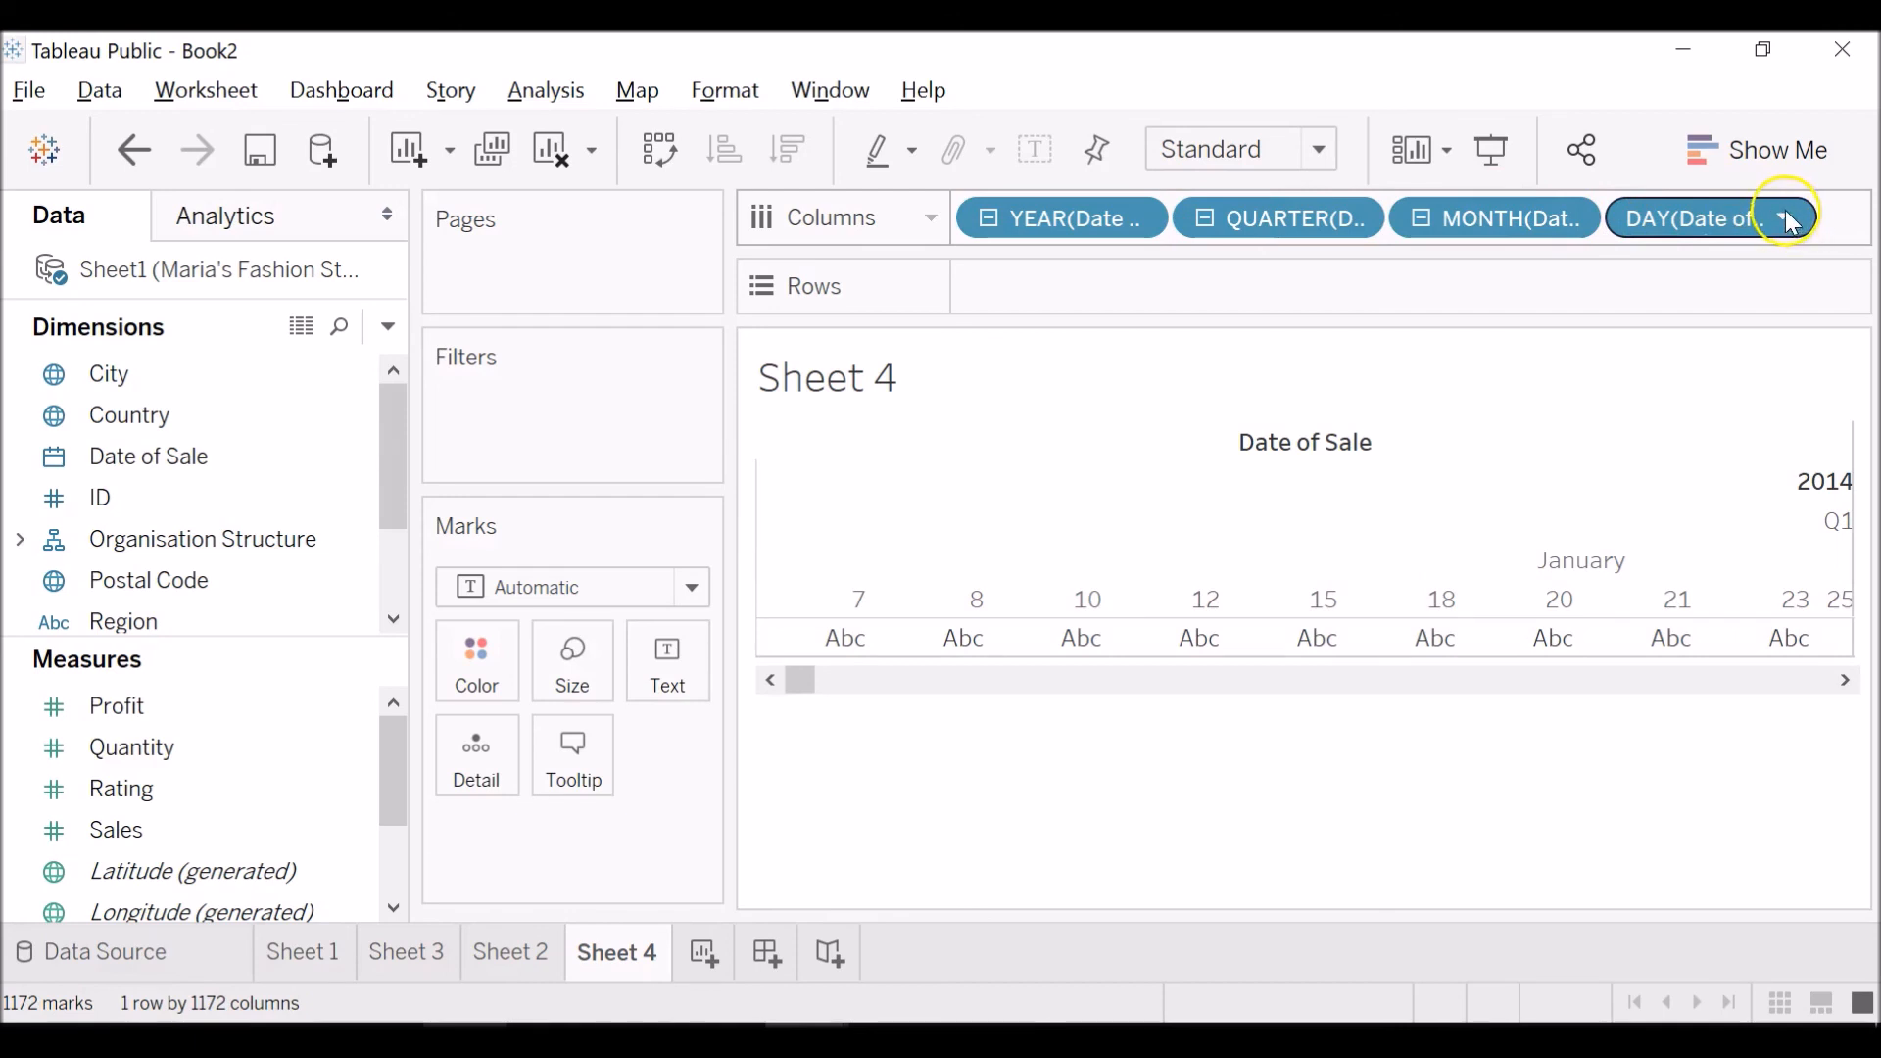
{"action": "left_click", "coordinate": [1429, 216]}
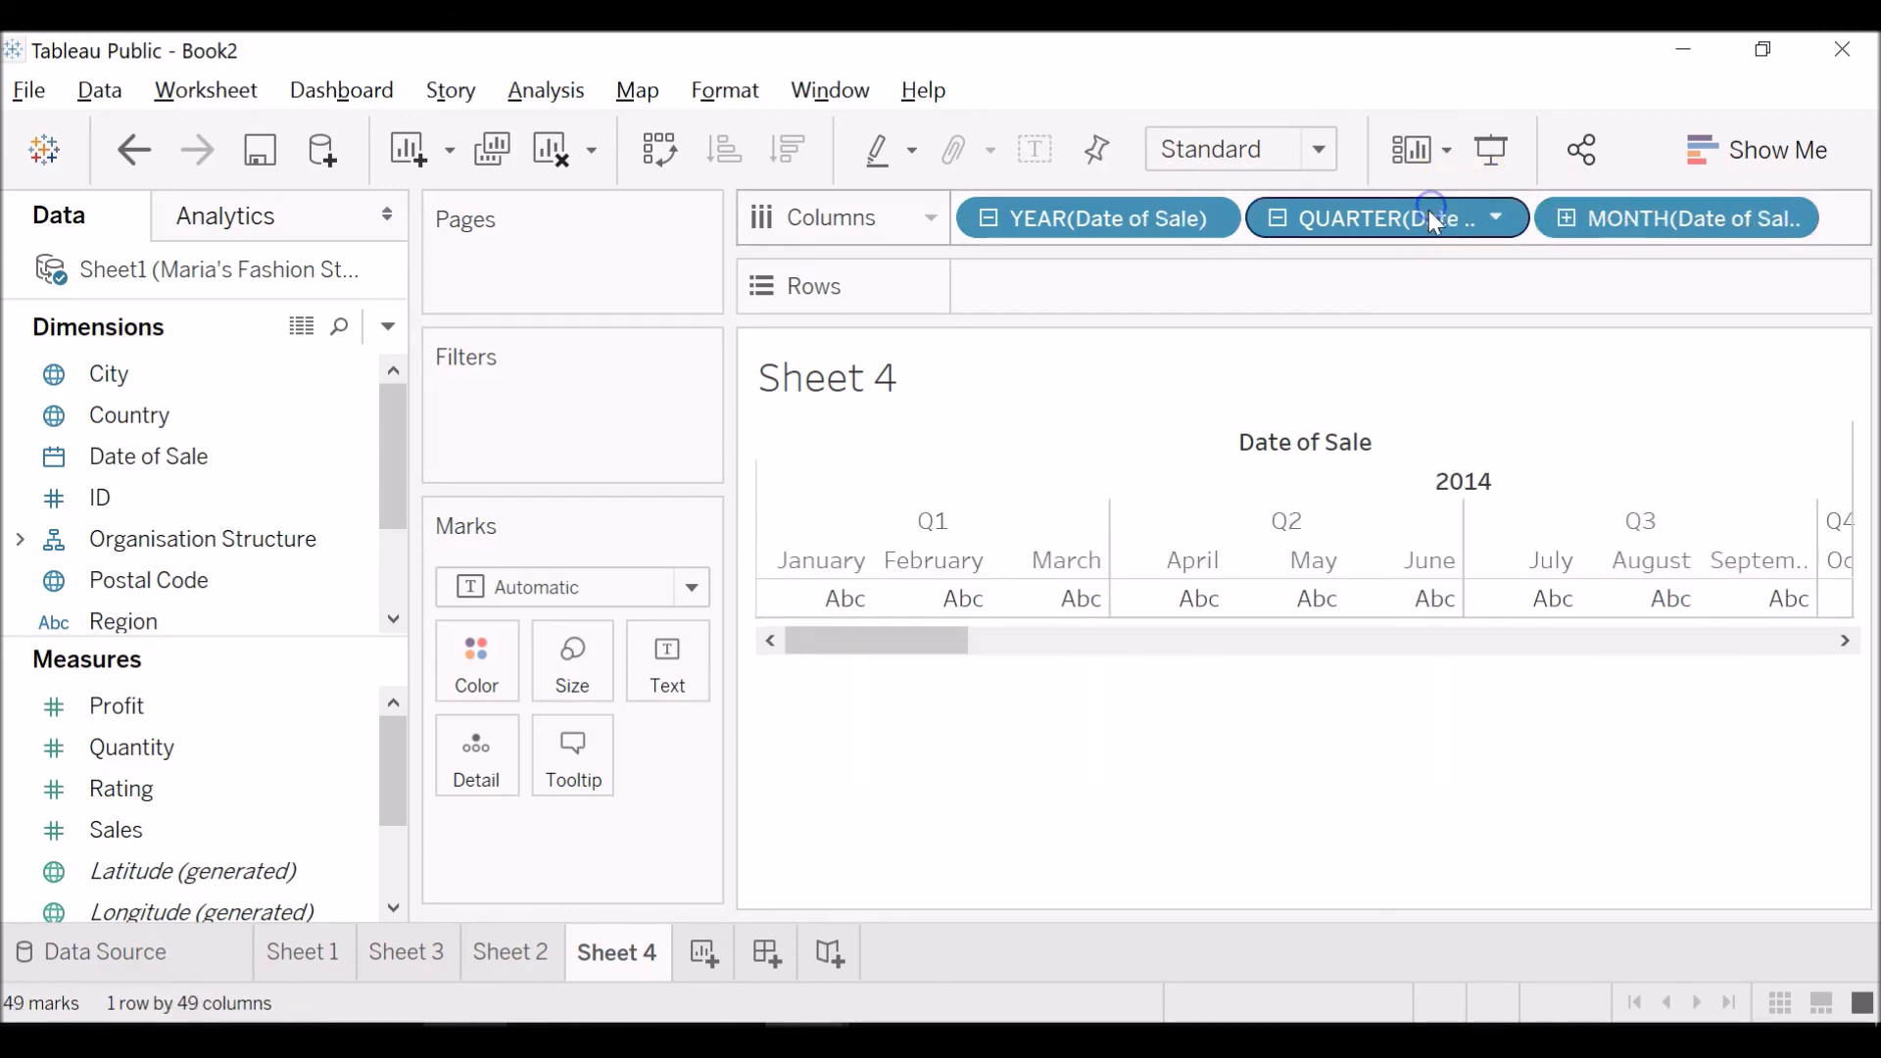
{"action": "left_click", "coordinate": [1275, 218]}
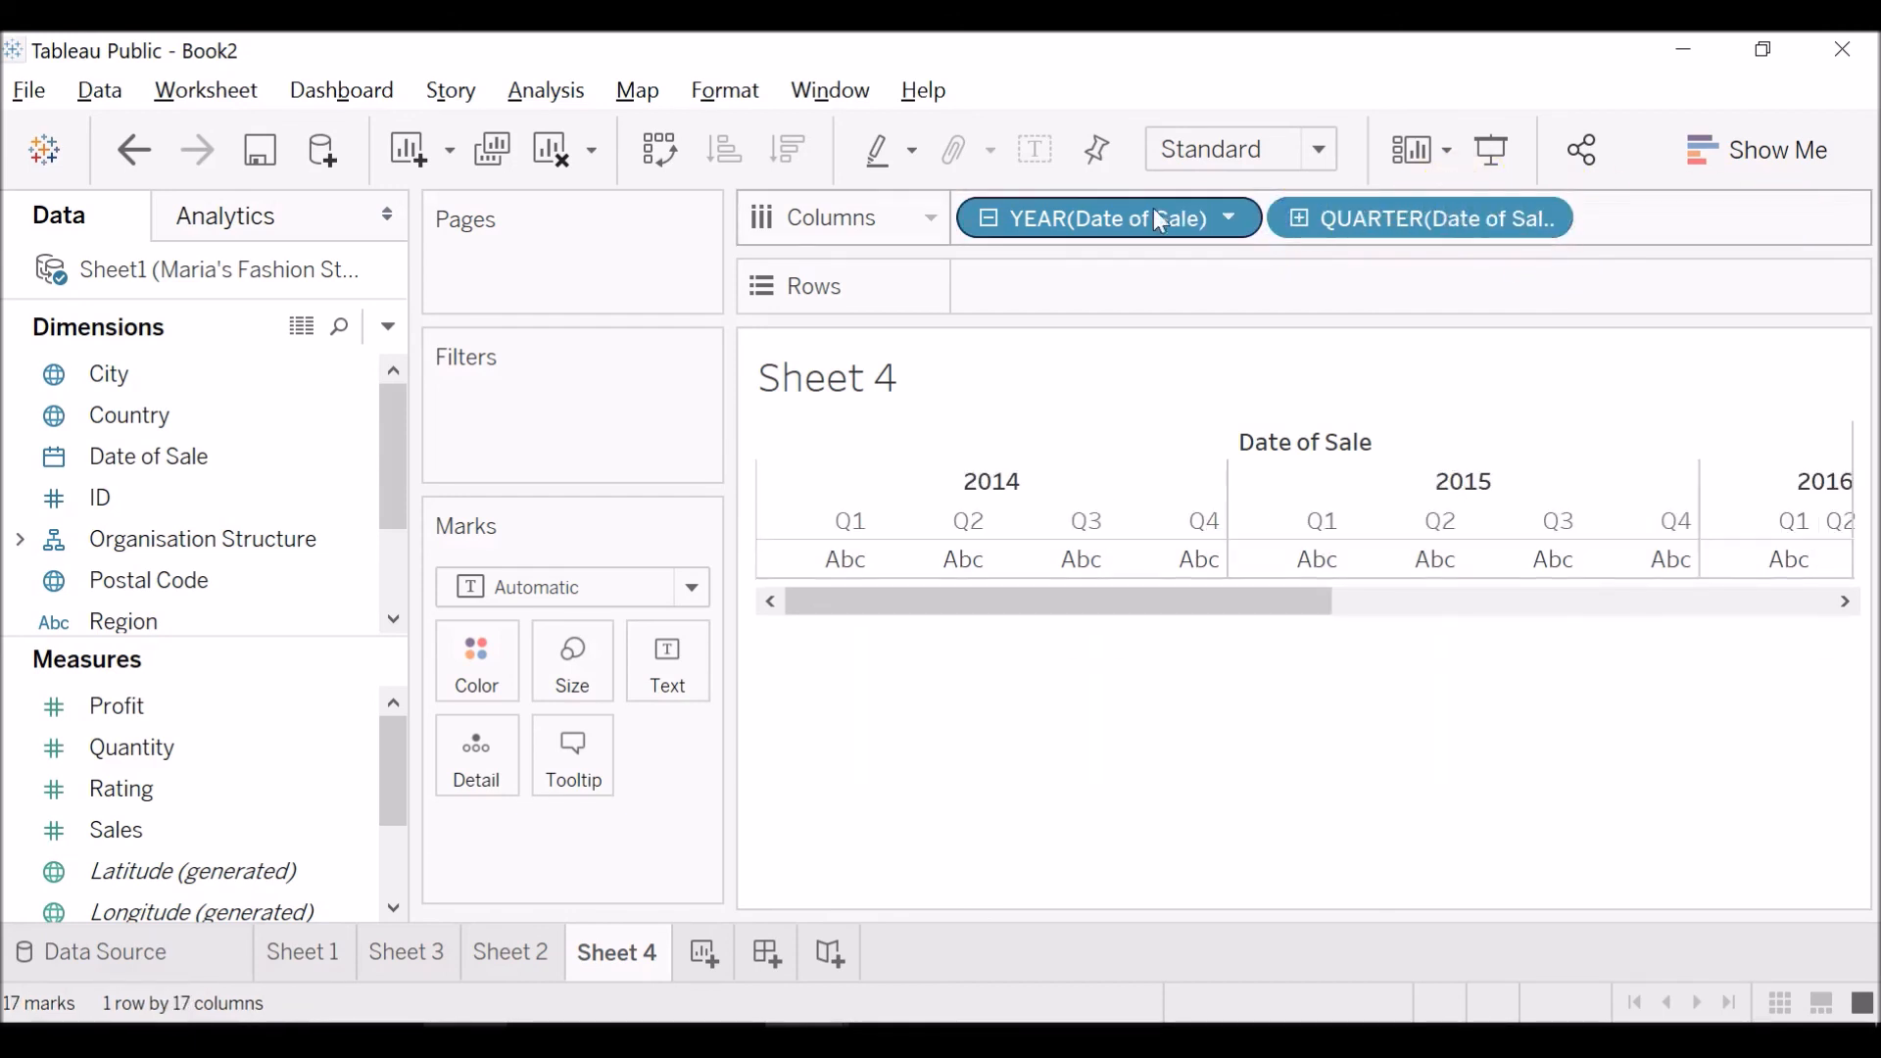
{"action": "left_click", "coordinate": [992, 217]}
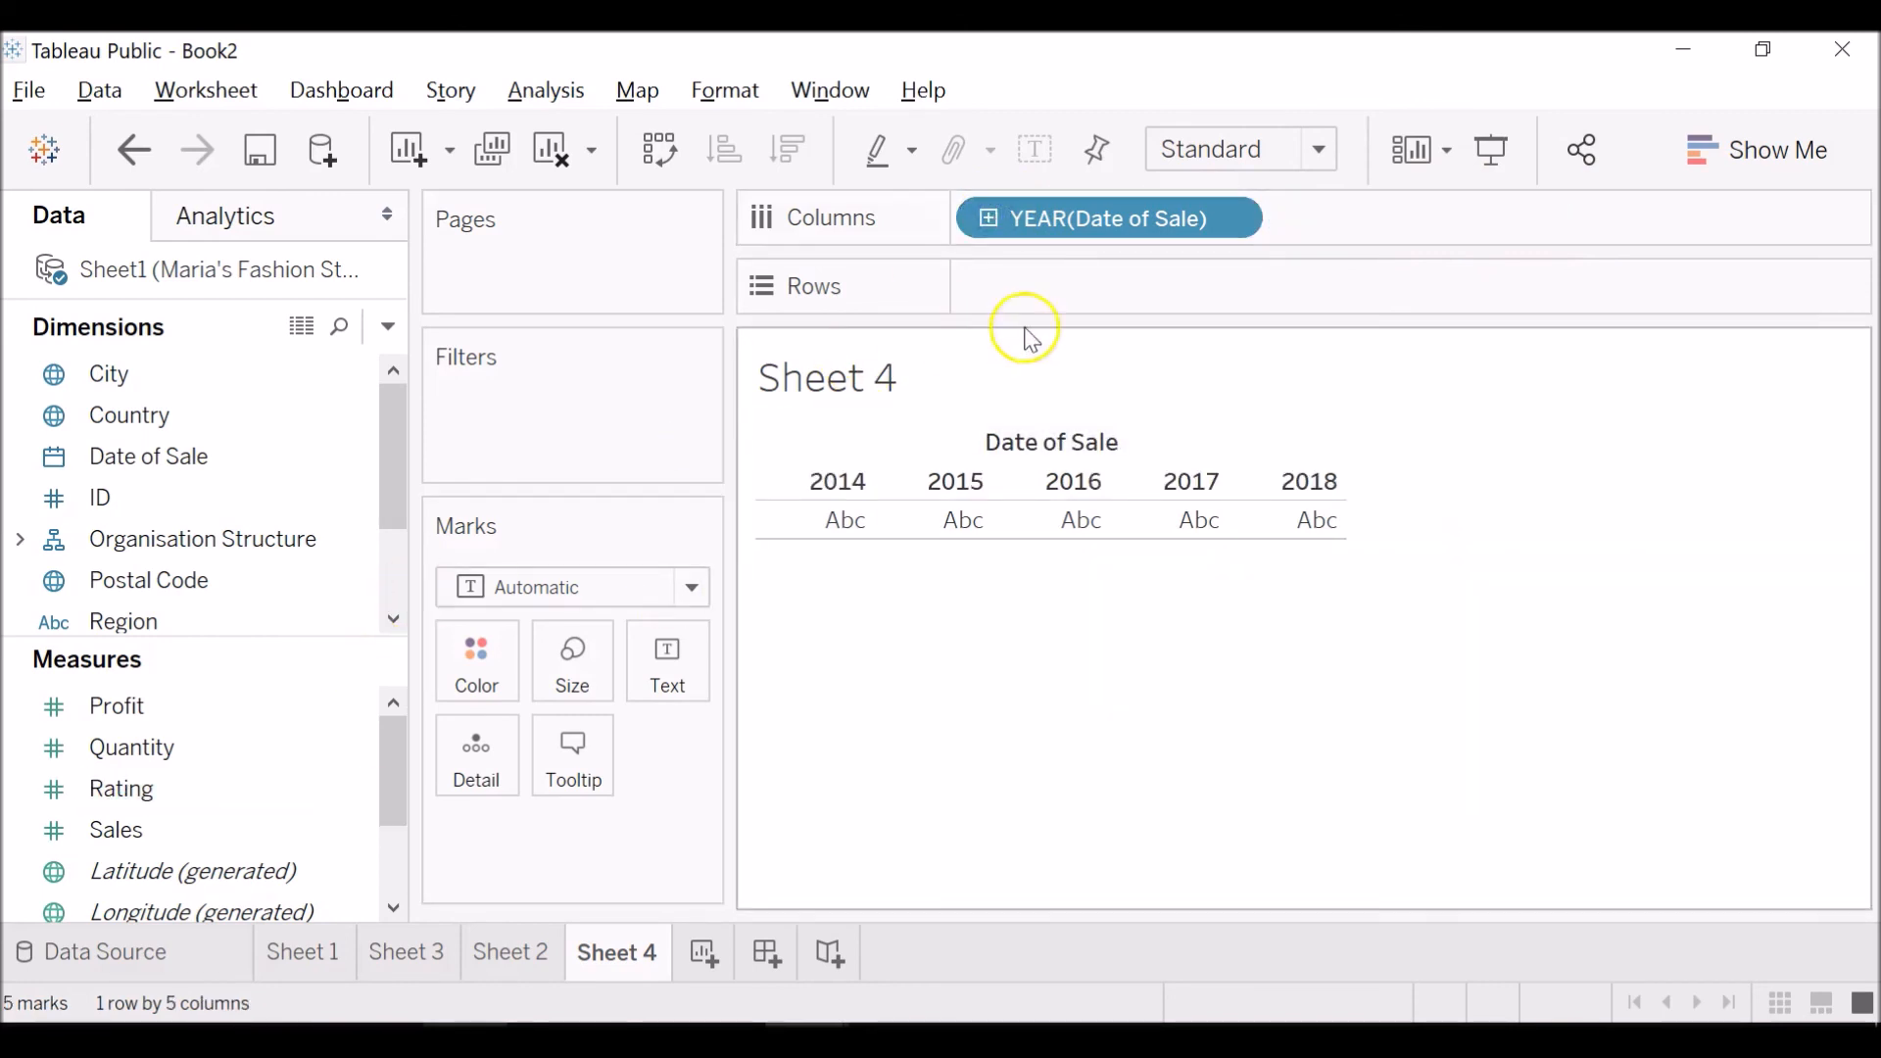
Expand the Organisation Structure hierarchy in the dimensions list to view its fields.
{"action": "left_click", "coordinate": [391, 564]}
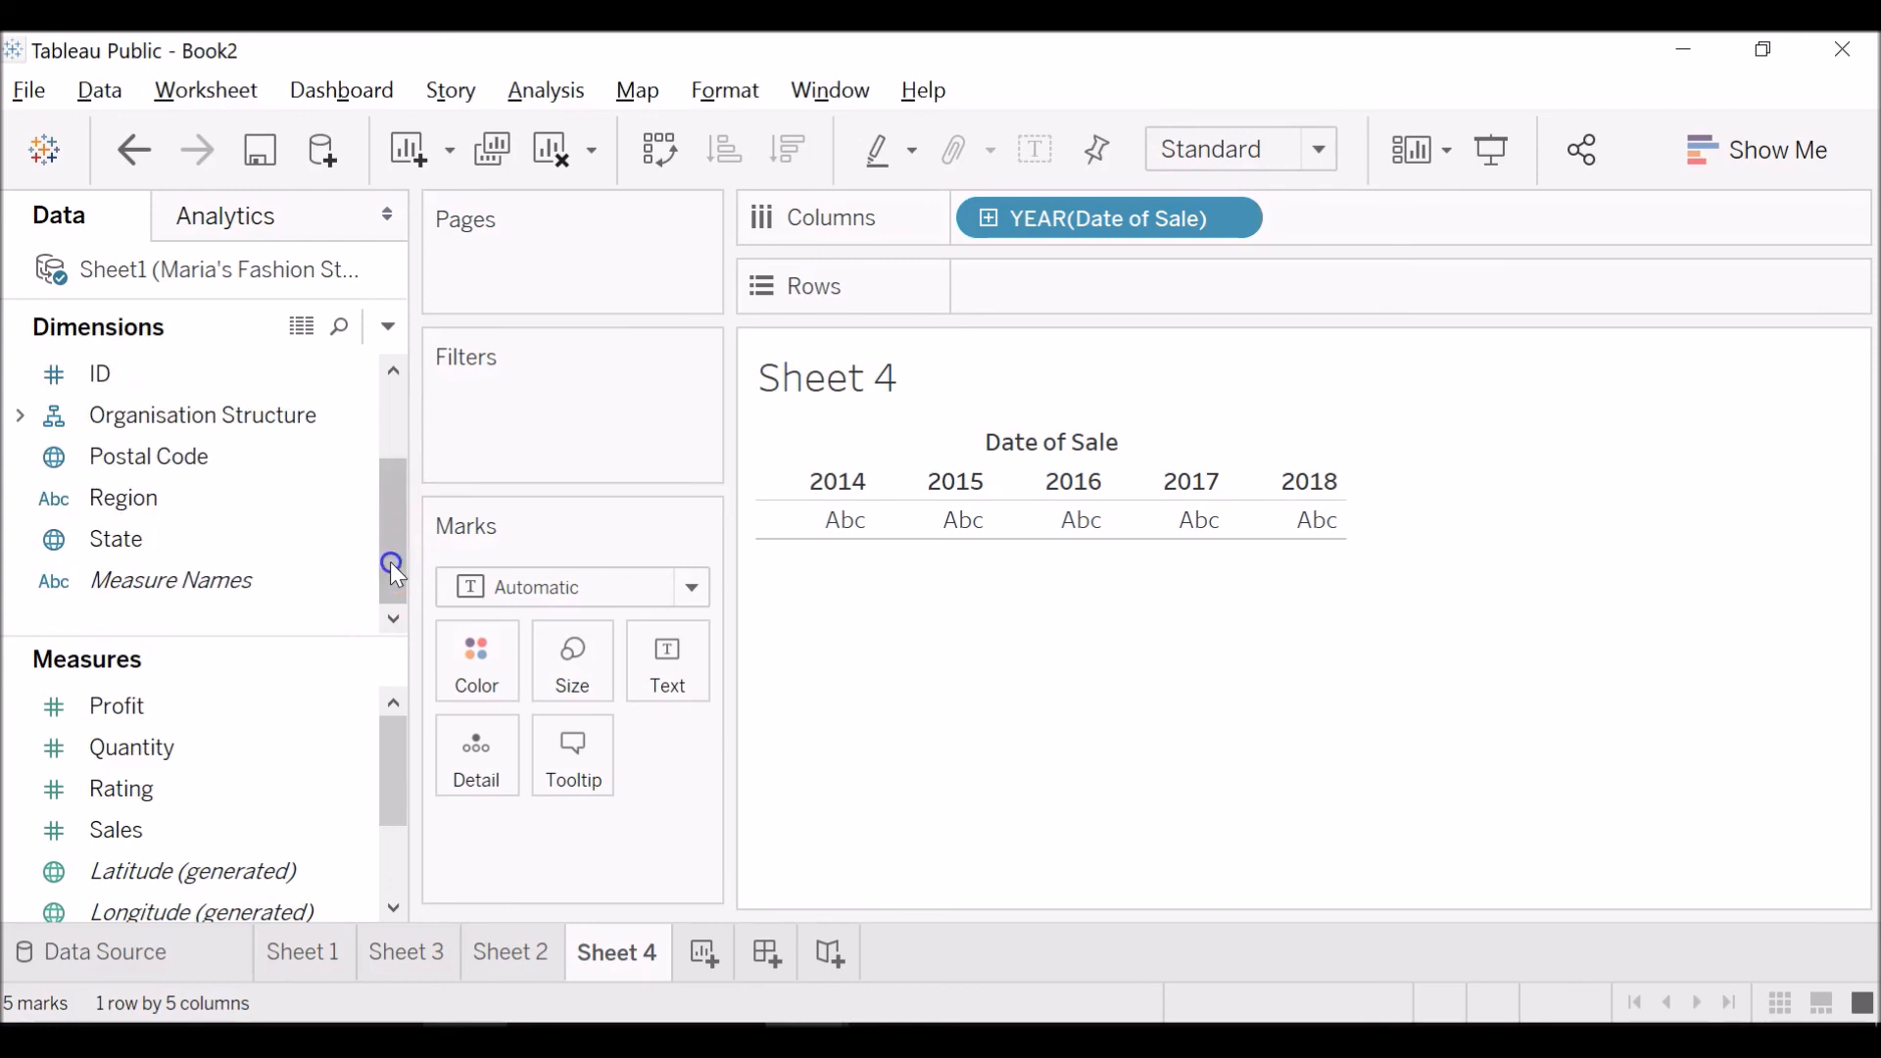
{"action": "left_click_drag", "start_coordinate": [390, 561], "coordinate": [415, 419]}
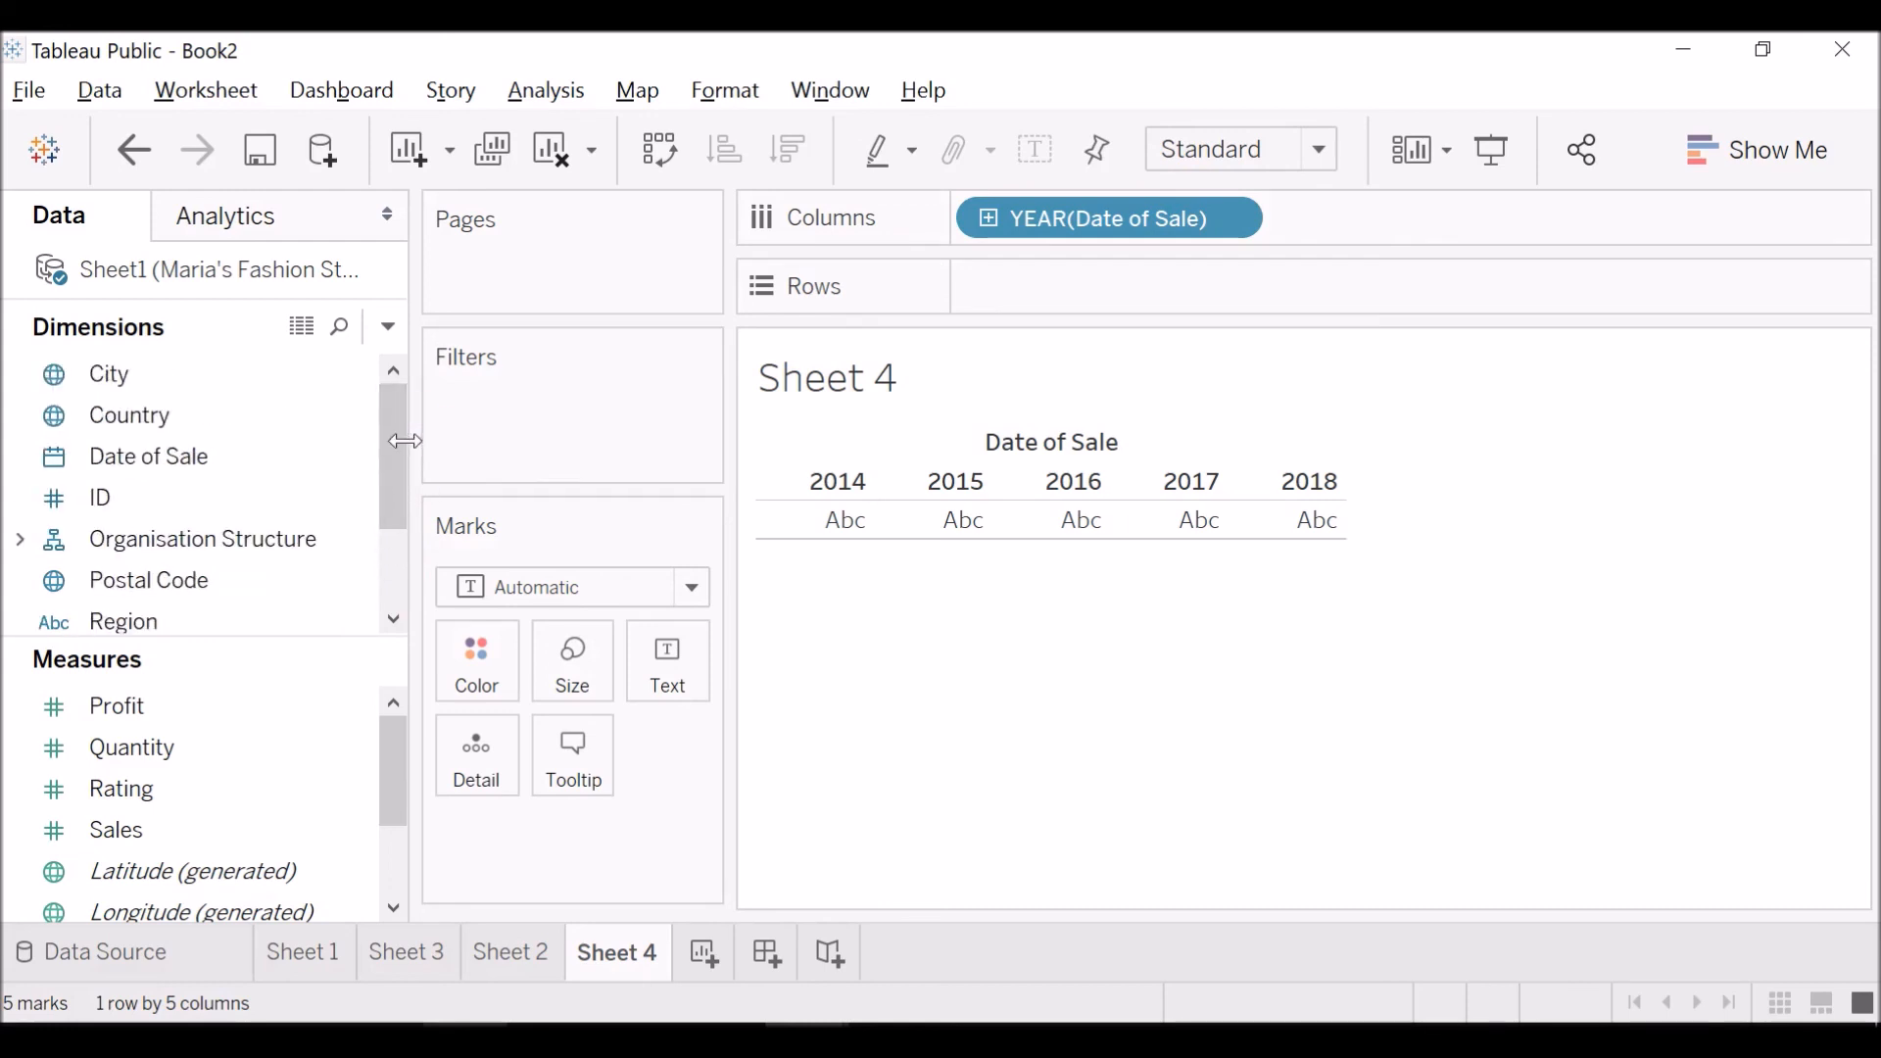
{"action": "left_click", "coordinate": [400, 441]}
{"action": "left_click_drag", "start_coordinate": [391, 450], "coordinate": [396, 508]}
{"action": "left_click", "coordinate": [19, 473]}
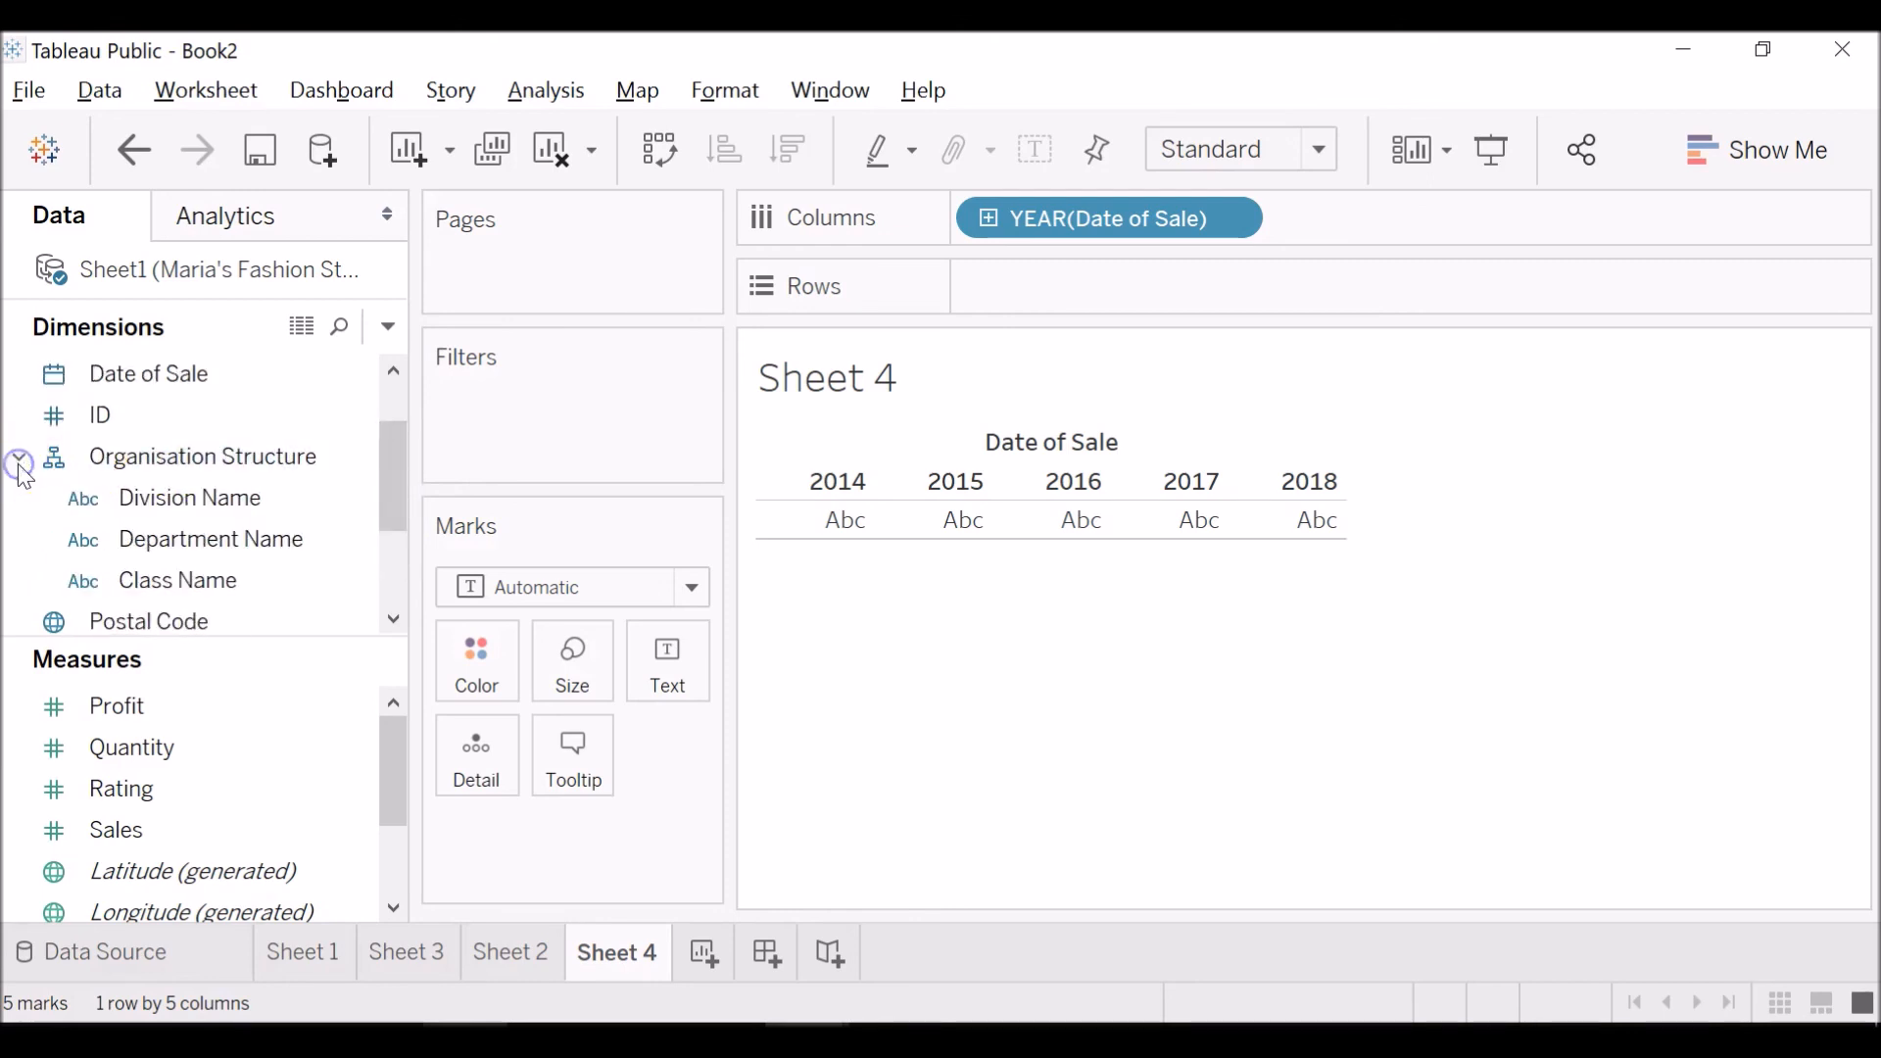
Place Department Name on the Rows of Sheet 4 and color the marks by Sales.
{"action": "left_click", "coordinate": [149, 534]}
{"action": "left_click_drag", "start_coordinate": [160, 551], "coordinate": [1091, 302]}
{"action": "left_click", "coordinate": [361, 744]}
{"action": "left_click", "coordinate": [254, 792]}
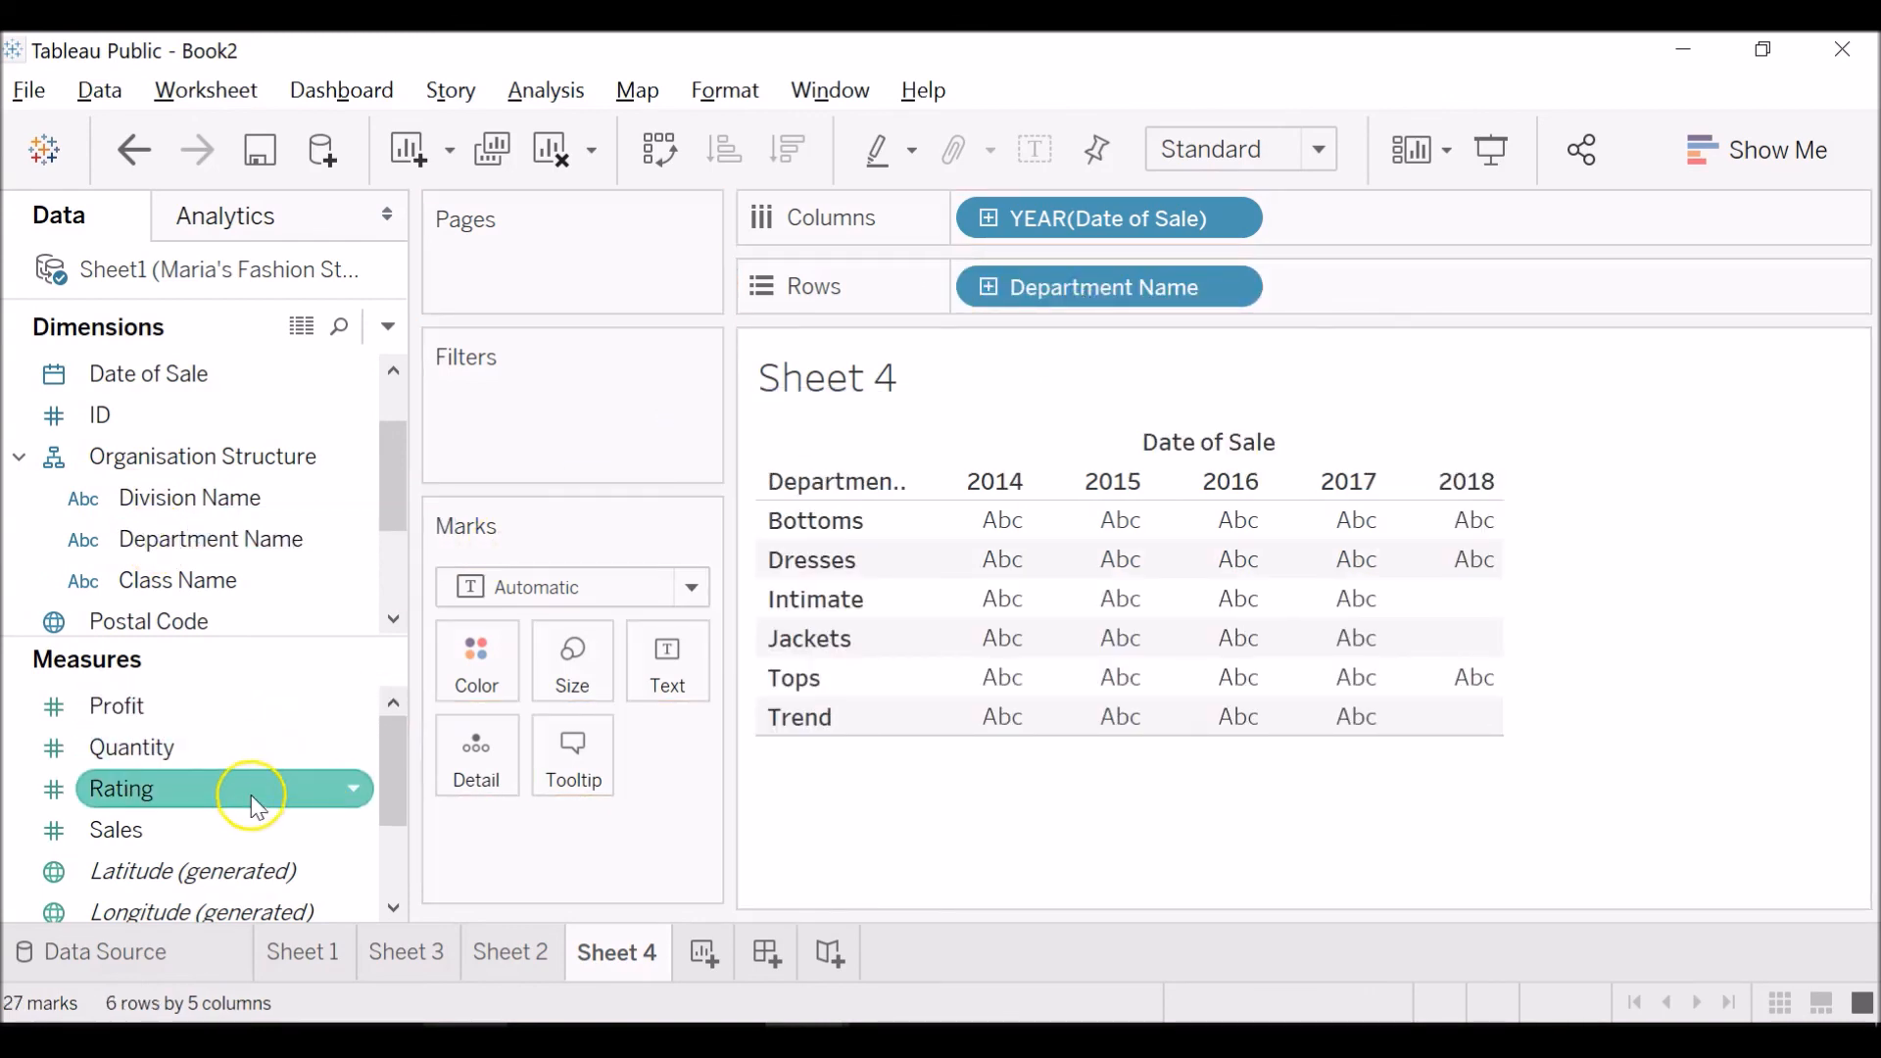
{"action": "left_click", "coordinate": [265, 743]}
{"action": "left_click", "coordinate": [256, 713]}
{"action": "left_click", "coordinate": [251, 783]}
{"action": "left_click", "coordinate": [258, 835]}
{"action": "left_click_drag", "start_coordinate": [259, 843], "coordinate": [477, 664]}
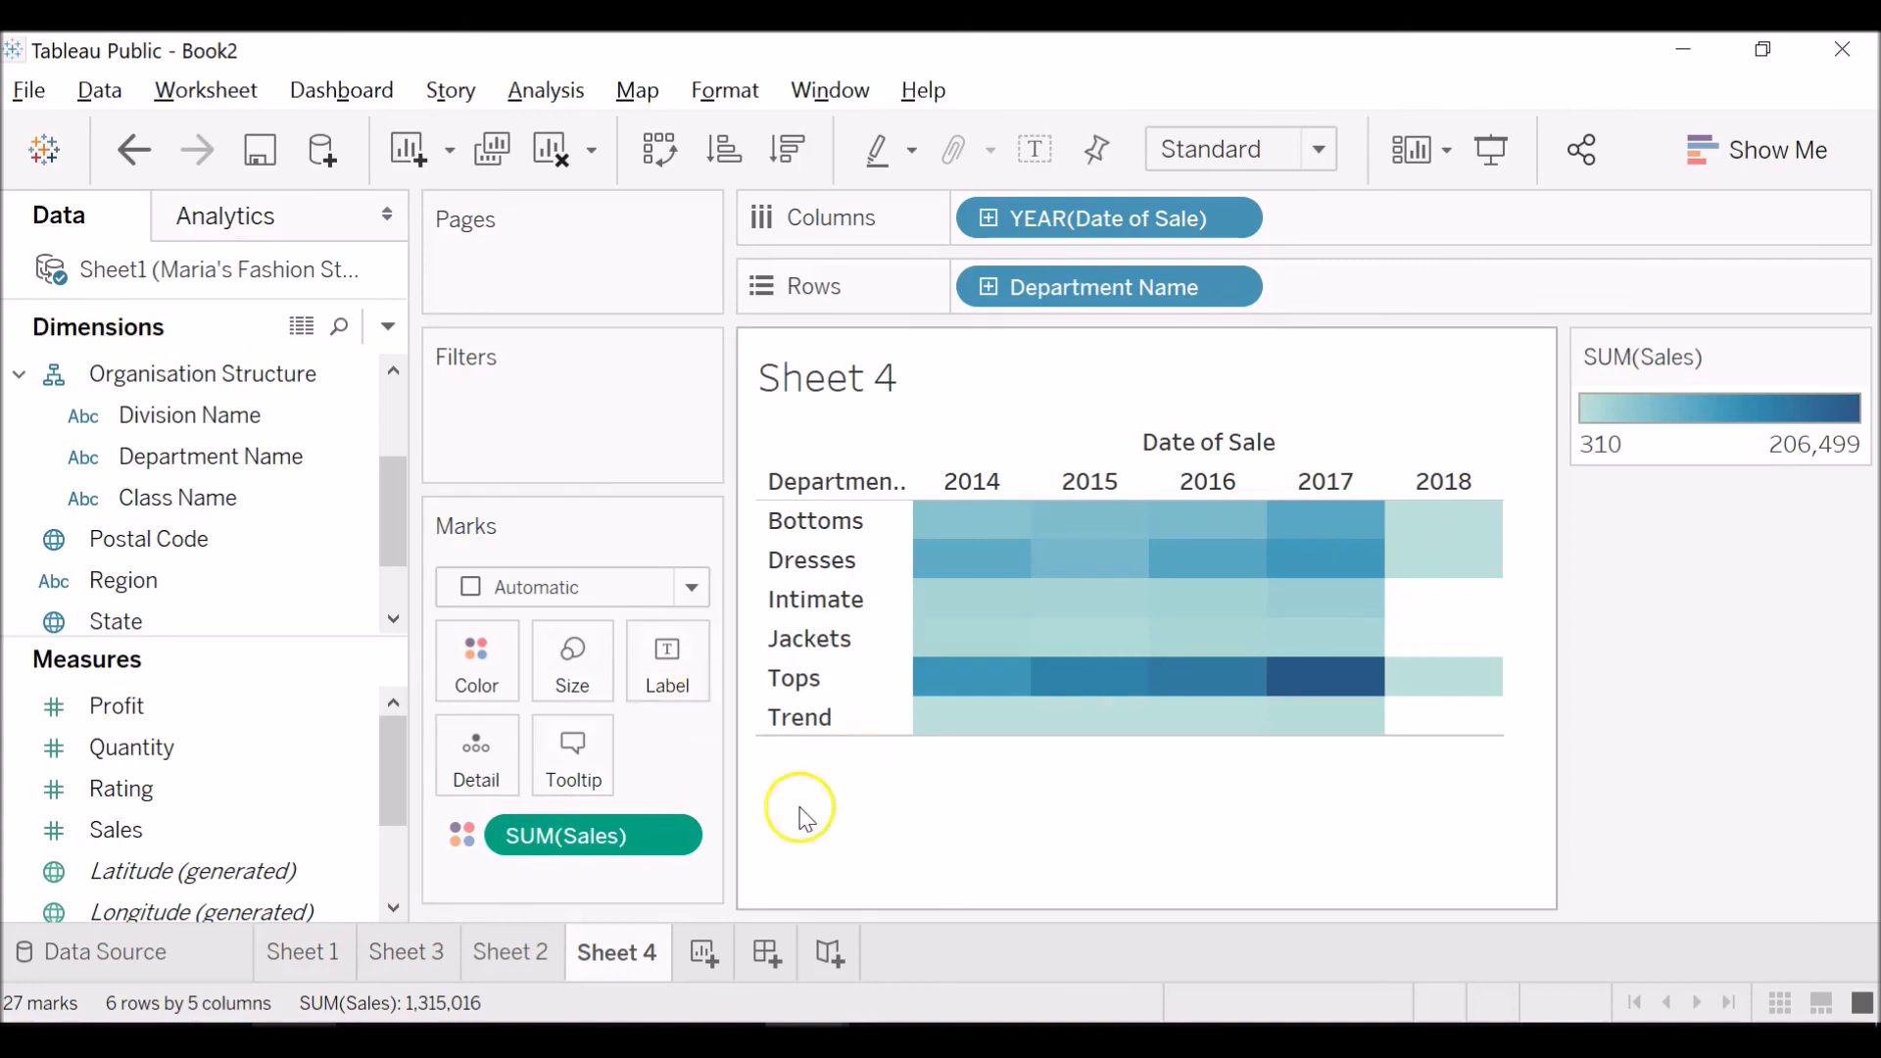
Create a new worksheet and place Date of Sale on its Columns.
{"action": "left_click", "coordinate": [707, 972]}
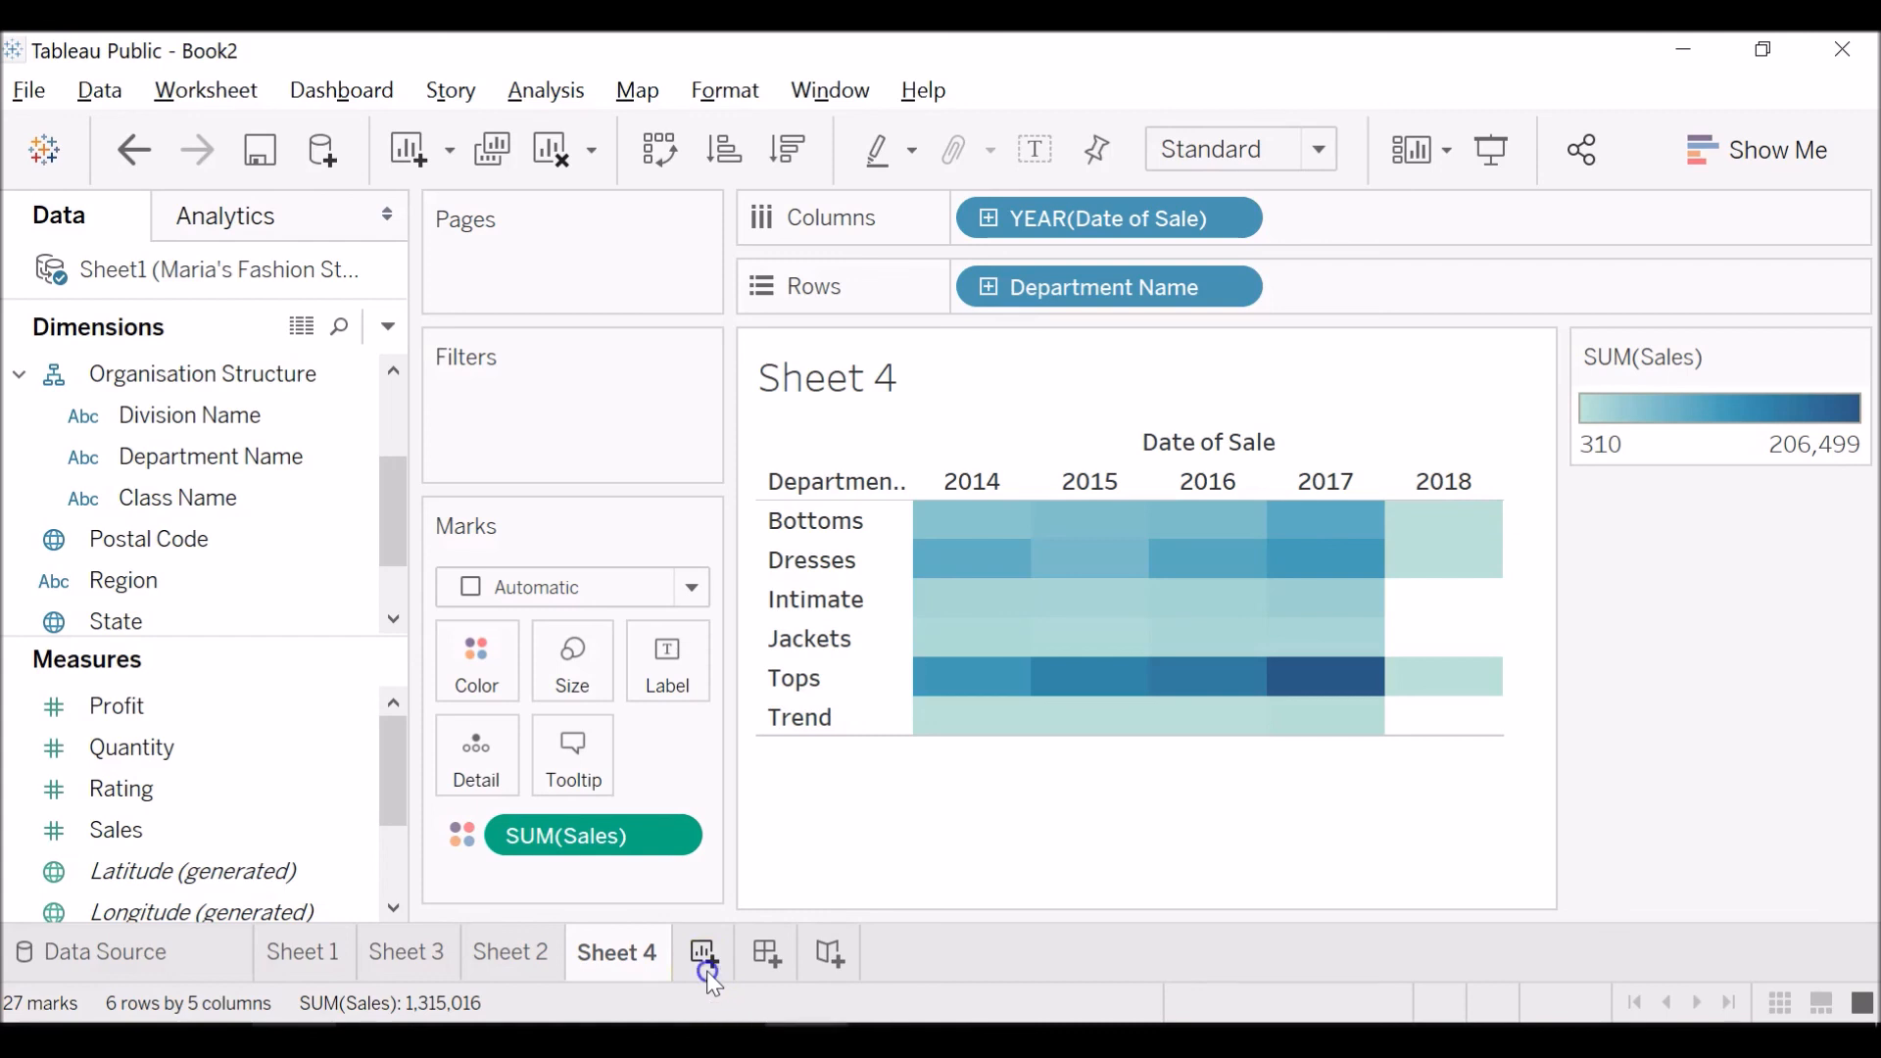
{"action": "left_click", "coordinate": [943, 544]}
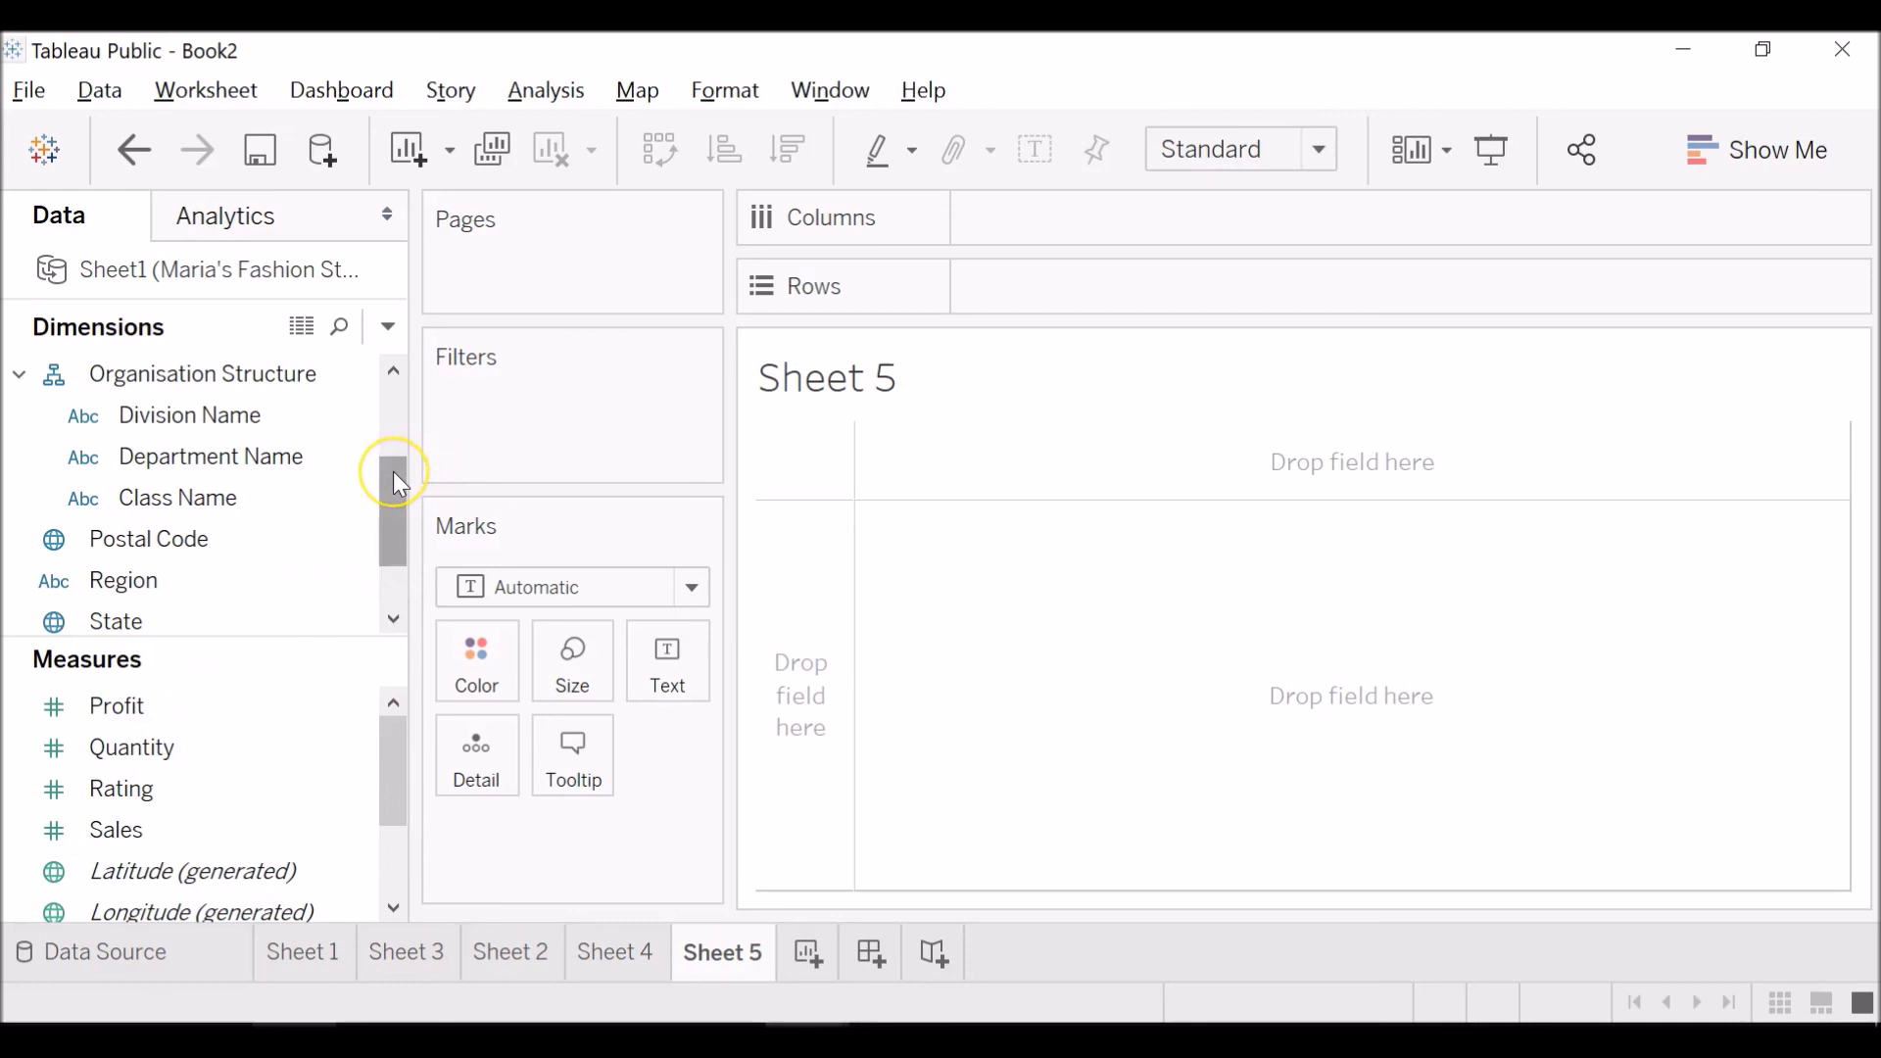
{"action": "left_click_drag", "start_coordinate": [393, 475], "coordinate": [382, 396]}
{"action": "left_click_drag", "start_coordinate": [189, 455], "coordinate": [1075, 208]}
Color the Sheet 5 marks by Division Name and place Sales on Rows to plot sales per year.
{"action": "left_click_drag", "start_coordinate": [395, 471], "coordinate": [395, 514]}
{"action": "left_click_drag", "start_coordinate": [265, 462], "coordinate": [476, 676]}
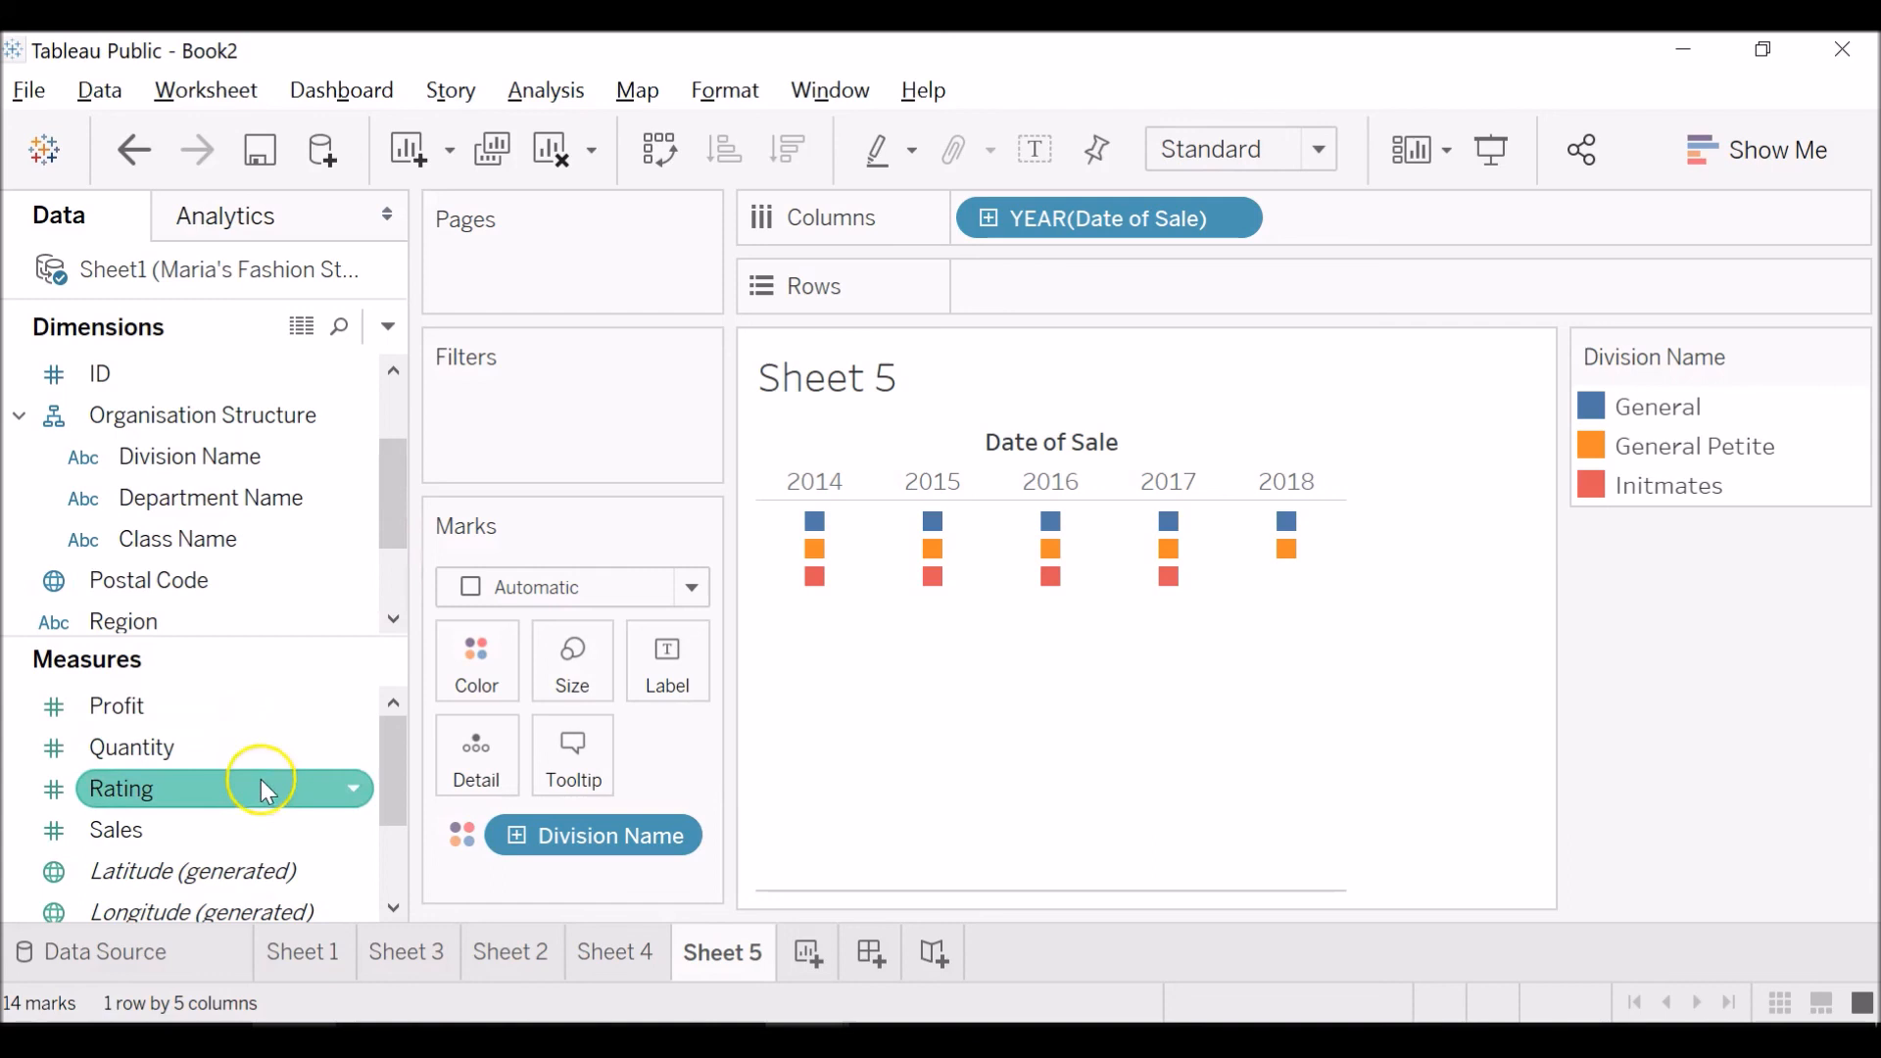
{"action": "left_click_drag", "start_coordinate": [263, 815], "coordinate": [1121, 285]}
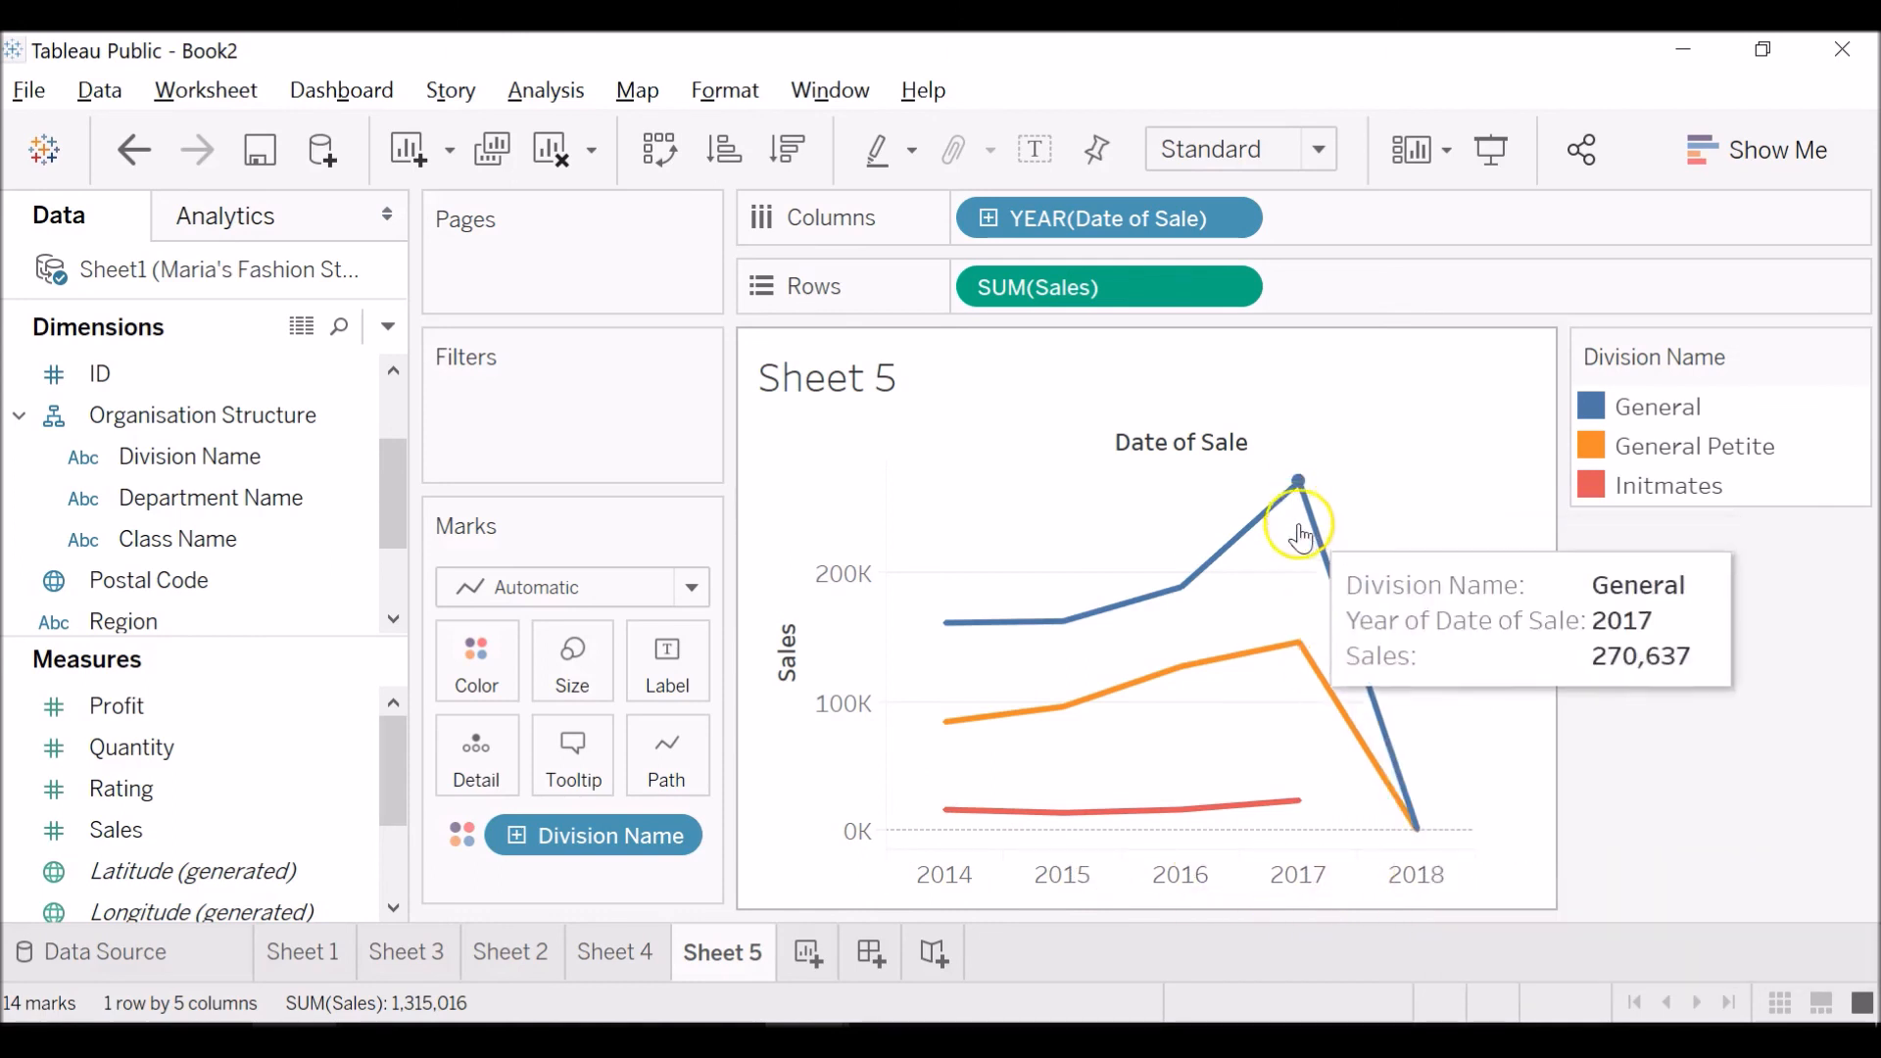
Examine the yearly sales points of each division on the Sheet 5 line chart, especially 2017 and 2018.
{"action": "mouse_move", "coordinate": [1398, 749]}
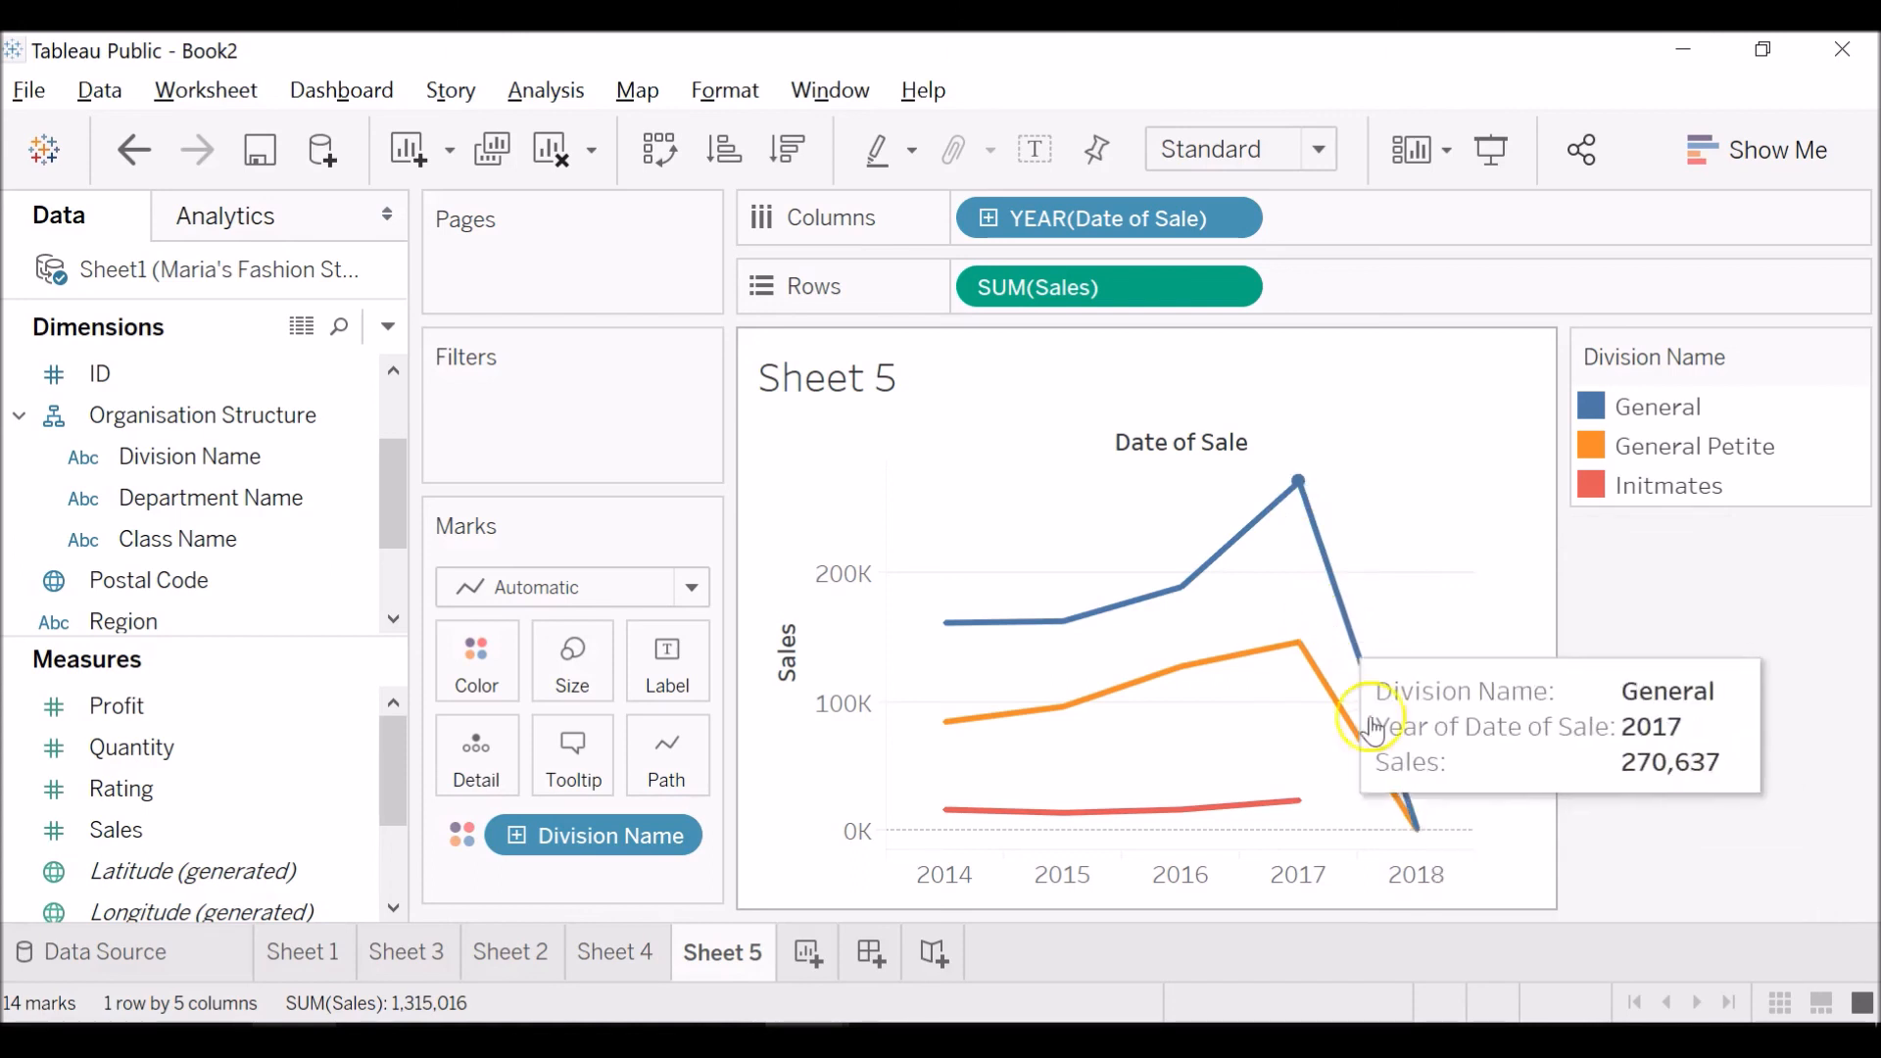
{"action": "mouse_move", "coordinate": [1078, 620]}
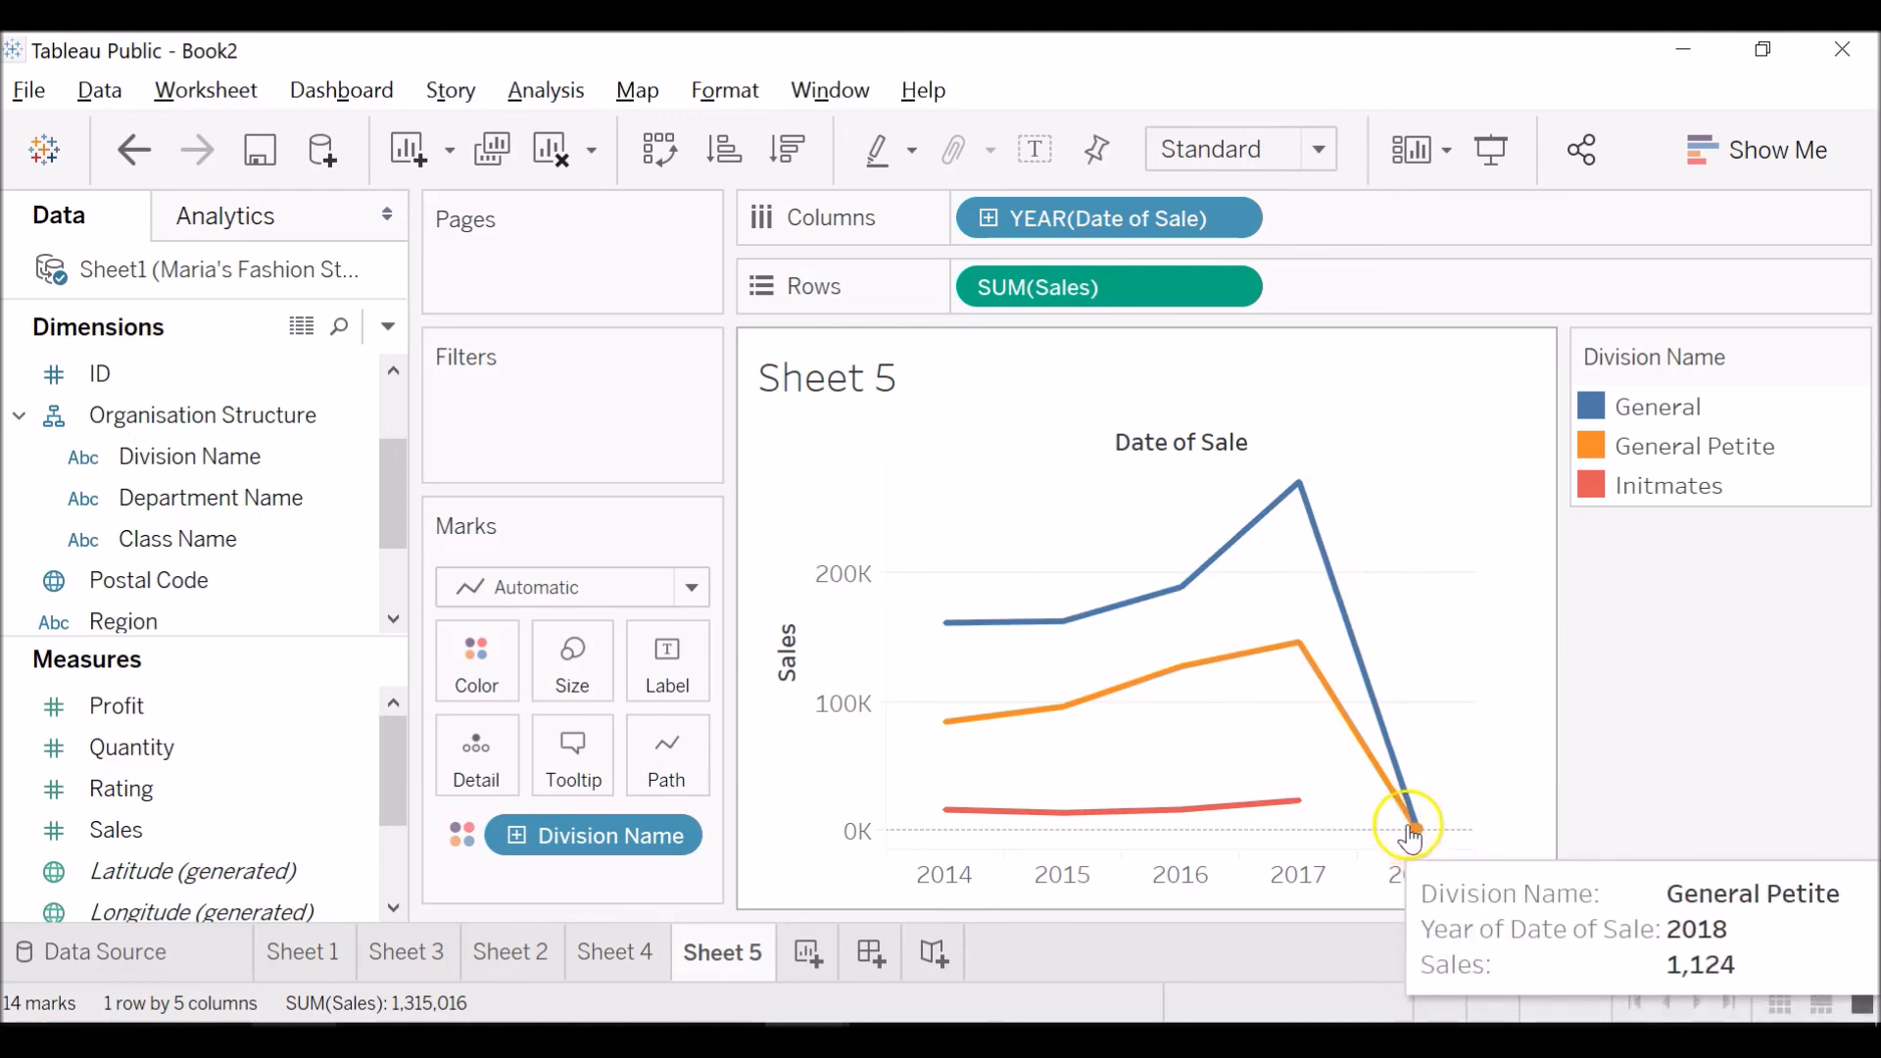
{"action": "mouse_move", "coordinate": [1311, 699]}
{"action": "mouse_move", "coordinate": [1393, 813]}
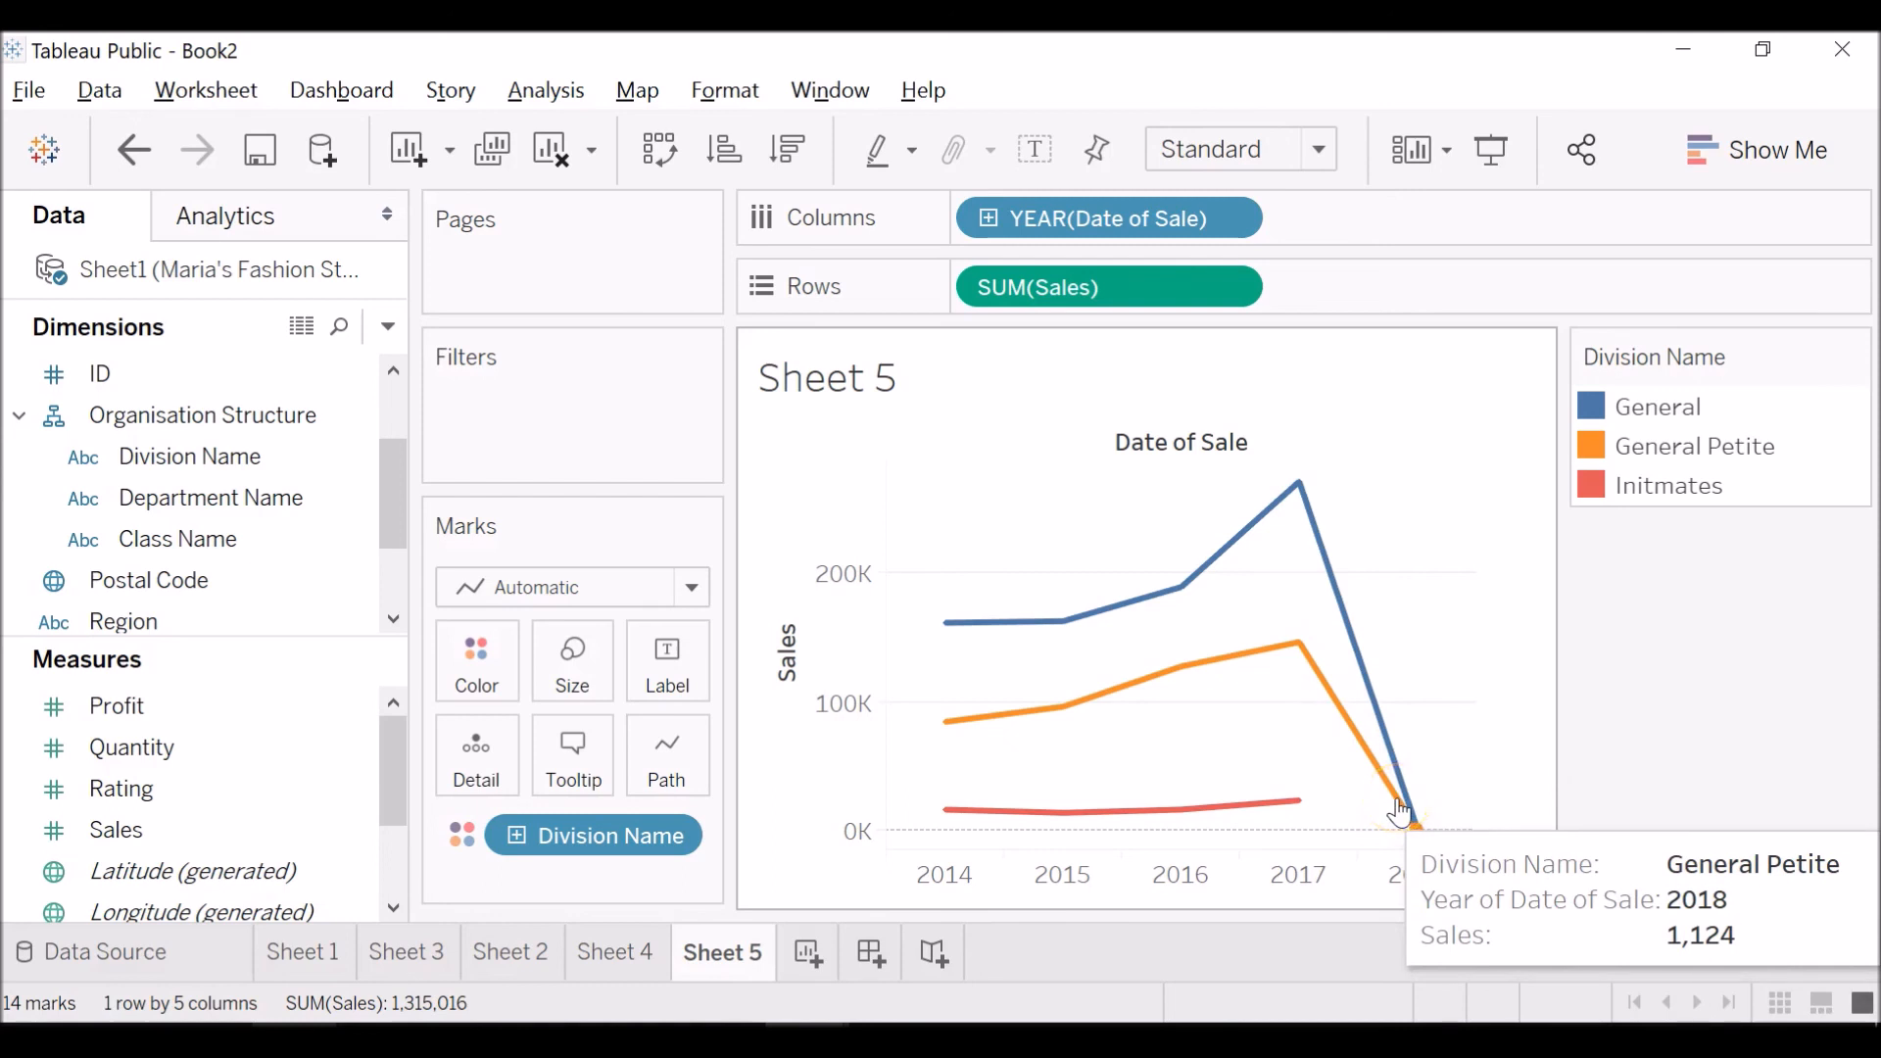
{"action": "left_click", "coordinate": [1303, 698]}
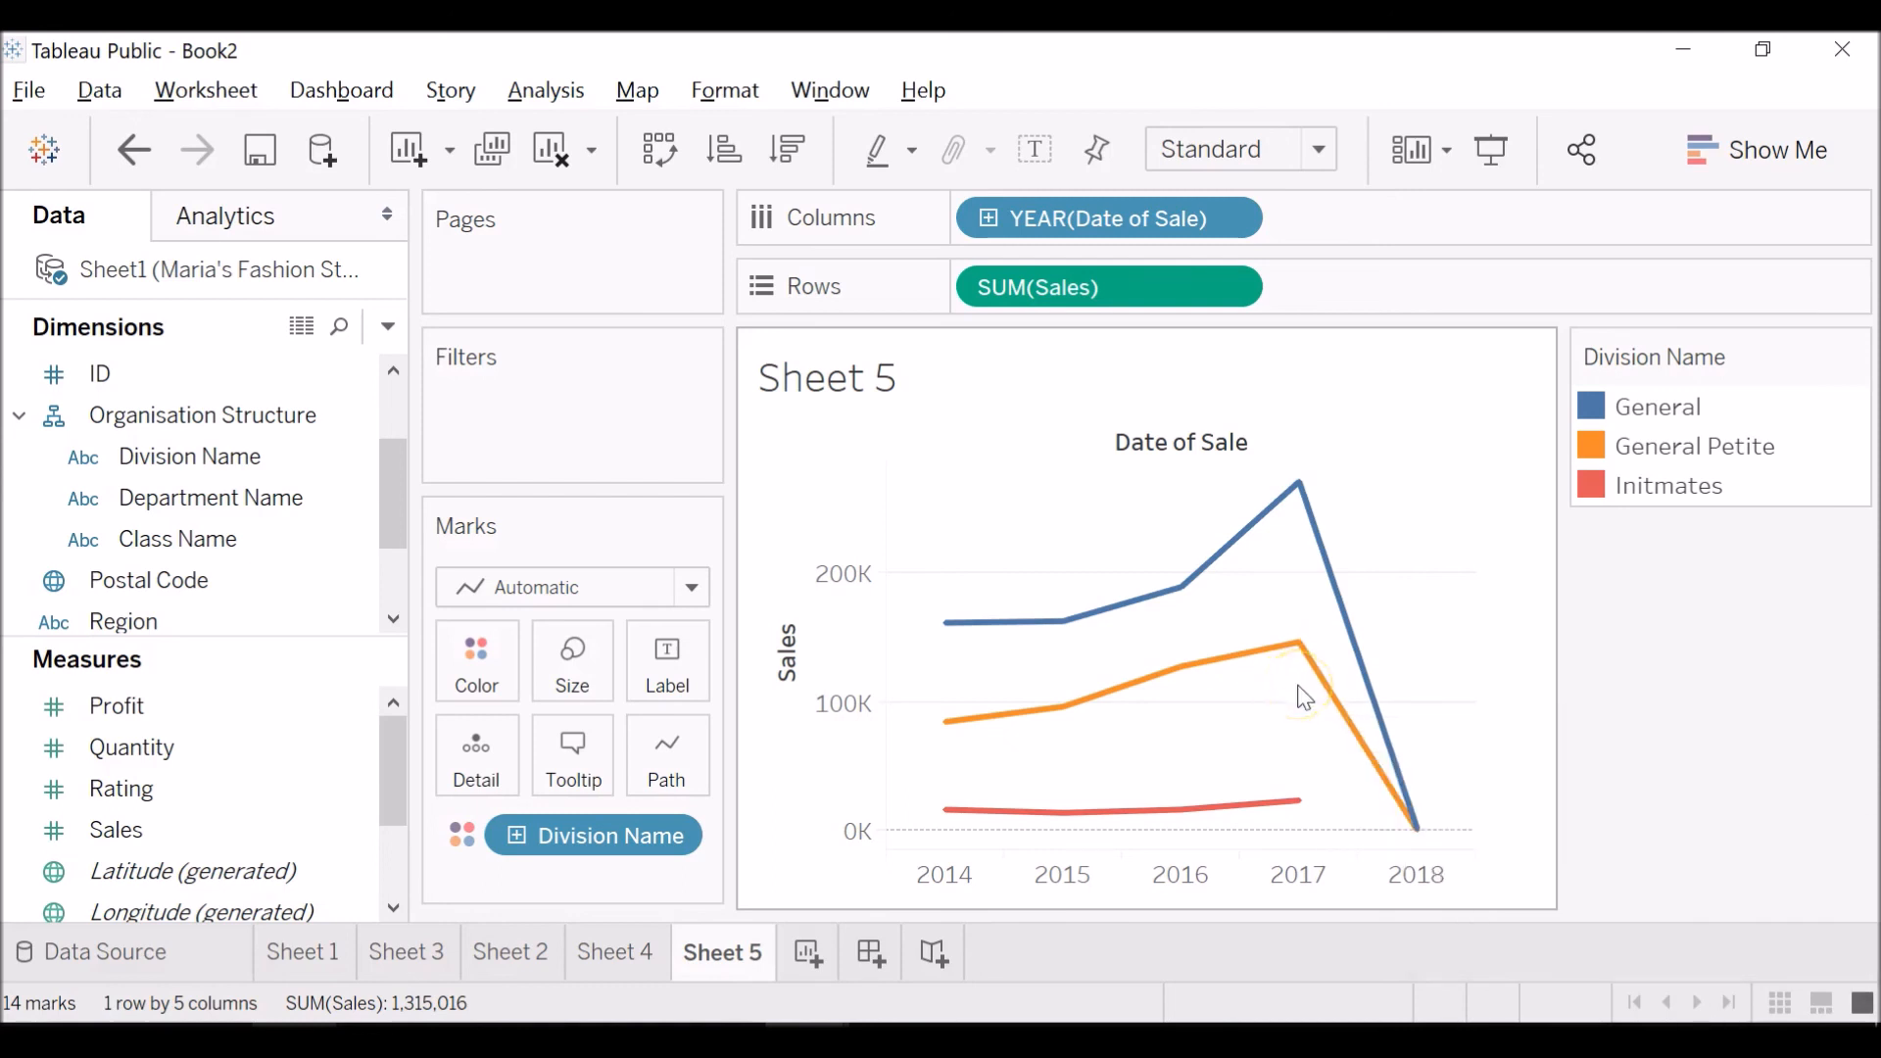
{"action": "mouse_move", "coordinate": [1391, 807]}
{"action": "mouse_move", "coordinate": [1317, 662]}
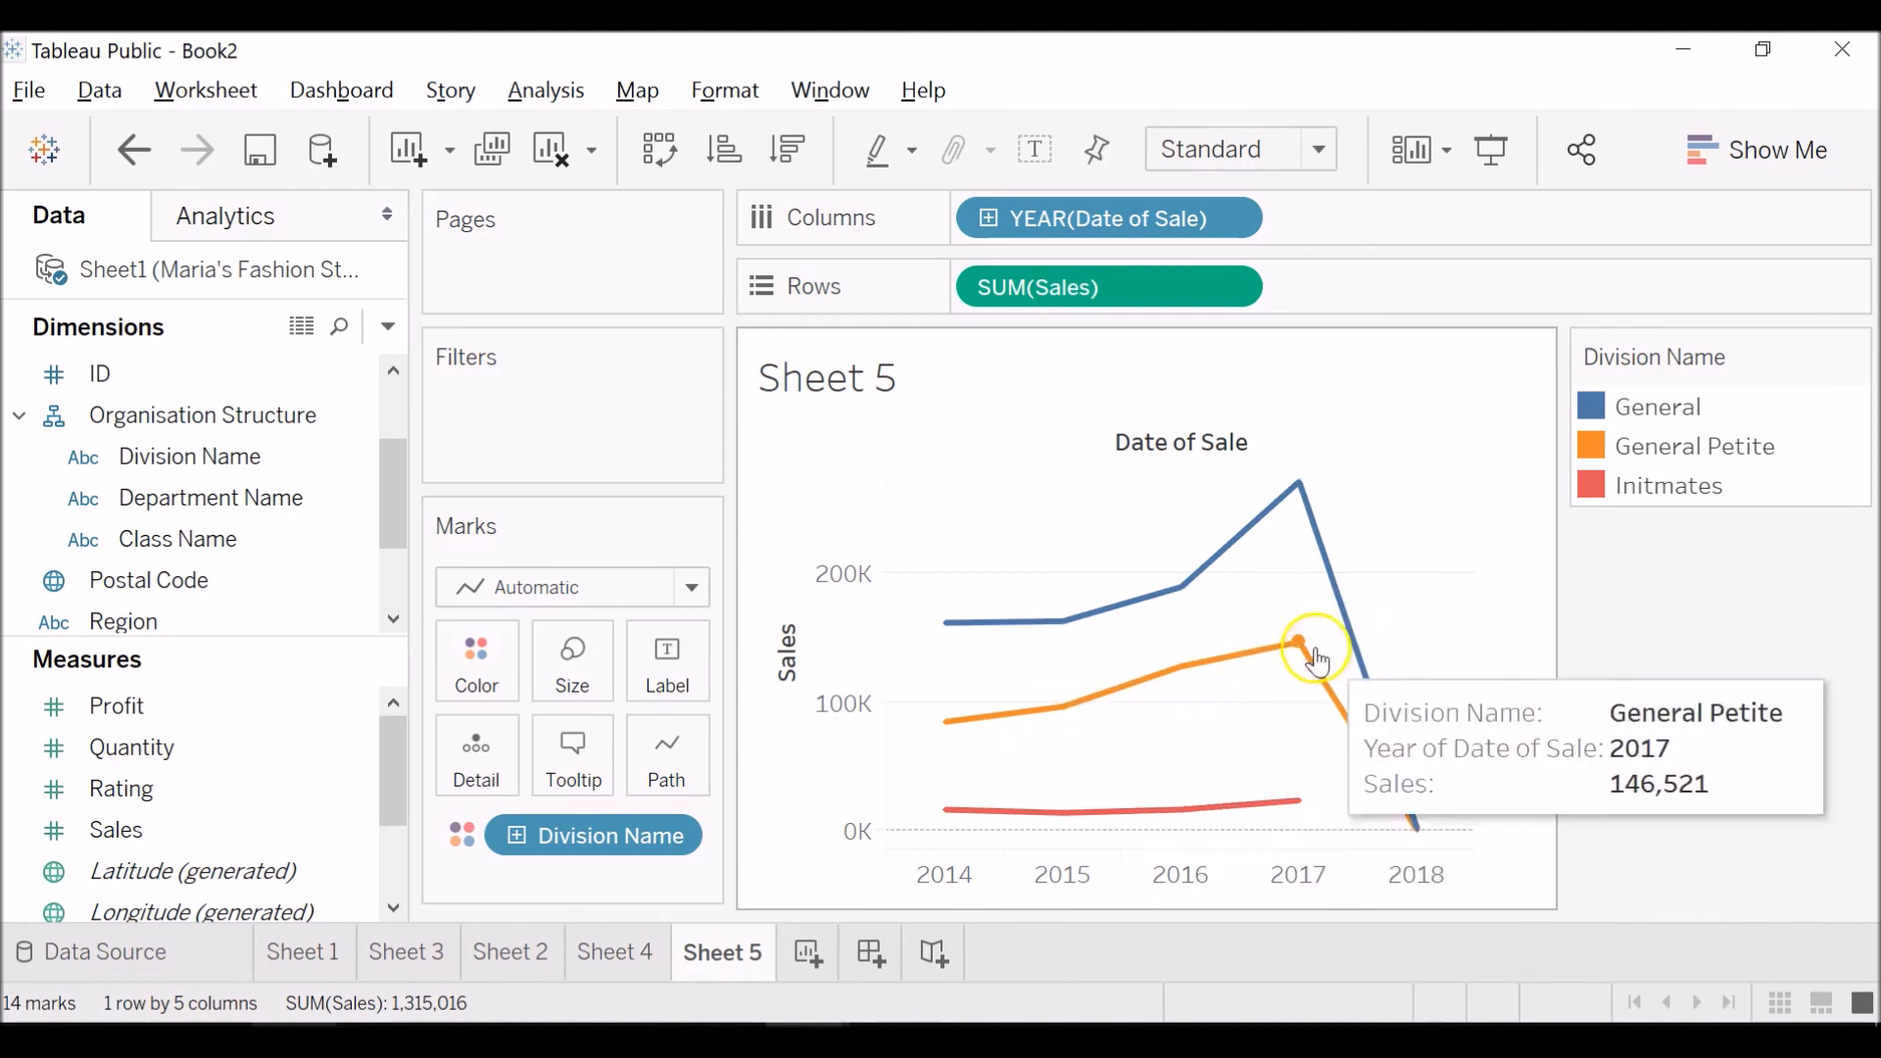
{"action": "mouse_move", "coordinate": [1158, 674]}
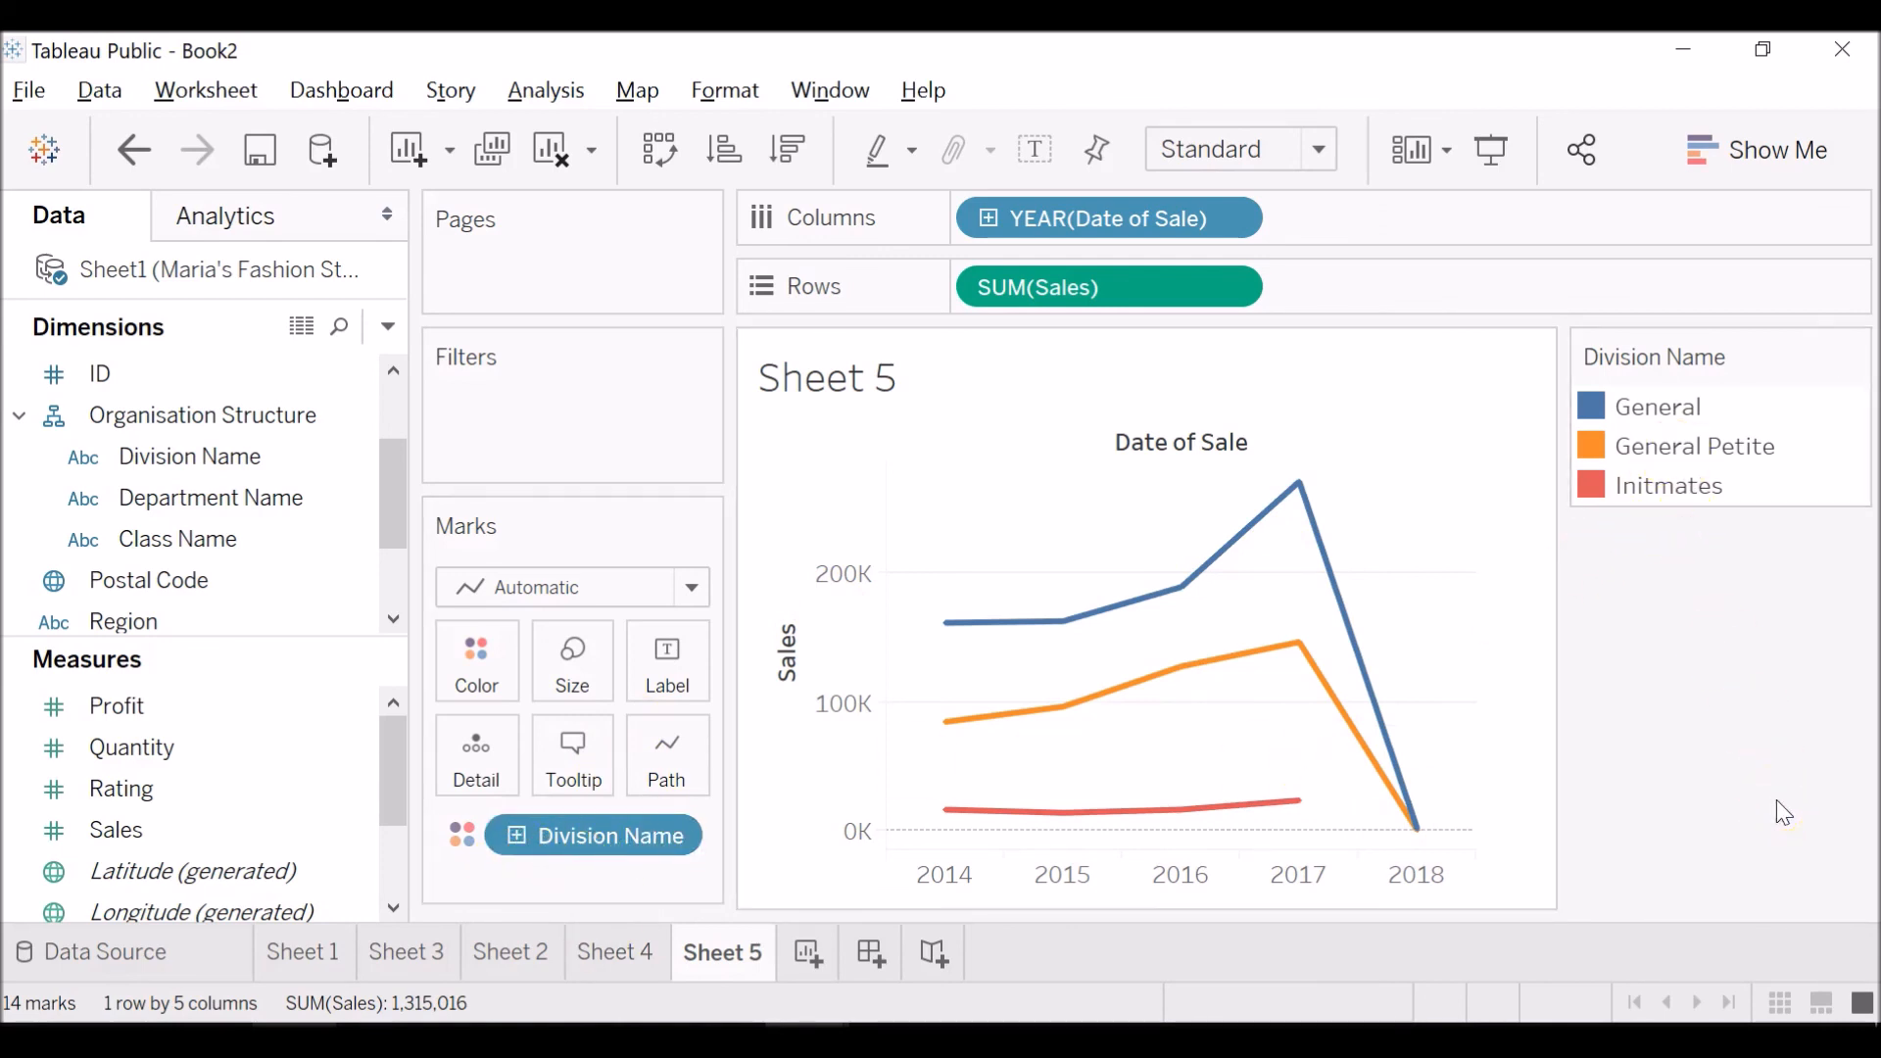
Compare the department table in Sheet 4 with the division sales trends in Sheet 5.
{"action": "left_click", "coordinate": [647, 953]}
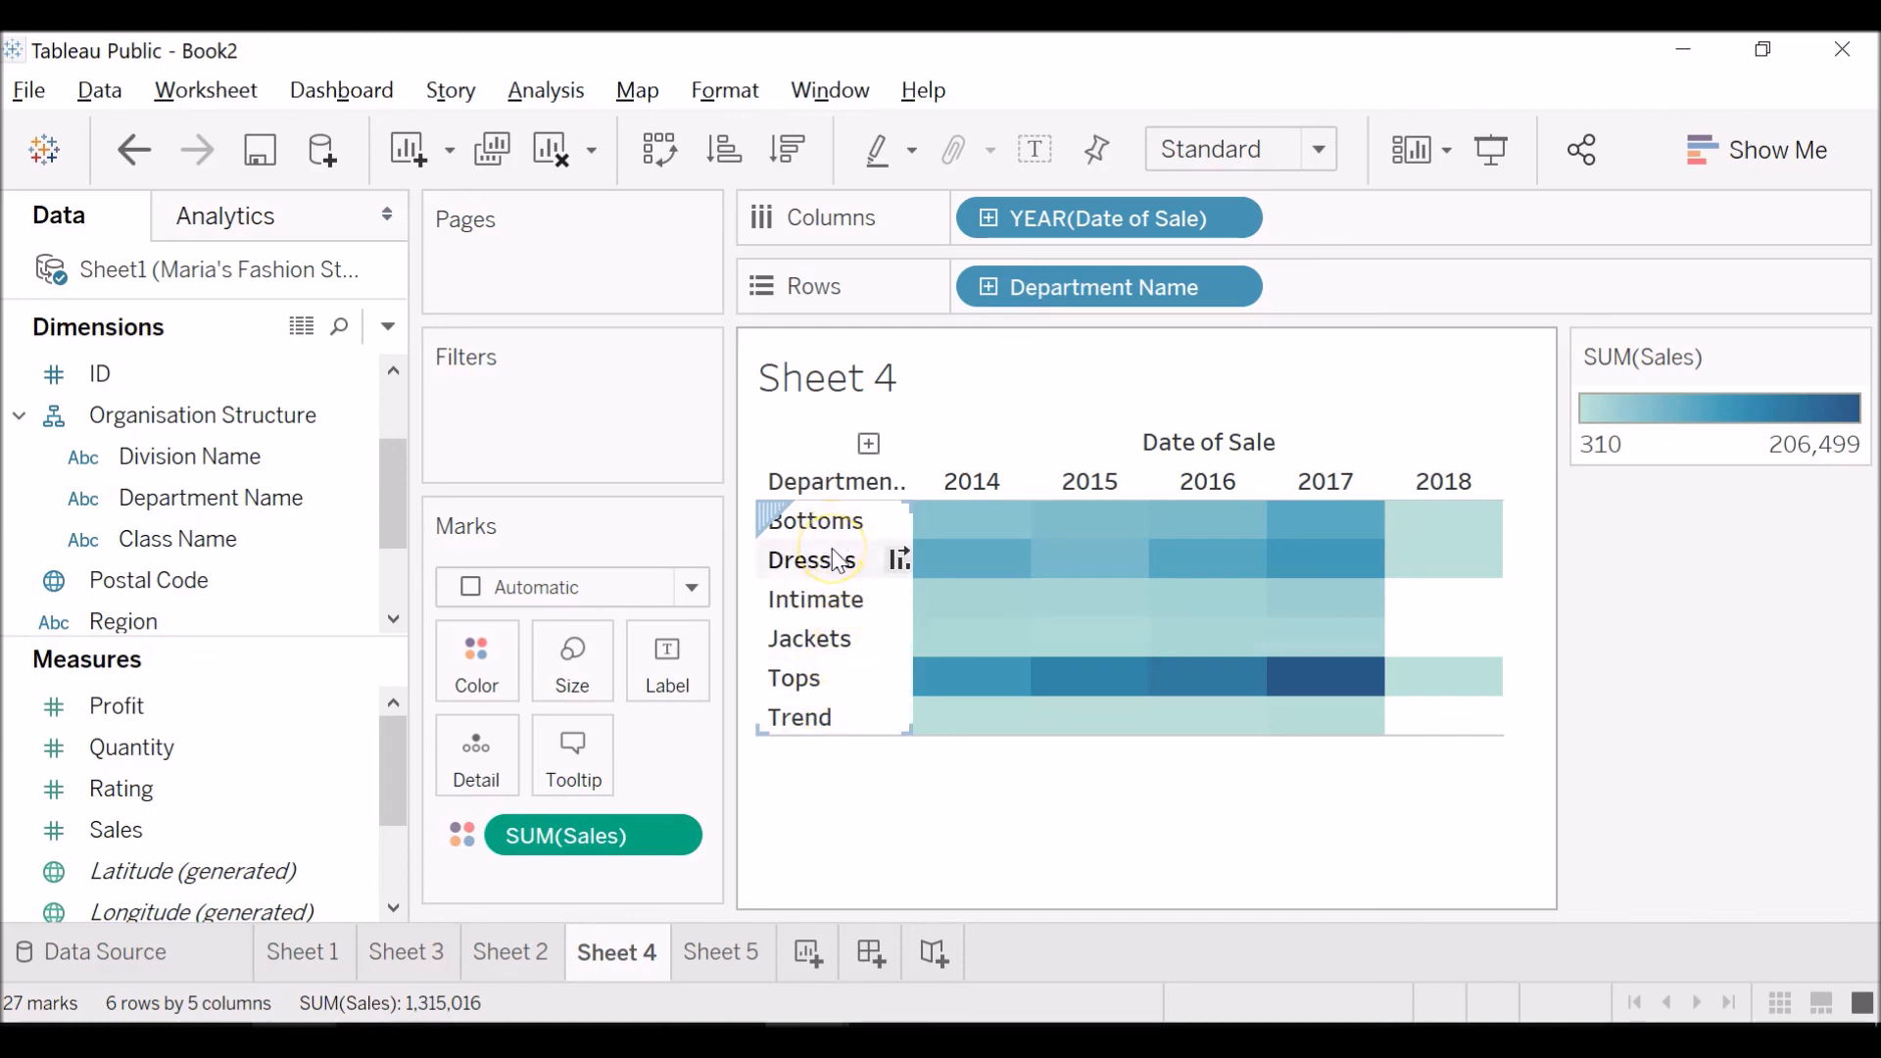
{"action": "left_click", "coordinate": [717, 952]}
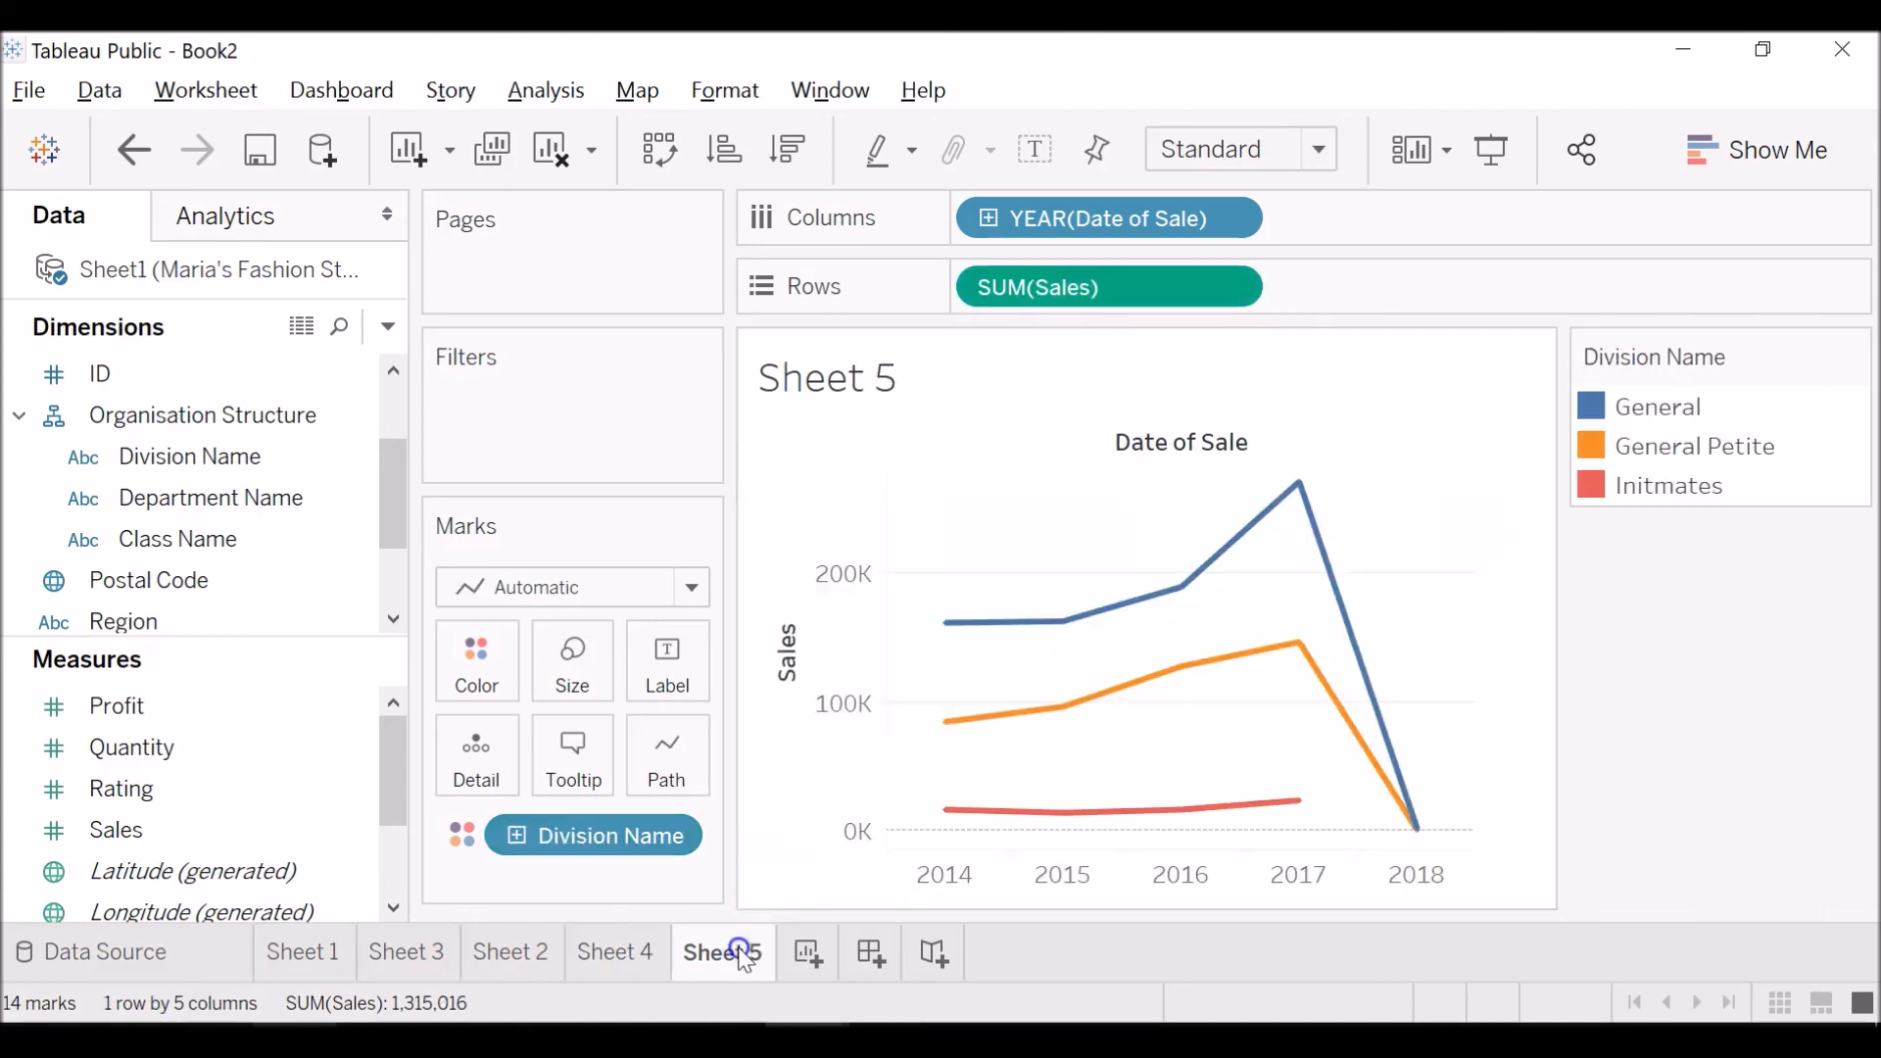
{"action": "mouse_move", "coordinate": [1227, 547]}
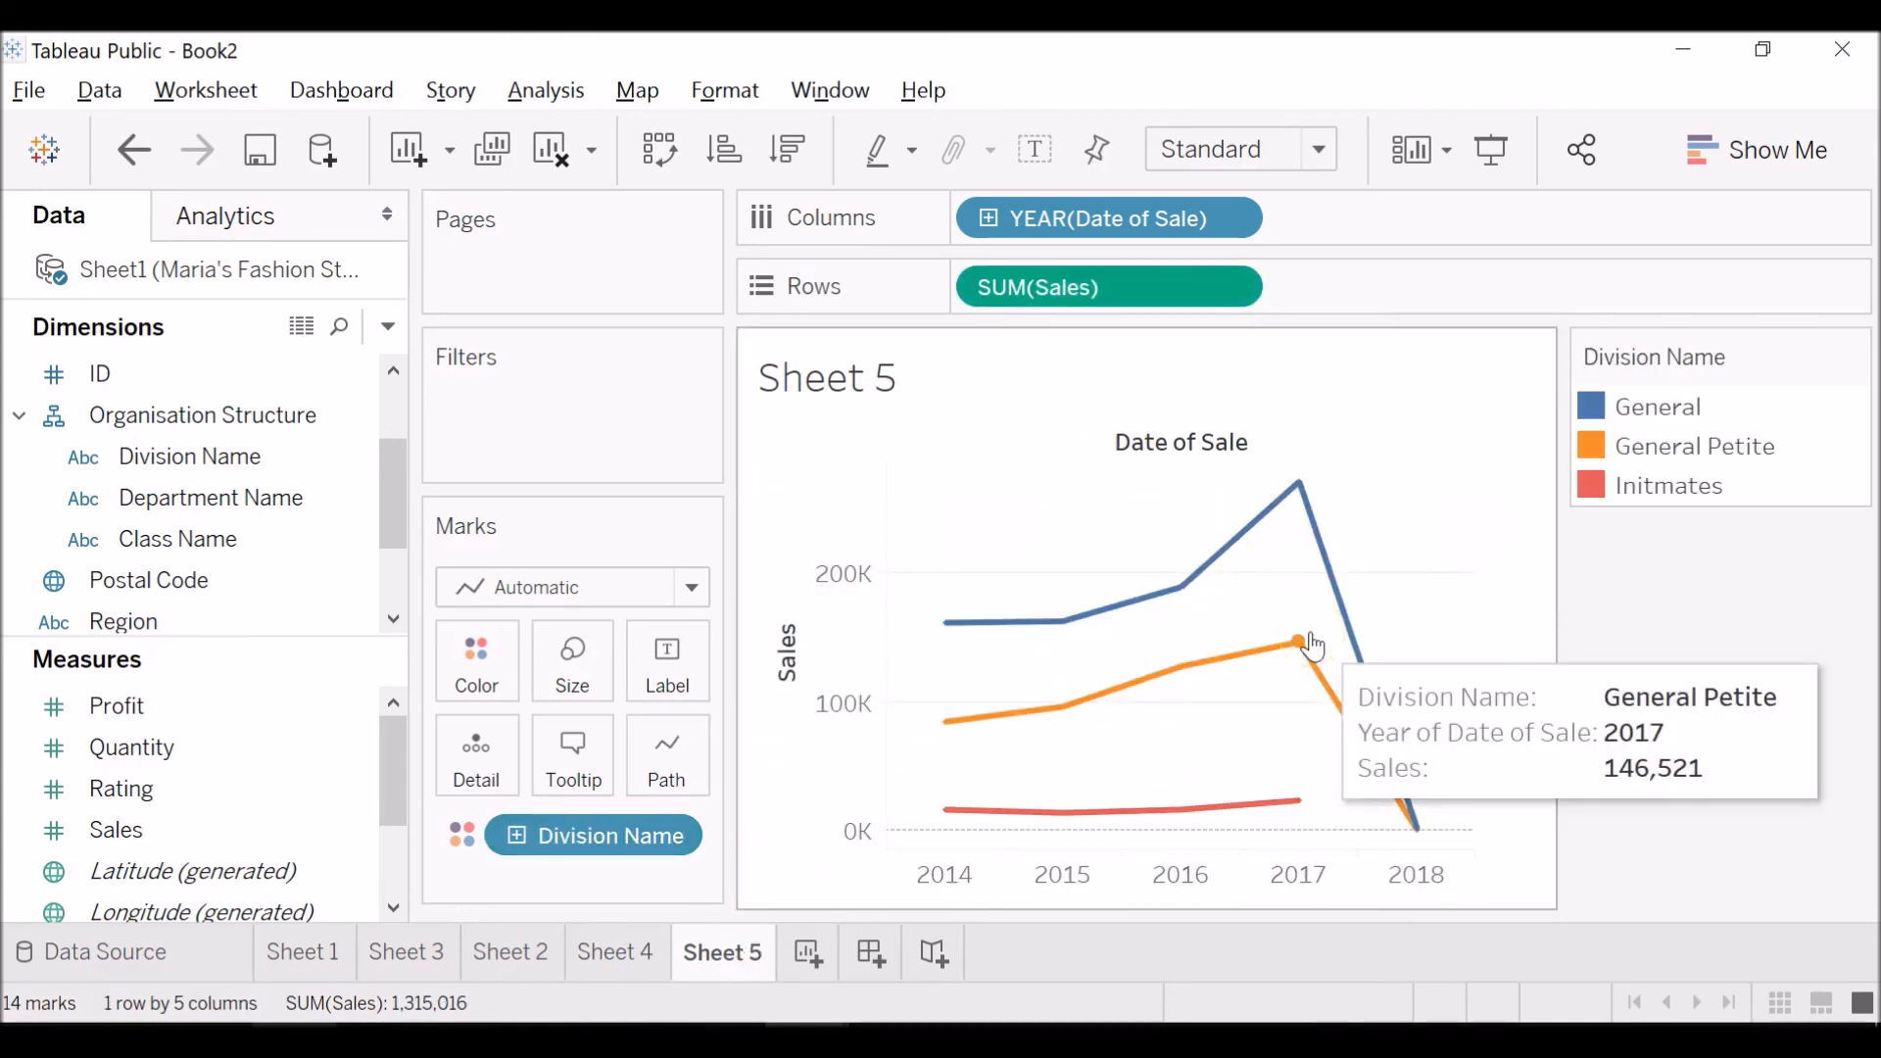
{"action": "mouse_move", "coordinate": [1310, 555]}
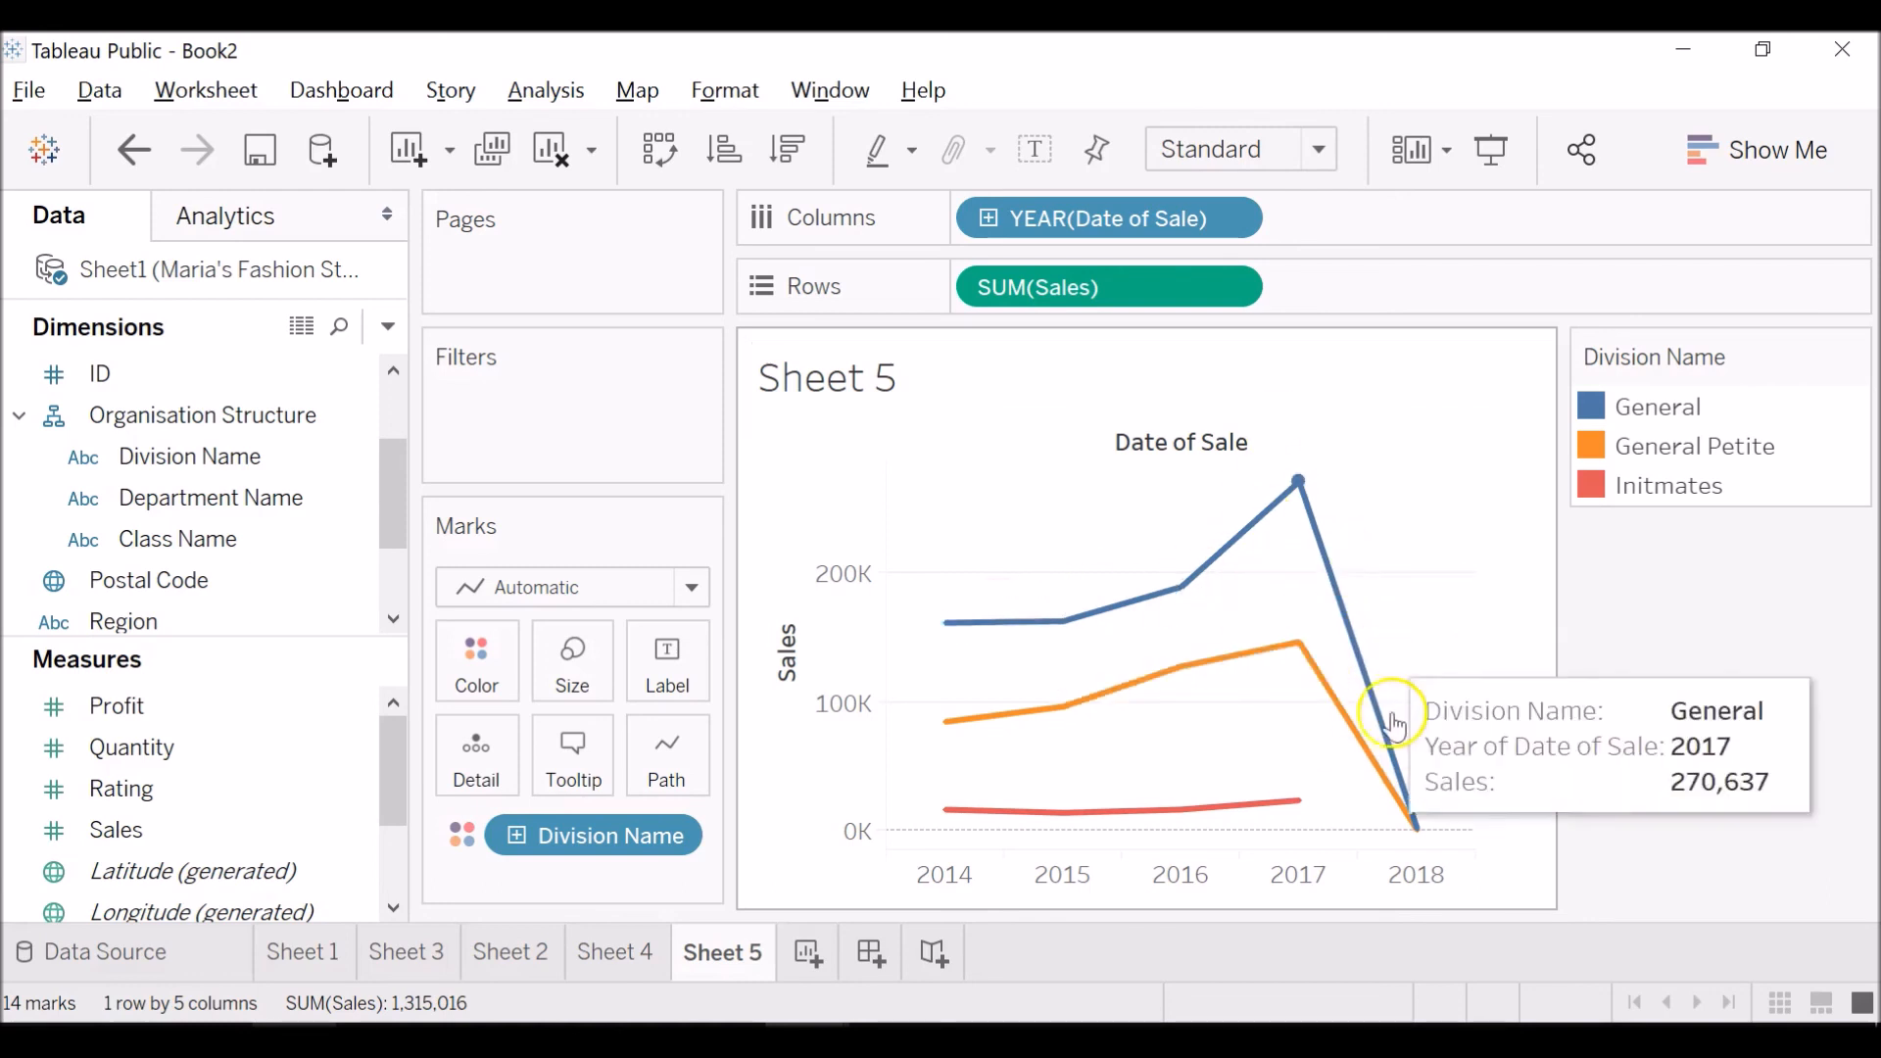
{"action": "mouse_move", "coordinate": [1235, 689]}
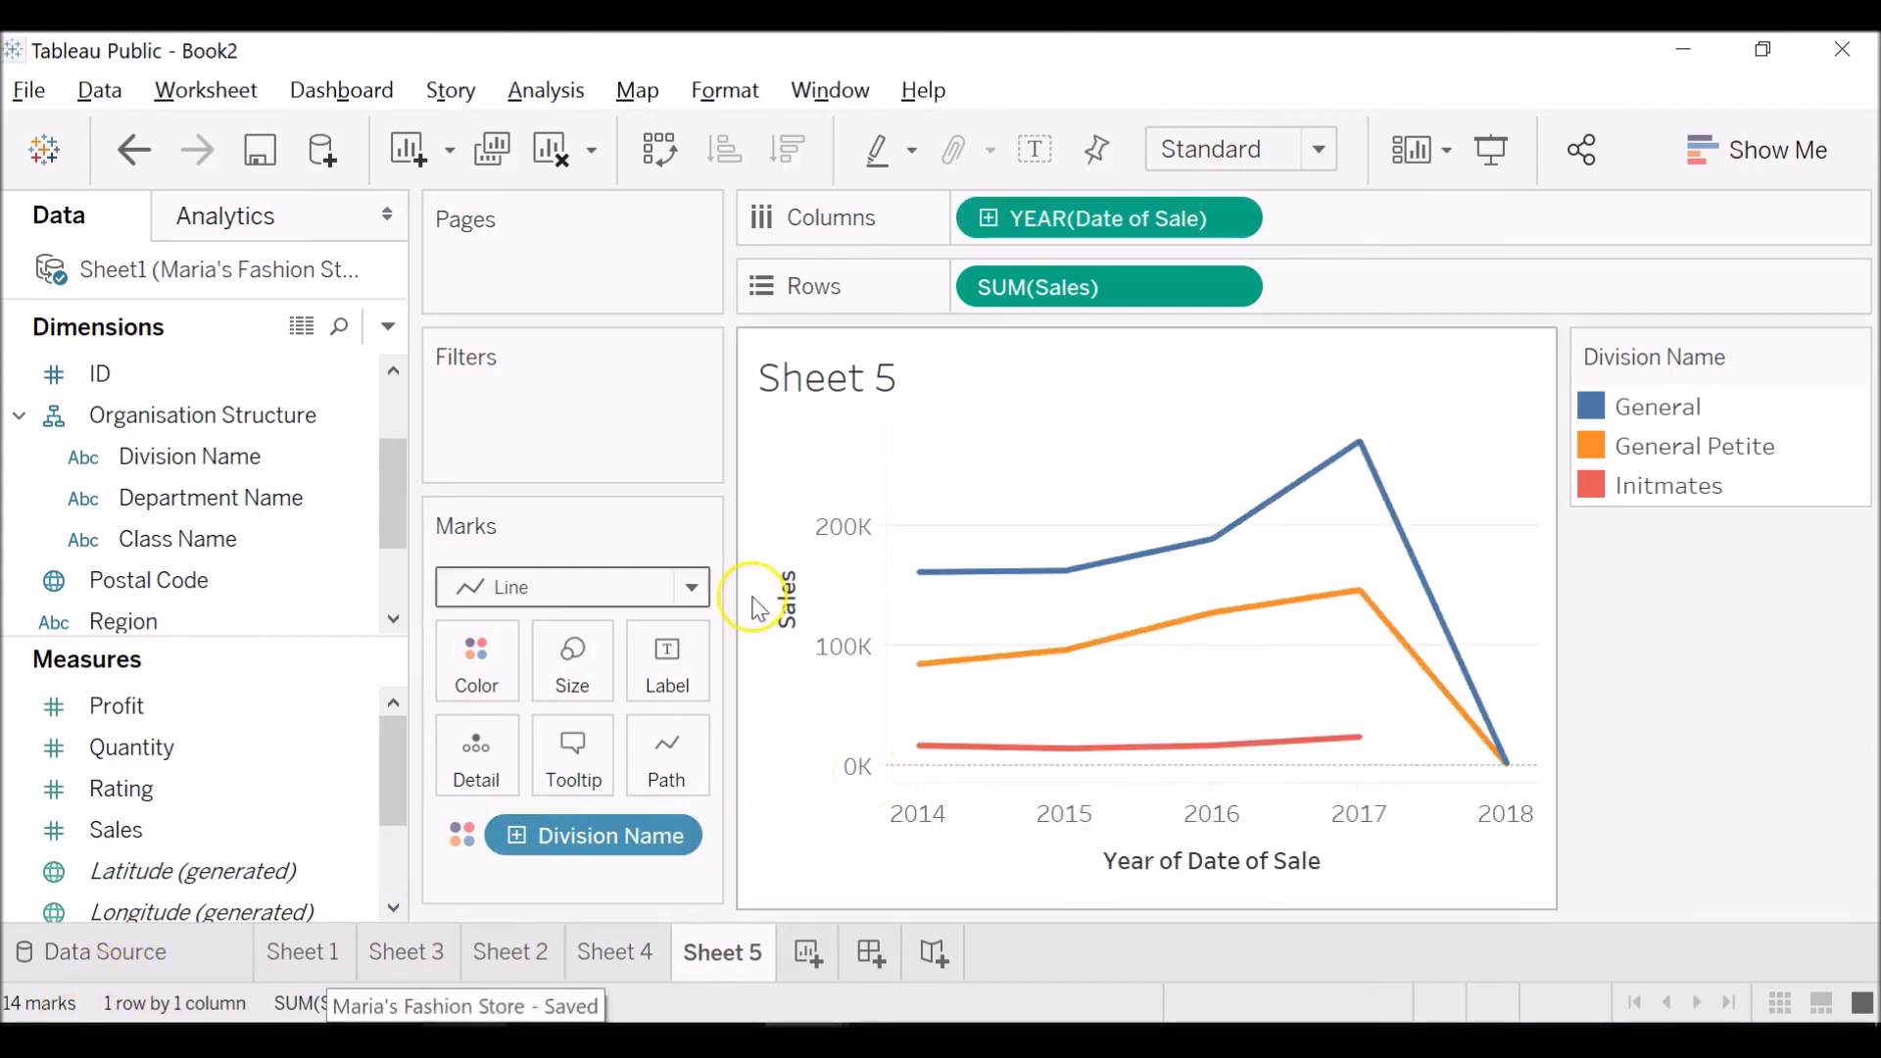
Change the Sheet 5 mark type to Area and set Date of Sale to the continuous Quarter level.
{"action": "left_click", "coordinate": [693, 589]}
{"action": "left_click", "coordinate": [546, 214]}
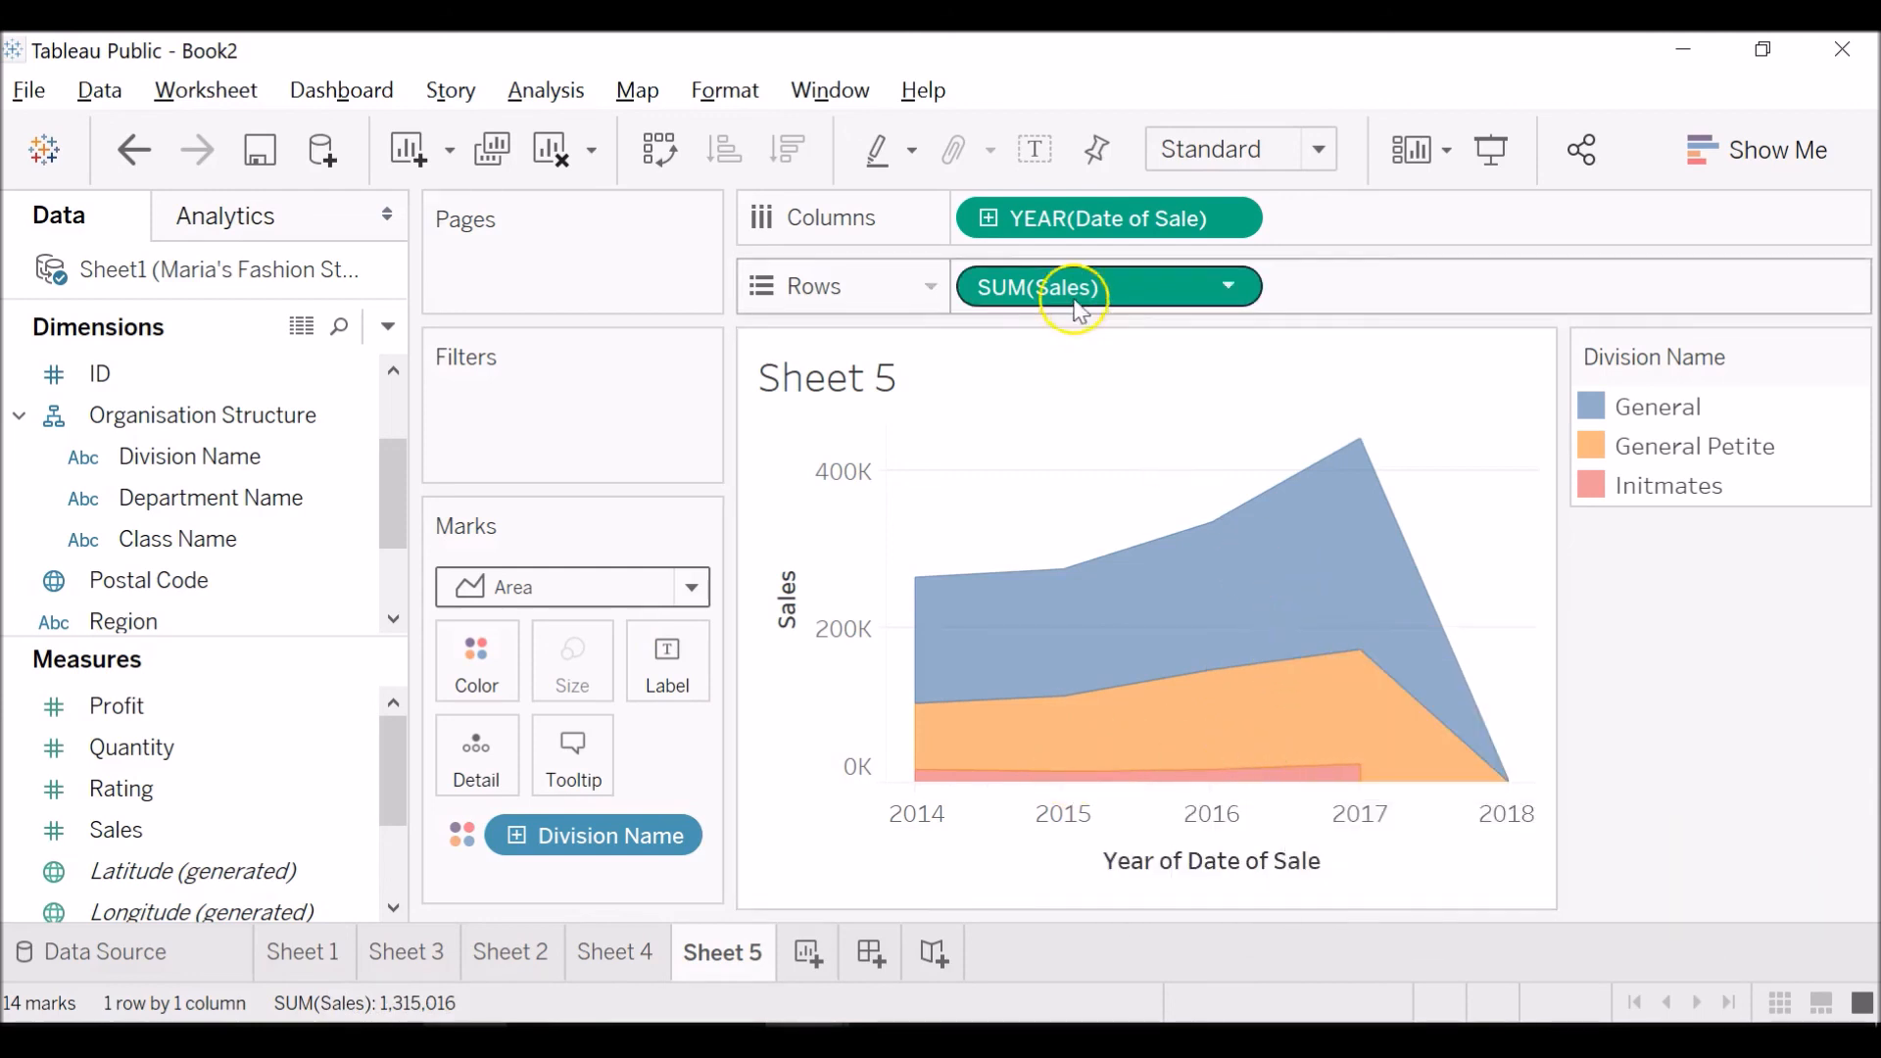
{"action": "left_click", "coordinate": [1237, 218]}
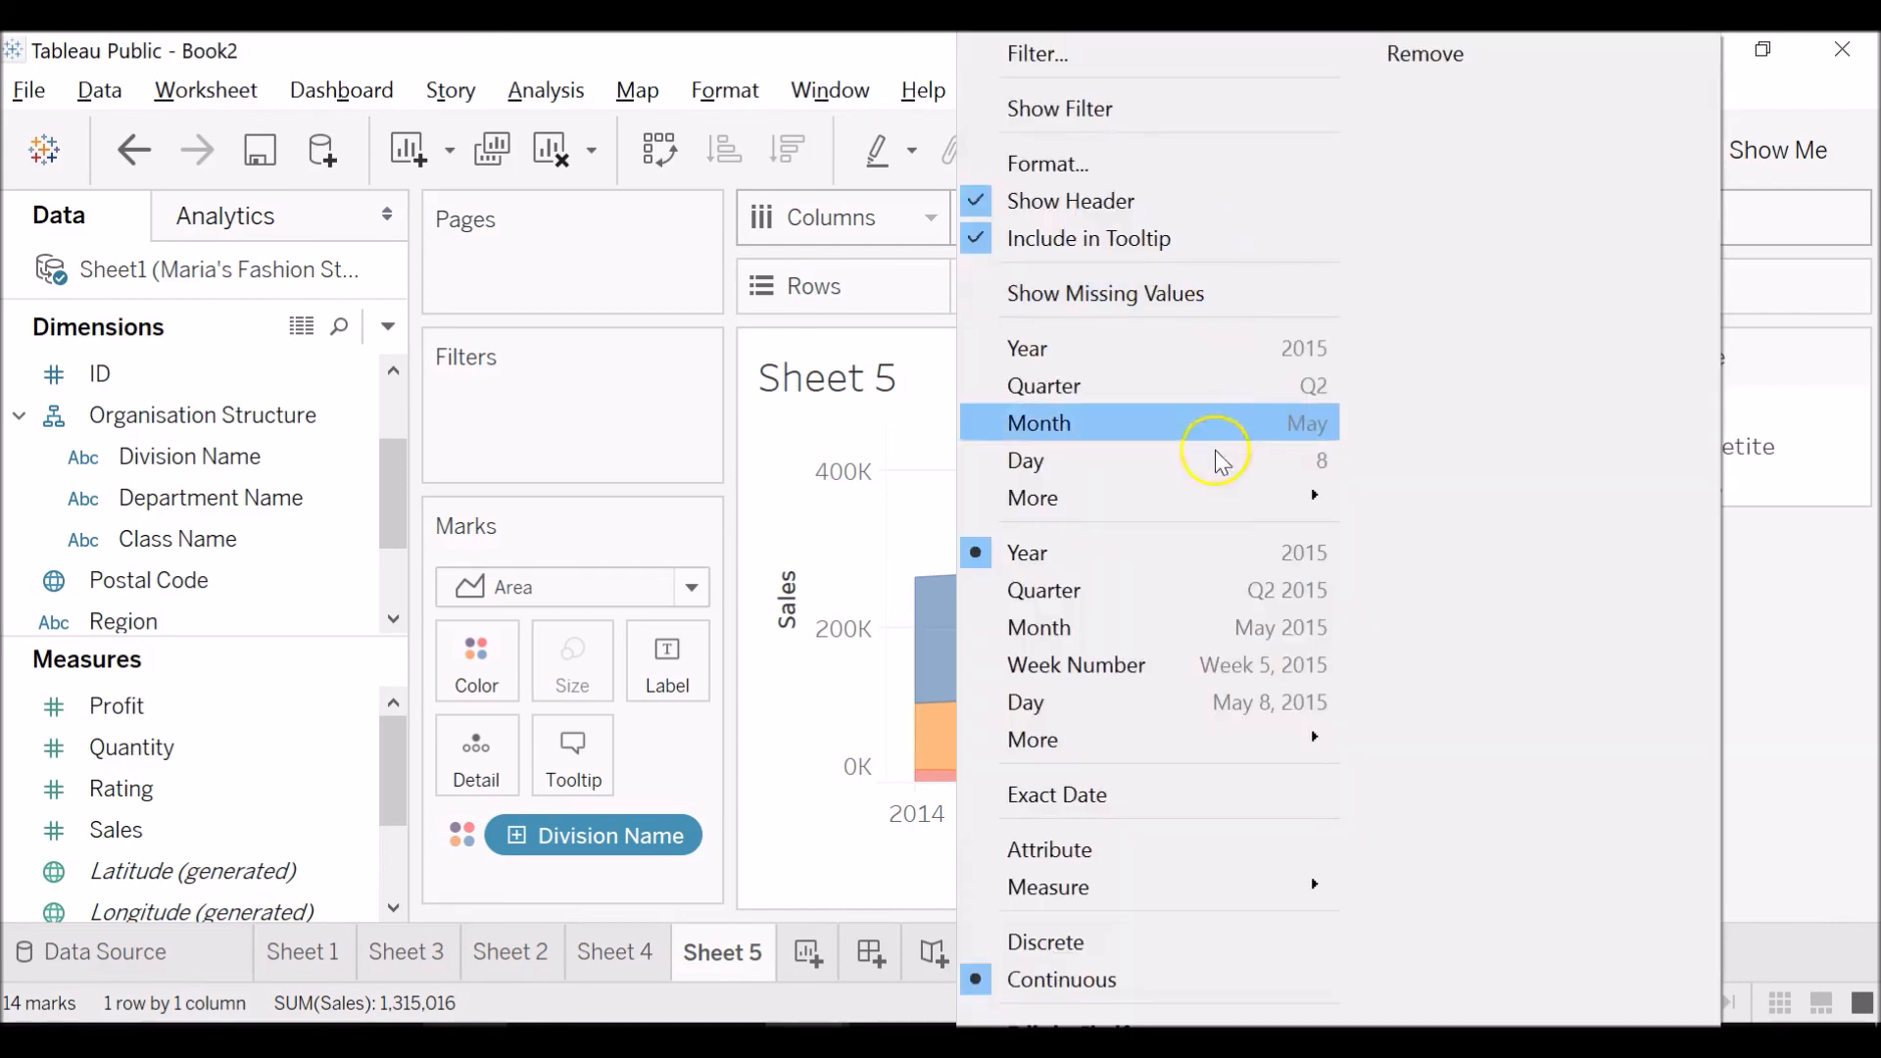
{"action": "left_click", "coordinate": [1190, 590]}
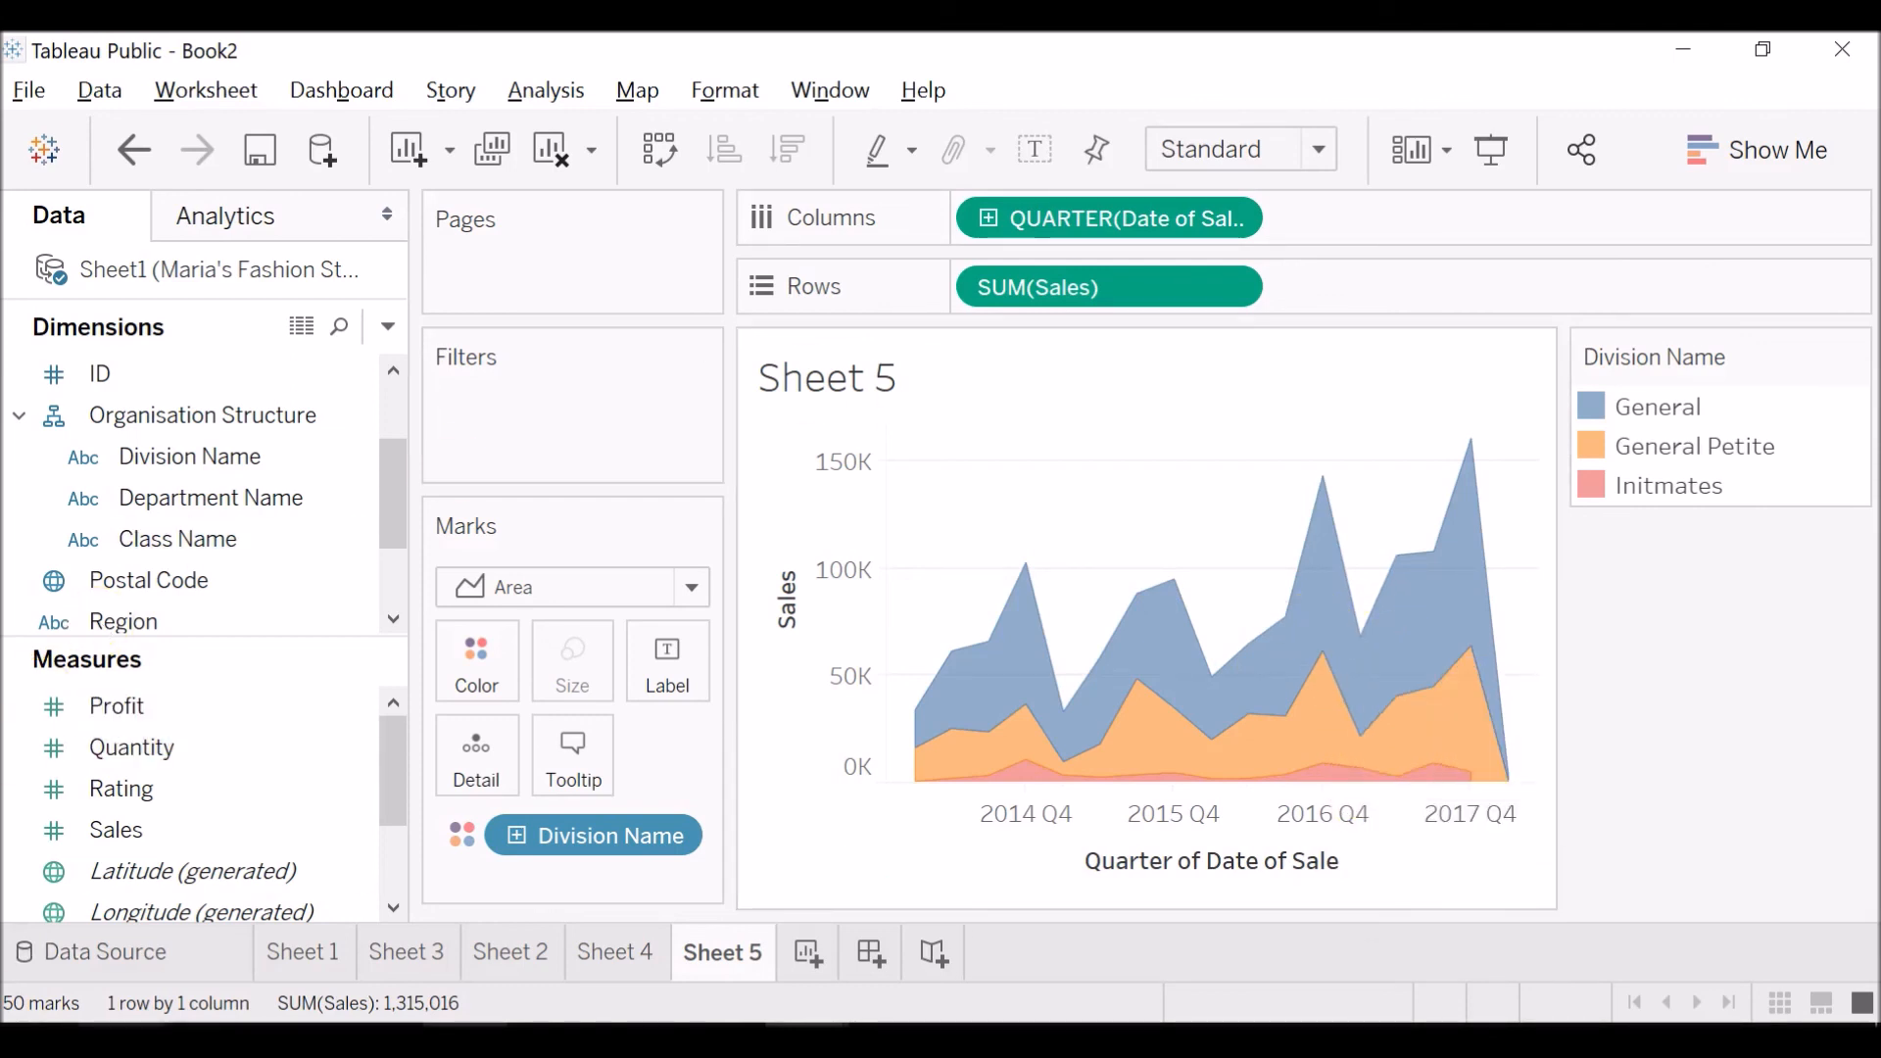
Create a new worksheet and add Department Name to the marks as Detail.
{"action": "scroll", "coordinate": [196, 498], "scroll_direction": "down", "scroll_amount": 1}
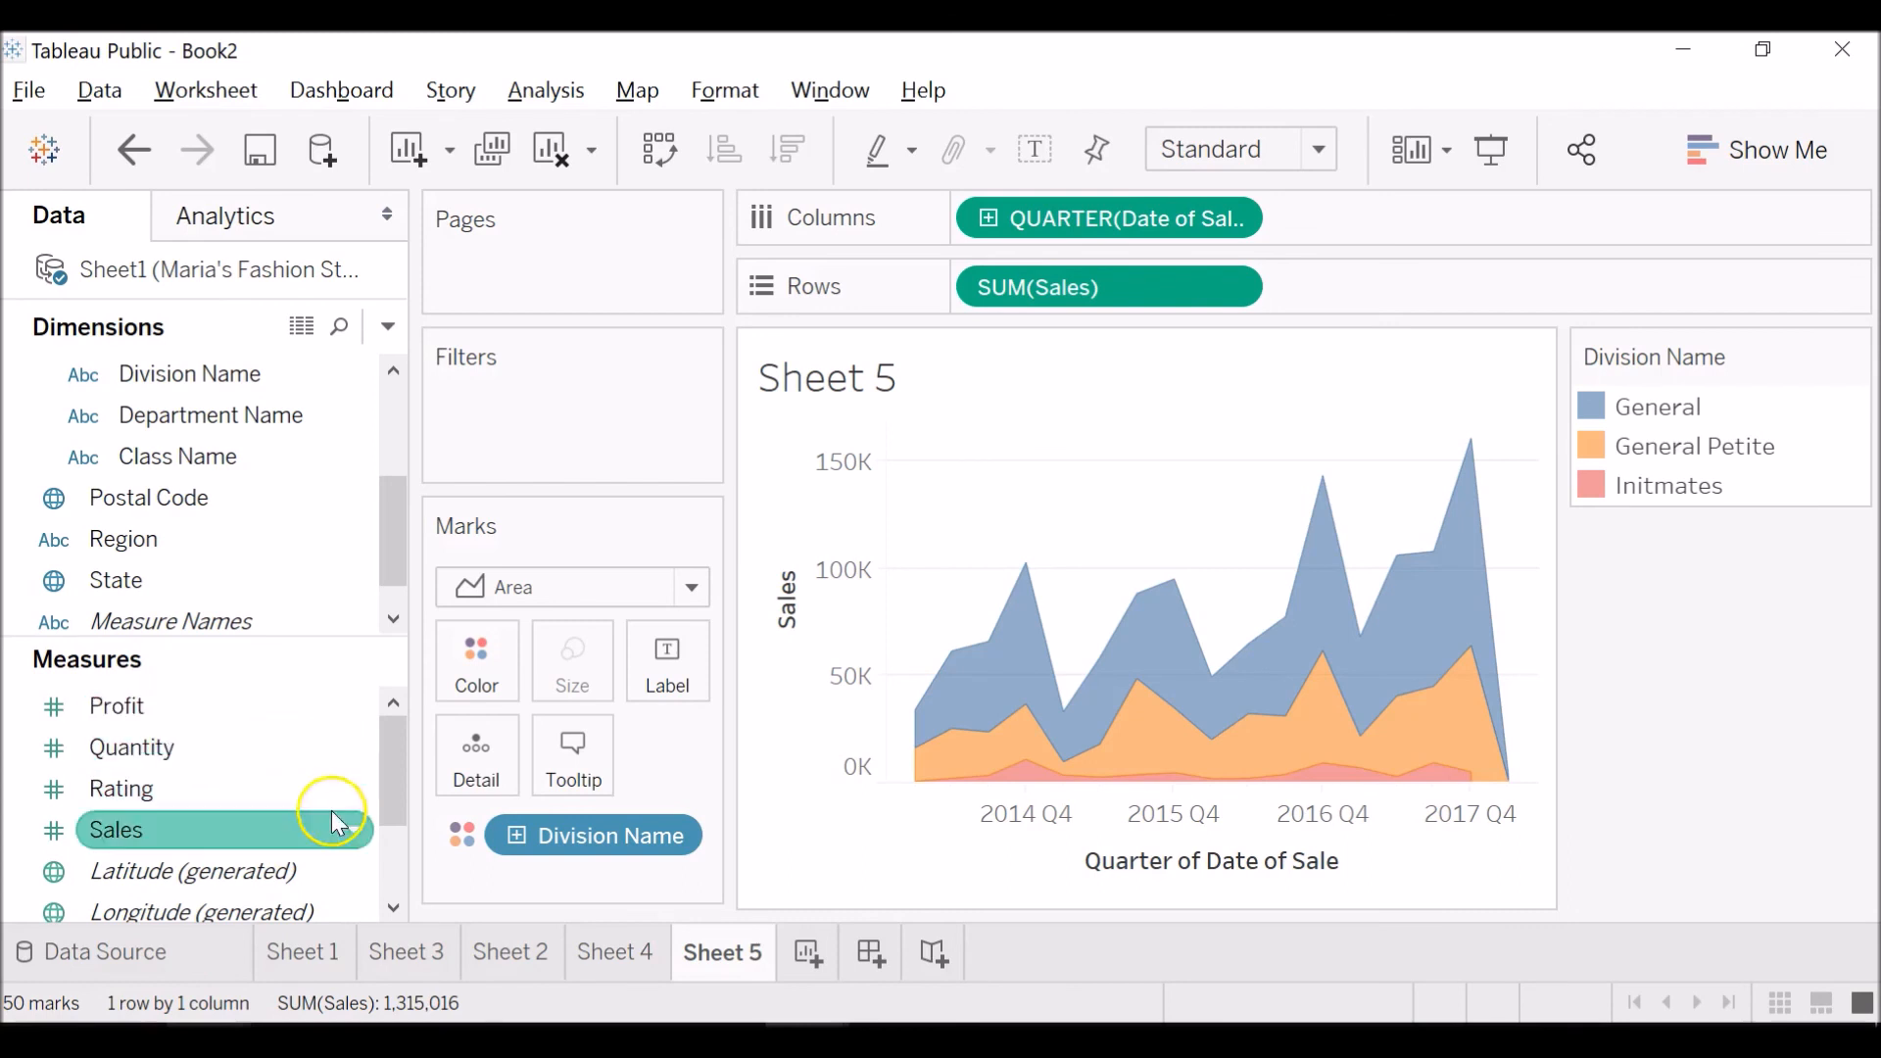
{"action": "left_click", "coordinate": [811, 952]}
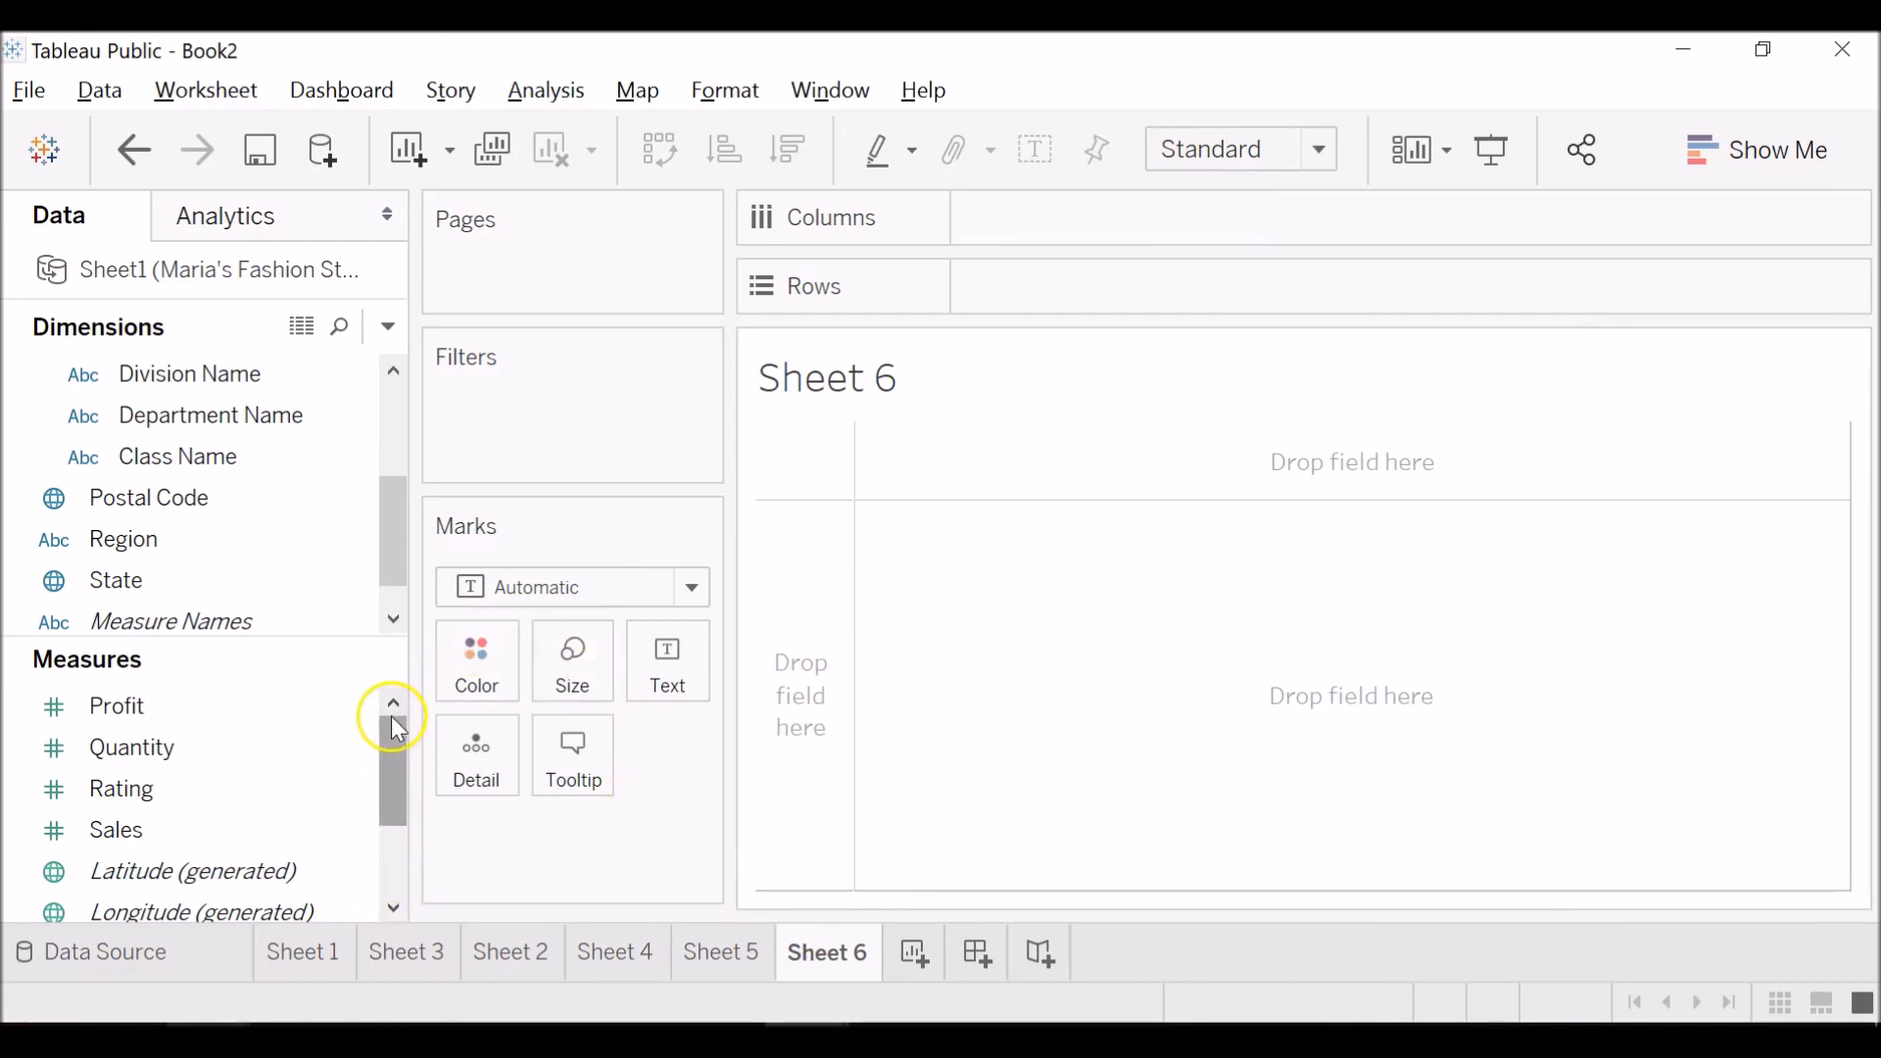
{"action": "left_click", "coordinate": [333, 416]}
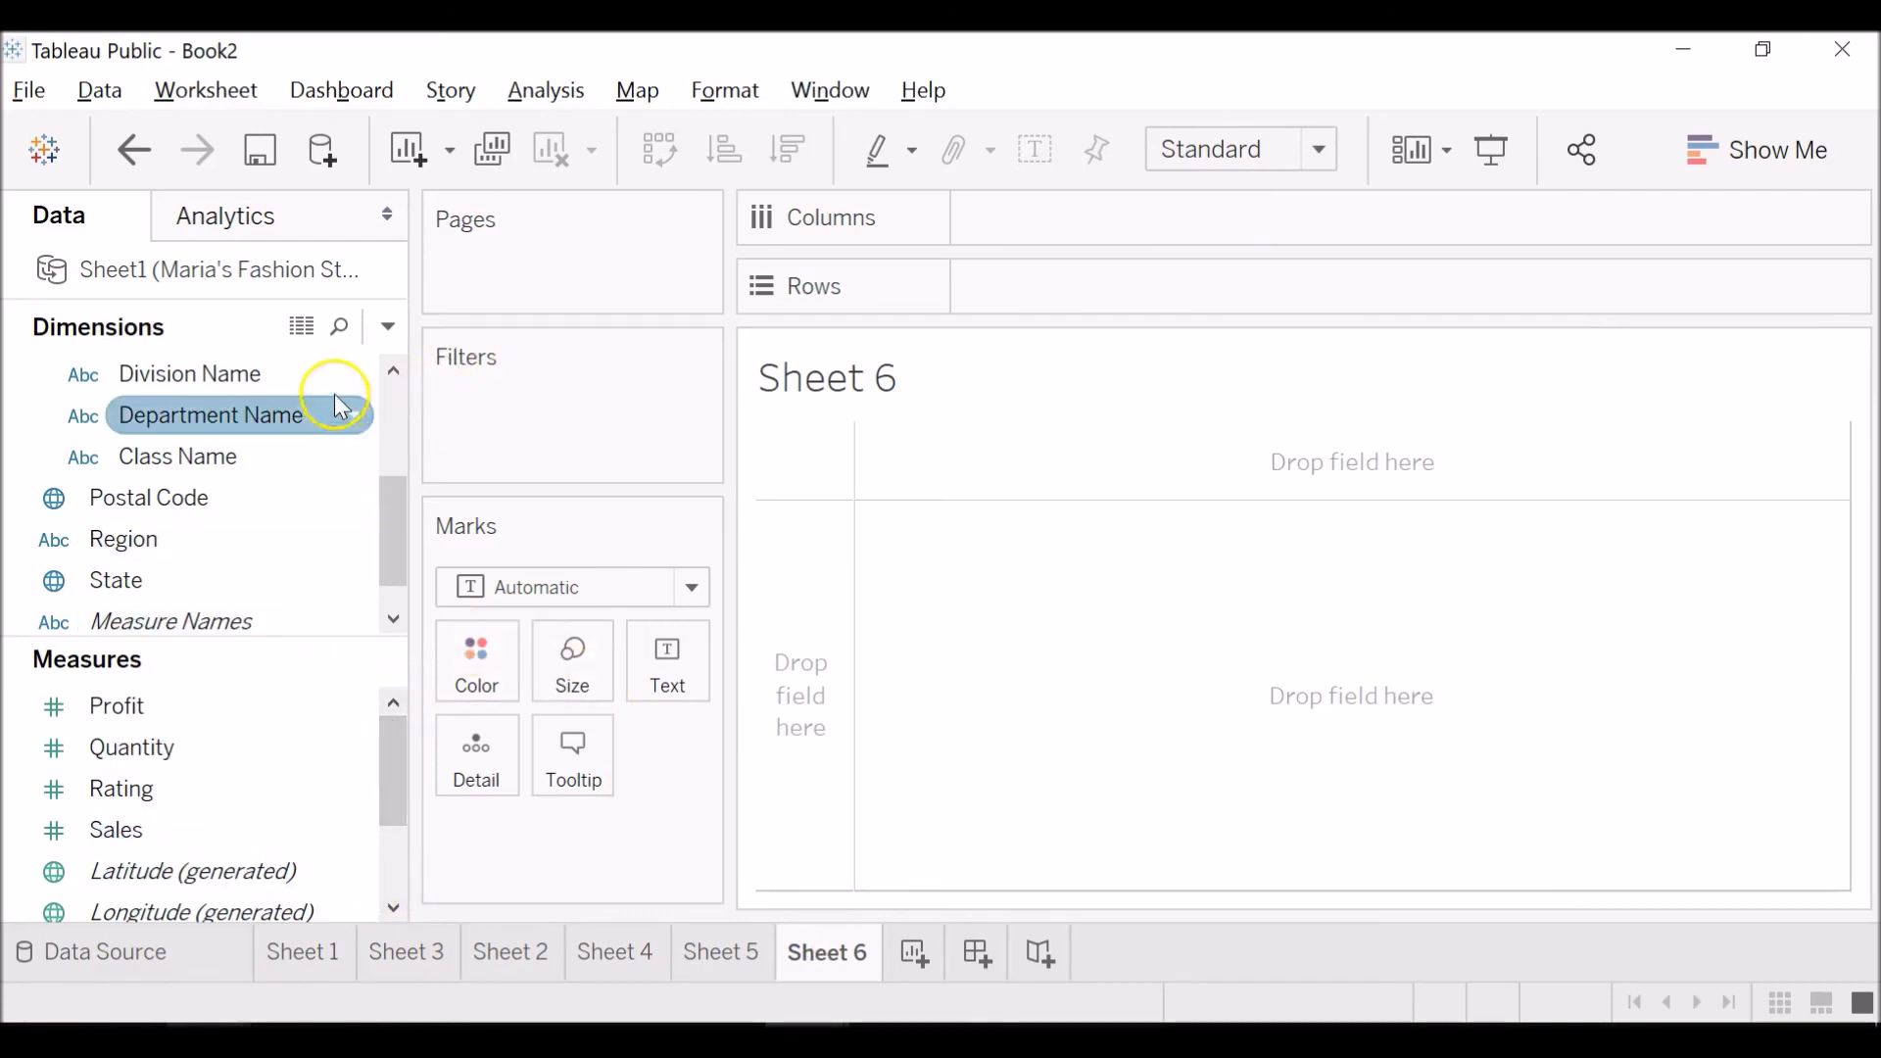
{"action": "left_click_drag", "start_coordinate": [333, 420], "coordinate": [471, 764]}
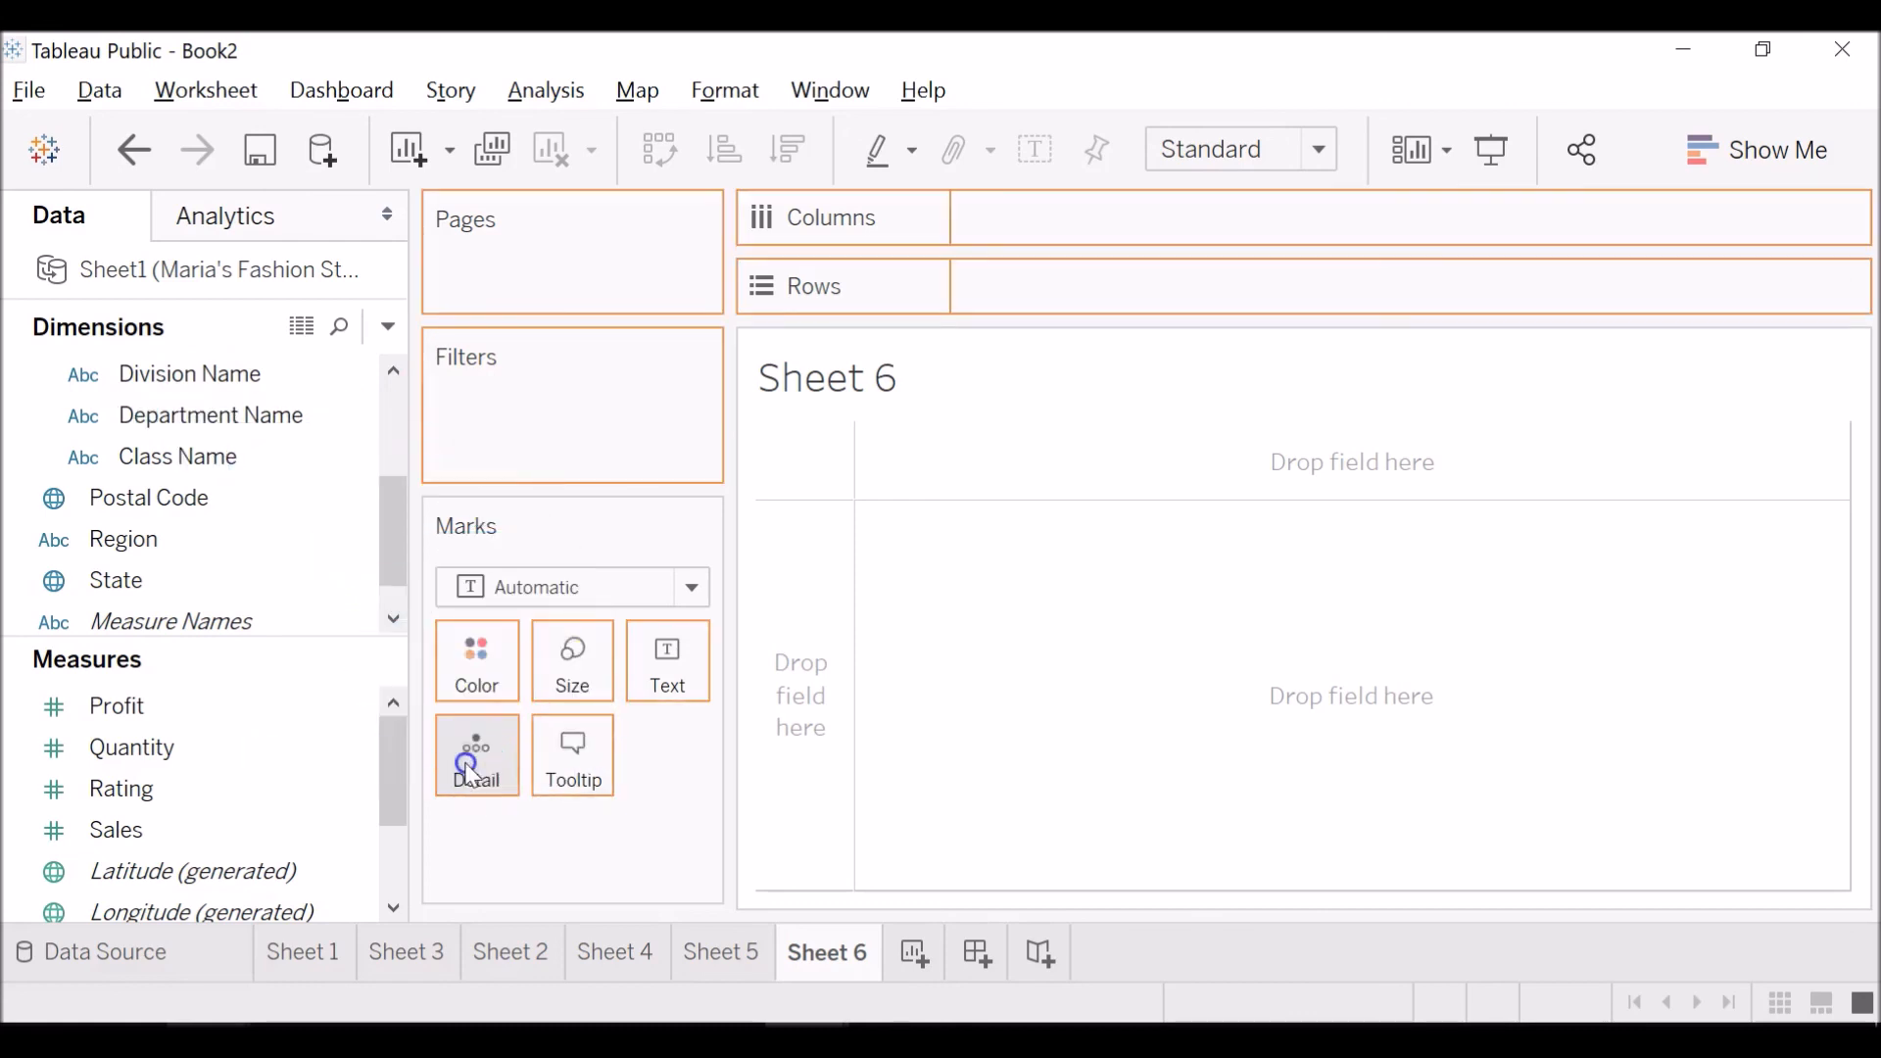
Plot Sales on Rows against Profit on Columns in Sheet 6, and inspect the individual department points.
{"action": "left_click_drag", "start_coordinate": [268, 831], "coordinate": [1336, 306]}
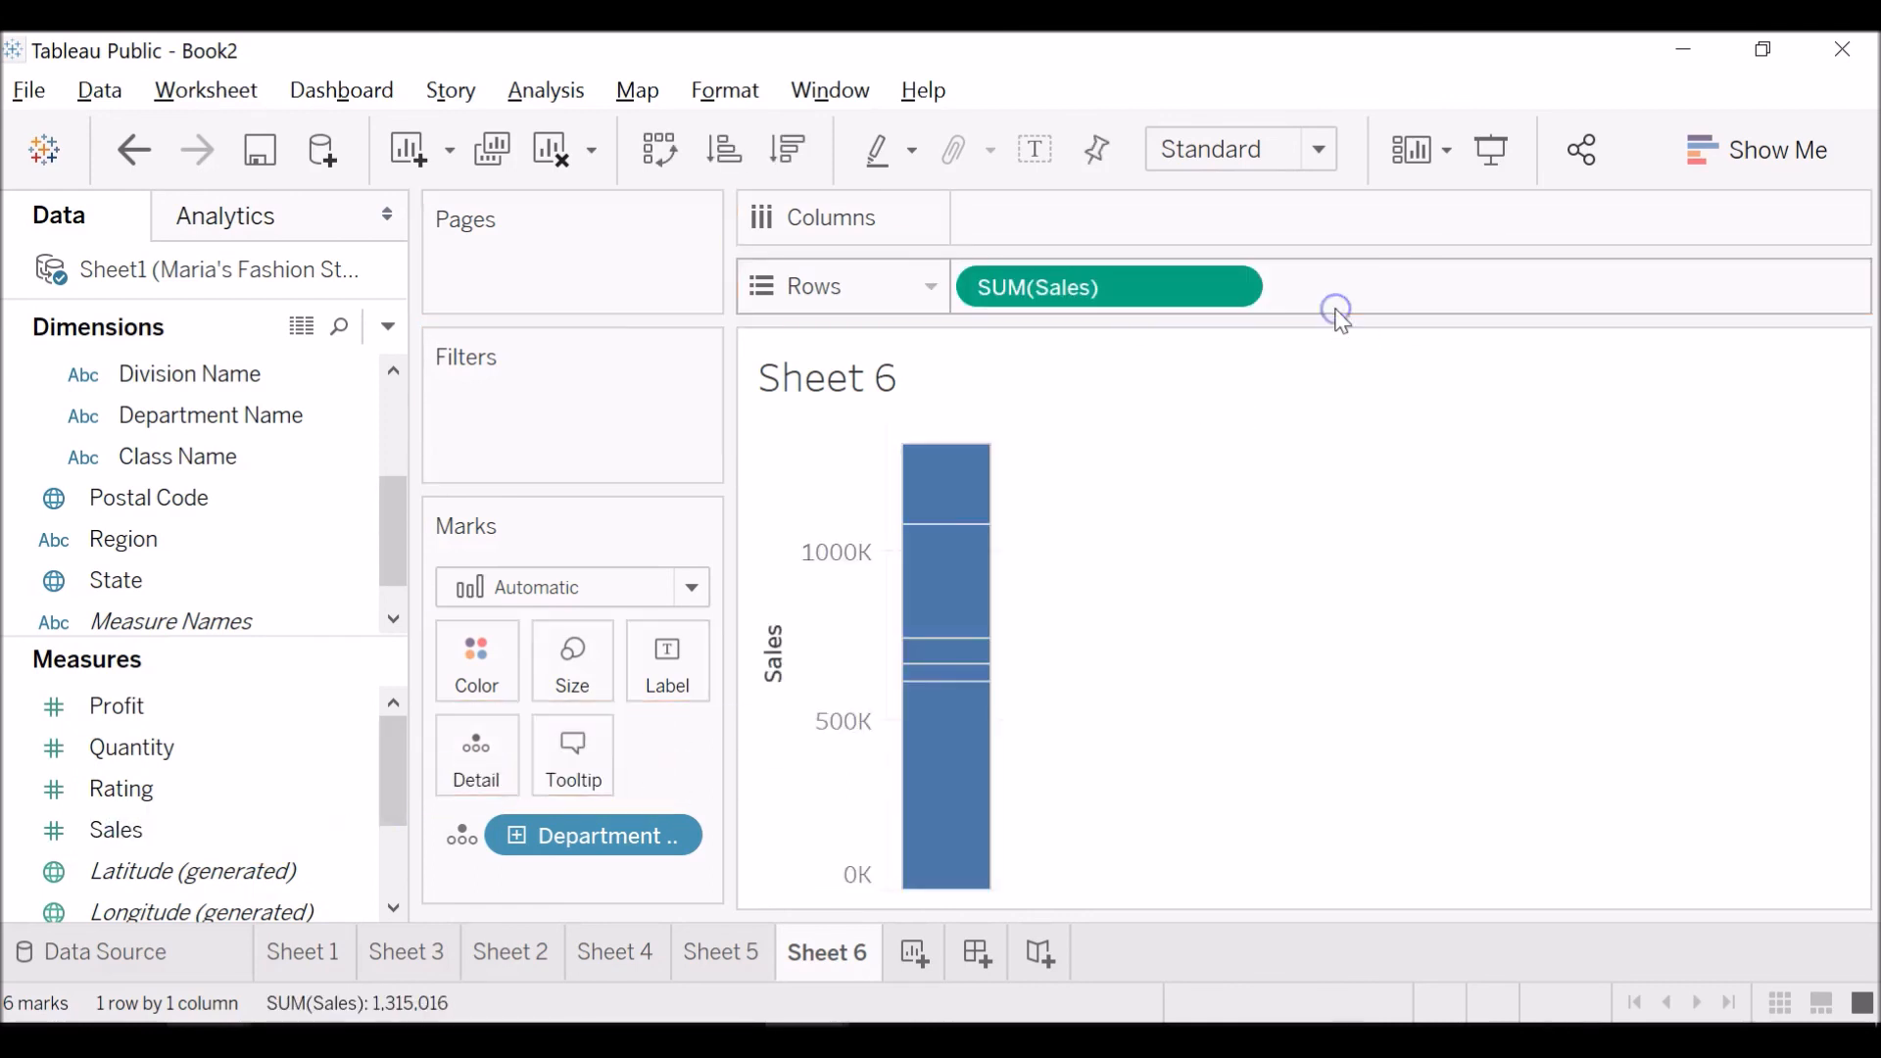
{"action": "left_click_drag", "start_coordinate": [205, 702], "coordinate": [1104, 233]}
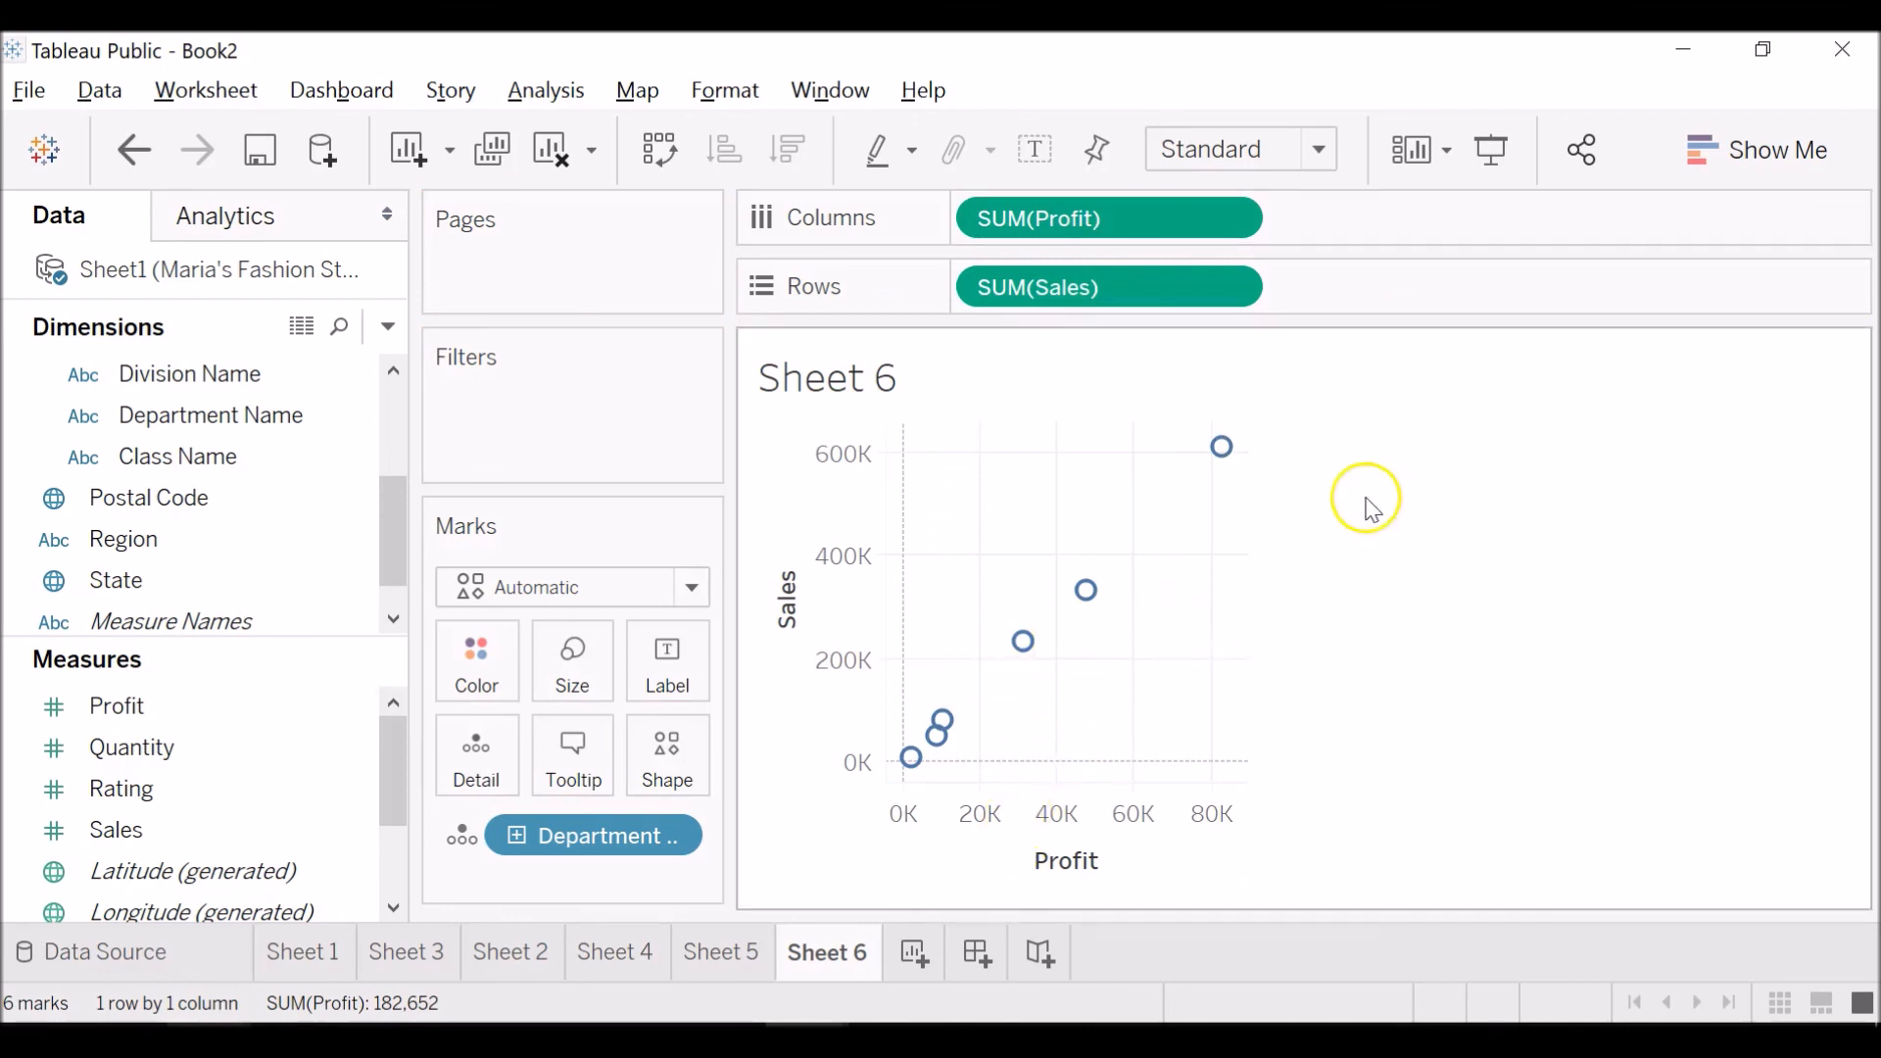
{"action": "left_click", "coordinate": [693, 588]}
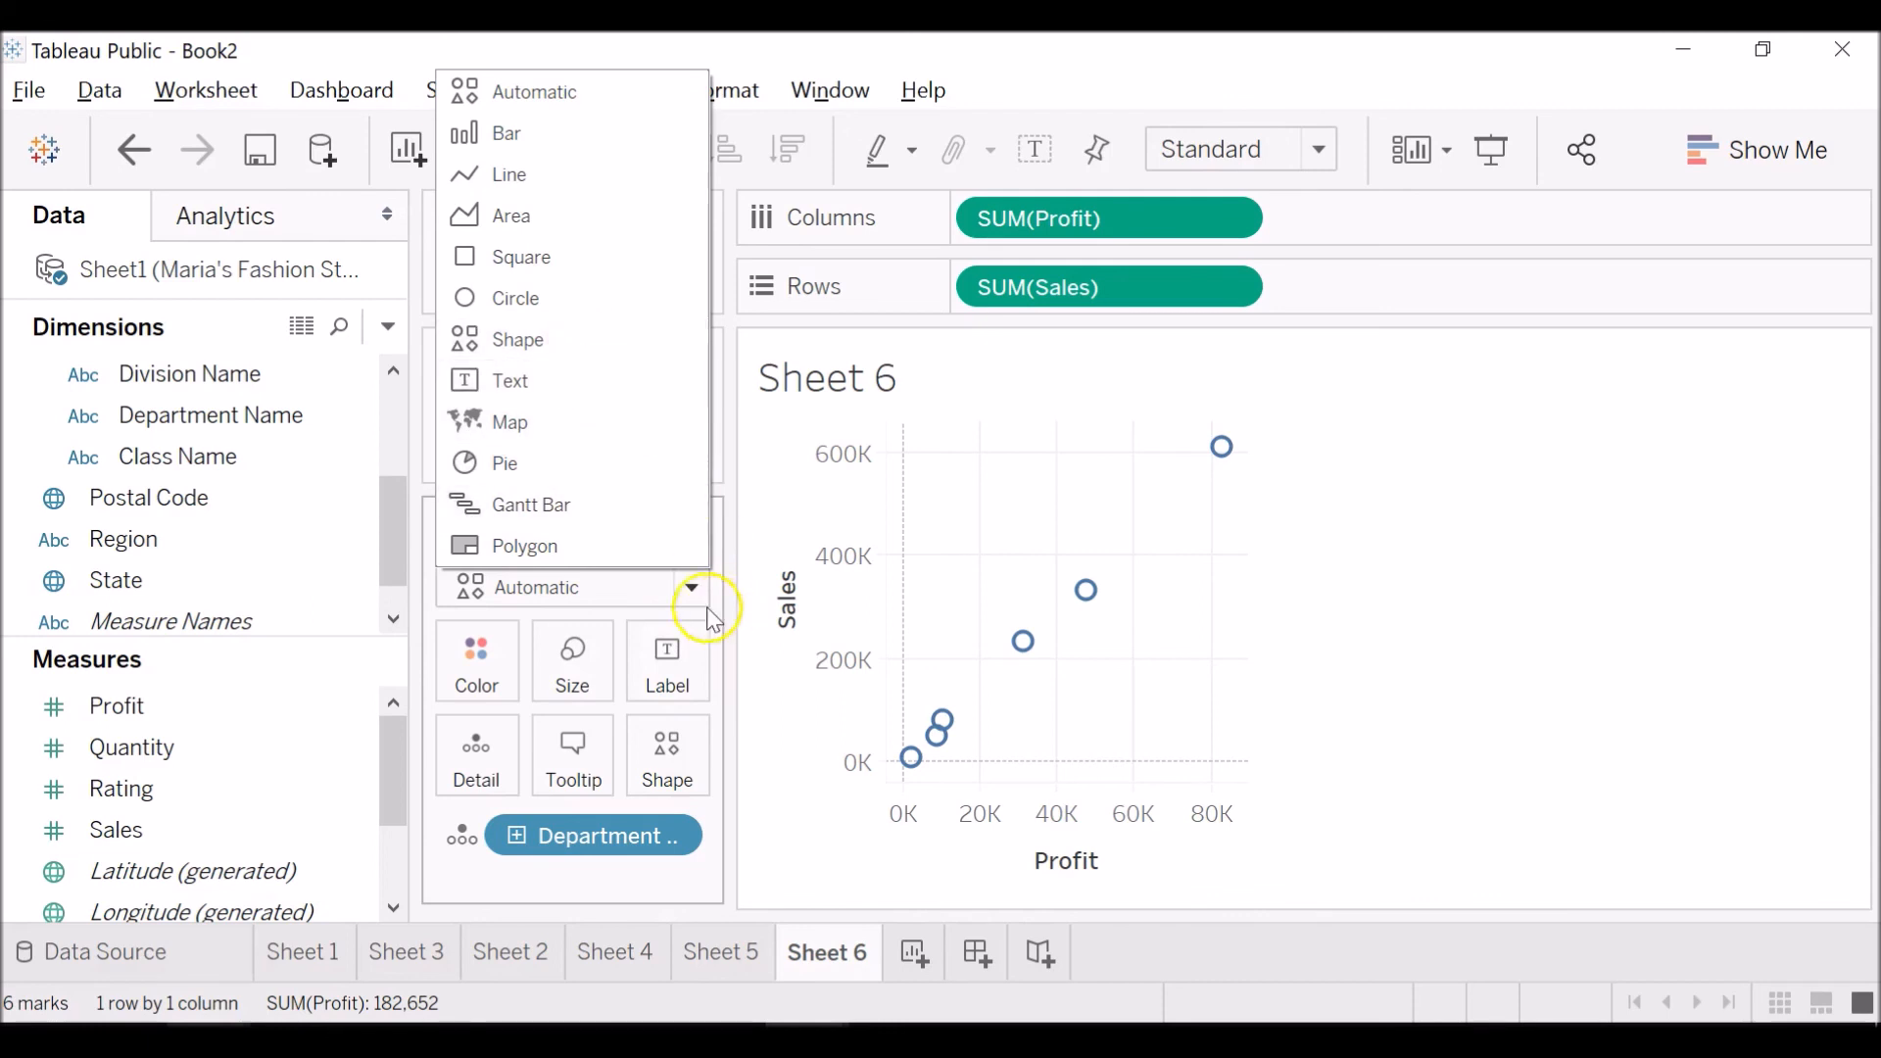
{"action": "left_click", "coordinate": [696, 591]}
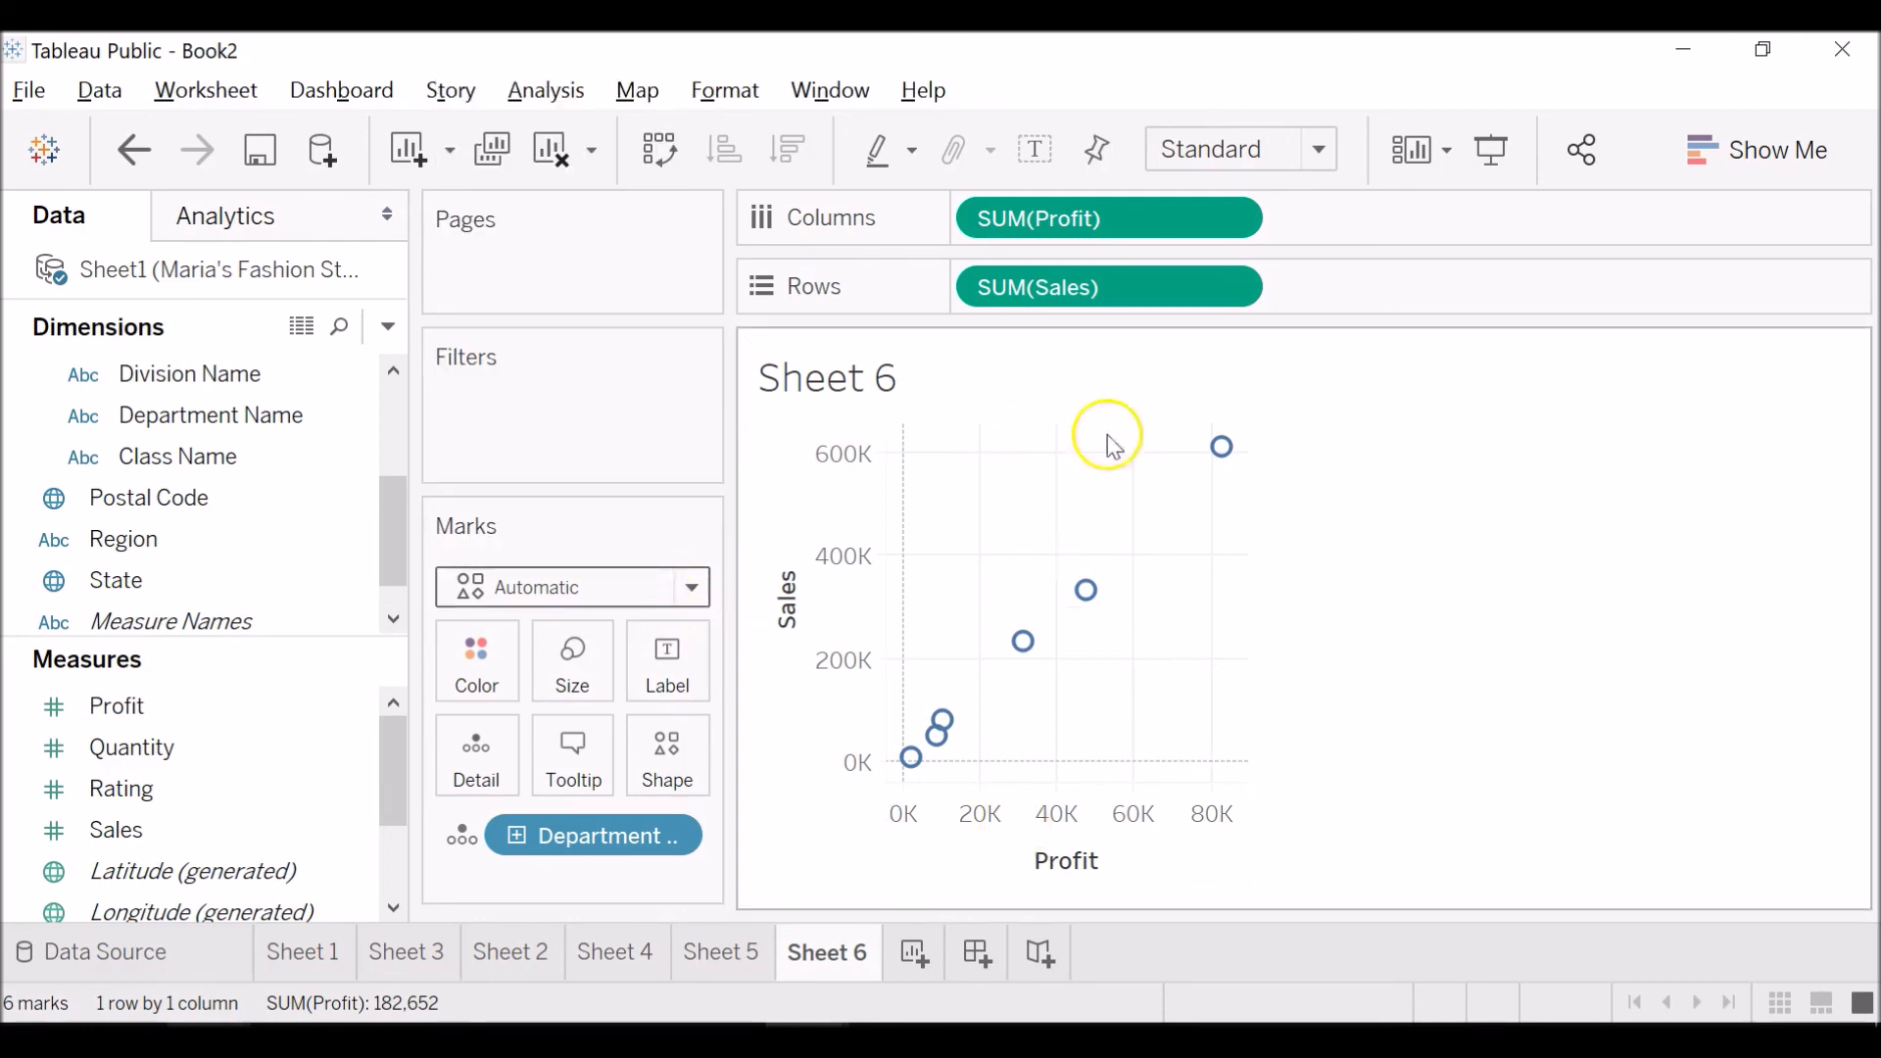
{"action": "mouse_move", "coordinate": [1099, 615]}
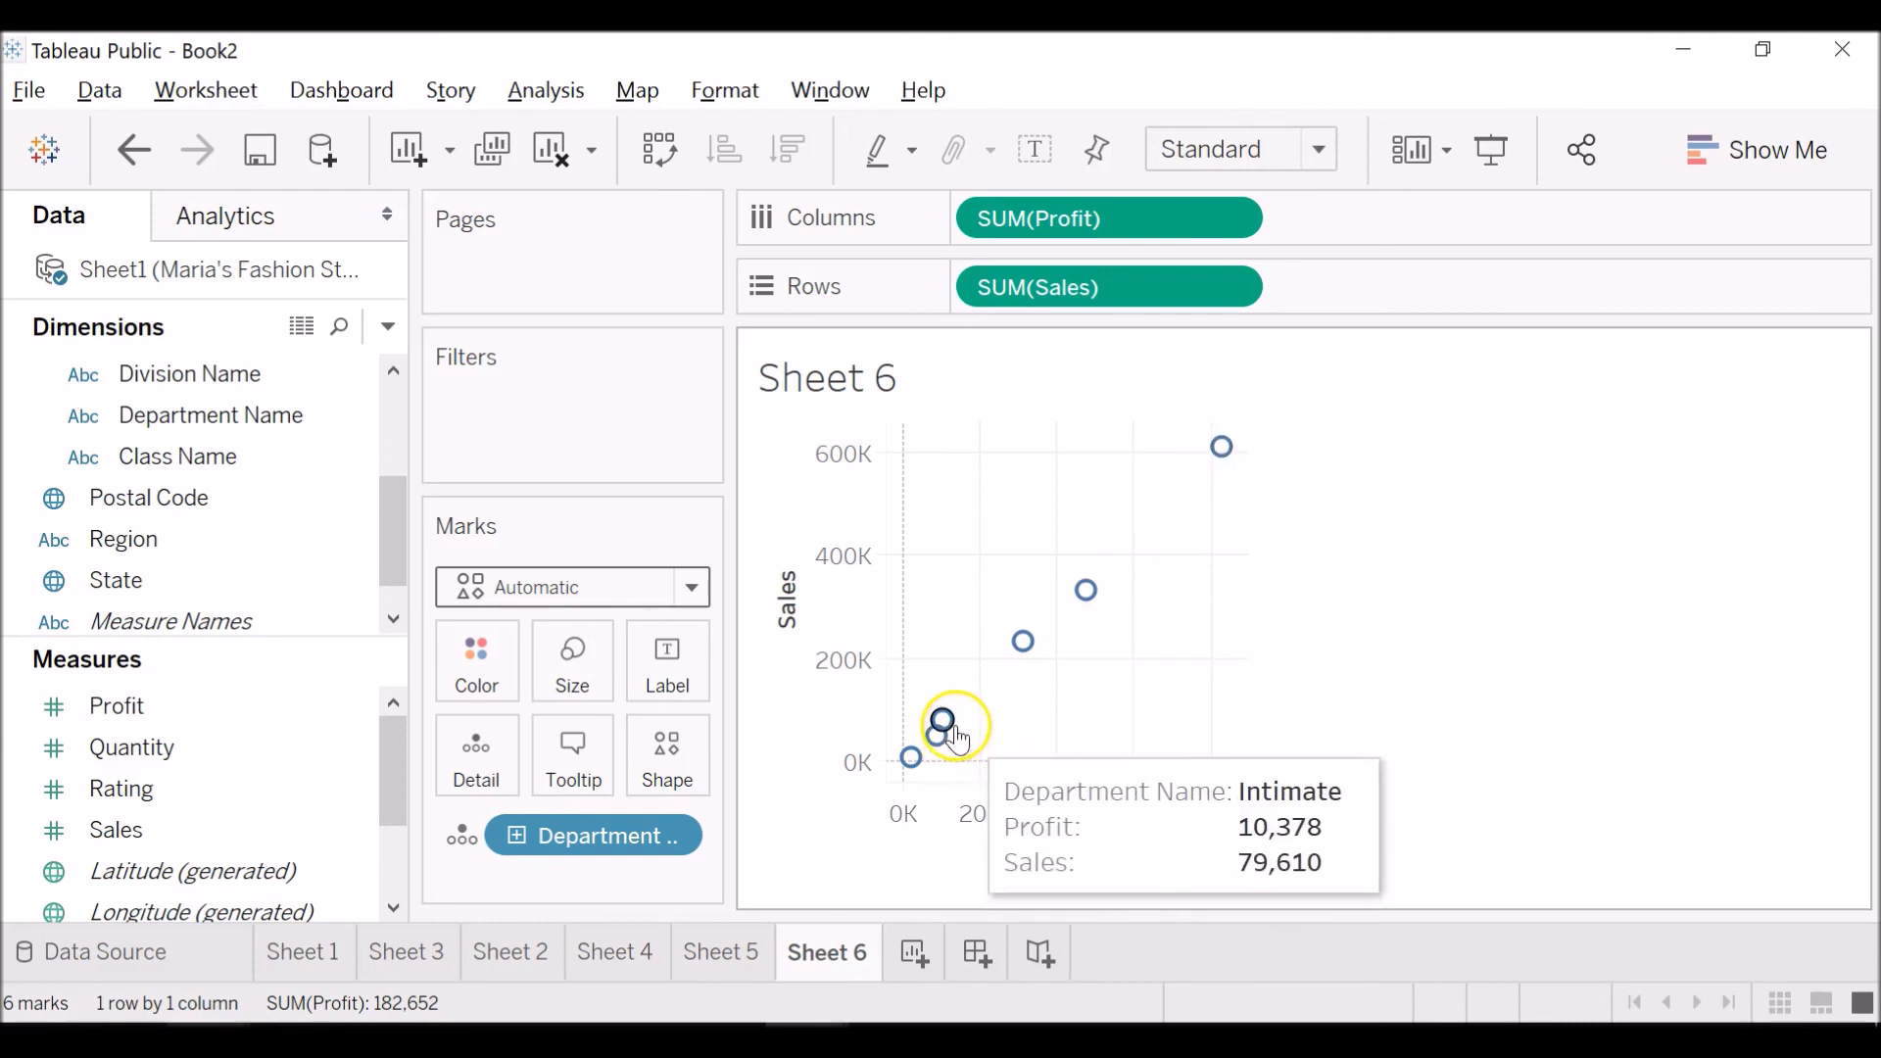
{"action": "mouse_move", "coordinate": [931, 774]}
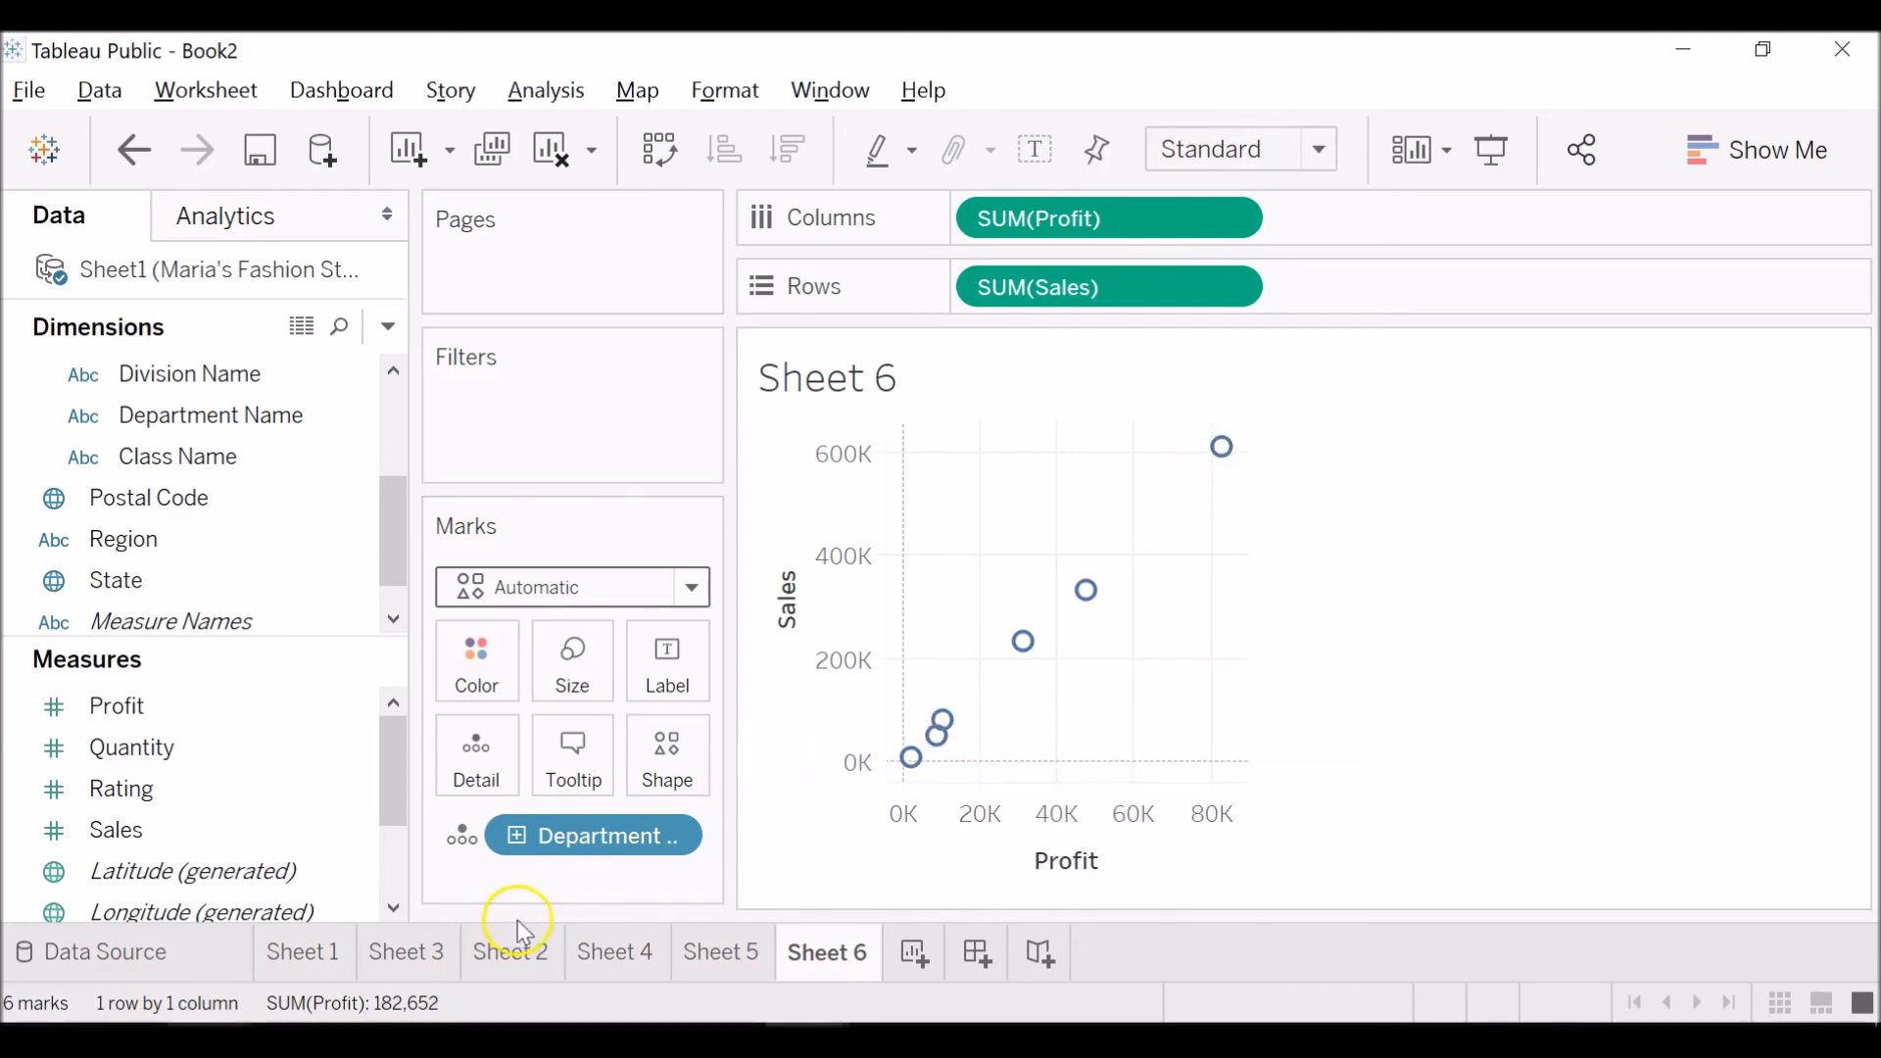
Try Circle and Square as the mark types for the Sales versus Profit scatter plot.
{"action": "left_click", "coordinate": [693, 588]}
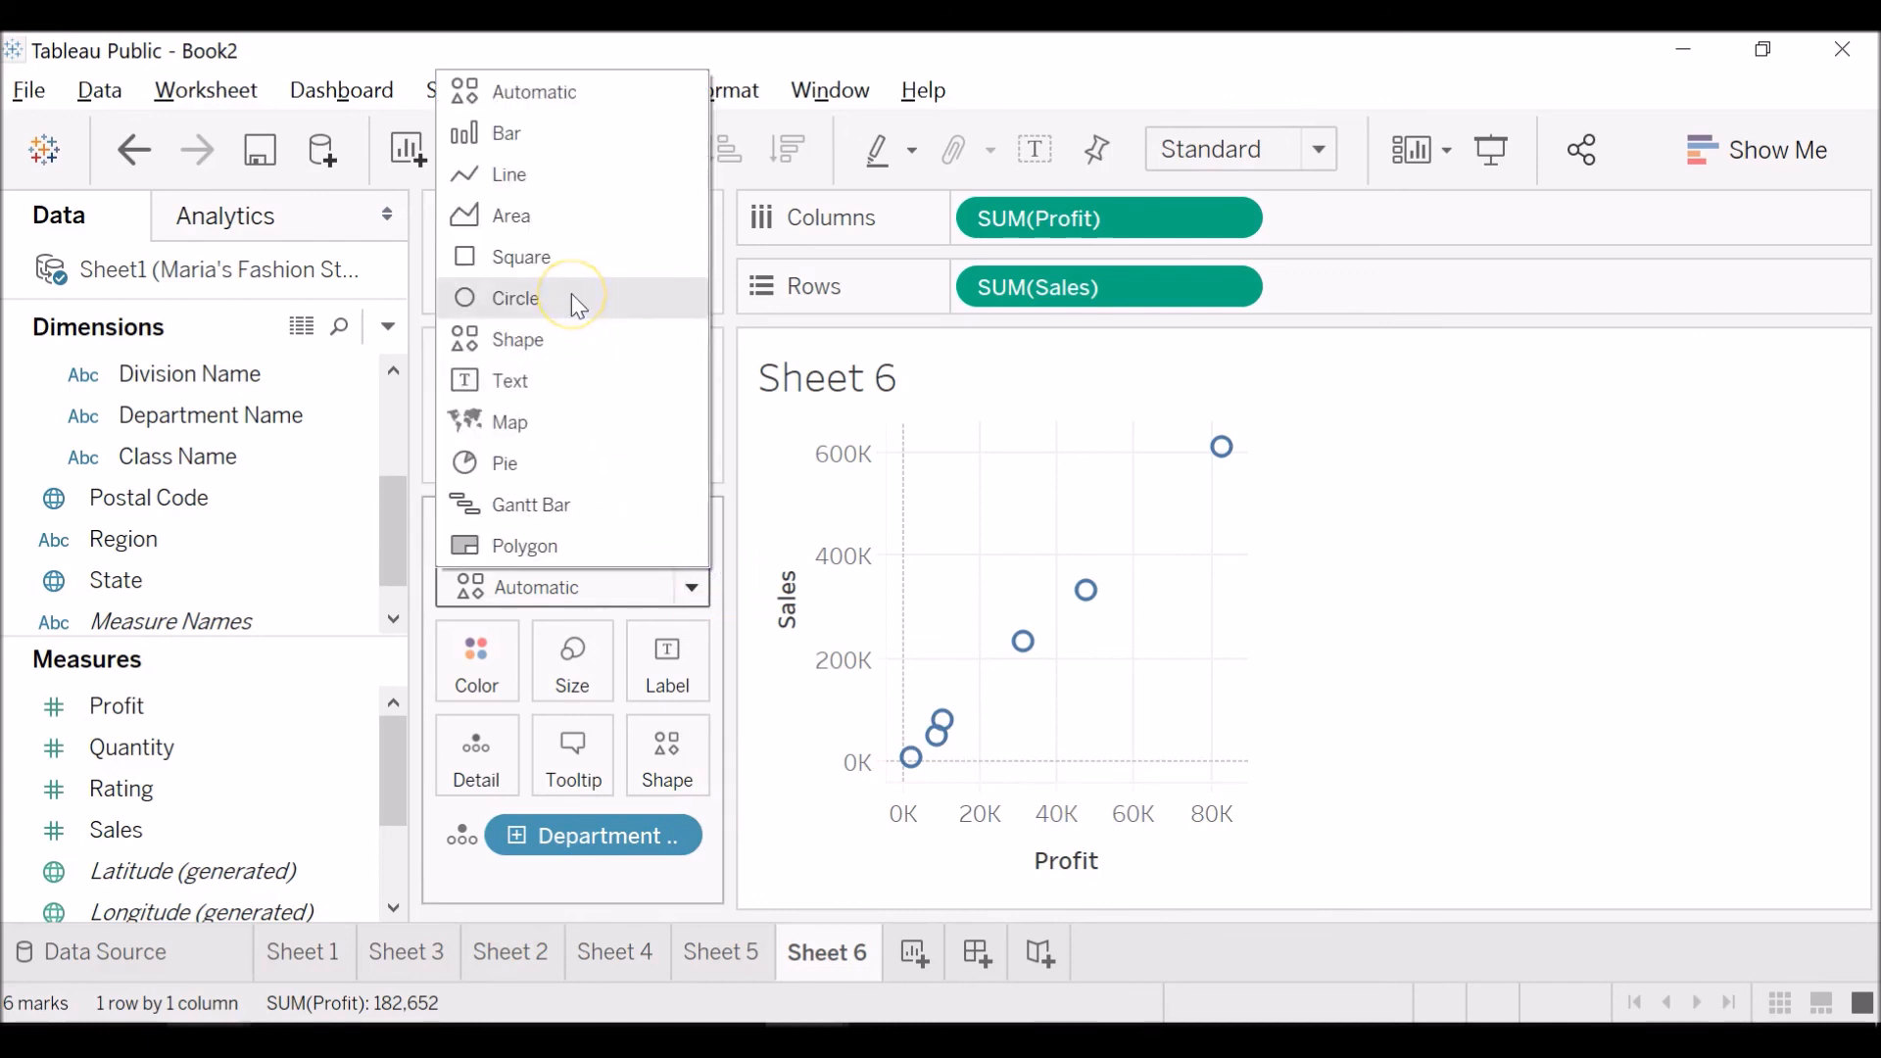
{"action": "left_click", "coordinate": [576, 302]}
{"action": "left_click", "coordinate": [688, 586]}
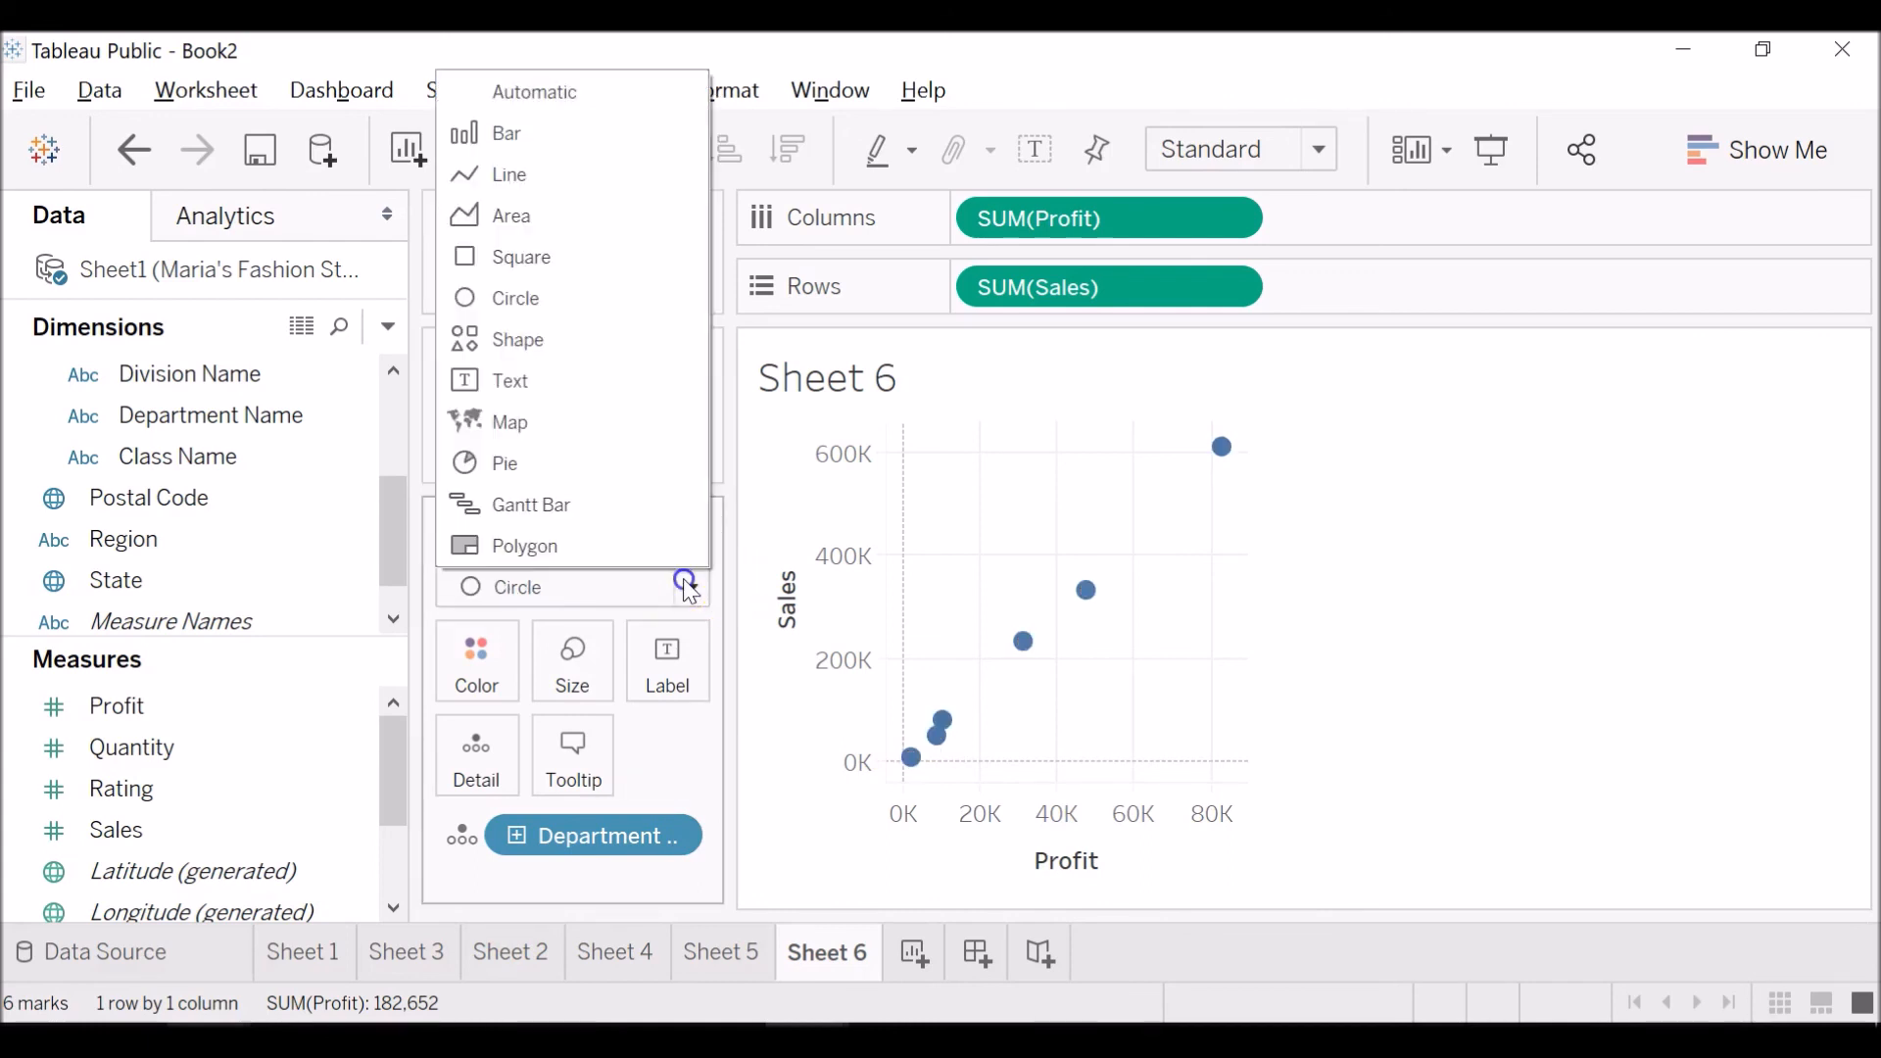
{"action": "left_click", "coordinate": [560, 257]}
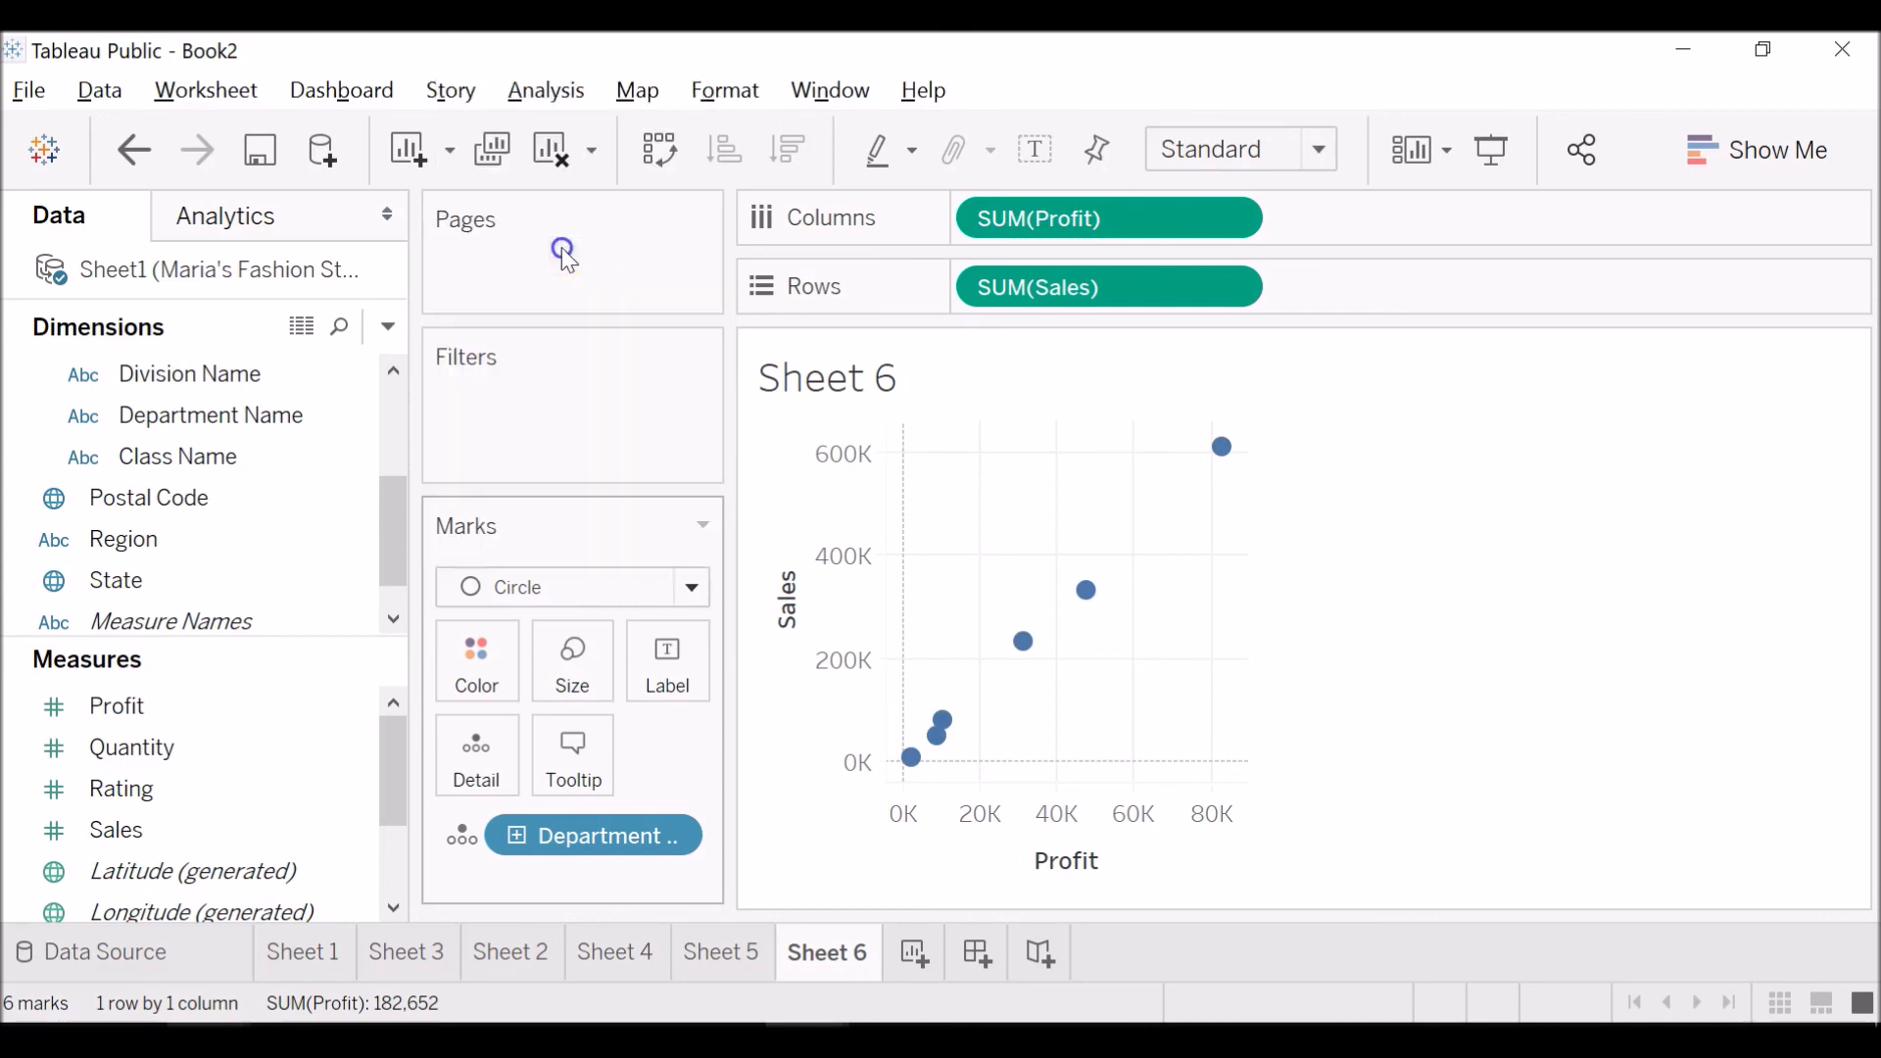
Set the scatter plot's mark type to Shape and choose the filled plus shape.
{"action": "left_click", "coordinate": [681, 588]}
{"action": "left_click", "coordinate": [598, 350]}
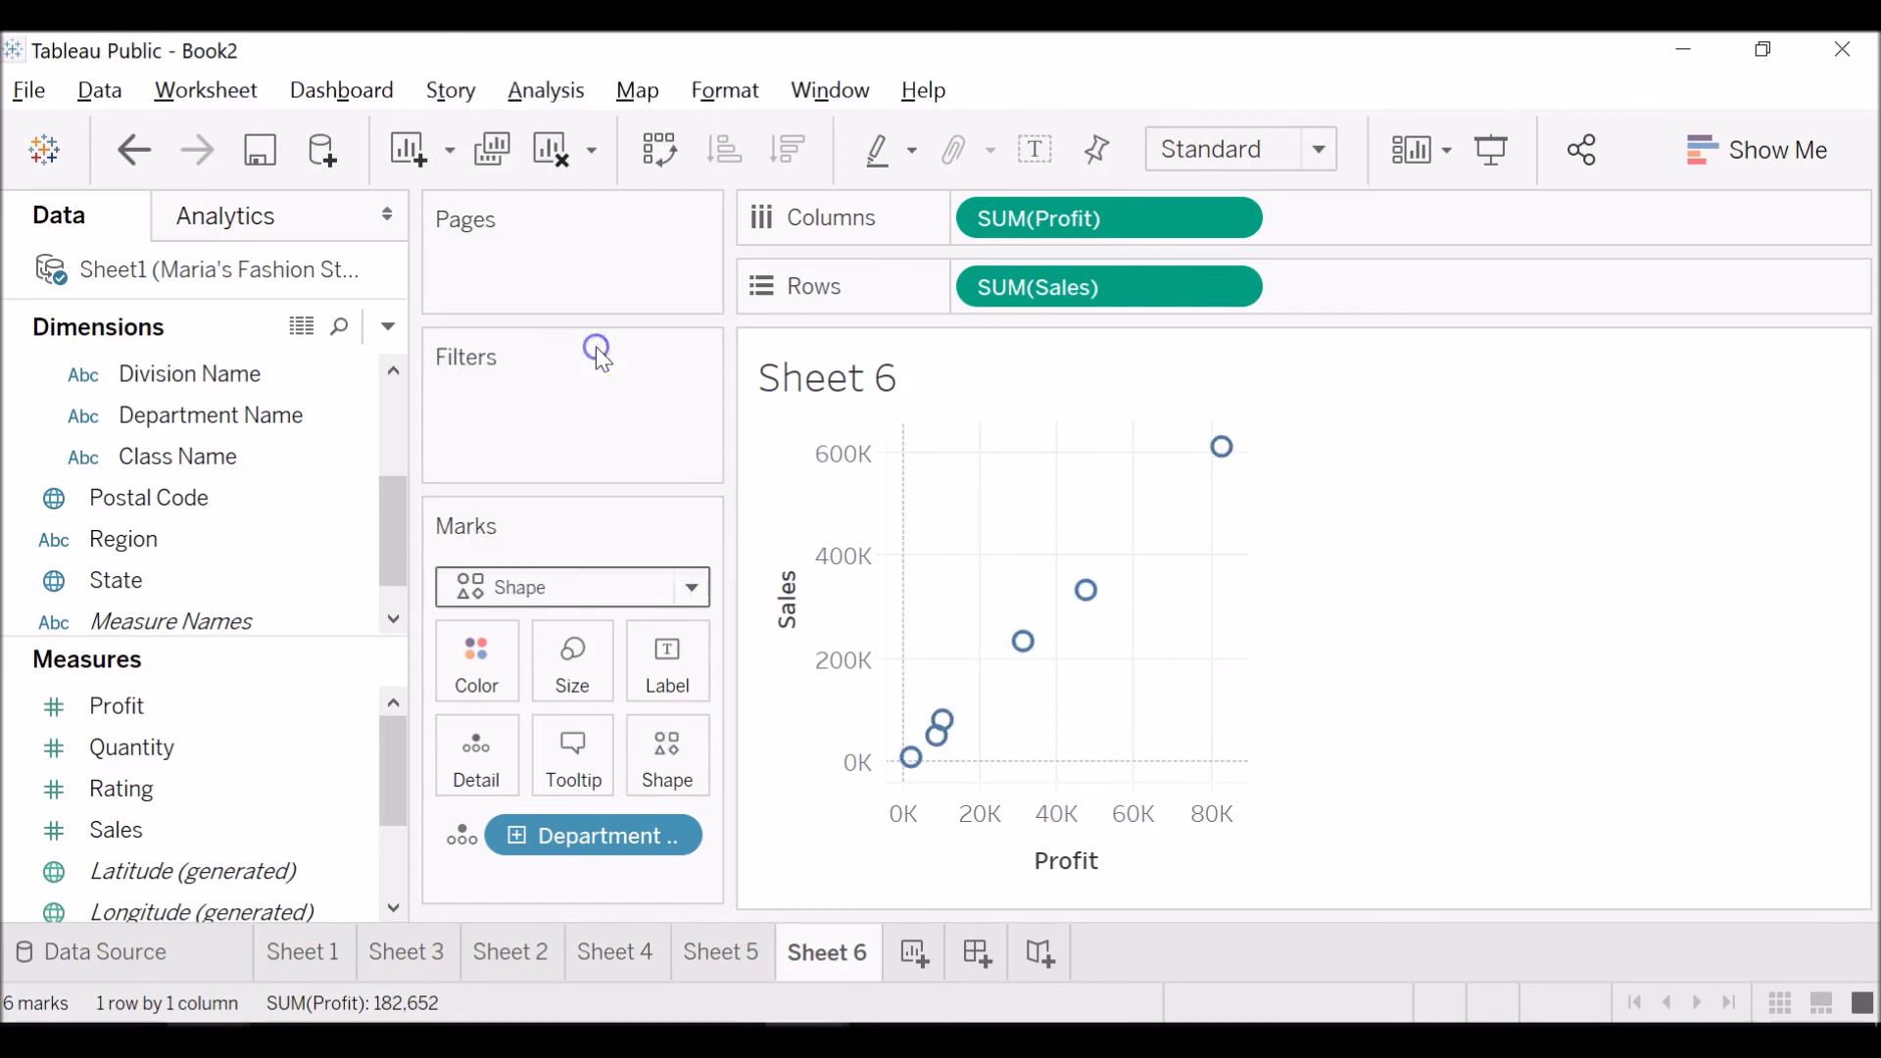
{"action": "left_click", "coordinate": [667, 766]}
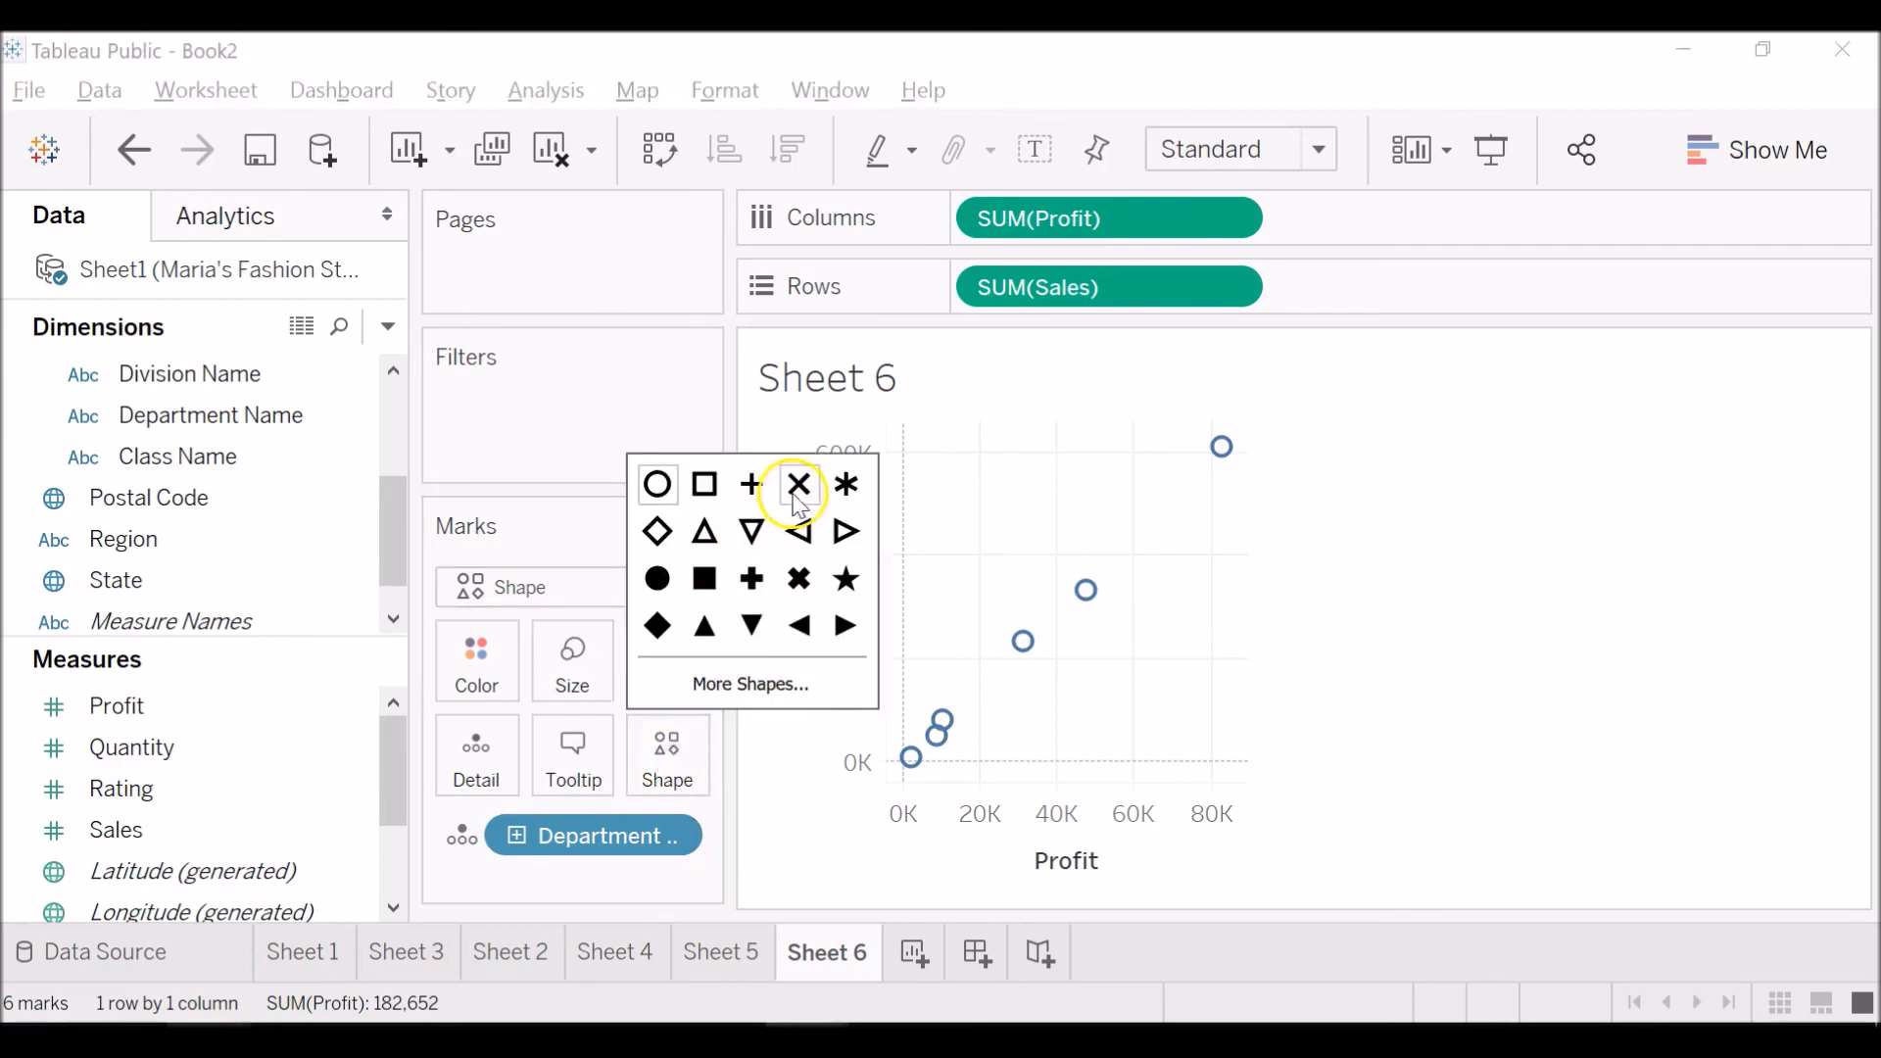
{"action": "left_click", "coordinate": [773, 574]}
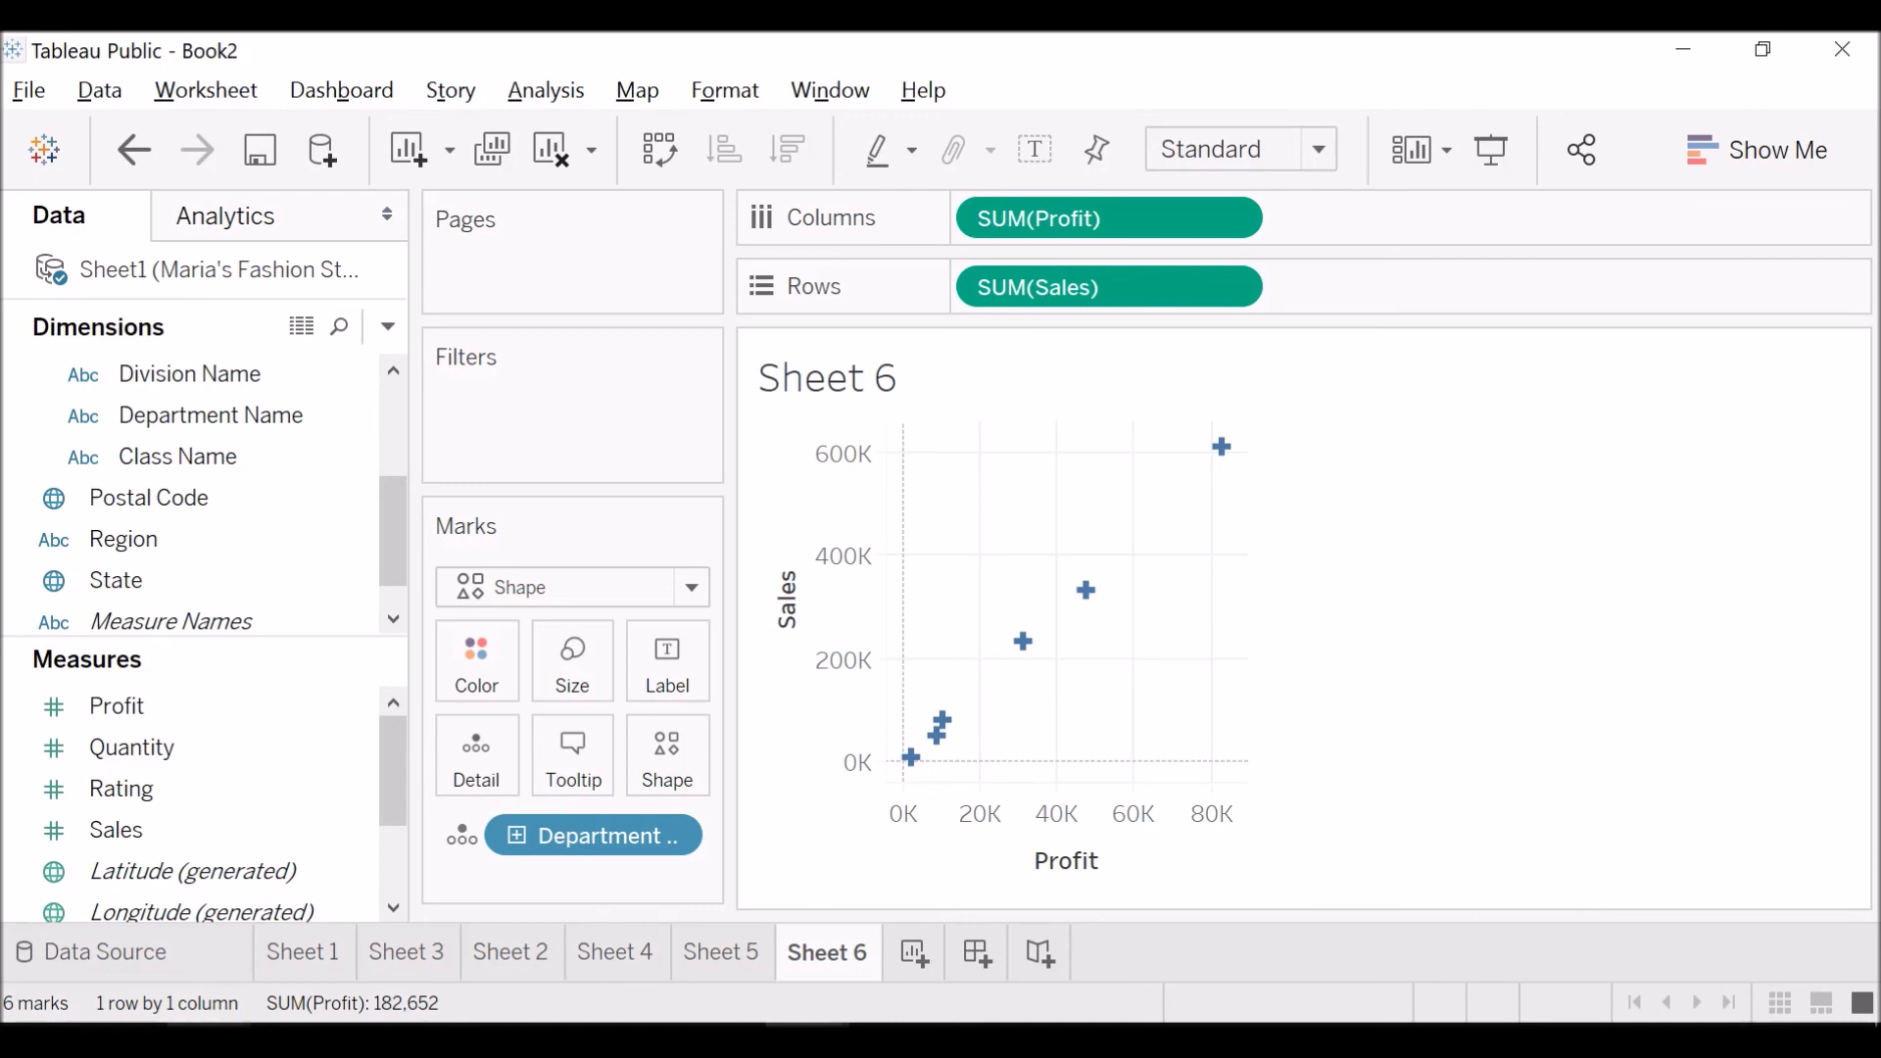
Create a new worksheet and map the states by adding Country and State to the marks as Detail.
{"action": "left_click", "coordinate": [919, 973]}
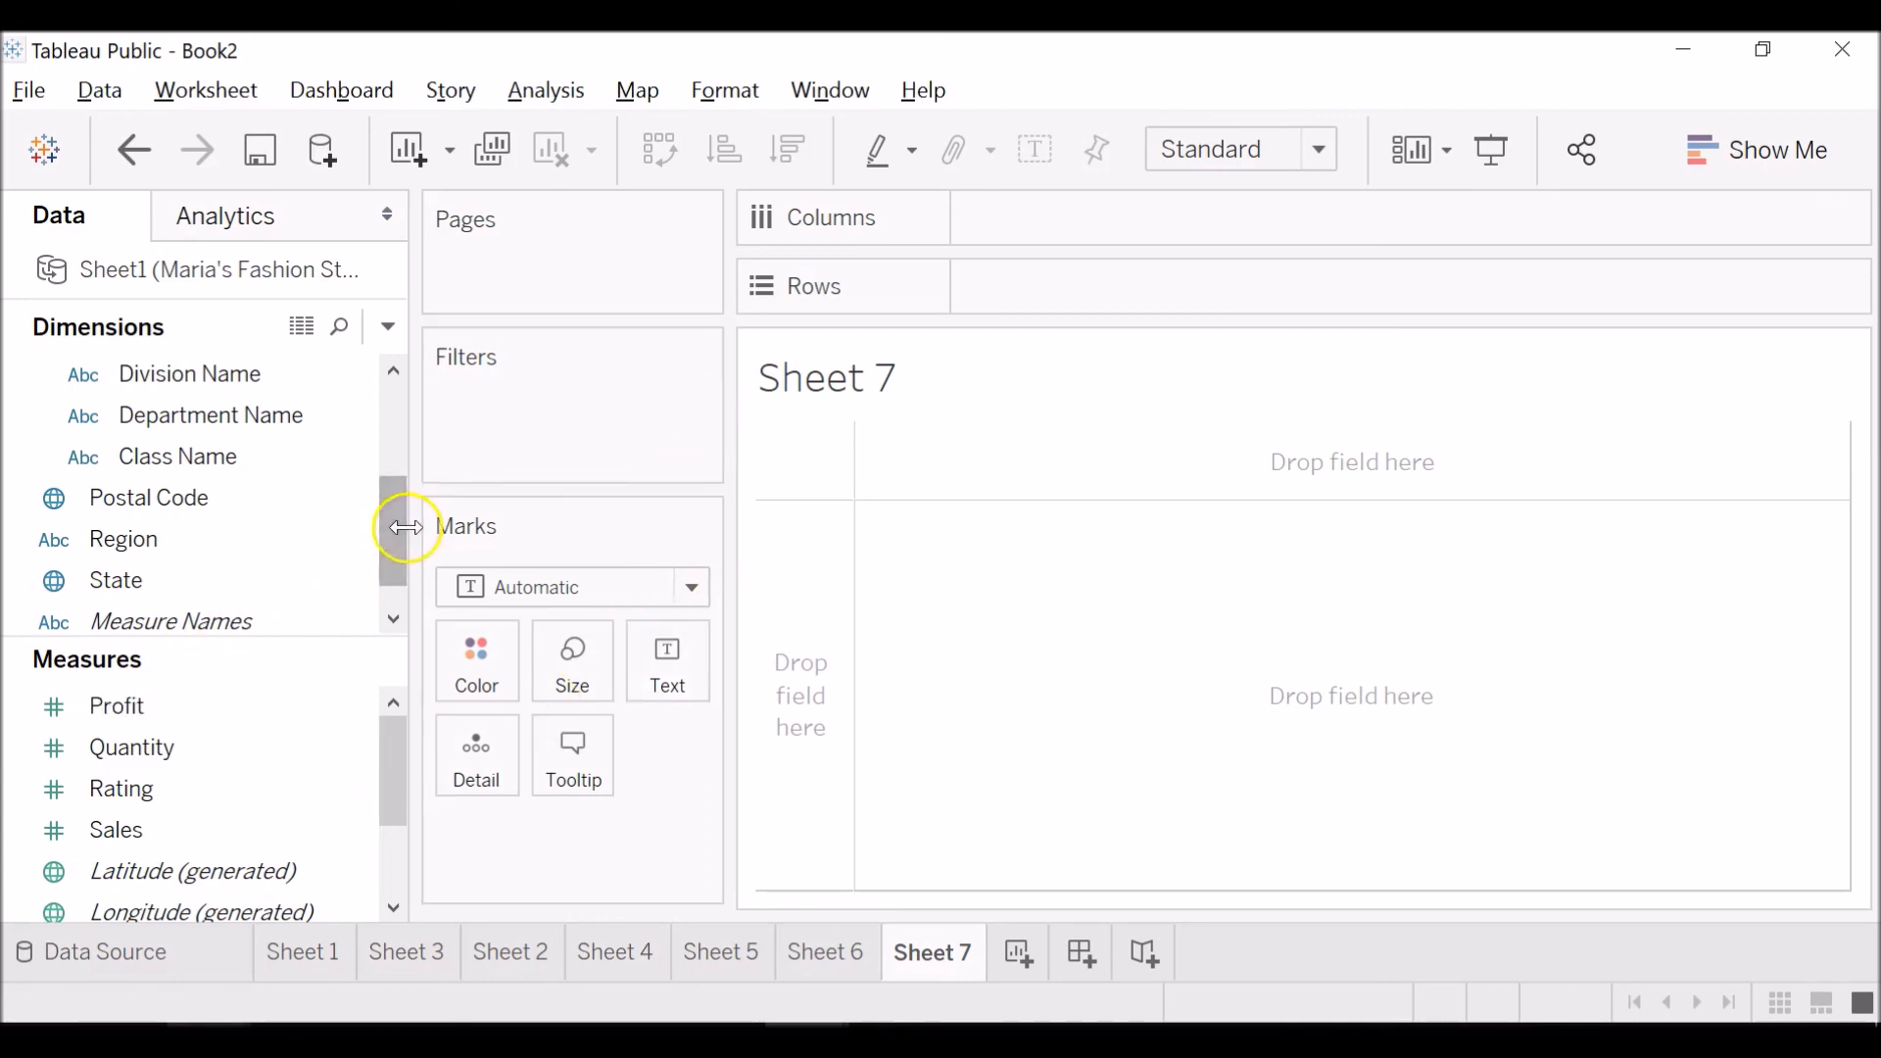
{"action": "left_click_drag", "start_coordinate": [397, 544], "coordinate": [411, 460]}
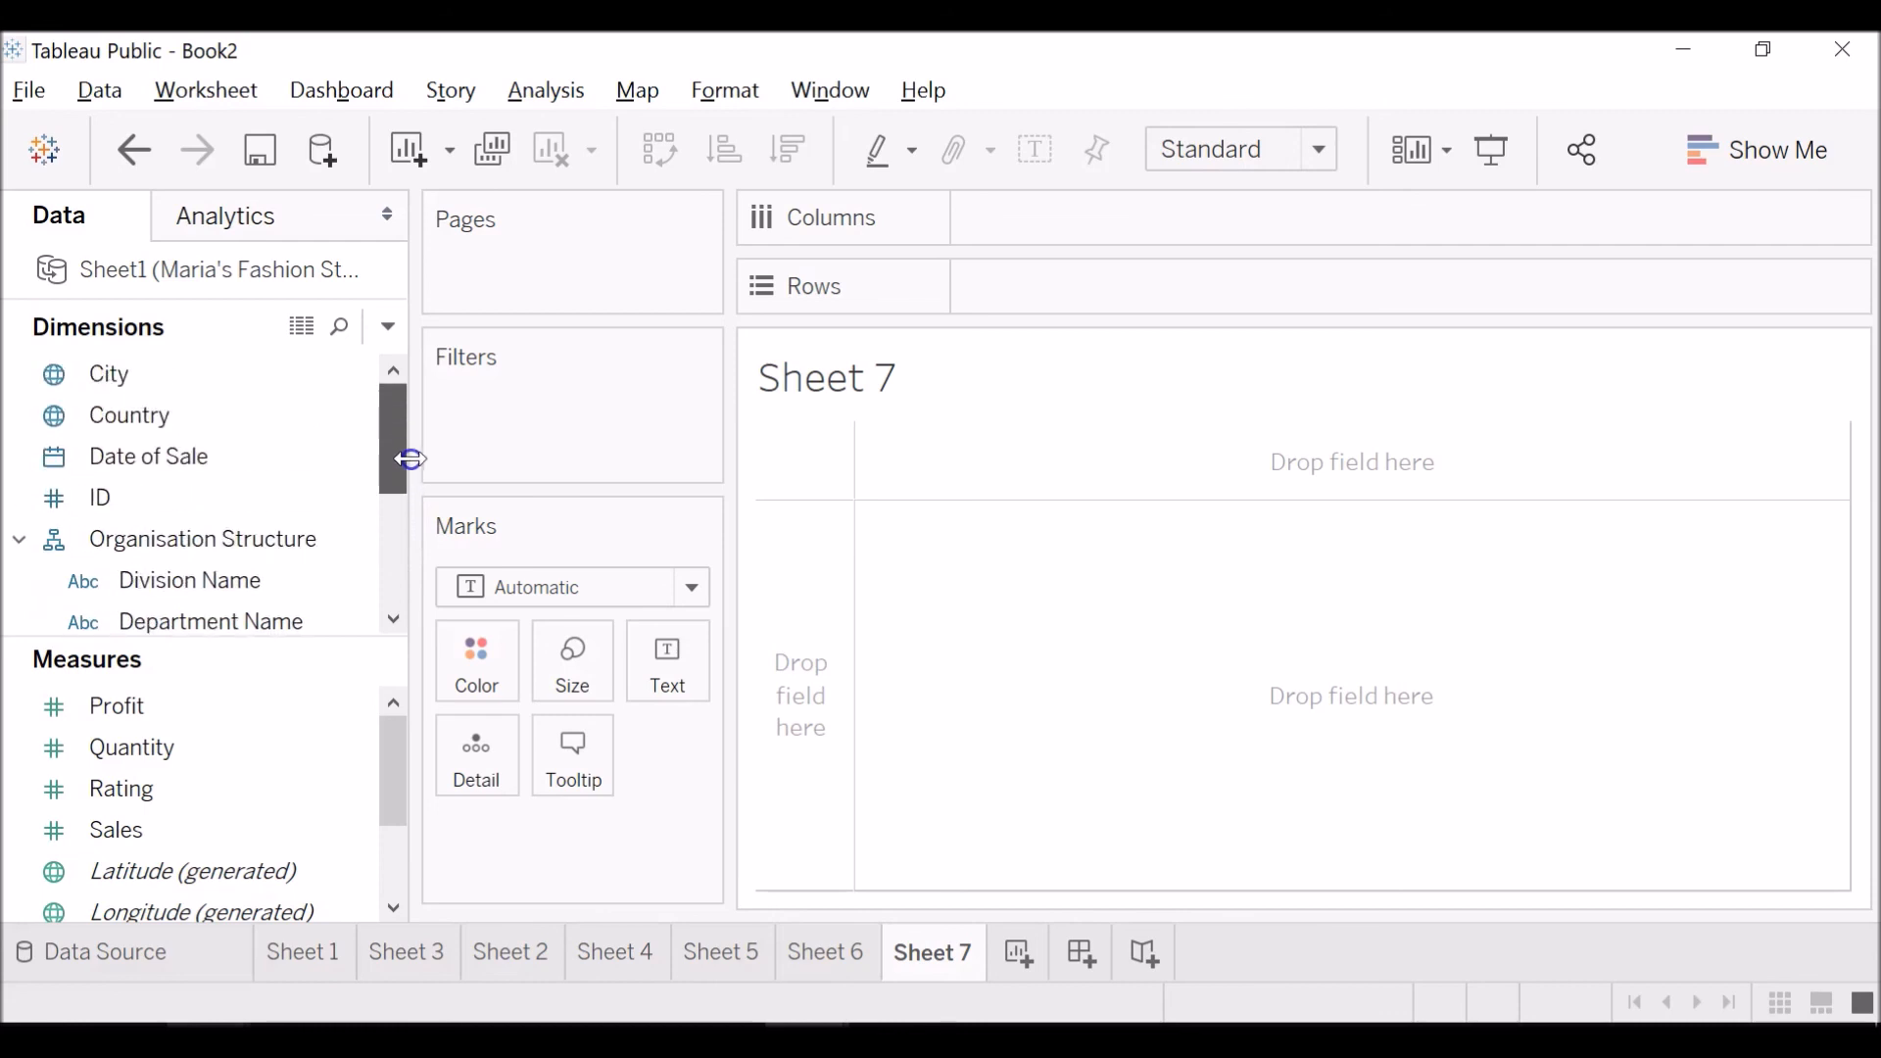
{"action": "left_click_drag", "start_coordinate": [218, 419], "coordinate": [614, 833]}
{"action": "left_click_drag", "start_coordinate": [386, 483], "coordinate": [630, 884]}
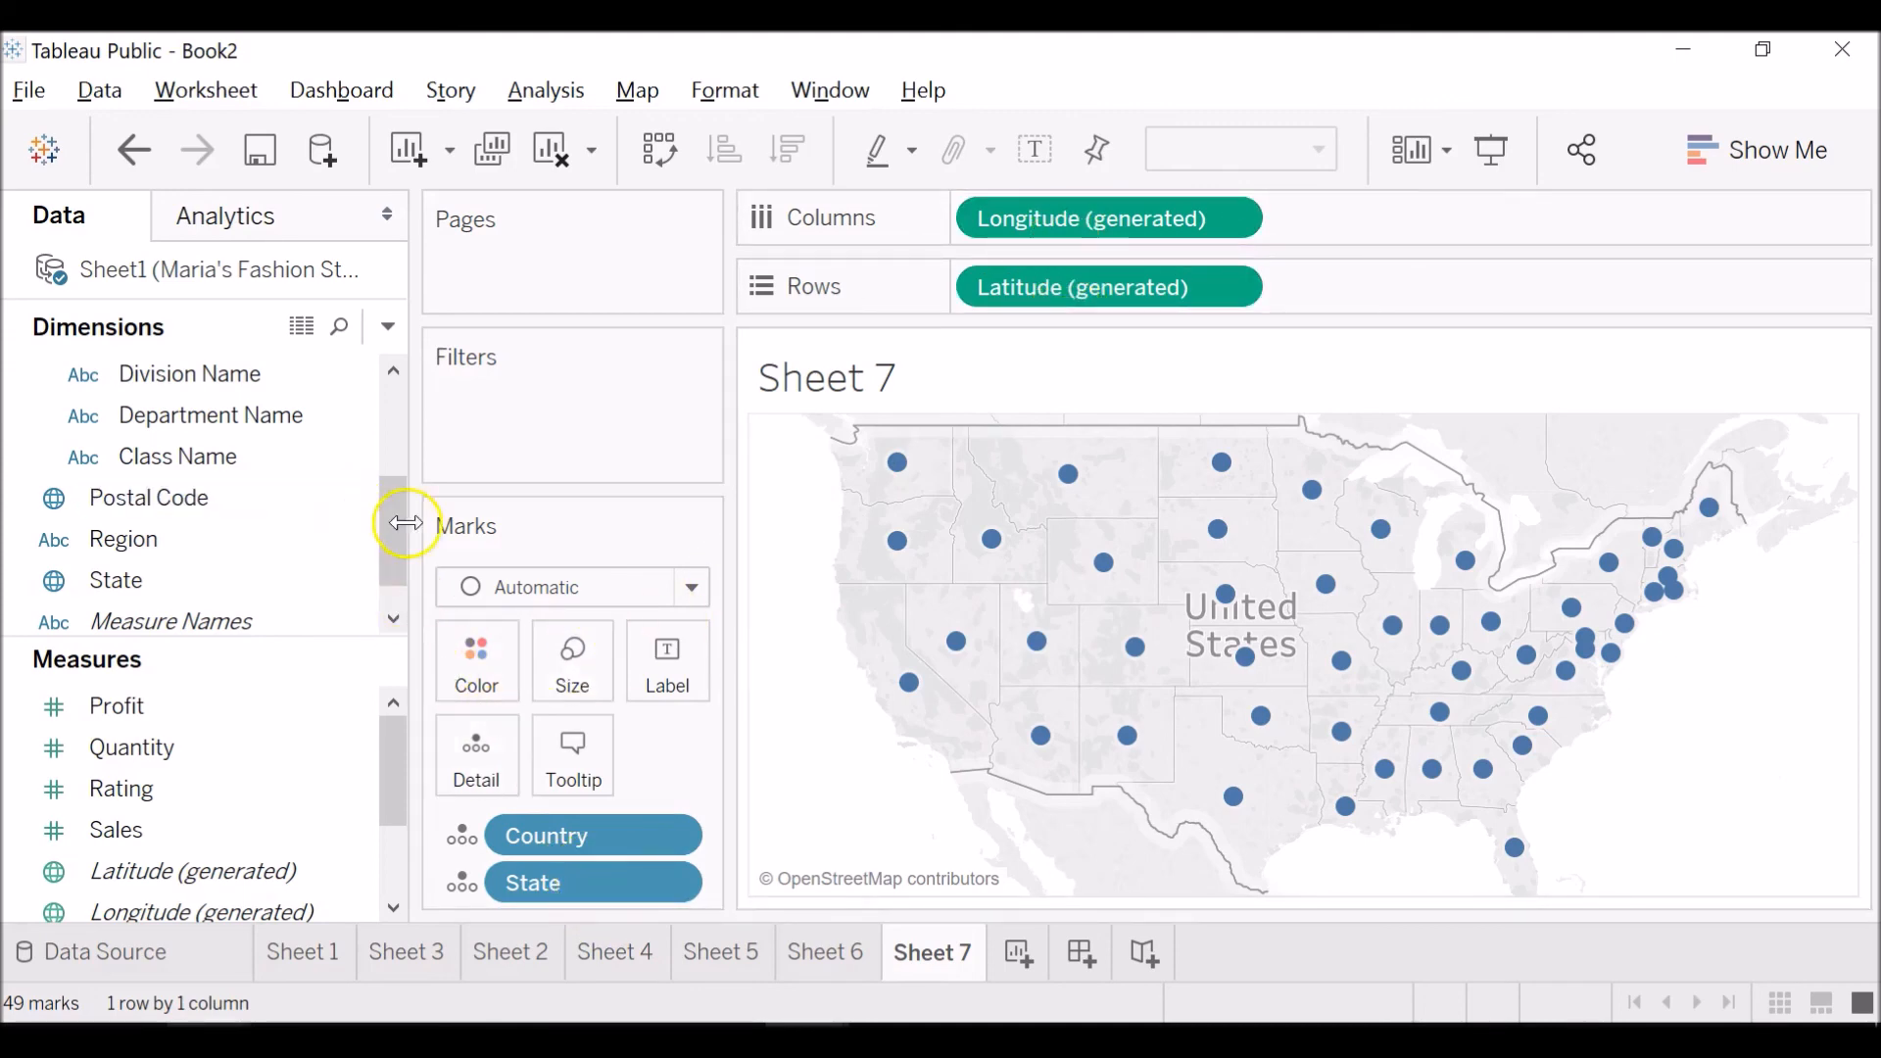
{"action": "left_click_drag", "start_coordinate": [389, 534], "coordinate": [394, 416]}
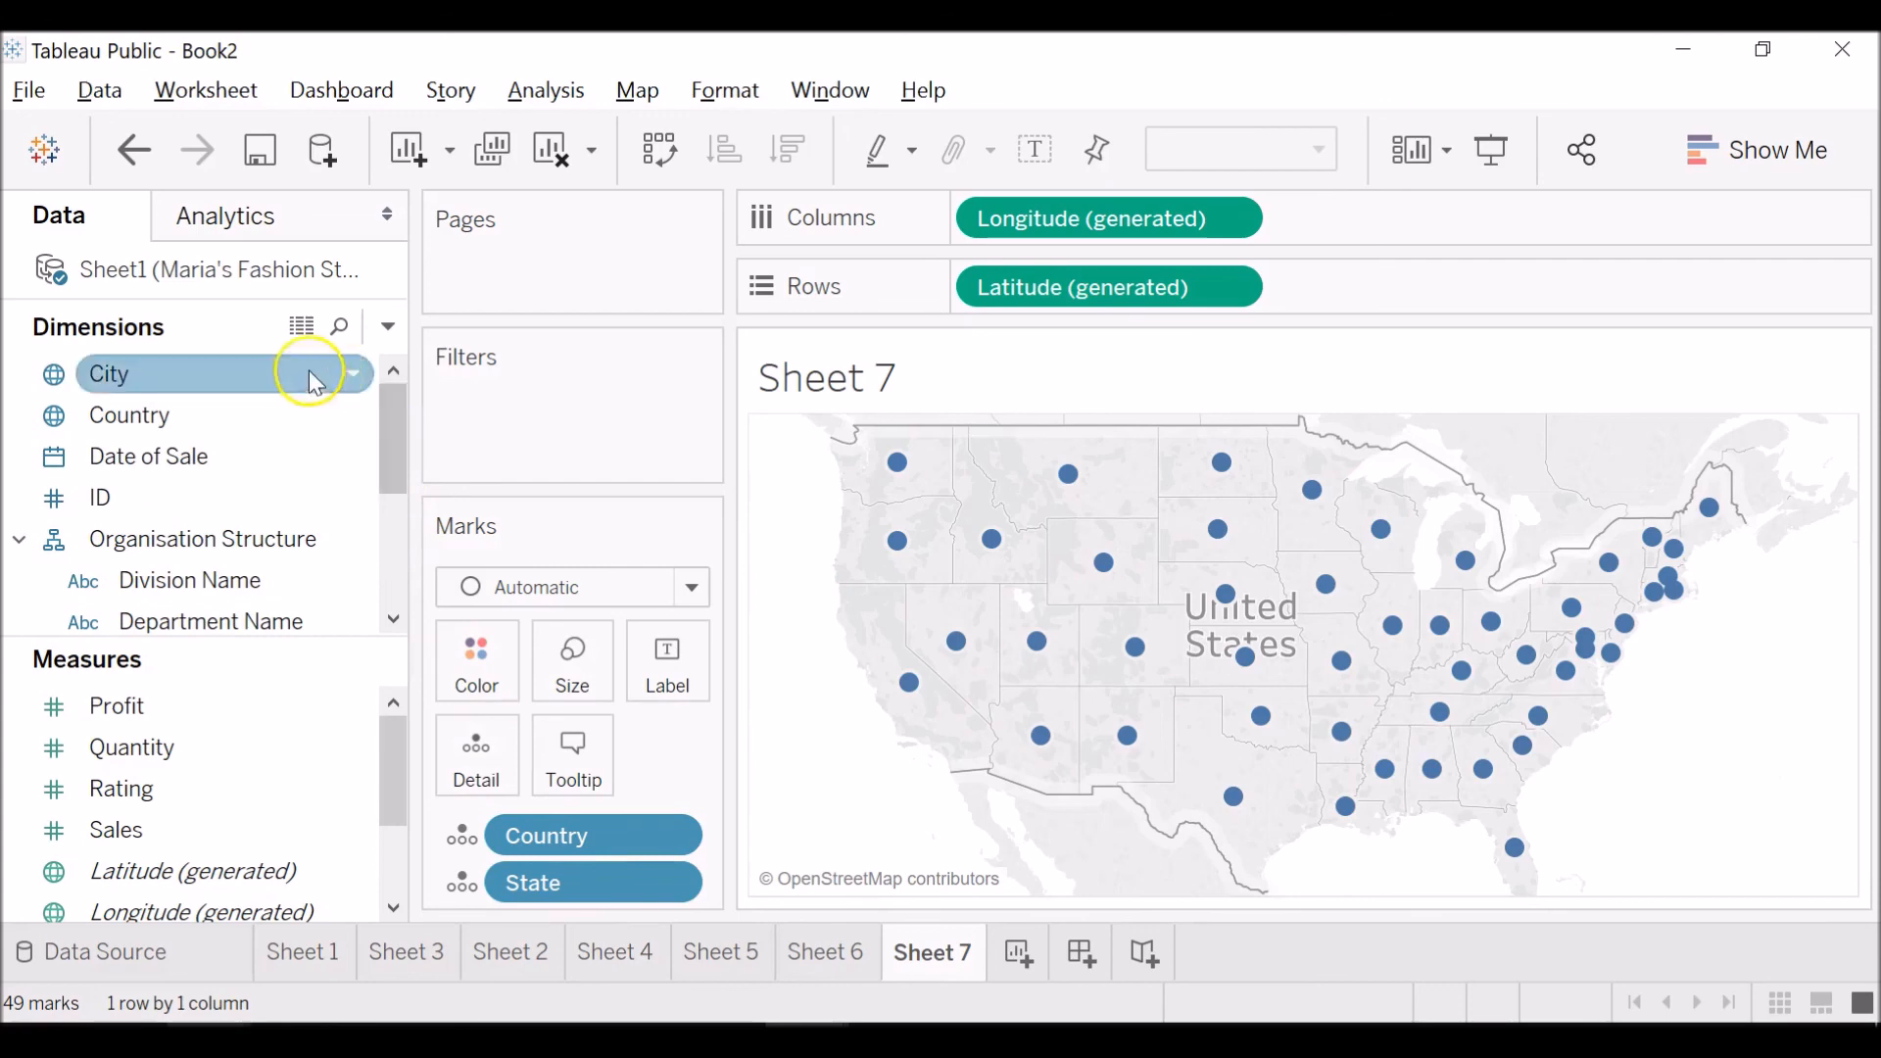
{"action": "left_click_drag", "start_coordinate": [398, 396], "coordinate": [405, 530]}
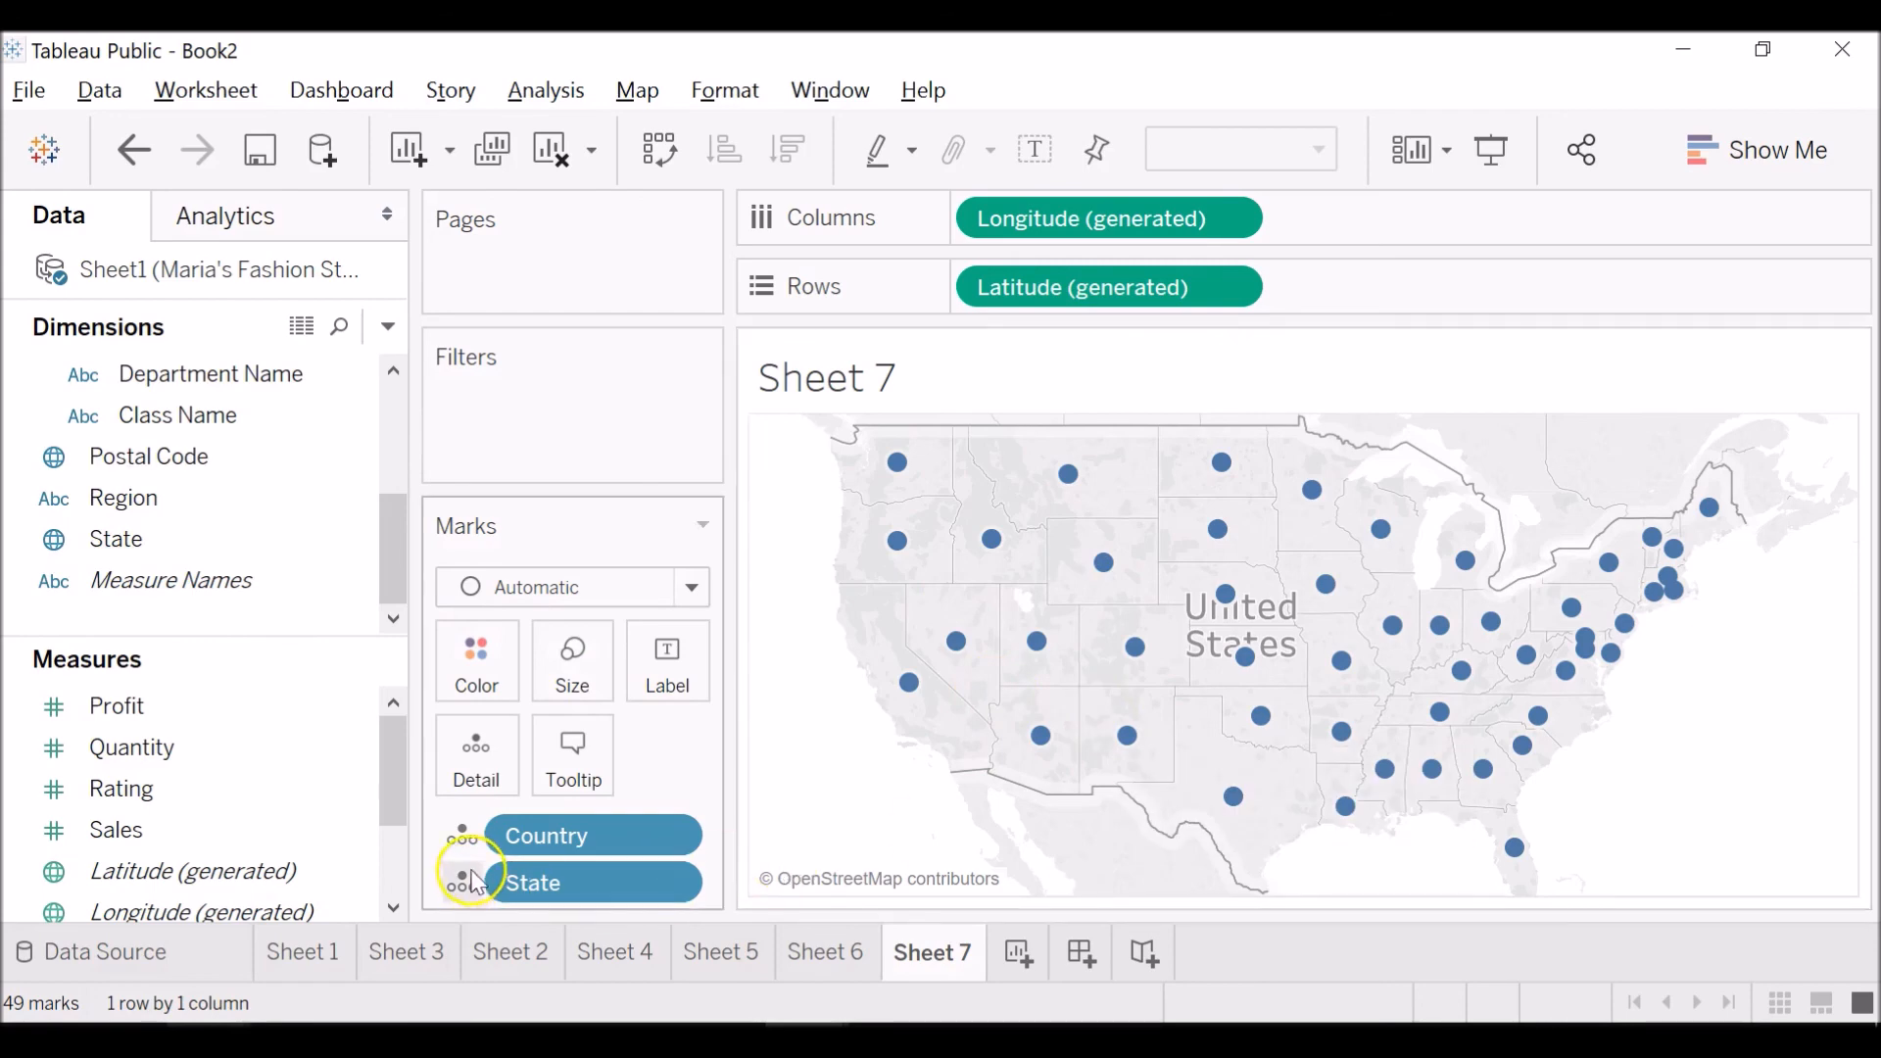
Color the Sheet 7 map by Sales and inspect the sales of individual states.
{"action": "left_click_drag", "start_coordinate": [242, 848], "coordinate": [492, 676]}
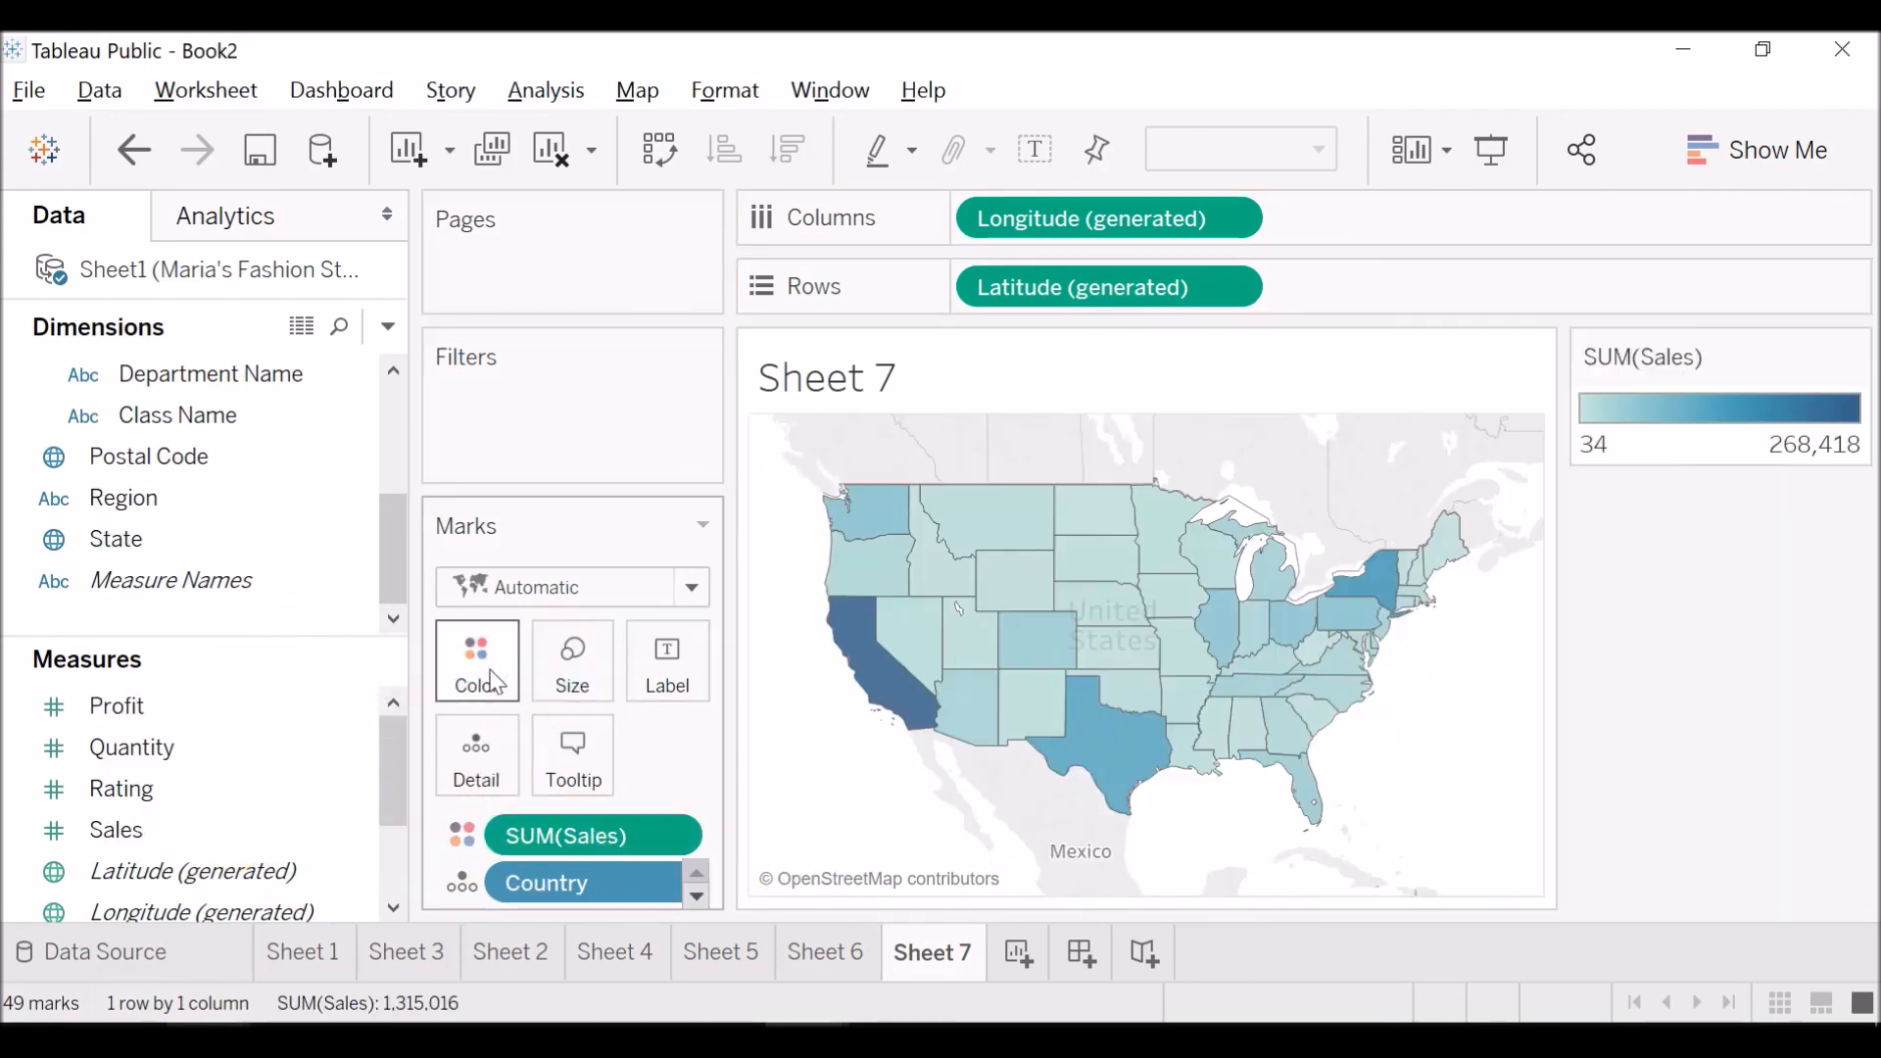
{"action": "mouse_move", "coordinate": [921, 686]}
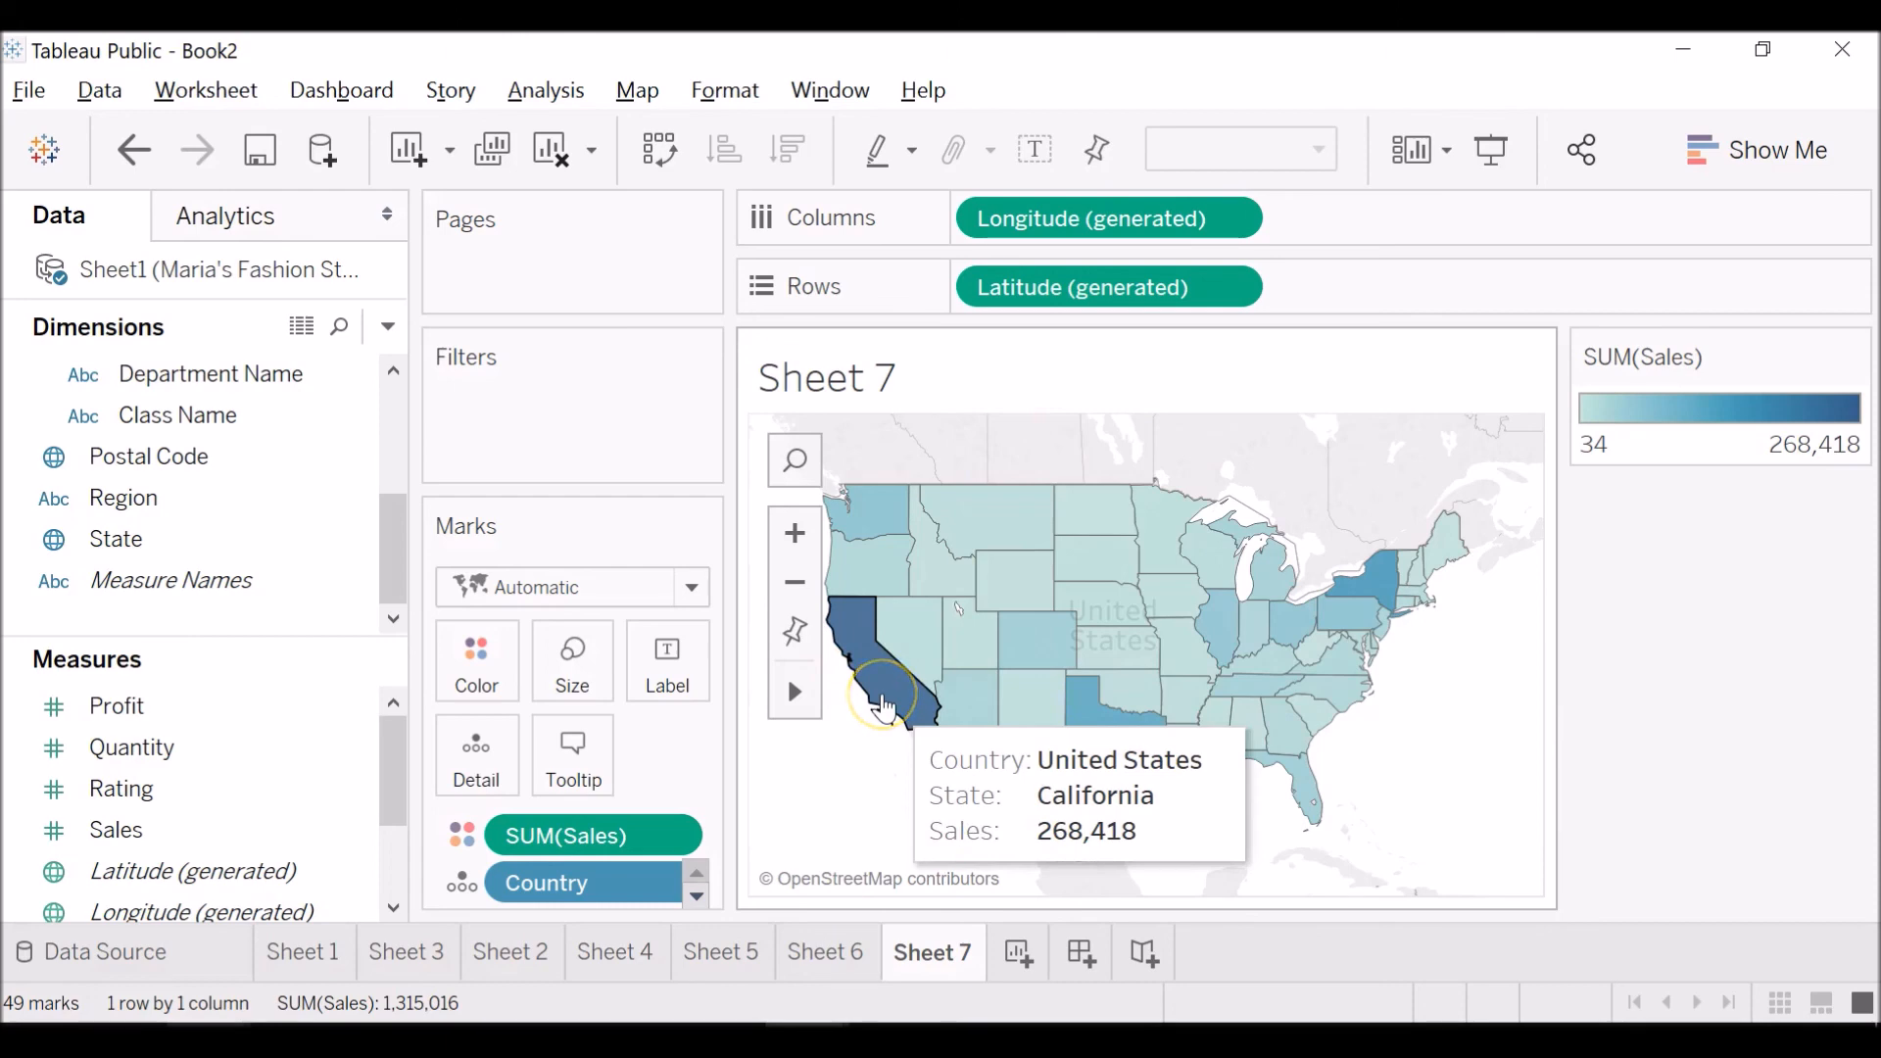
{"action": "mouse_move", "coordinate": [1098, 556]}
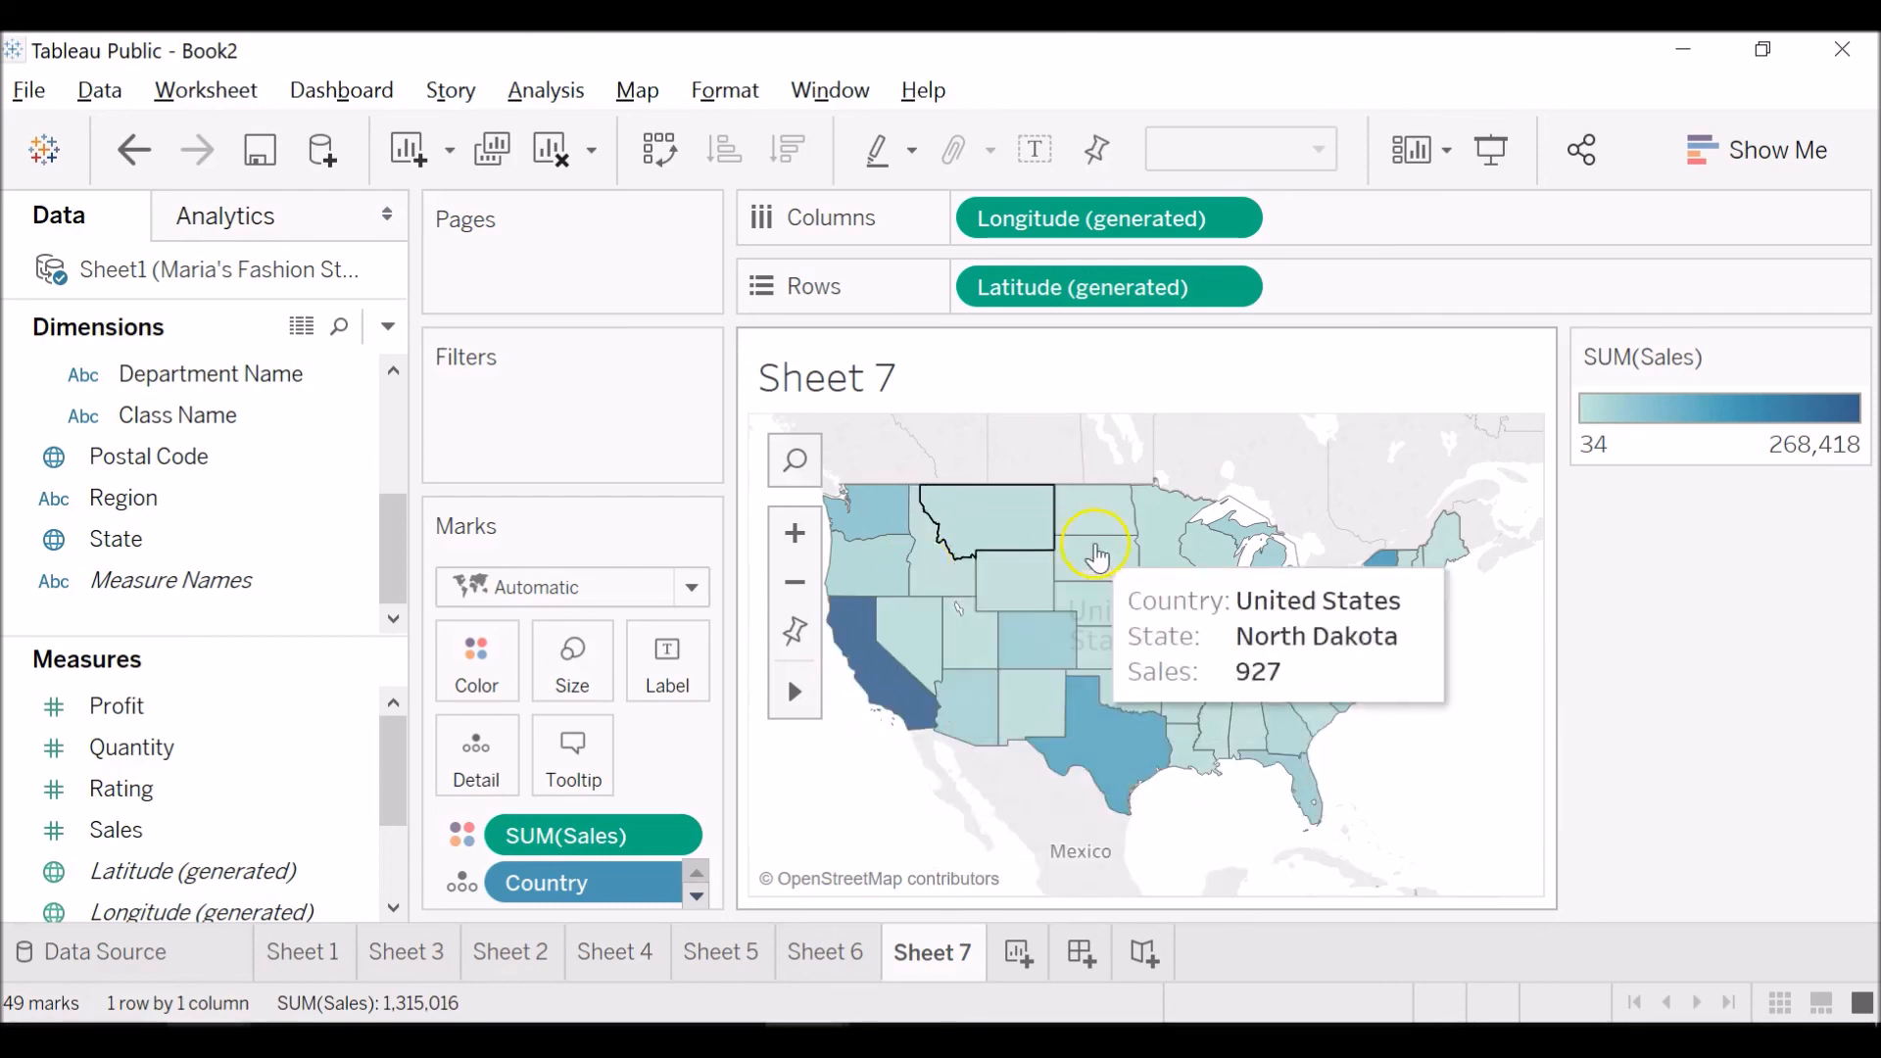
{"action": "mouse_move", "coordinate": [1137, 742]}
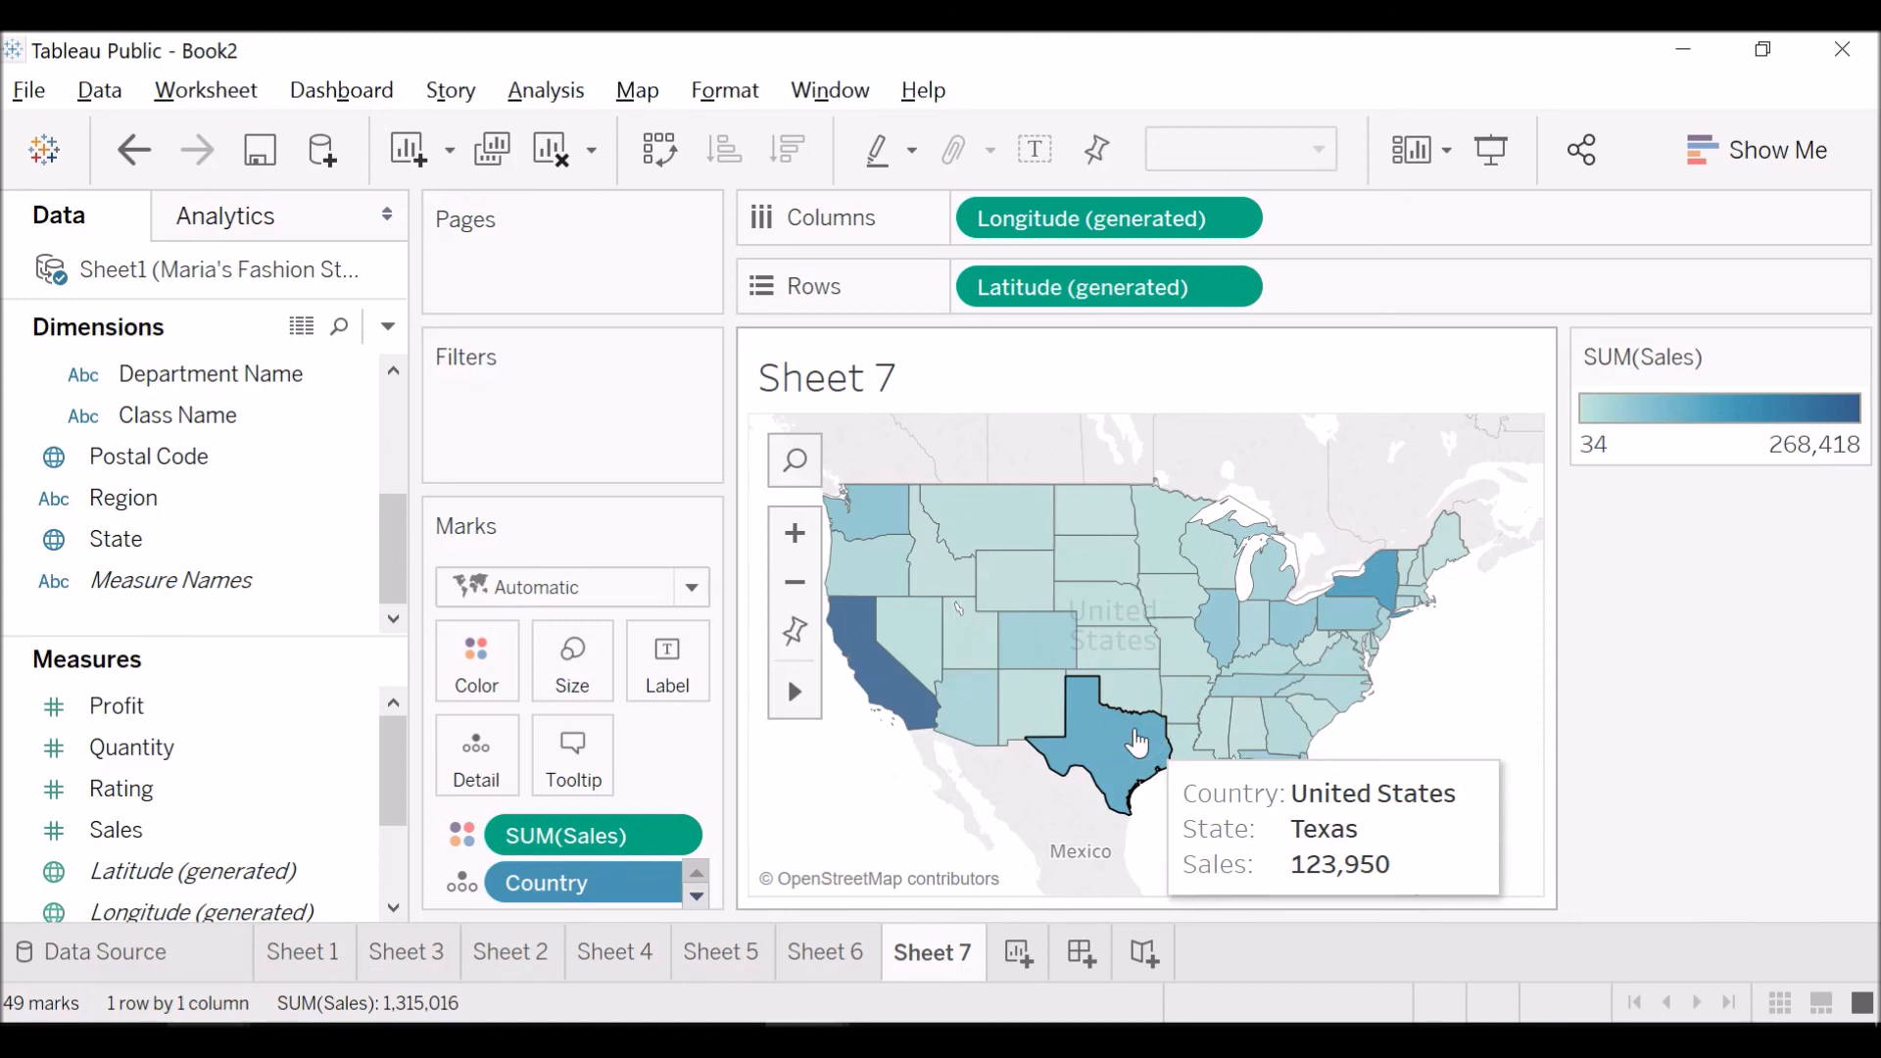
{"action": "mouse_move", "coordinate": [837, 519]}
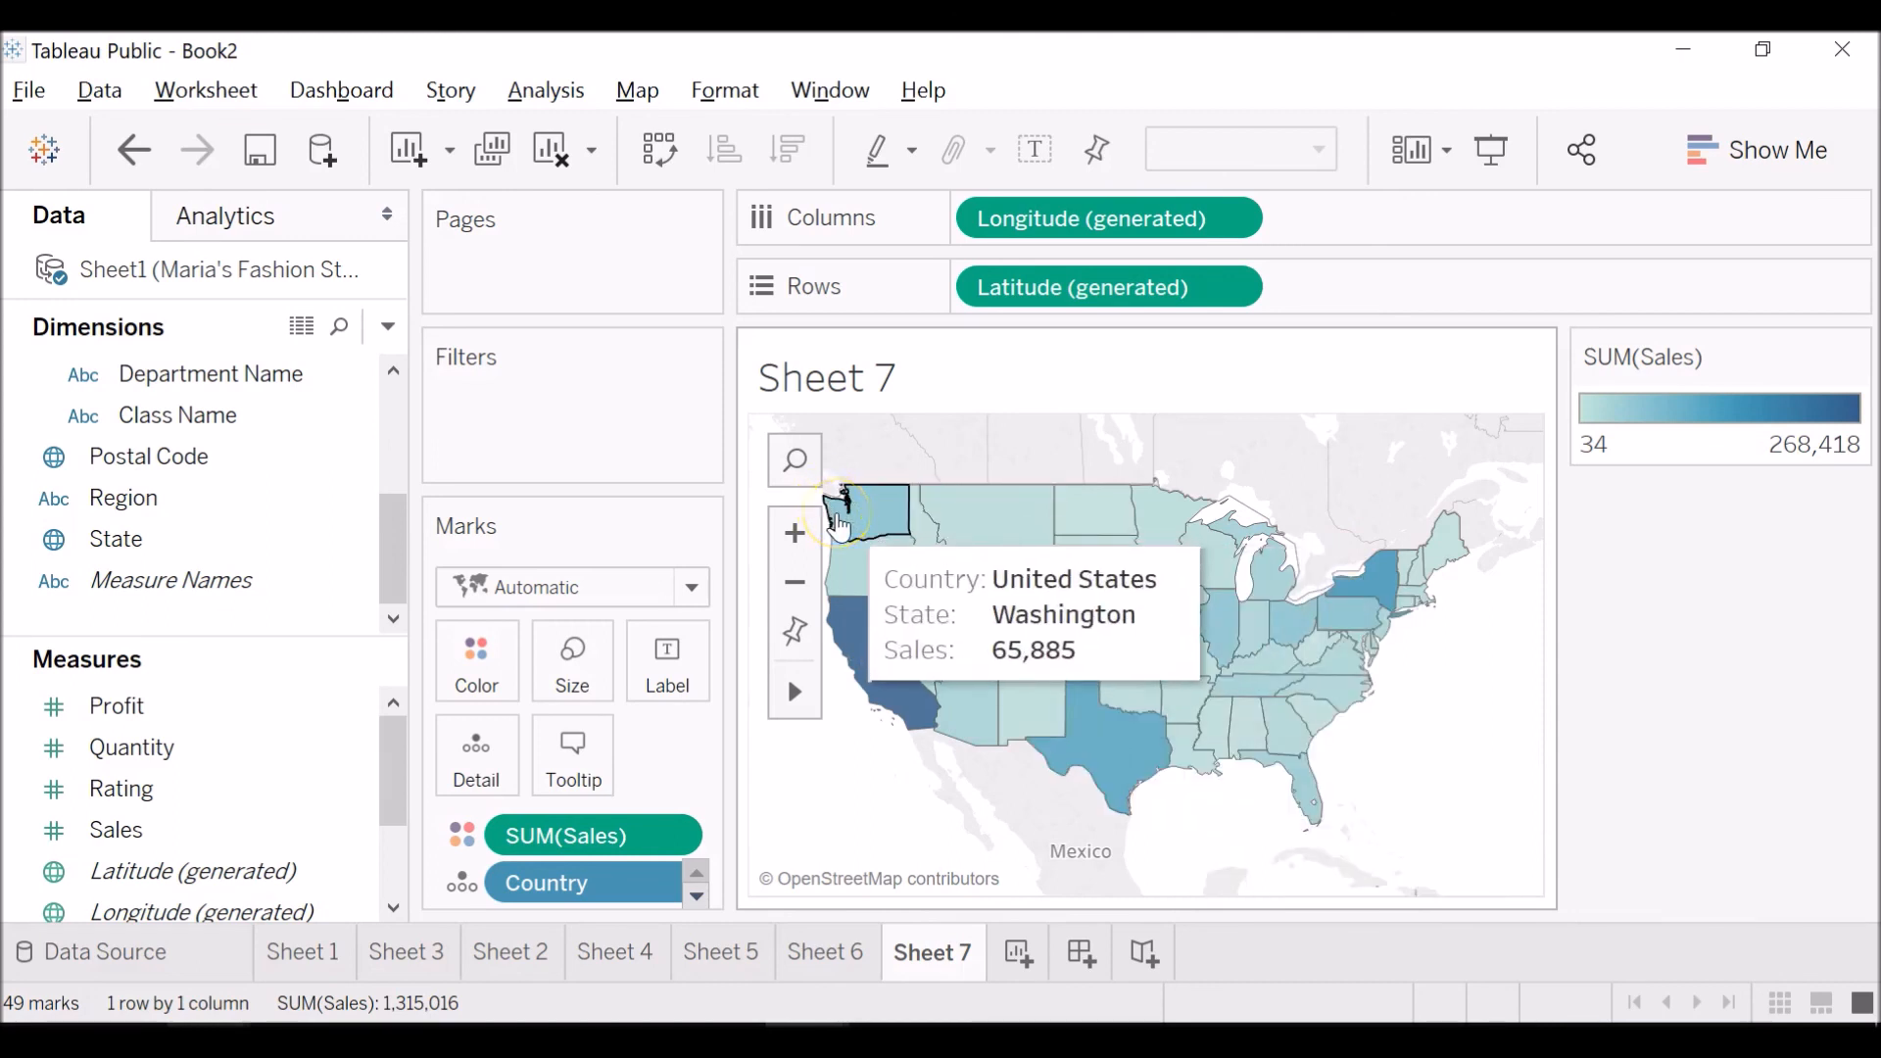
{"action": "mouse_move", "coordinate": [1414, 655]}
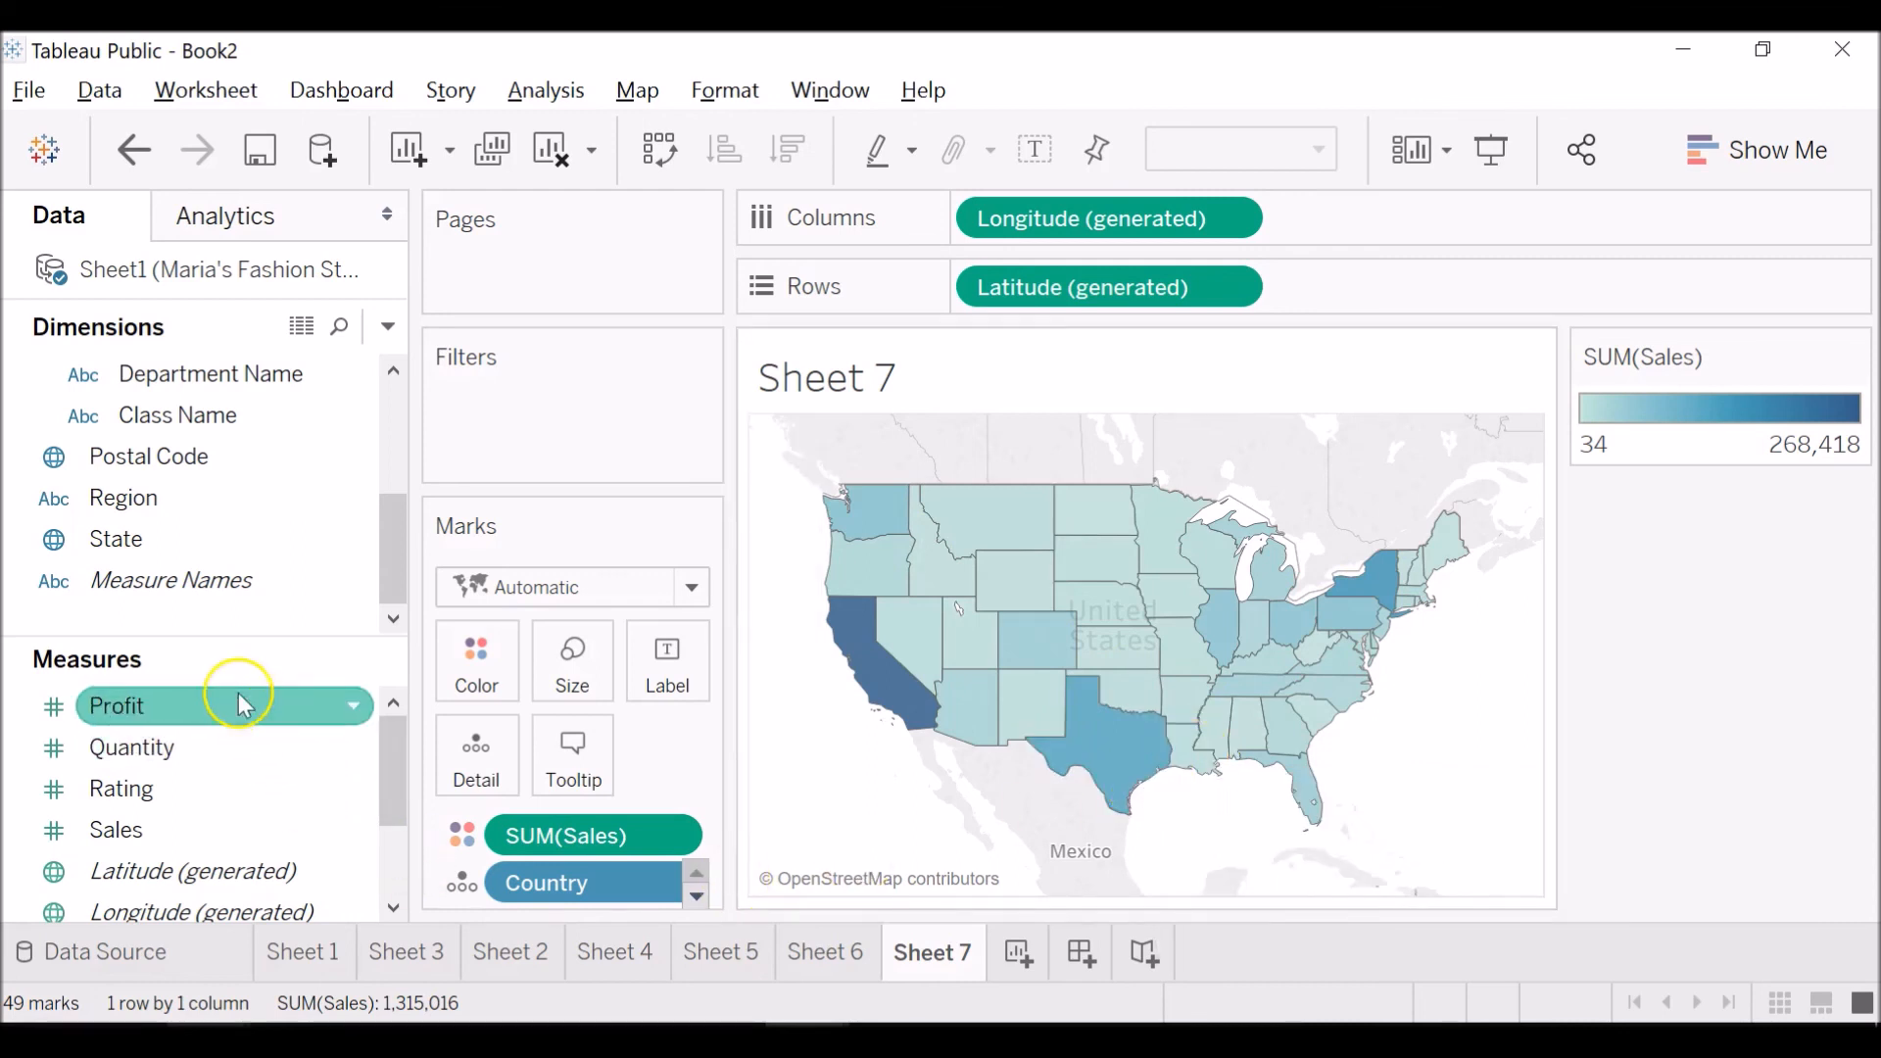
Compare Profit and Sales as the map's color measure, ending with Profit, and inspect individual states.
{"action": "left_click_drag", "start_coordinate": [239, 703], "coordinate": [576, 845]}
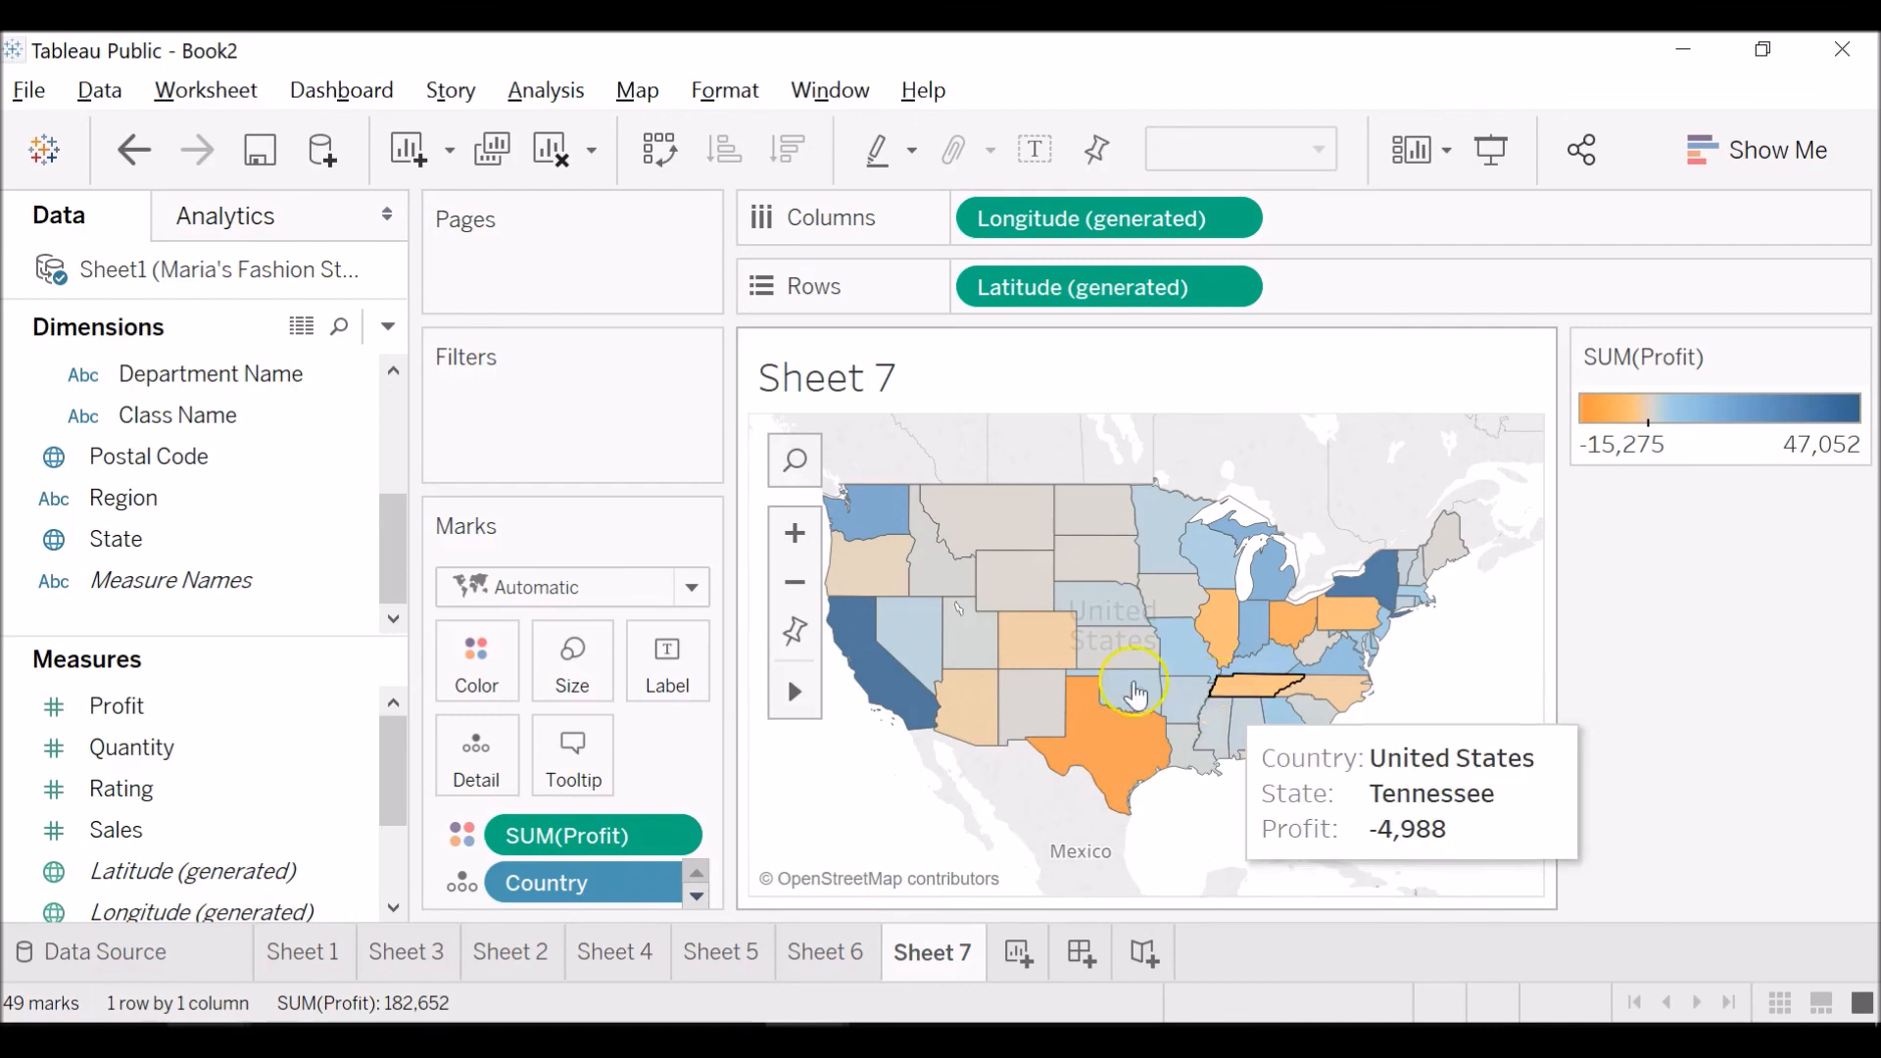
{"action": "mouse_move", "coordinate": [1391, 580]}
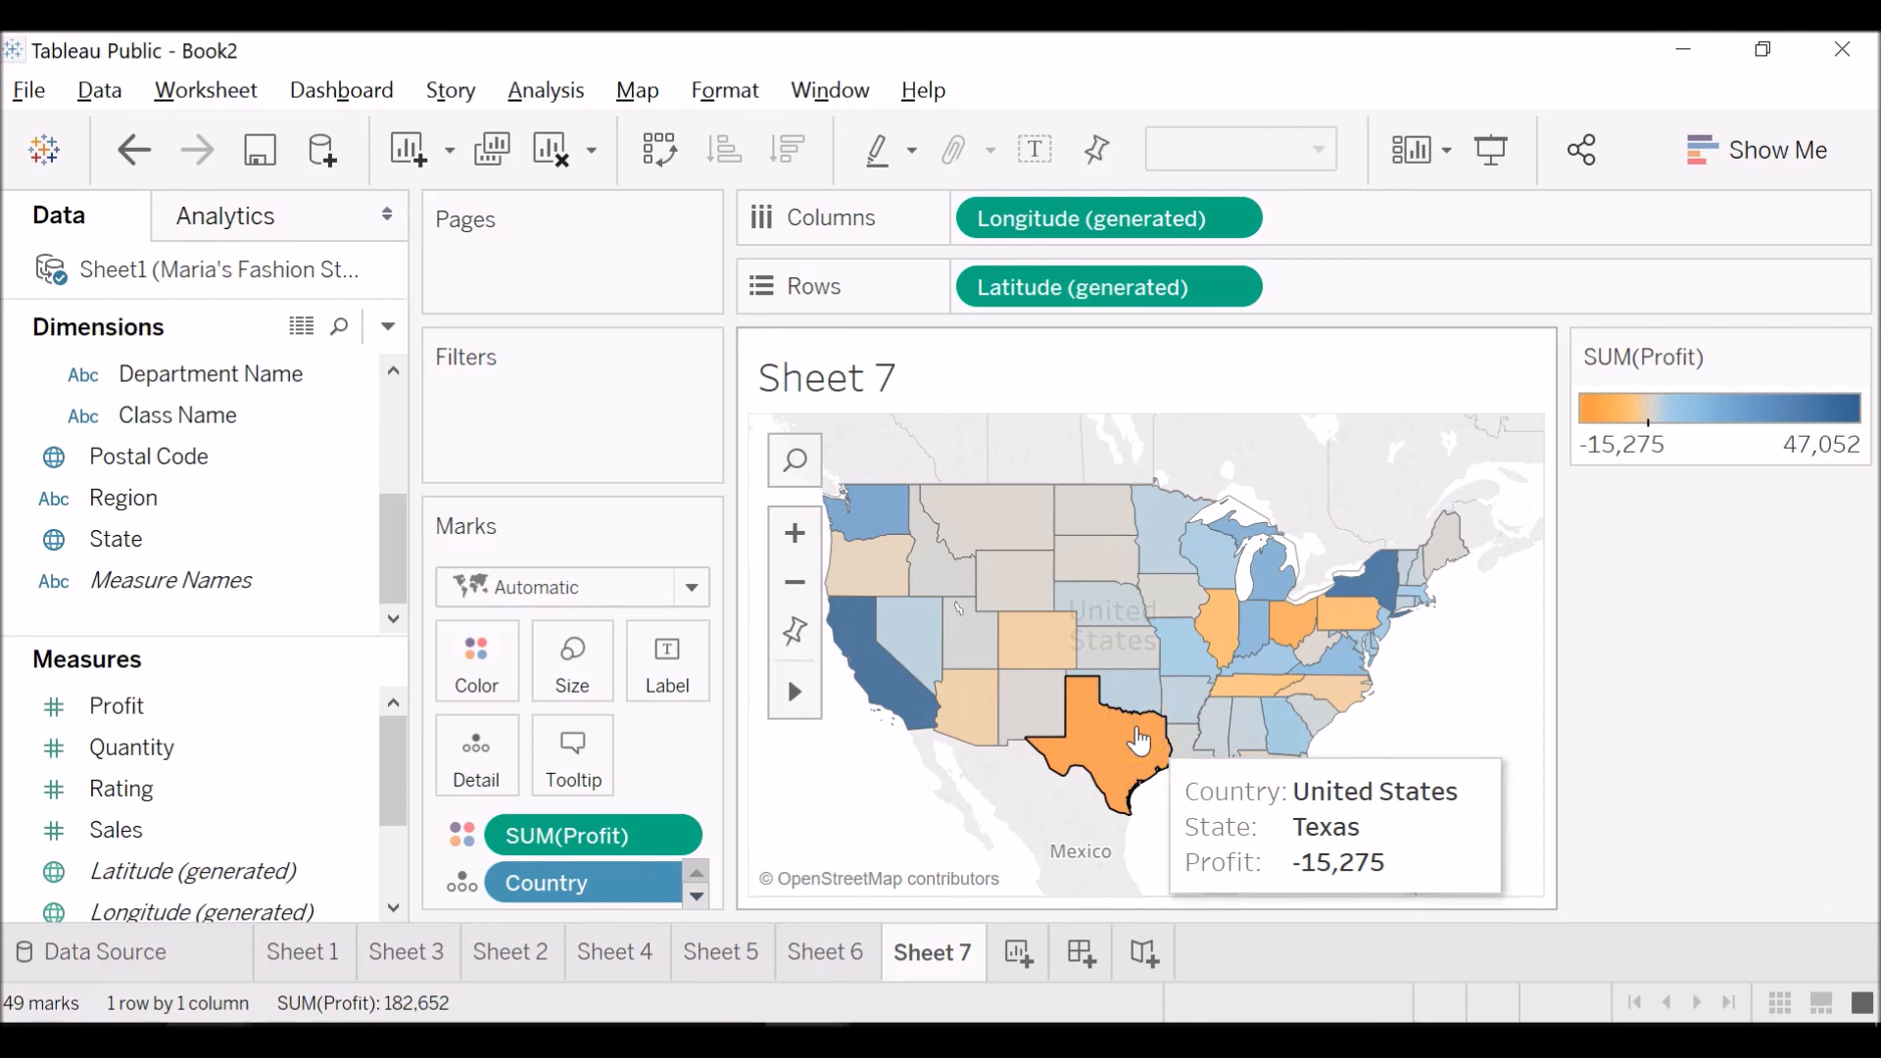
{"action": "left_click_drag", "start_coordinate": [285, 830], "coordinate": [566, 849]}
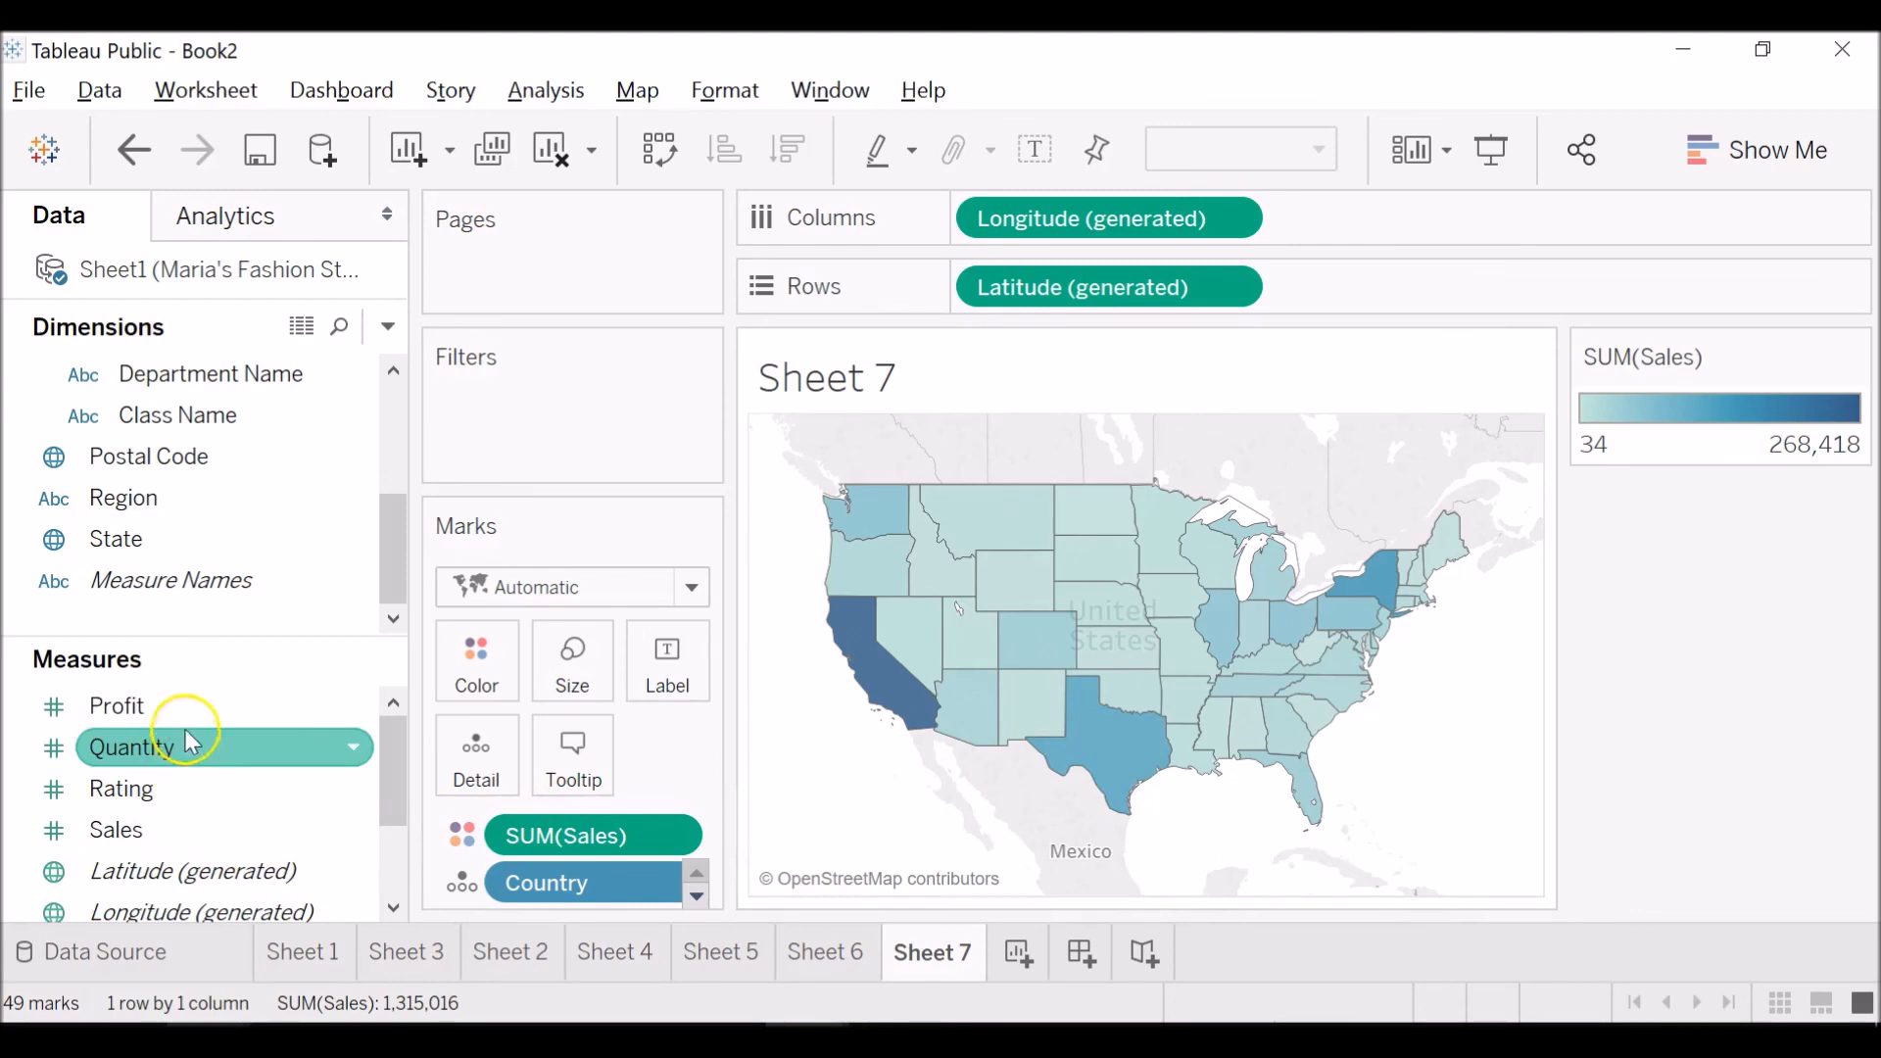
{"action": "left_click_drag", "start_coordinate": [186, 707], "coordinate": [574, 843]}
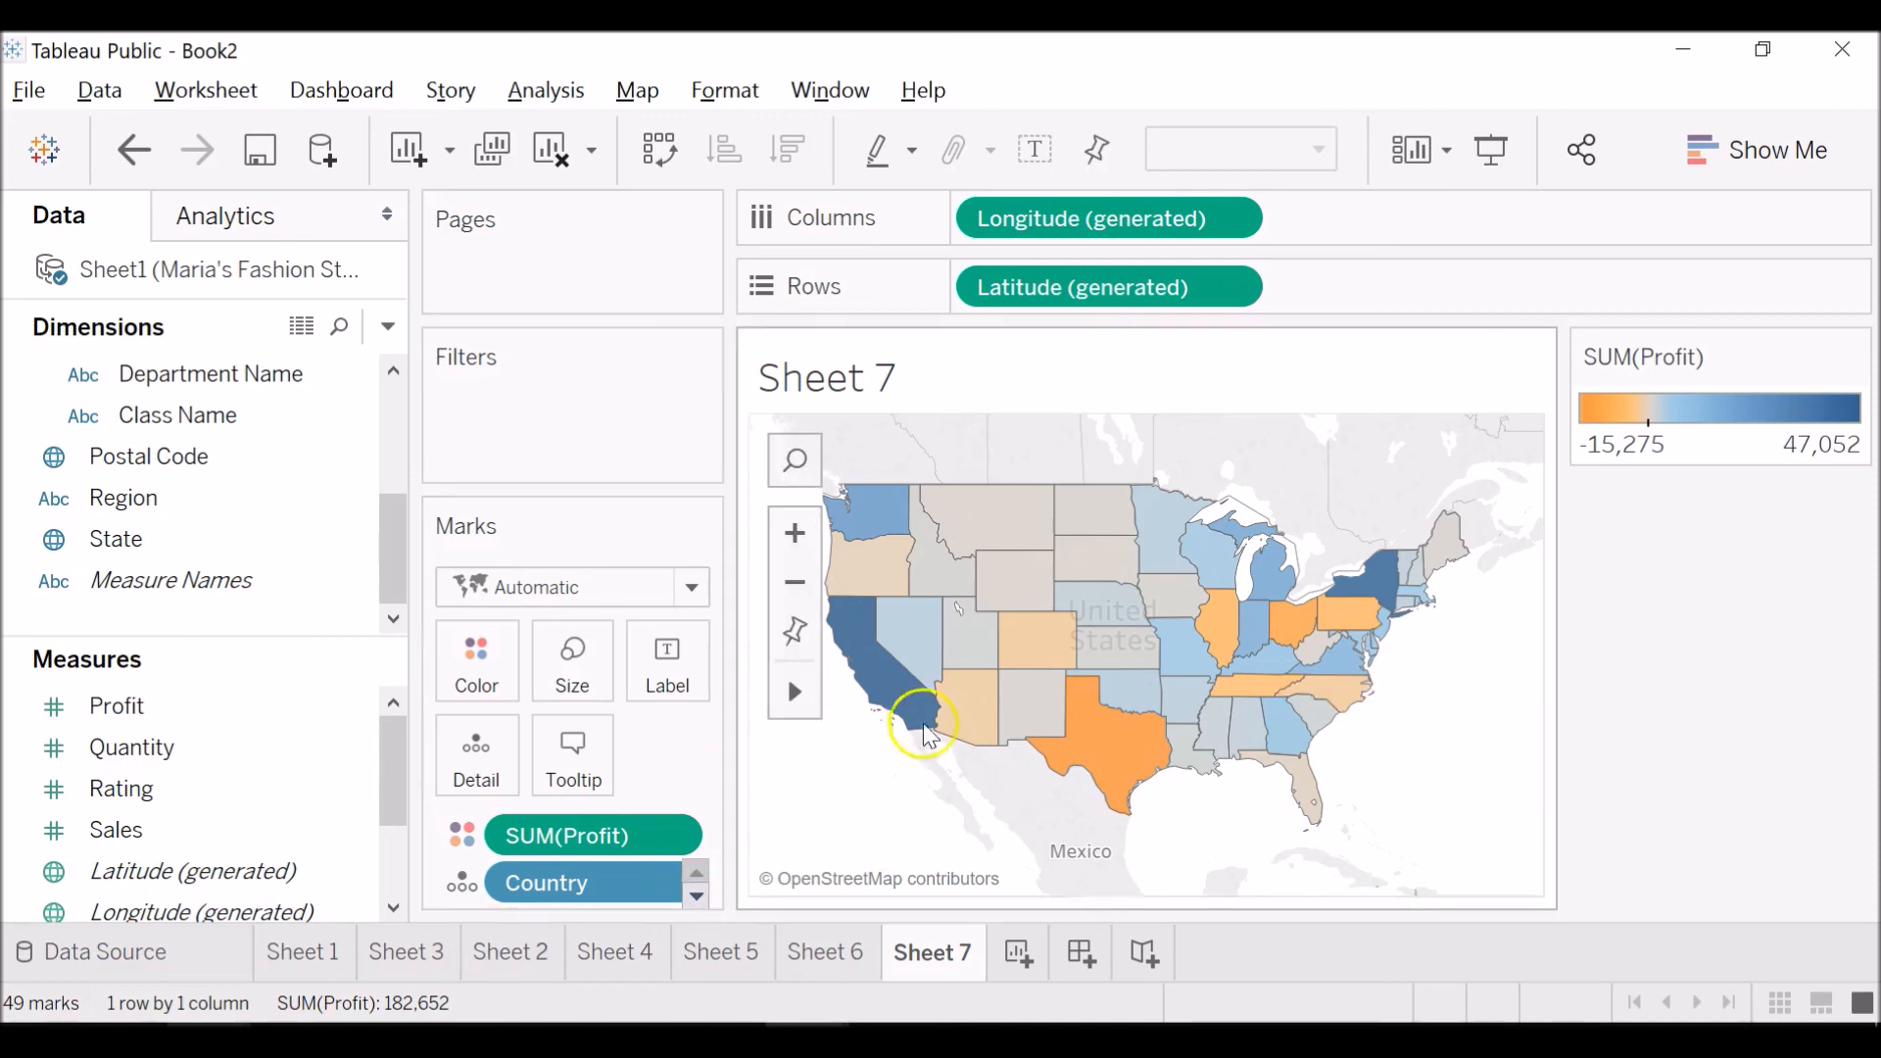
Review the Sales versus Profit scatter plot in Sheet 6.
{"action": "left_click", "coordinate": [85, 1021]}
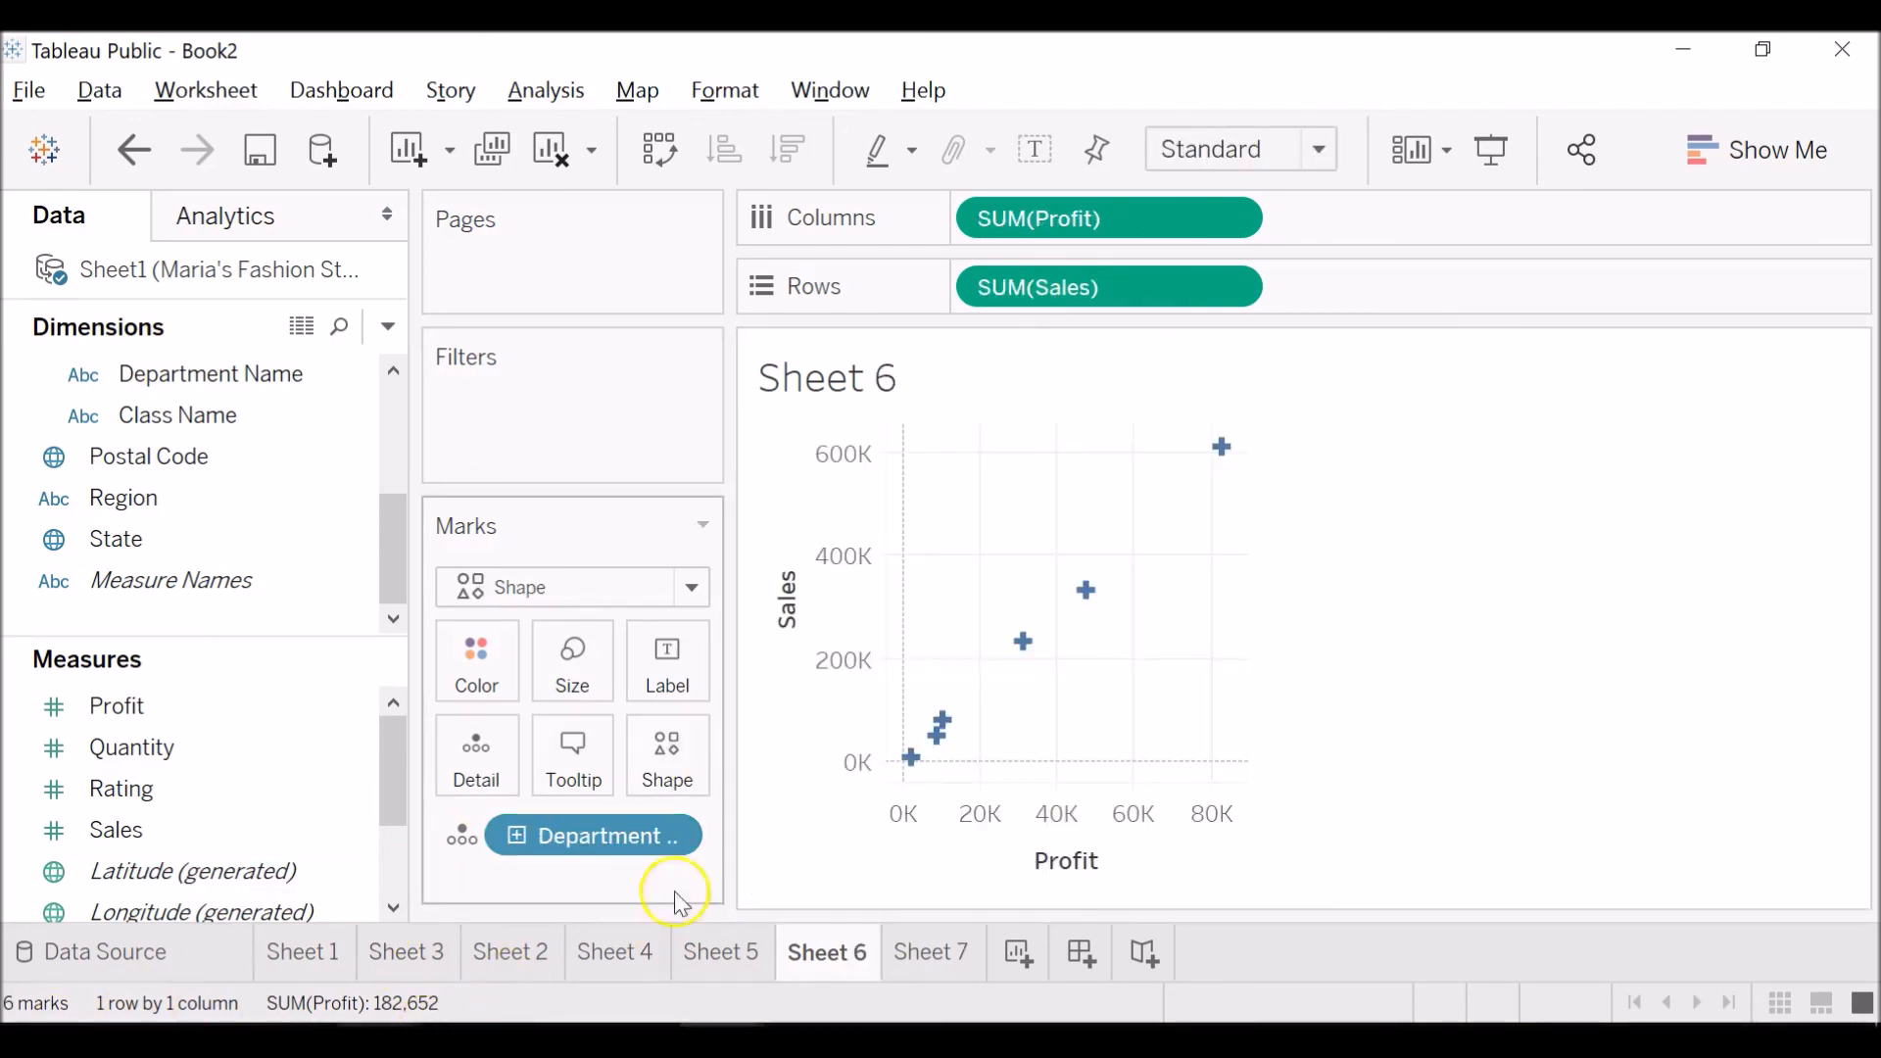
{"action": "mouse_move", "coordinate": [938, 756]}
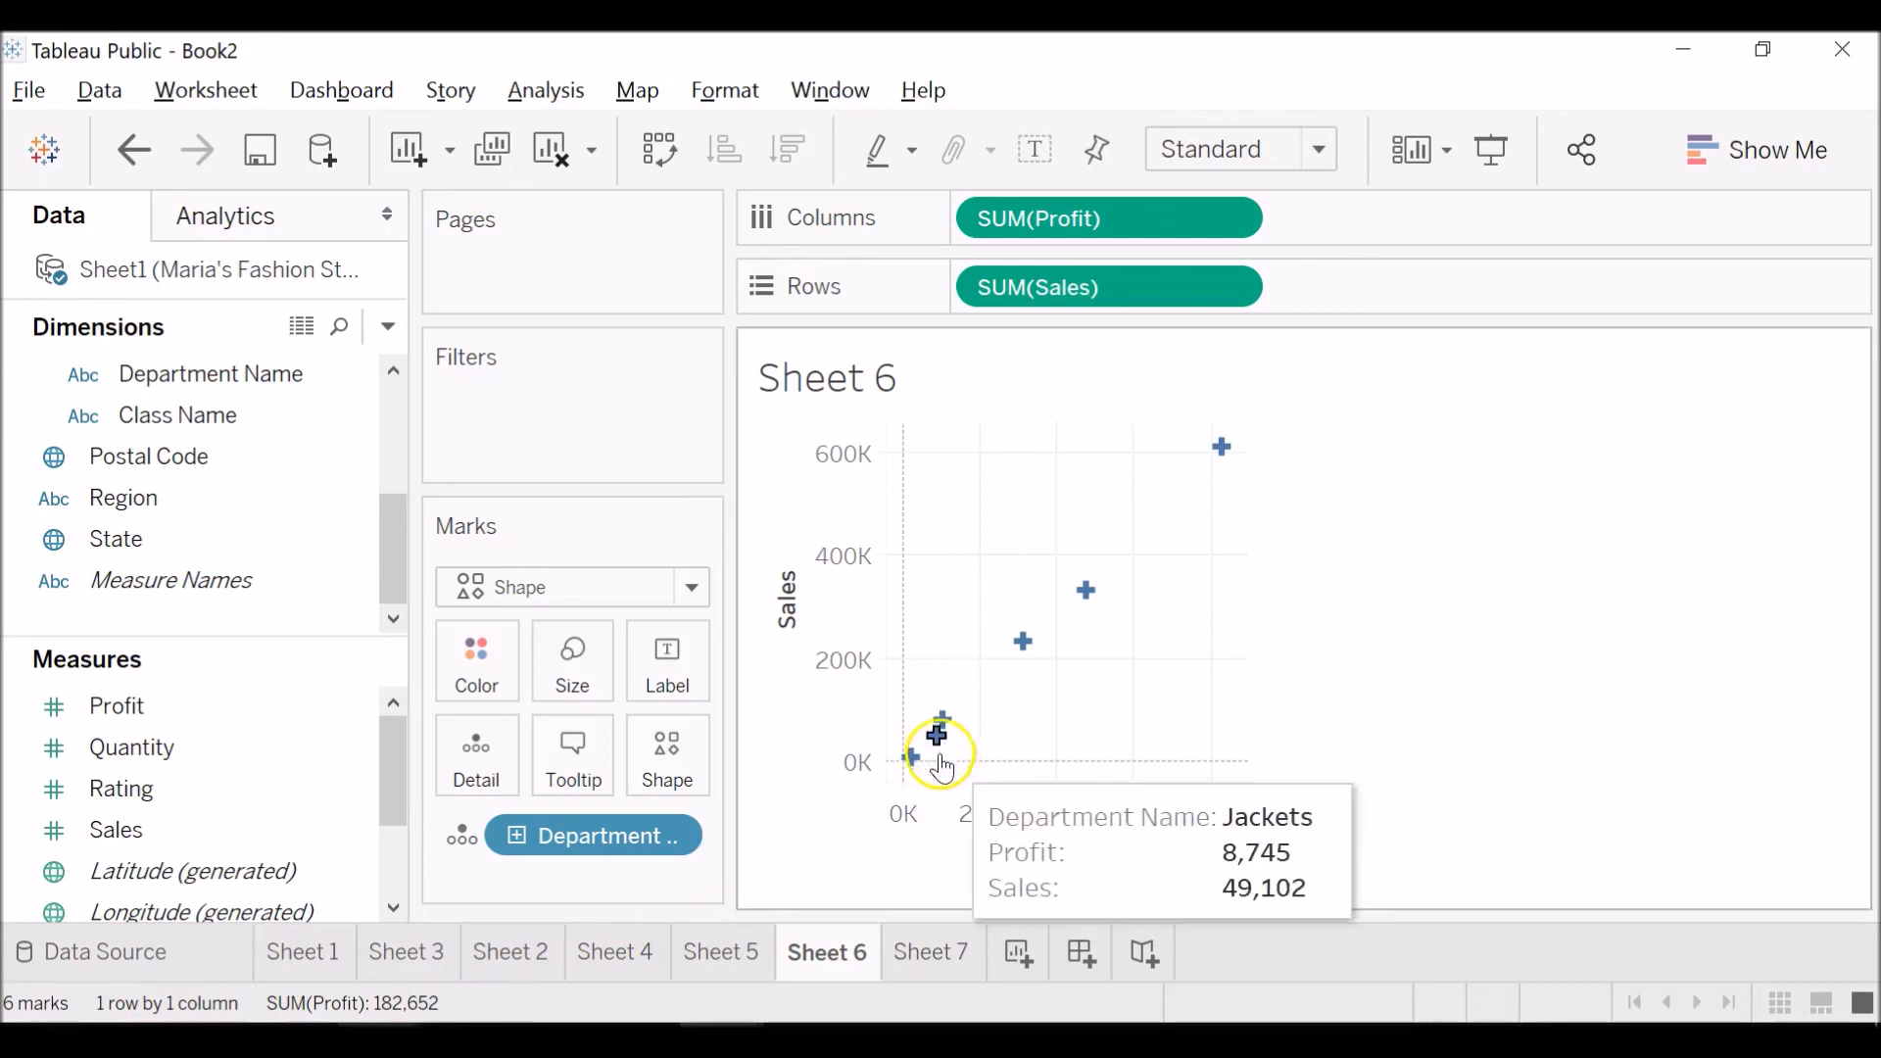
{"action": "left_click", "coordinate": [789, 833]}
Open Sheet 7 and add Country and State to the marks as Detail to map the states.
{"action": "left_click", "coordinate": [963, 975]}
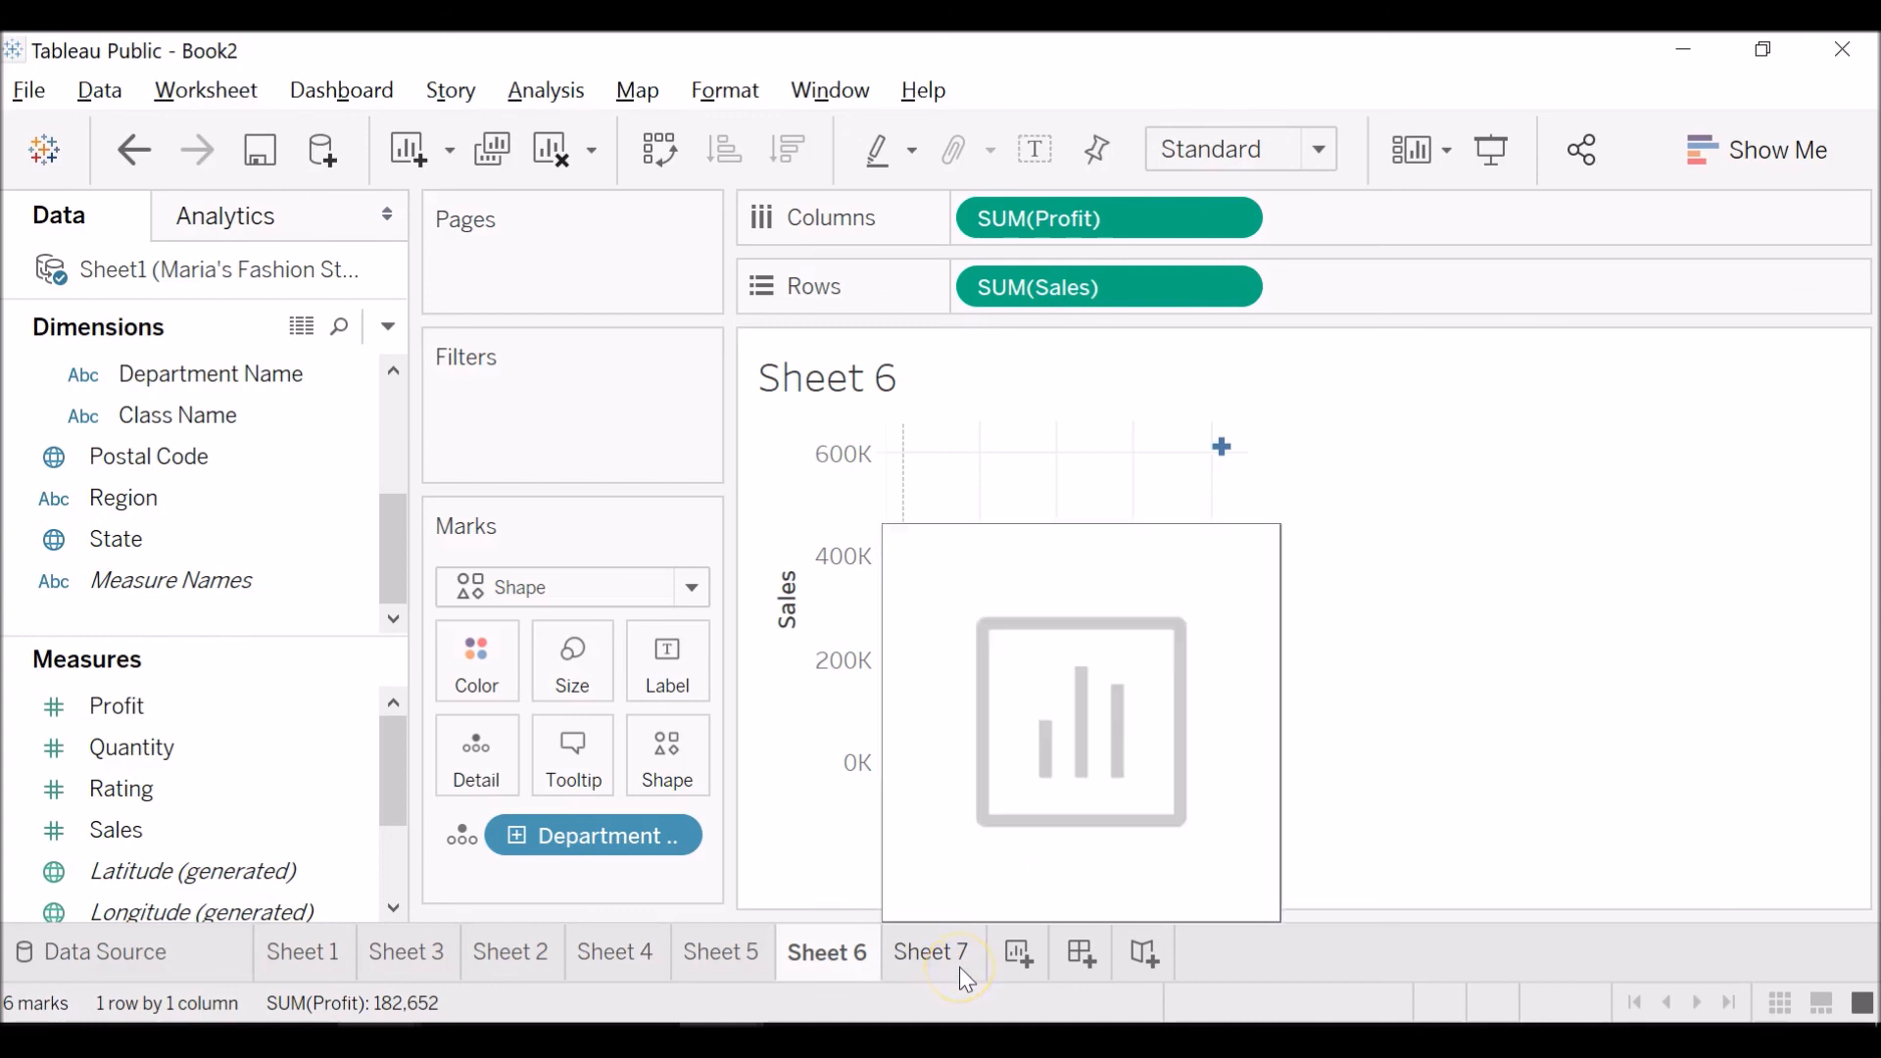
{"action": "left_click", "coordinate": [960, 967]}
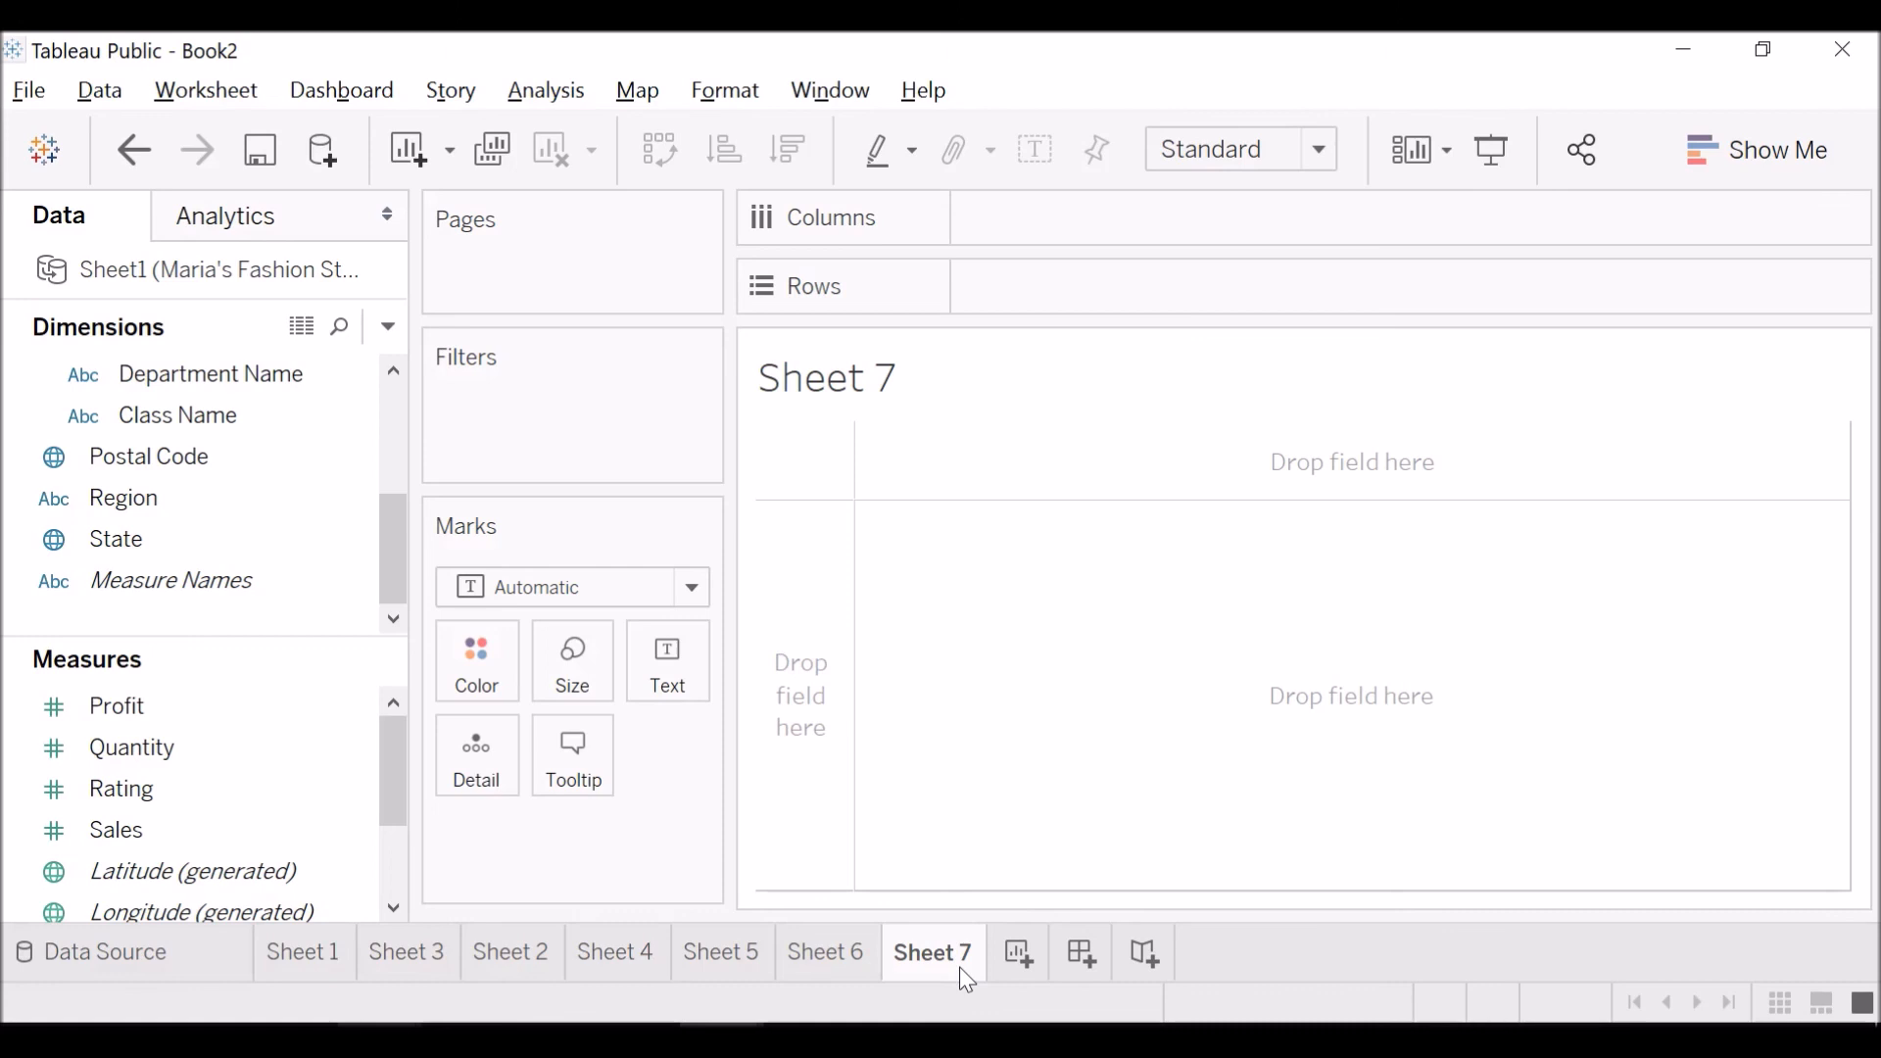
{"action": "left_click", "coordinate": [398, 421]}
{"action": "left_click", "coordinate": [347, 460]}
{"action": "left_click", "coordinate": [298, 421]}
{"action": "left_click_drag", "start_coordinate": [302, 421], "coordinate": [658, 841]}
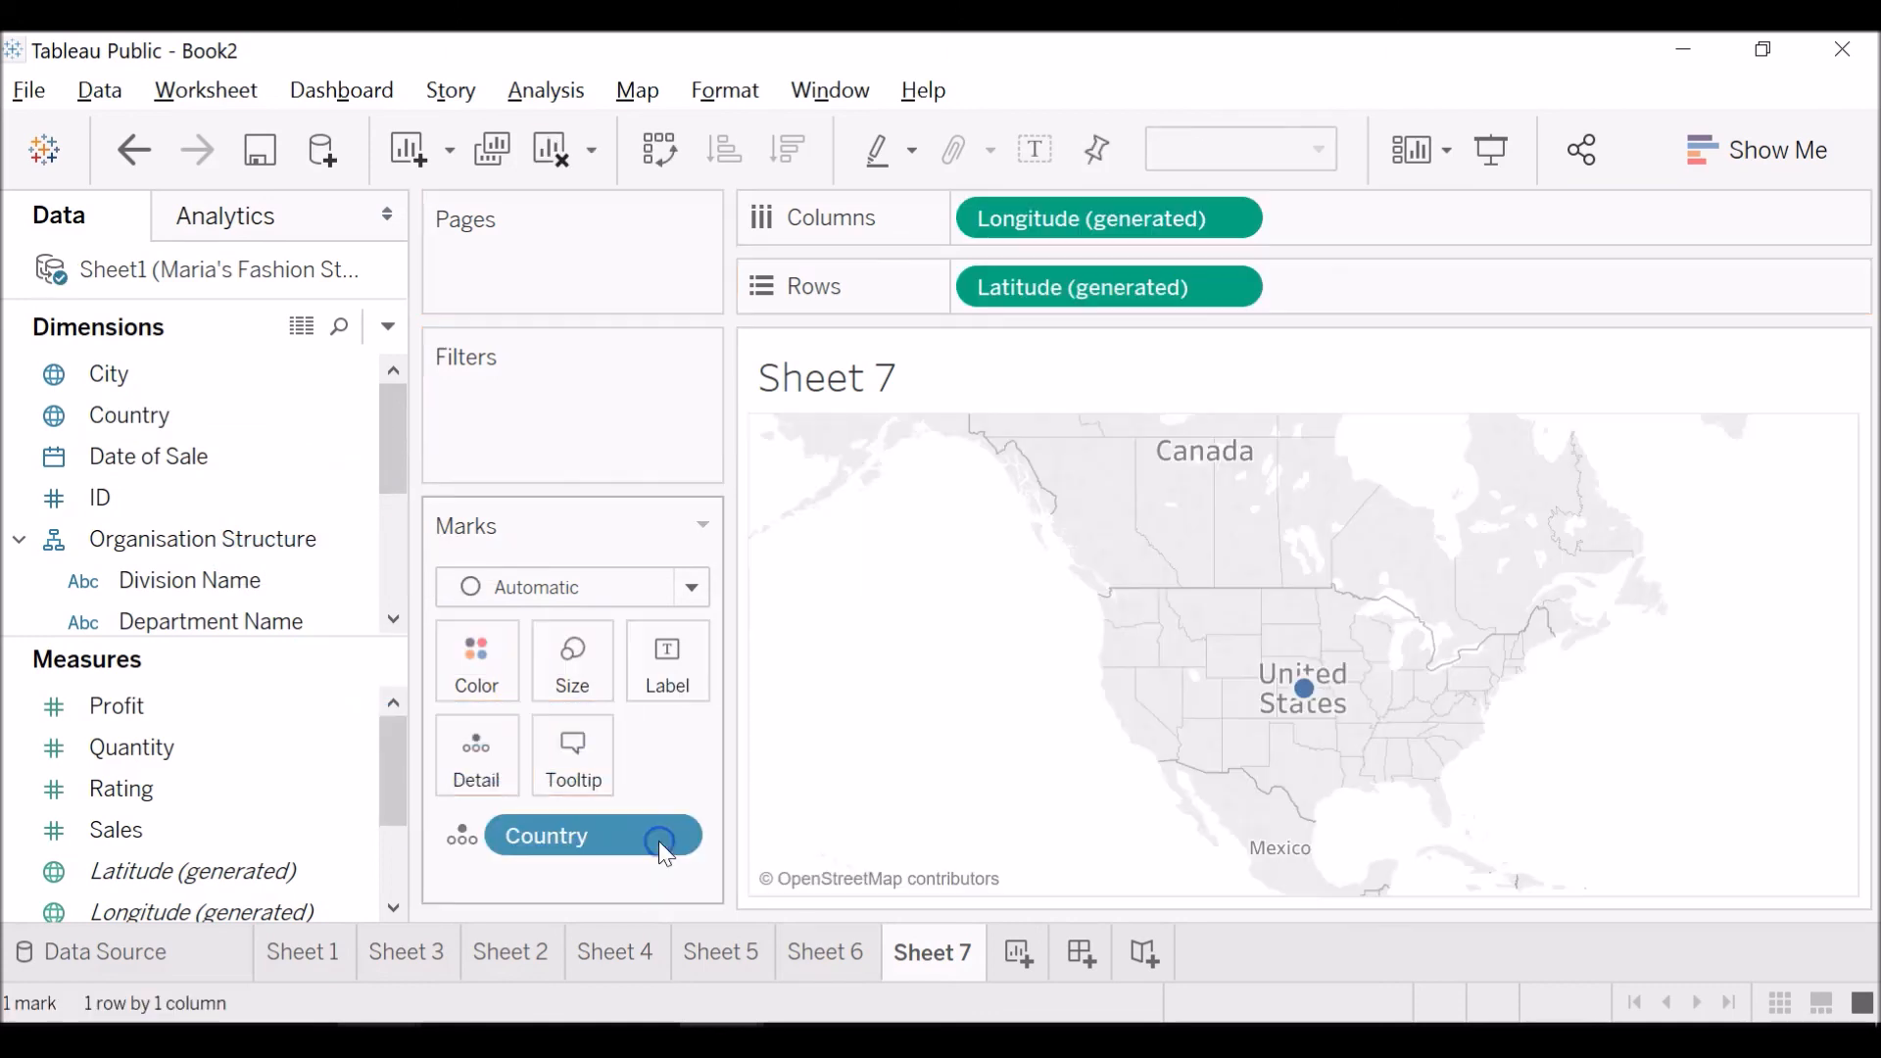
{"action": "left_click", "coordinate": [297, 415]}
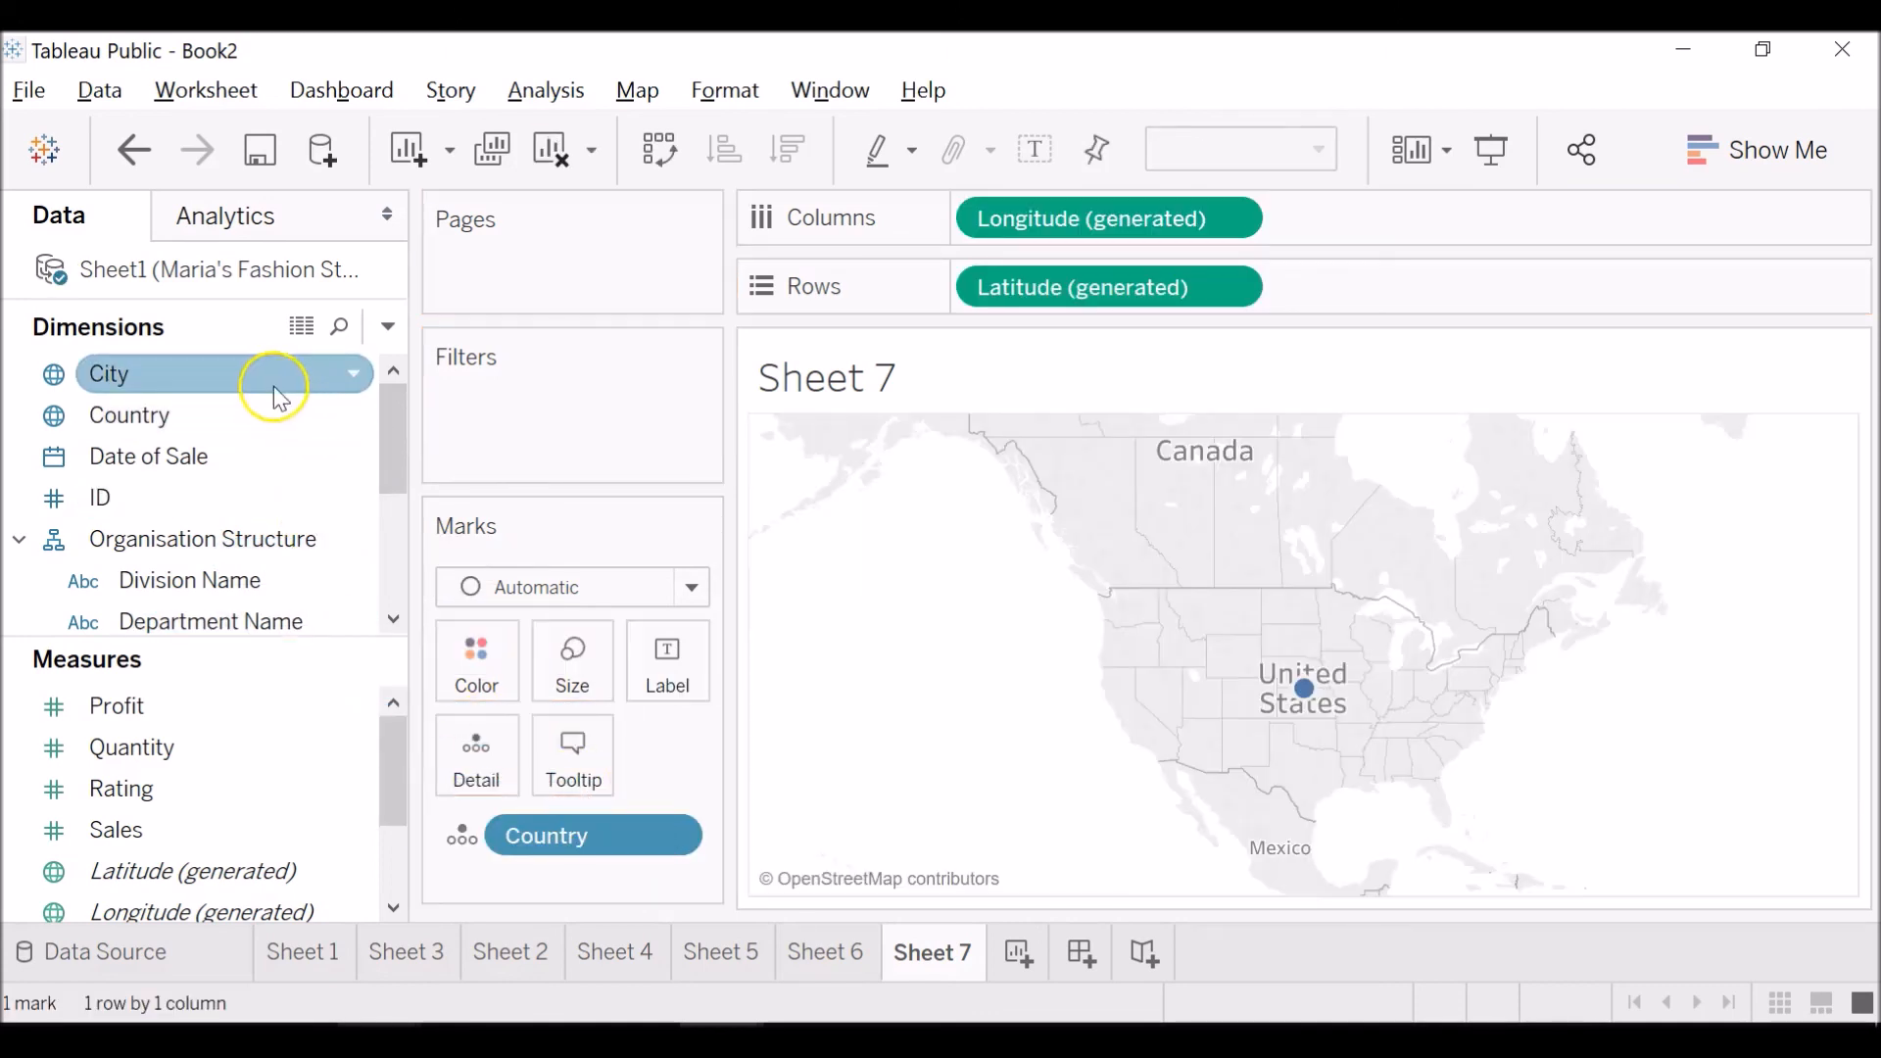
{"action": "left_click_drag", "start_coordinate": [394, 457], "coordinate": [420, 576]}
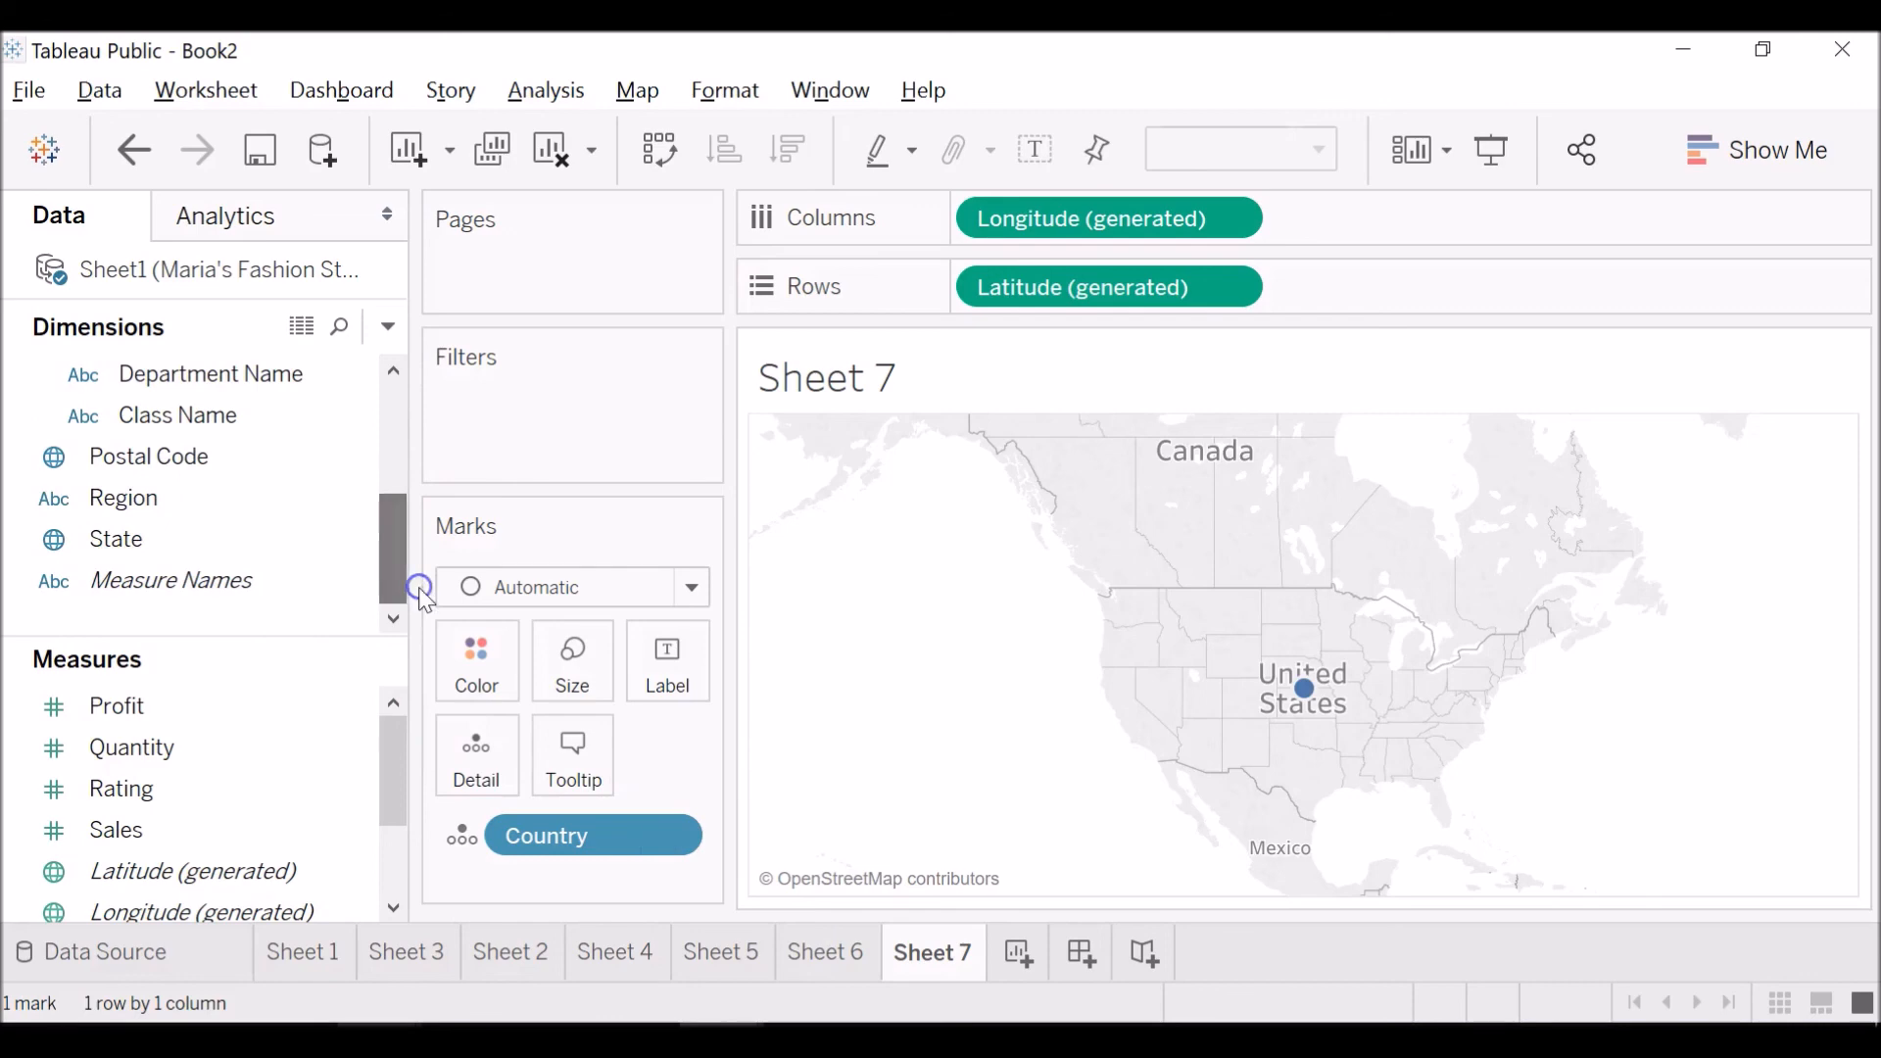
{"action": "left_click_drag", "start_coordinate": [253, 537], "coordinate": [574, 880]}
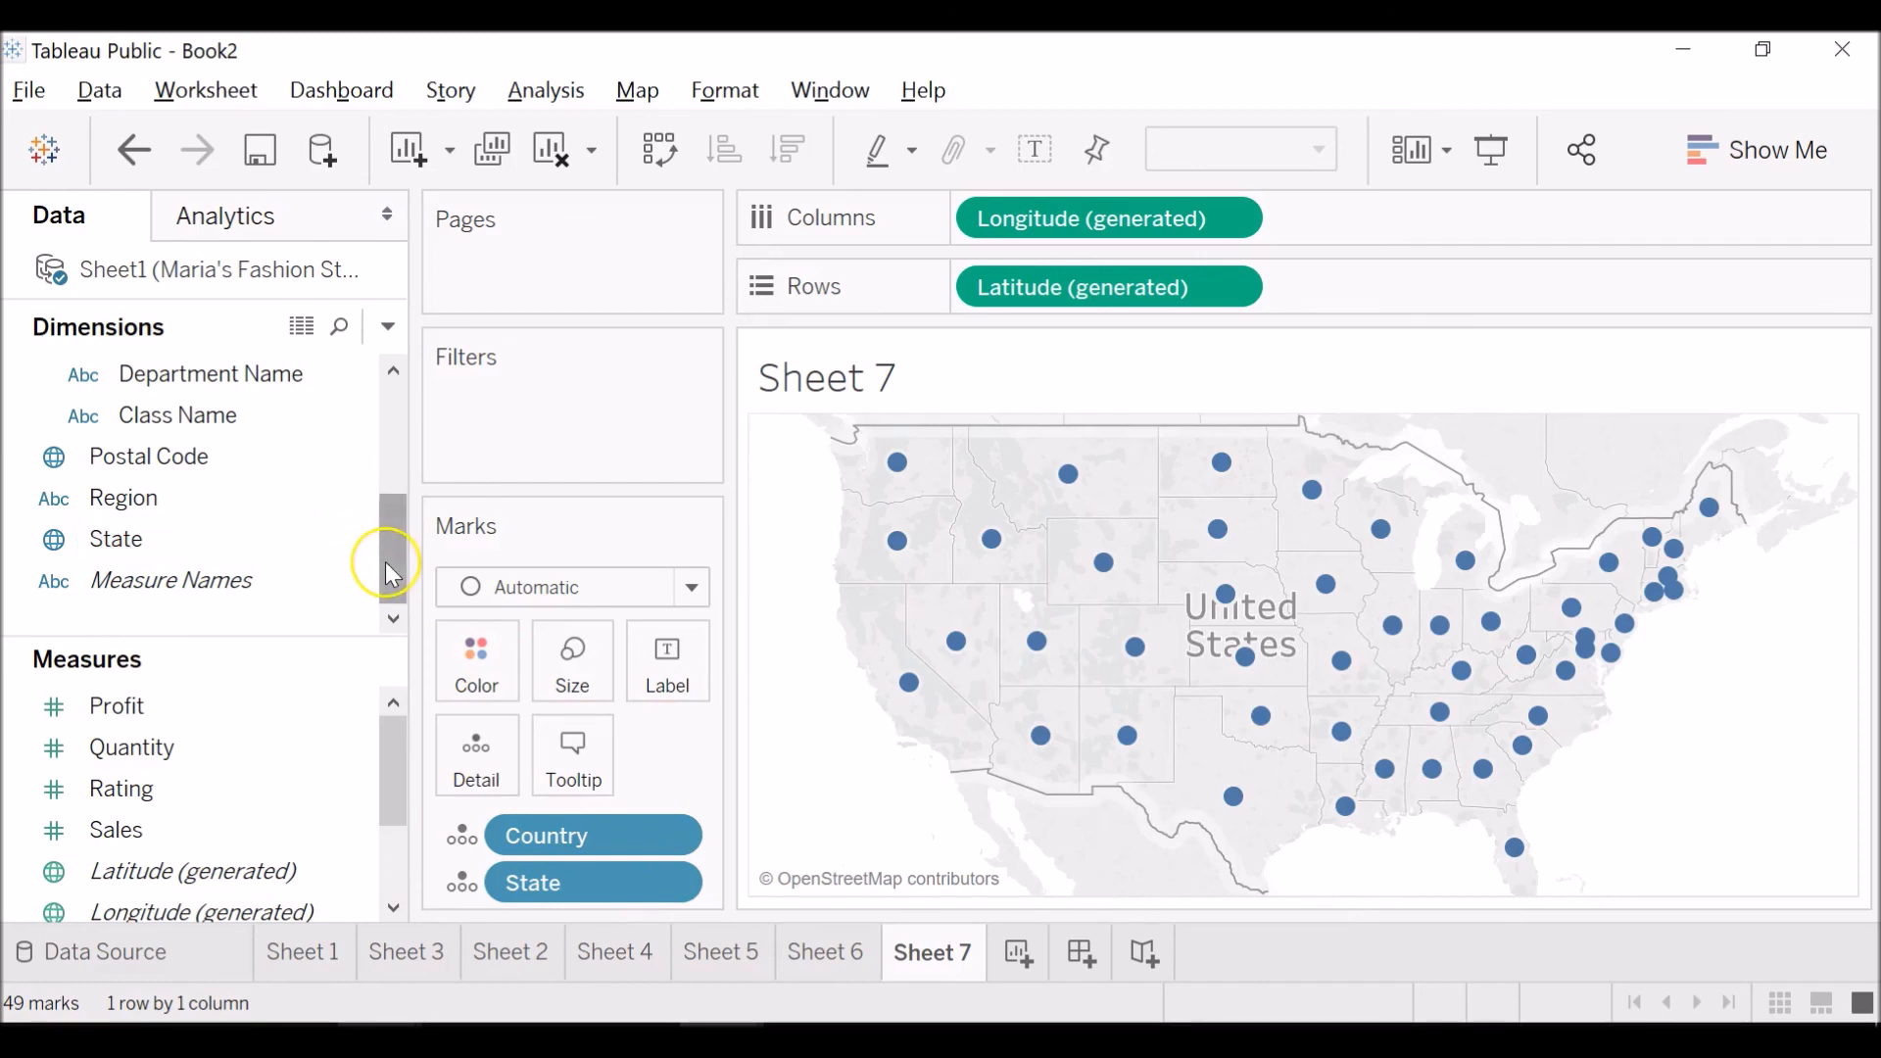
Apply Sales as the color of the state map and examine the values of states such as Idaho and Texas.
{"action": "mouse_move", "coordinate": [386, 564]}
{"action": "left_mouse_down"}
{"action": "mouse_move", "coordinate": [397, 426]}
{"action": "mouse_move", "coordinate": [391, 530]}
{"action": "left_mouse_up"}
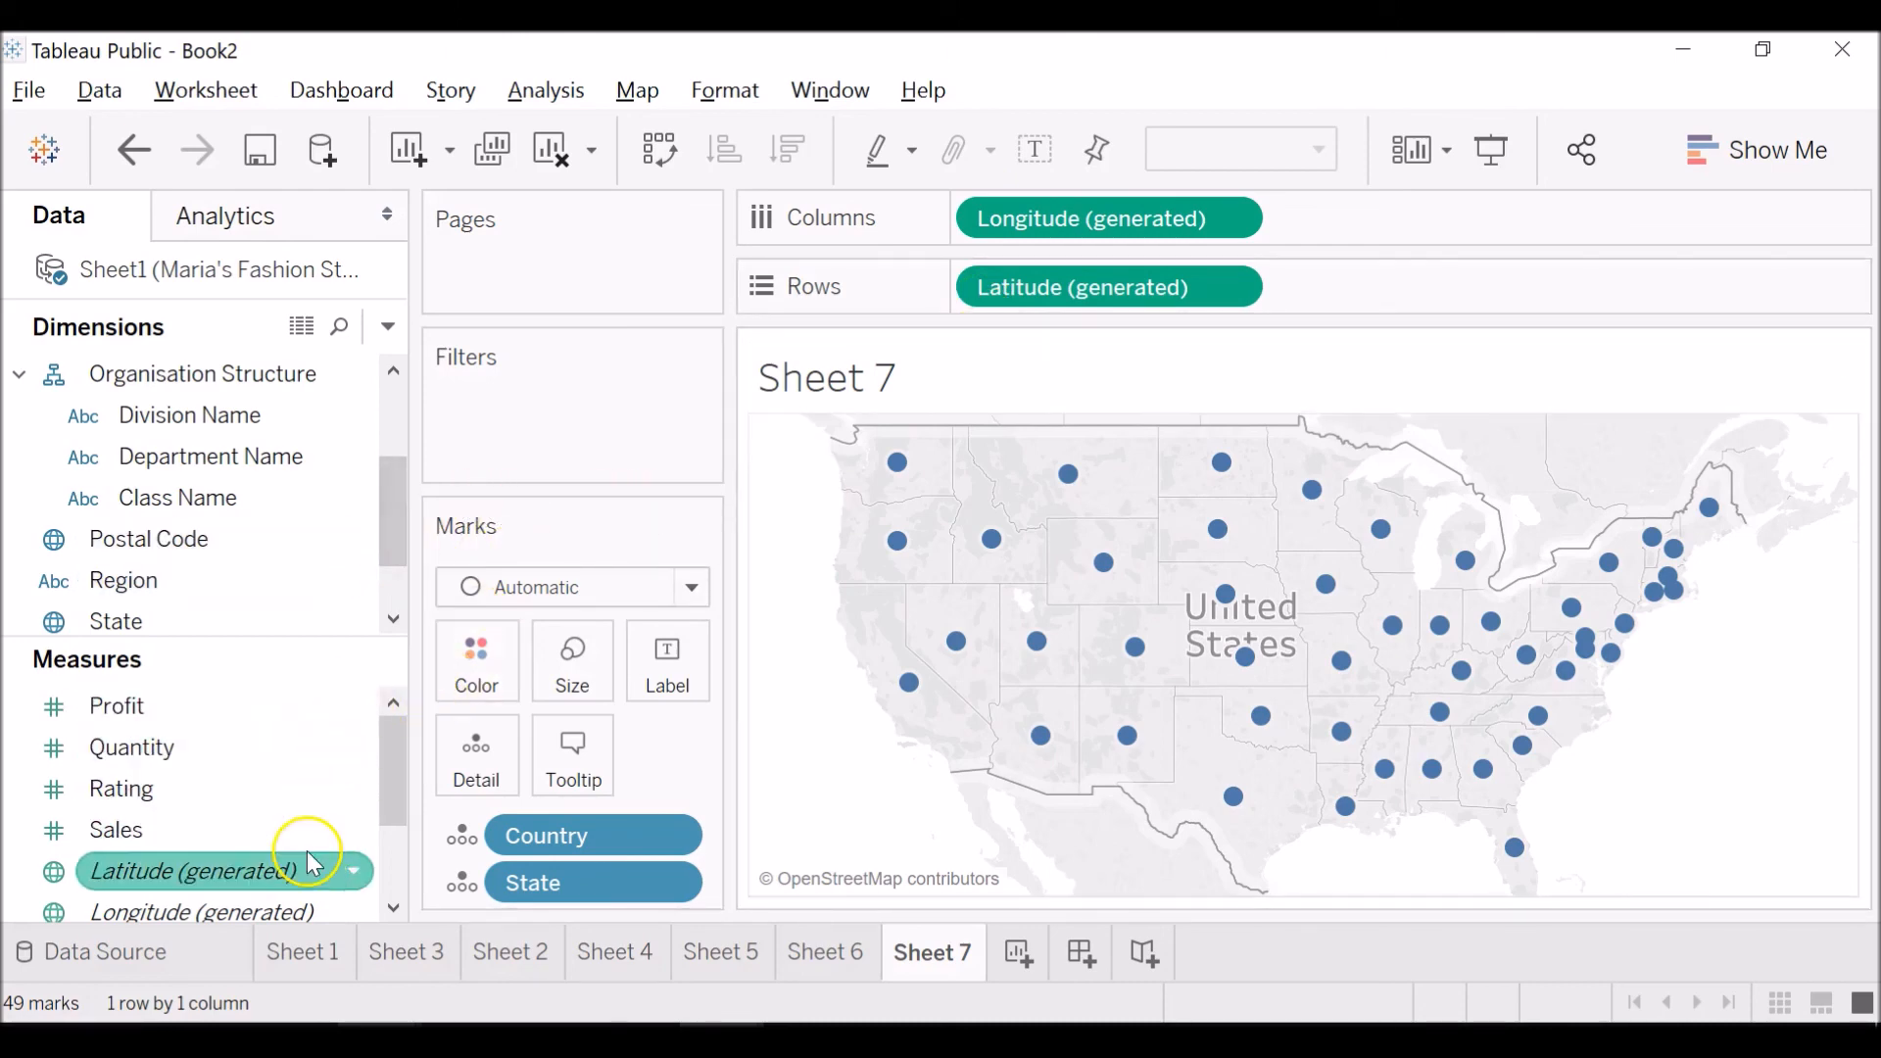
{"action": "left_click_drag", "start_coordinate": [285, 830], "coordinate": [490, 676]}
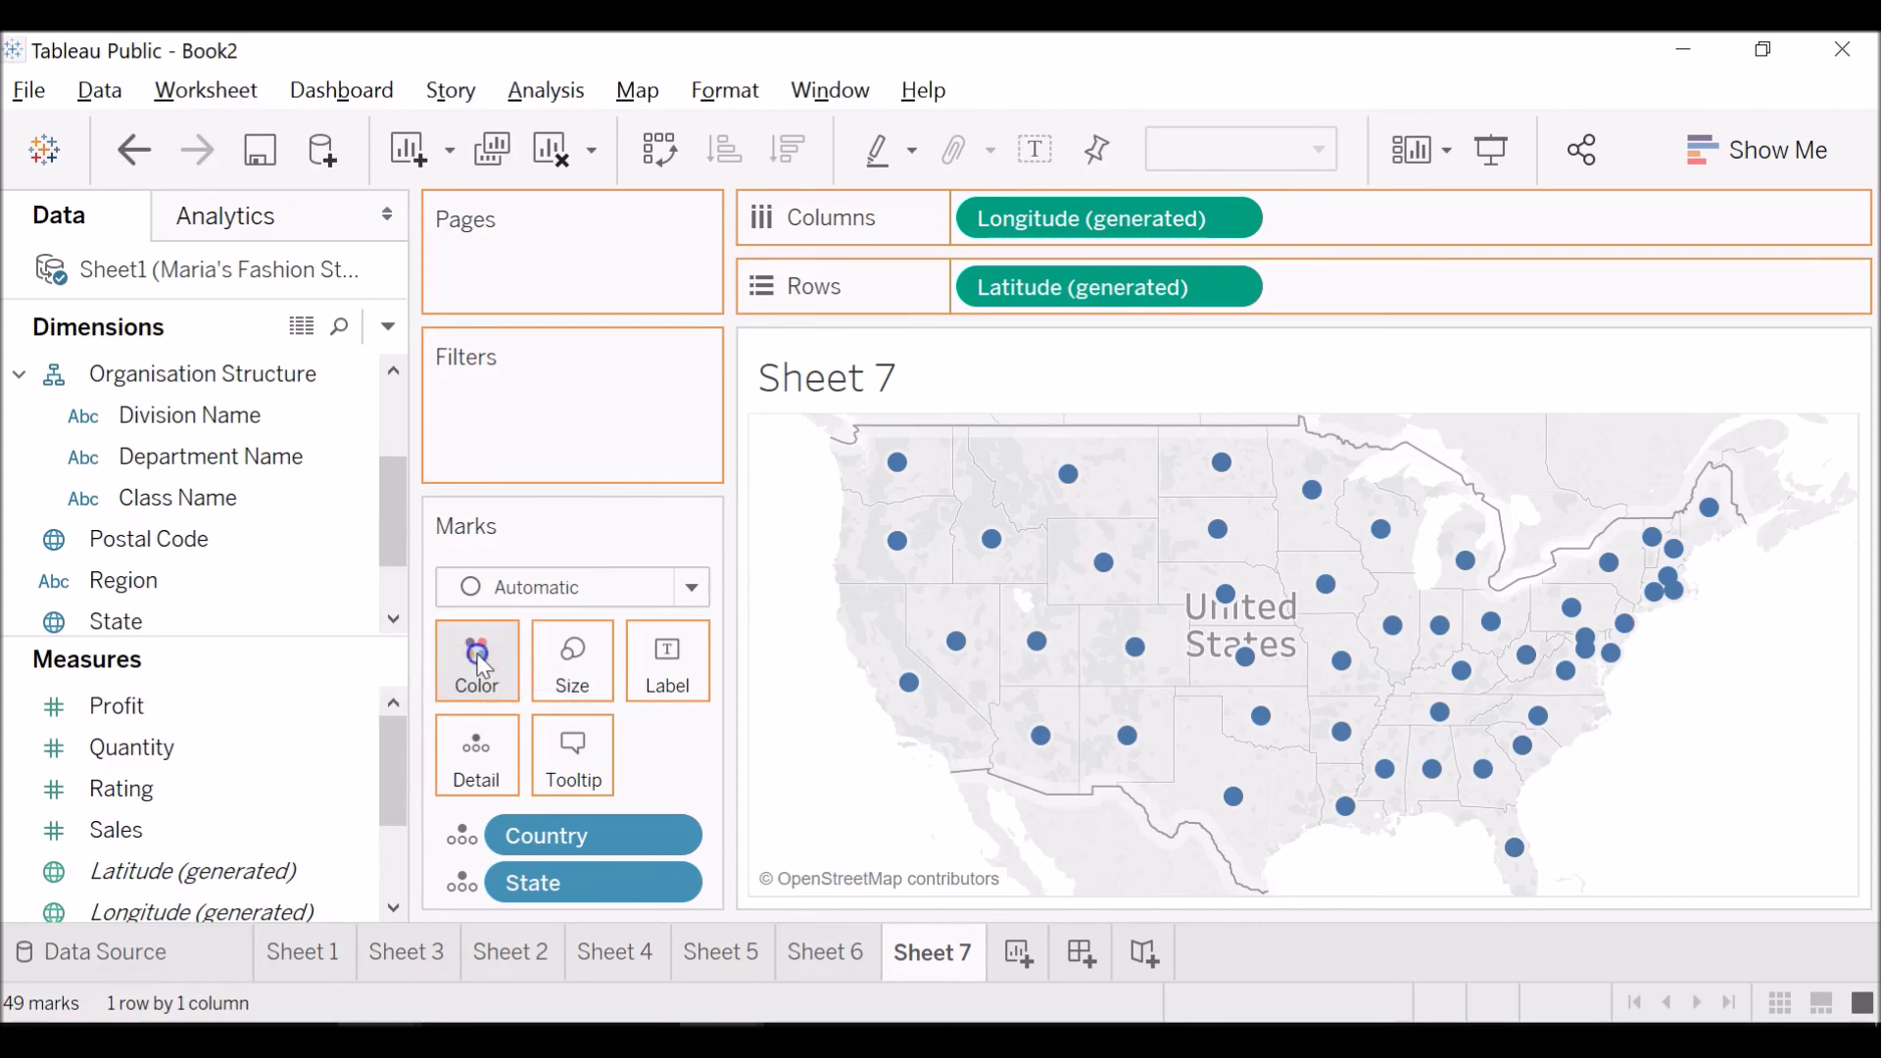
{"action": "mouse_move", "coordinate": [1021, 713]}
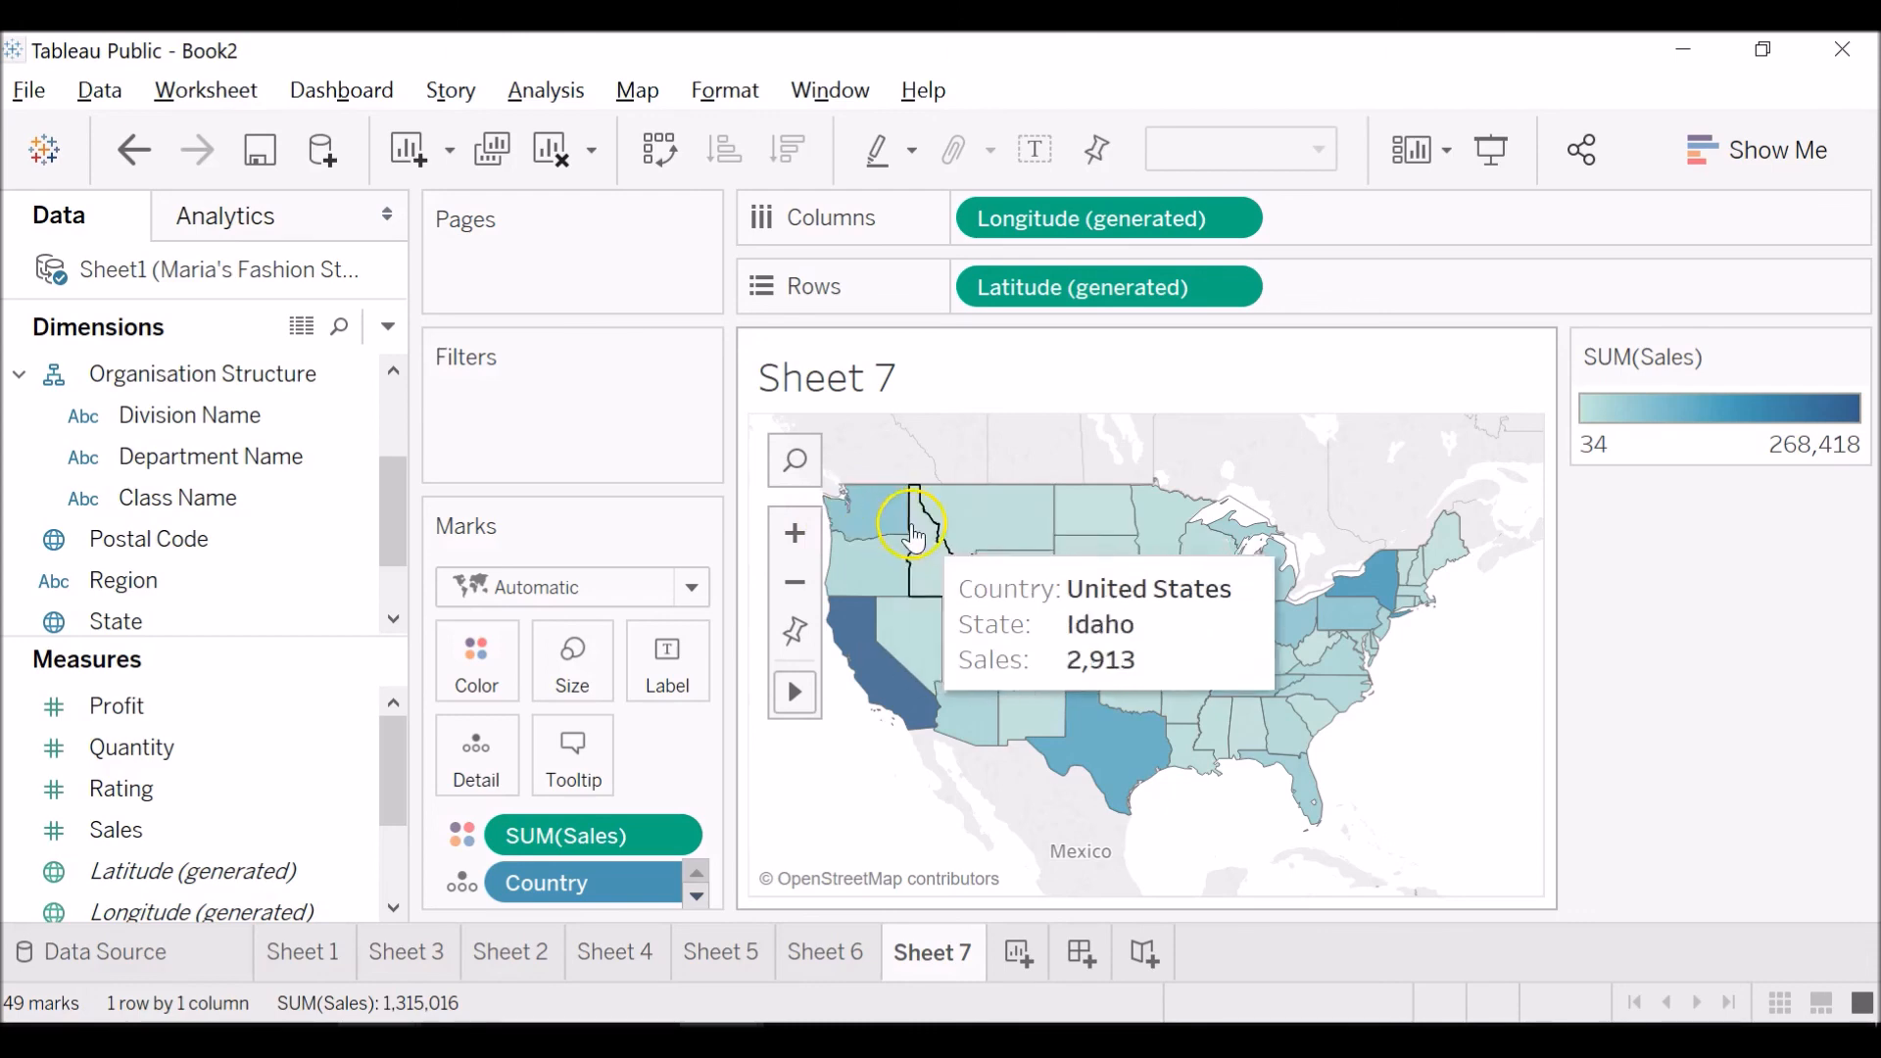
{"action": "left_click", "coordinate": [1318, 595]}
{"action": "left_click", "coordinate": [1221, 868]}
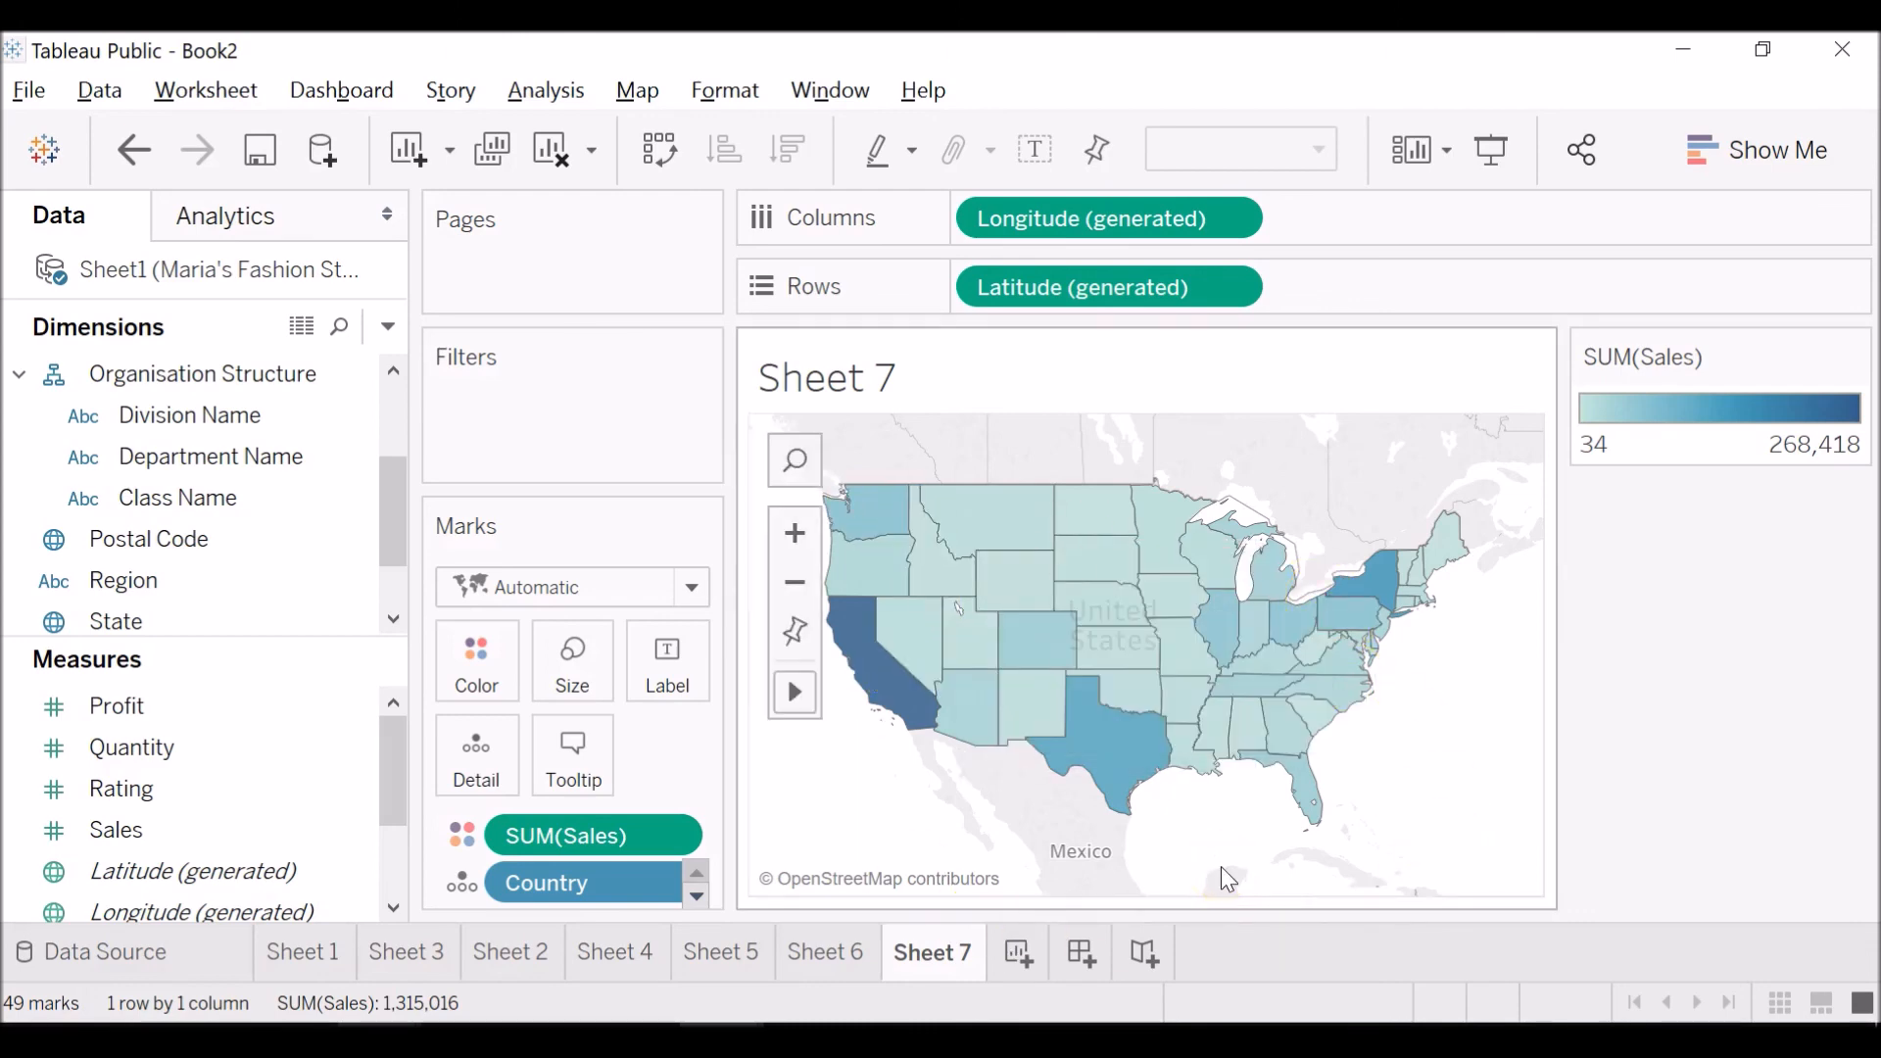
{"action": "left_click", "coordinate": [1178, 862]}
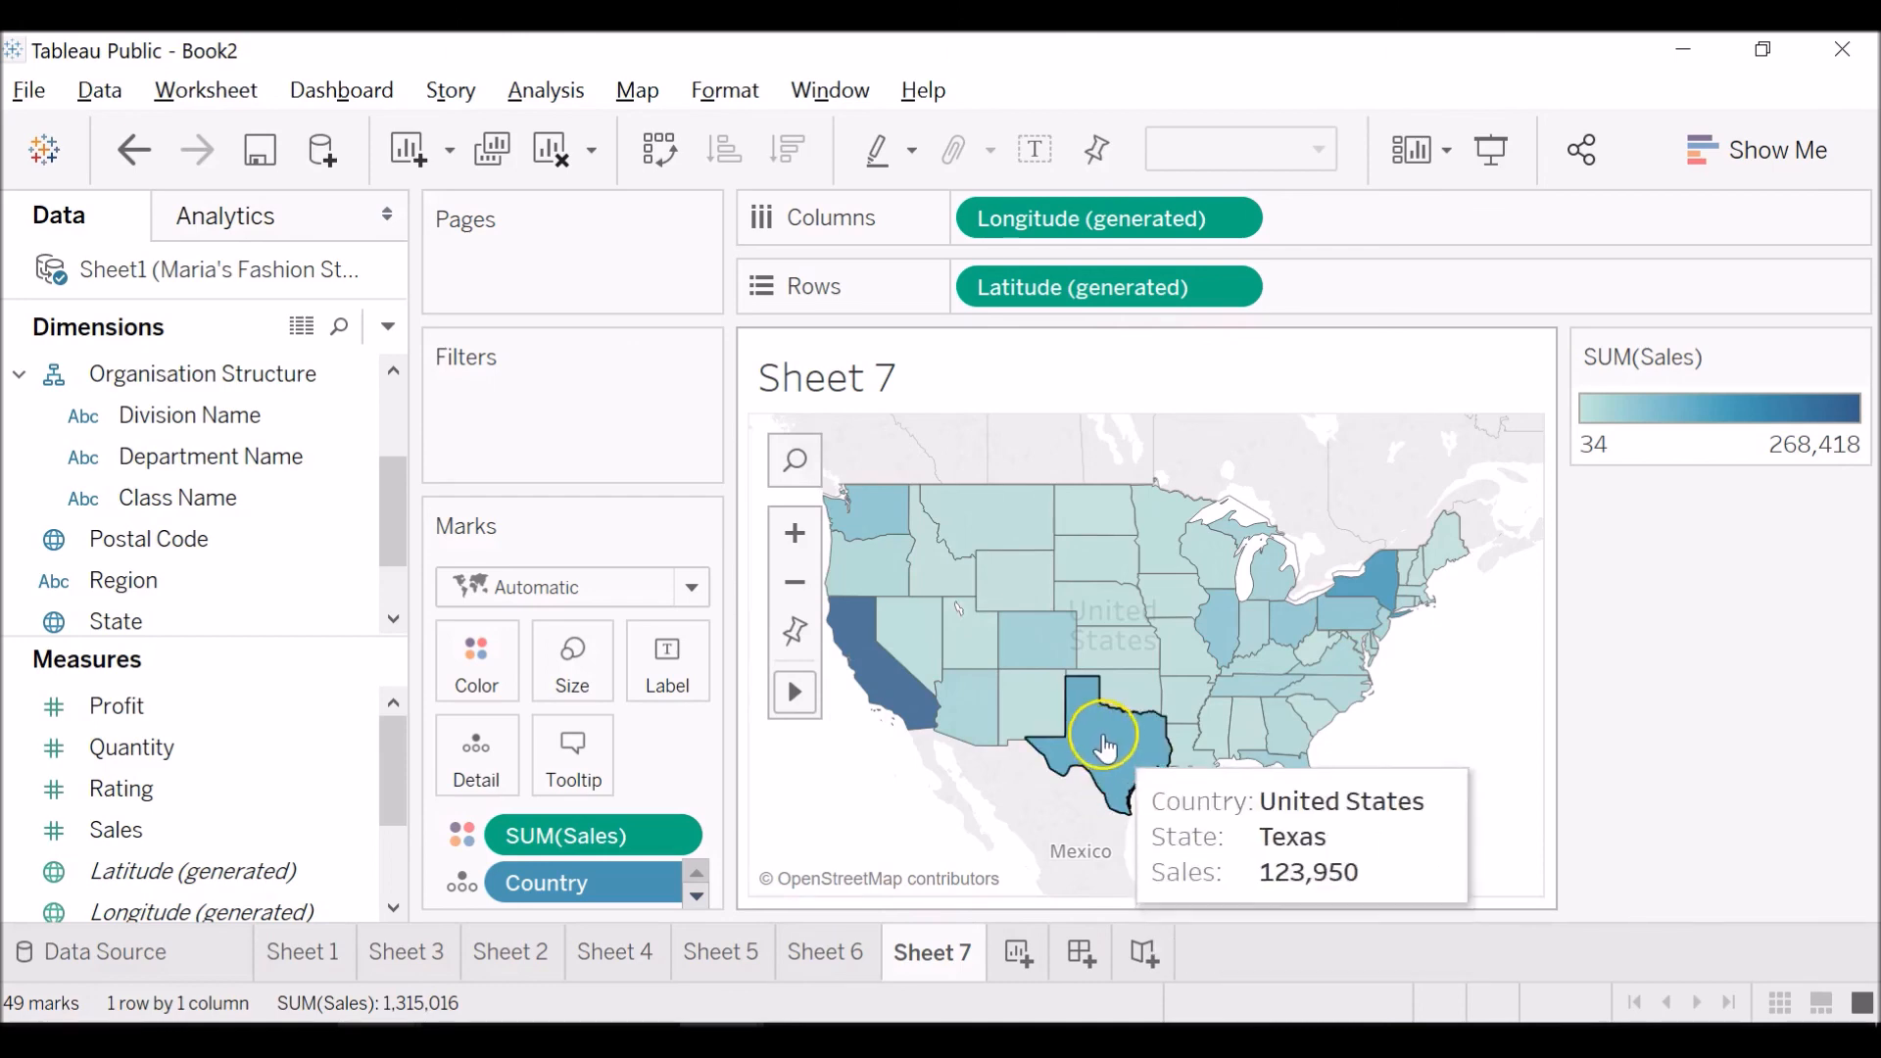
{"action": "left_click", "coordinate": [1087, 840]}
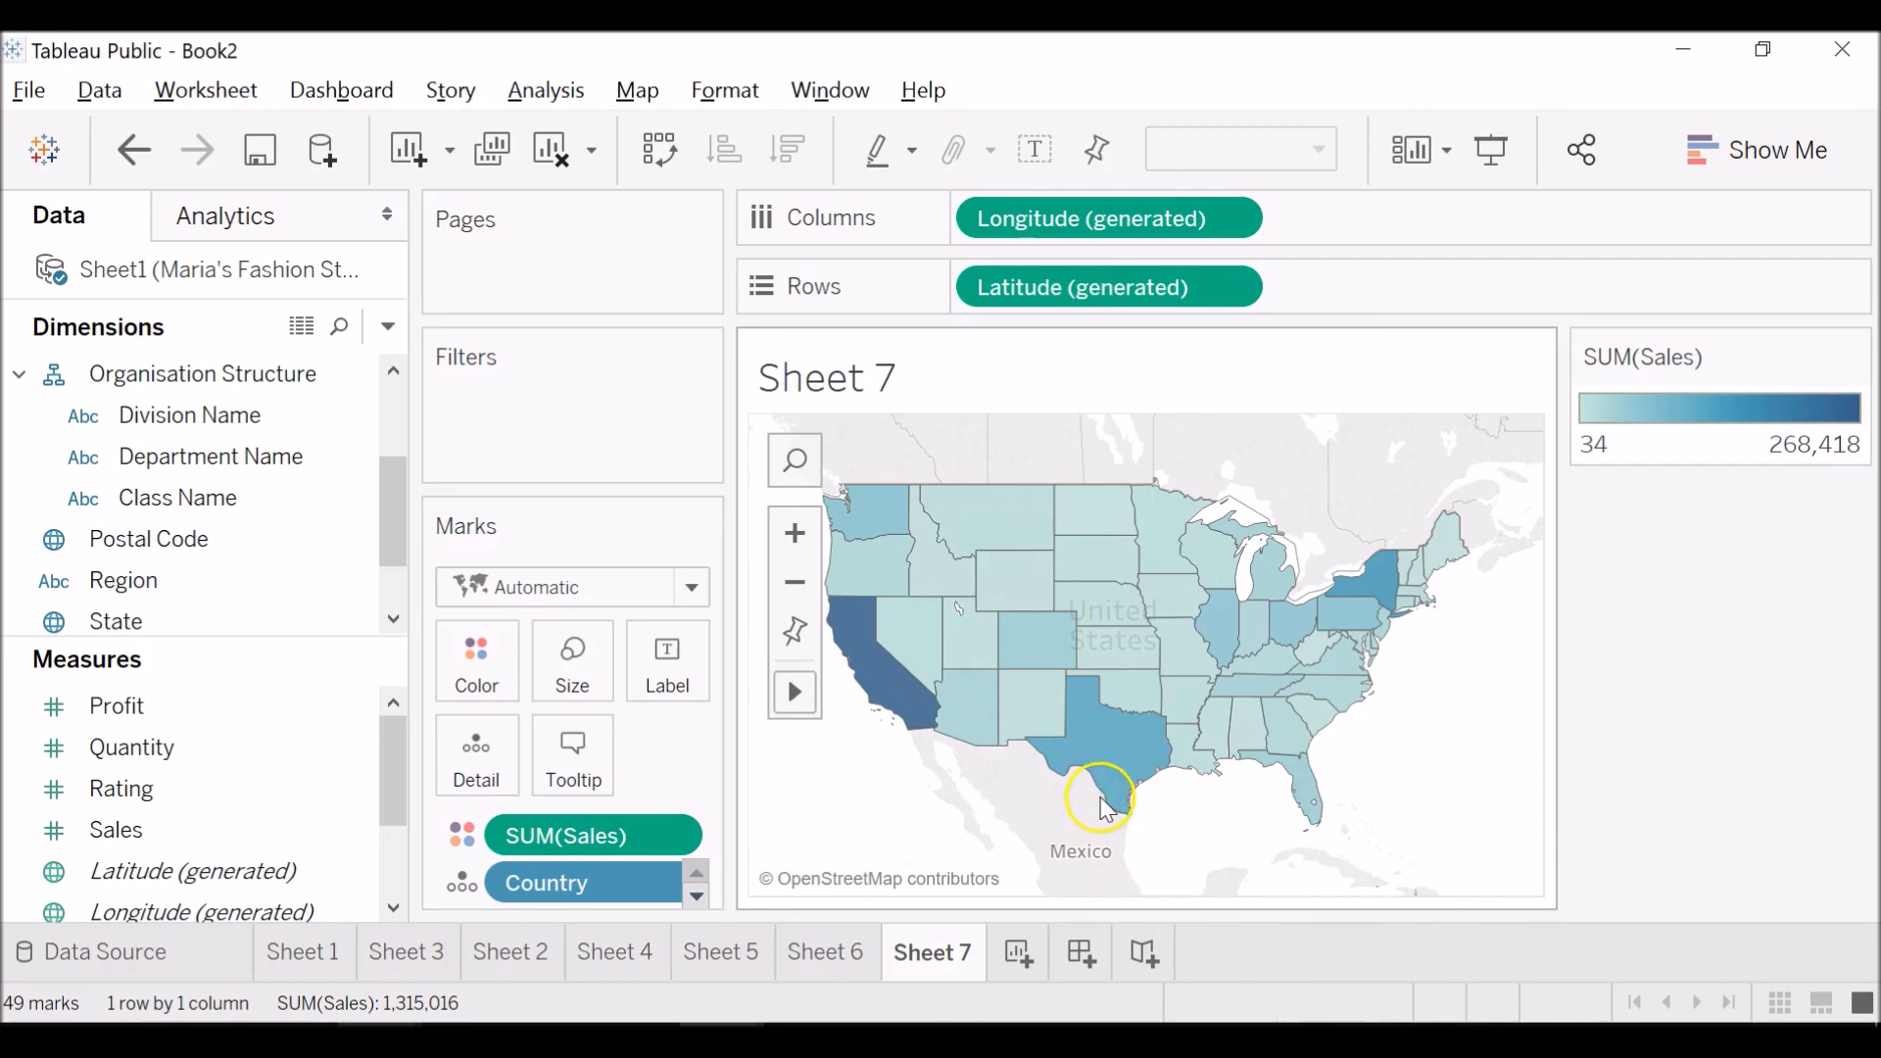
{"action": "mouse_move", "coordinate": [1097, 779]}
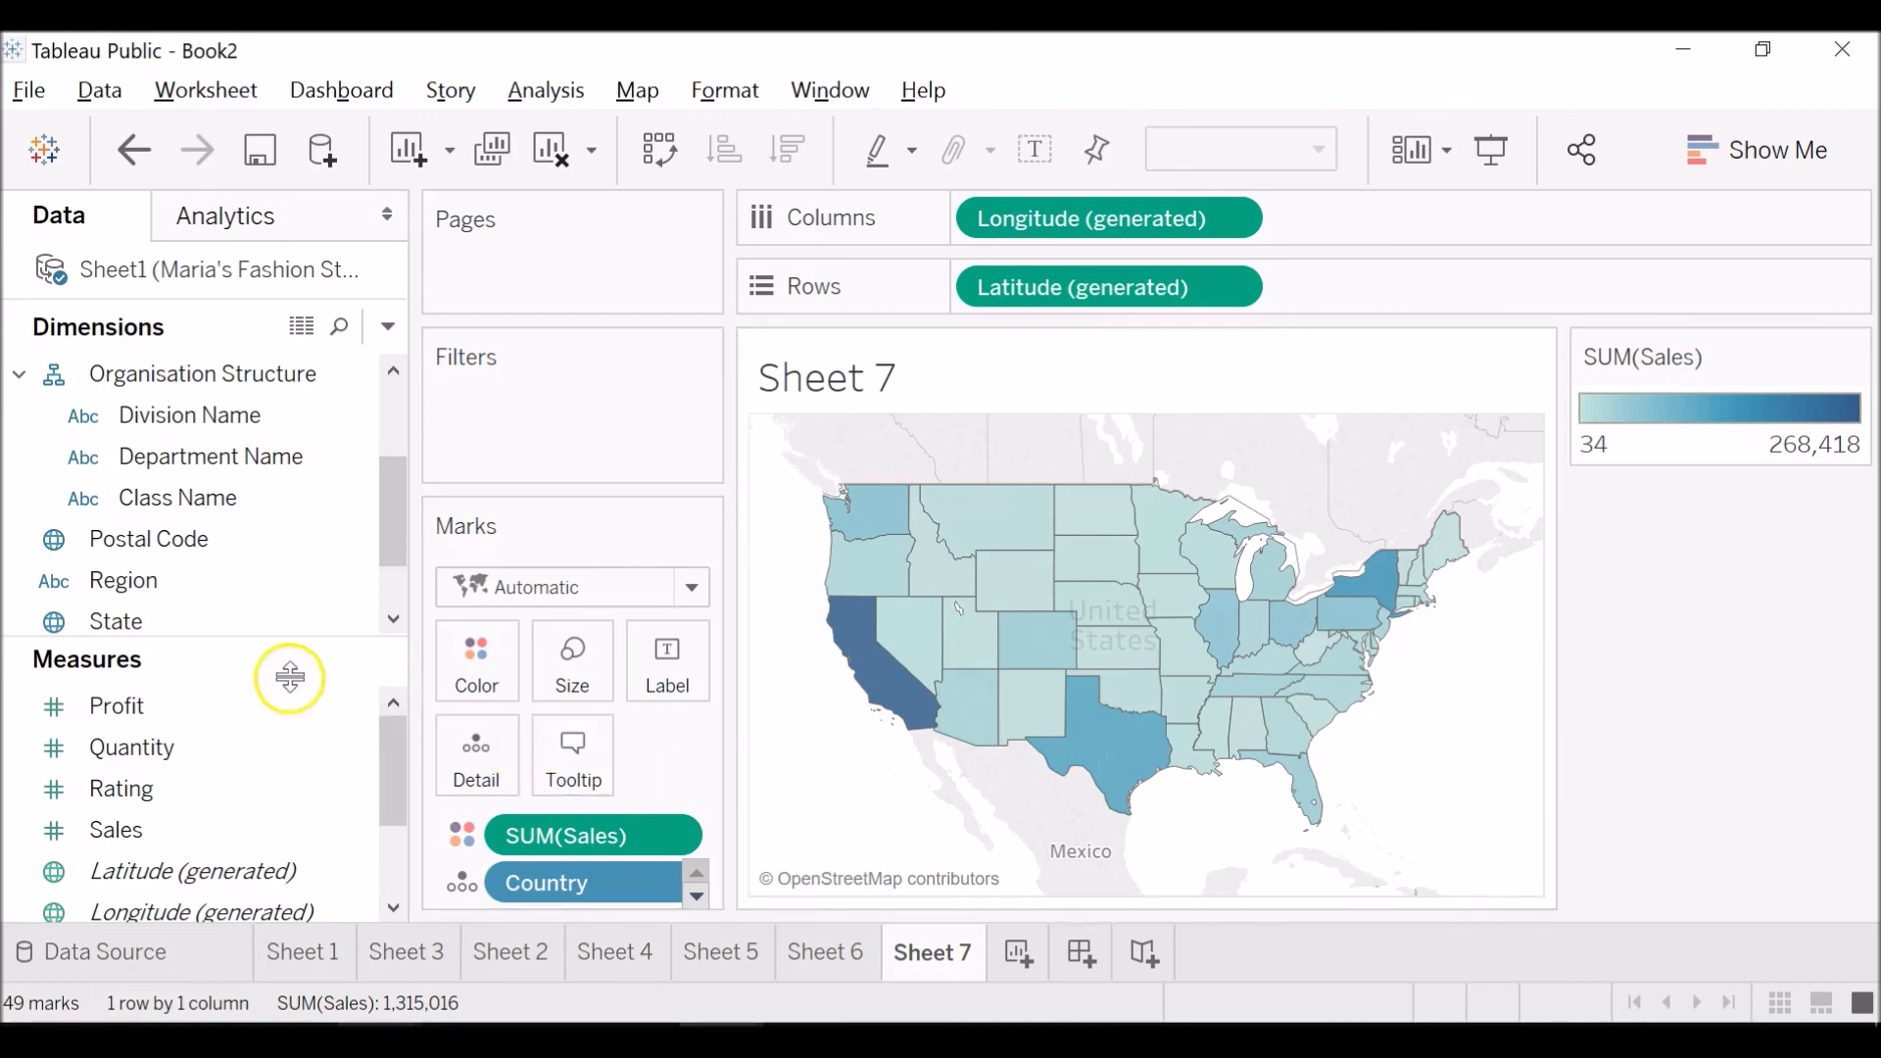
Remove Sales from the map's marks and add Profit to them as Detail.
{"action": "left_click", "coordinate": [667, 839]}
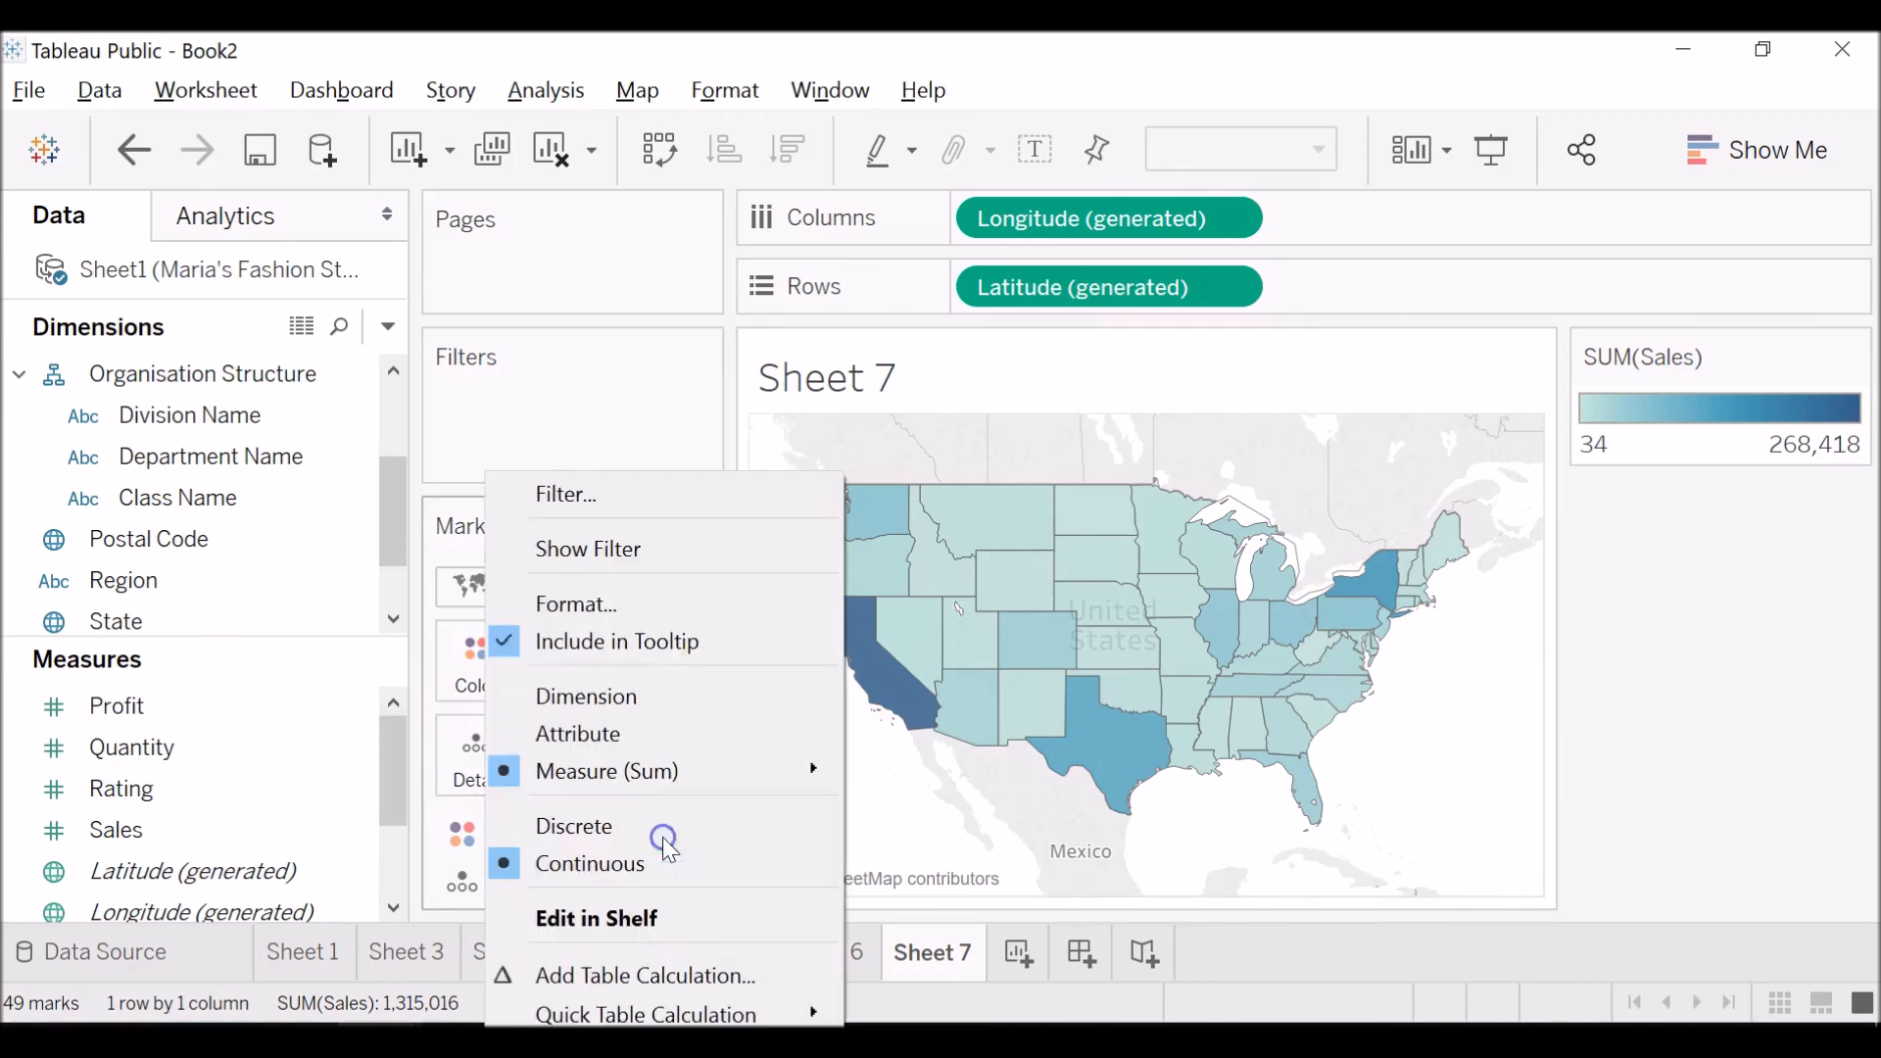
{"action": "left_click", "coordinate": [674, 1052]}
{"action": "left_click_drag", "start_coordinate": [112, 707], "coordinate": [555, 835]}
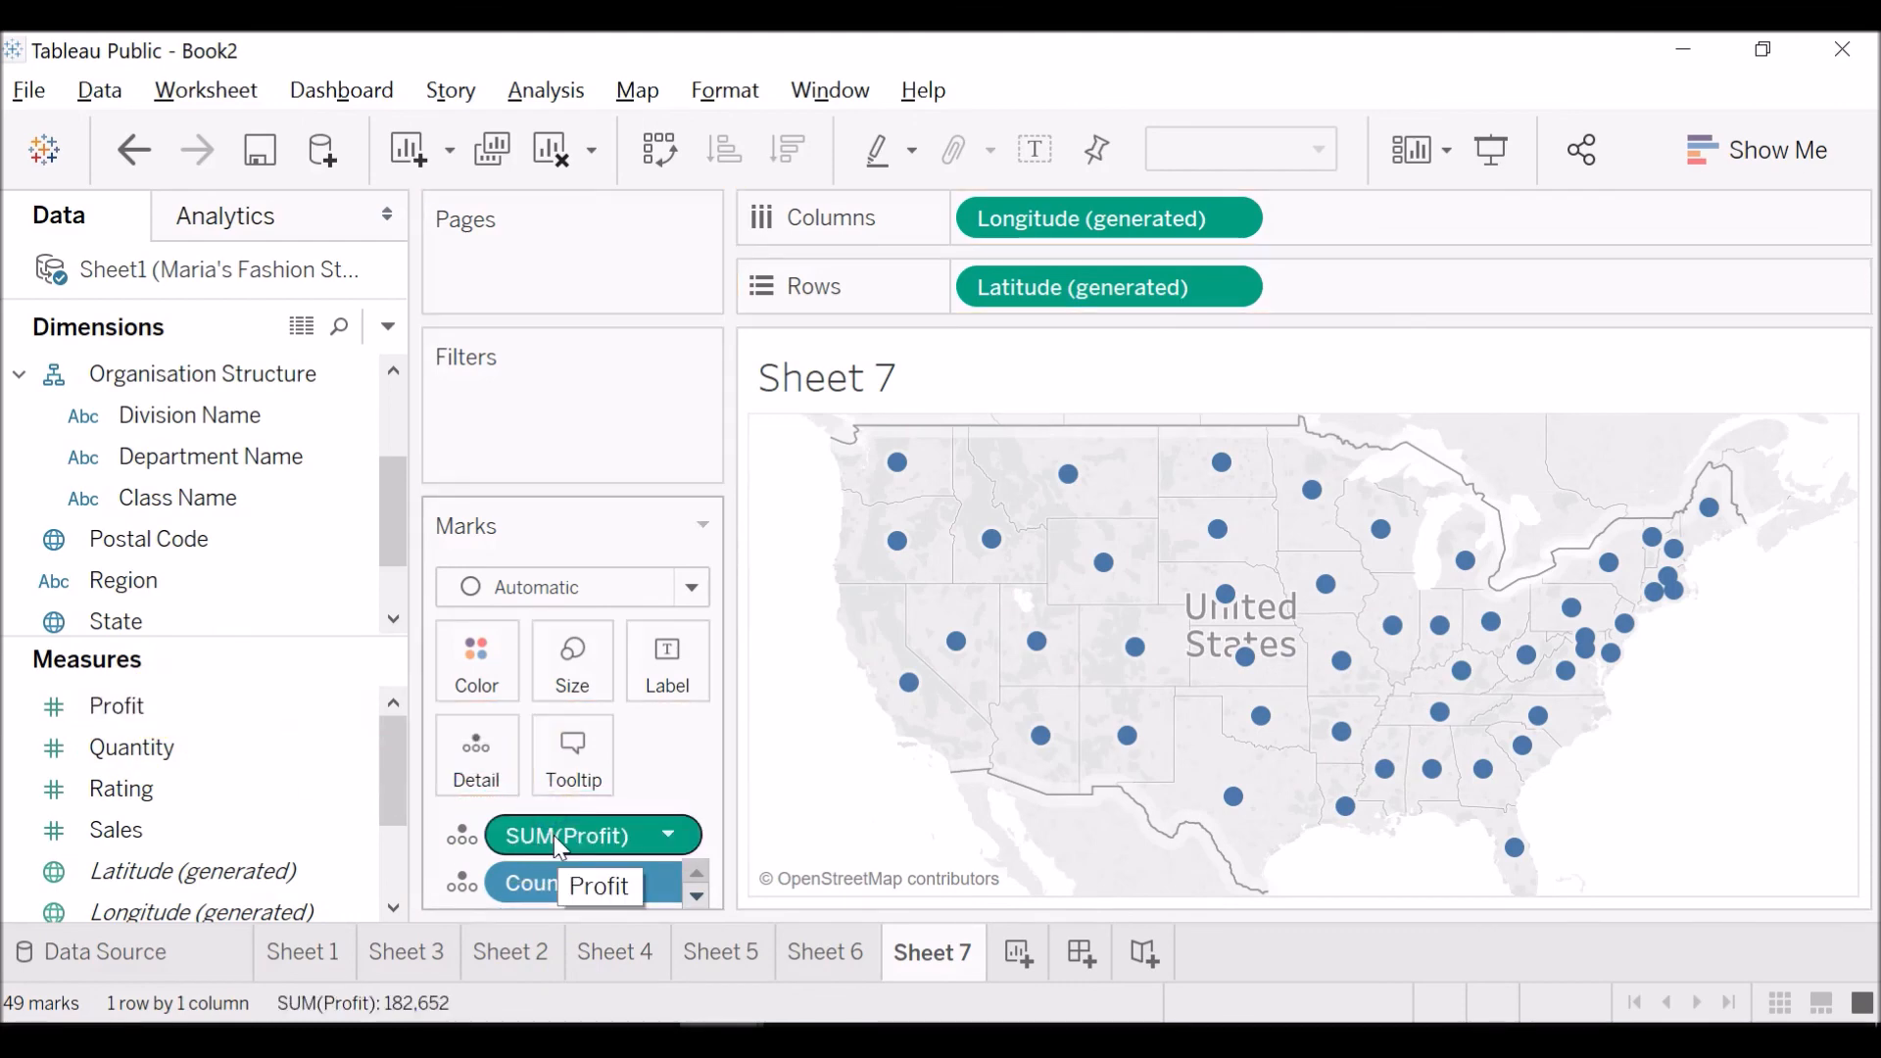
Apply Profit as the color of the state map and examine the shaded states.
{"action": "left_click_drag", "start_coordinate": [568, 836], "coordinate": [476, 704]}
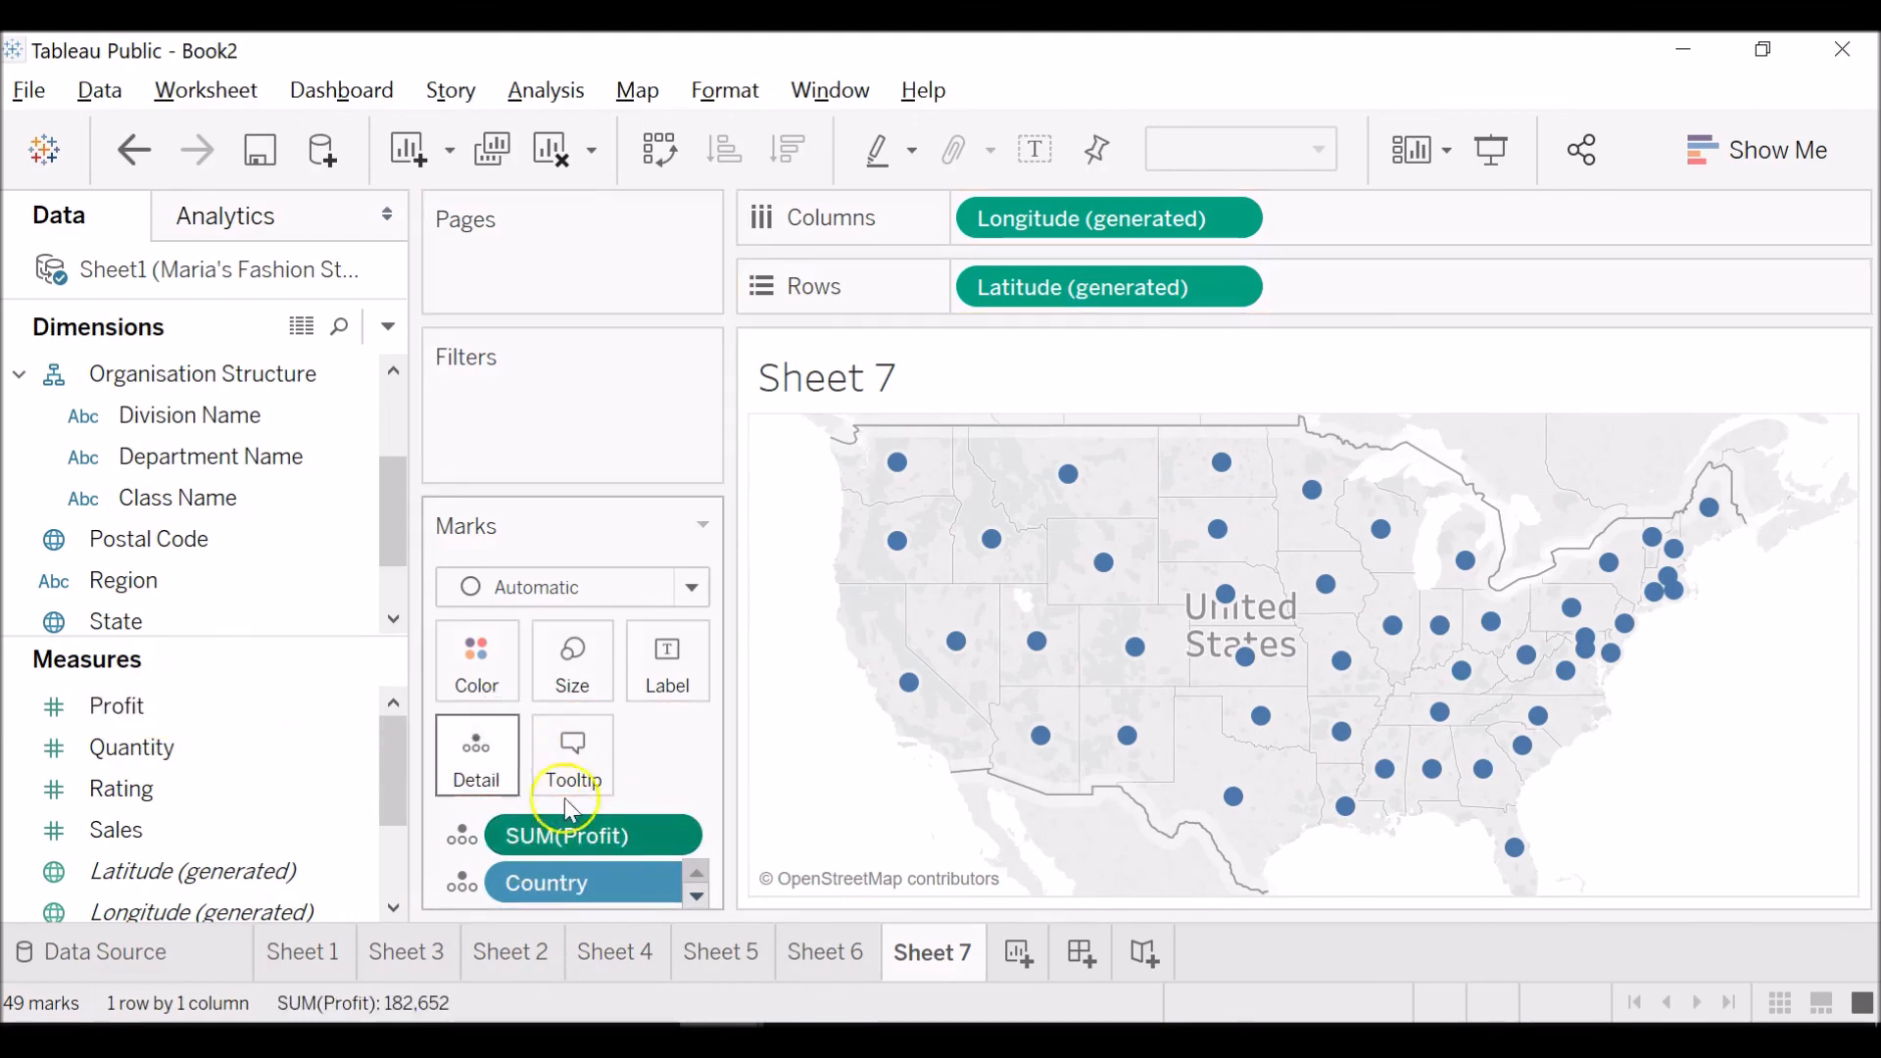
{"action": "left_click_drag", "start_coordinate": [583, 831], "coordinate": [486, 676]}
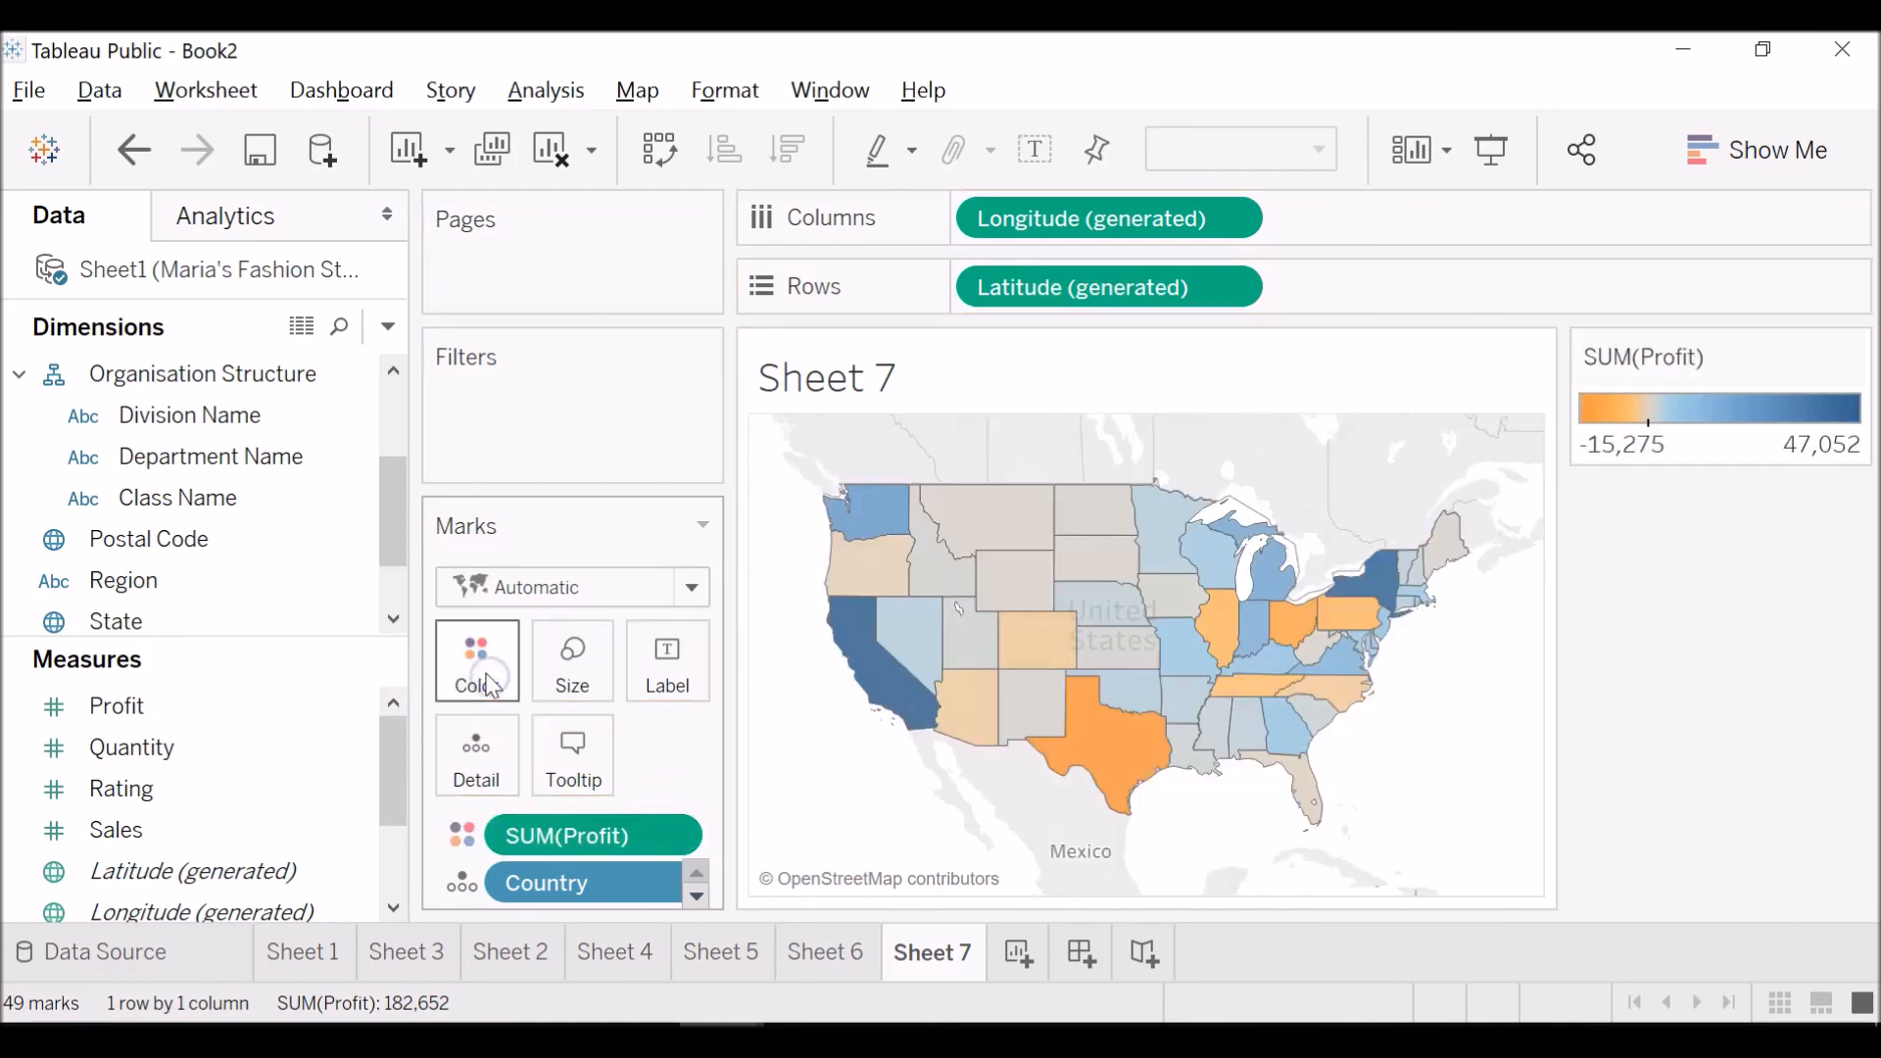
{"action": "mouse_move", "coordinate": [893, 697]}
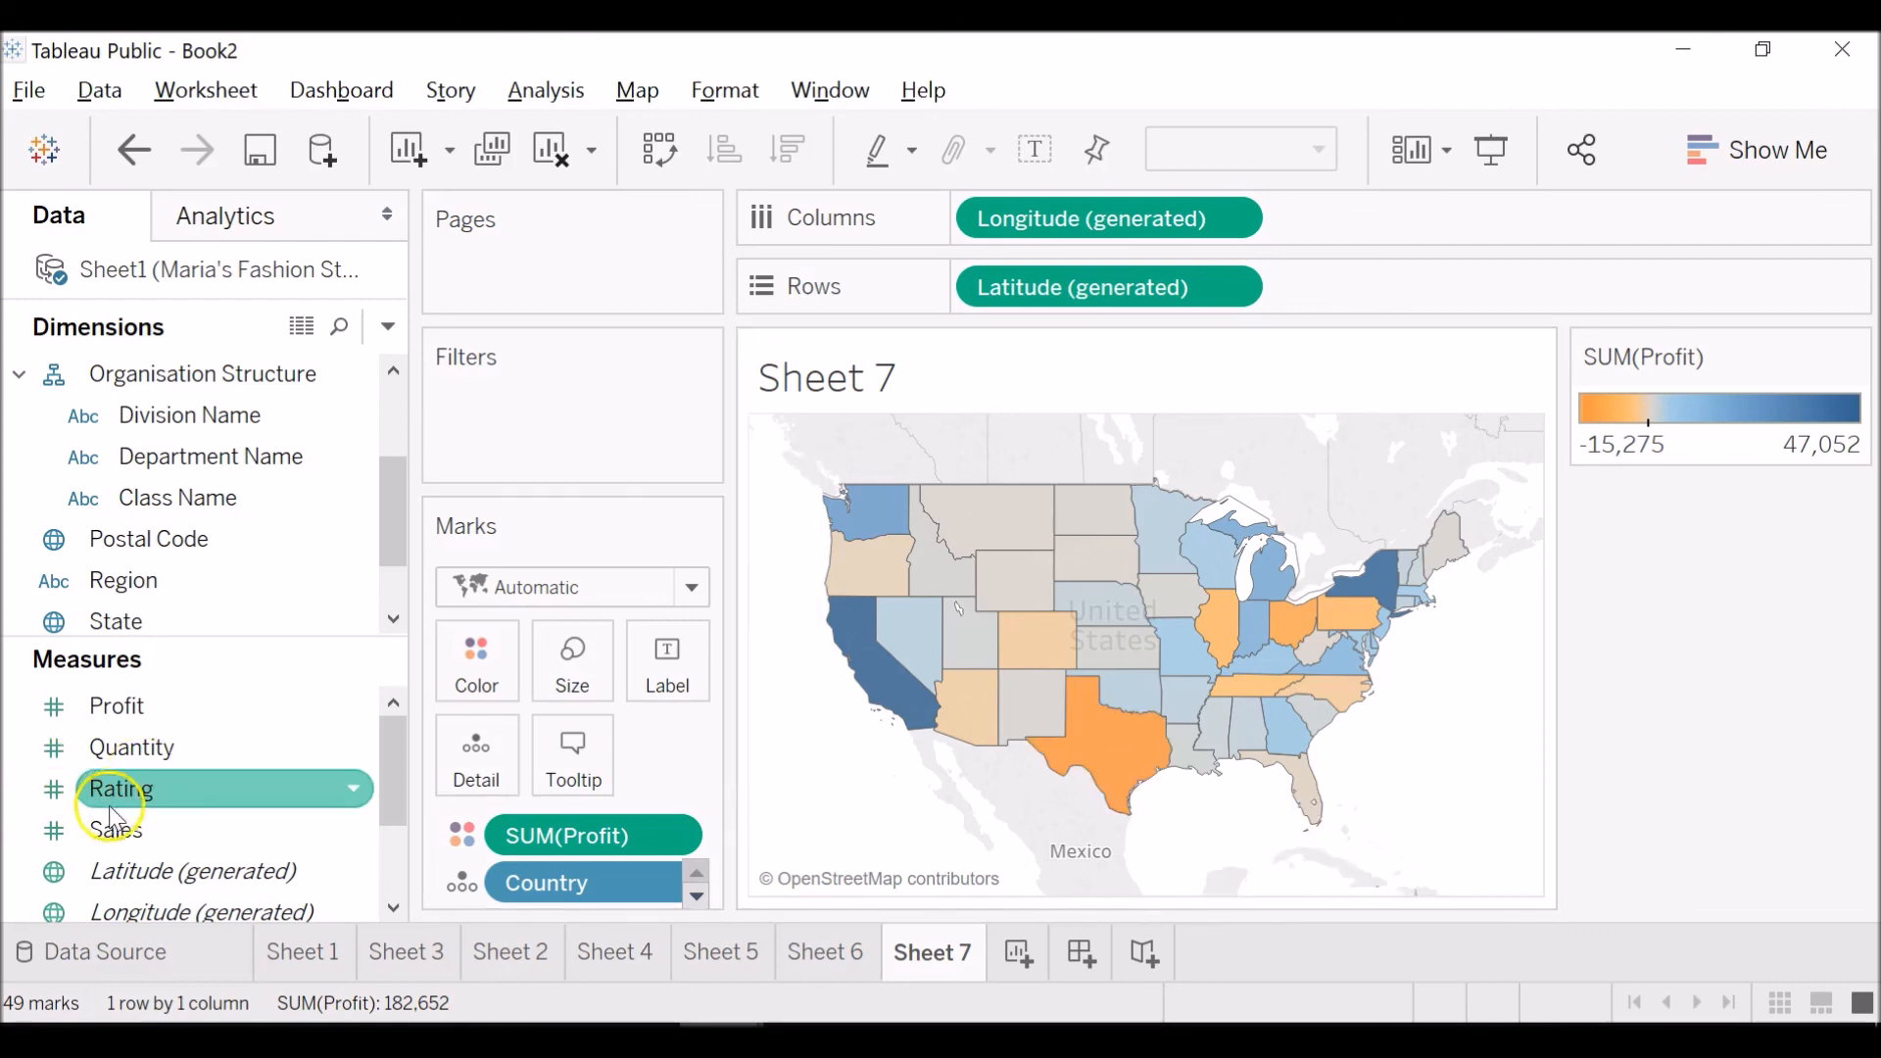
Switch the state map's color to Sales for comparison and return it to Profit.
{"action": "left_click_drag", "start_coordinate": [108, 830], "coordinate": [509, 842]}
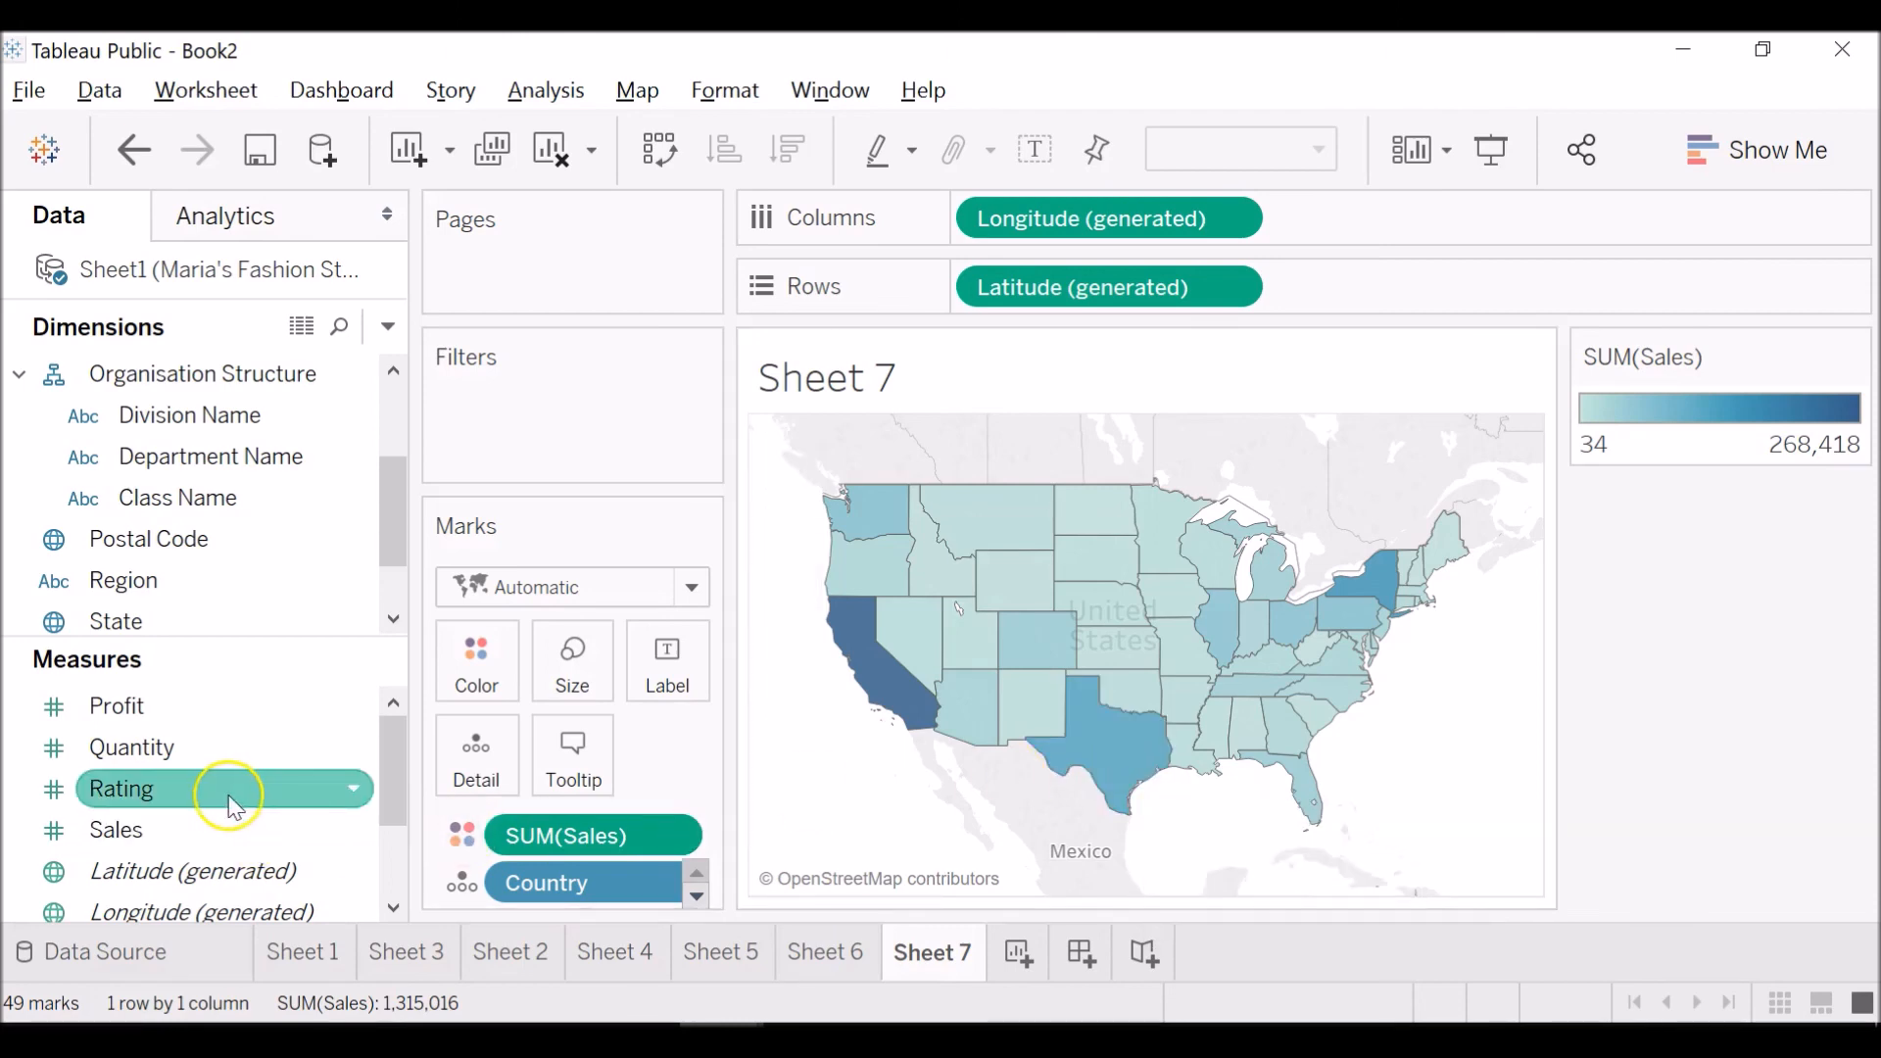
{"action": "left_click", "coordinate": [225, 713]}
{"action": "left_click_drag", "start_coordinate": [227, 720], "coordinate": [578, 838]}
{"action": "left_click", "coordinate": [1105, 770]}
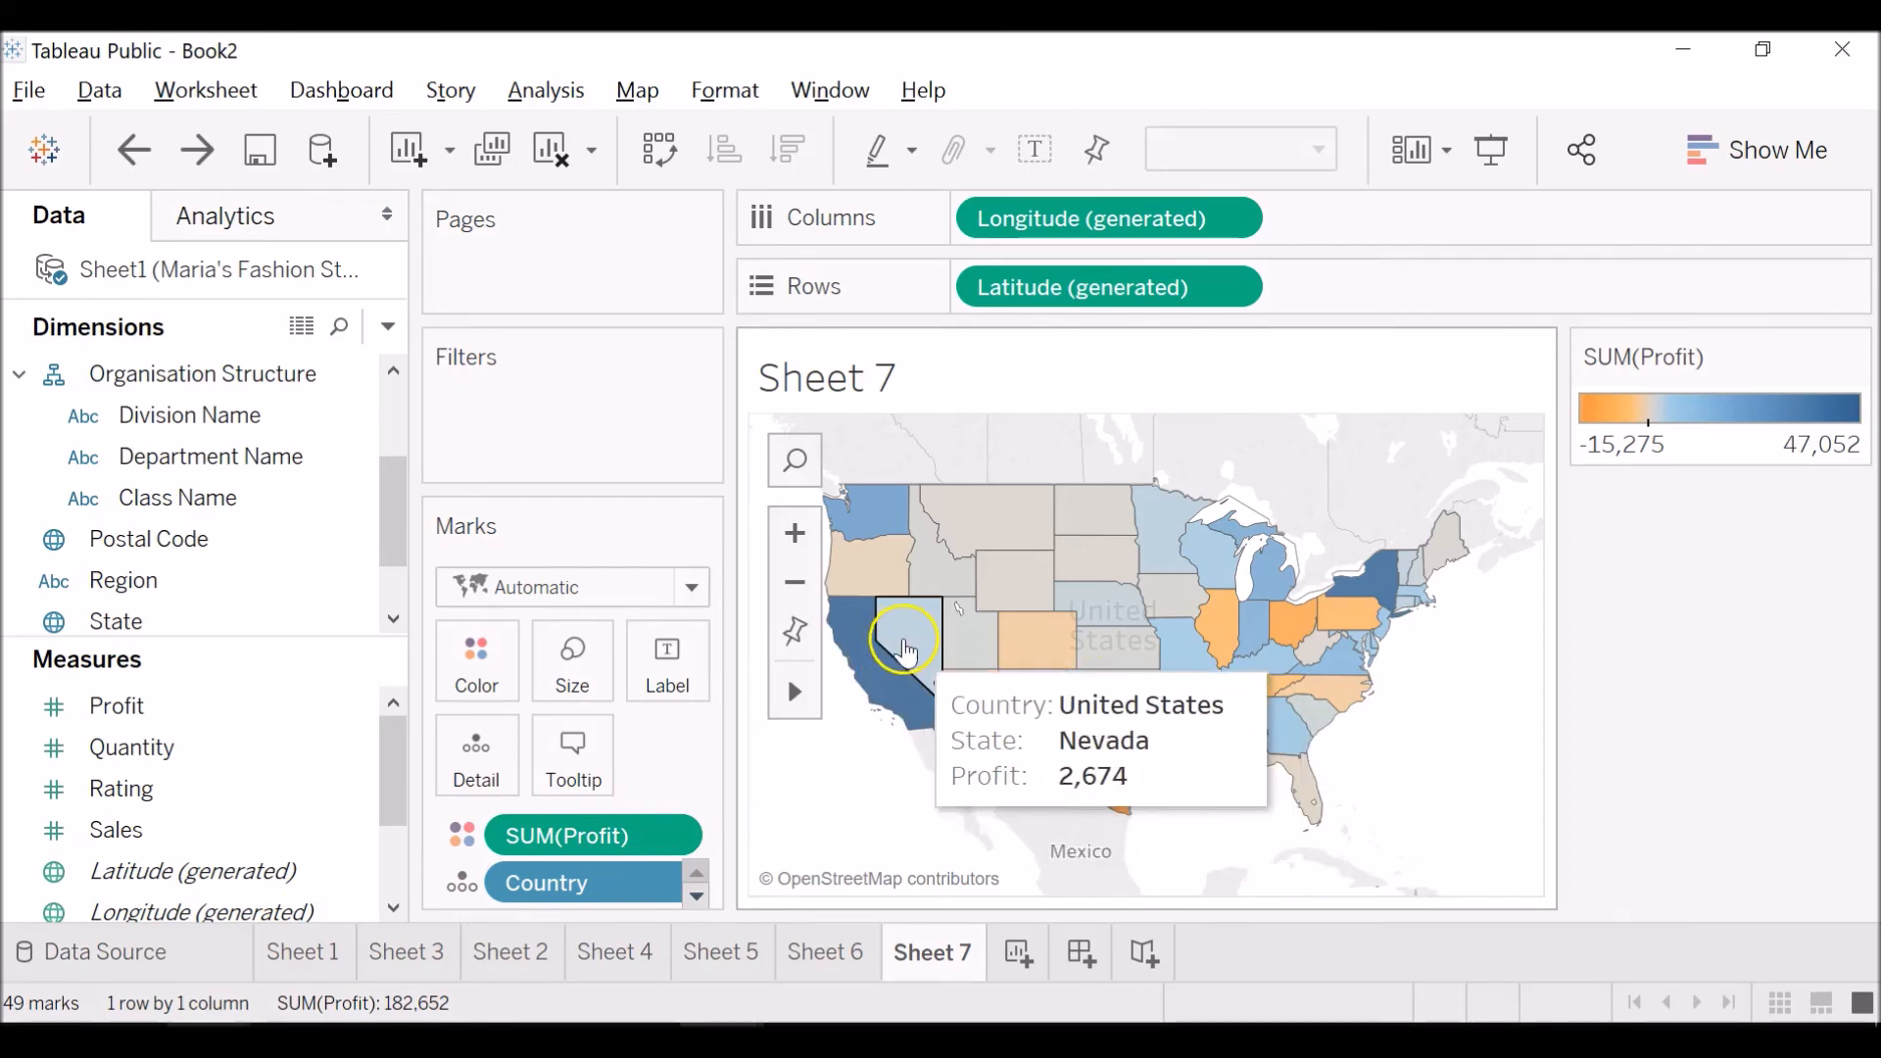
Remove Profit from the map's marks and apply Division Name from Organisation Structure as the color.
{"action": "left_click", "coordinate": [377, 500]}
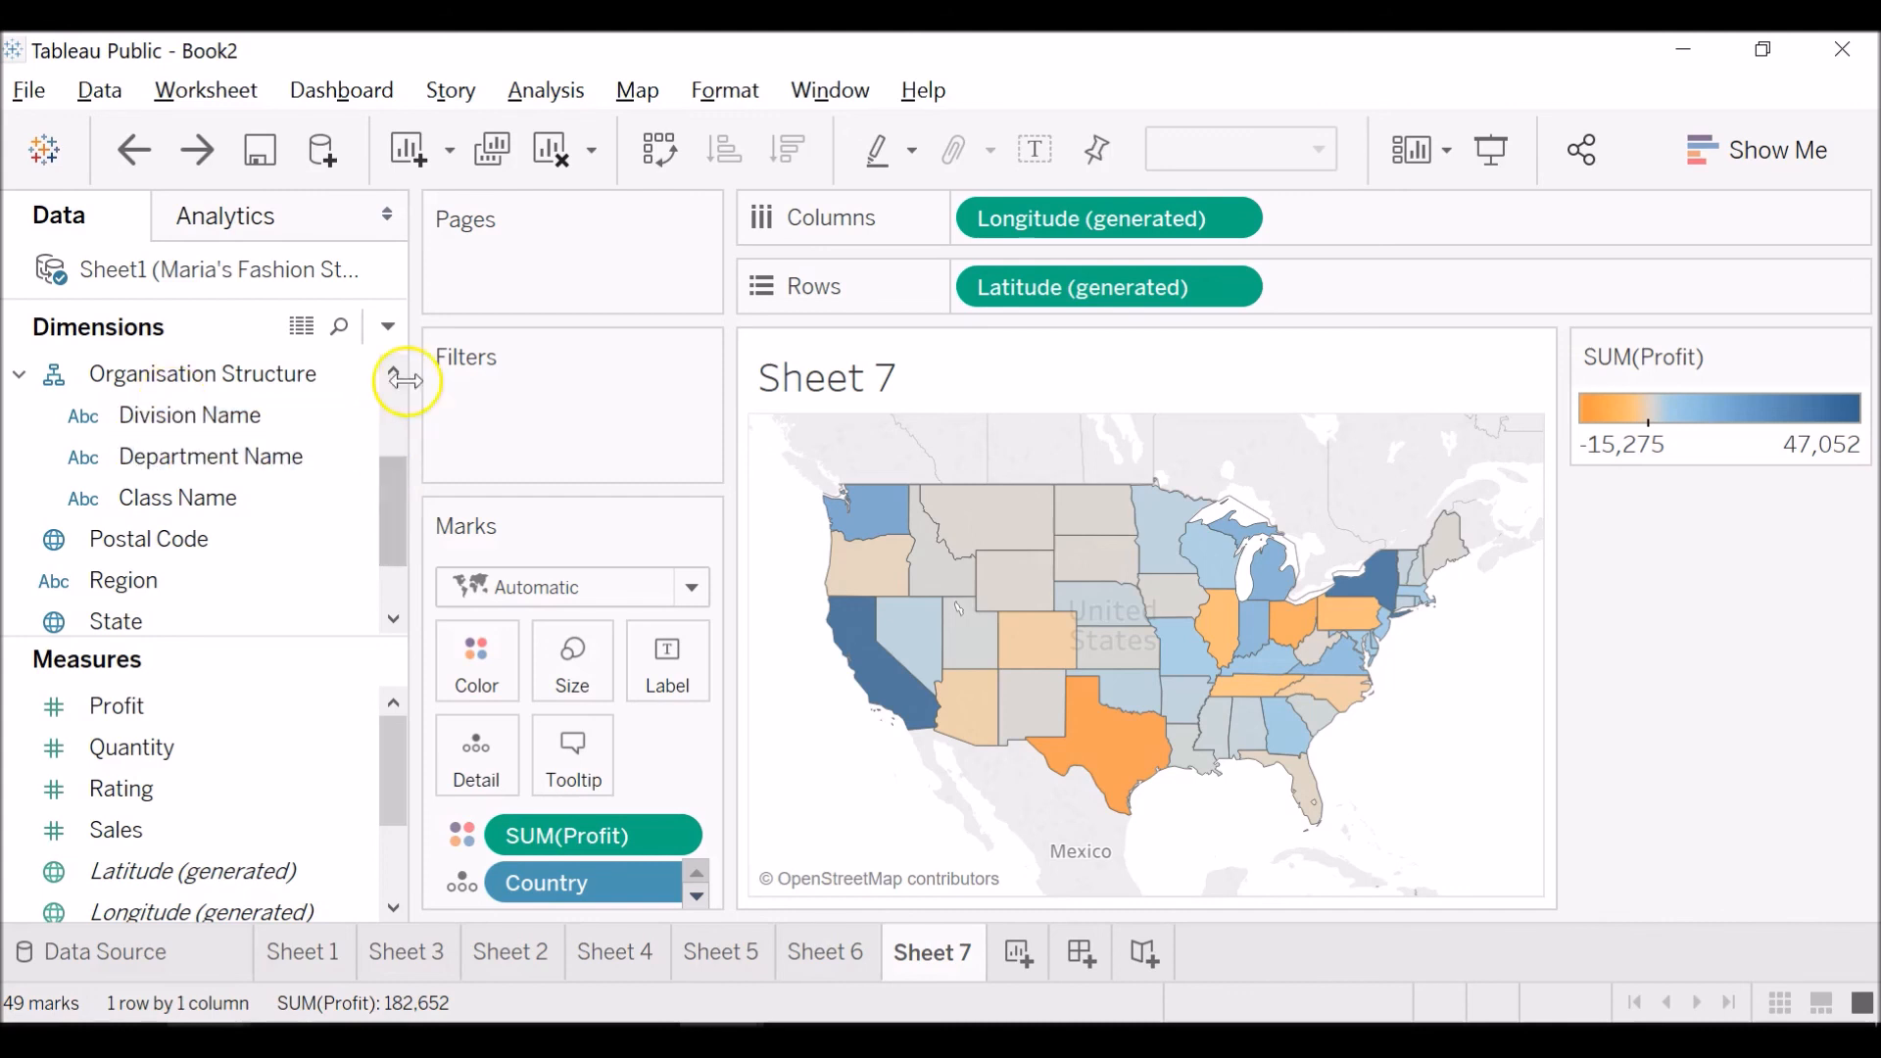
{"action": "left_click", "coordinate": [394, 409]}
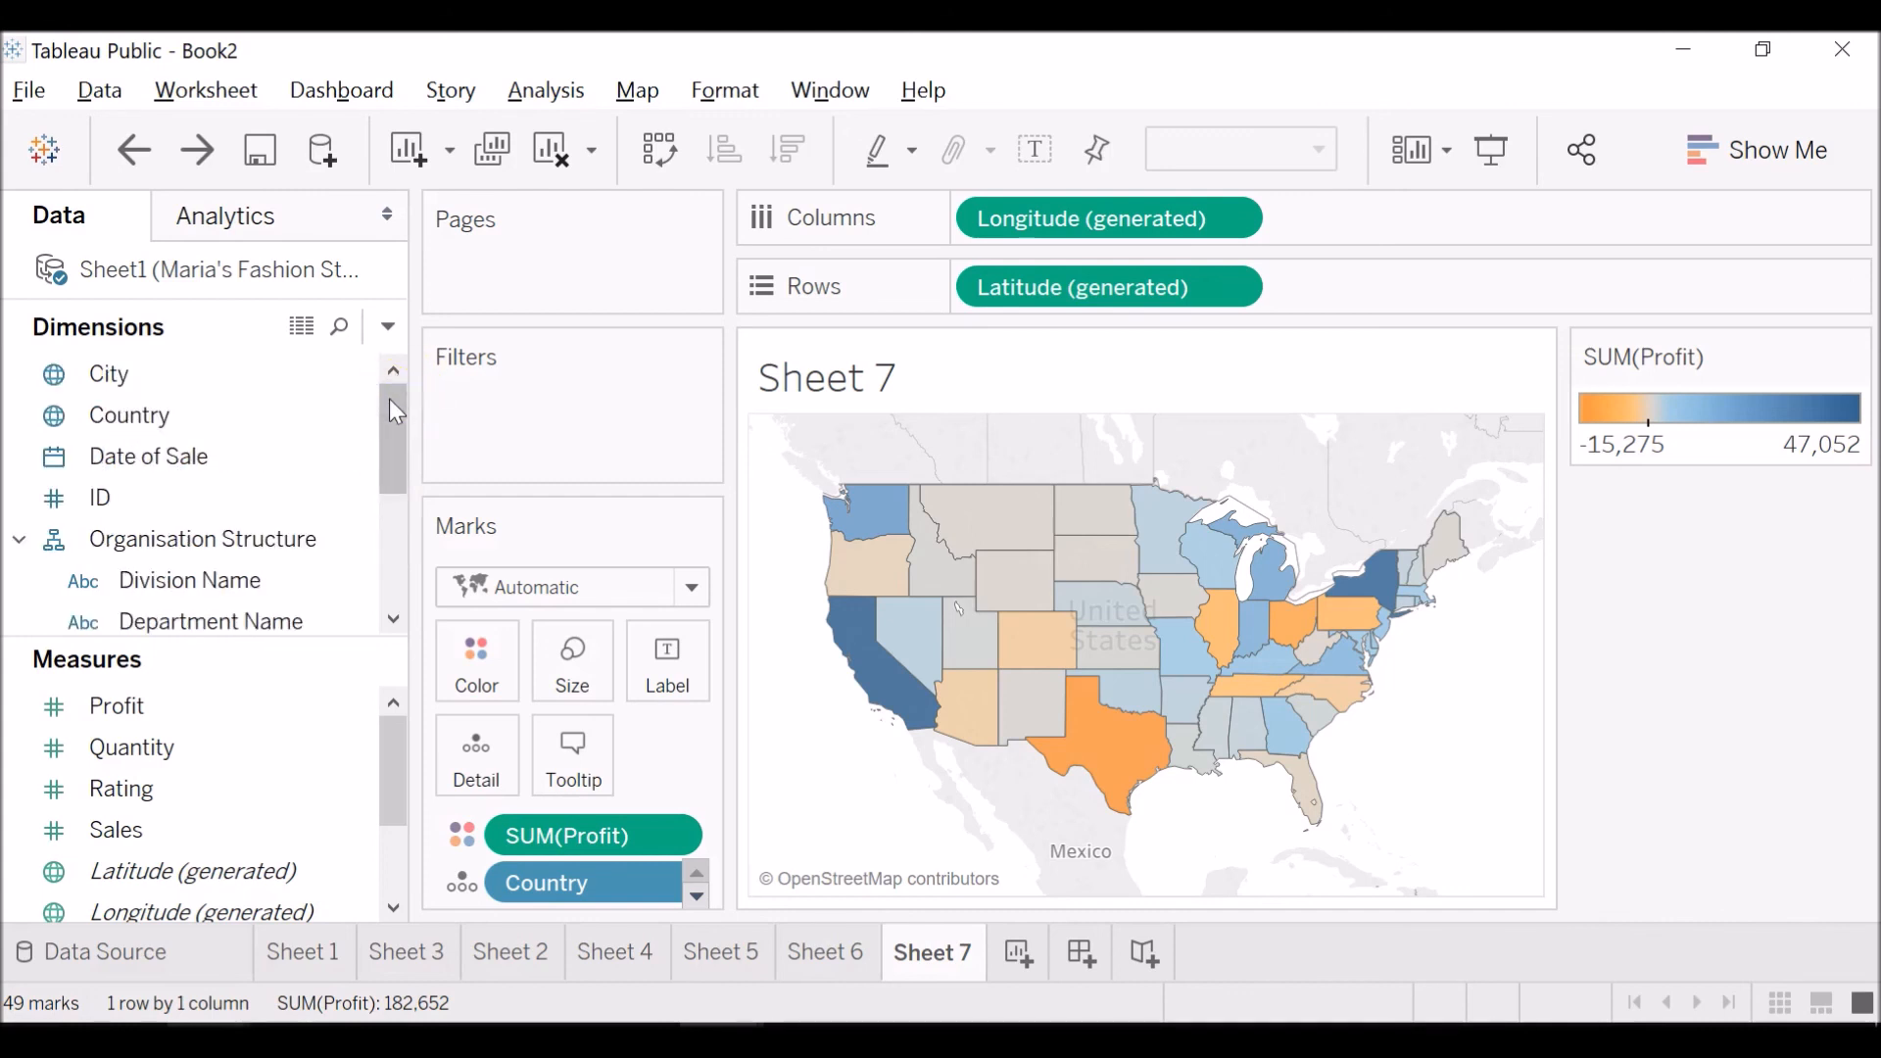
{"action": "left_click", "coordinate": [315, 539]}
{"action": "left_click", "coordinate": [329, 583]}
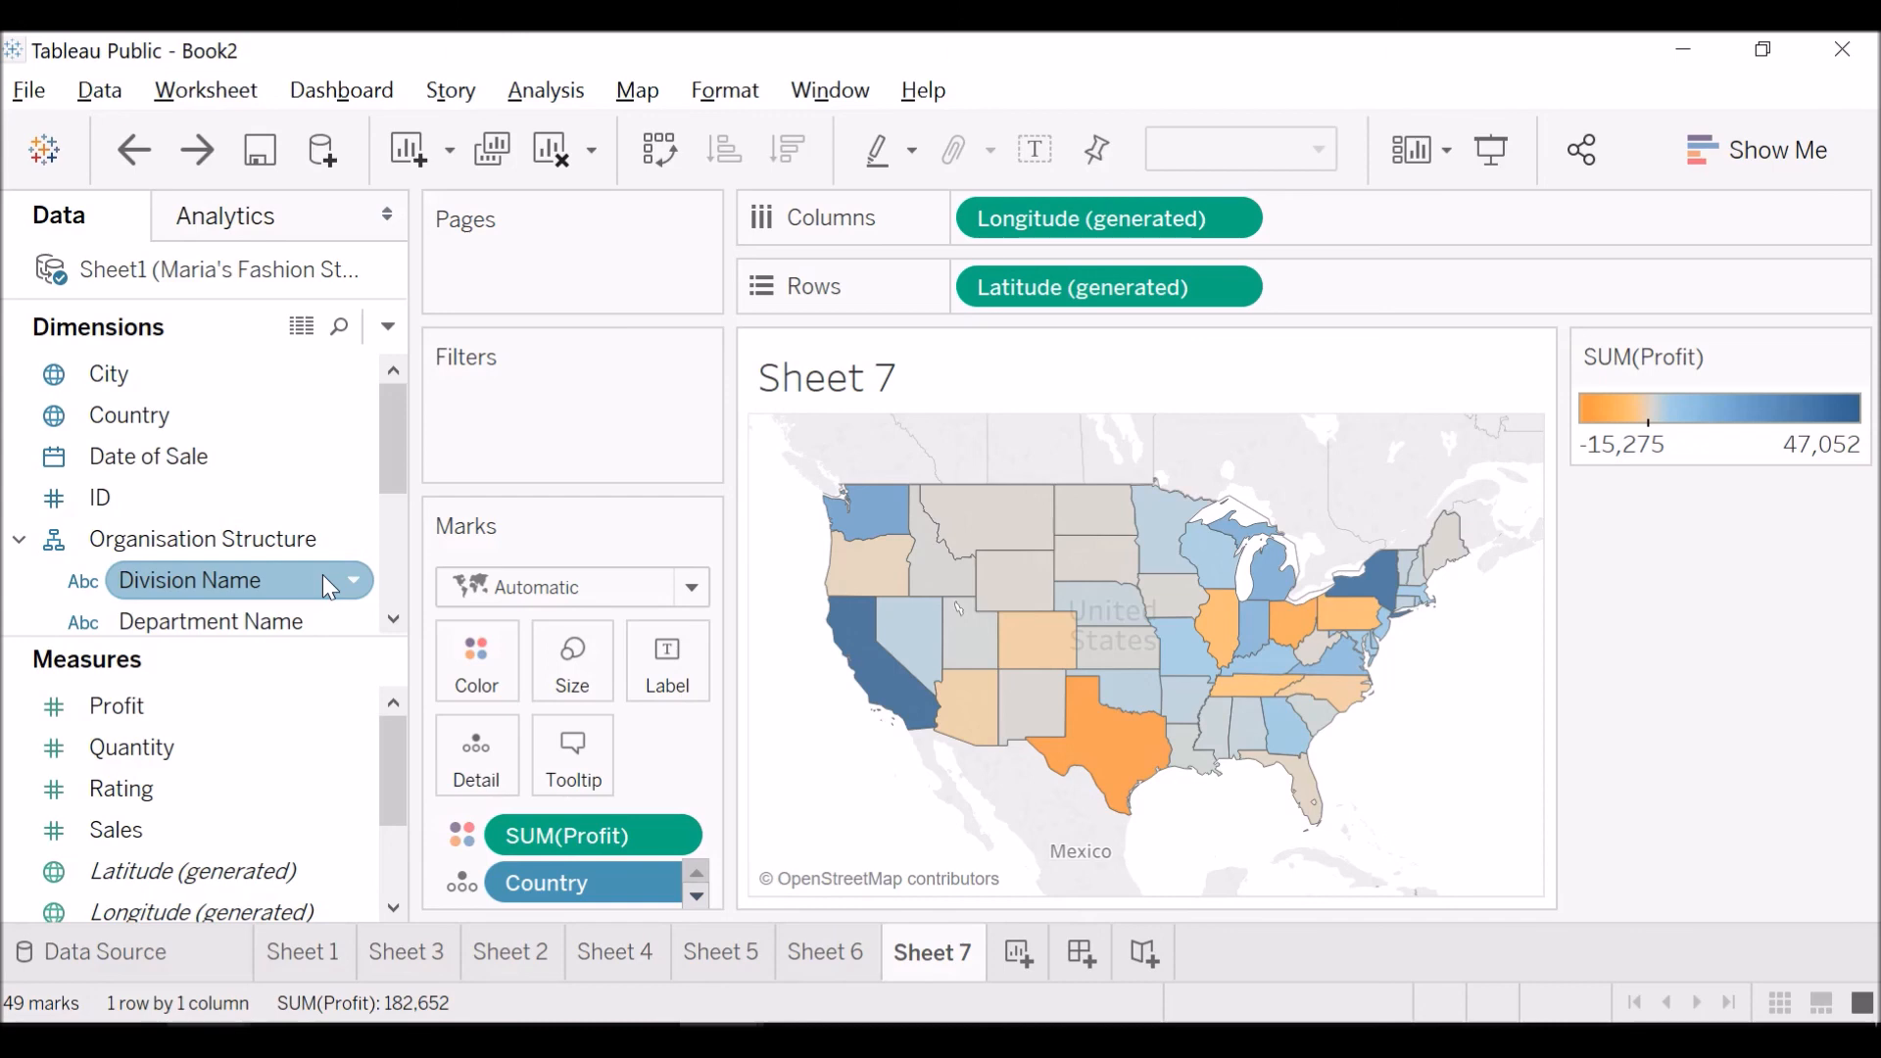
{"action": "left_click", "coordinate": [369, 660]}
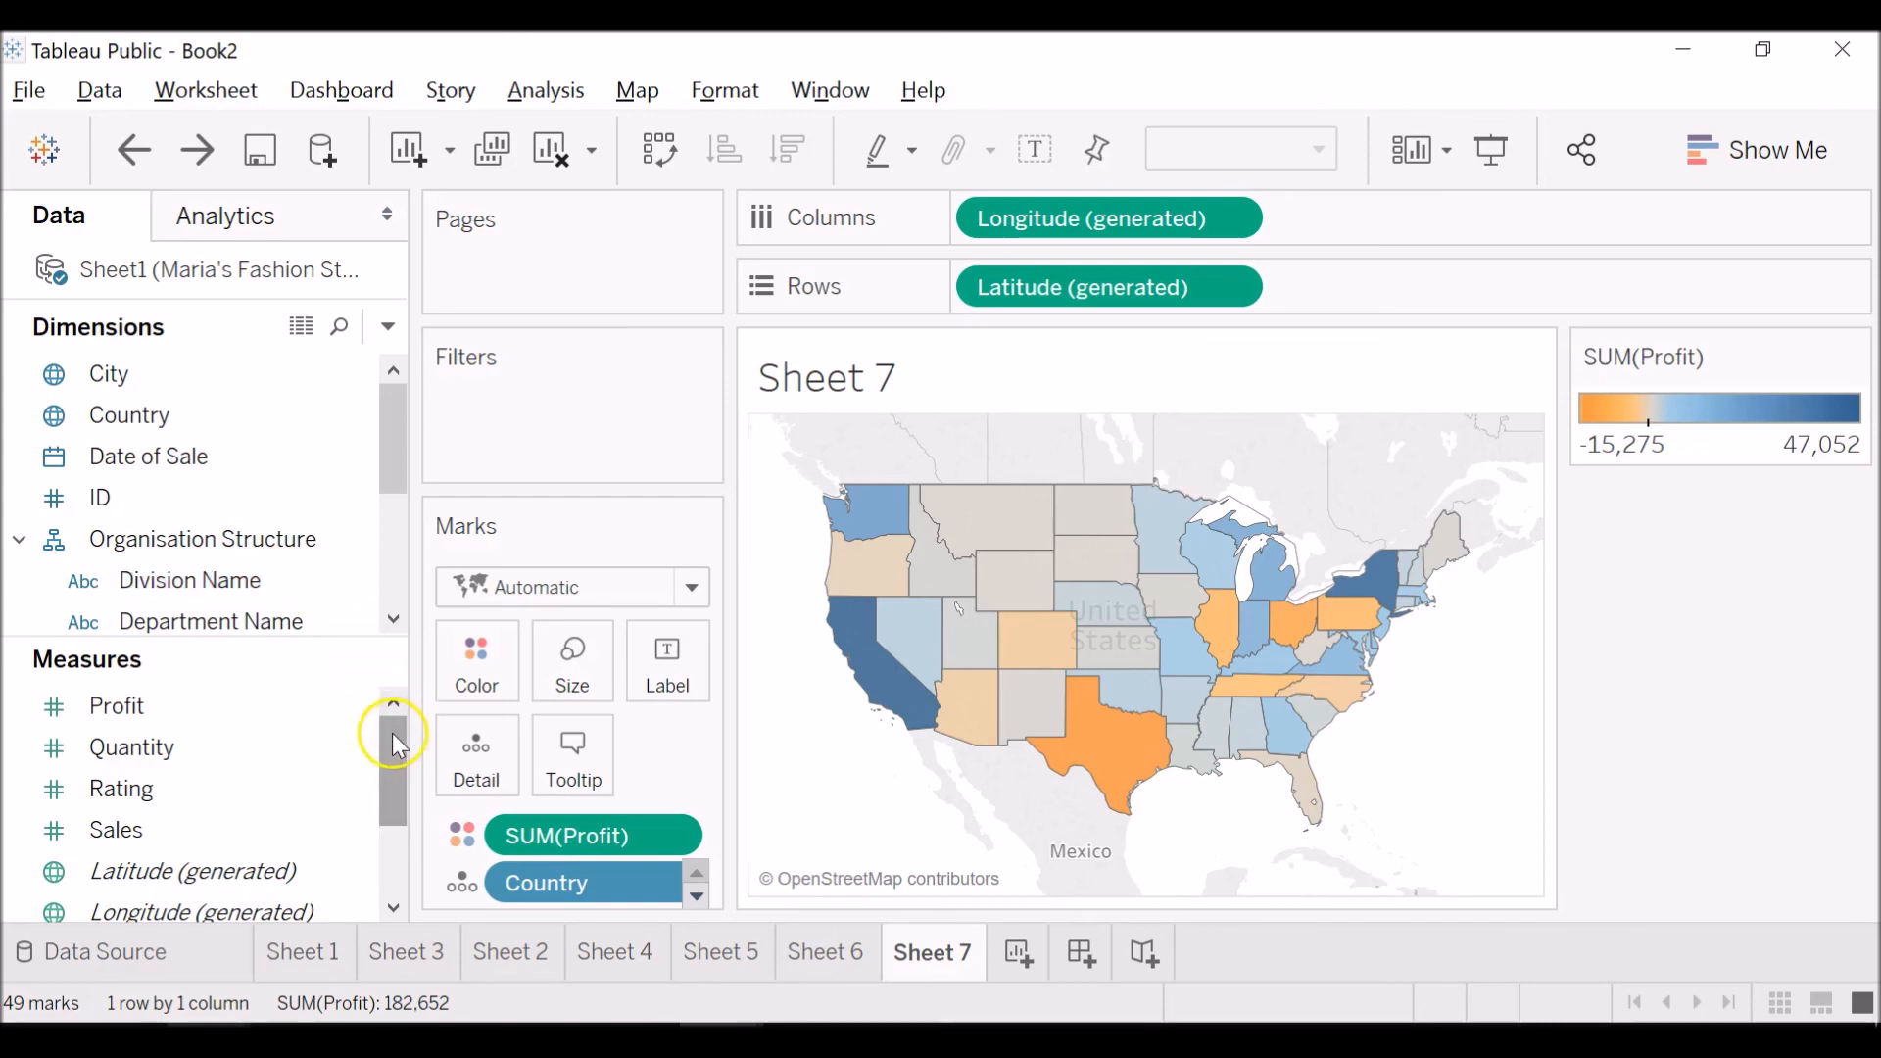
{"action": "left_click", "coordinate": [343, 583]}
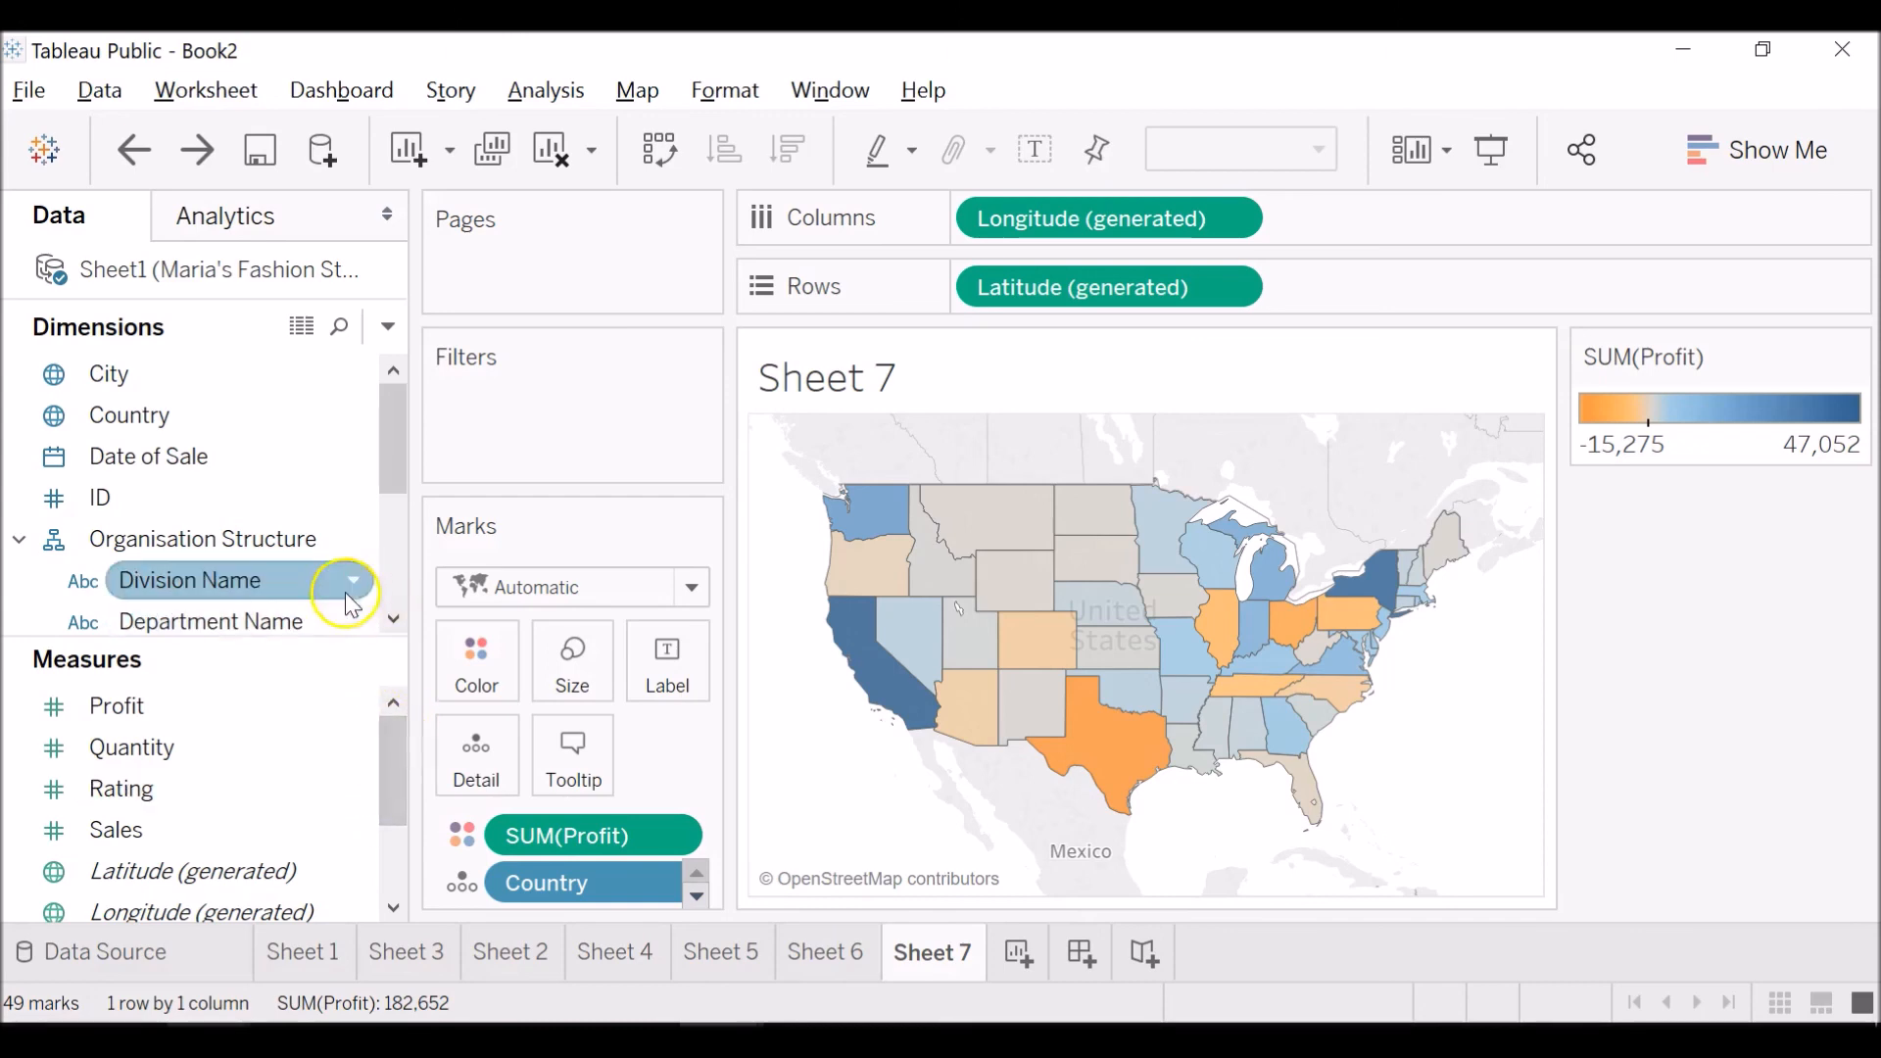
{"action": "left_click_drag", "start_coordinate": [251, 594], "coordinate": [294, 588]}
{"action": "left_click", "coordinate": [693, 834]}
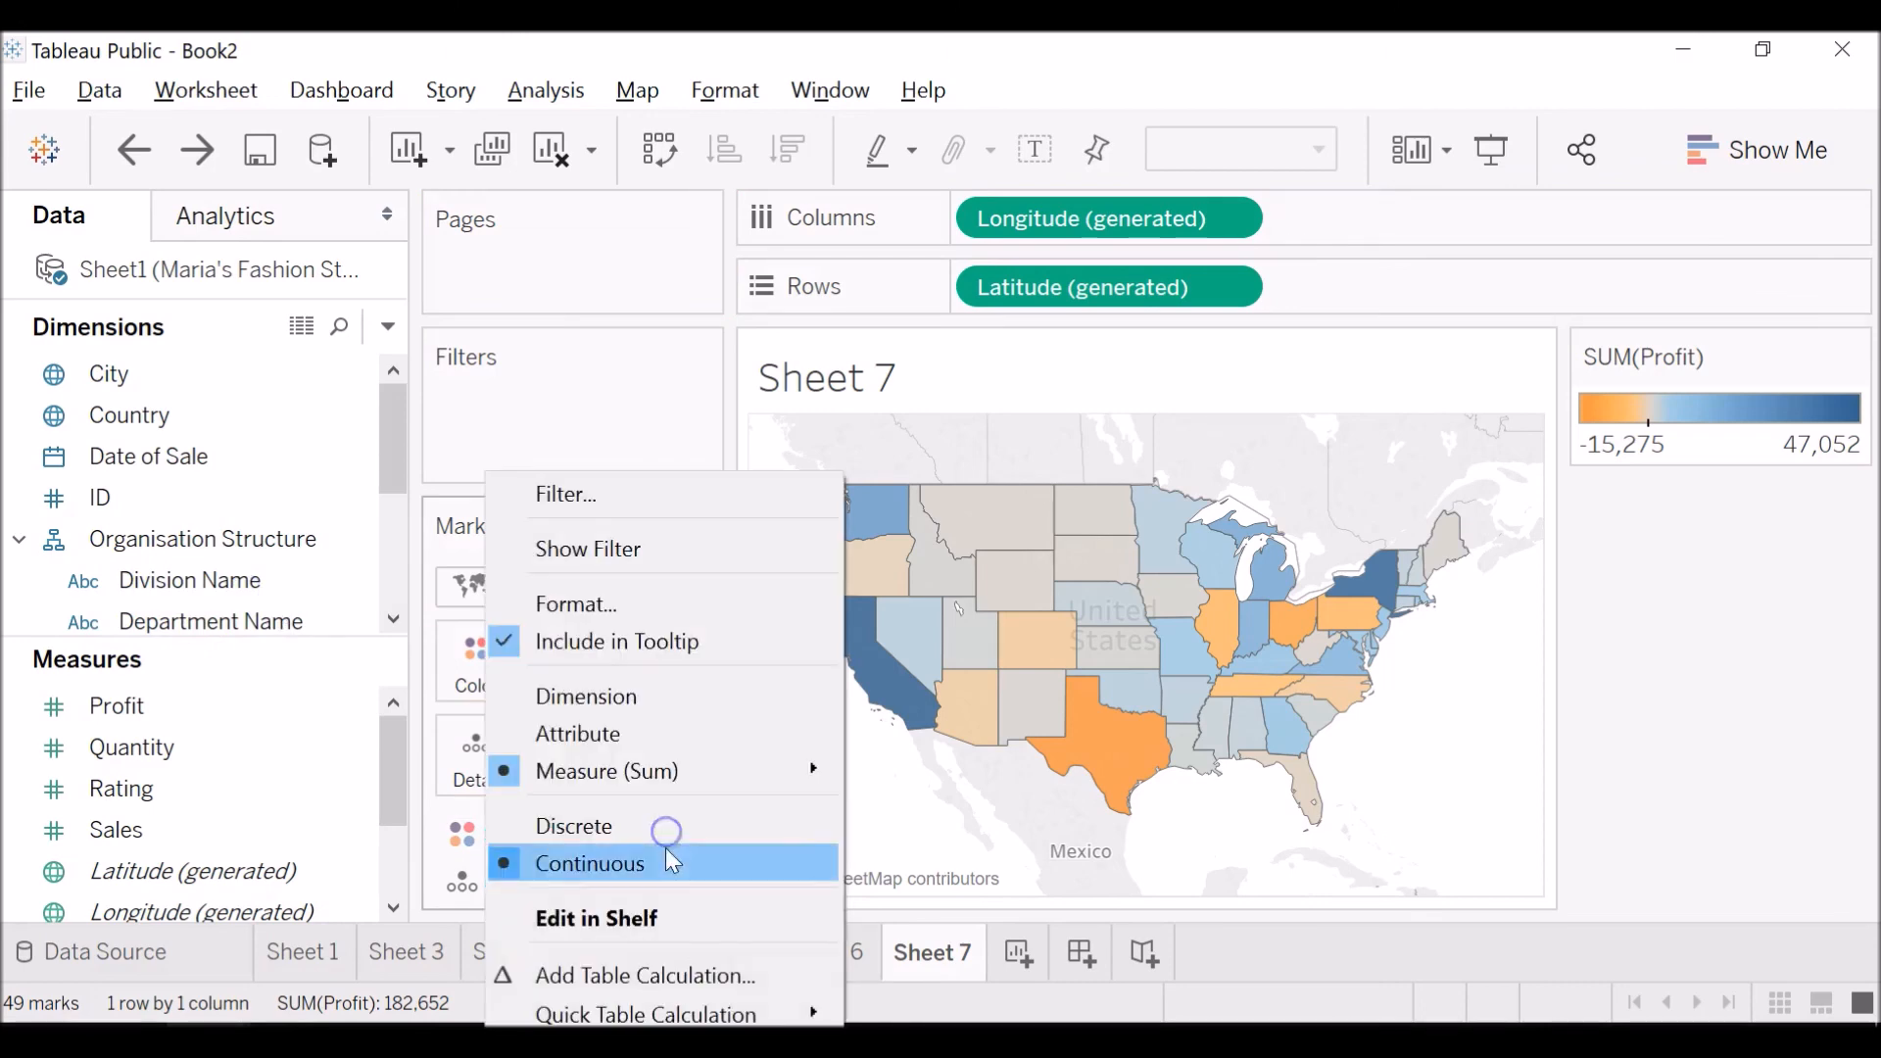
{"action": "left_click", "coordinate": [637, 970]}
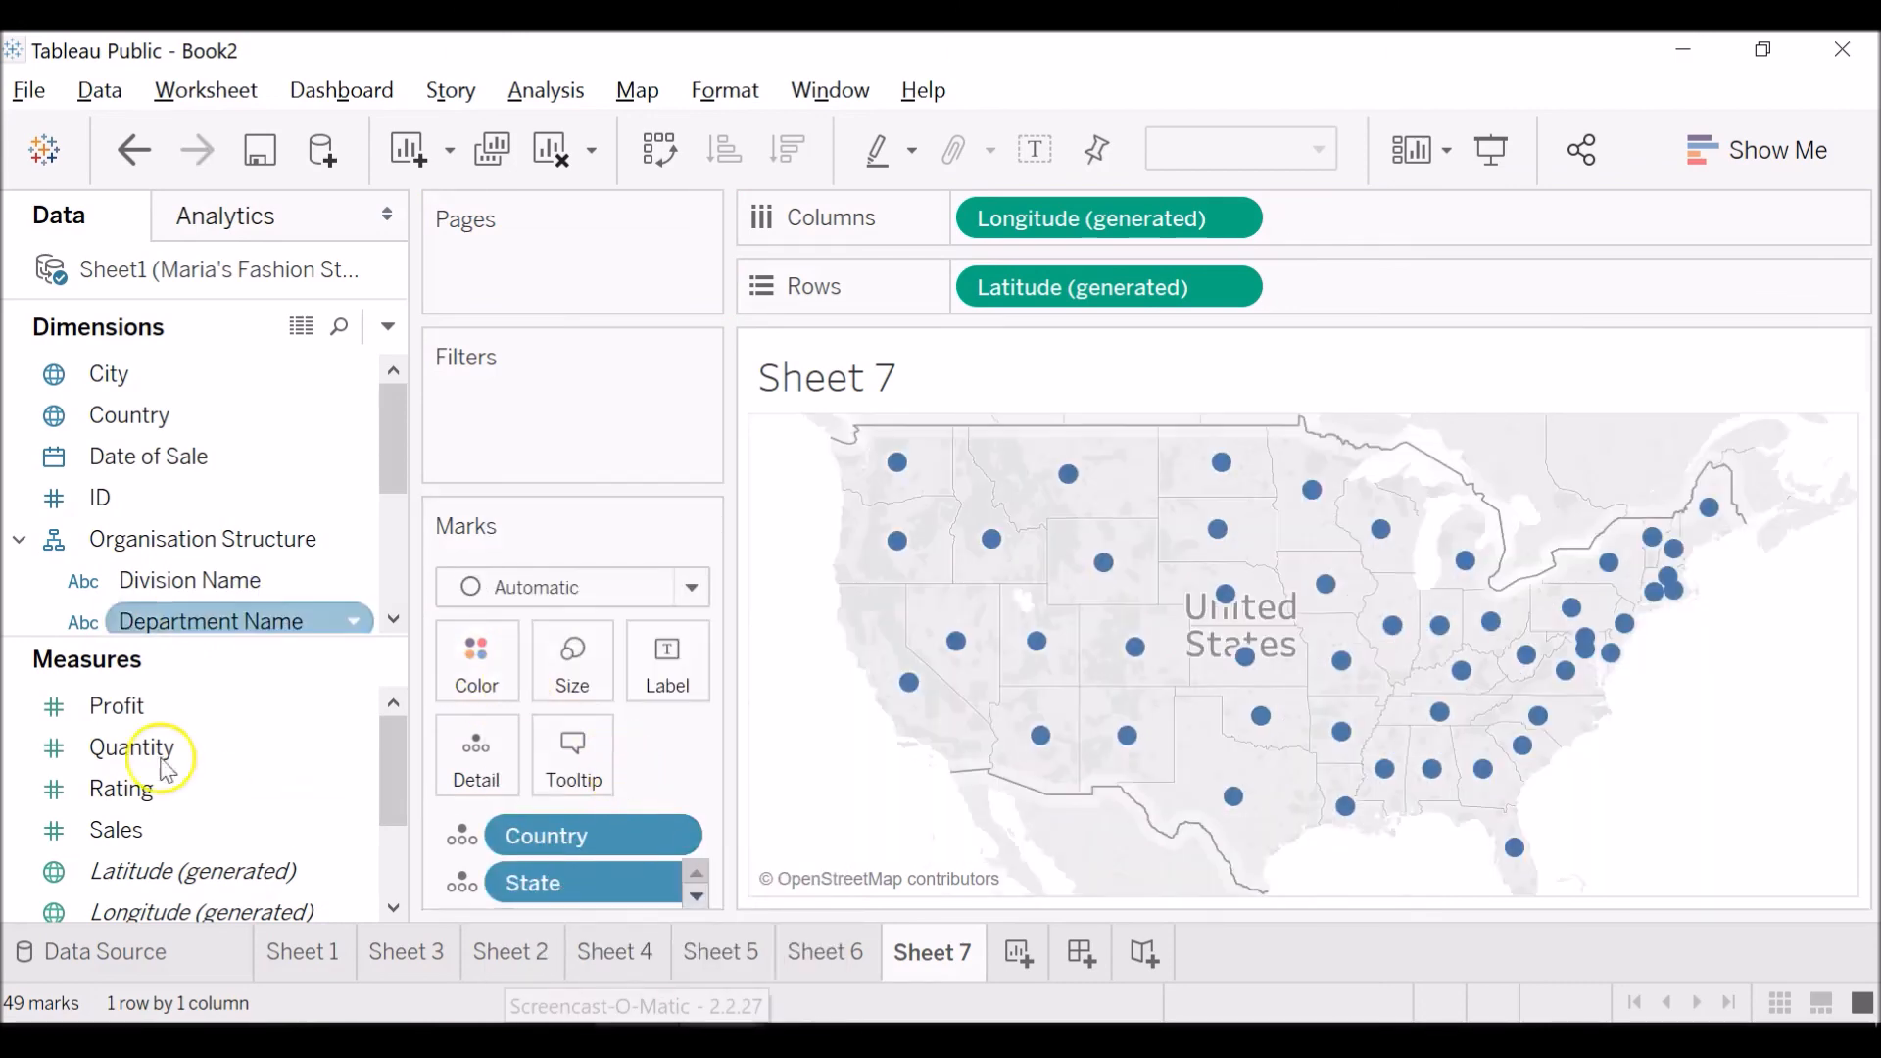
{"action": "left_click_drag", "start_coordinate": [152, 598], "coordinate": [477, 662]}
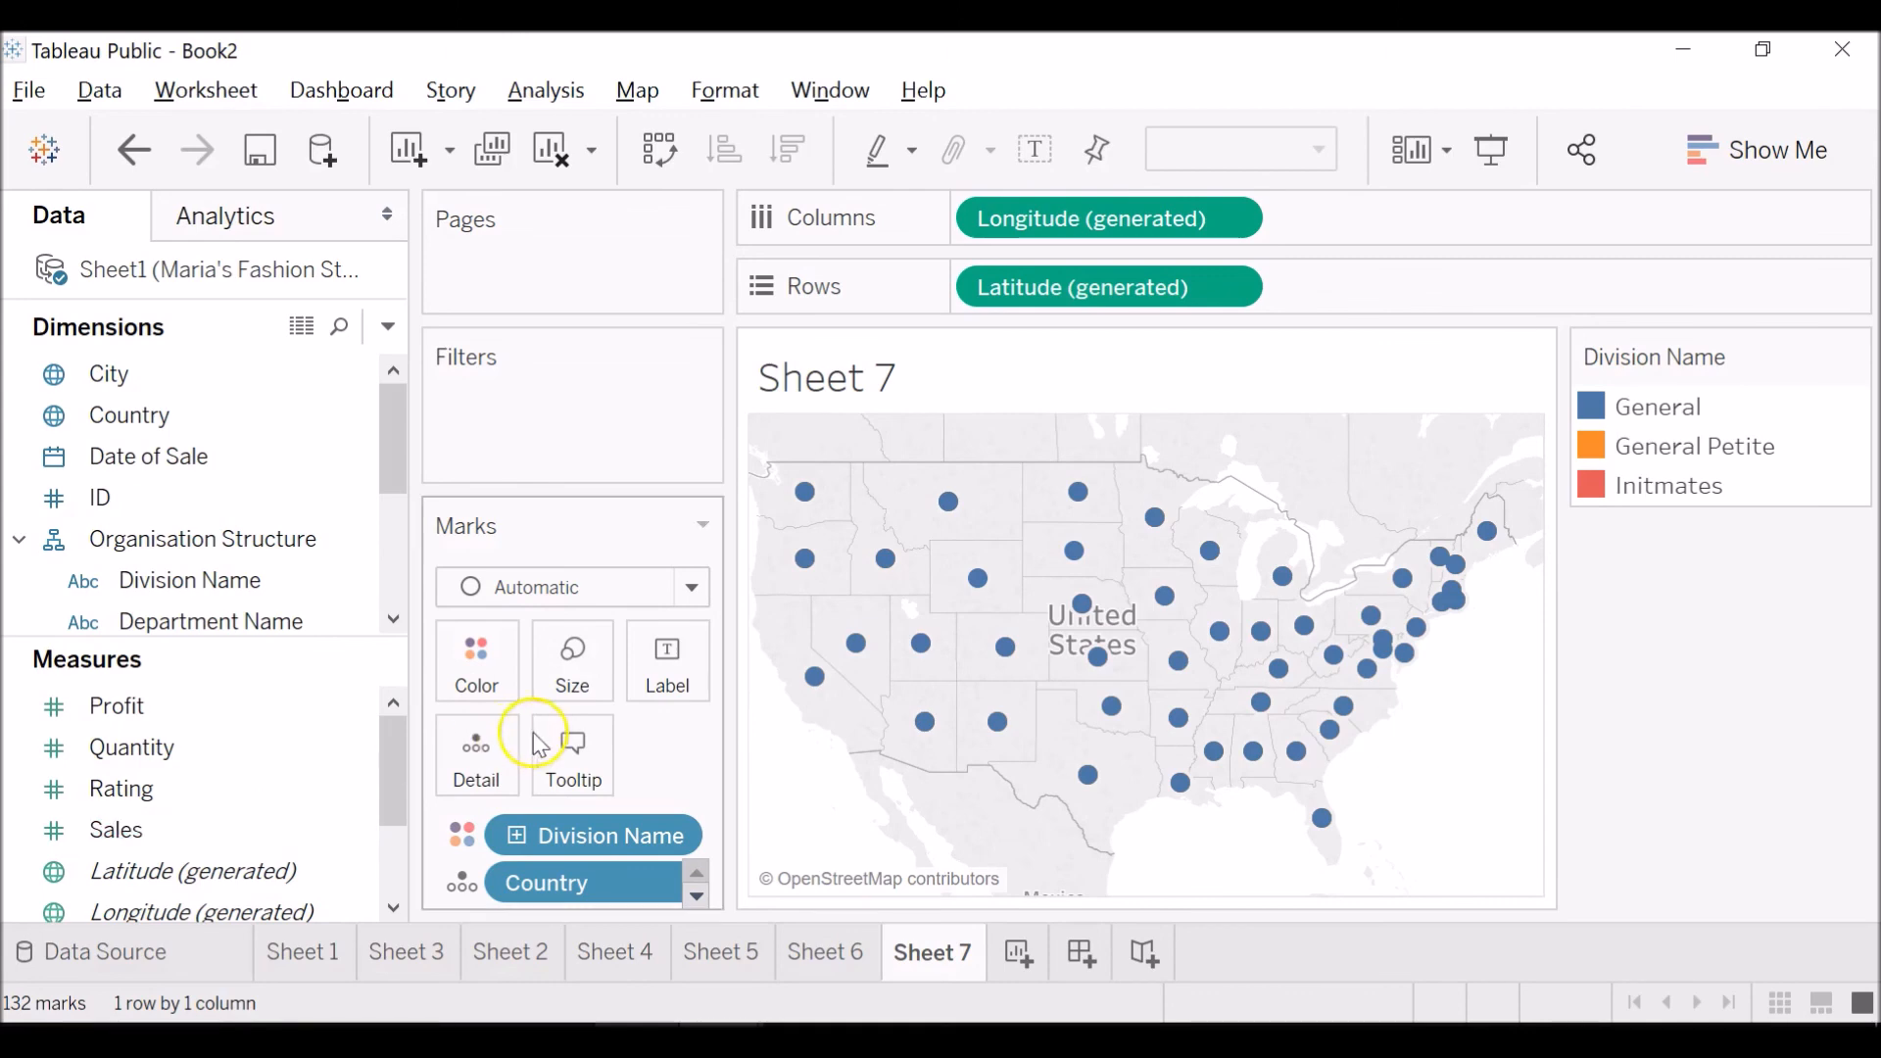
Change the map's mark type to Pie and add Sales to the marks as Detail.
{"action": "left_click", "coordinate": [691, 589]}
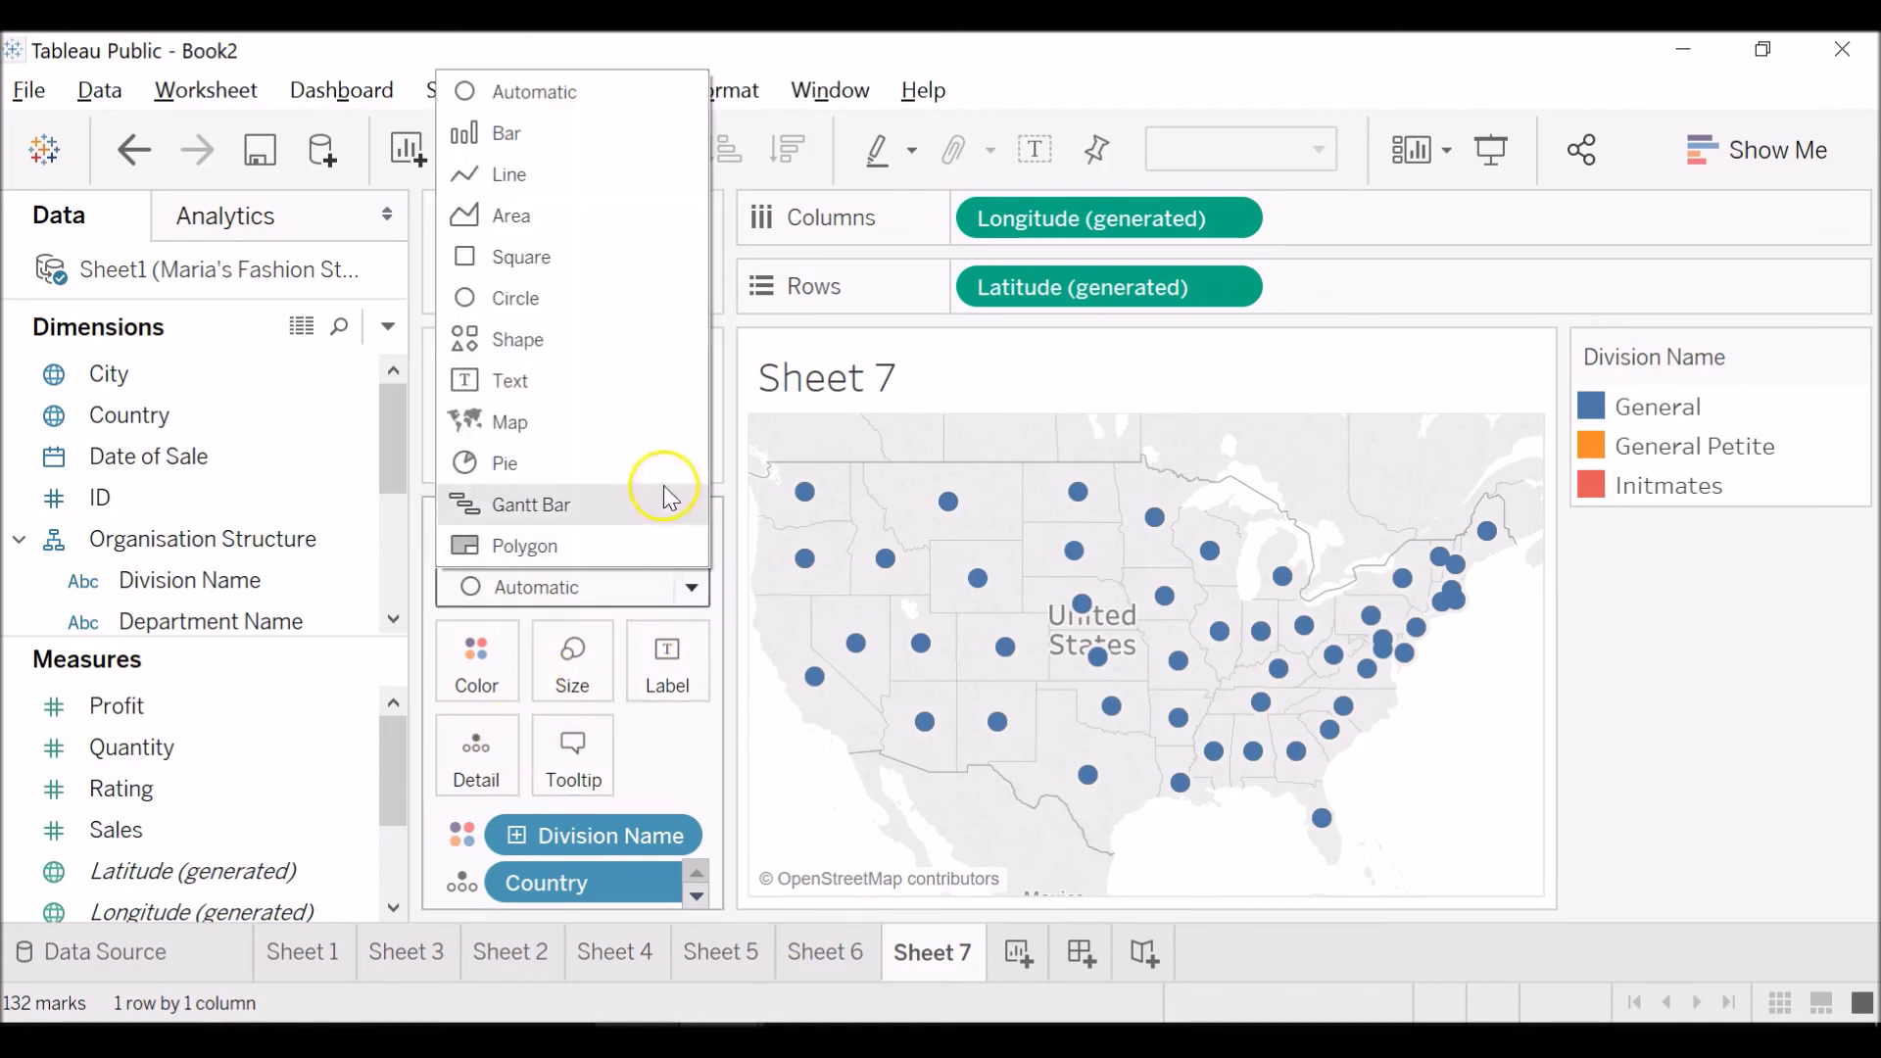
{"action": "left_click", "coordinate": [662, 460]}
{"action": "left_click_drag", "start_coordinate": [244, 831], "coordinate": [603, 809]}
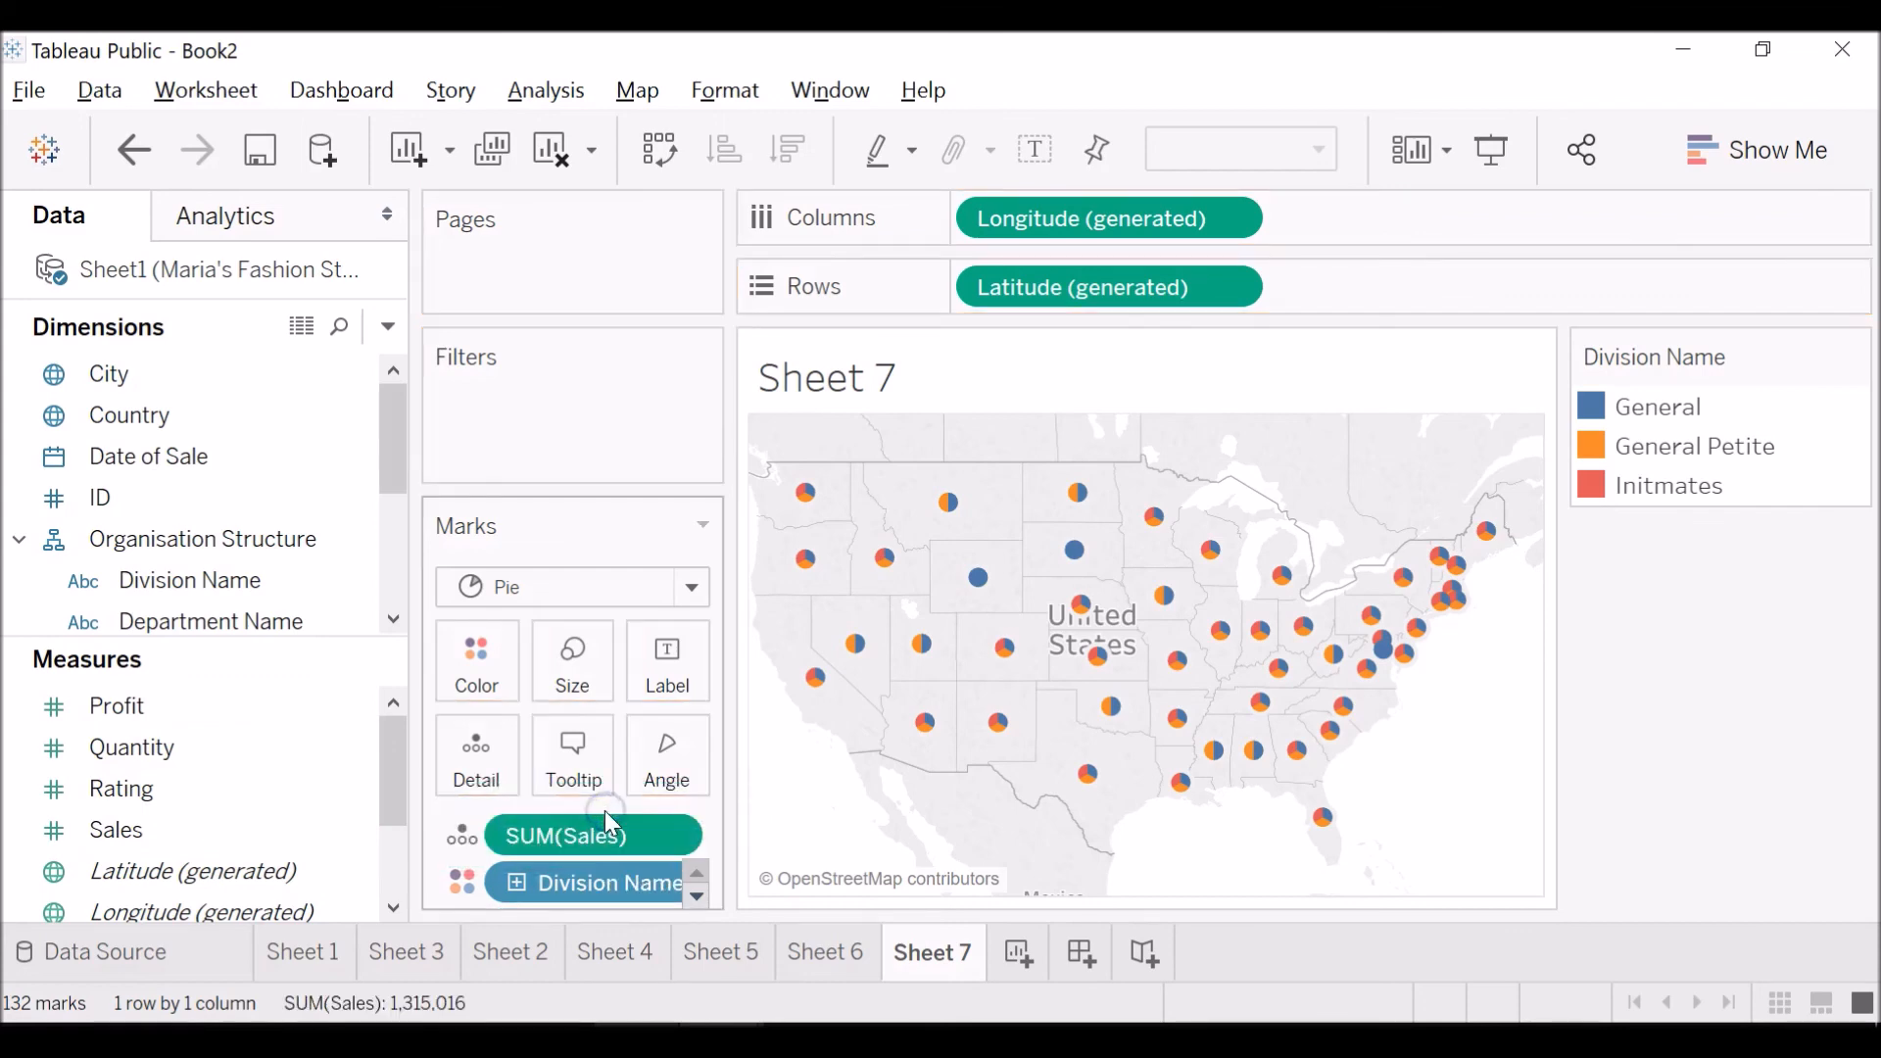
Examine the sales by division in the pies of states such as Wisconsin, Missouri and Kansas.
{"action": "mouse_move", "coordinate": [808, 505]}
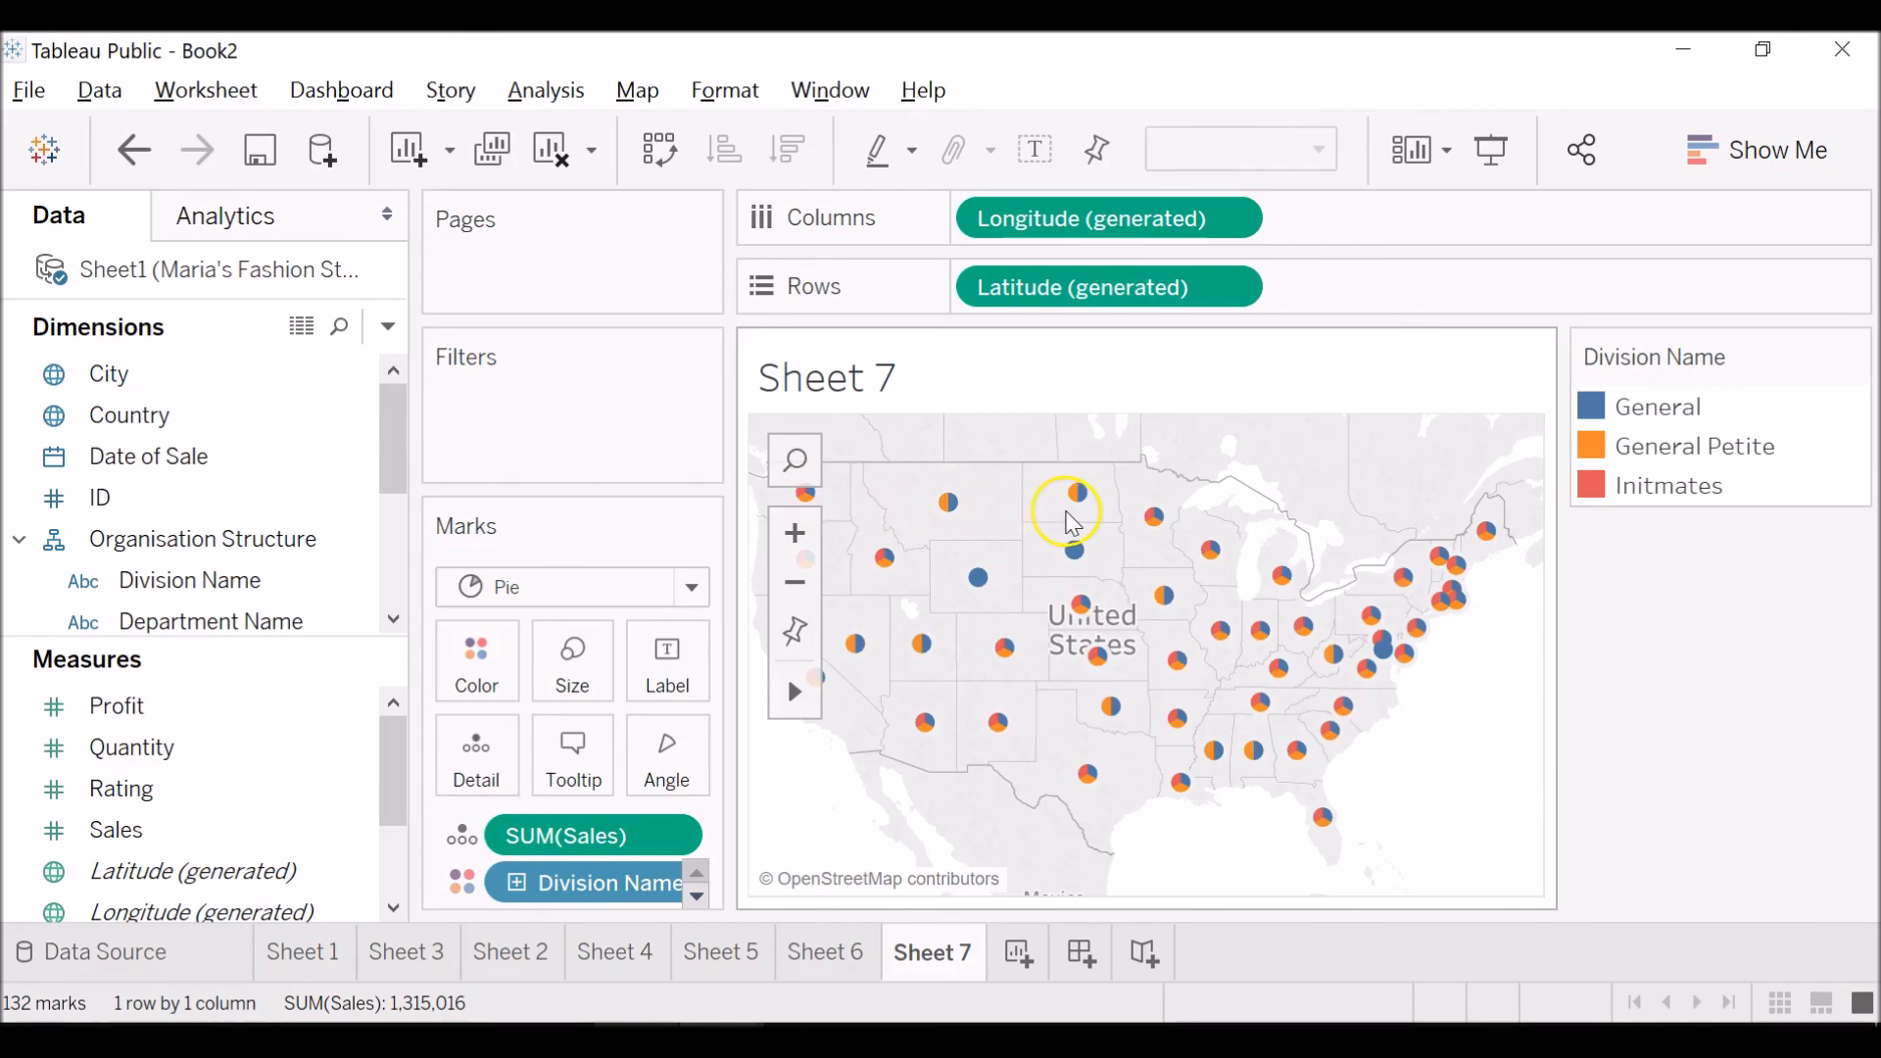
{"action": "mouse_move", "coordinate": [1213, 548]}
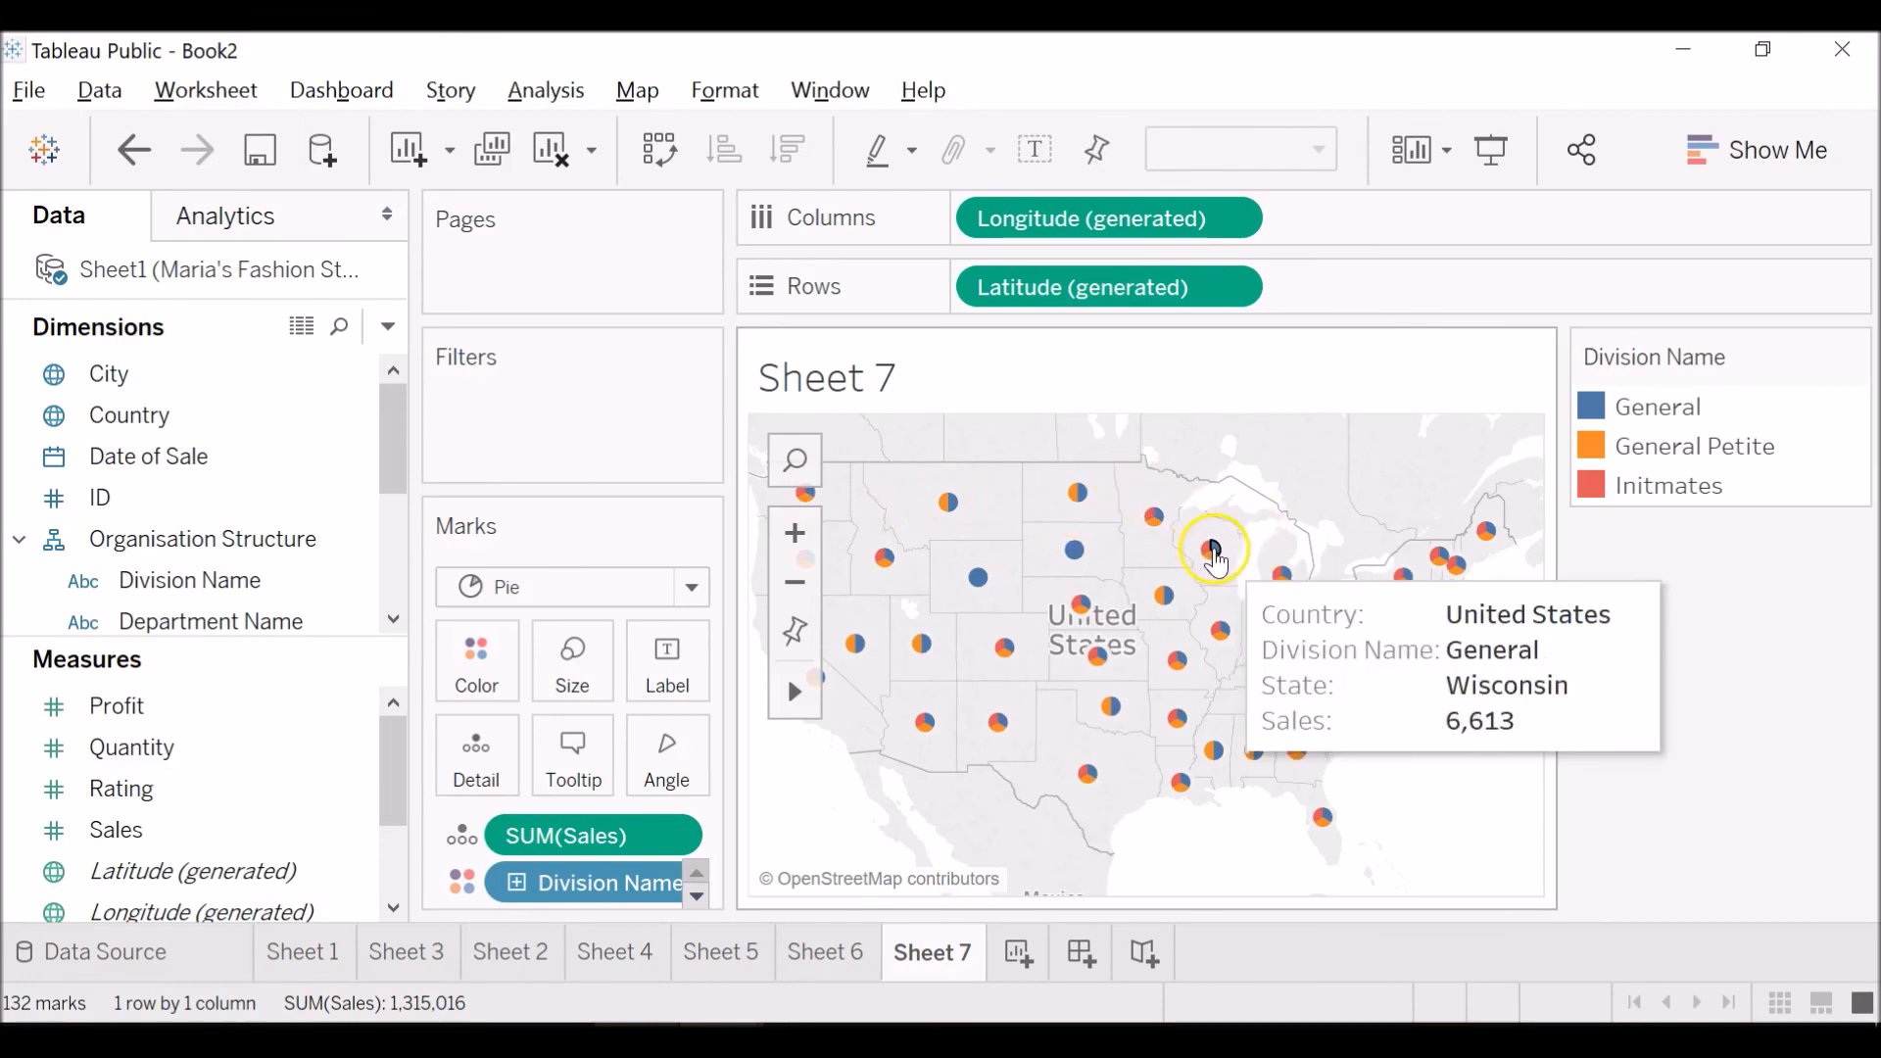
{"action": "left_click", "coordinate": [796, 534]}
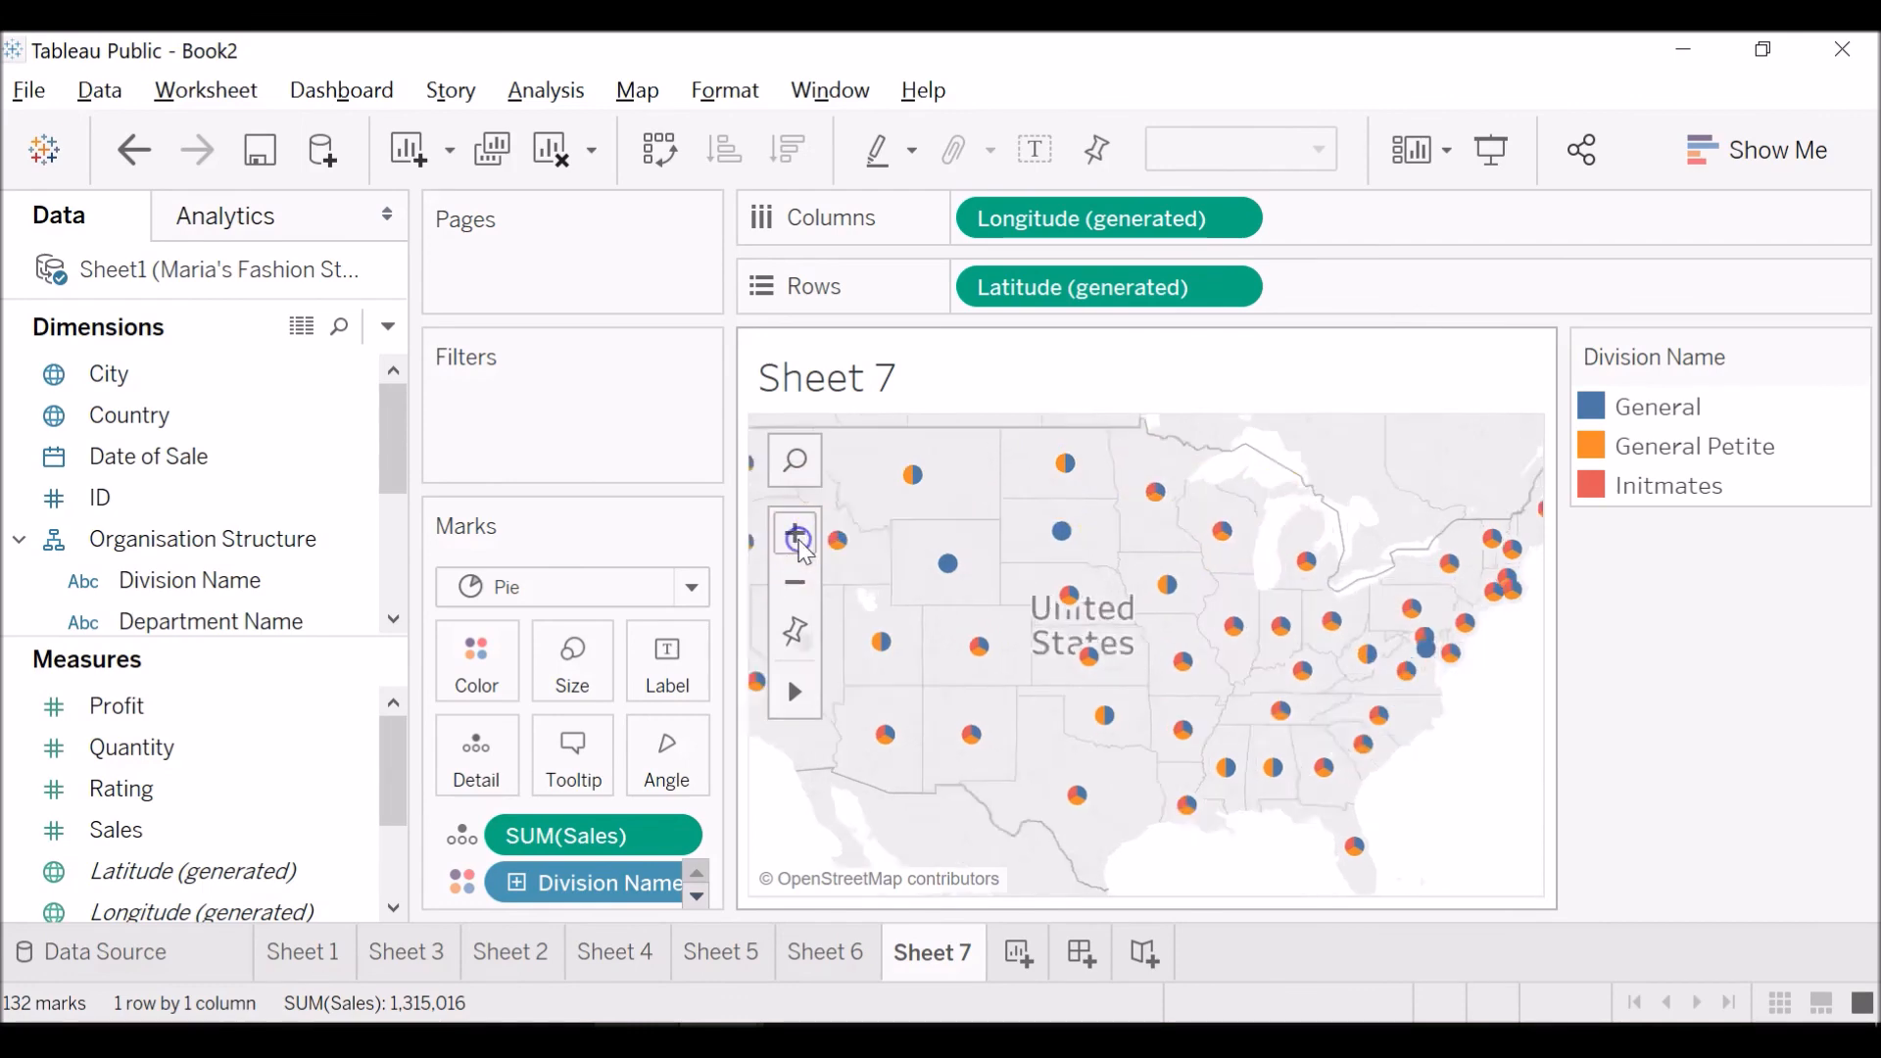
{"action": "left_click", "coordinate": [798, 539]}
{"action": "mouse_move", "coordinate": [803, 700]}
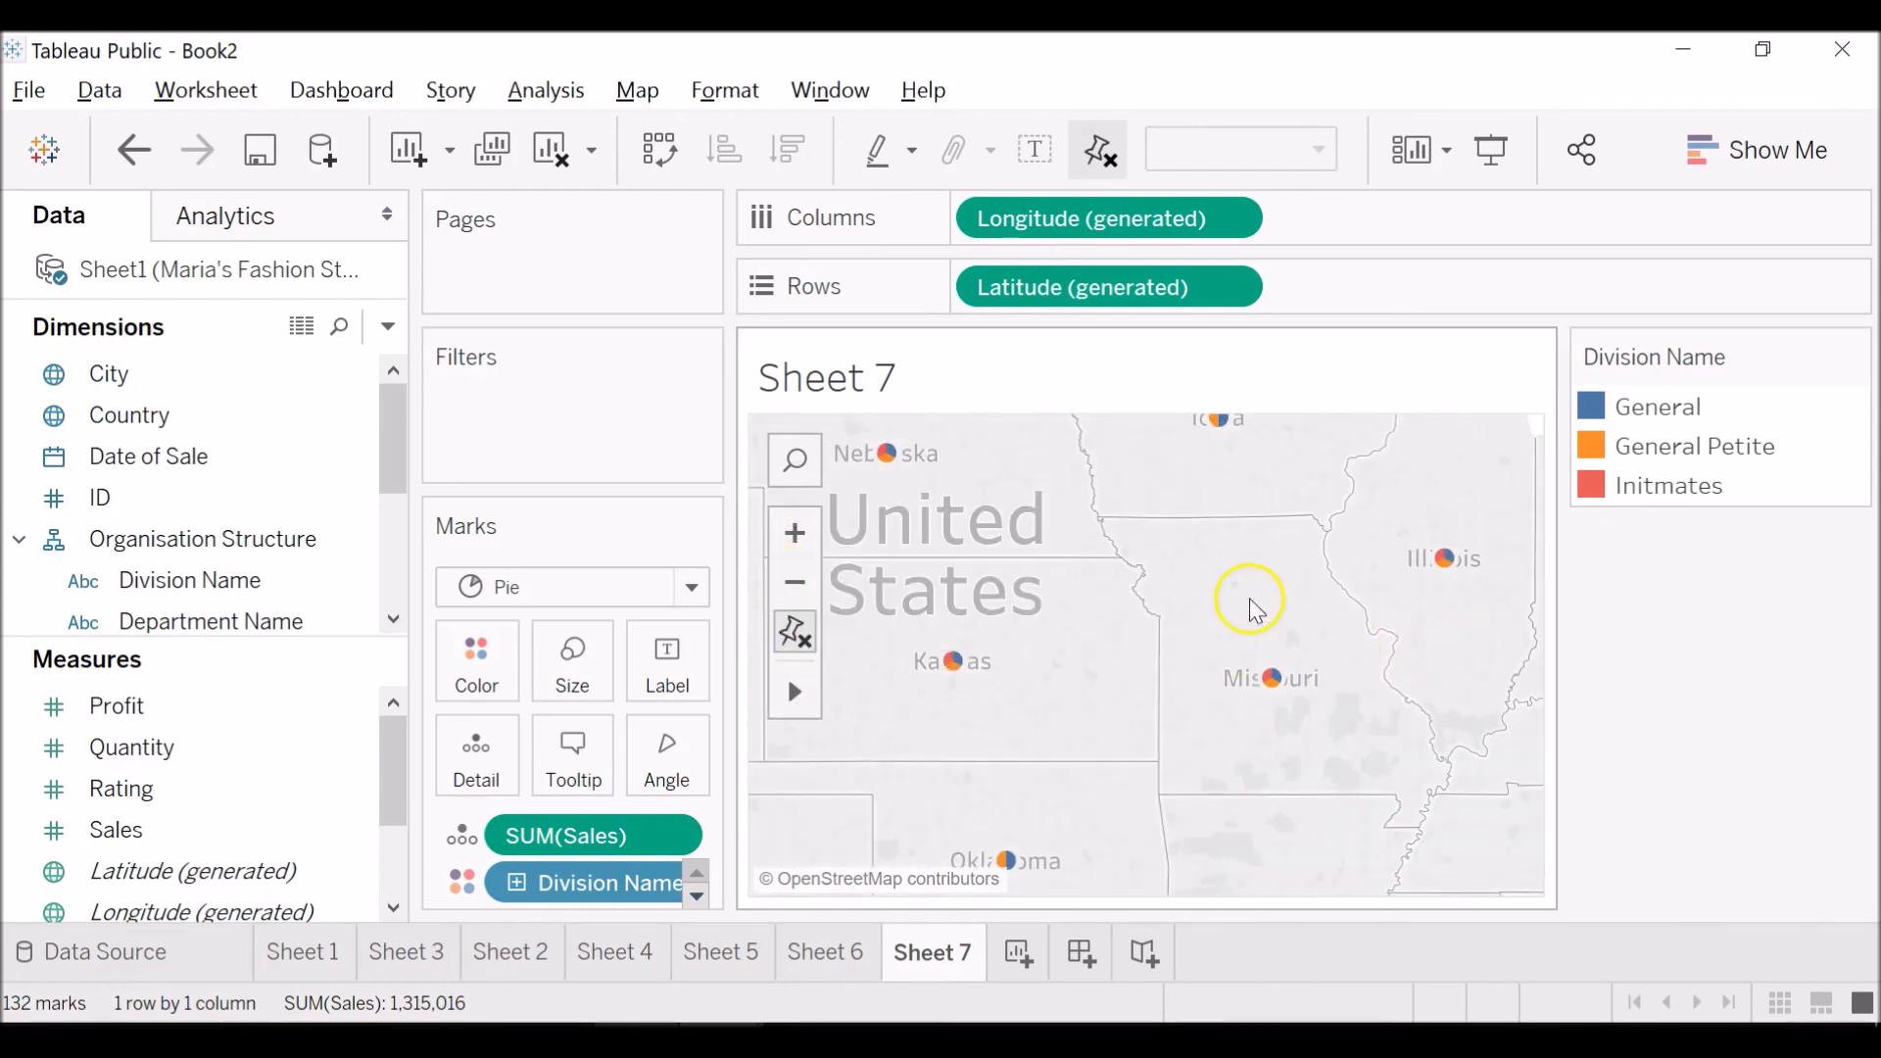
{"action": "mouse_move", "coordinate": [1280, 692]}
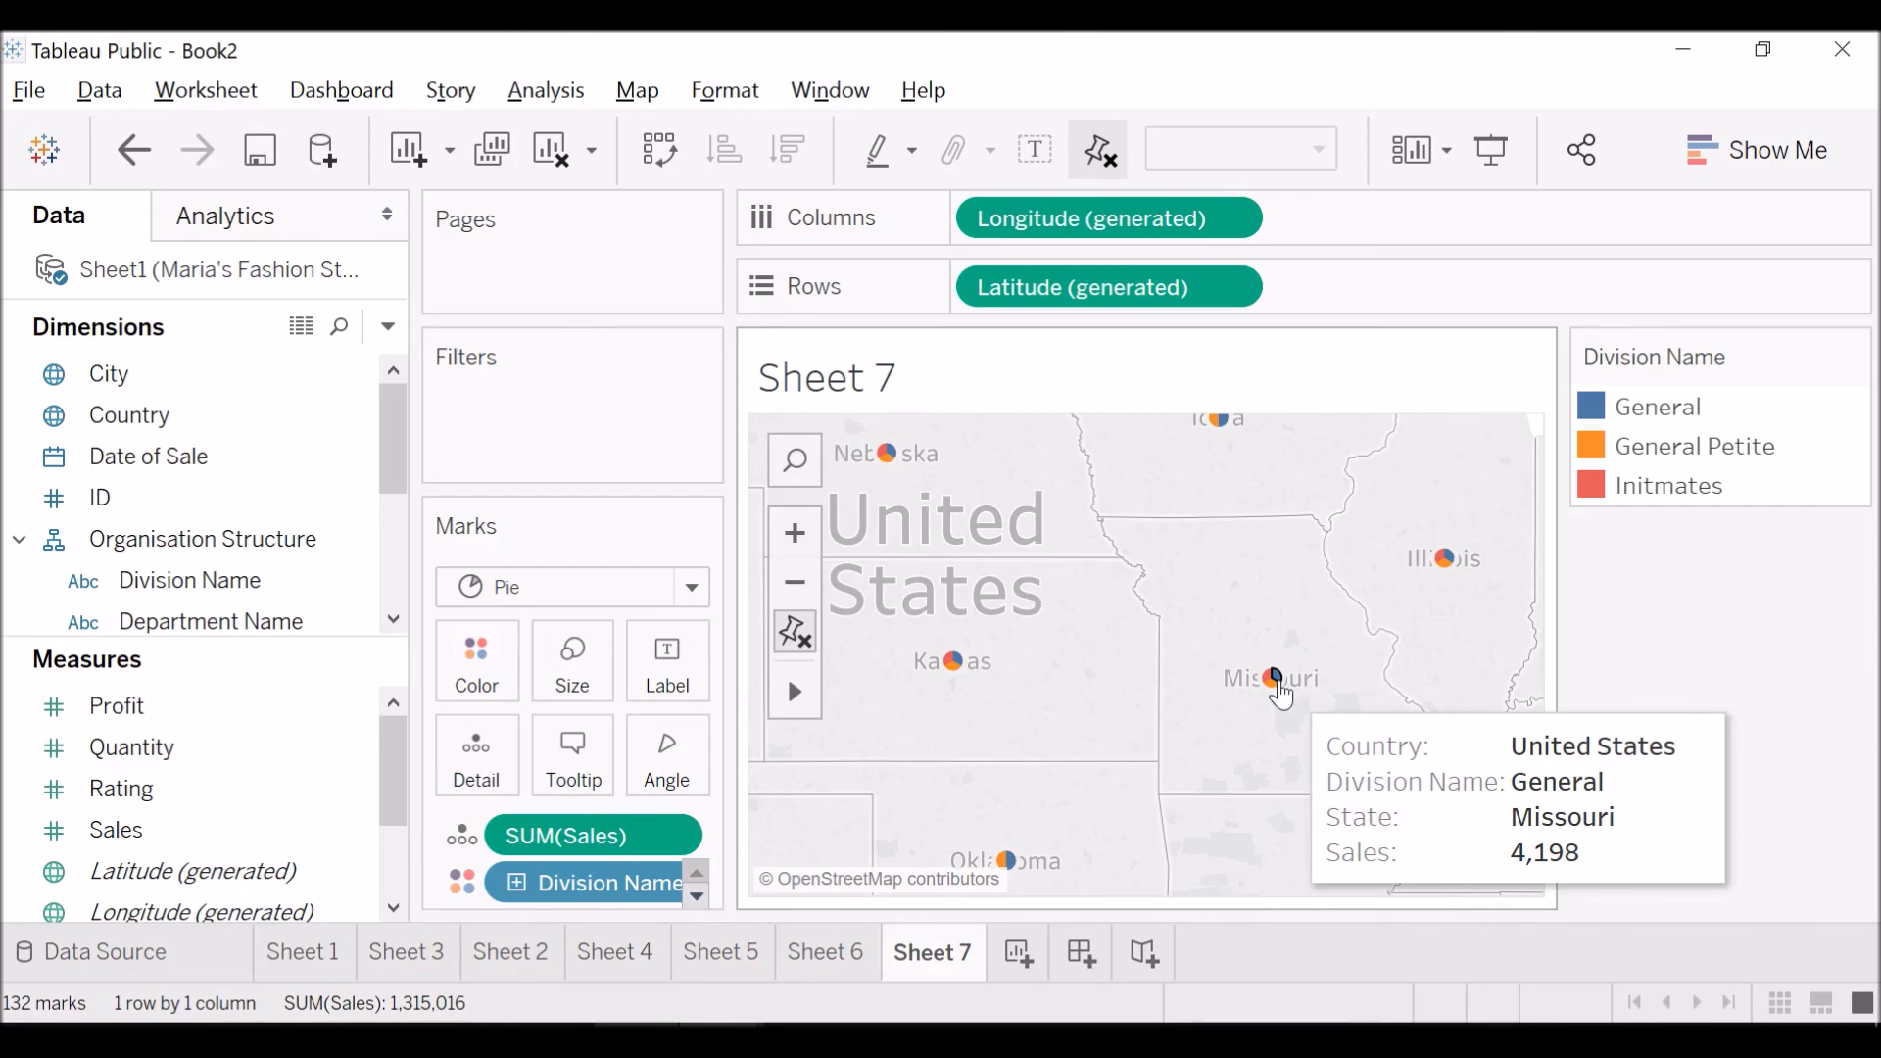
{"action": "left_click", "coordinate": [956, 664]}
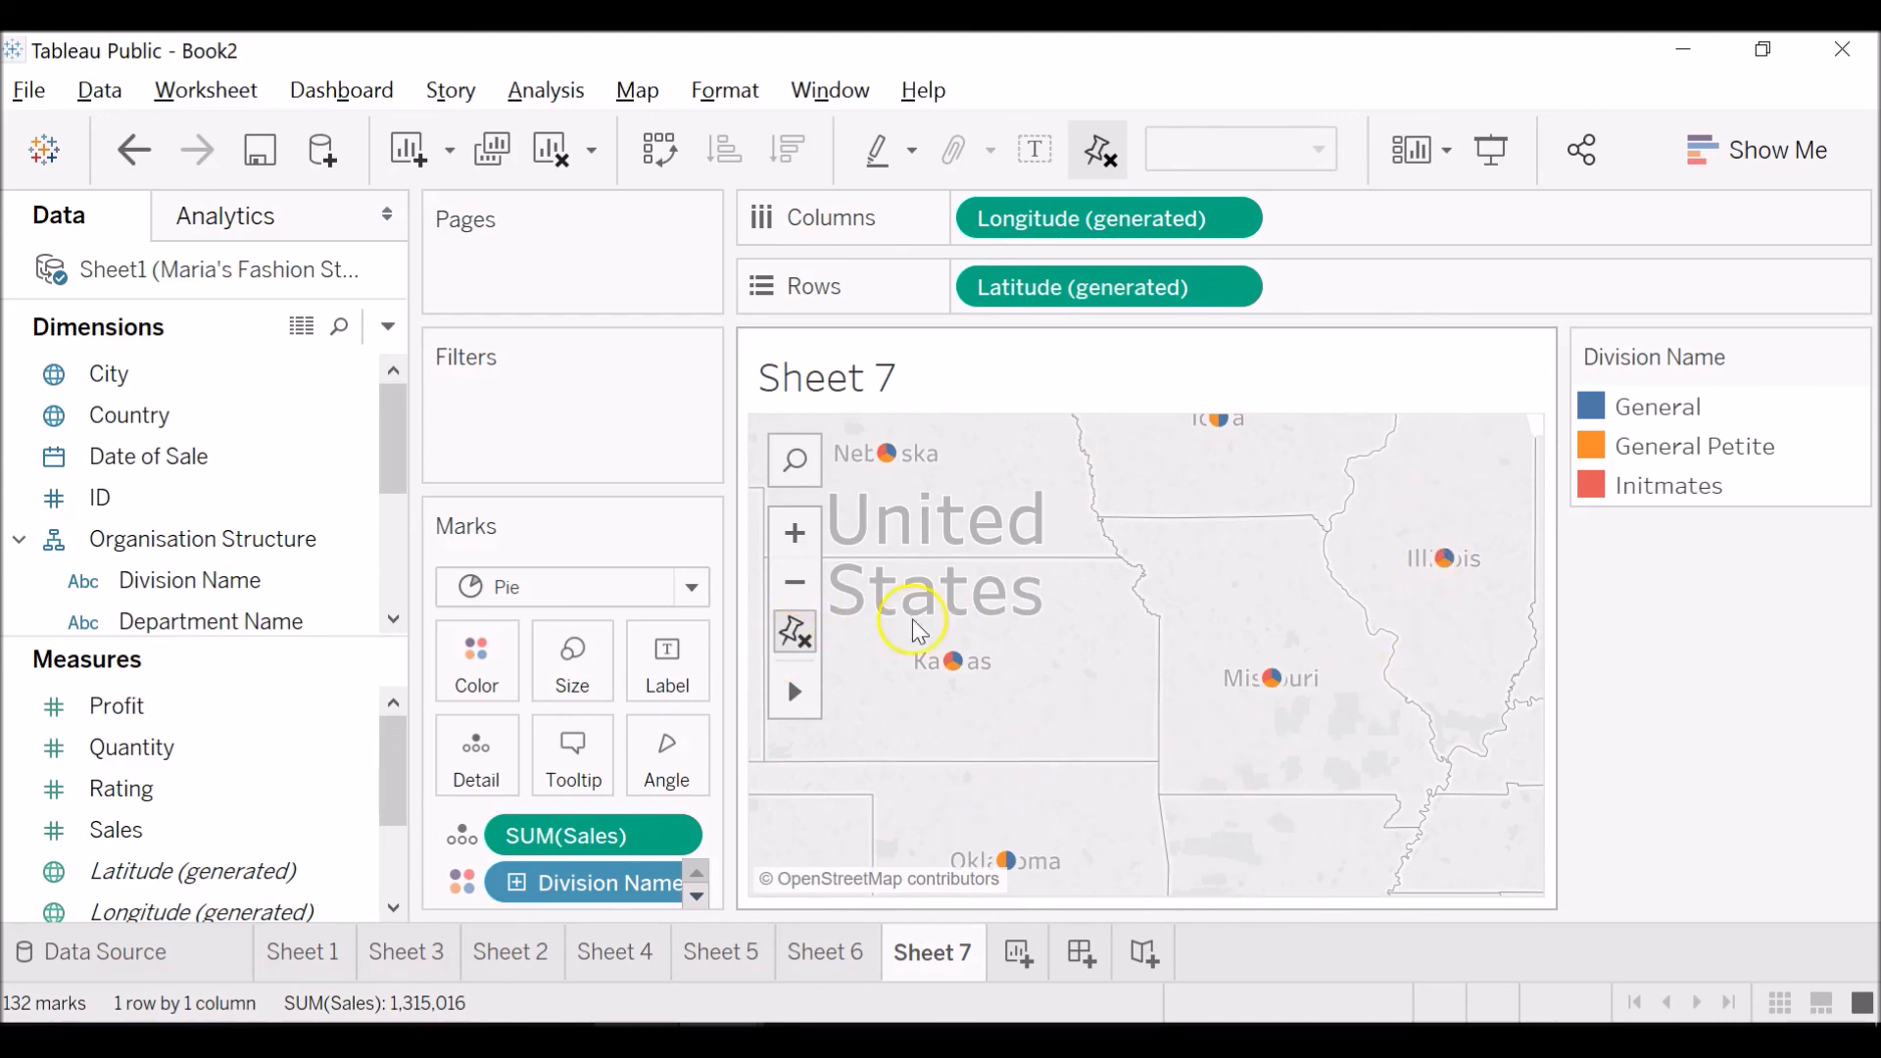
{"action": "mouse_move", "coordinate": [953, 674]}
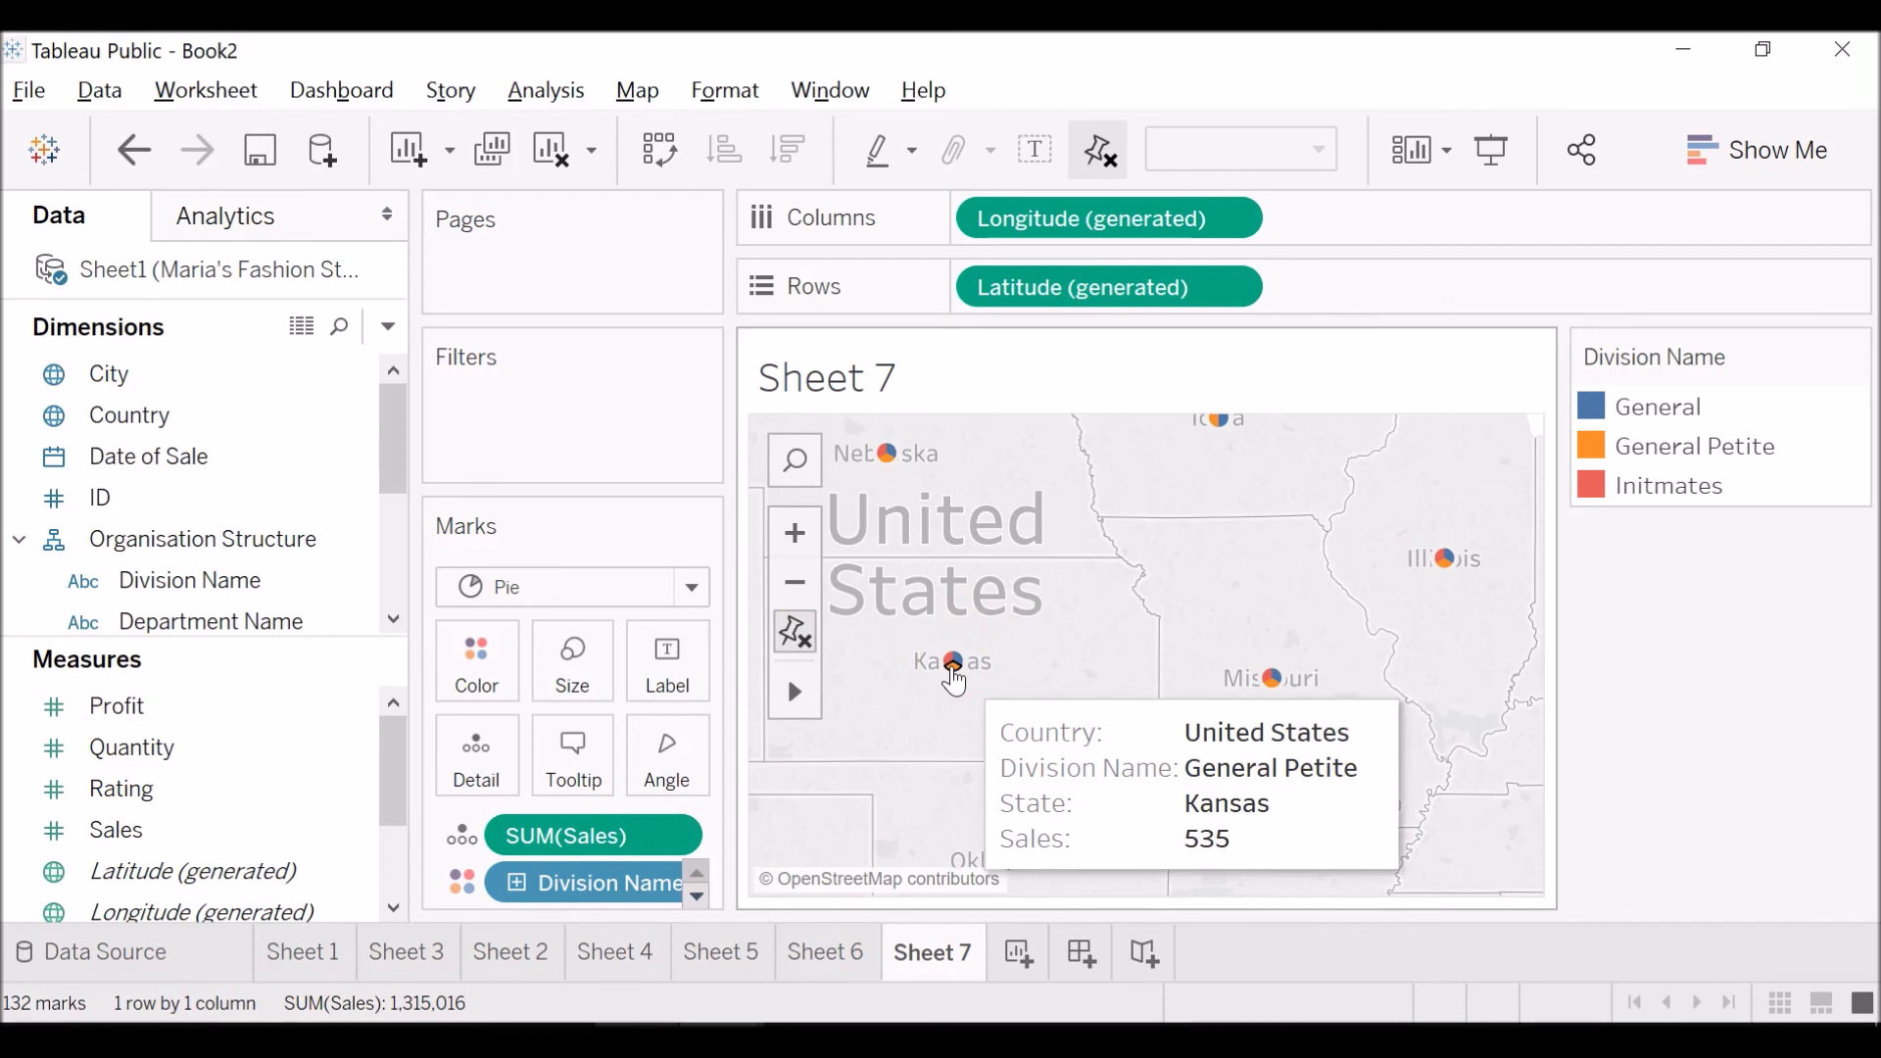
Apply the Percent of Total quick table calculation to Sales and examine the Kansas, Missouri and Illinois pies.
{"action": "right_click", "coordinate": [671, 835]}
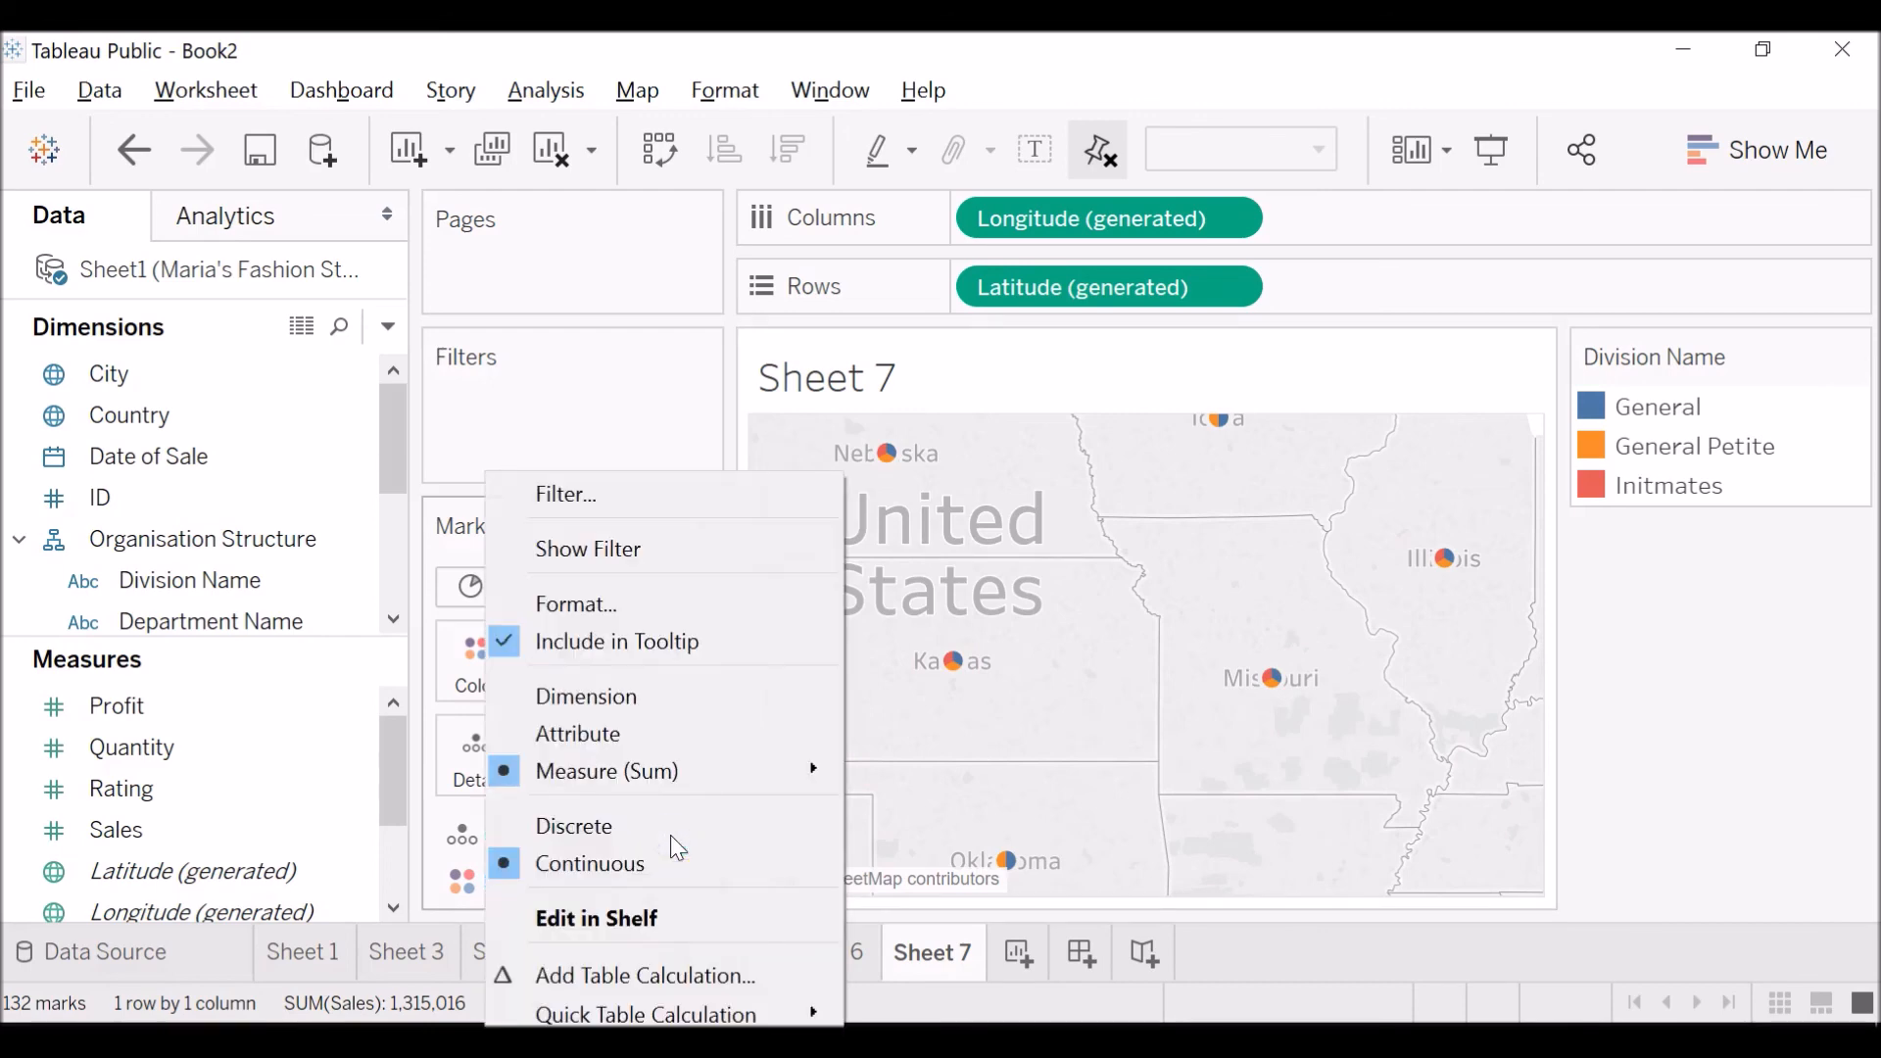
{"action": "left_click", "coordinate": [674, 974]}
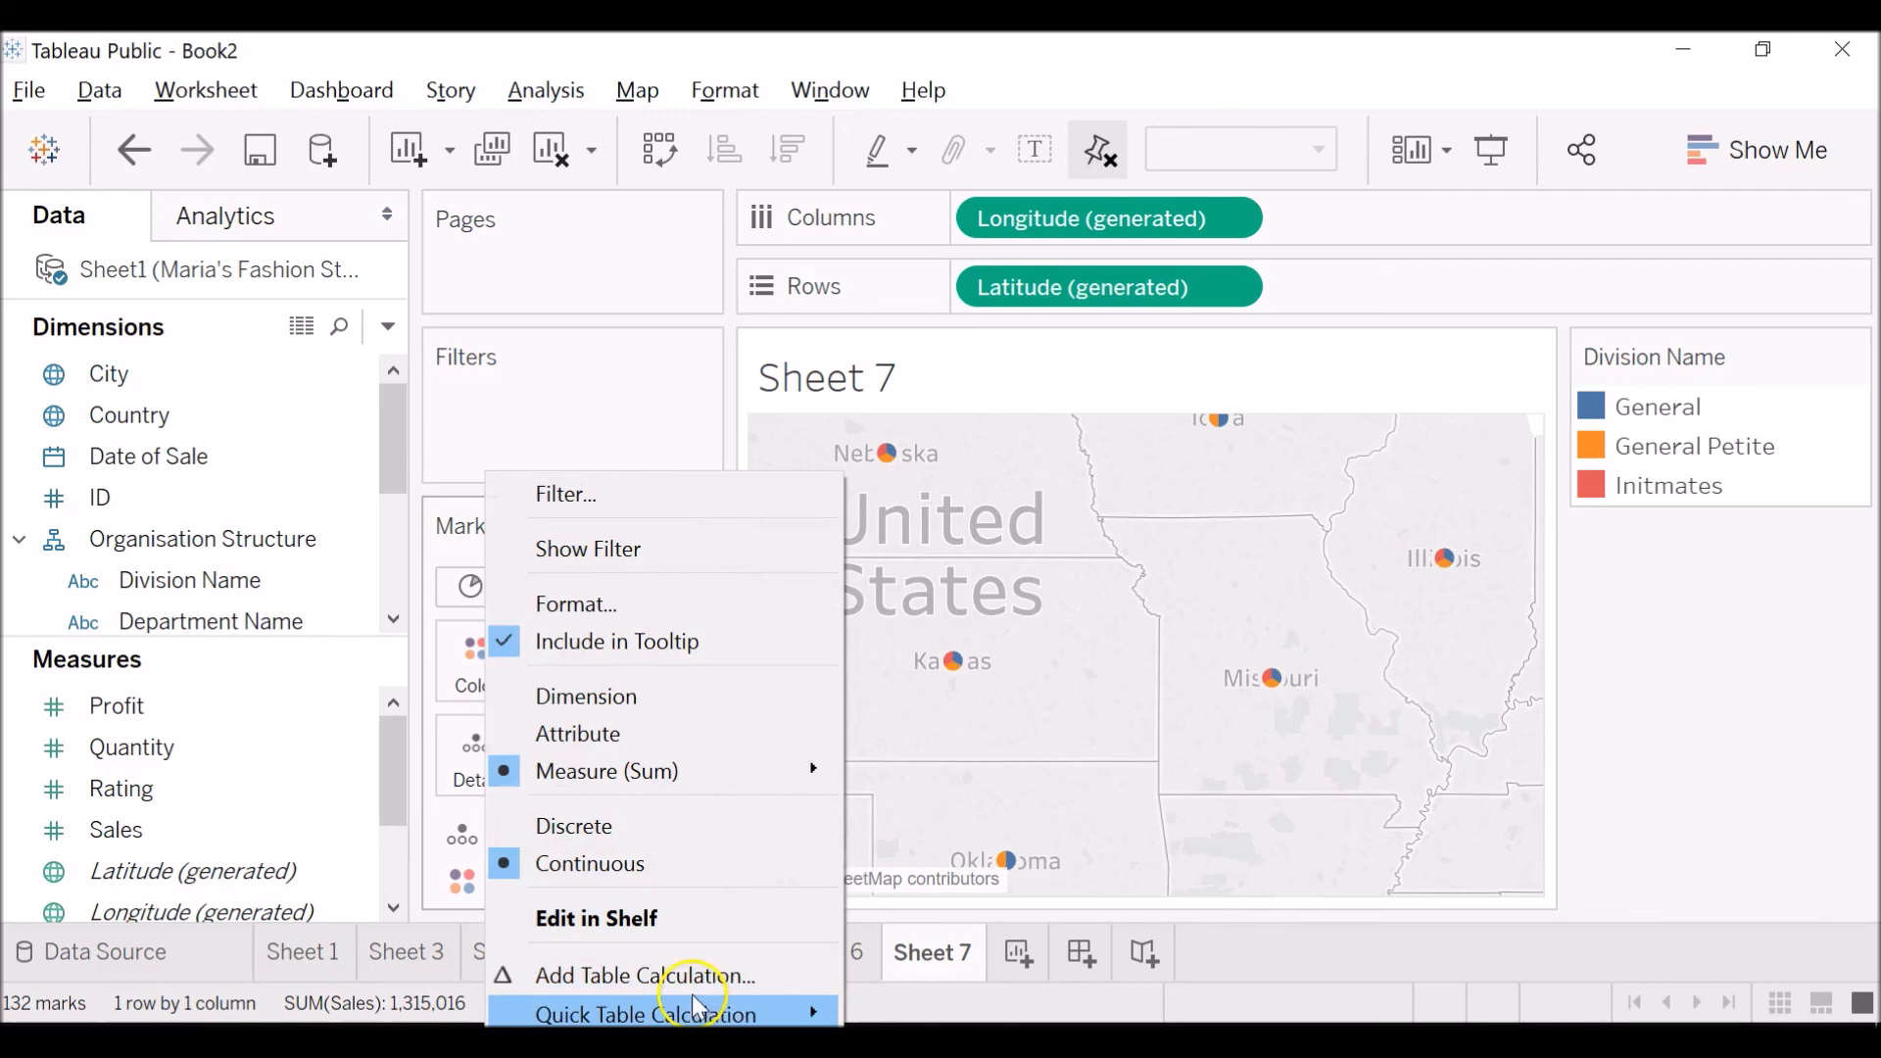
{"action": "mouse_move", "coordinate": [672, 1011]}
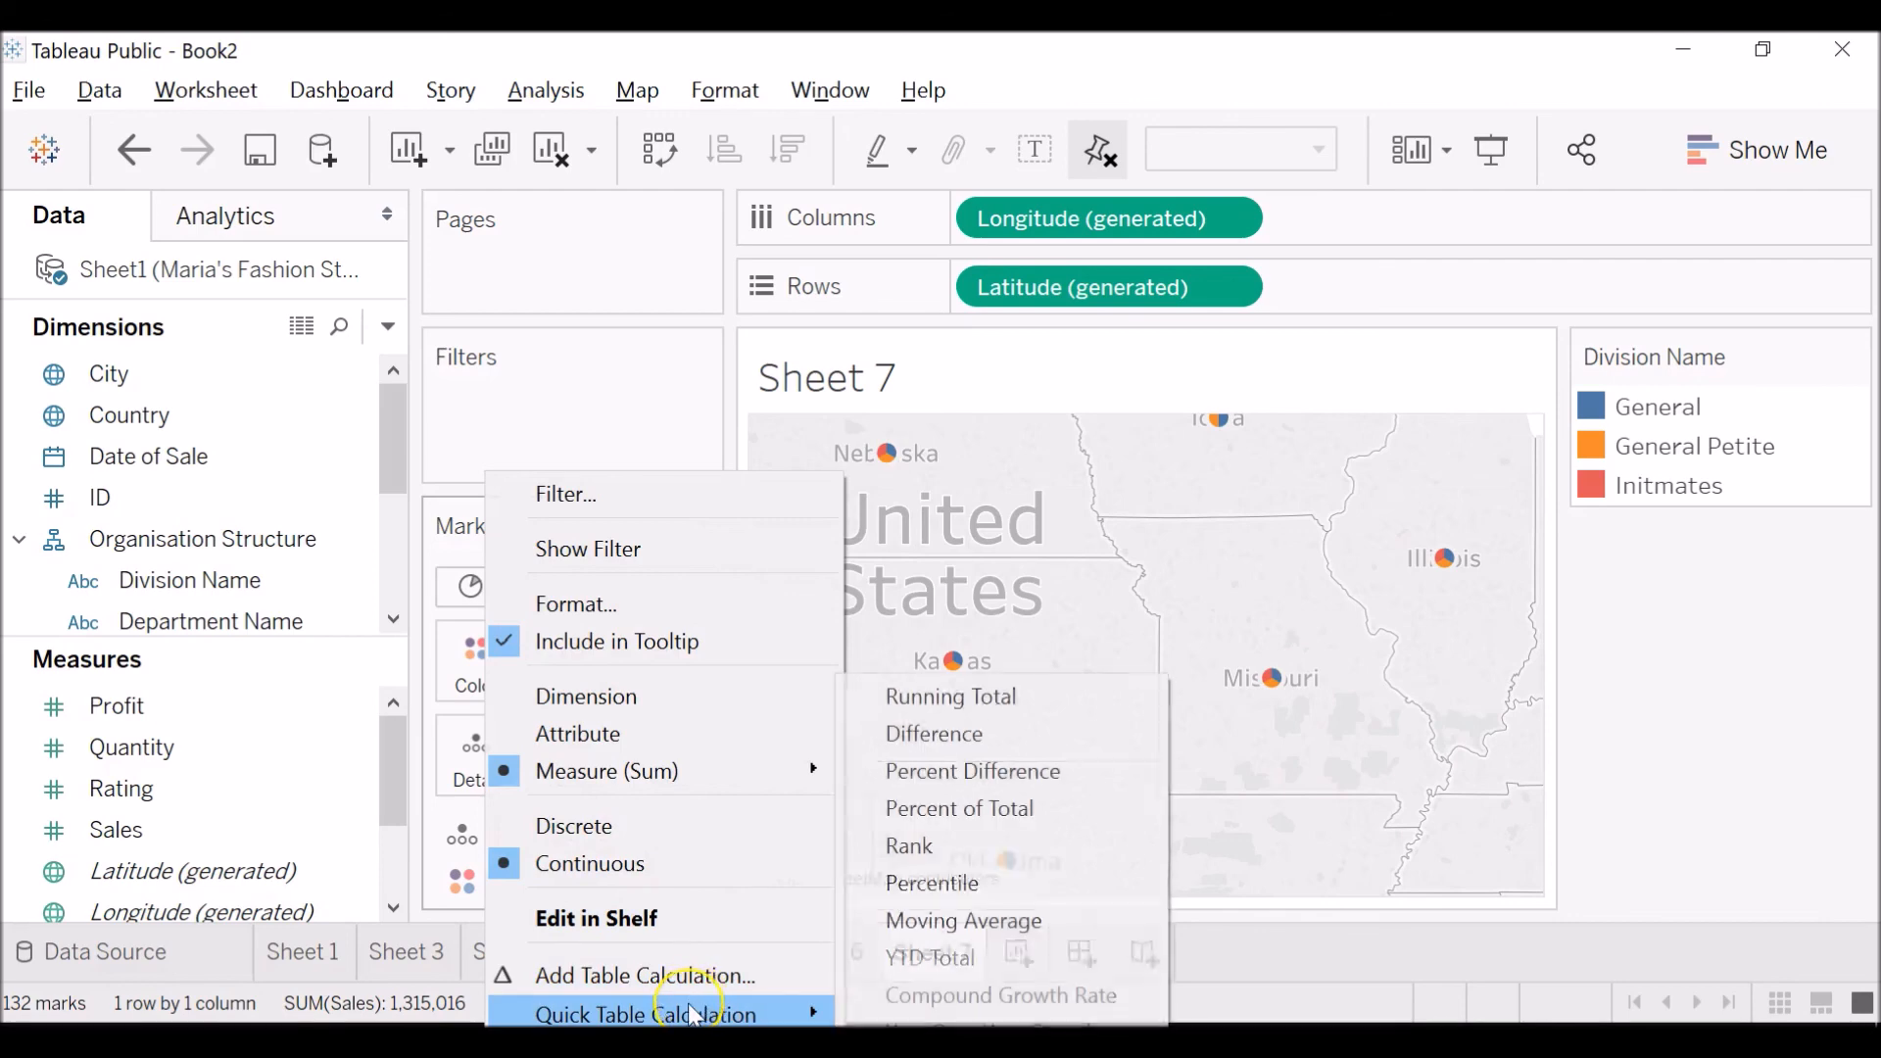
{"action": "left_click", "coordinate": [1007, 811]}
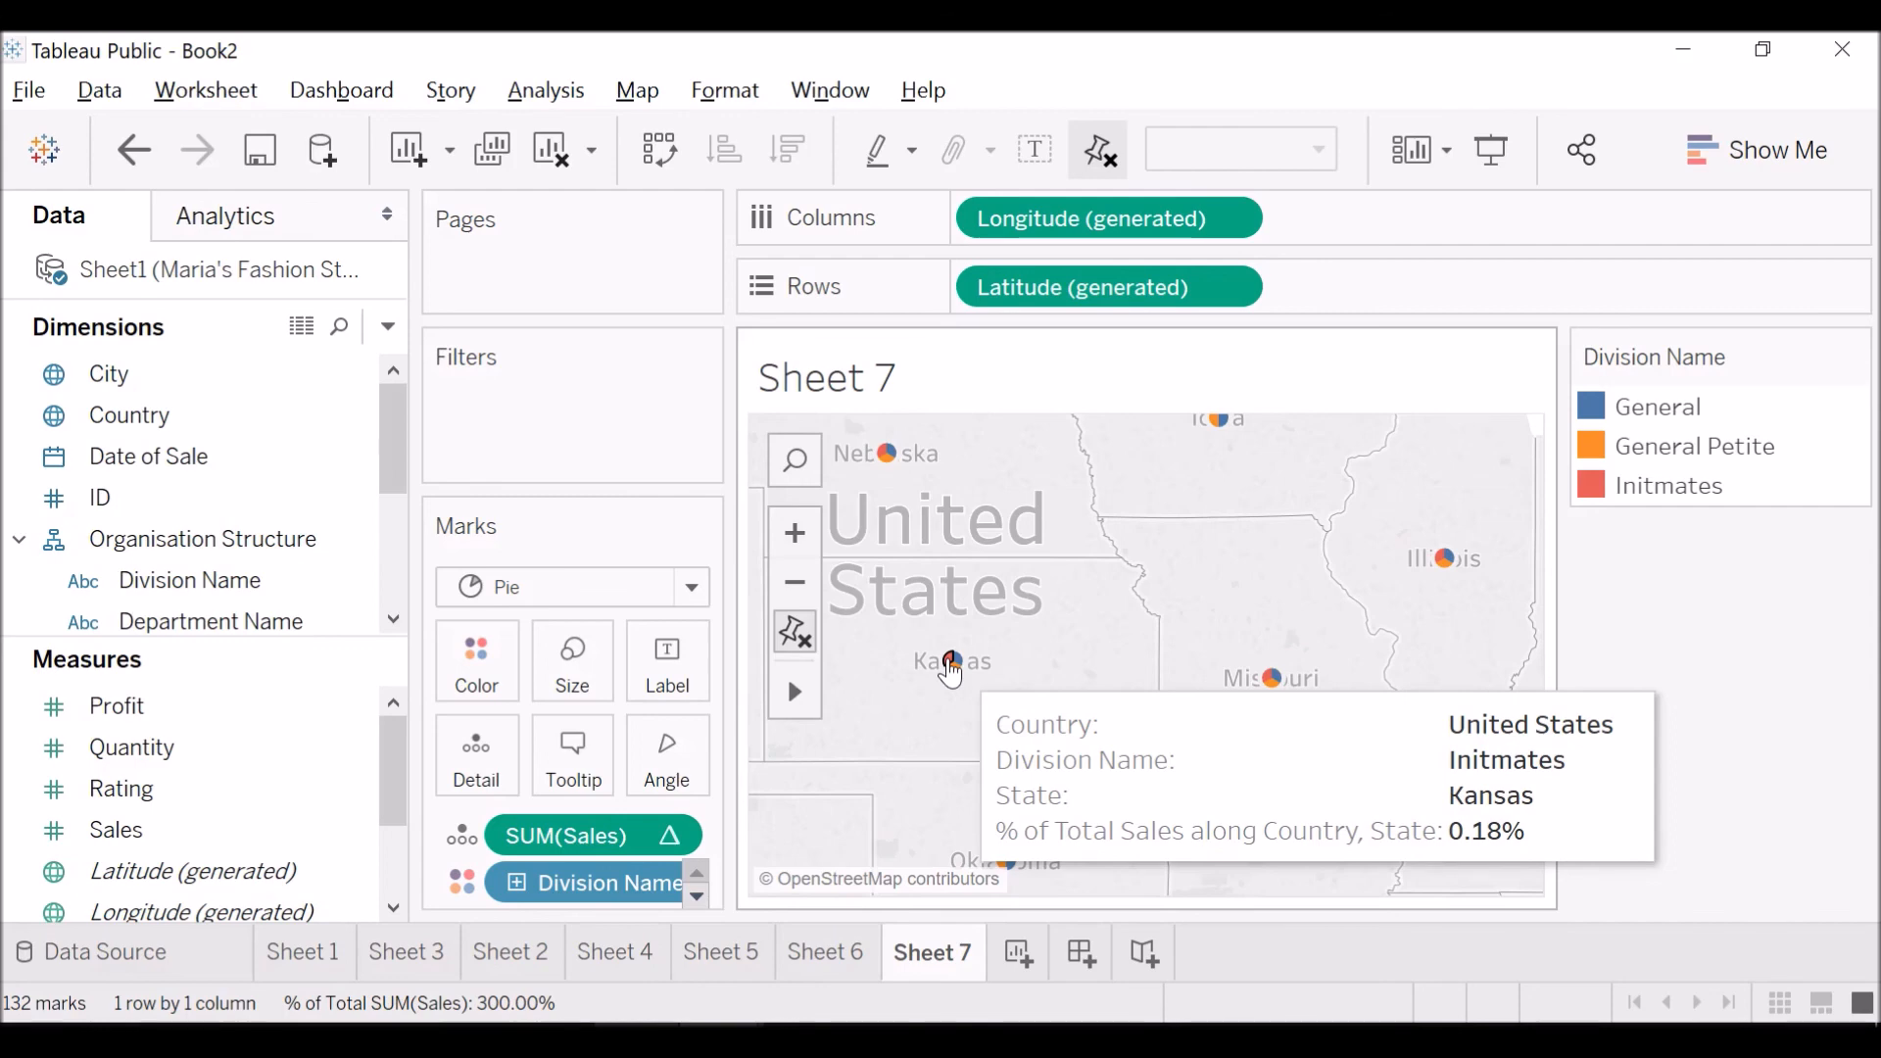
{"action": "mouse_move", "coordinate": [1266, 686]}
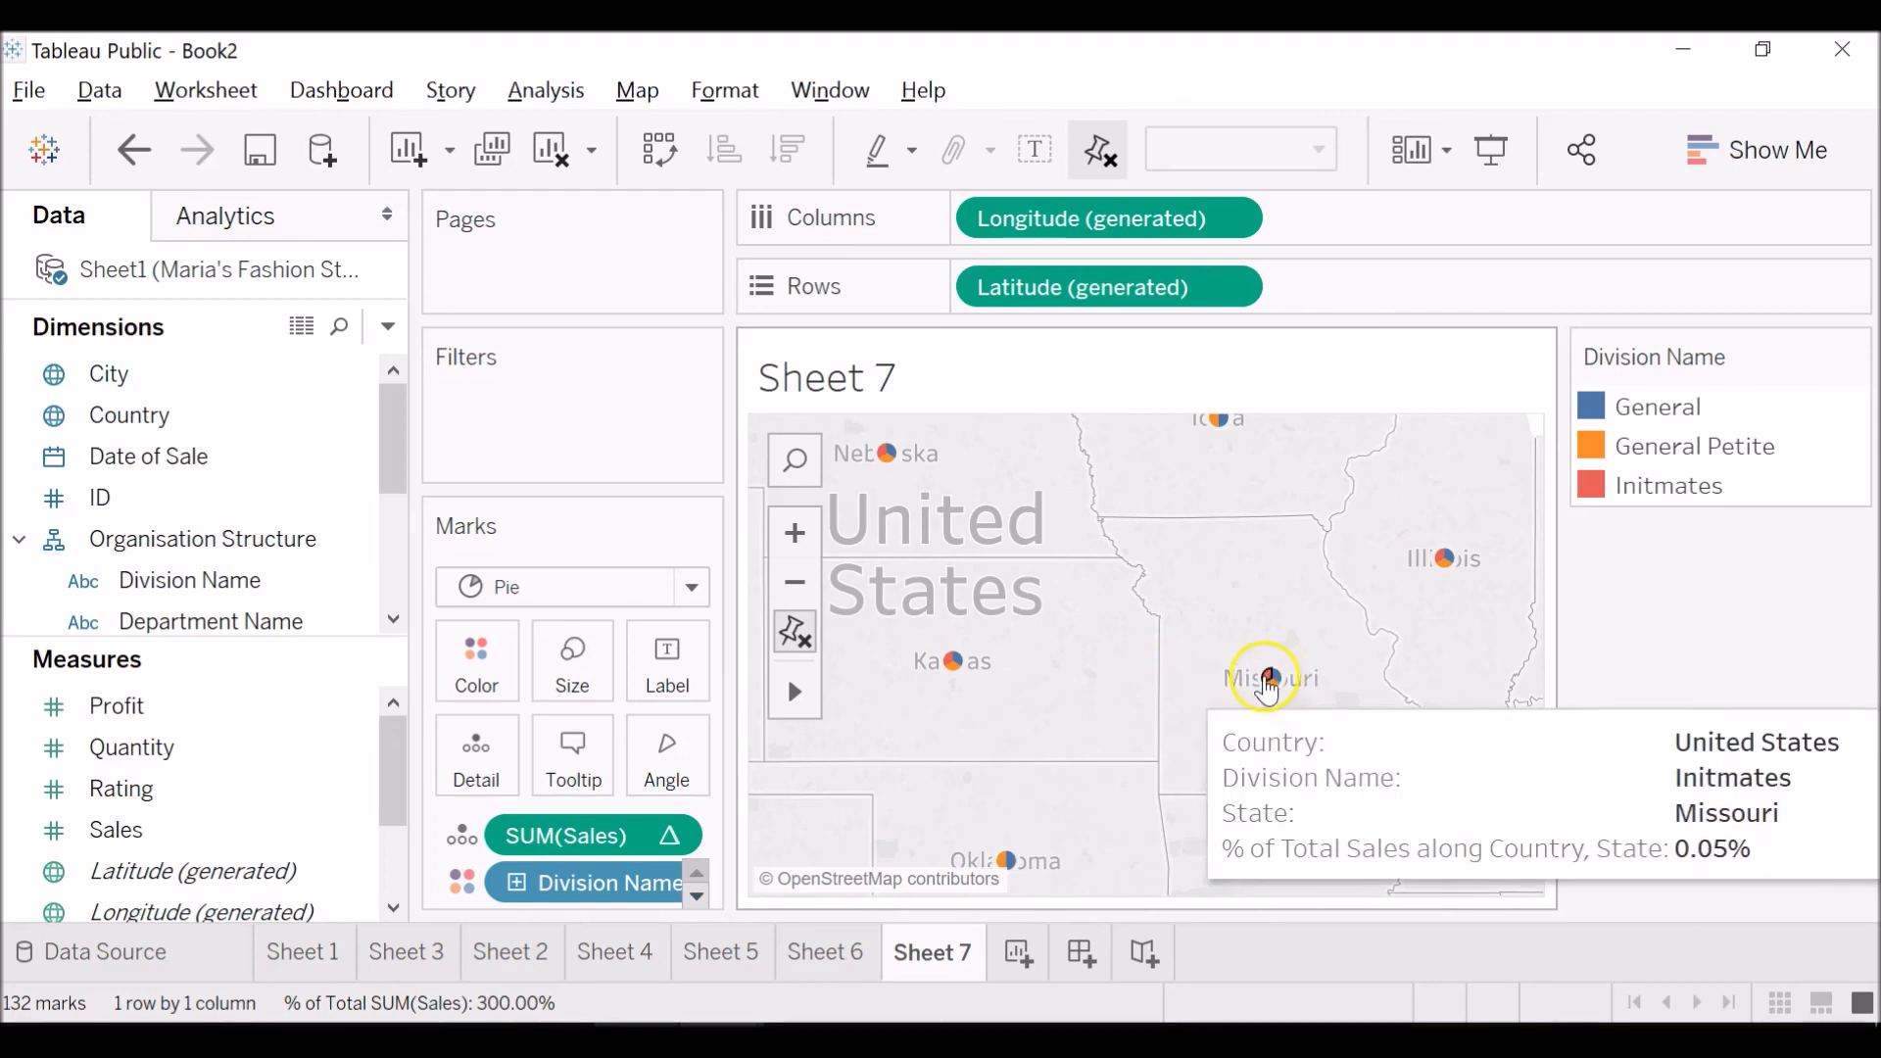
{"action": "mouse_move", "coordinate": [1441, 562]}
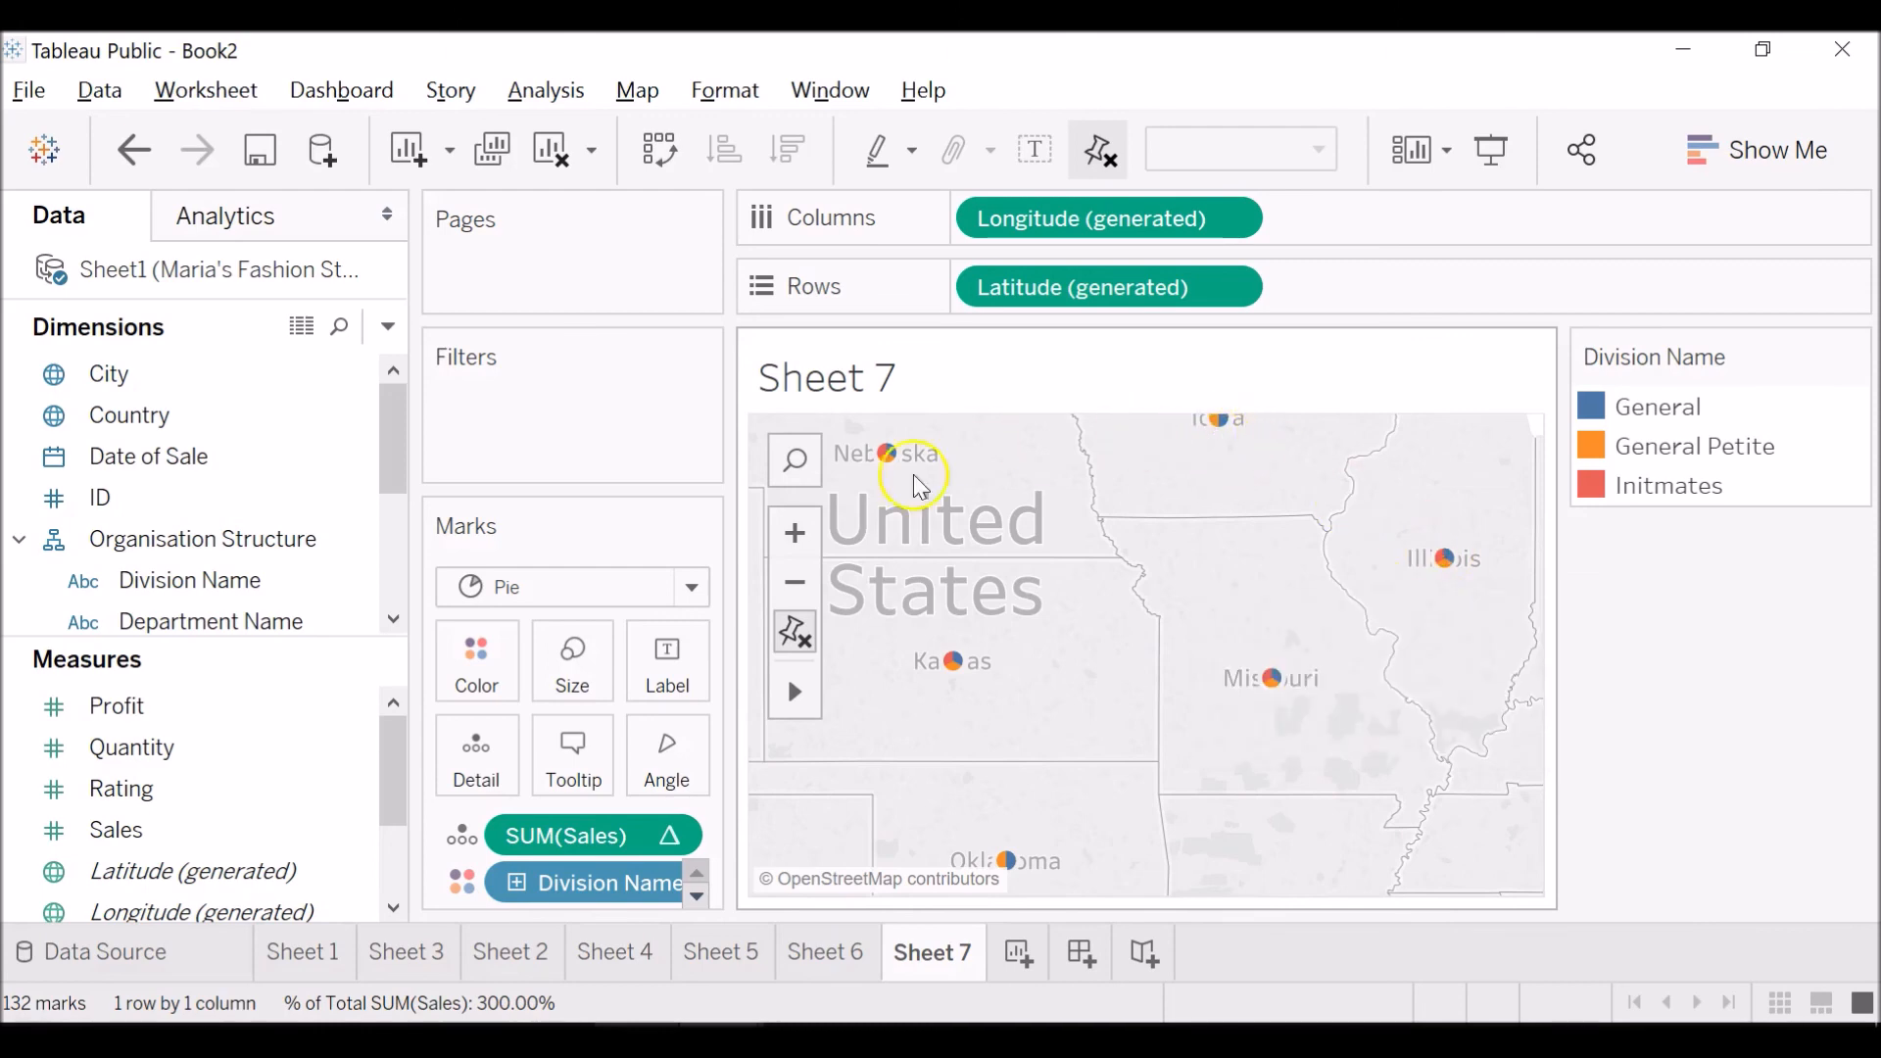
Remove the Sales percent-of-total measure from the pie map's marks.
{"action": "scroll", "coordinate": [1128, 718], "scroll_direction": "down", "scroll_amount": 2}
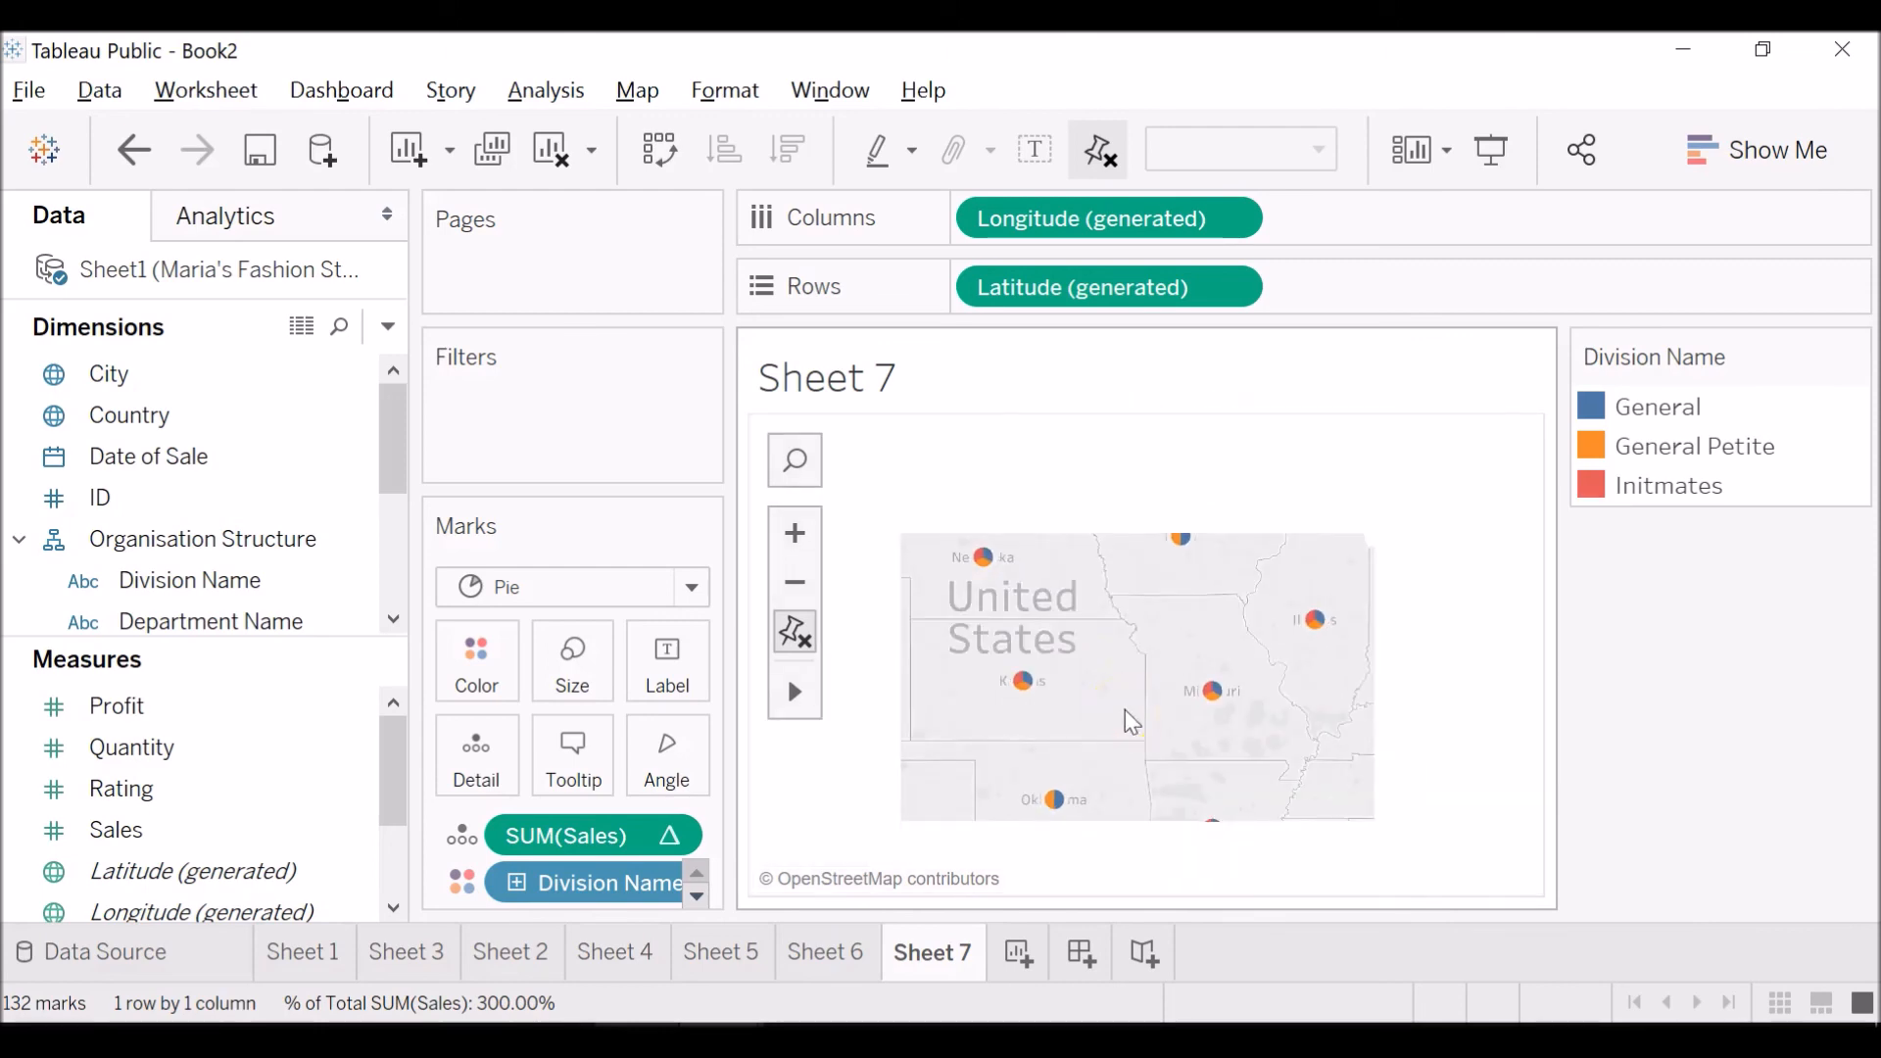
{"action": "scroll", "coordinate": [1128, 715], "scroll_direction": "down", "scroll_amount": 2}
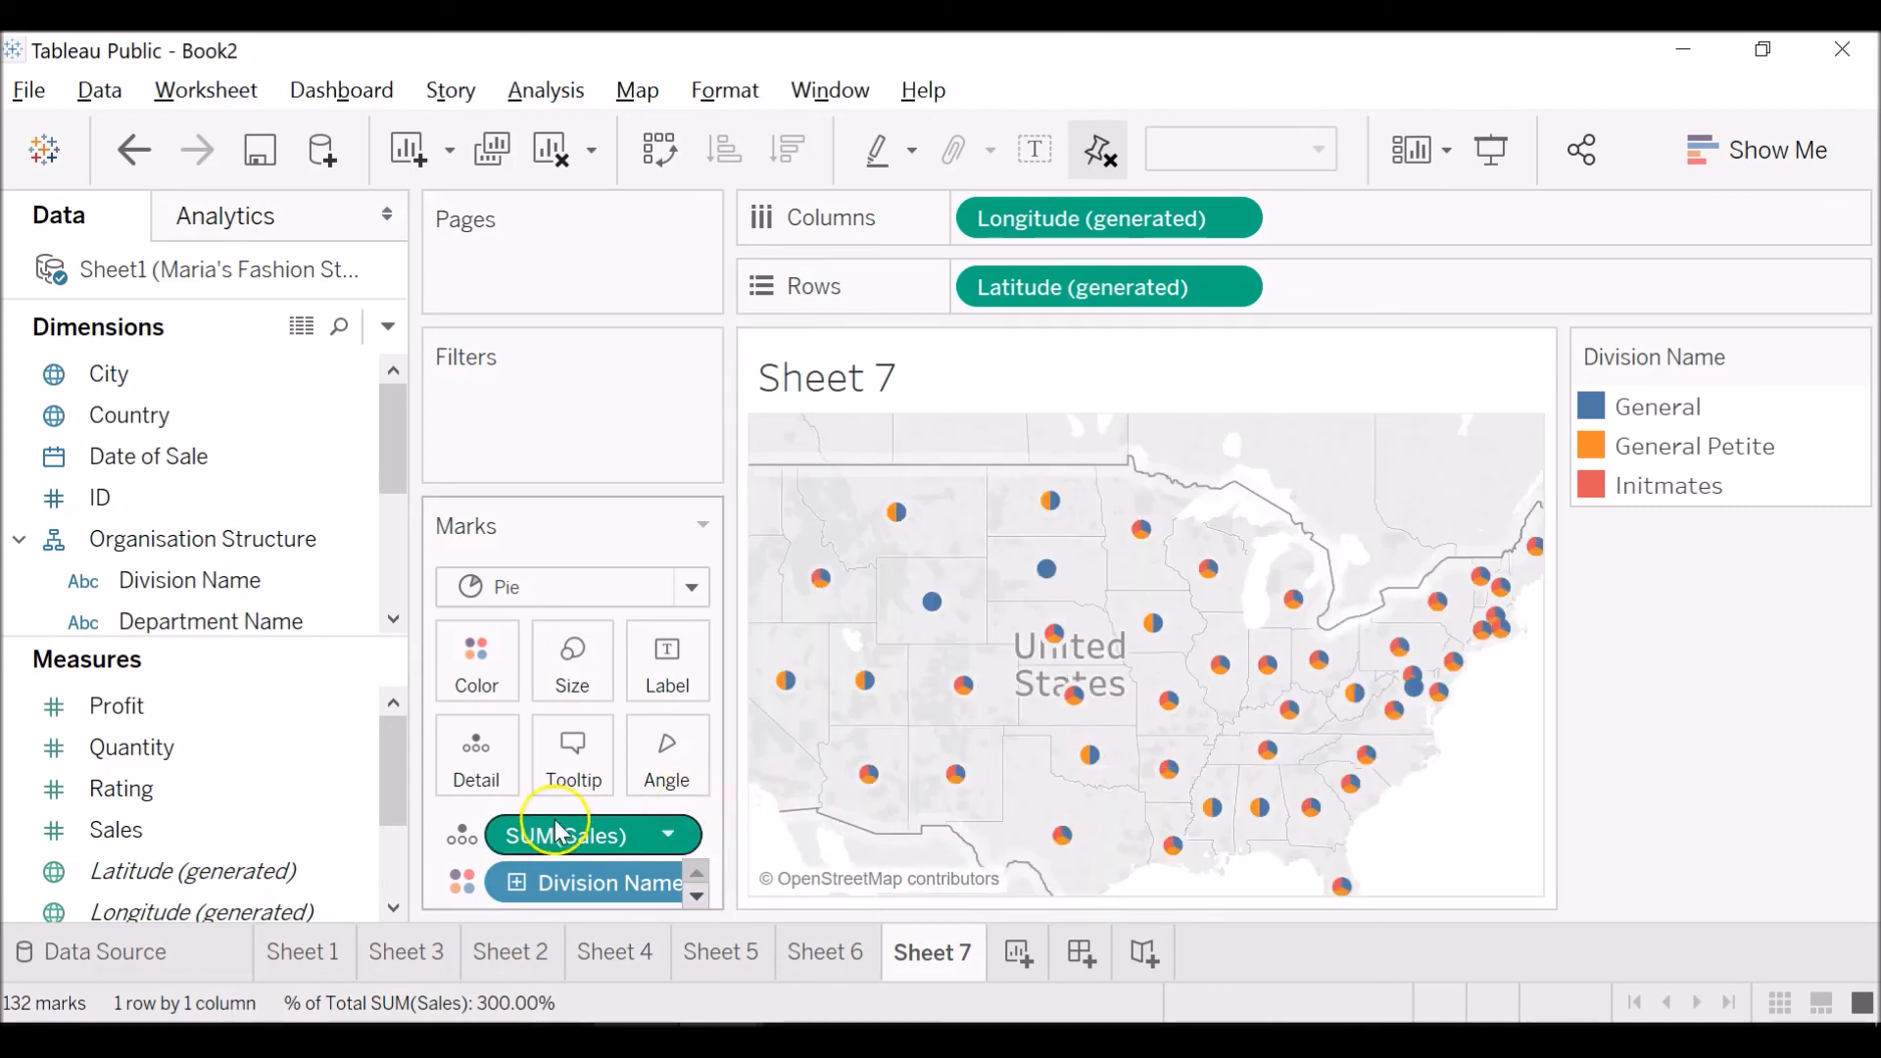
{"action": "left_click", "coordinate": [103, 786]}
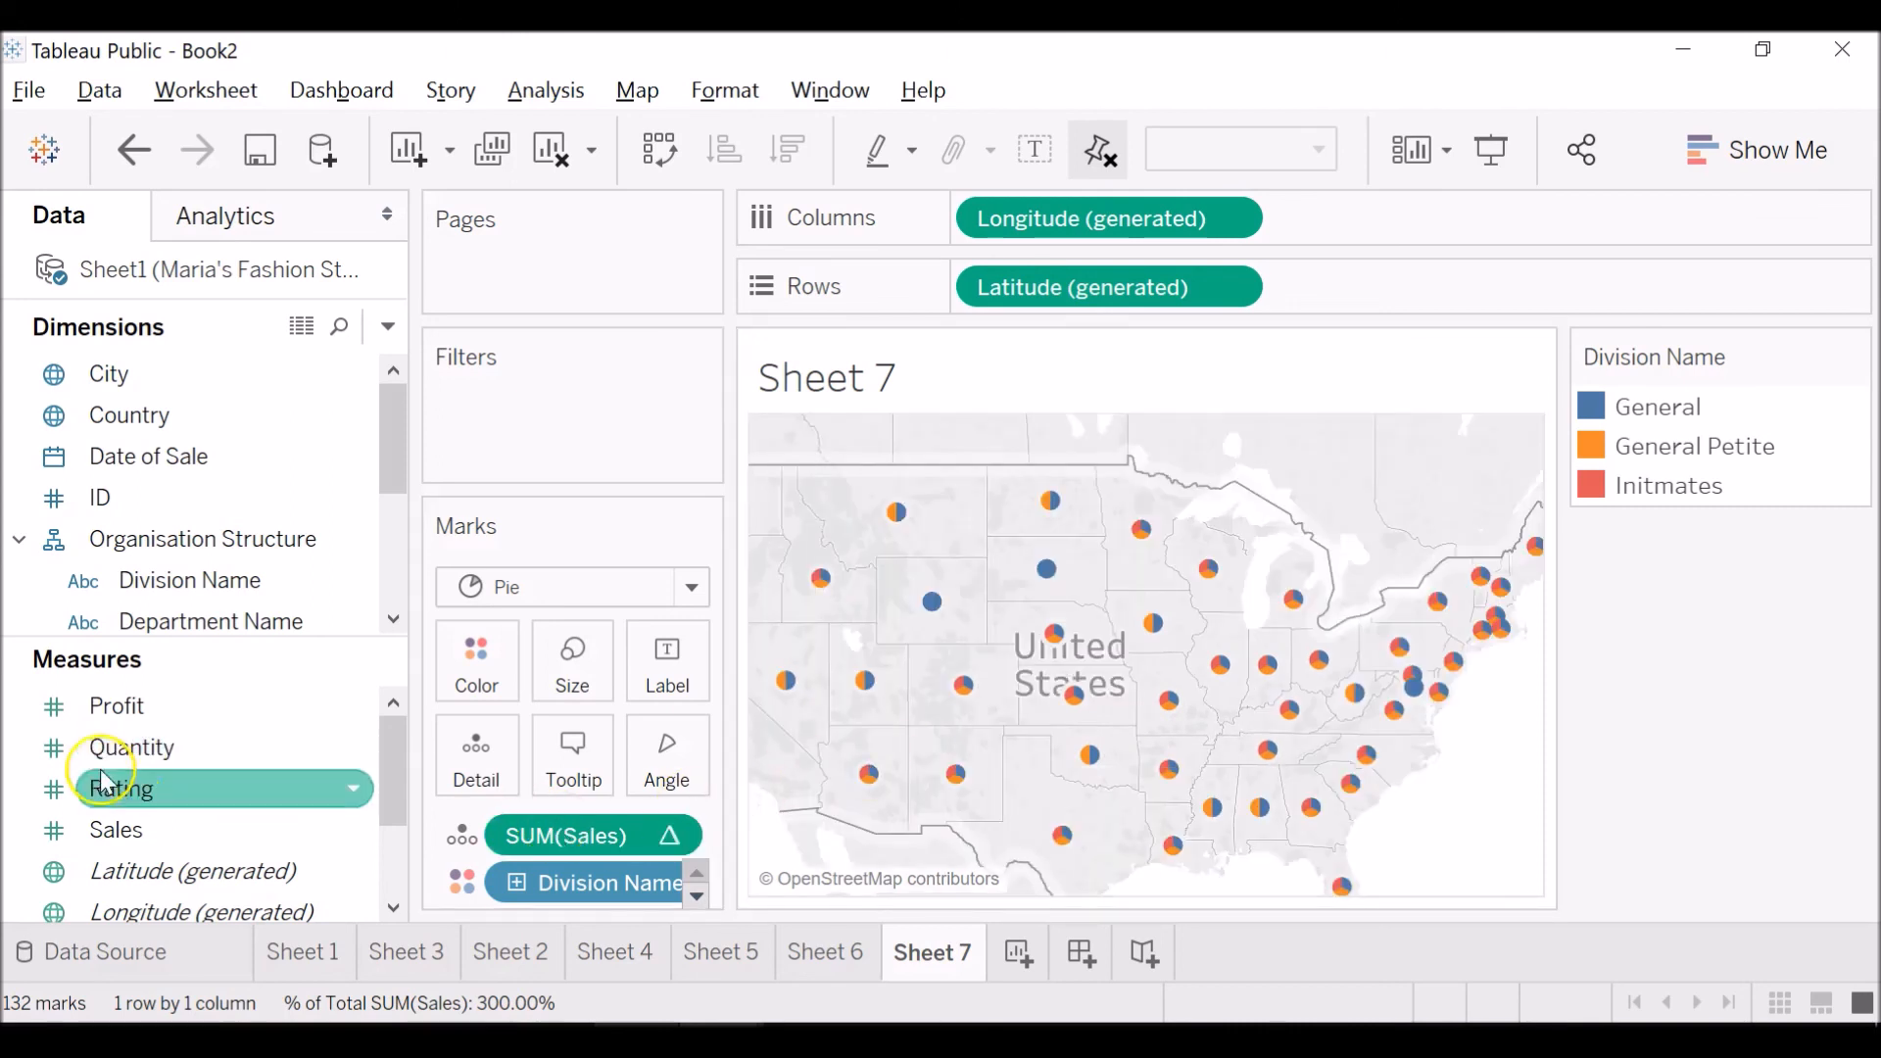
{"action": "left_click", "coordinate": [670, 834]}
{"action": "left_click", "coordinate": [607, 1052]}
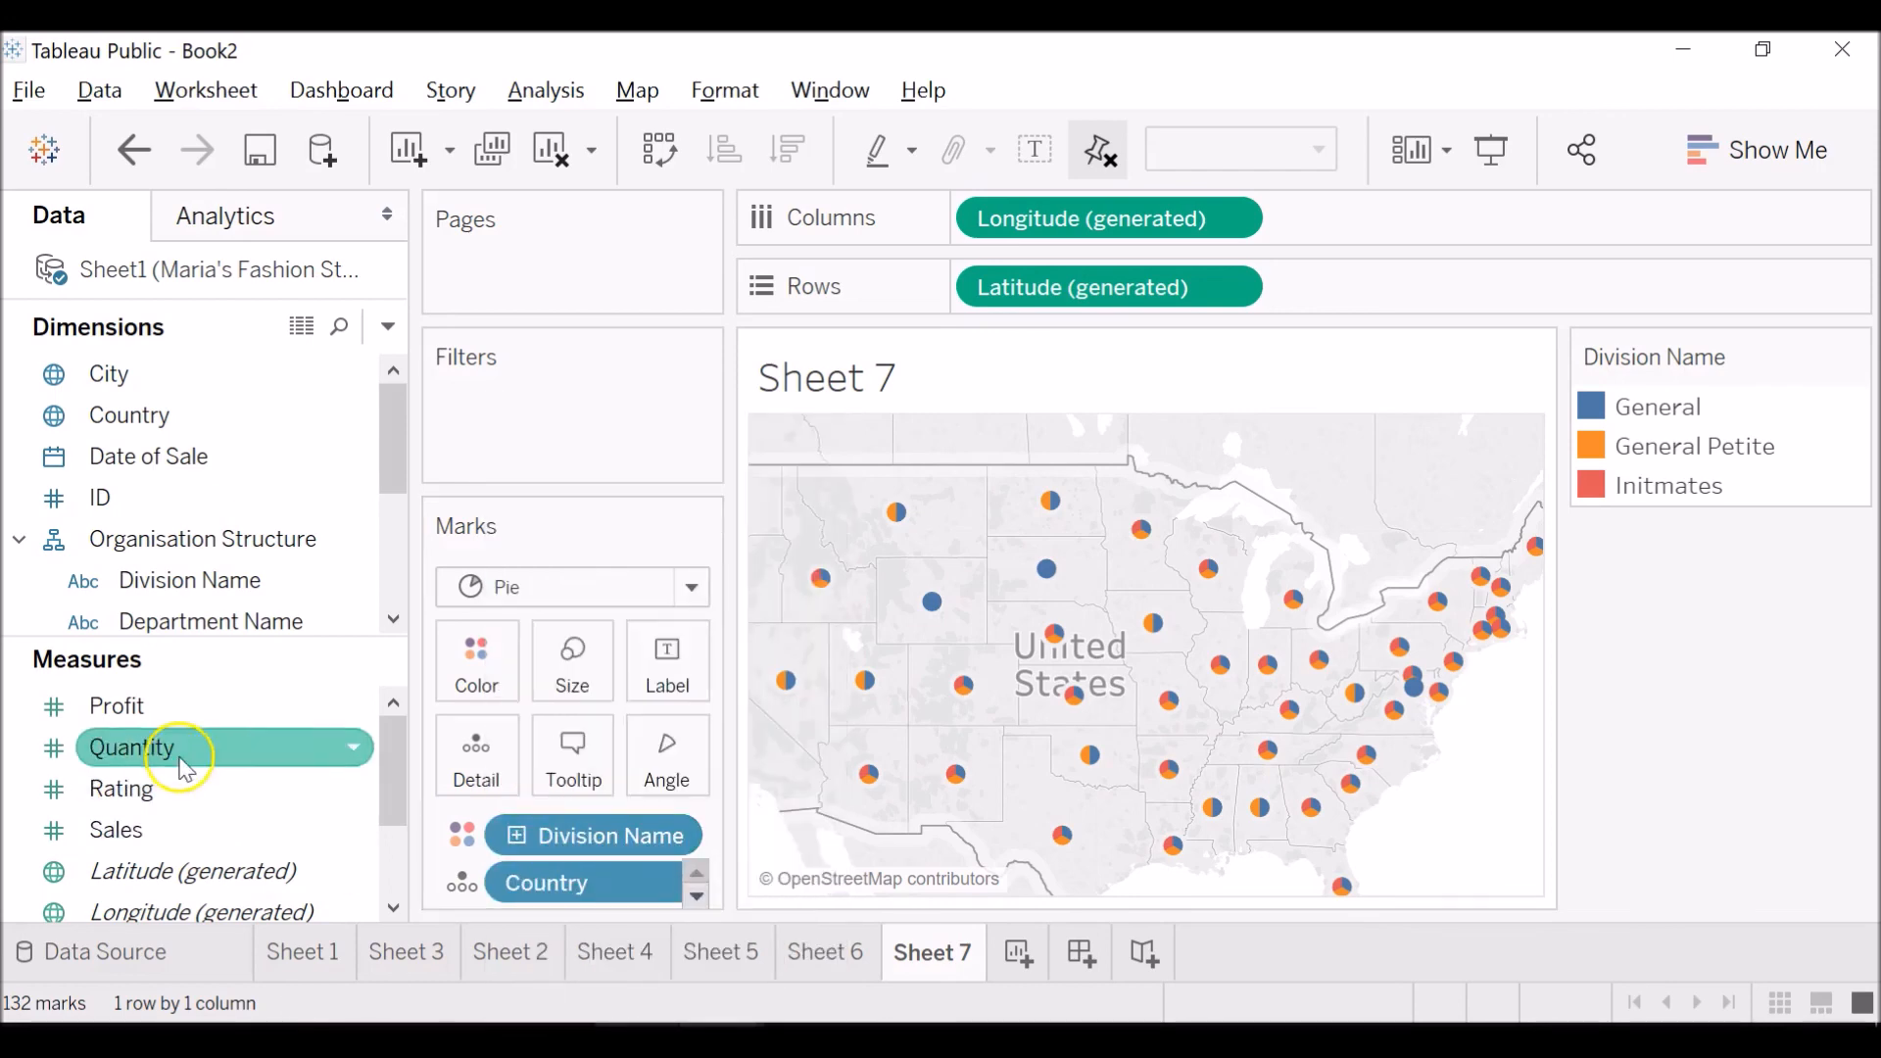
Add Profit to the pie map's marks as Detail and apply the Percent of Total quick table calculation to it.
{"action": "left_click_drag", "start_coordinate": [181, 712], "coordinate": [568, 833]}
{"action": "left_click", "coordinate": [669, 835]}
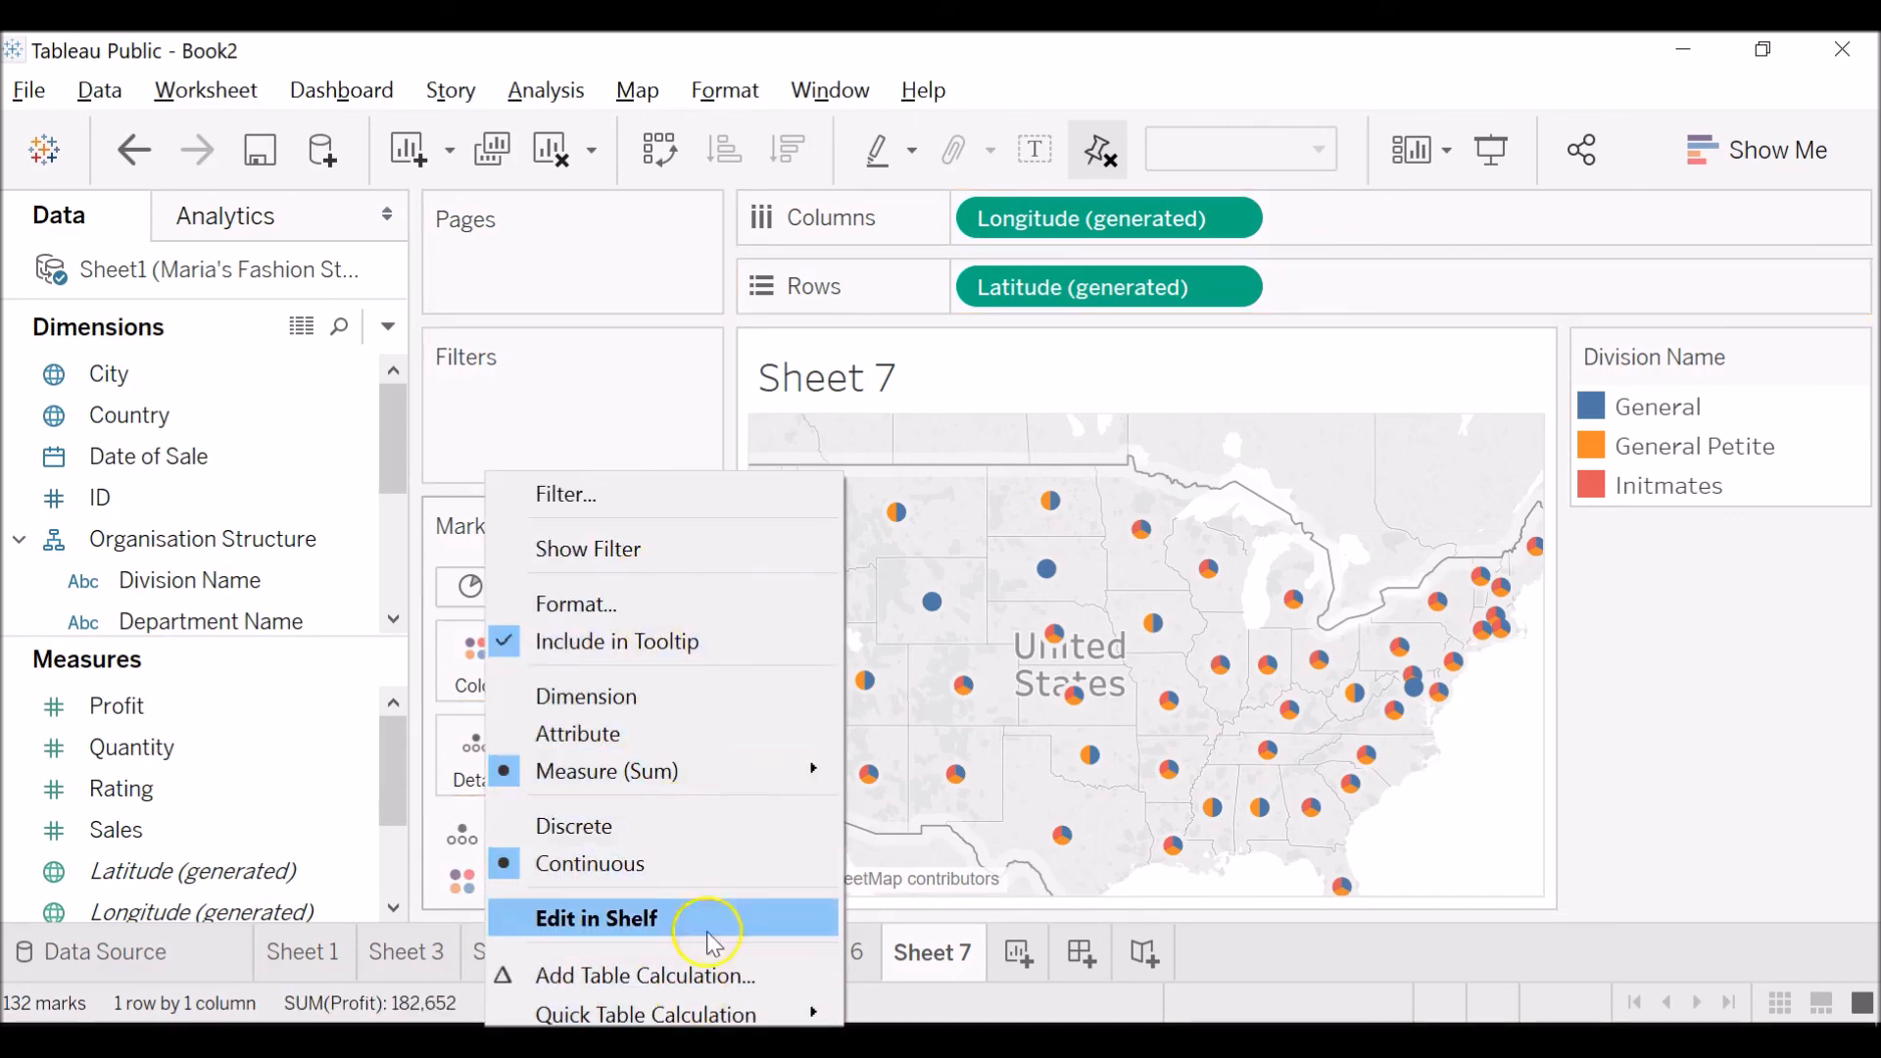
{"action": "mouse_move", "coordinate": [713, 1018]}
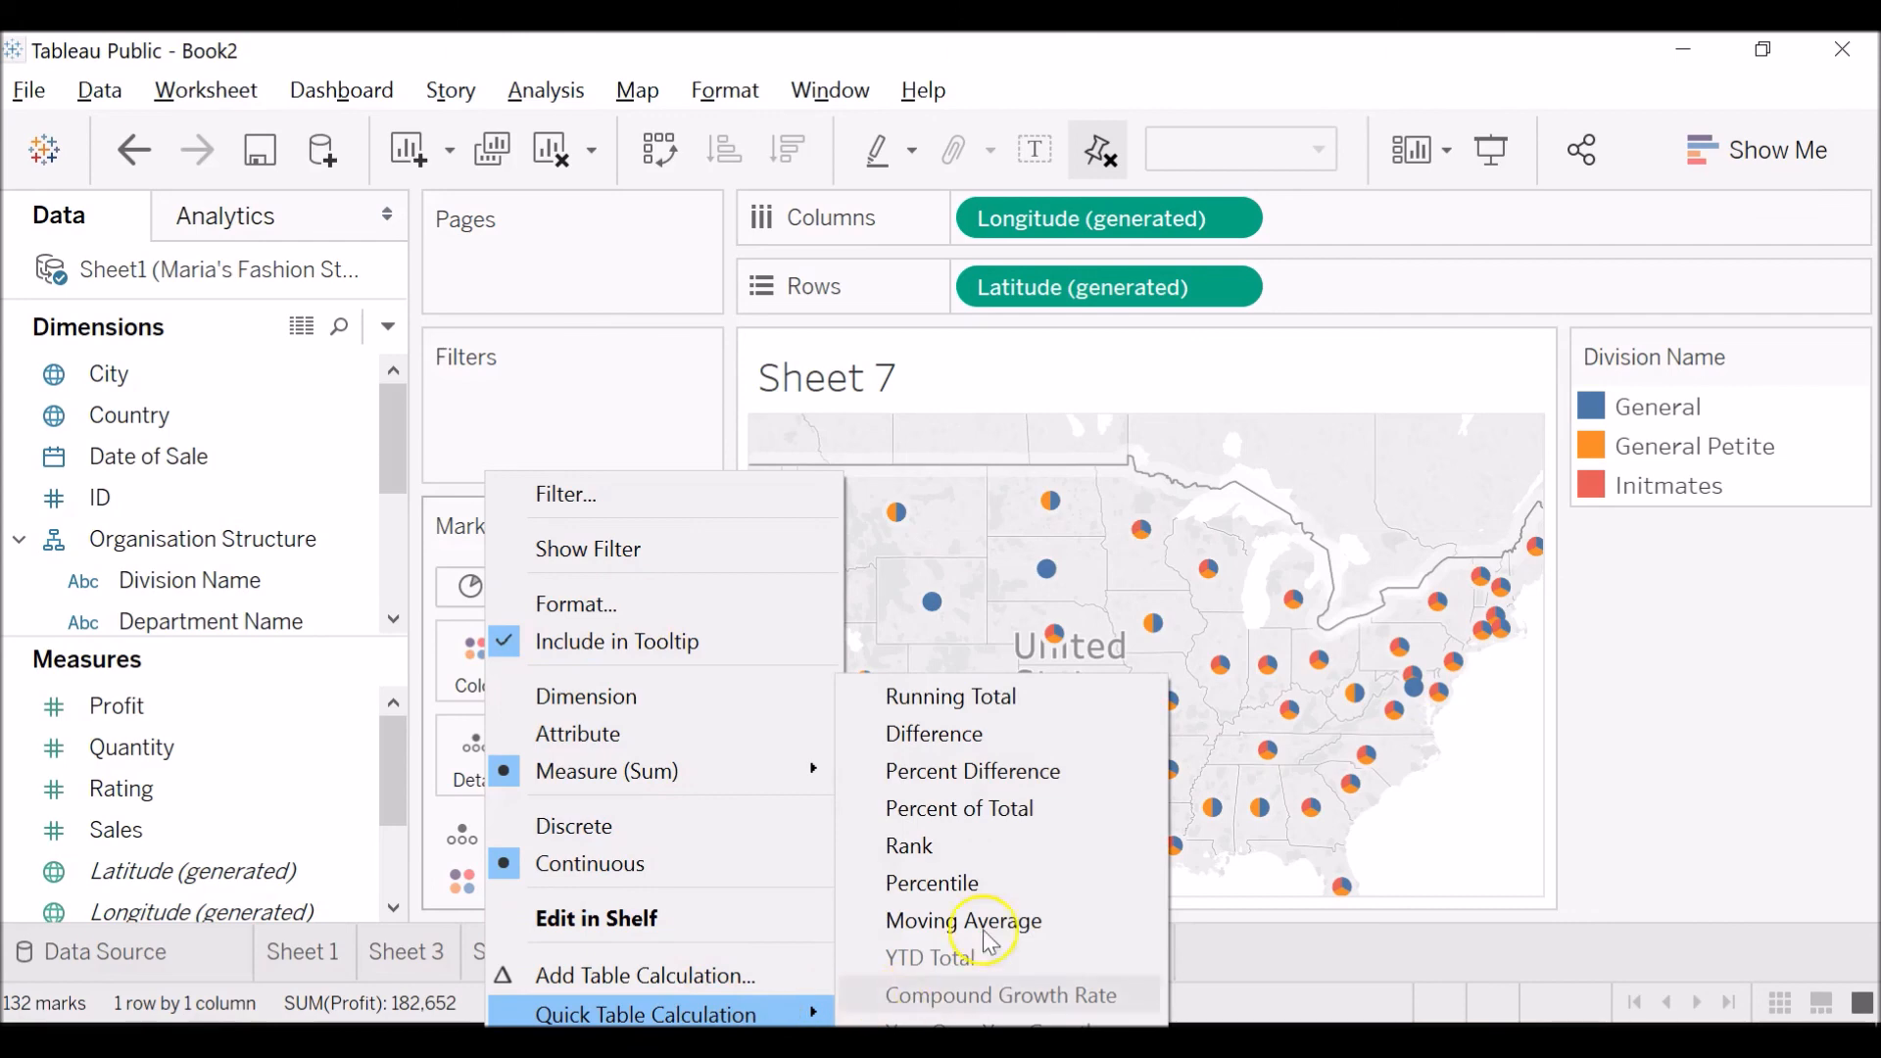
{"action": "left_click", "coordinate": [1002, 809]}
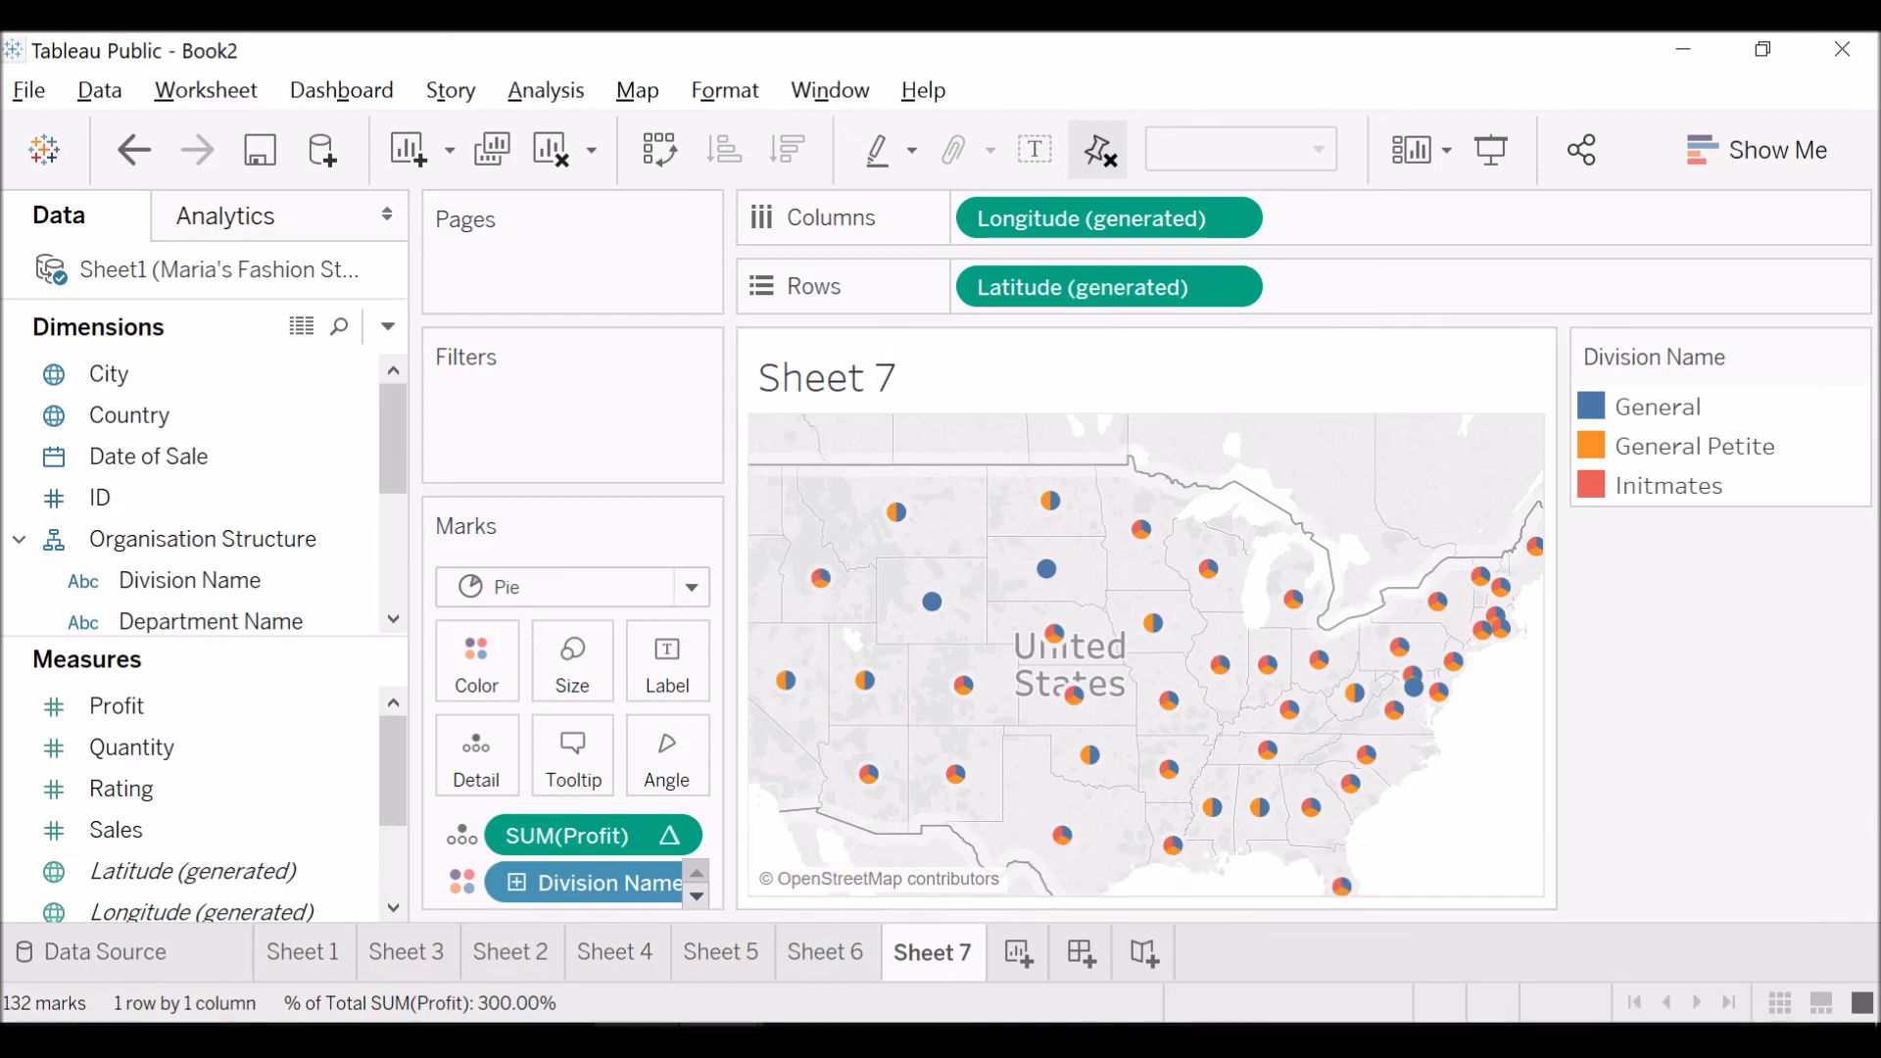
Create a new worksheet with Class Name as rows and Sales as the mark size.
{"action": "scroll", "coordinate": [196, 494], "scroll_direction": "down", "scroll_amount": 1}
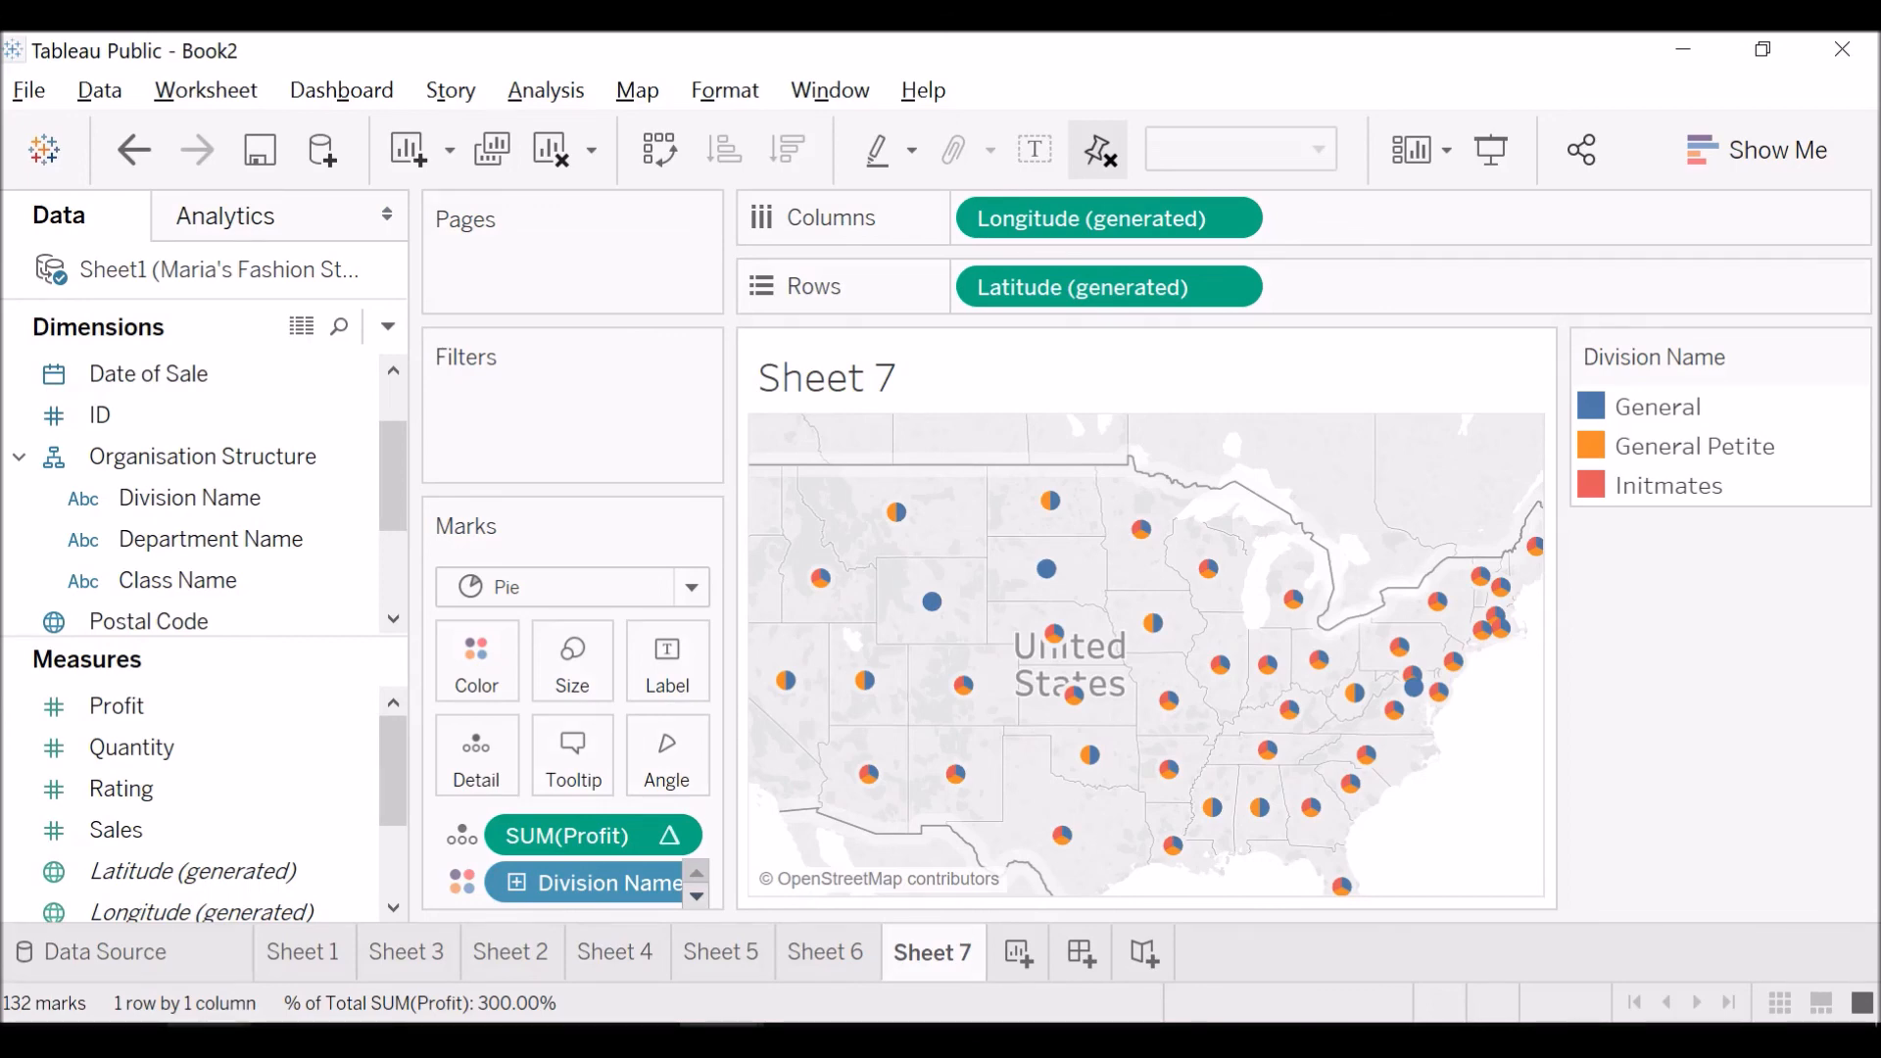
{"action": "left_click", "coordinate": [1017, 955]}
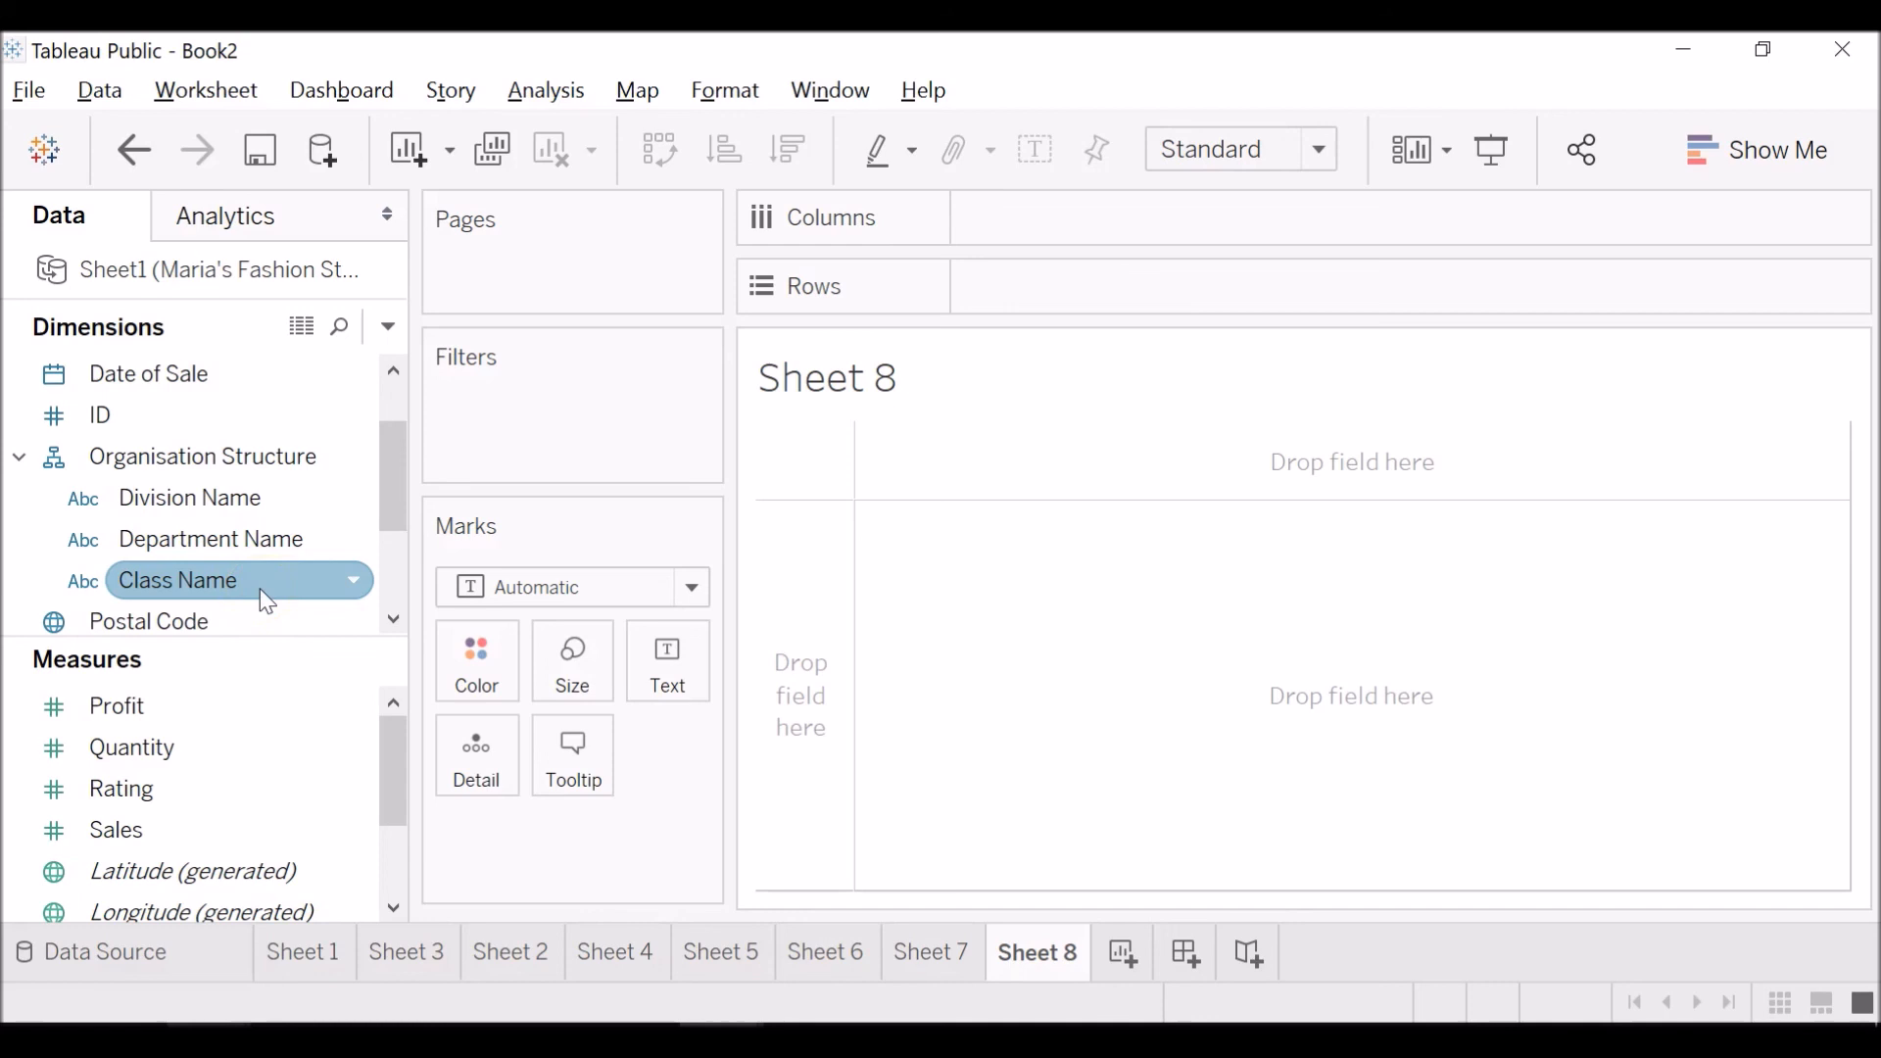
{"action": "left_click_drag", "start_coordinate": [266, 602], "coordinate": [1091, 292]}
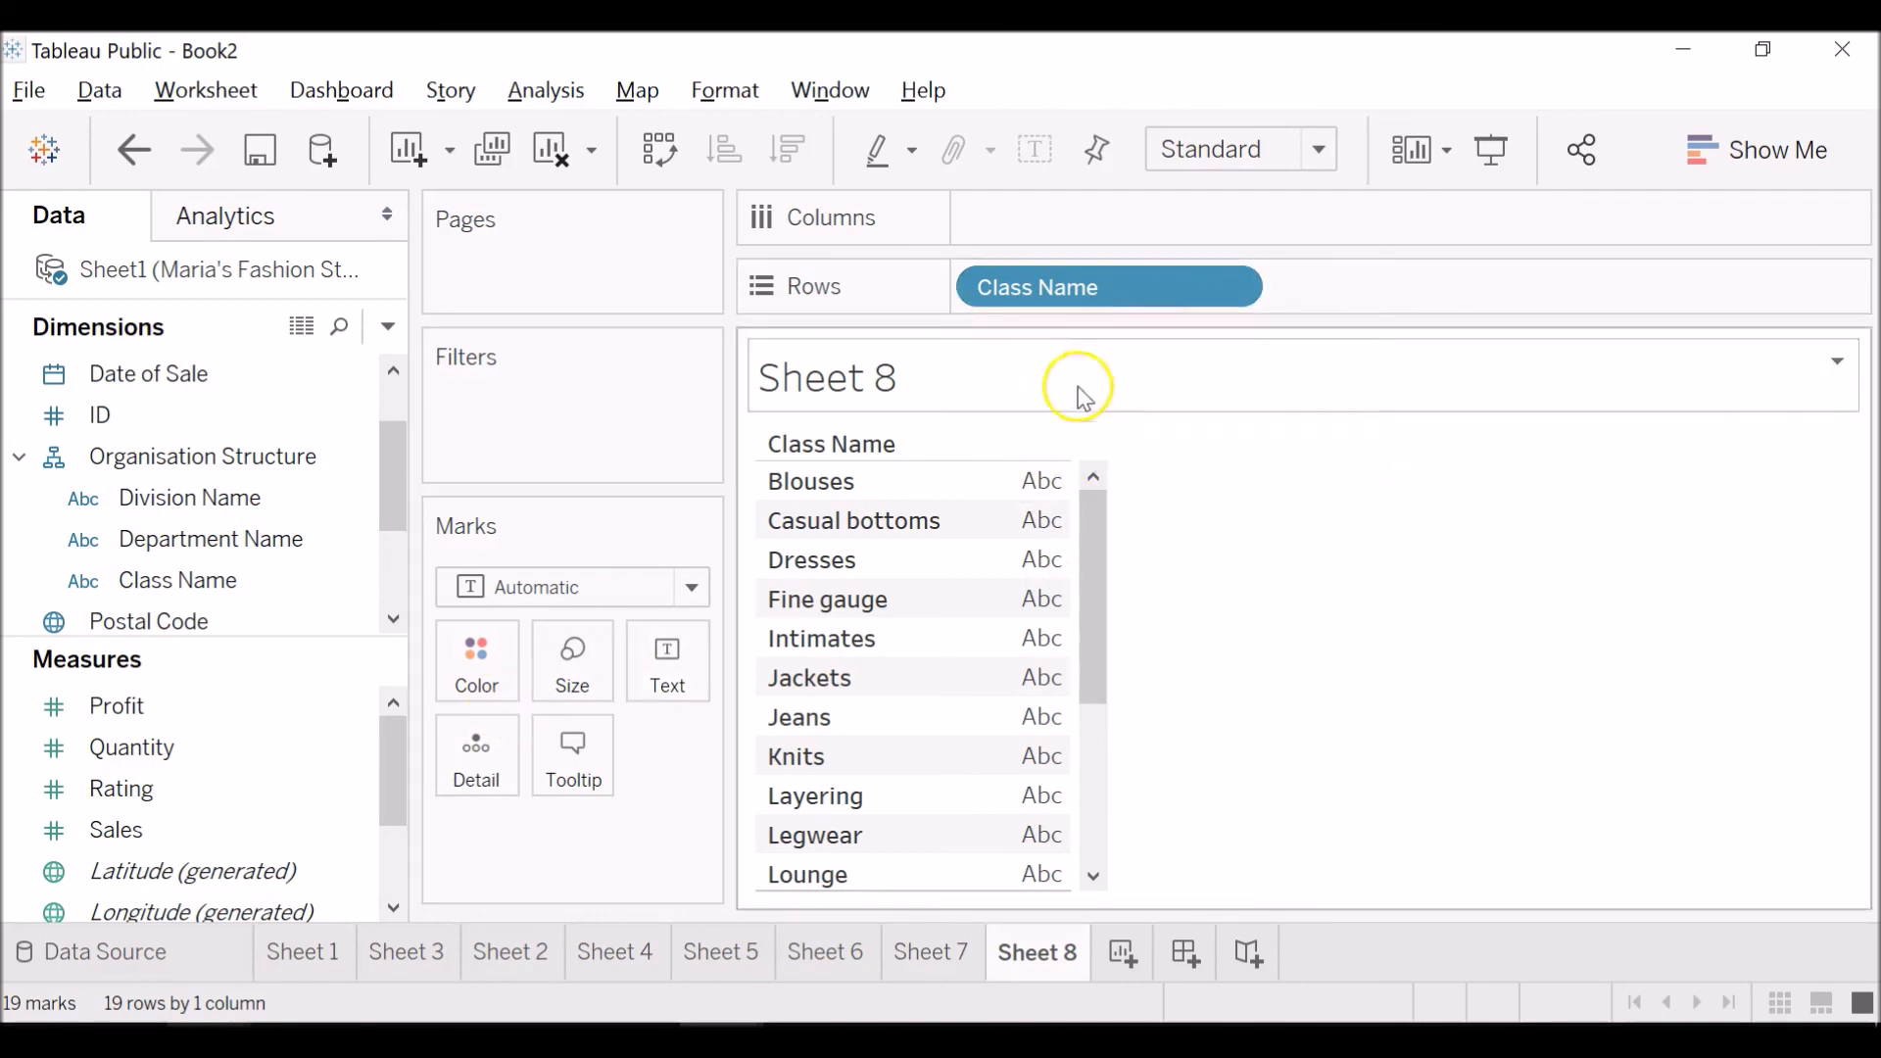
{"action": "left_click_drag", "start_coordinate": [175, 828], "coordinate": [580, 662]}
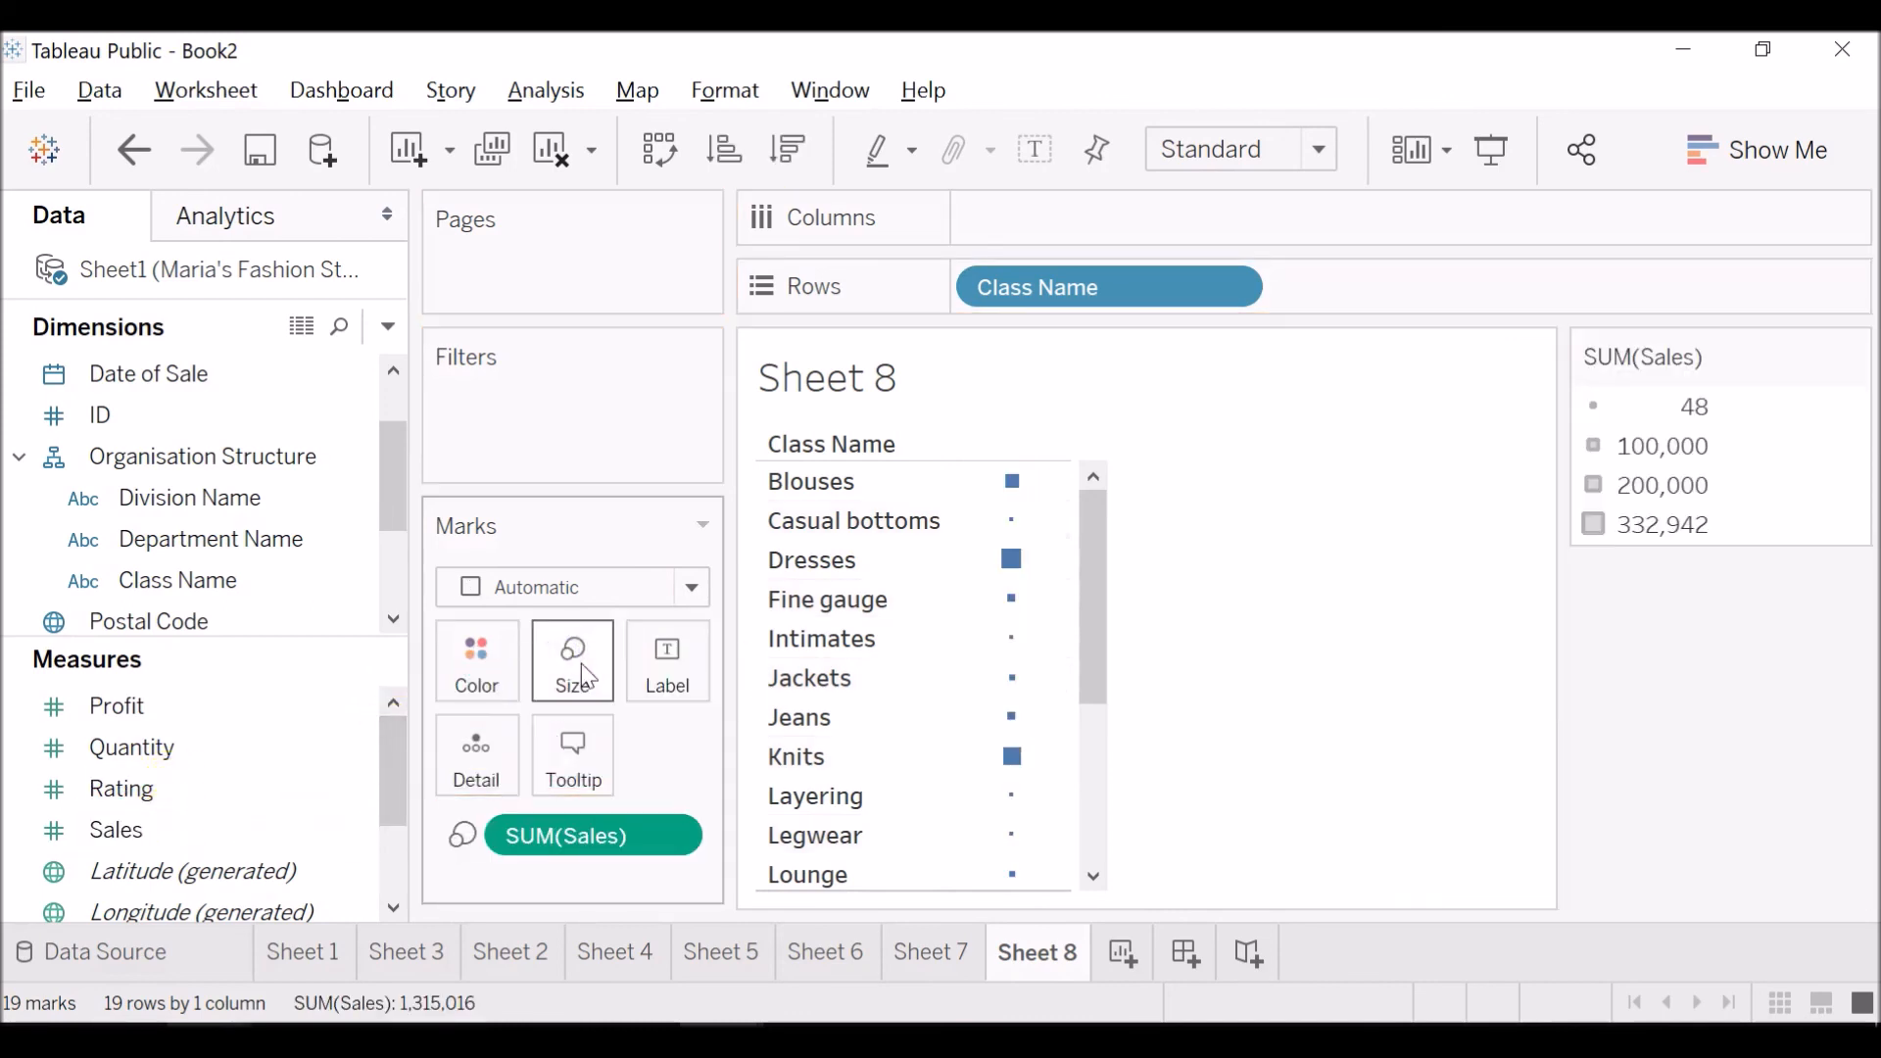
Try the Gantt Bar mark type for the class sales, switch the marks to Square, and inspect the squares.
{"action": "mouse_move", "coordinate": [1006, 553]}
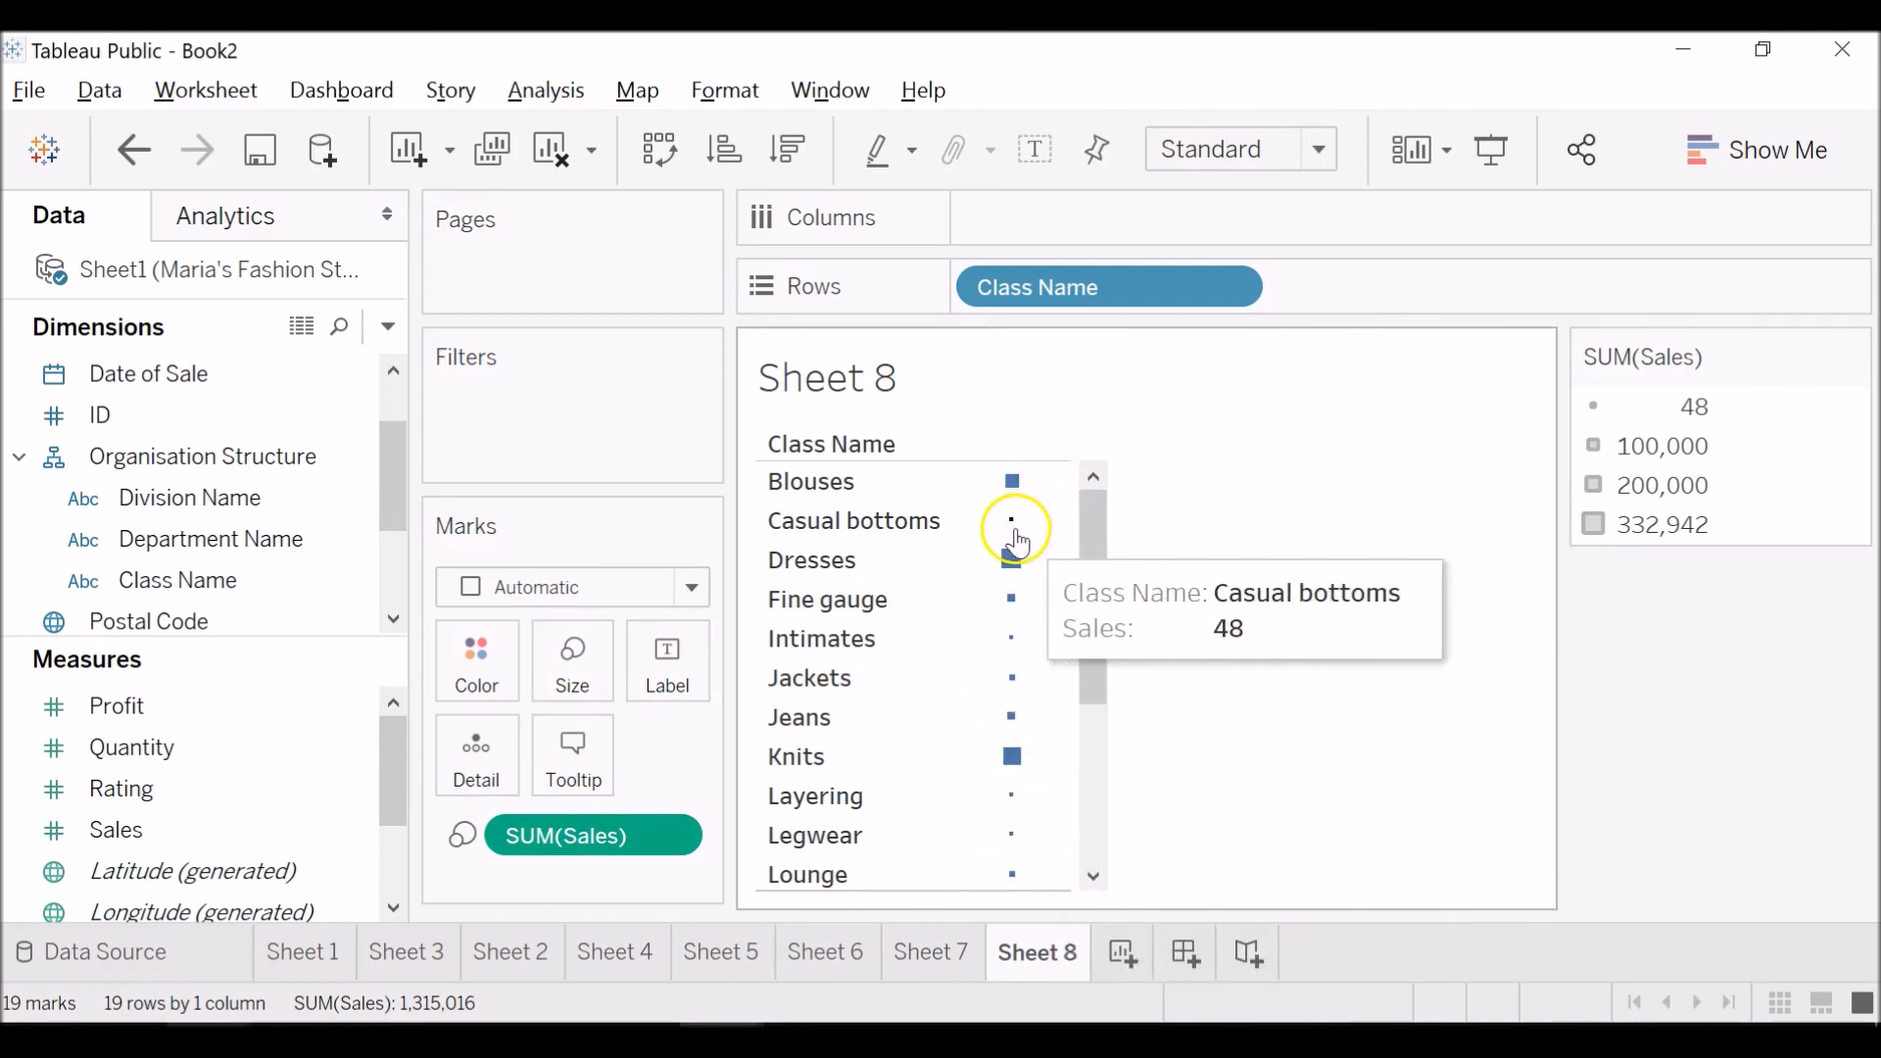
{"action": "left_click", "coordinate": [687, 590]}
{"action": "left_click", "coordinate": [621, 511]}
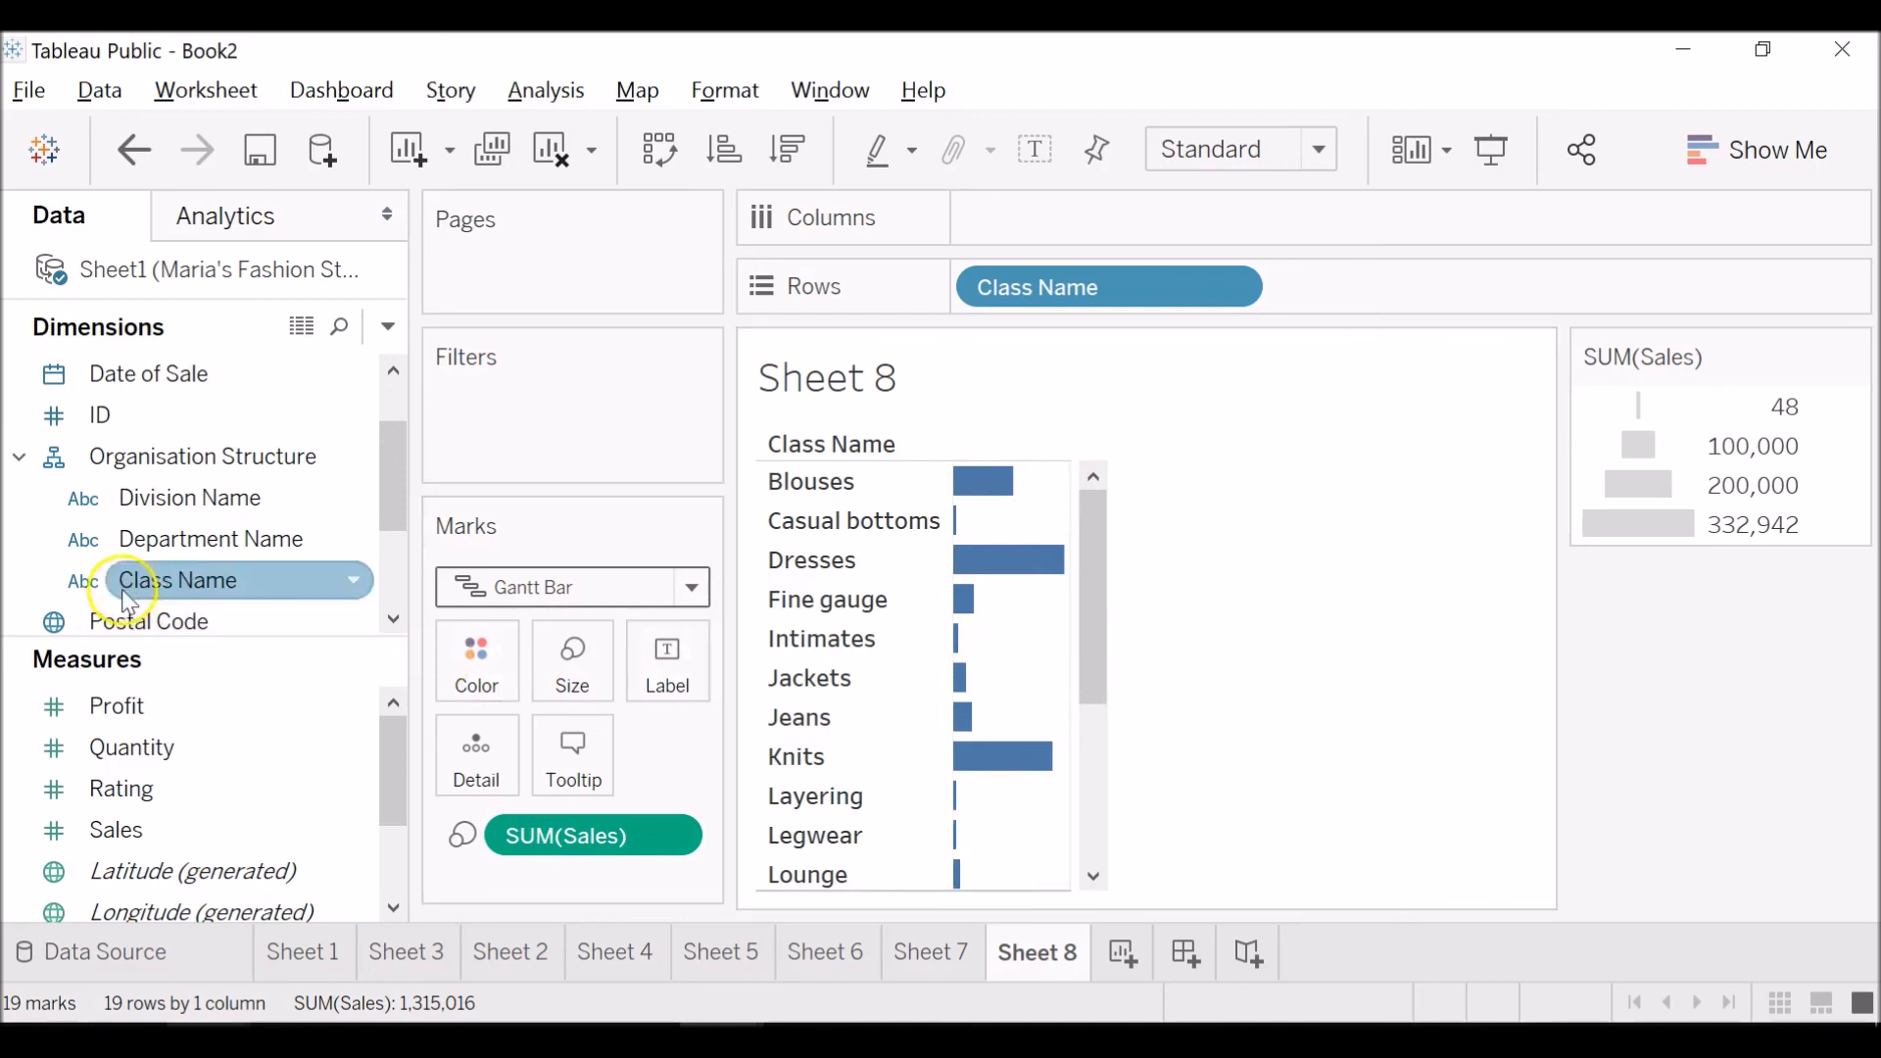
{"action": "left_click", "coordinate": [396, 499]}
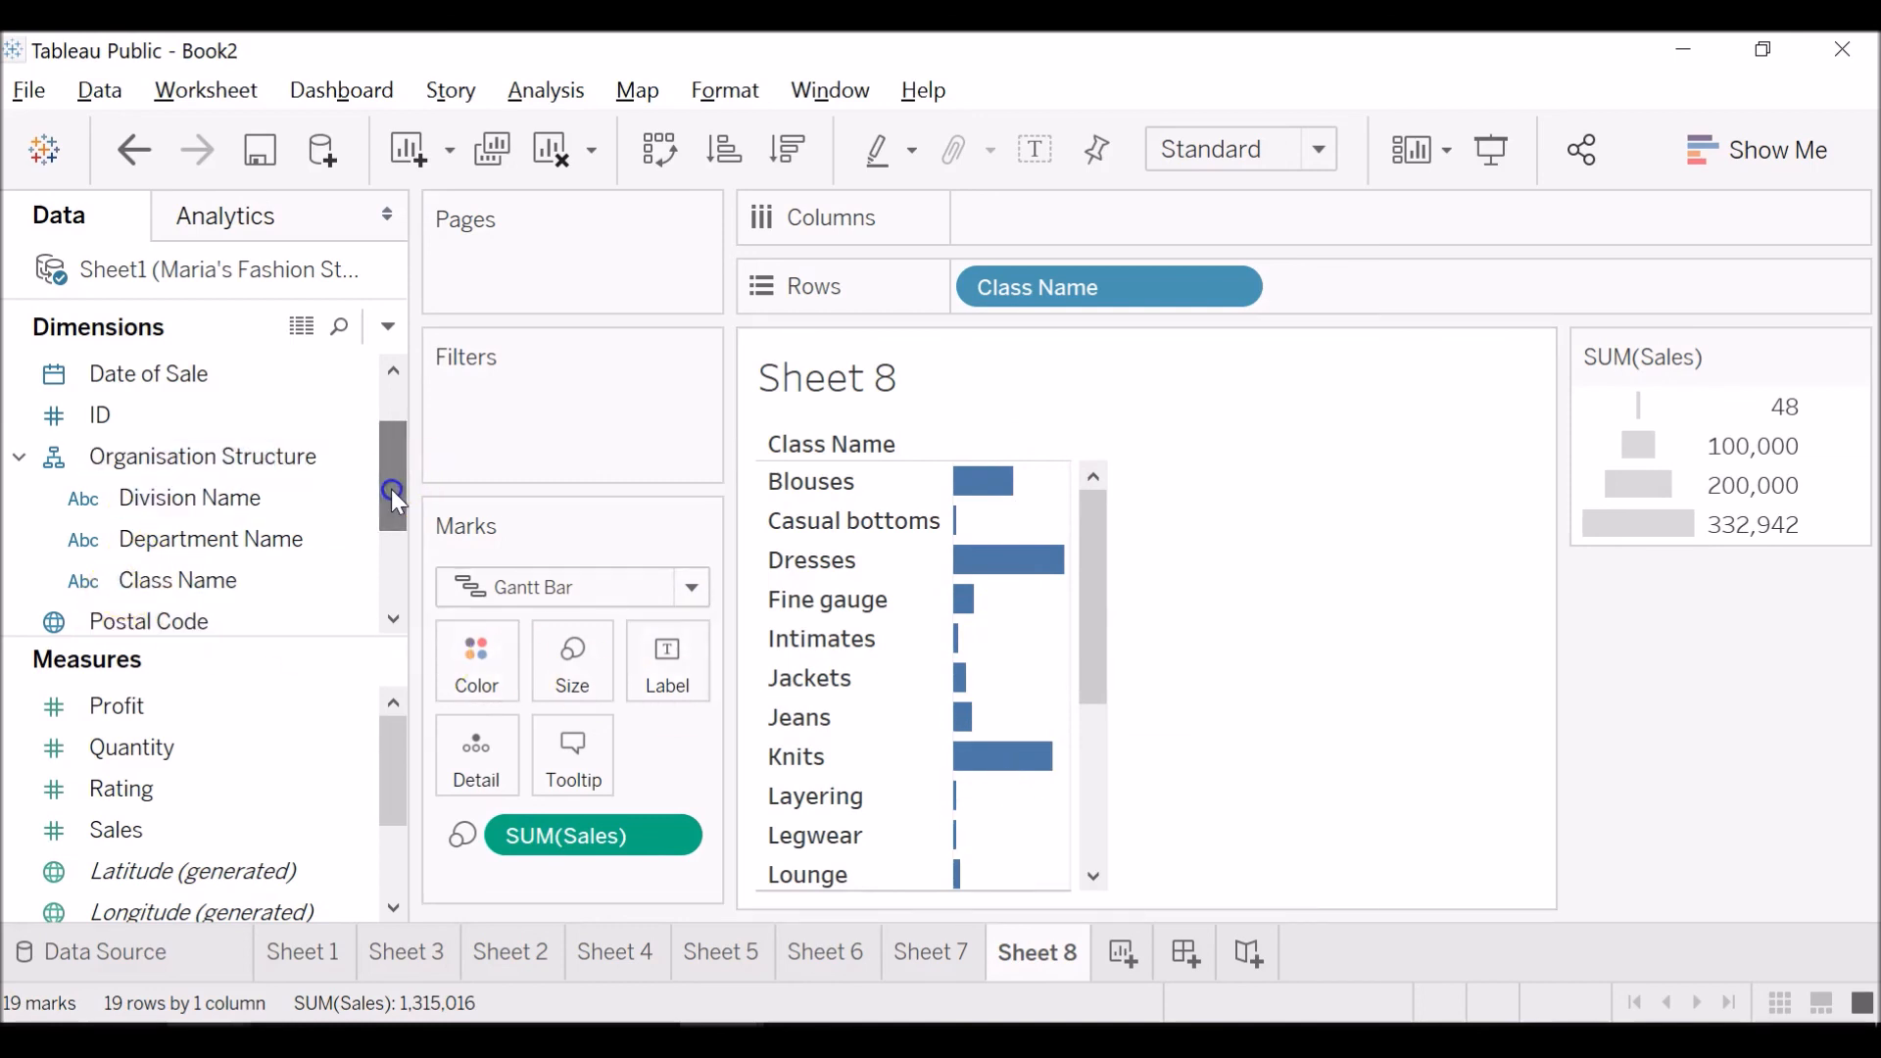
{"action": "left_click", "coordinate": [578, 585]}
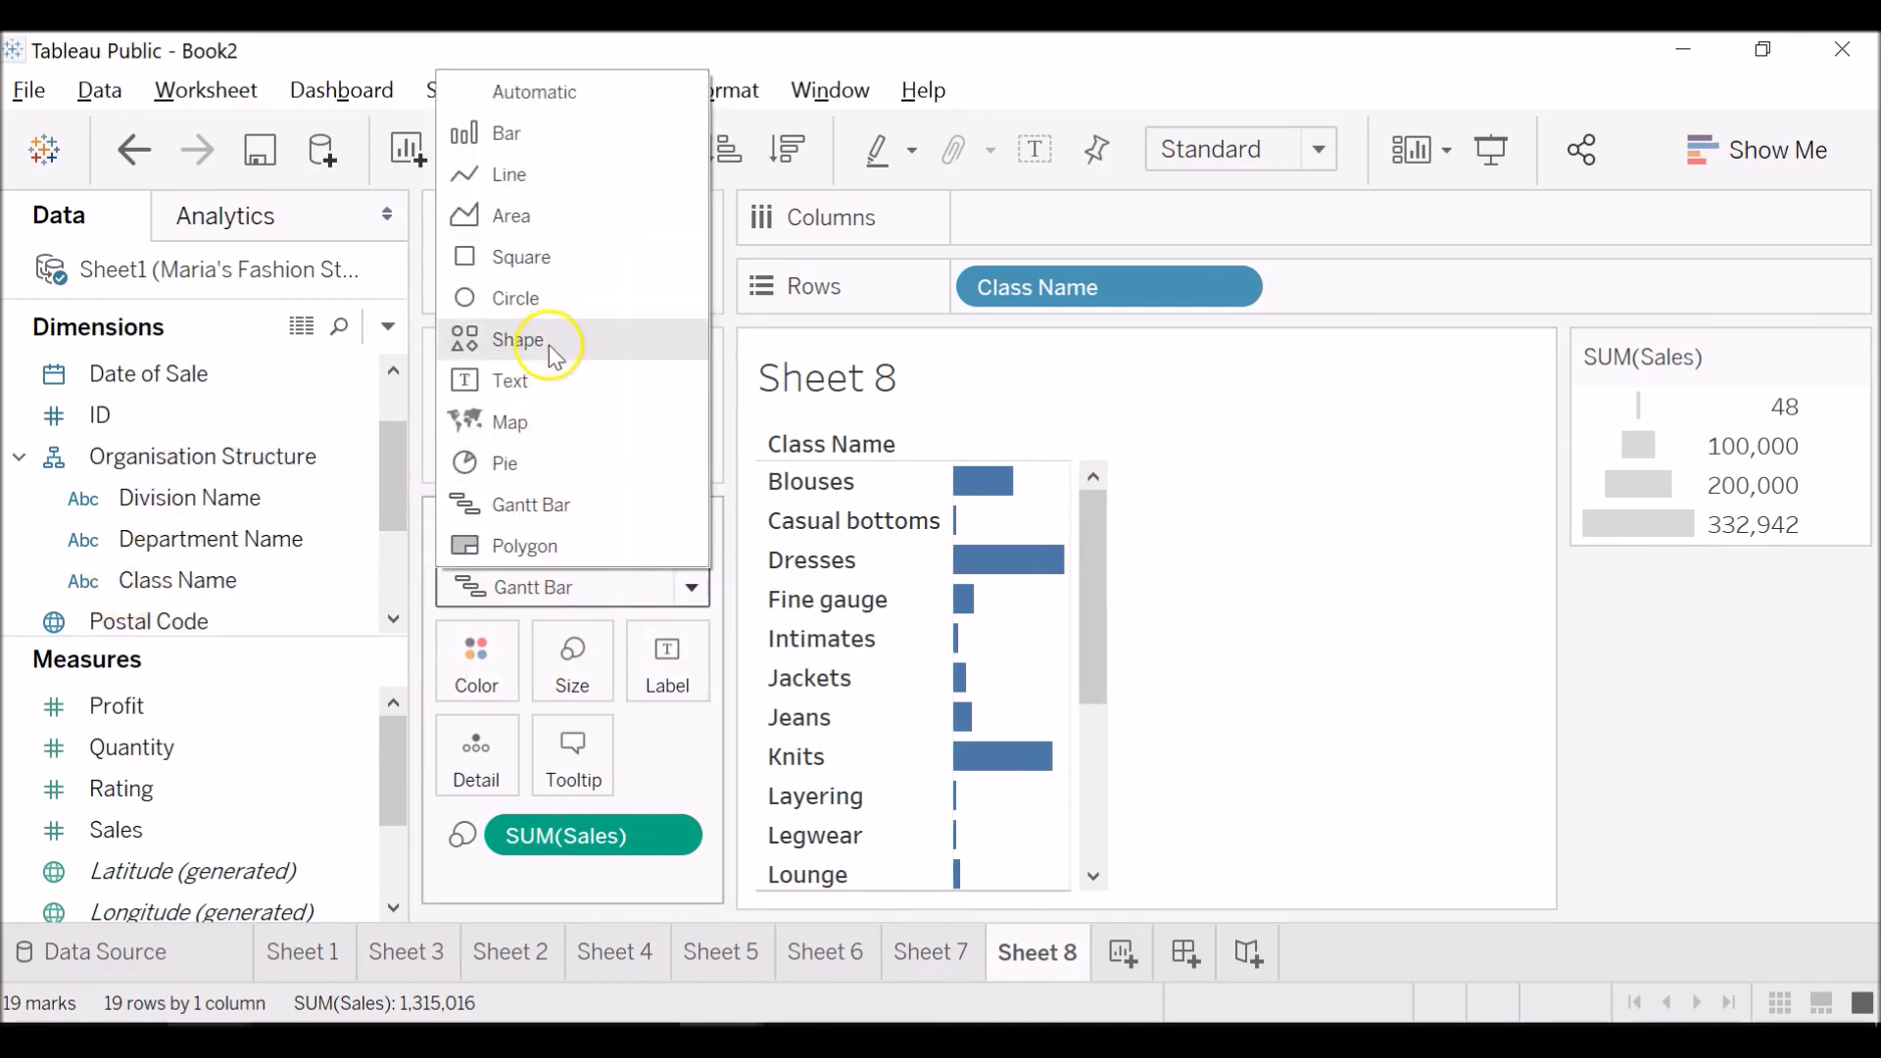
{"action": "left_click", "coordinate": [544, 260]}
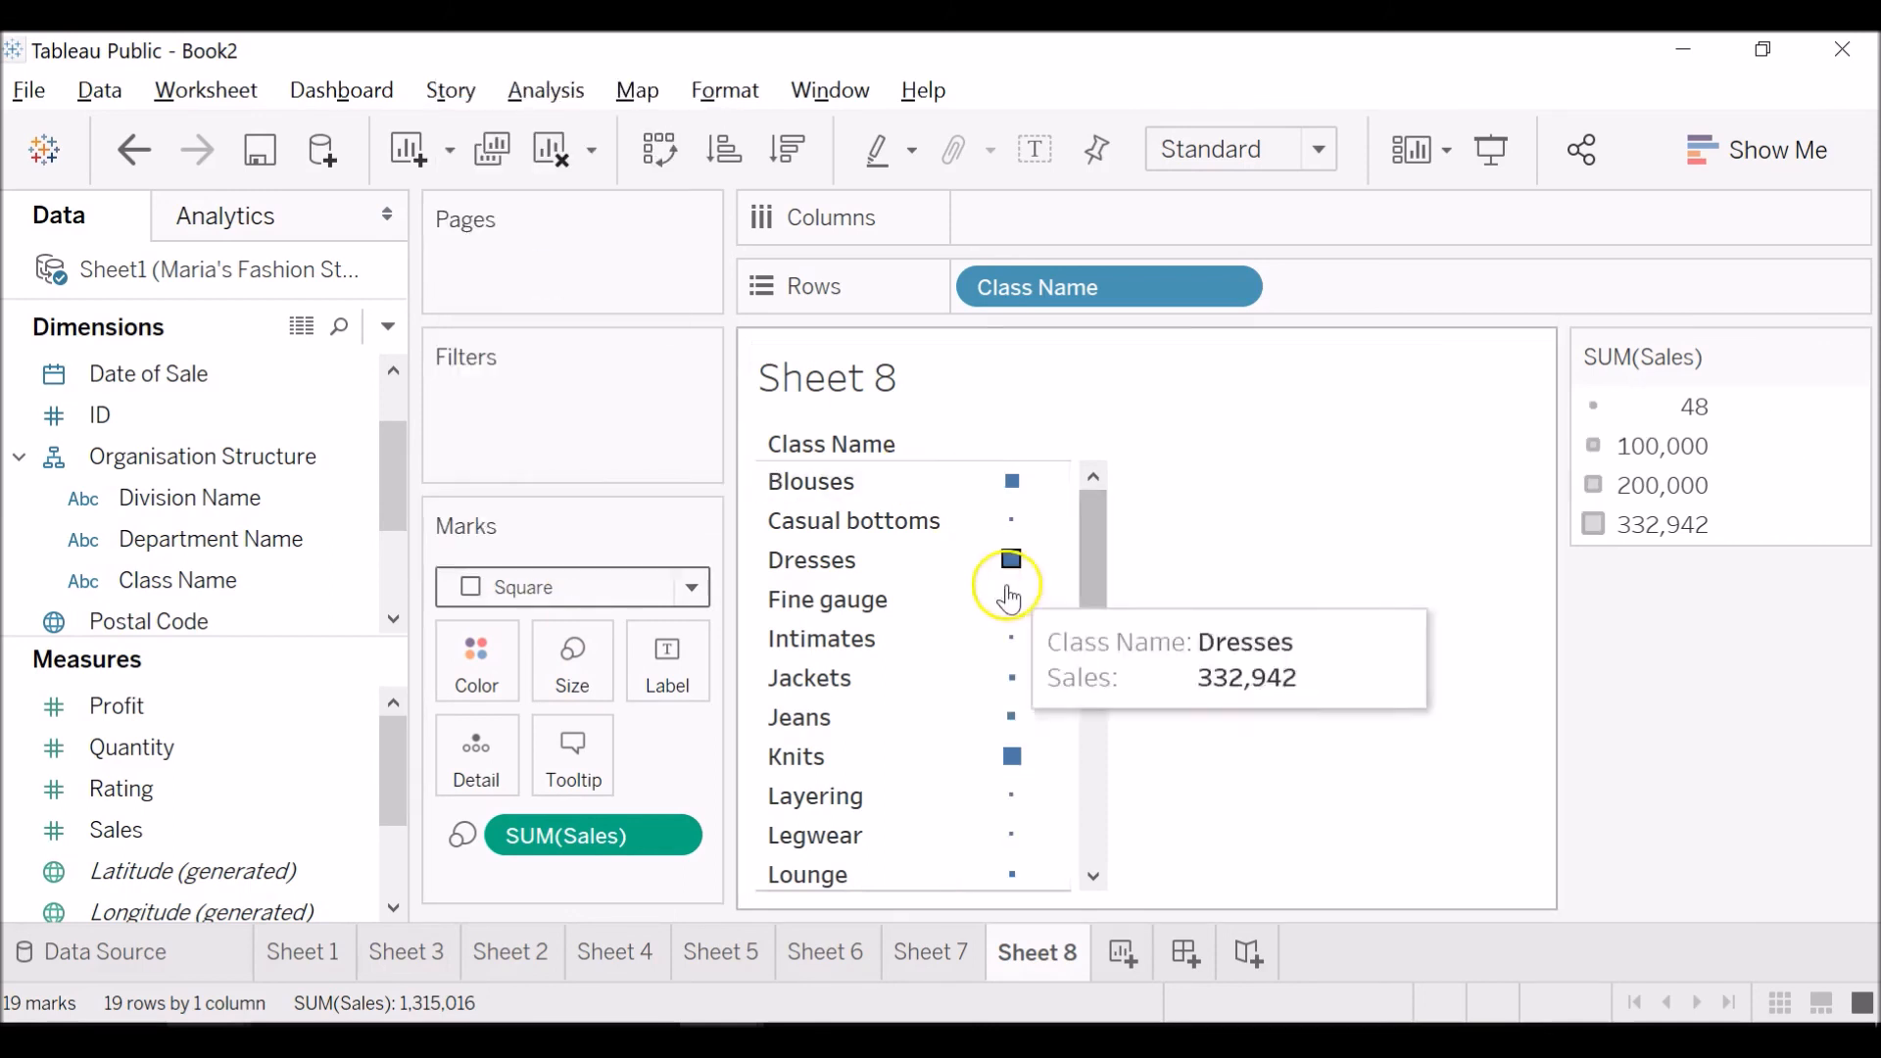
{"action": "mouse_move", "coordinate": [1006, 697]}
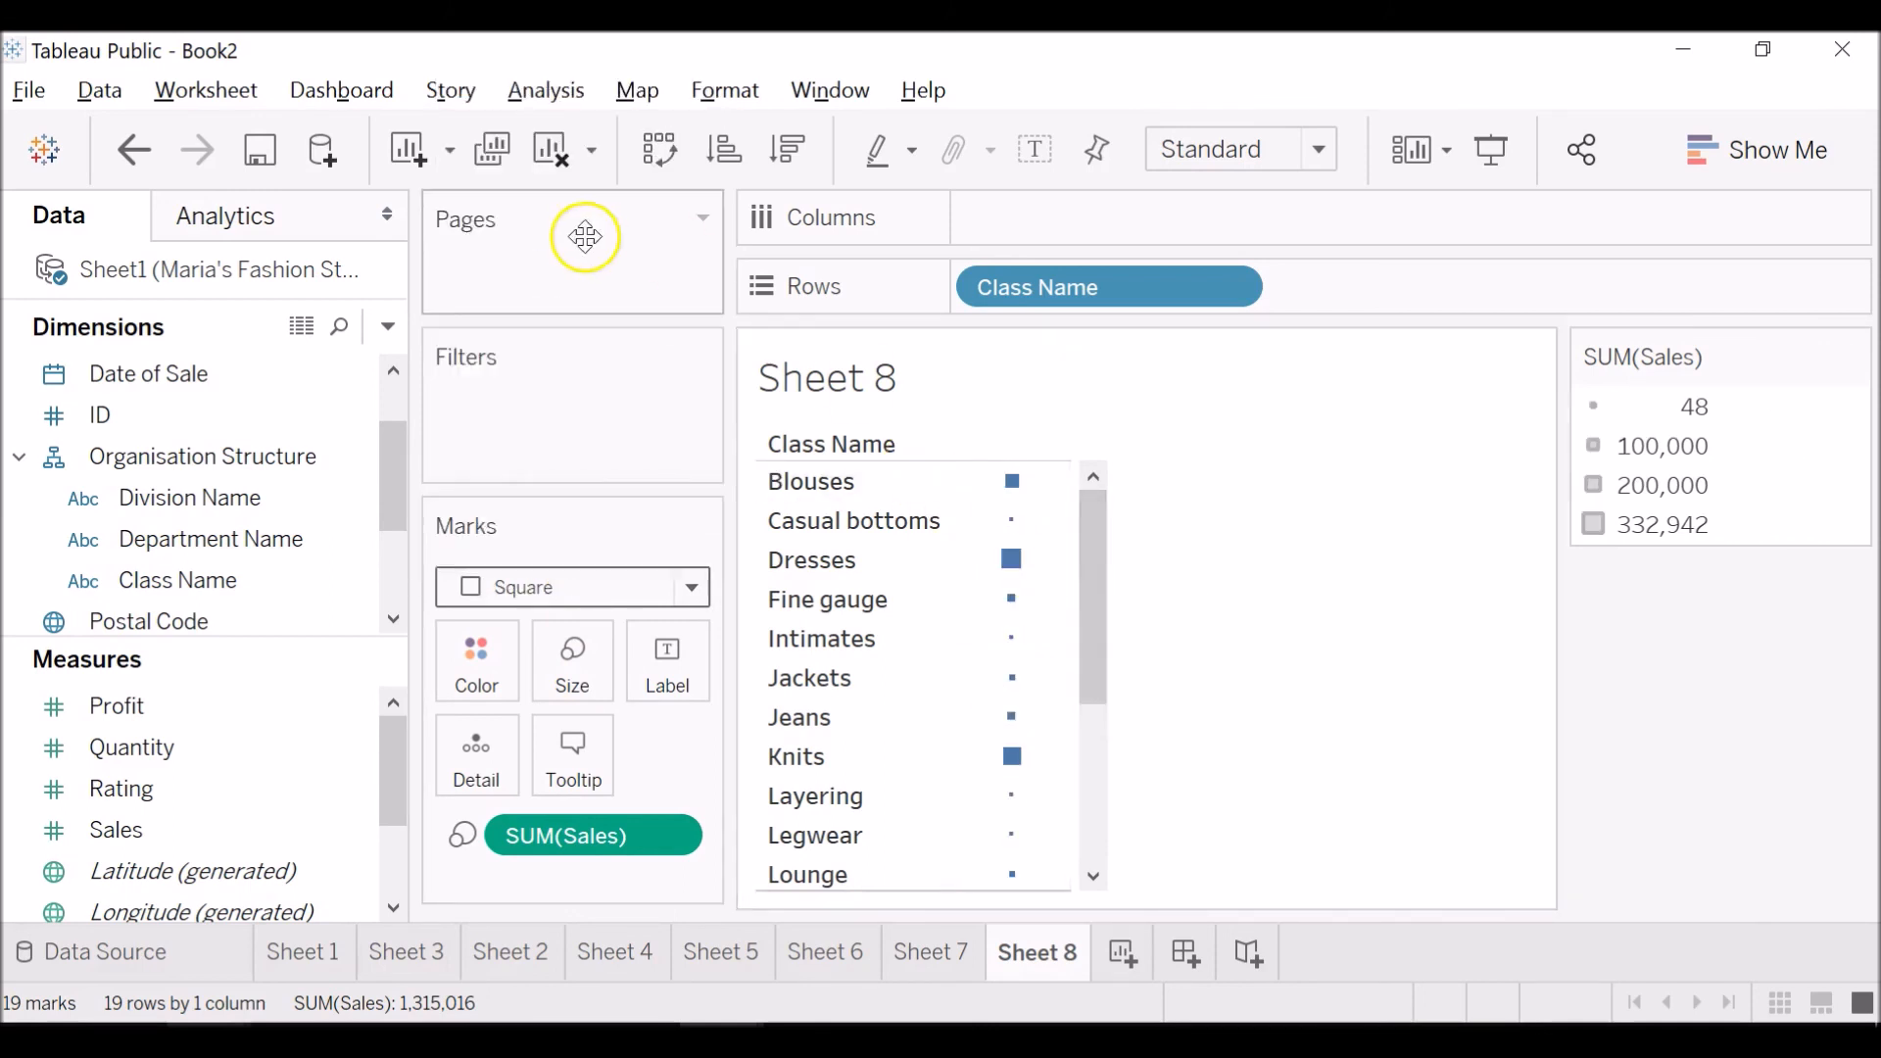
{"action": "left_click_drag", "start_coordinate": [391, 437], "coordinate": [382, 379]}
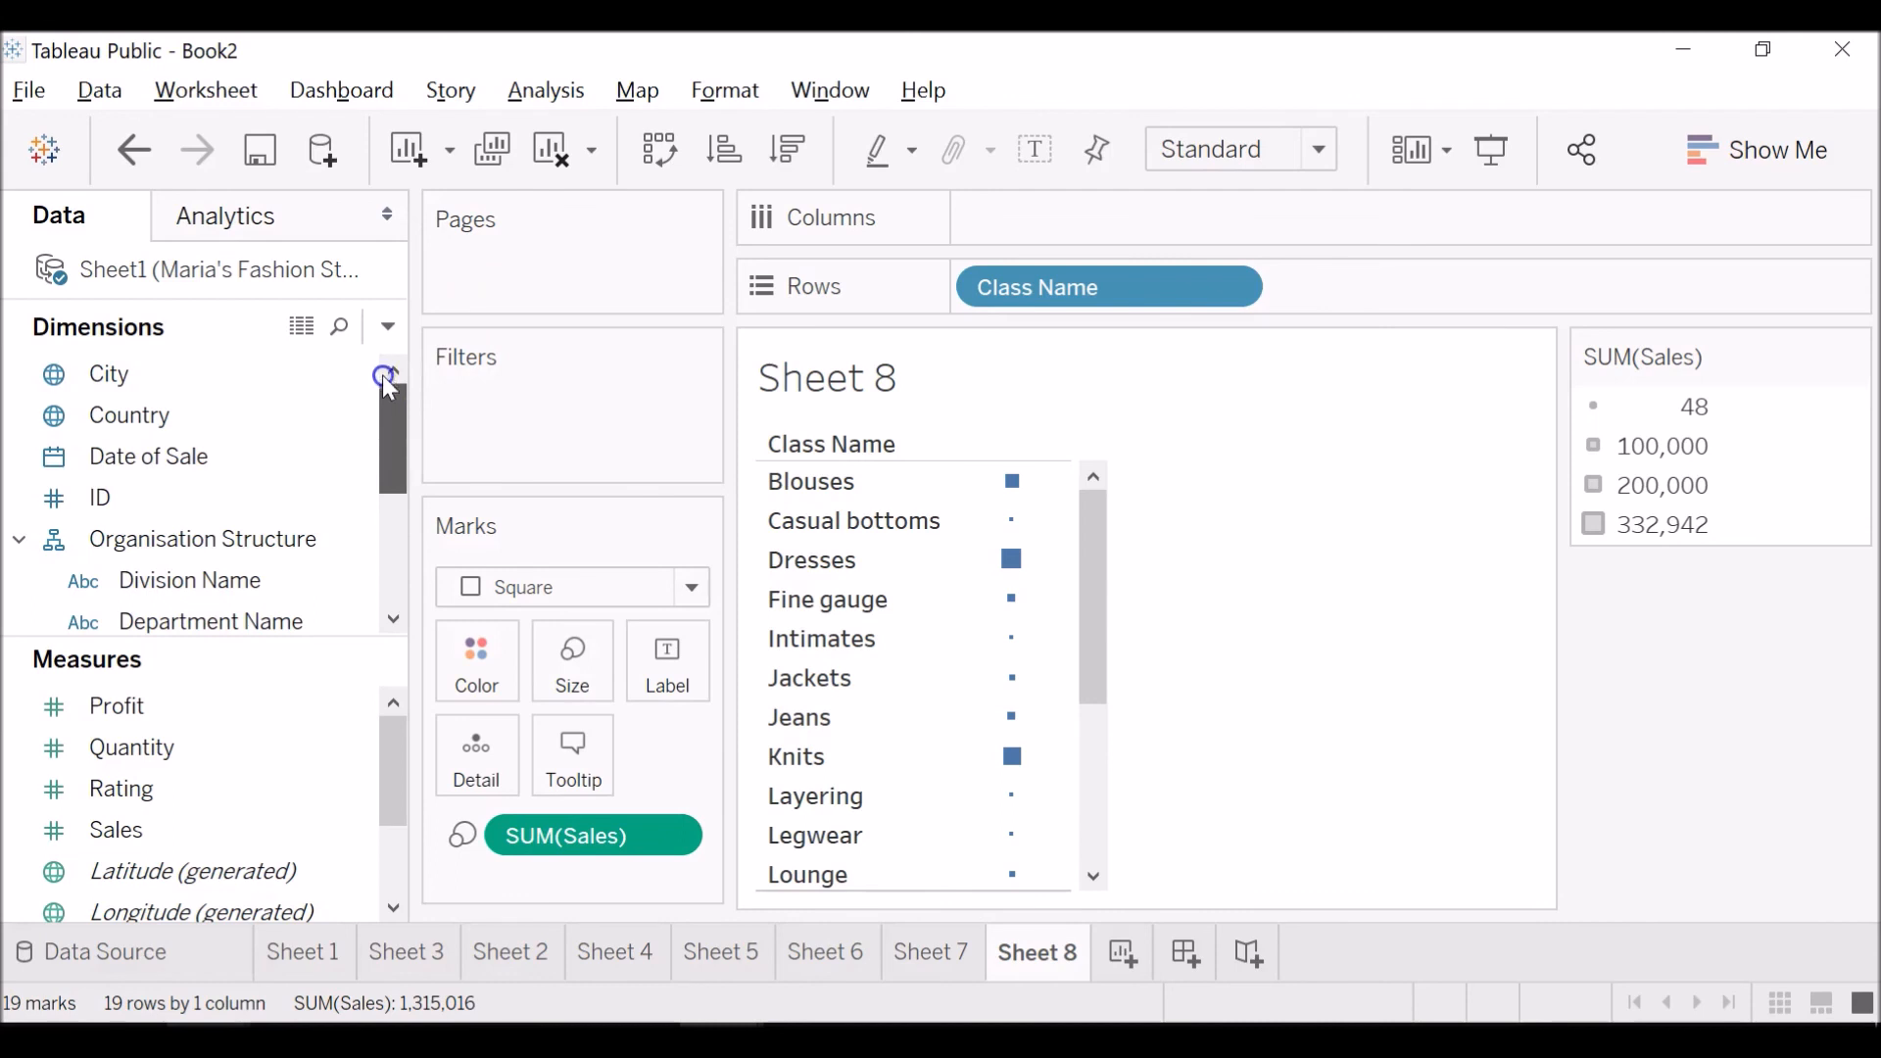
{"action": "left_click", "coordinate": [249, 588]}
{"action": "left_click", "coordinate": [252, 627]}
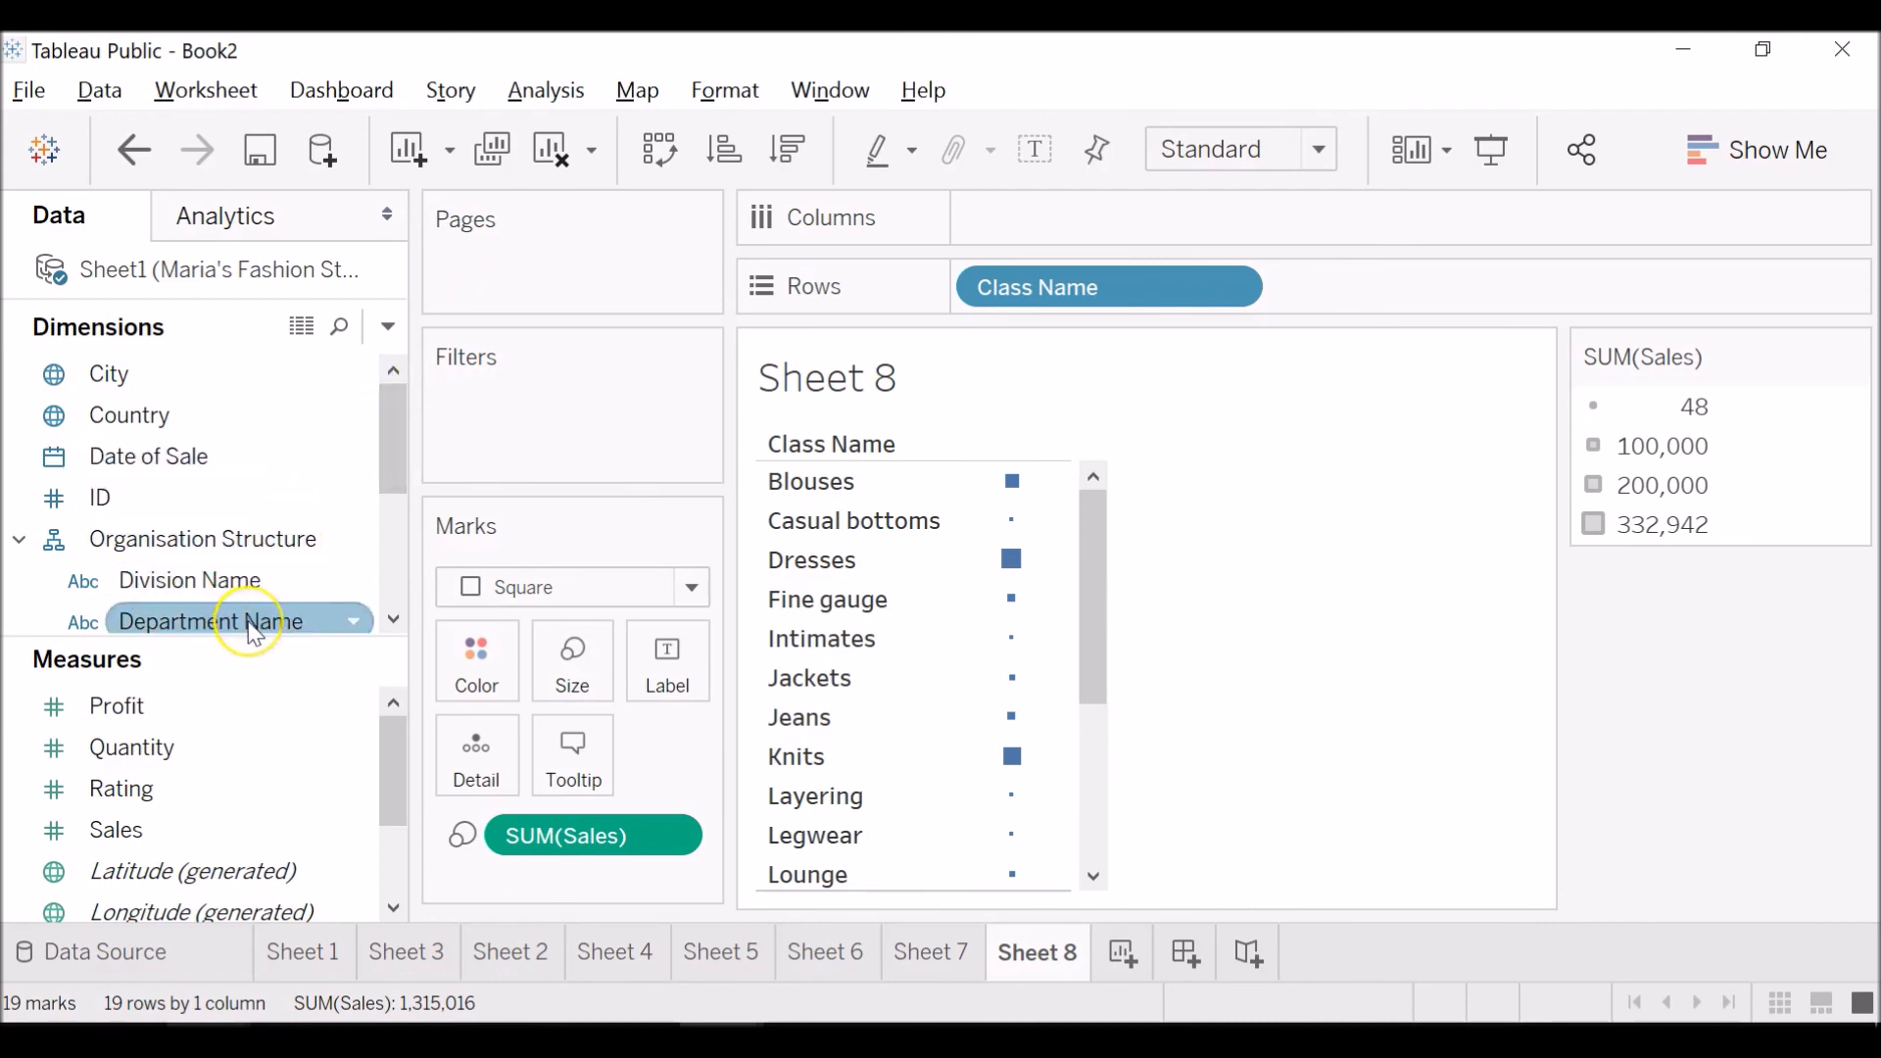
{"action": "left_click_drag", "start_coordinate": [253, 632], "coordinate": [256, 519]}
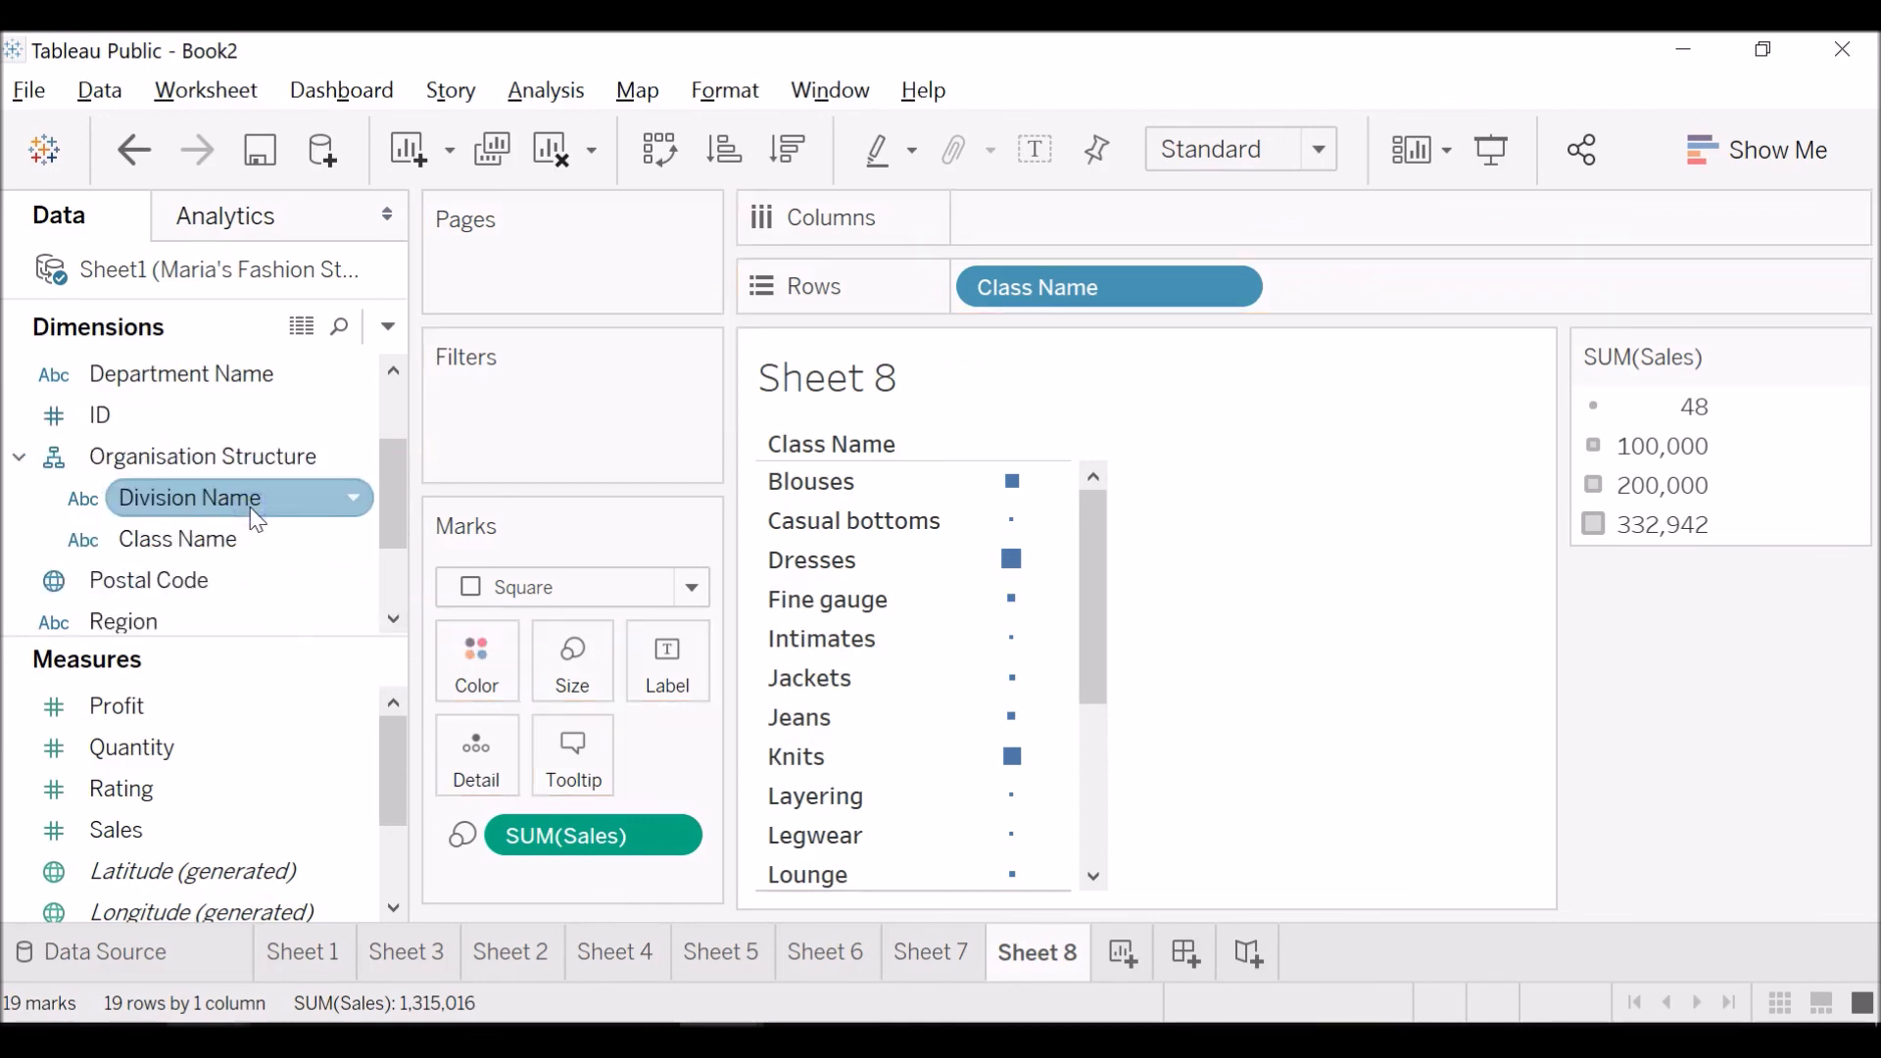
{"action": "scroll", "coordinate": [256, 519], "scroll_direction": "down", "scroll_amount": 1}
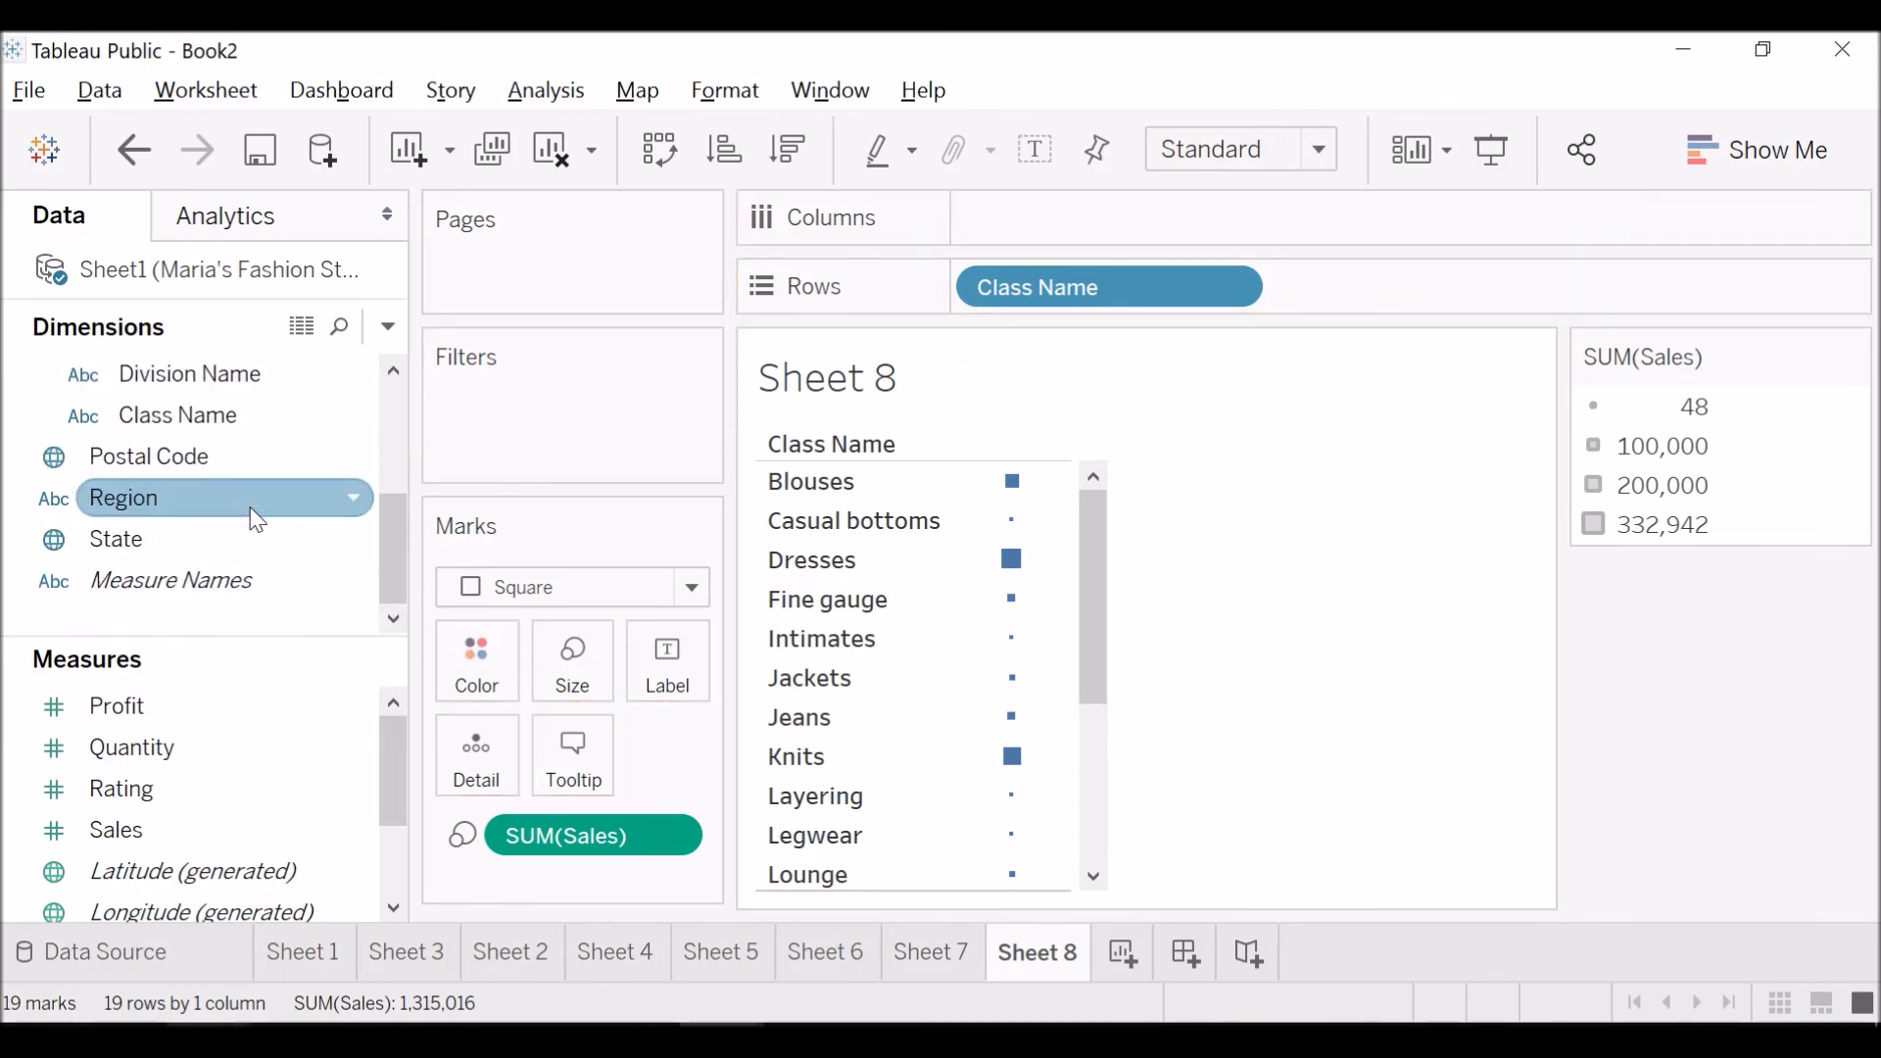
{"action": "scroll", "coordinate": [256, 519], "scroll_direction": "up", "scroll_amount": 1}
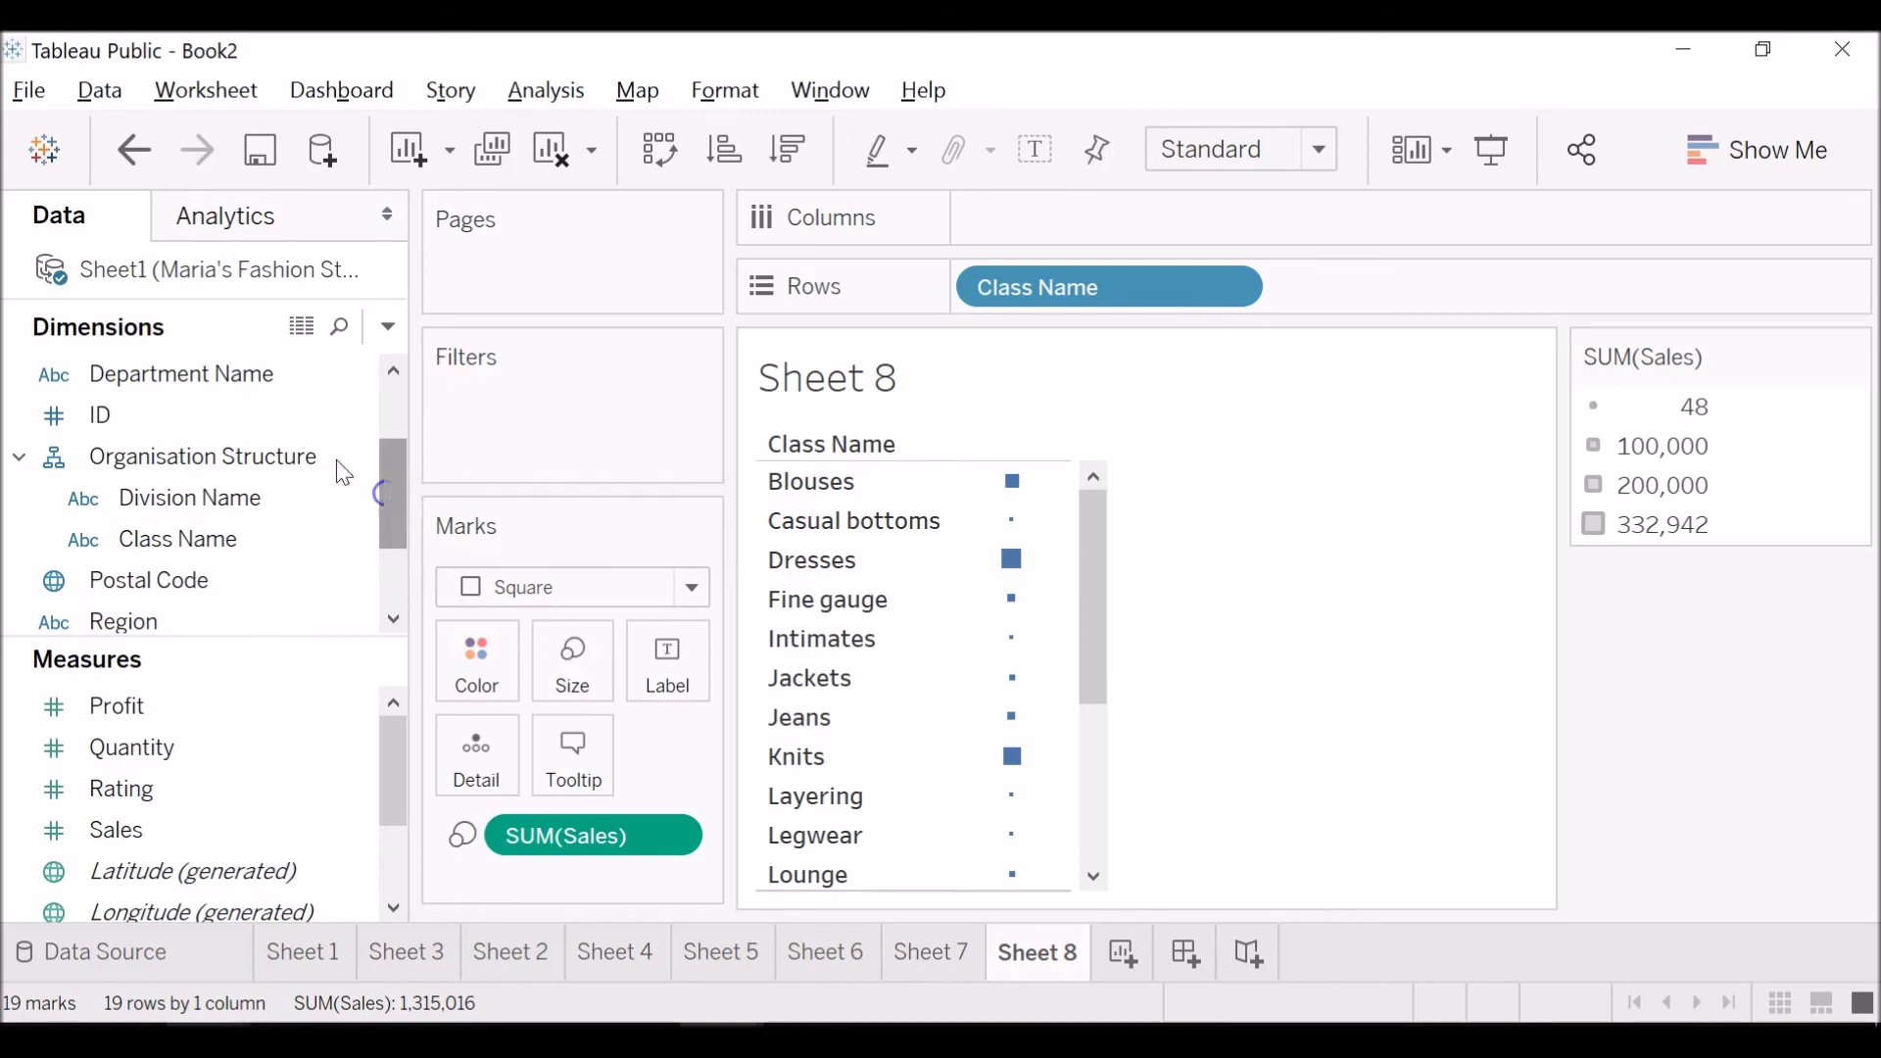
{"action": "left_click_drag", "start_coordinate": [235, 369], "coordinate": [267, 514]}
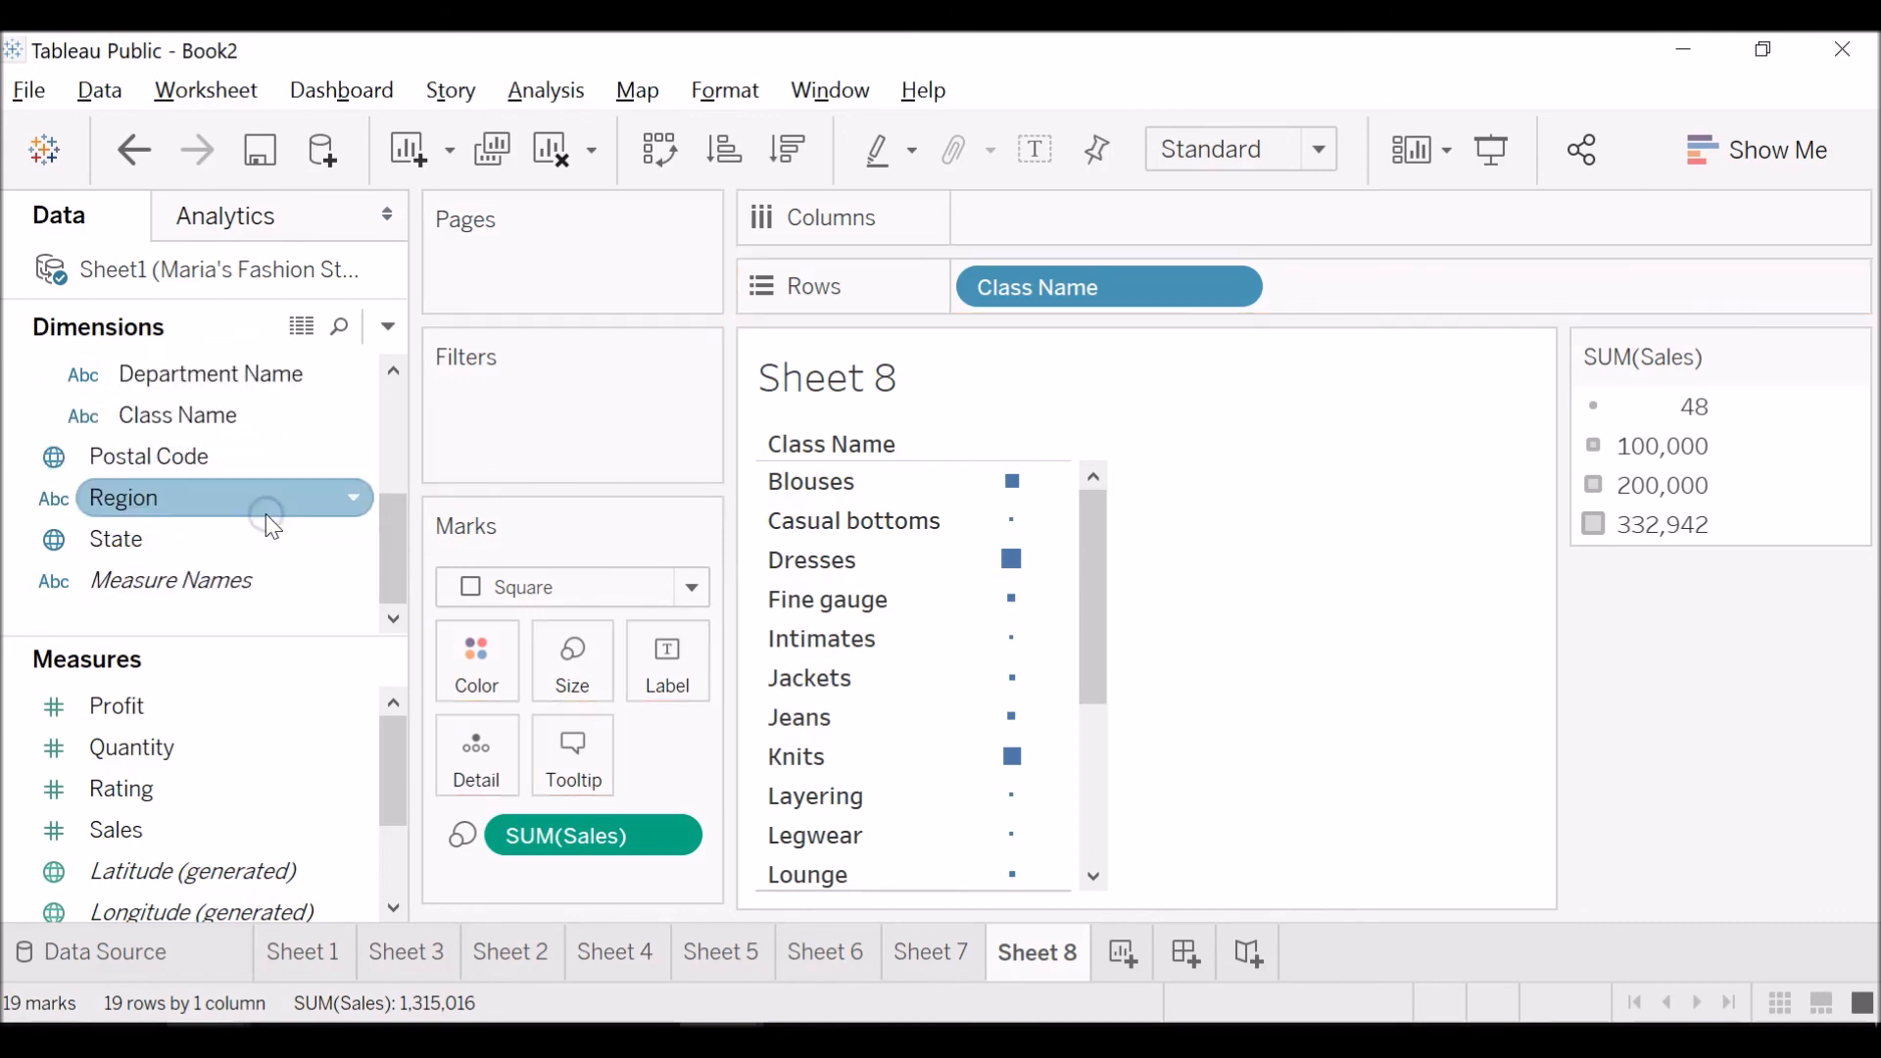
Colour the class sales squares by Department Name and inspect individual classes such as Knits.
{"action": "scroll", "coordinate": [272, 527], "scroll_direction": "up", "scroll_amount": 2}
{"action": "left_click", "coordinate": [265, 619]}
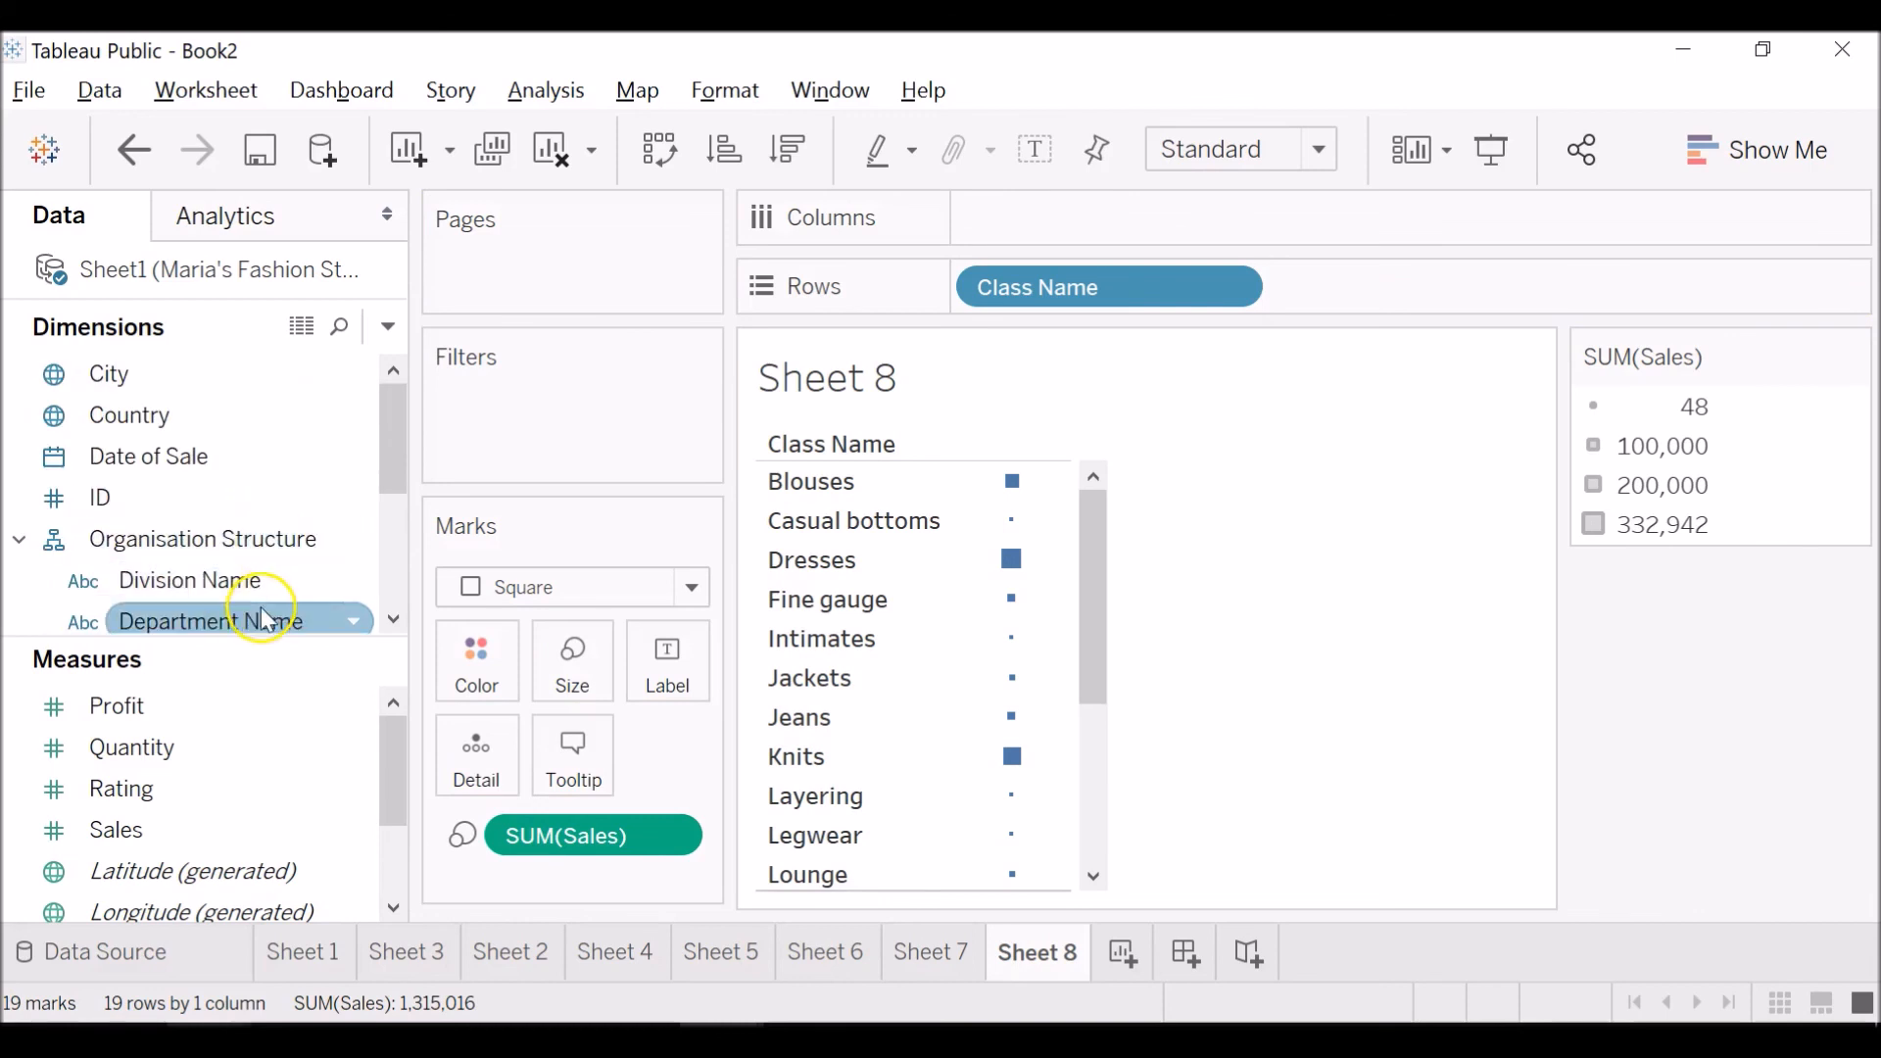
{"action": "left_click_drag", "start_coordinate": [264, 620], "coordinate": [485, 664]}
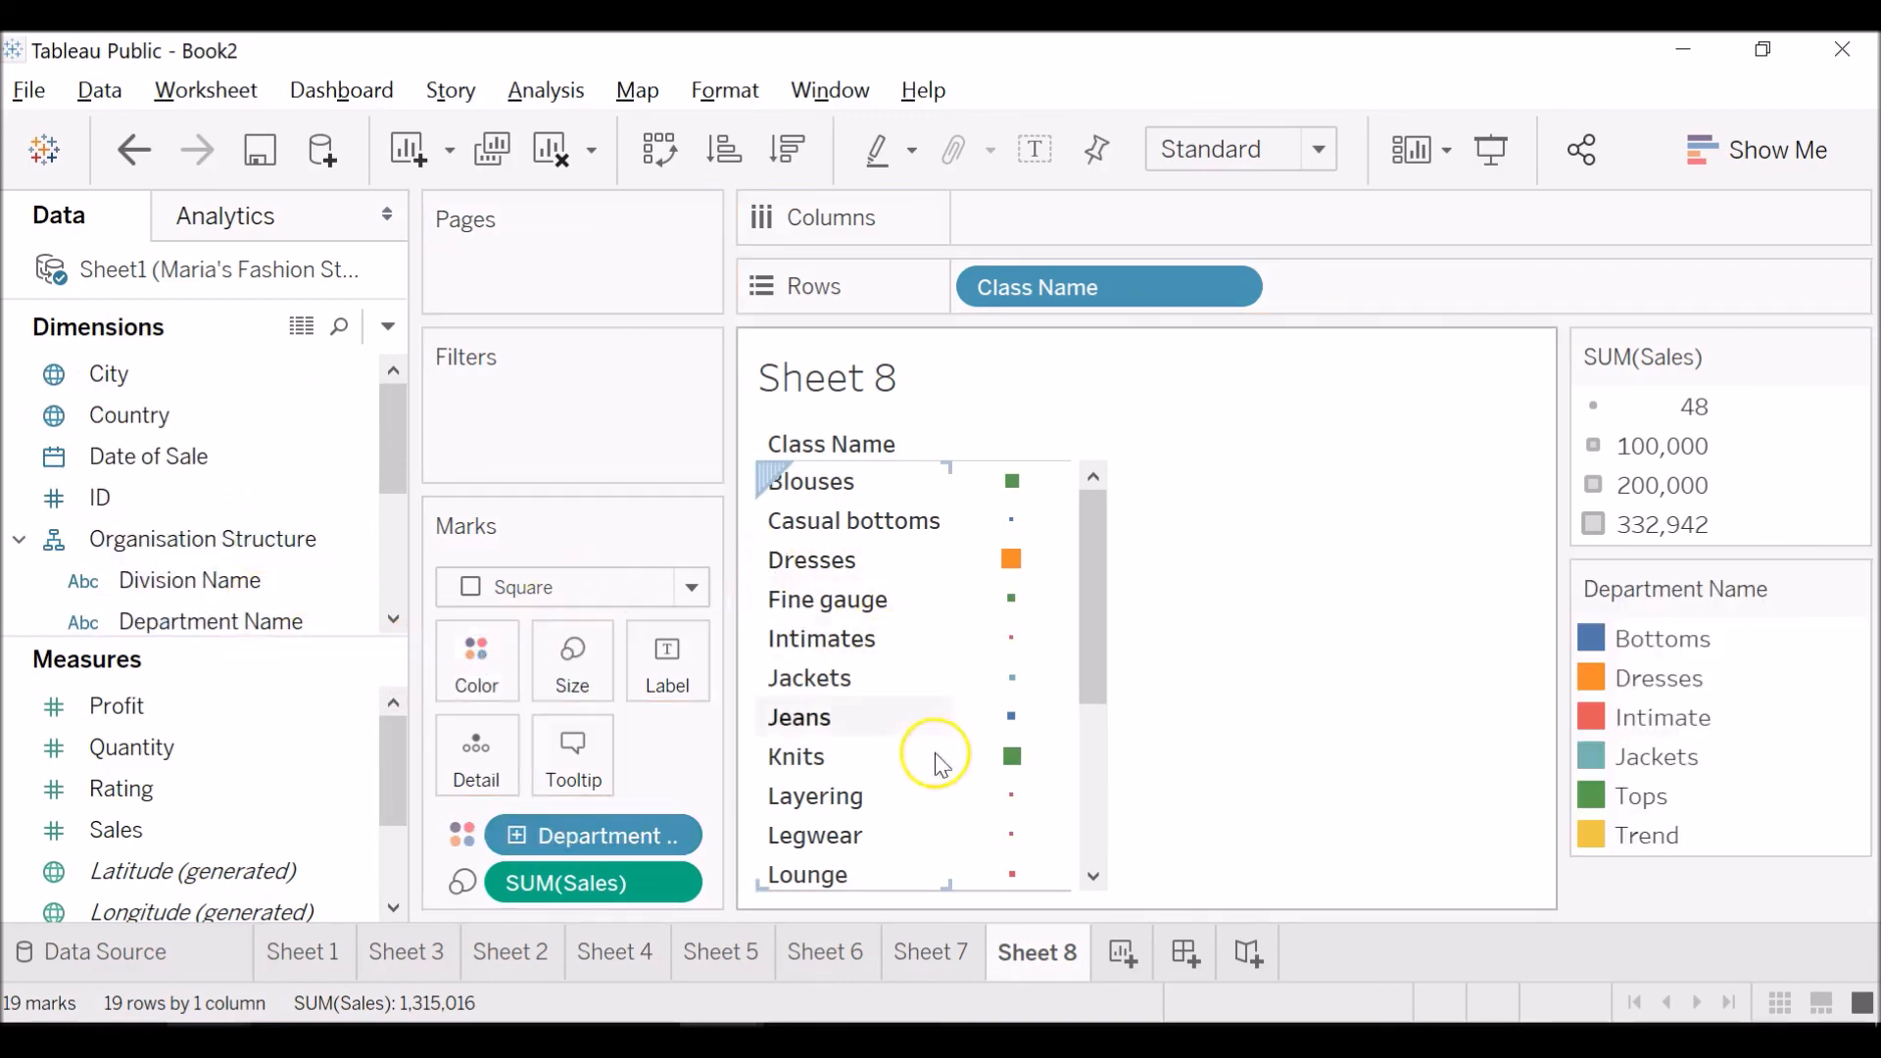
{"action": "left_click", "coordinate": [1009, 522]}
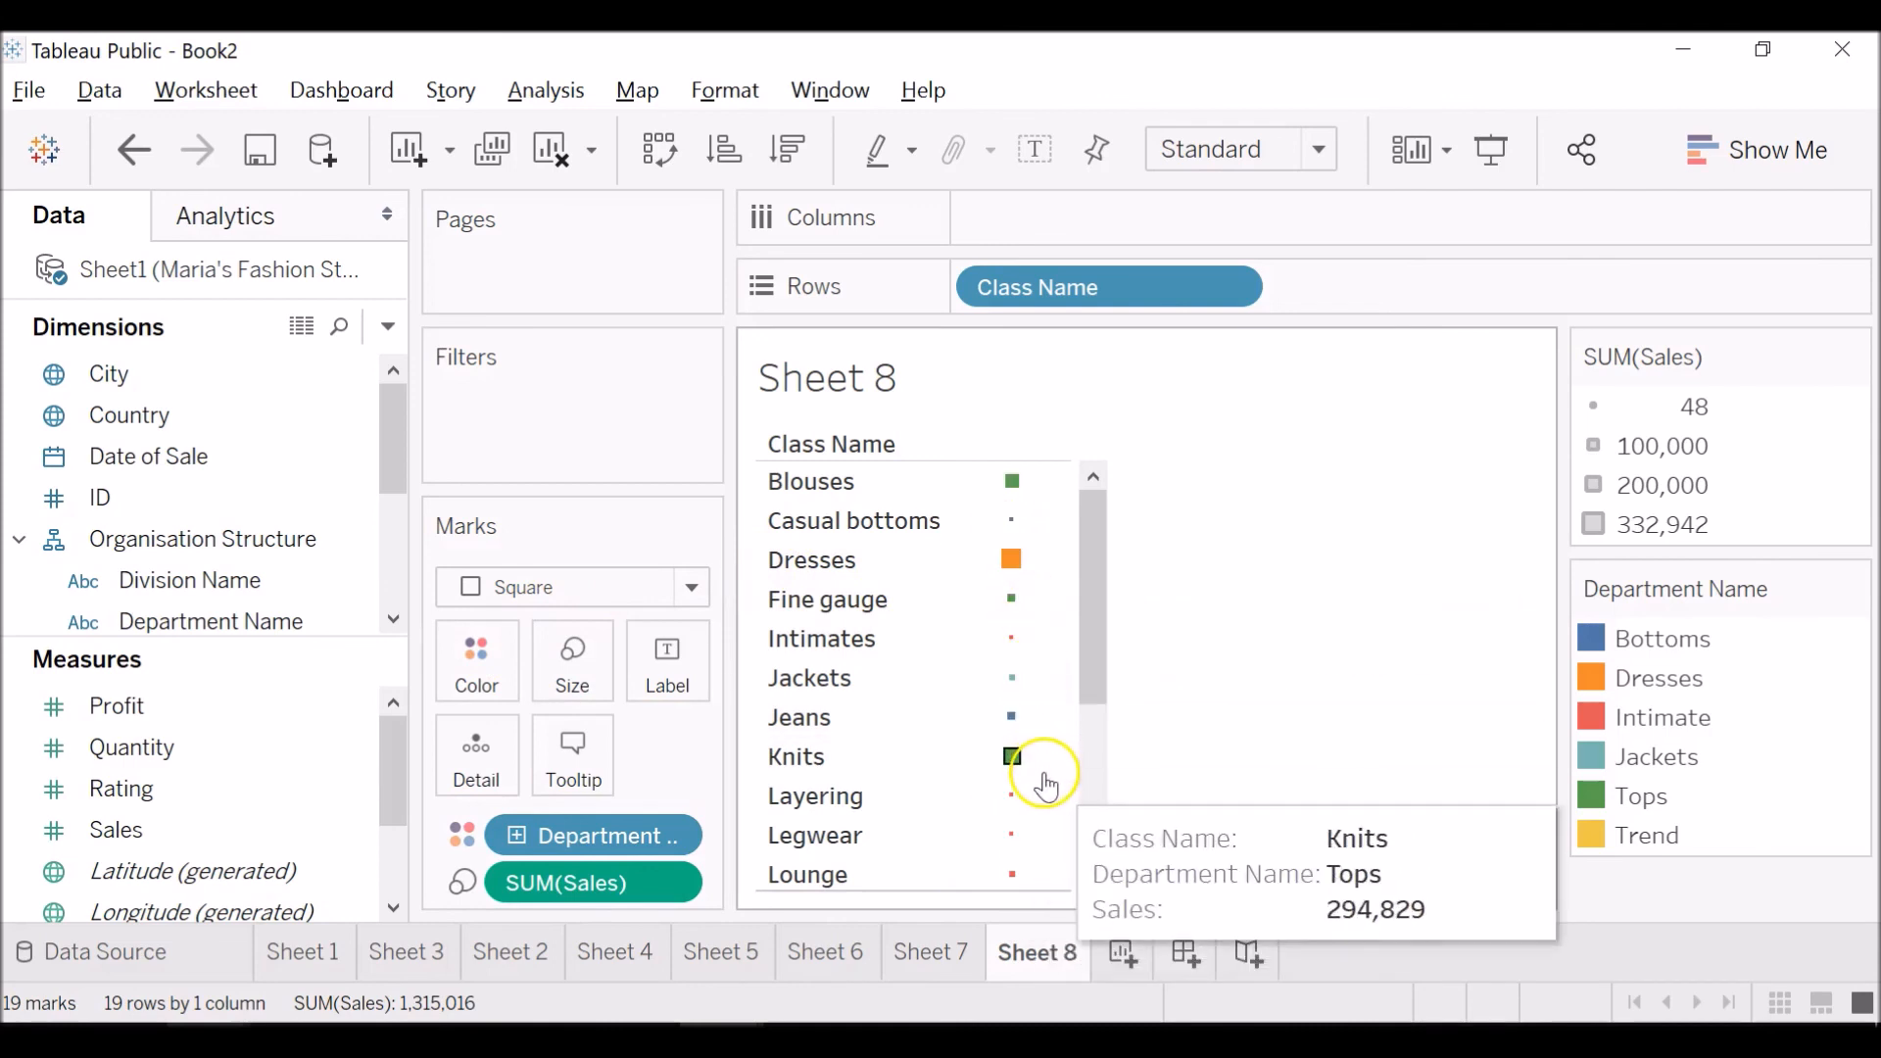
{"action": "left_click", "coordinate": [1083, 778]}
{"action": "left_click_drag", "start_coordinate": [1084, 778], "coordinate": [1098, 591]}
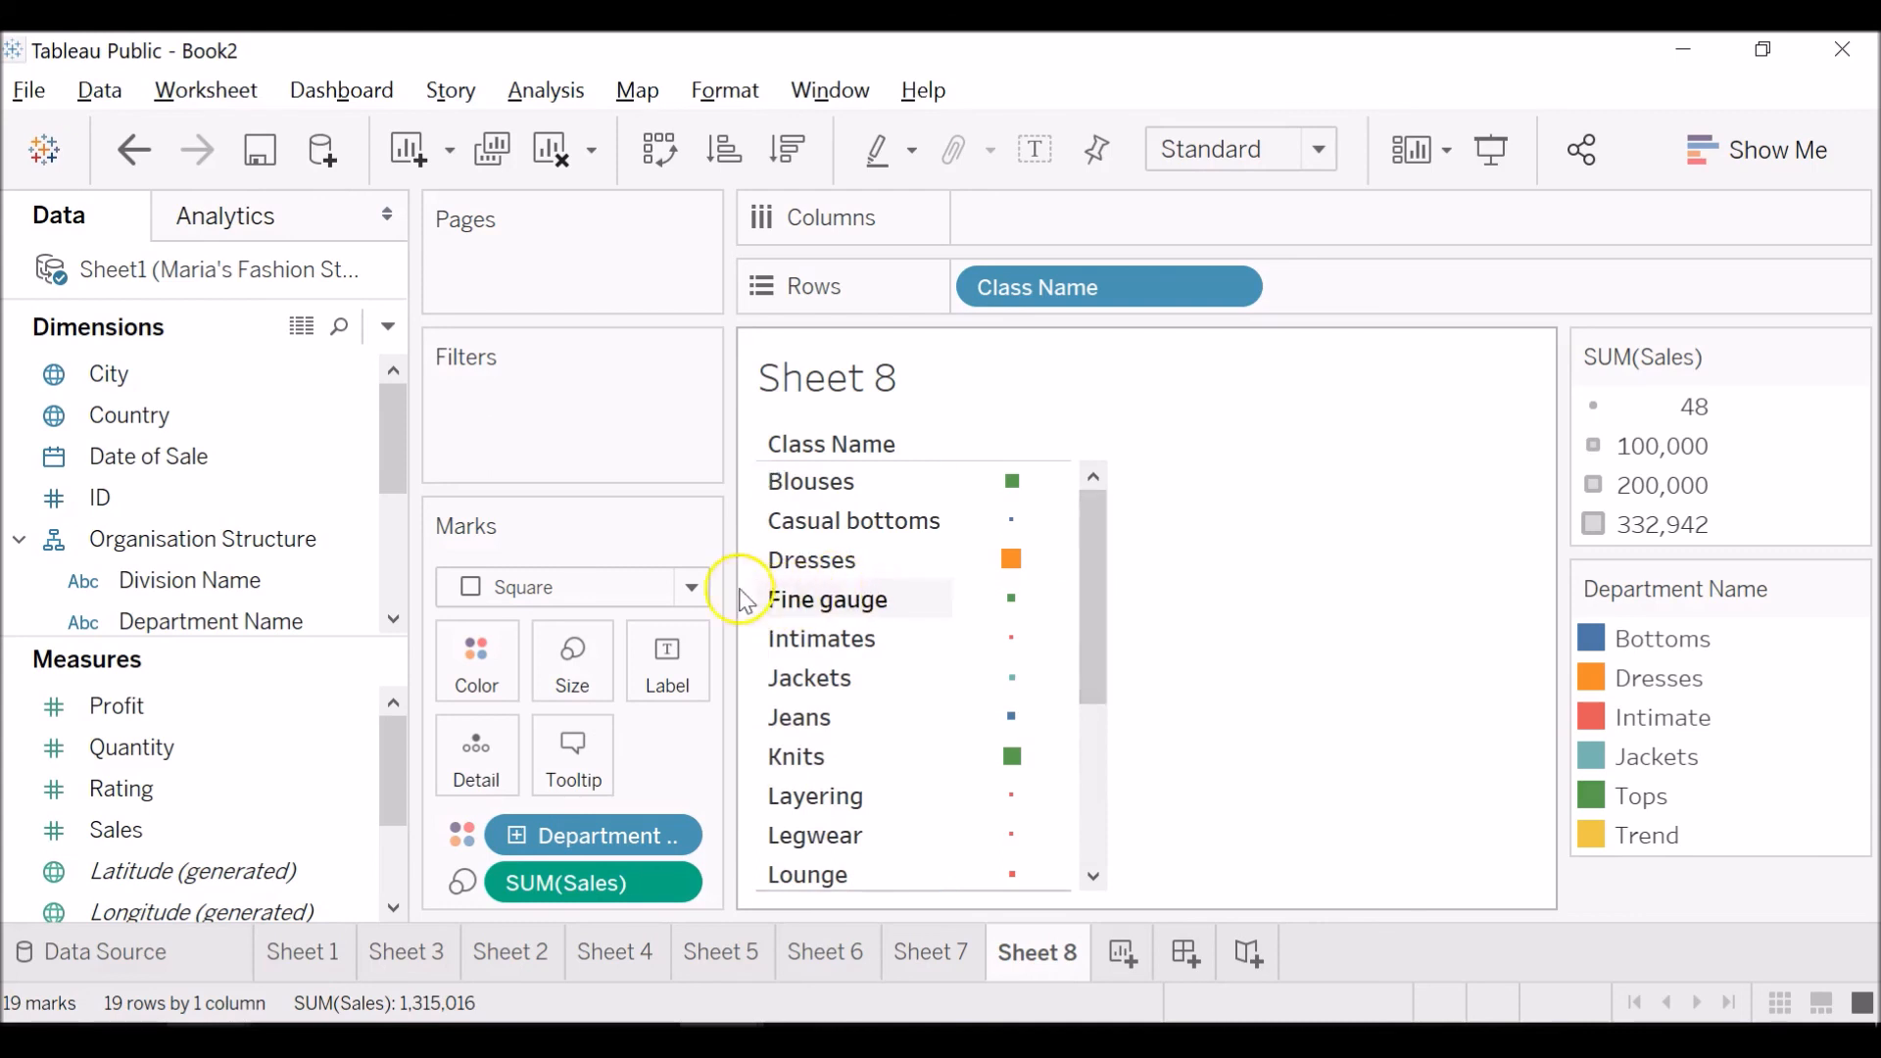
Change the marks to Gantt Bar and widen the chart column so the bars are longer.
{"action": "left_click", "coordinate": [691, 587]}
{"action": "left_click", "coordinate": [657, 504]}
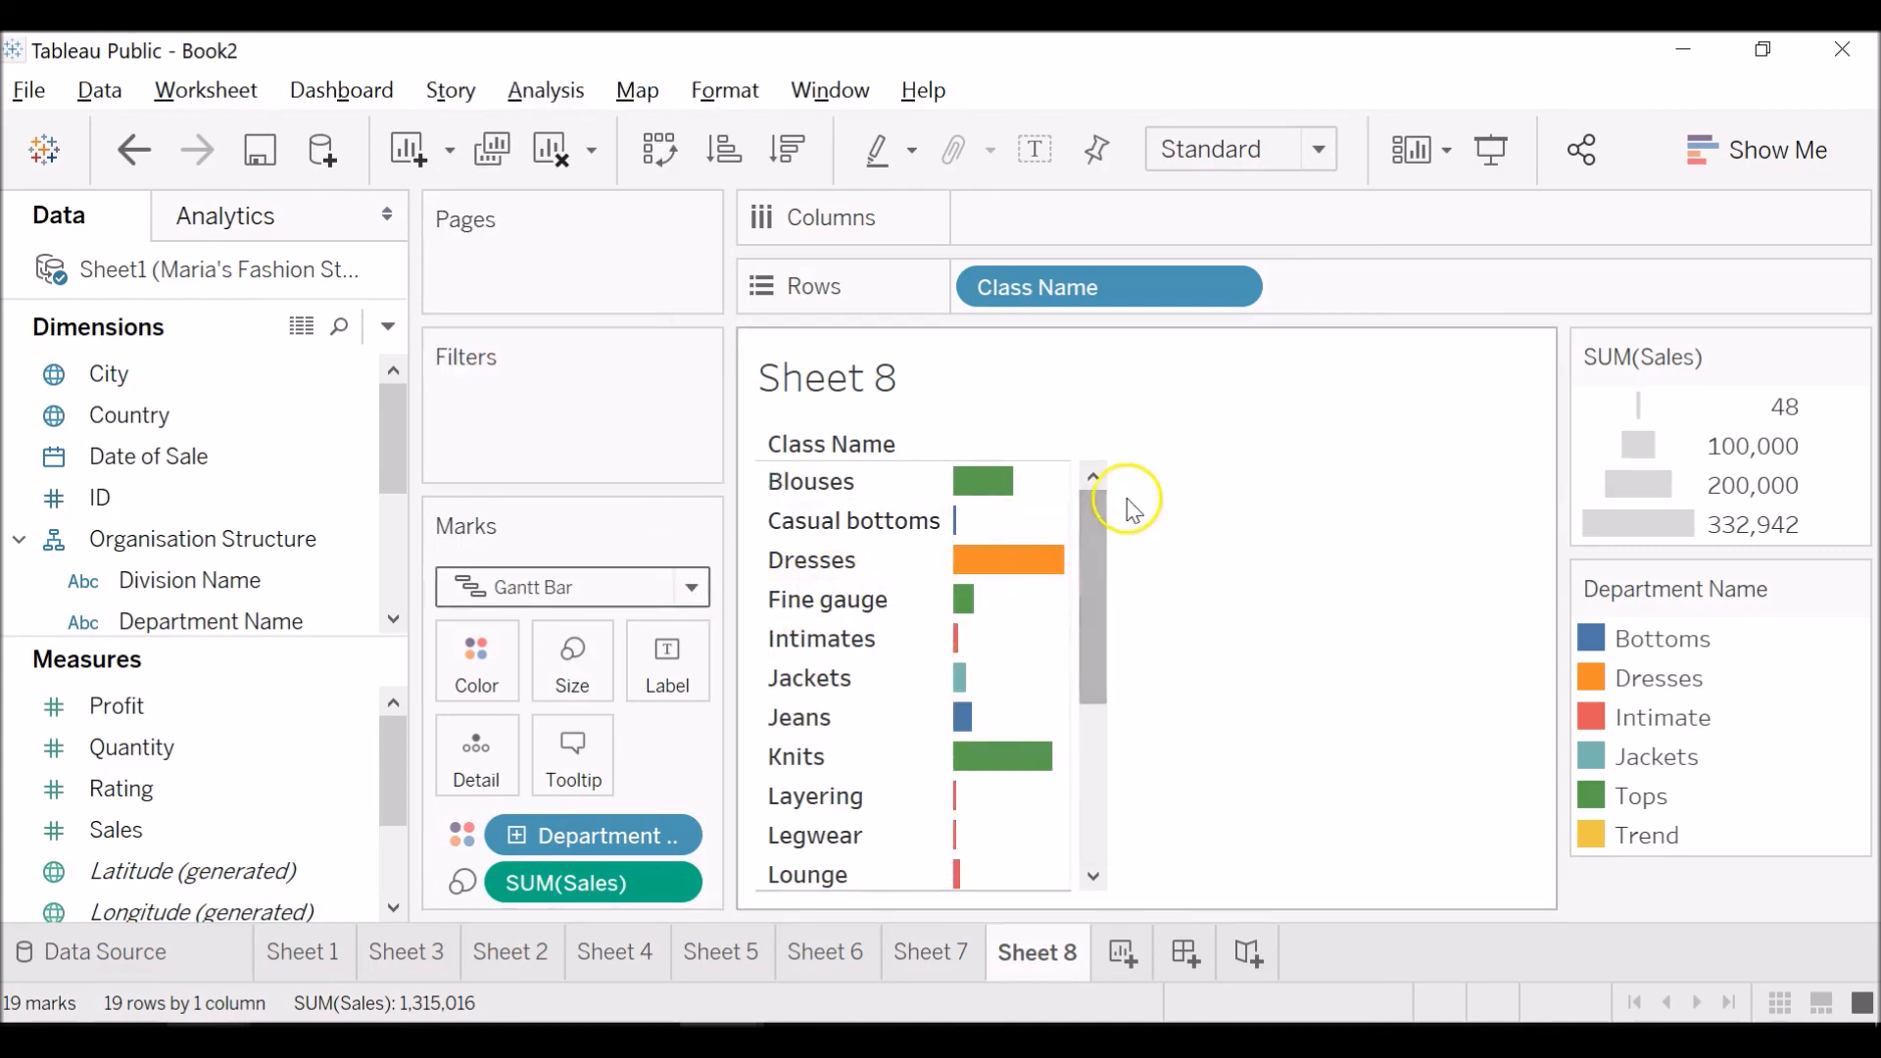
{"action": "left_click_drag", "start_coordinate": [1066, 483], "coordinate": [1338, 495]}
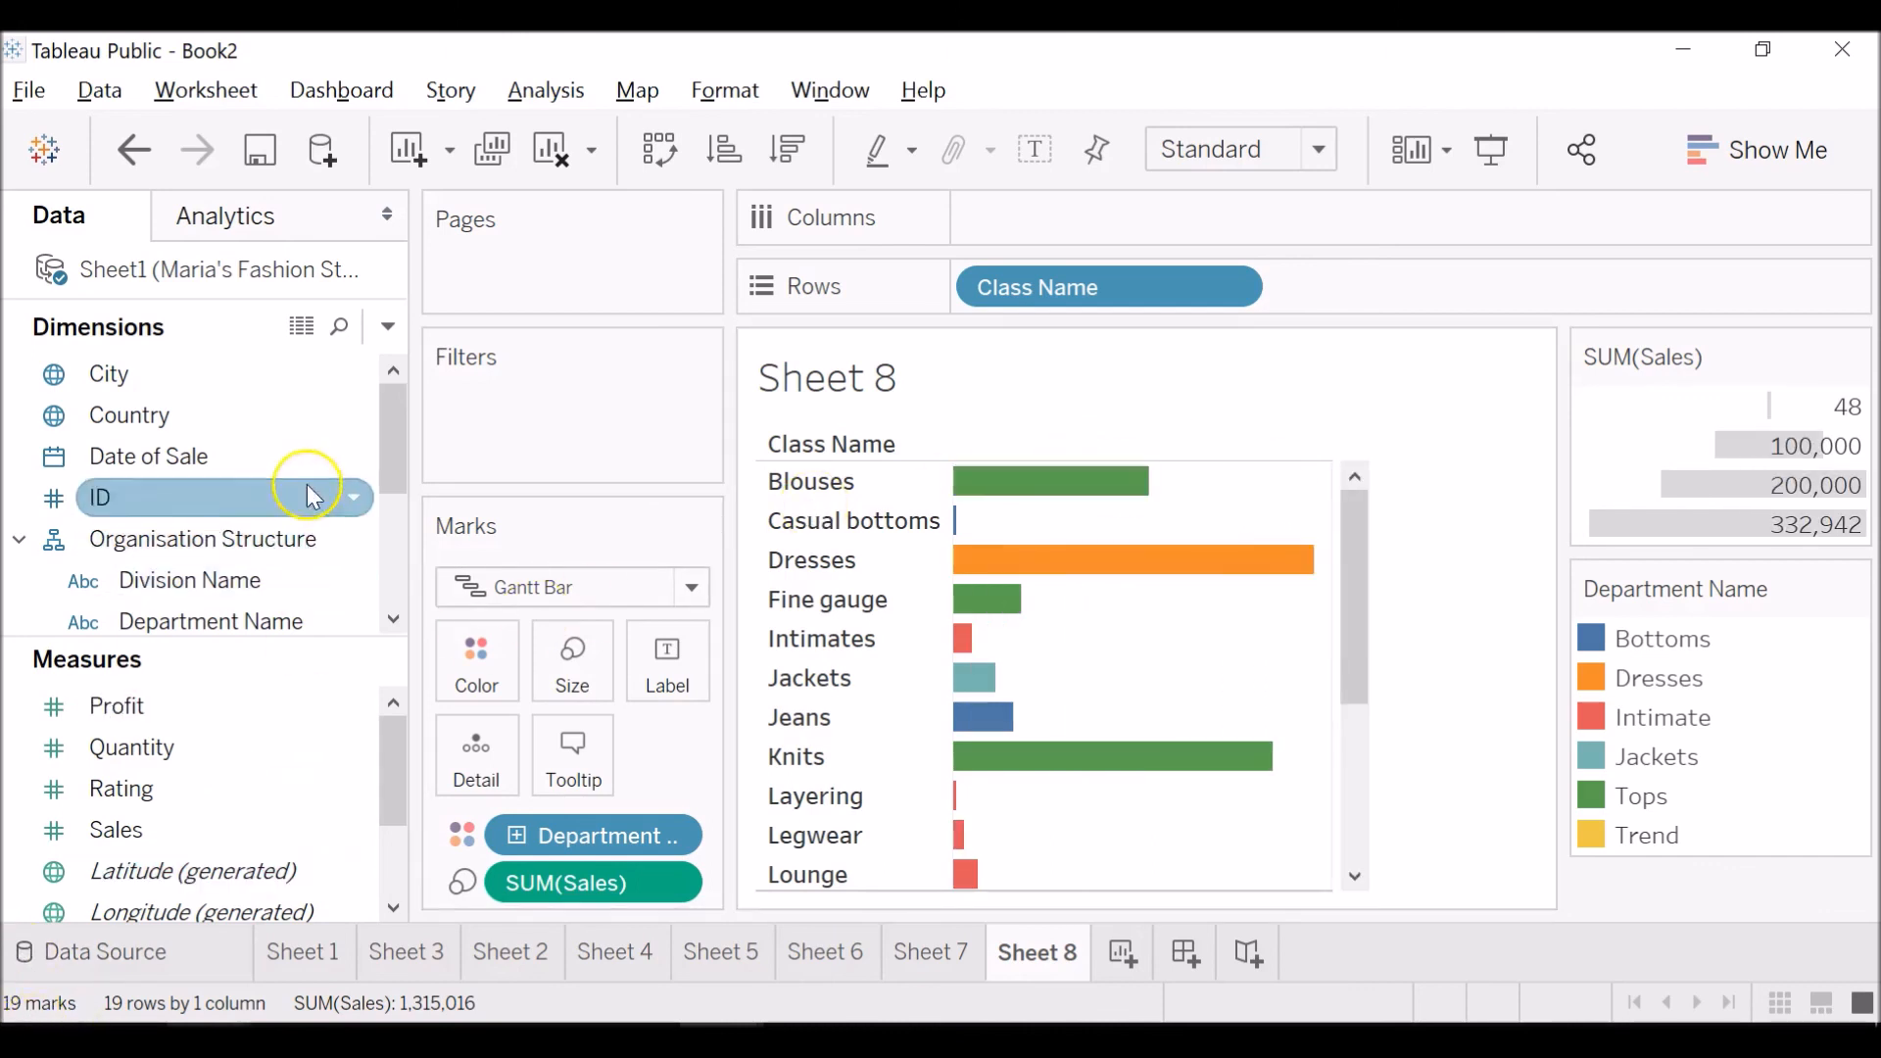
Split the class bars into columns by year of Date of Sale and compare the Blouses sales for 2014 and 2015.
{"action": "left_click_drag", "start_coordinate": [393, 466], "coordinate": [1113, 210]}
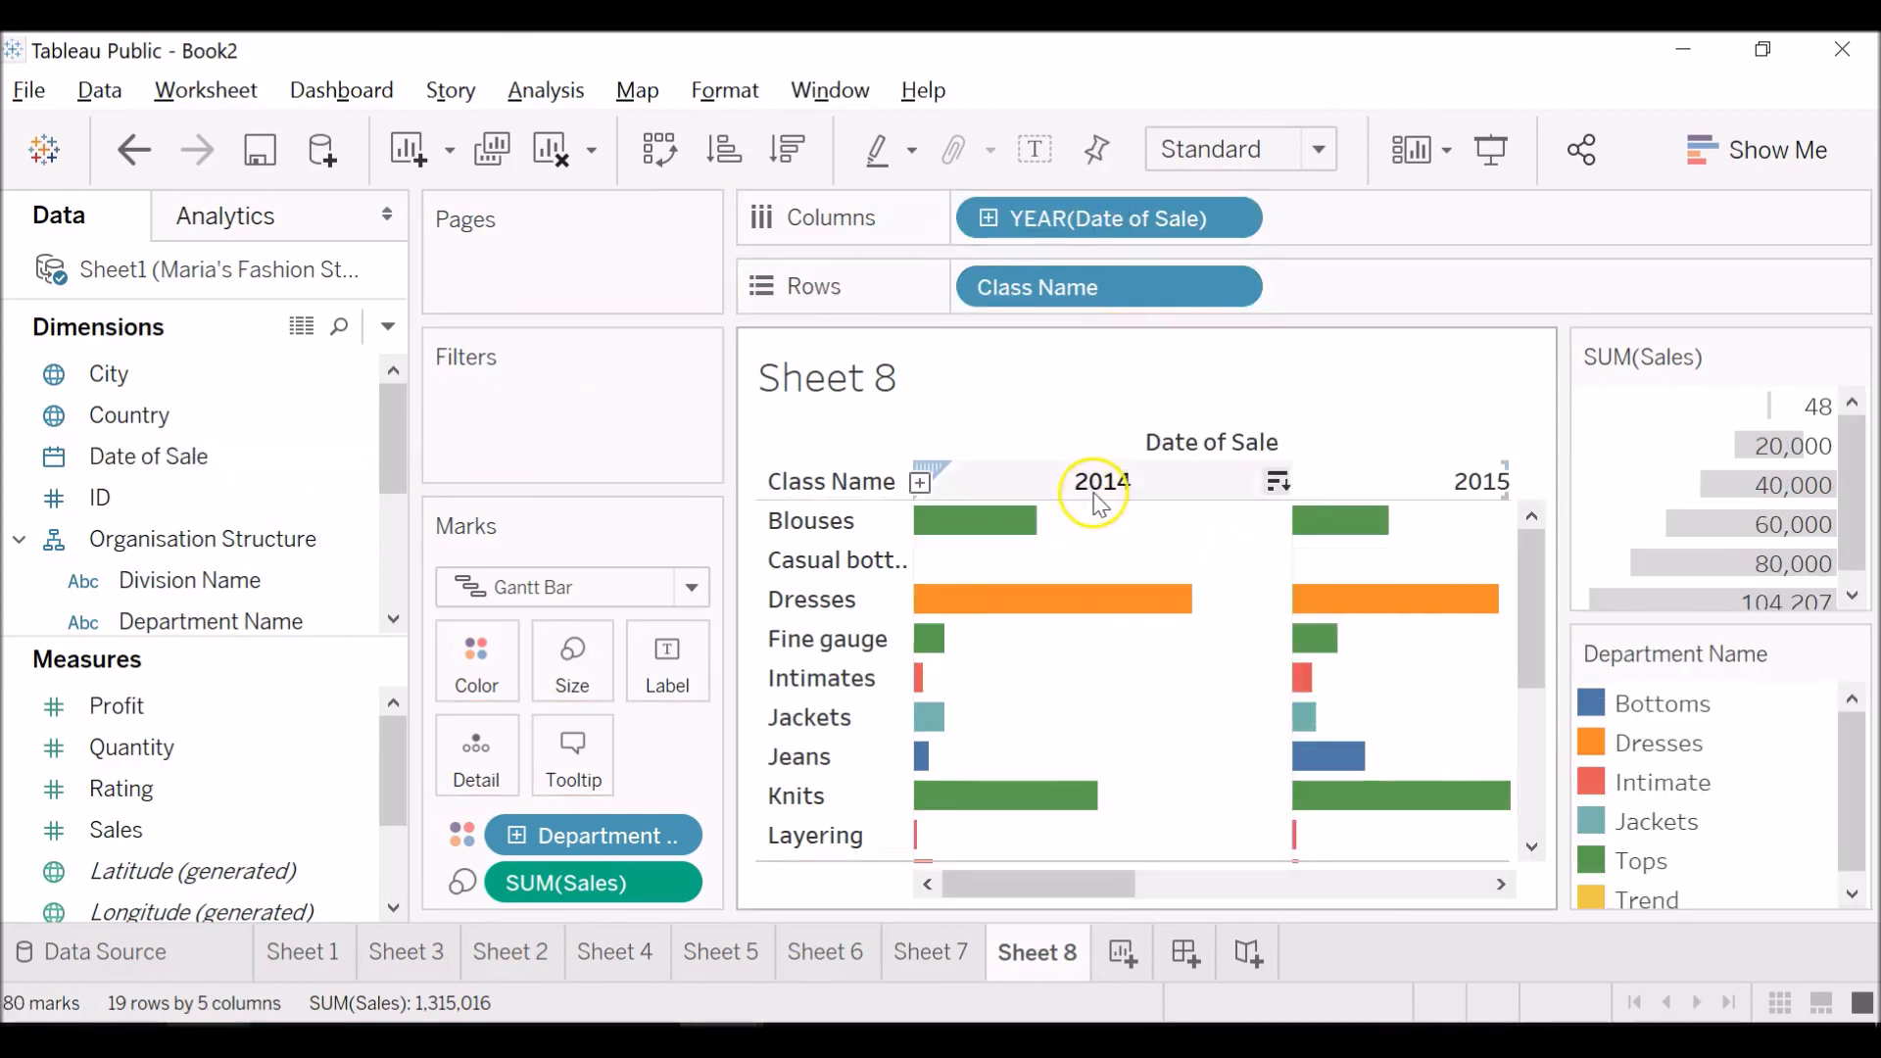
{"action": "mouse_move", "coordinate": [966, 527]}
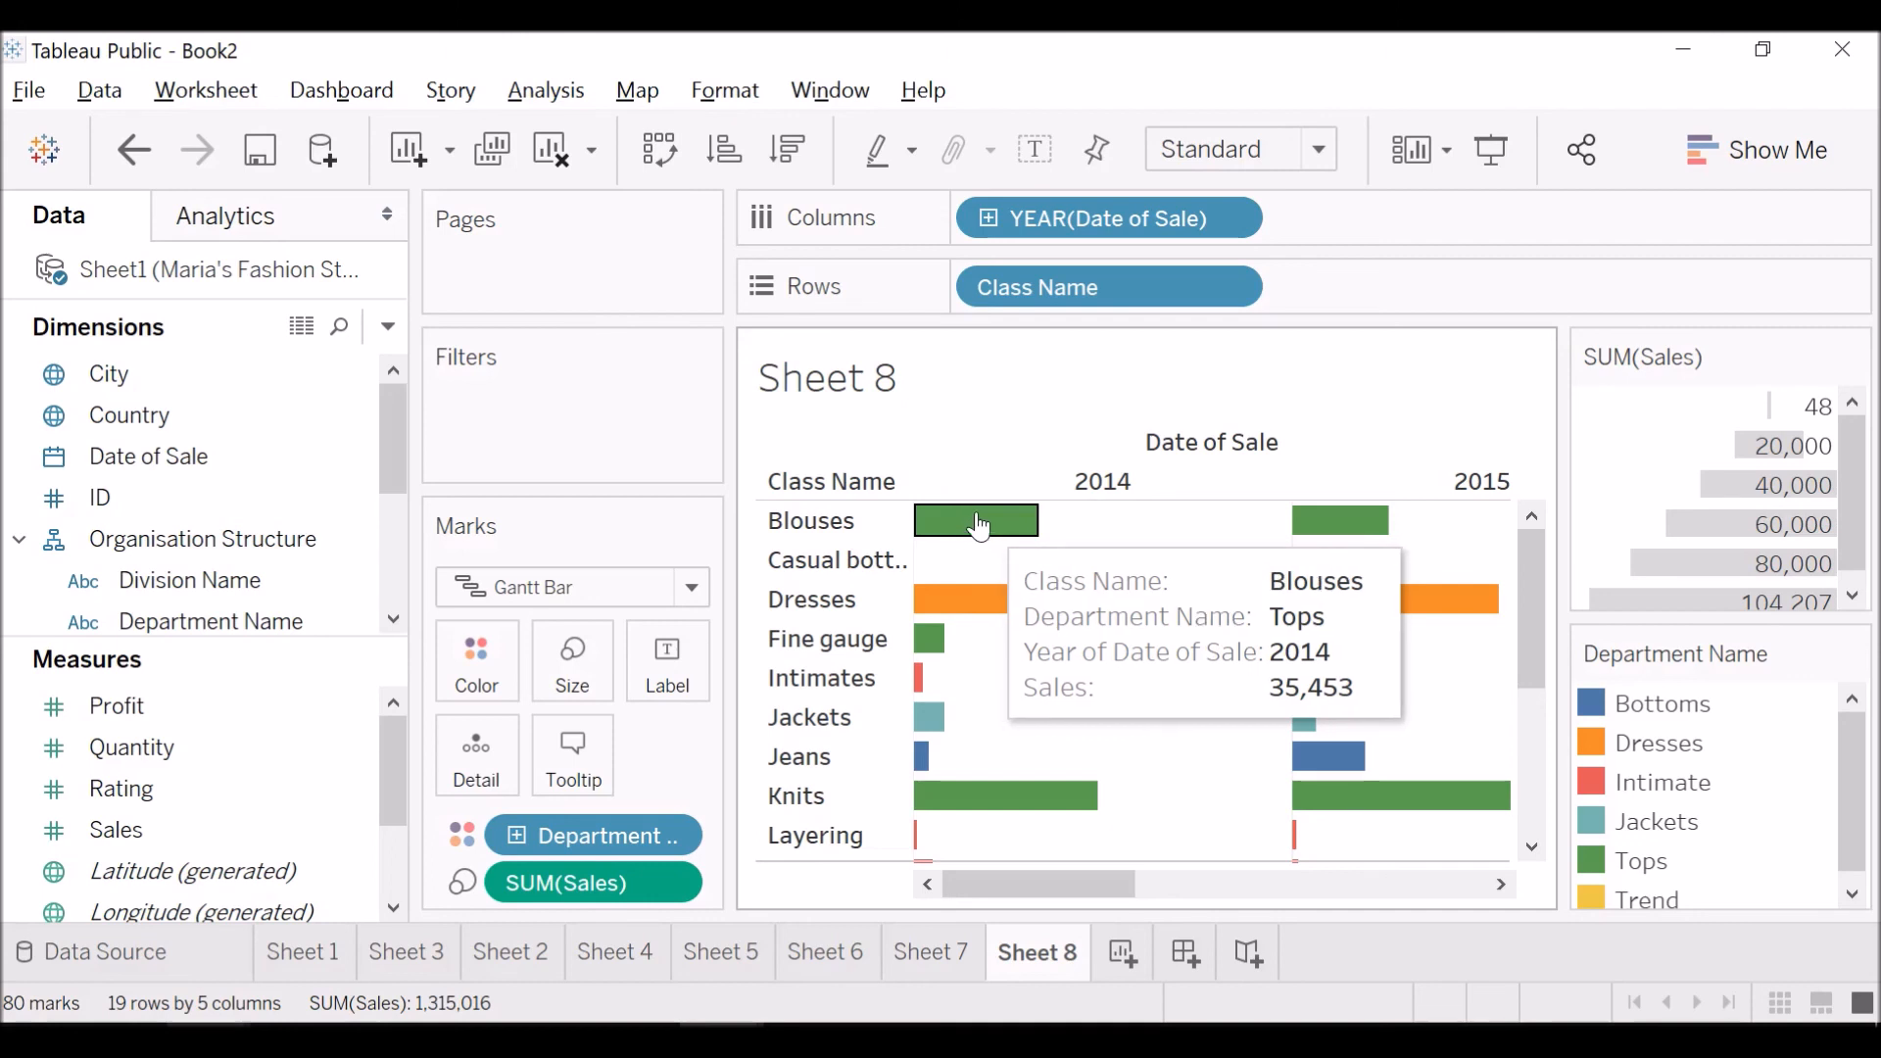
{"action": "mouse_move", "coordinate": [1309, 537]}
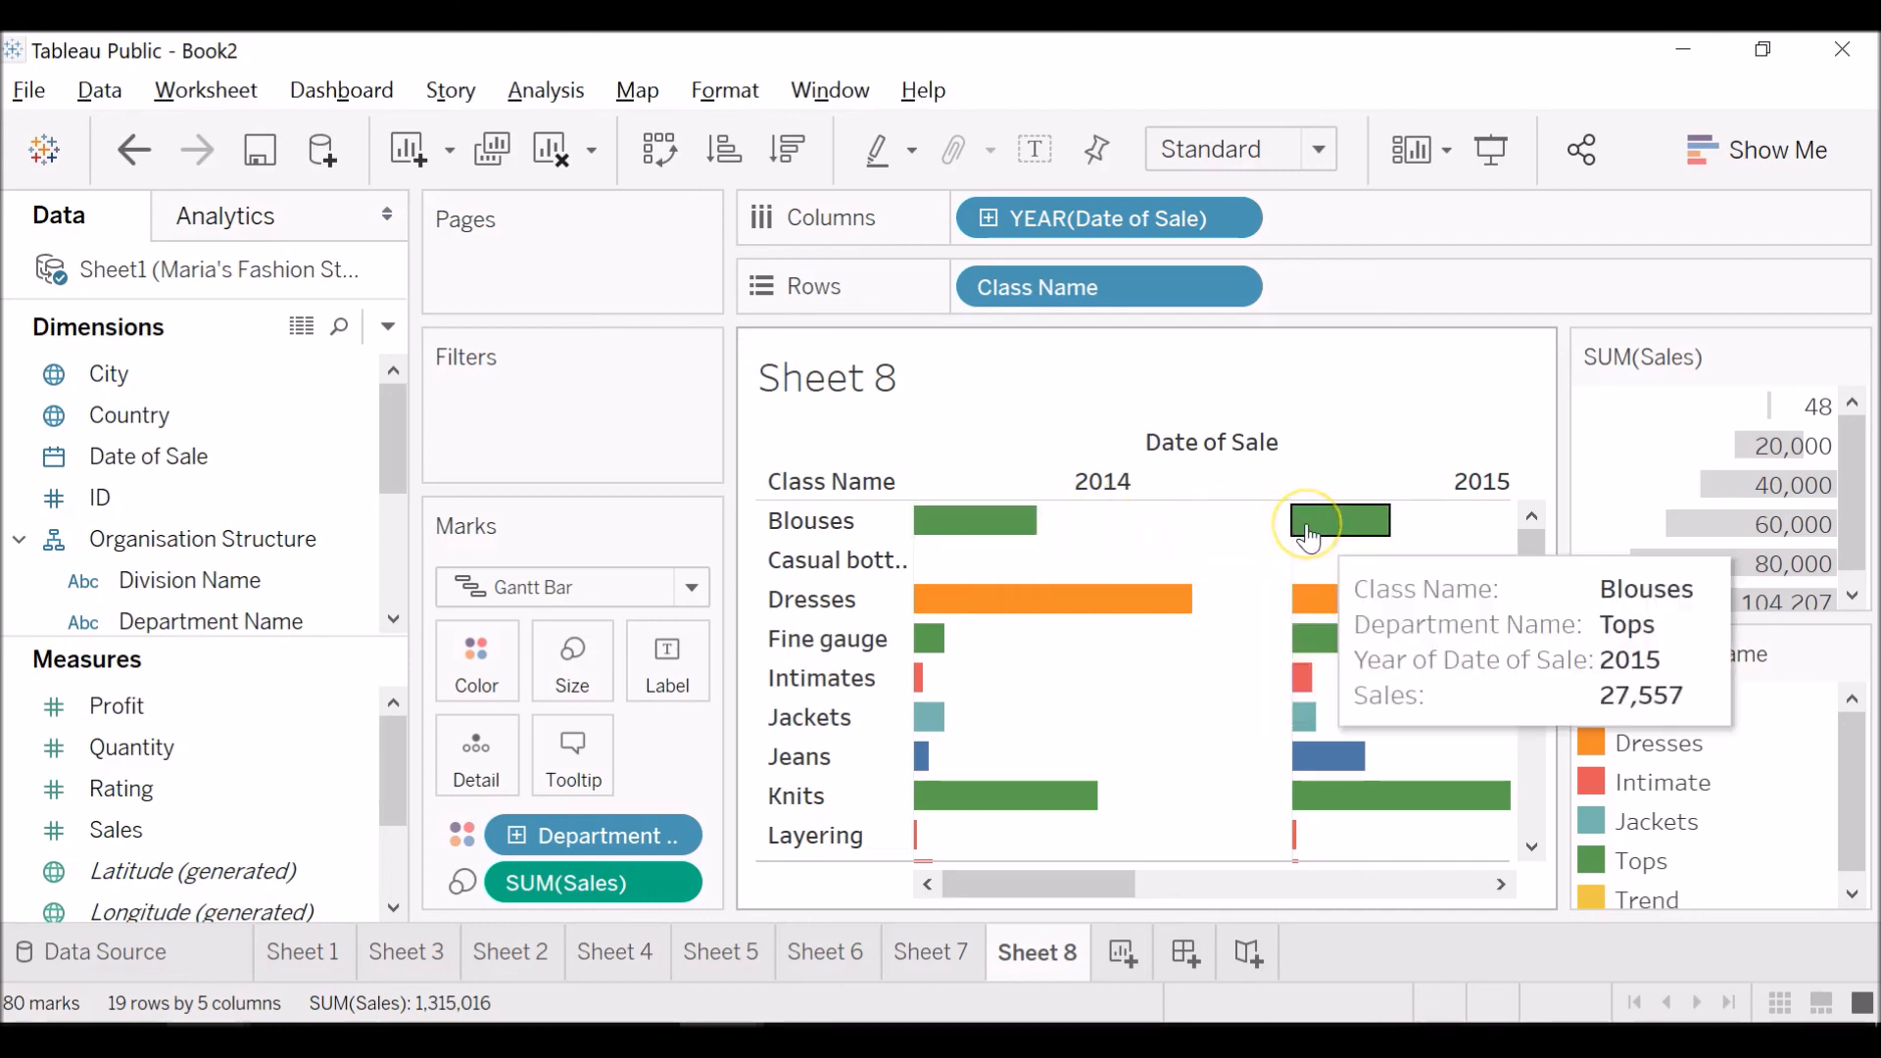
{"action": "key", "text": "Down"}
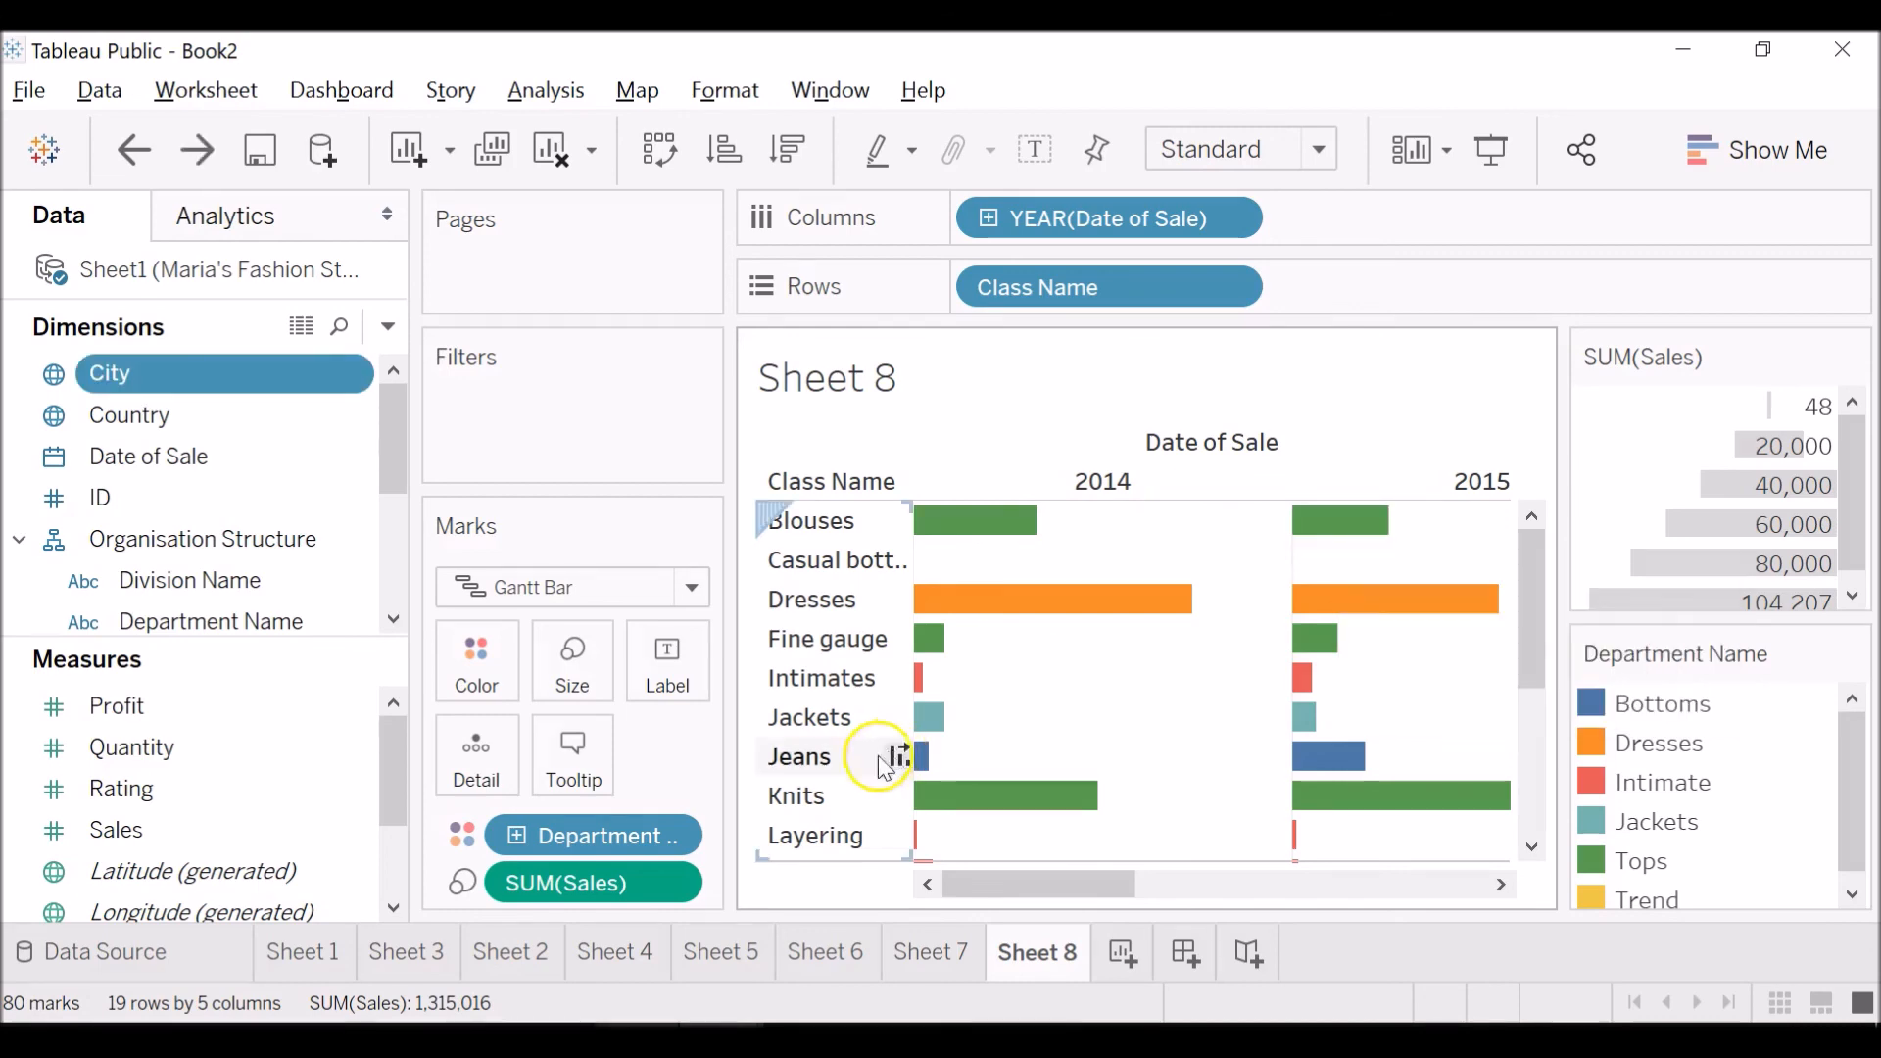
Apply the Percent of Total quick table calculation to Sales and examine the Blouses bars across the years.
{"action": "left_click", "coordinate": [676, 883]}
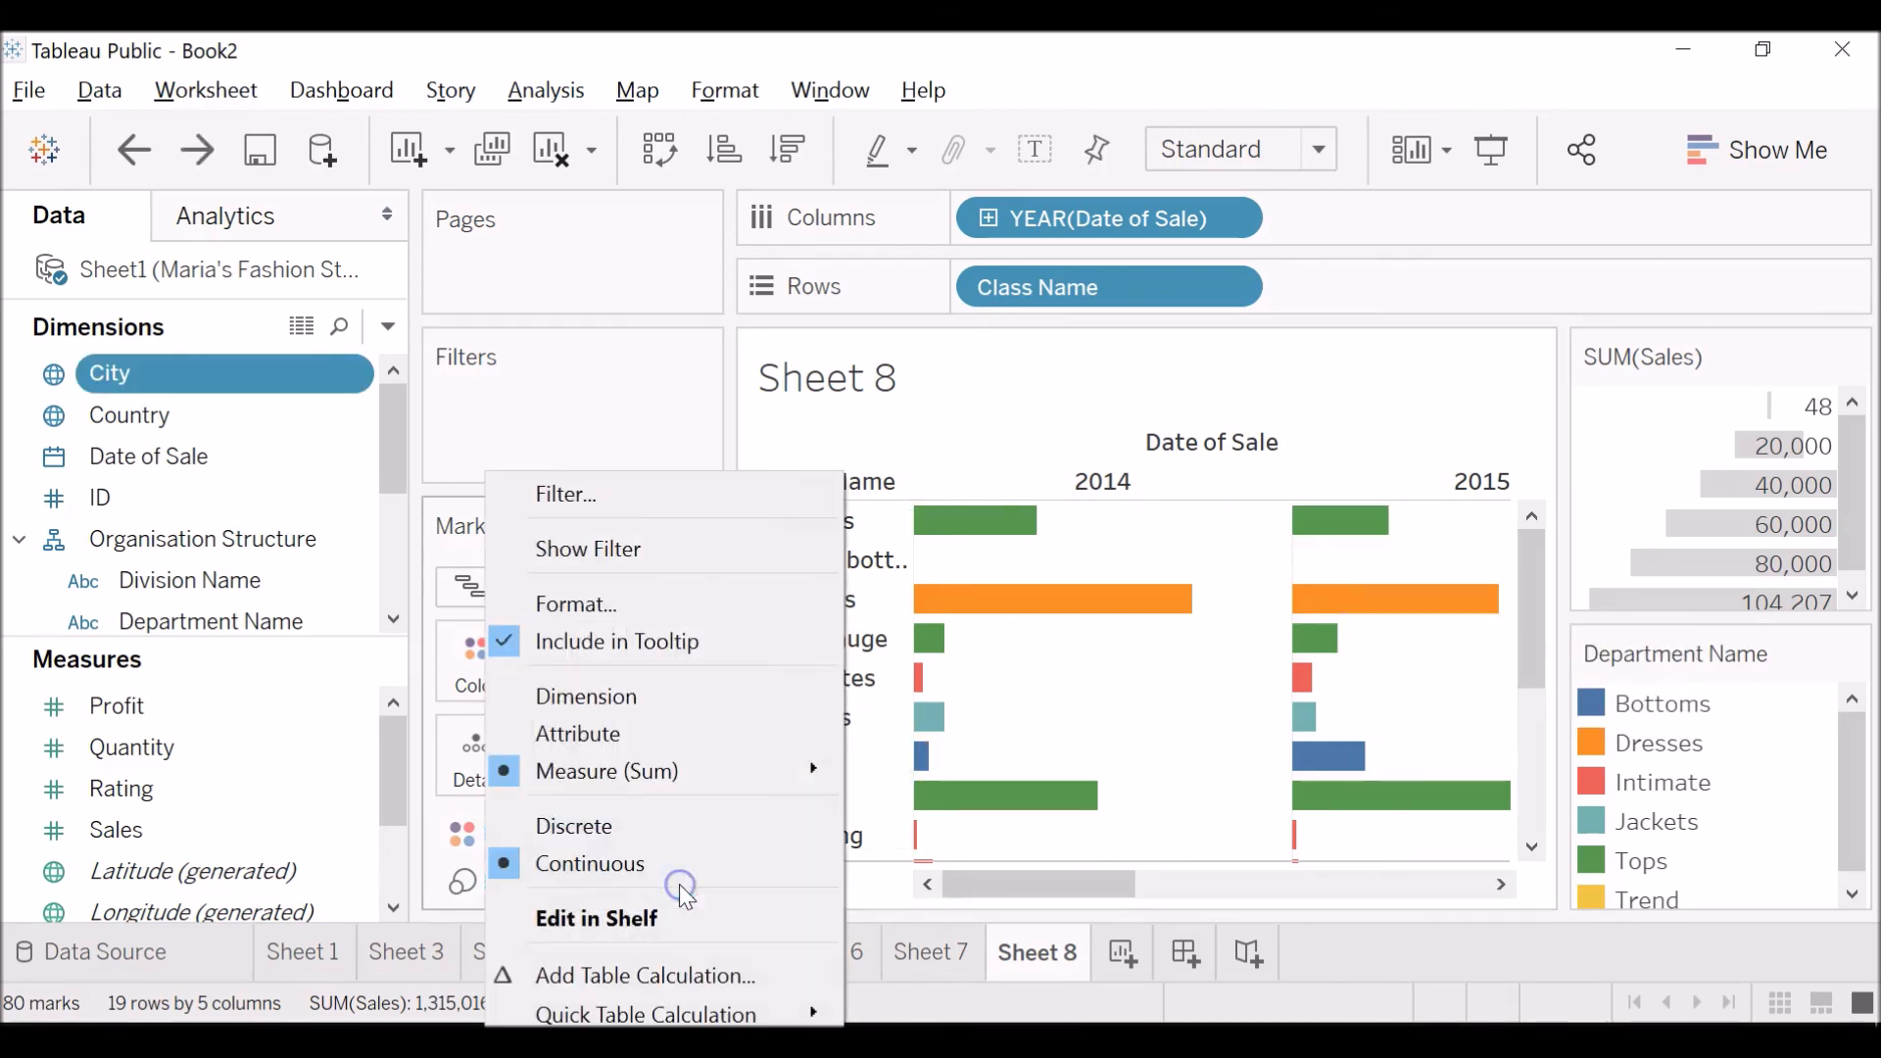
{"action": "mouse_move", "coordinate": [692, 1014]}
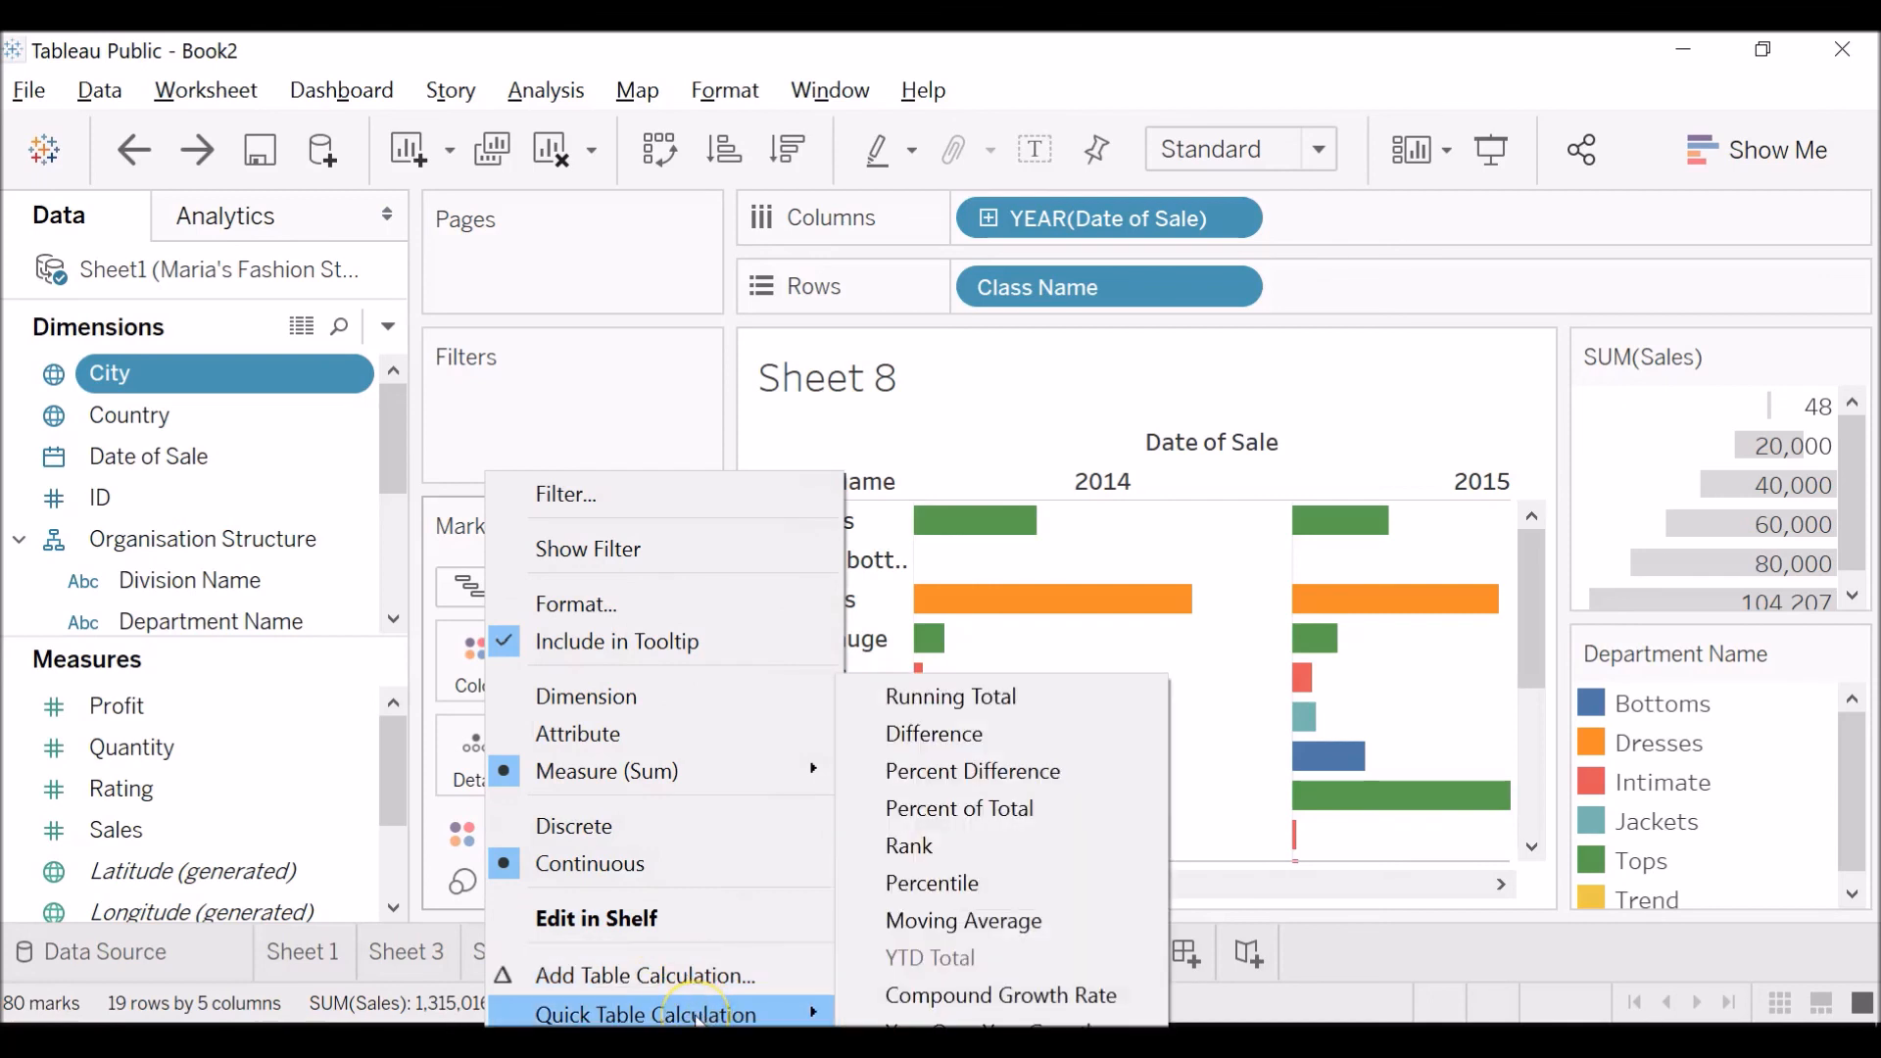
{"action": "left_click", "coordinate": [1070, 819]}
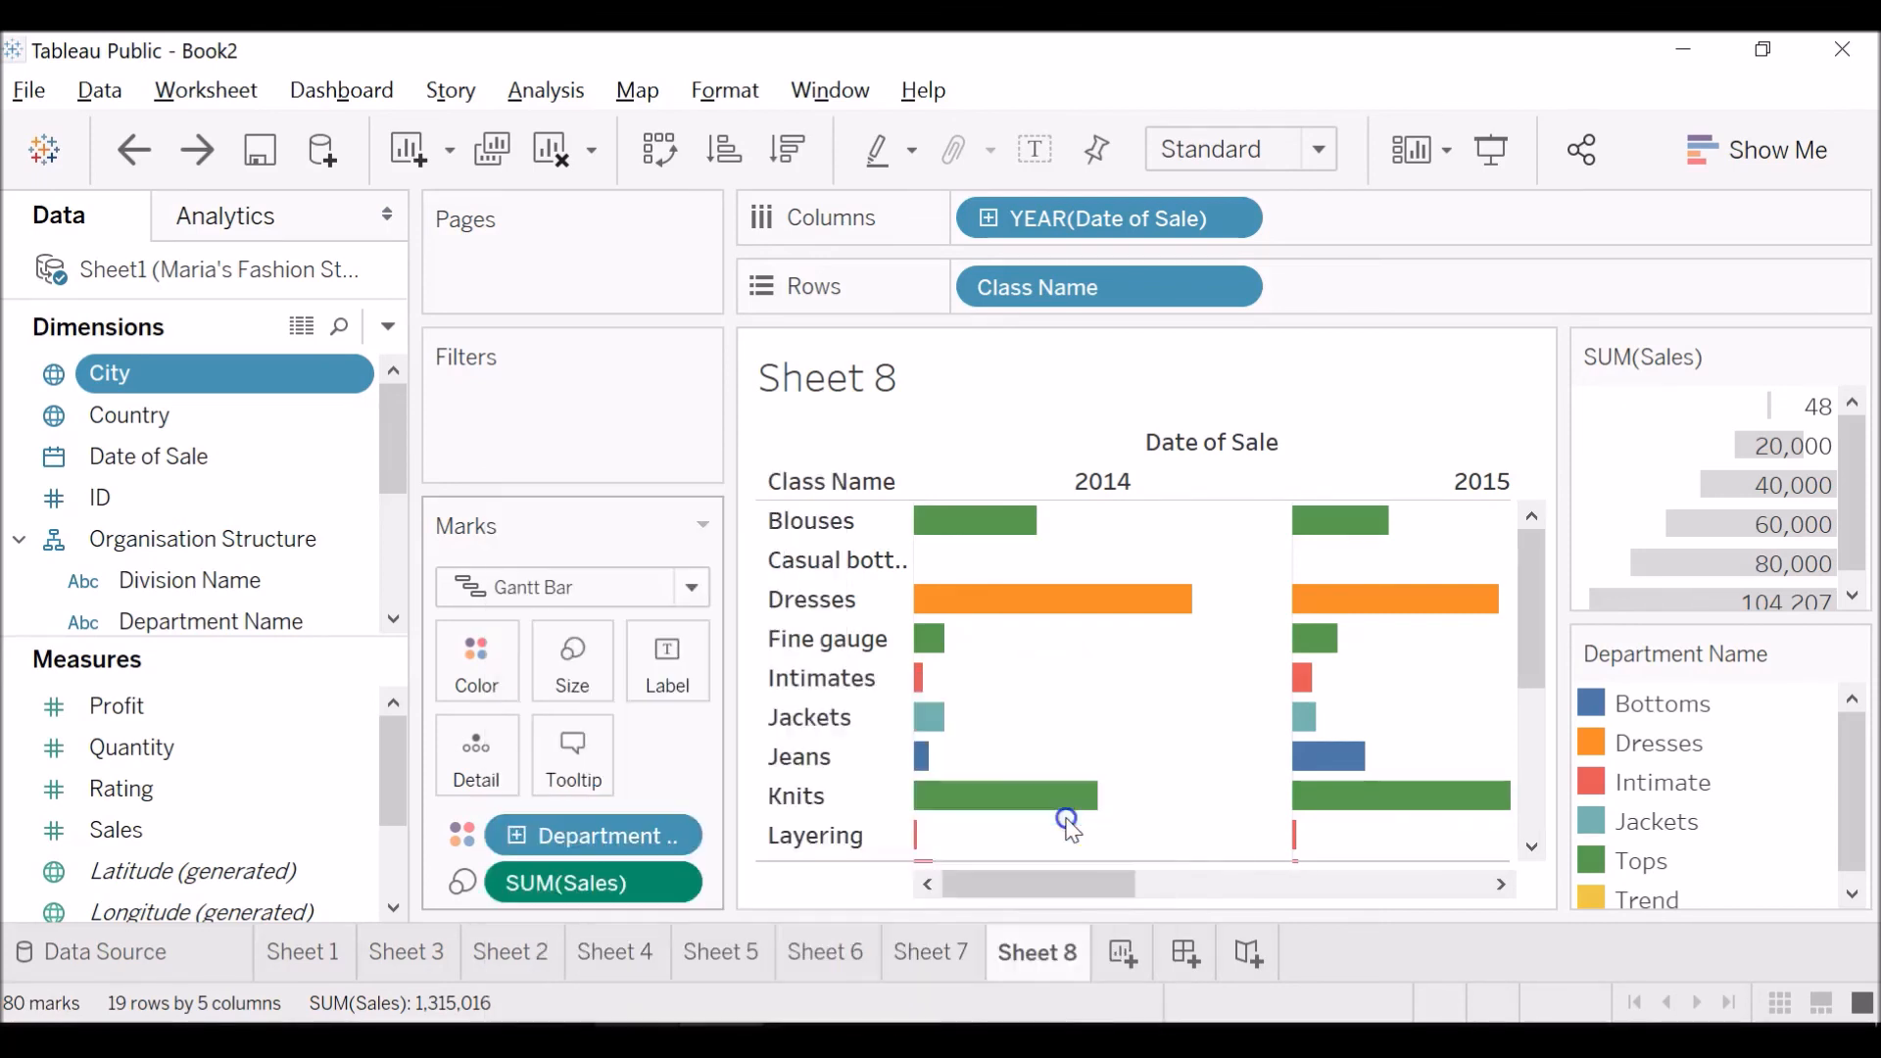
{"action": "mouse_move", "coordinate": [958, 540]}
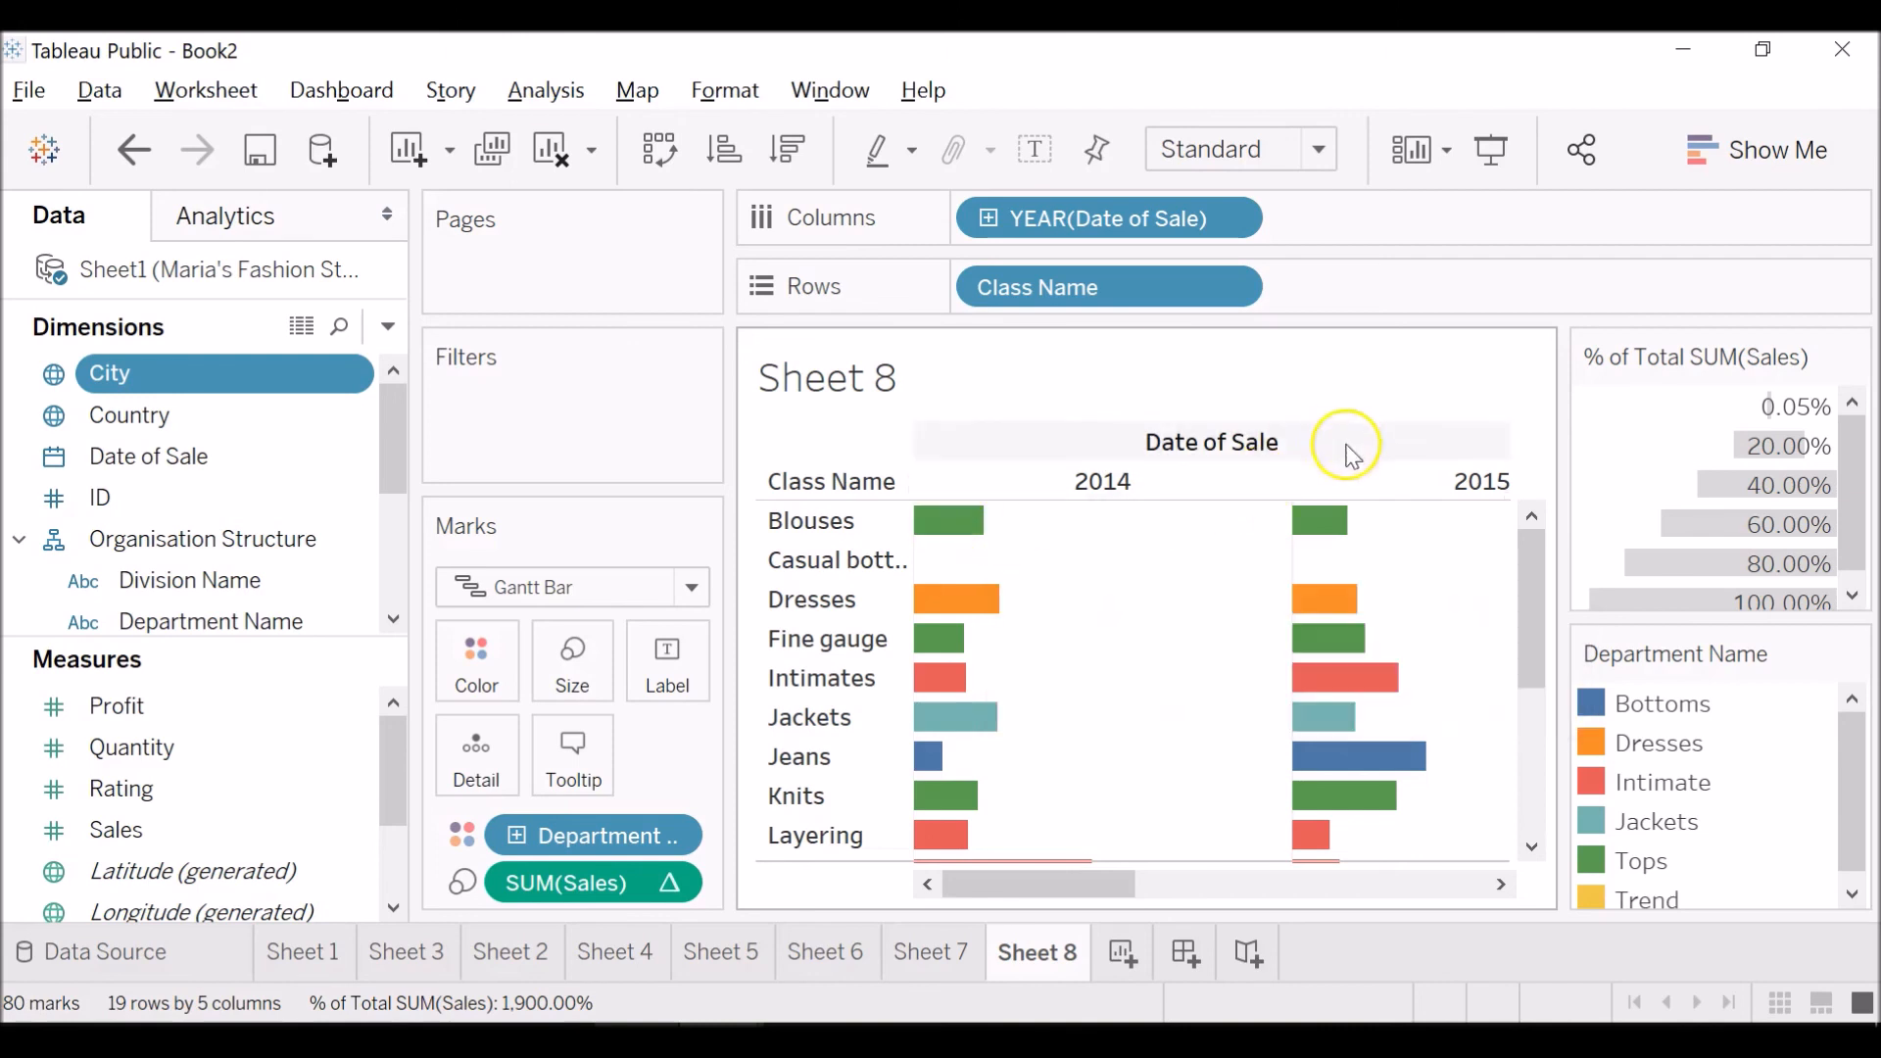
{"action": "mouse_move", "coordinate": [1323, 522]}
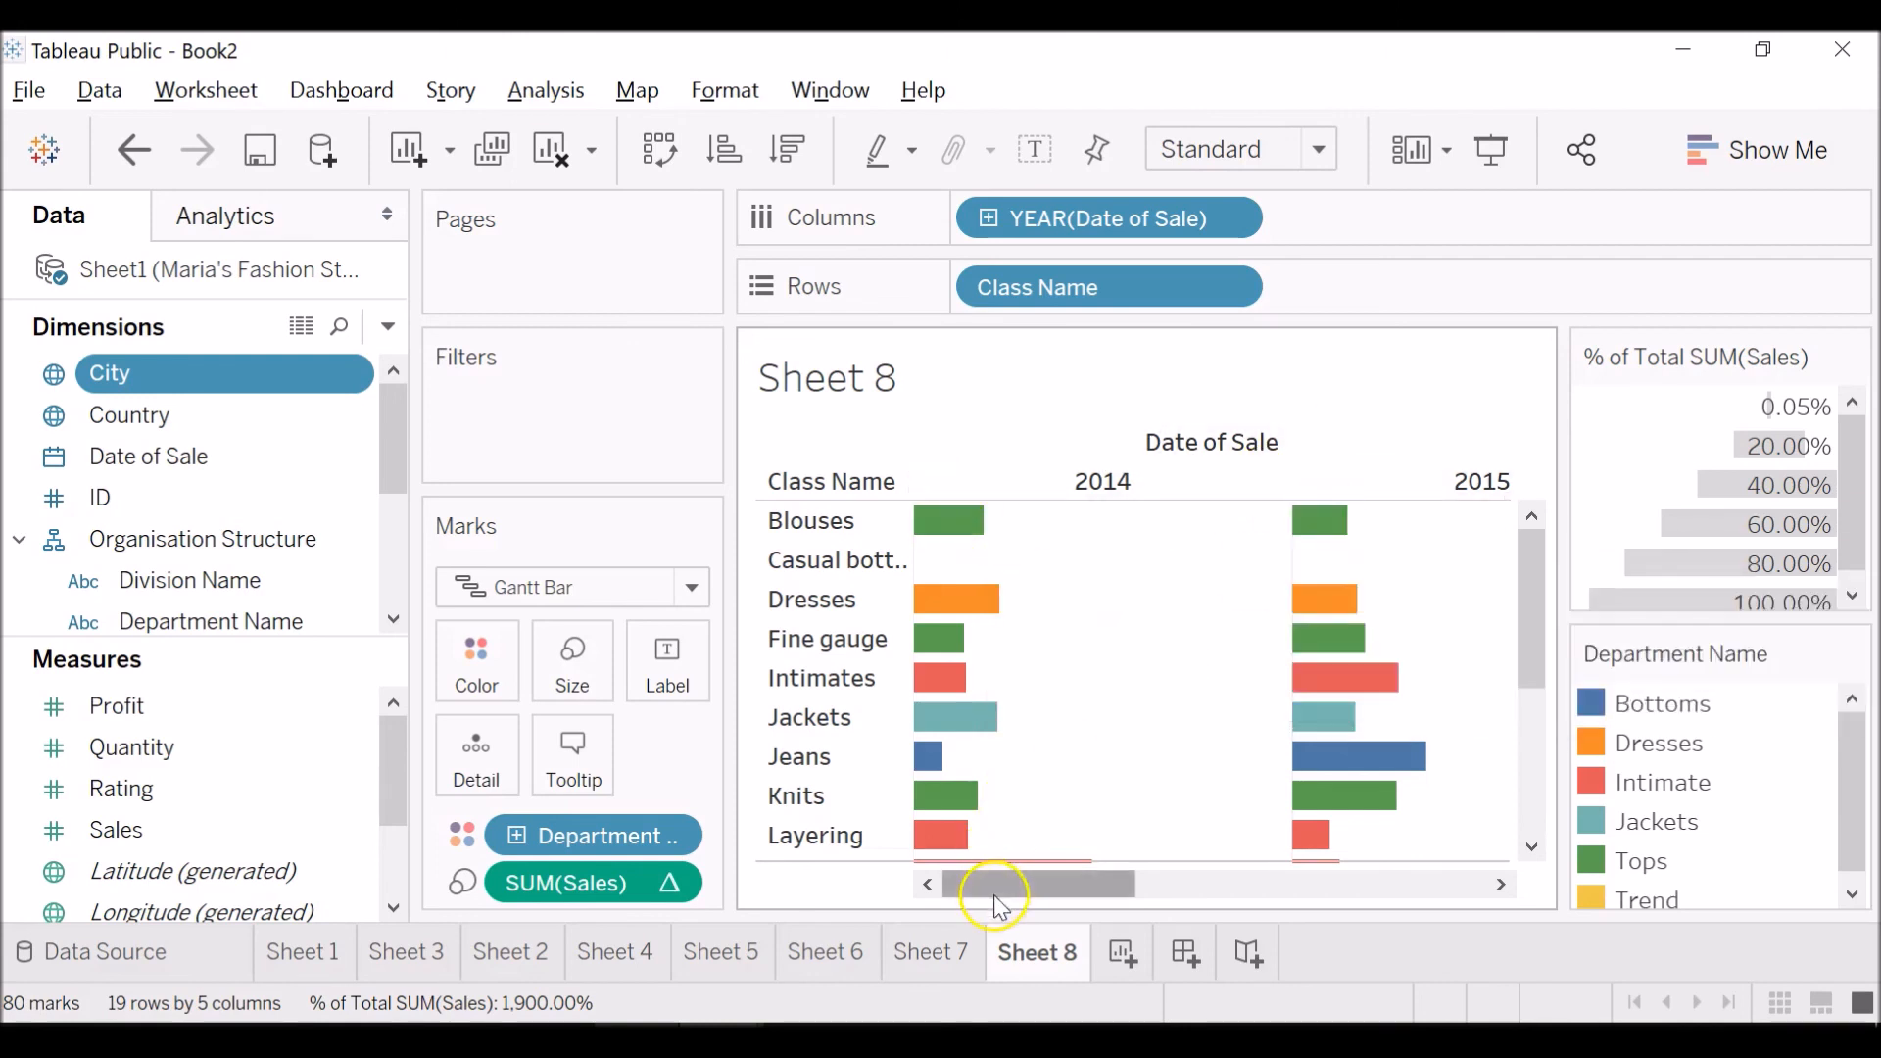
{"action": "left_click_drag", "start_coordinate": [994, 891], "coordinate": [1091, 888]}
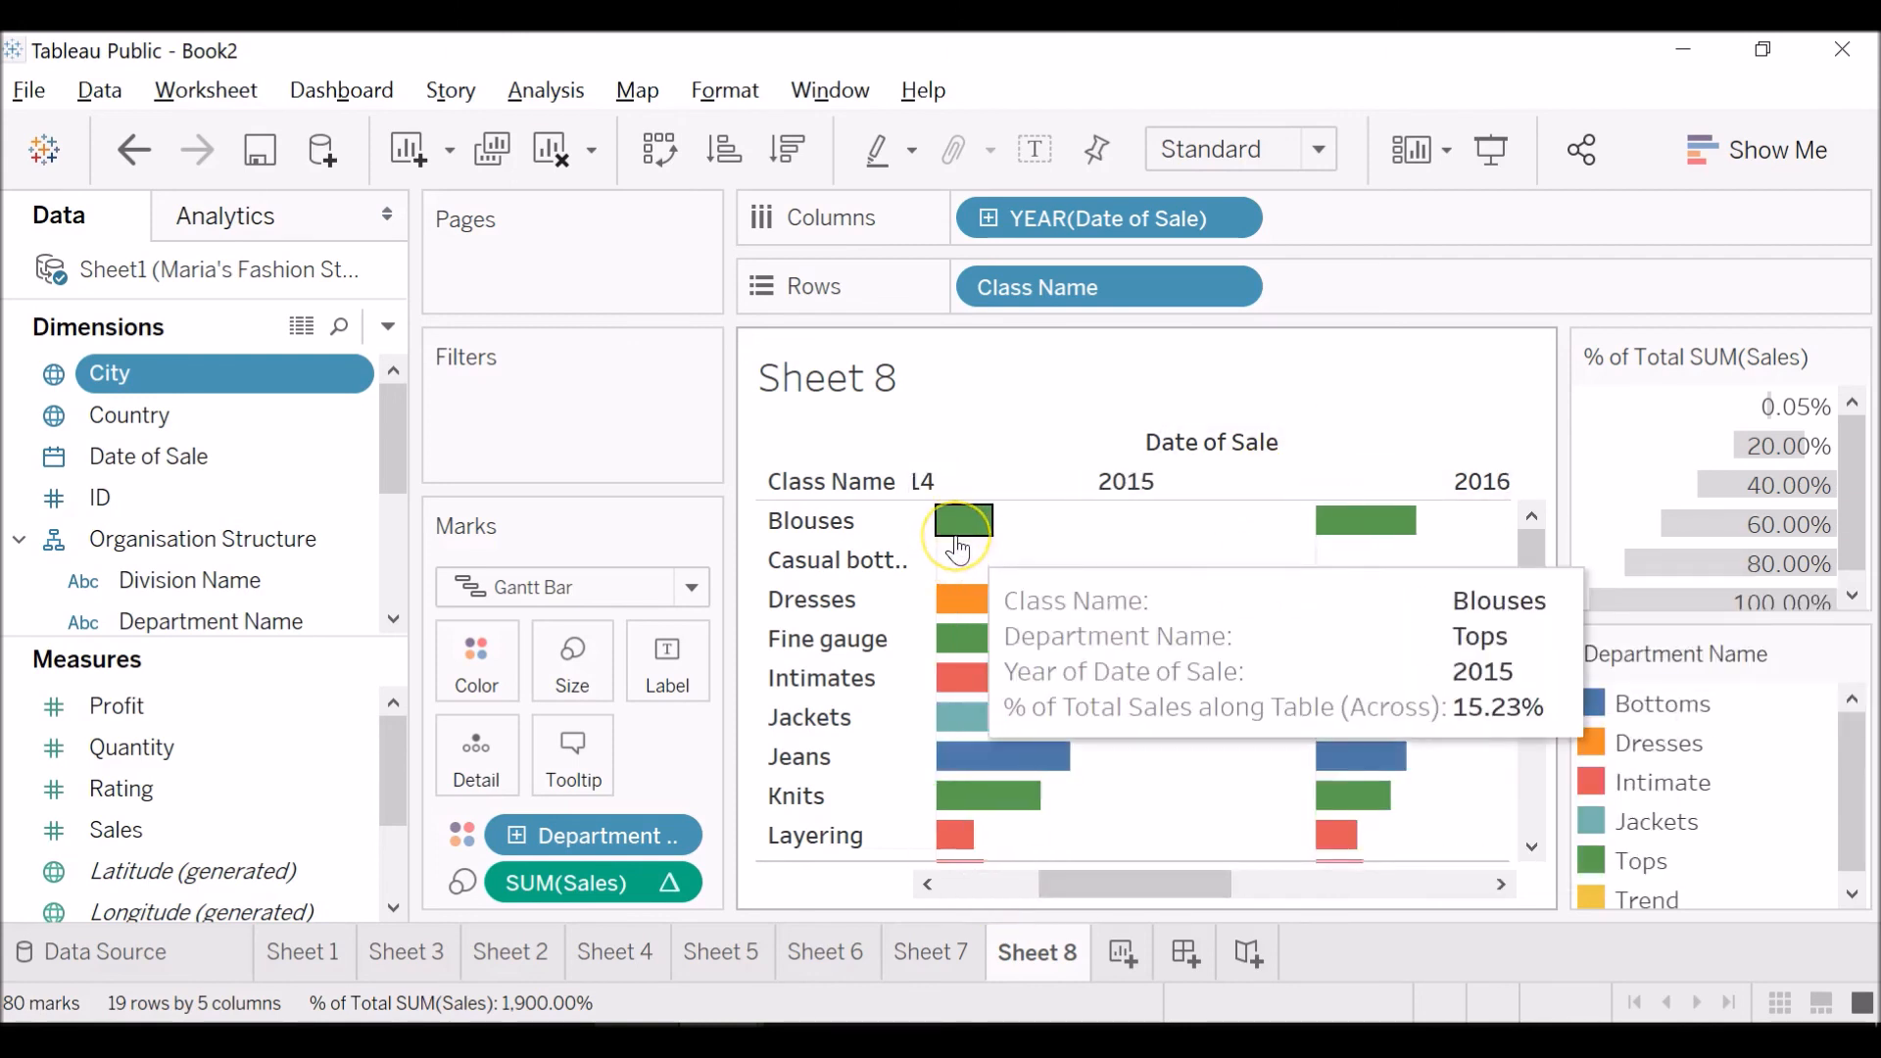
{"action": "mouse_move", "coordinate": [1371, 546]}
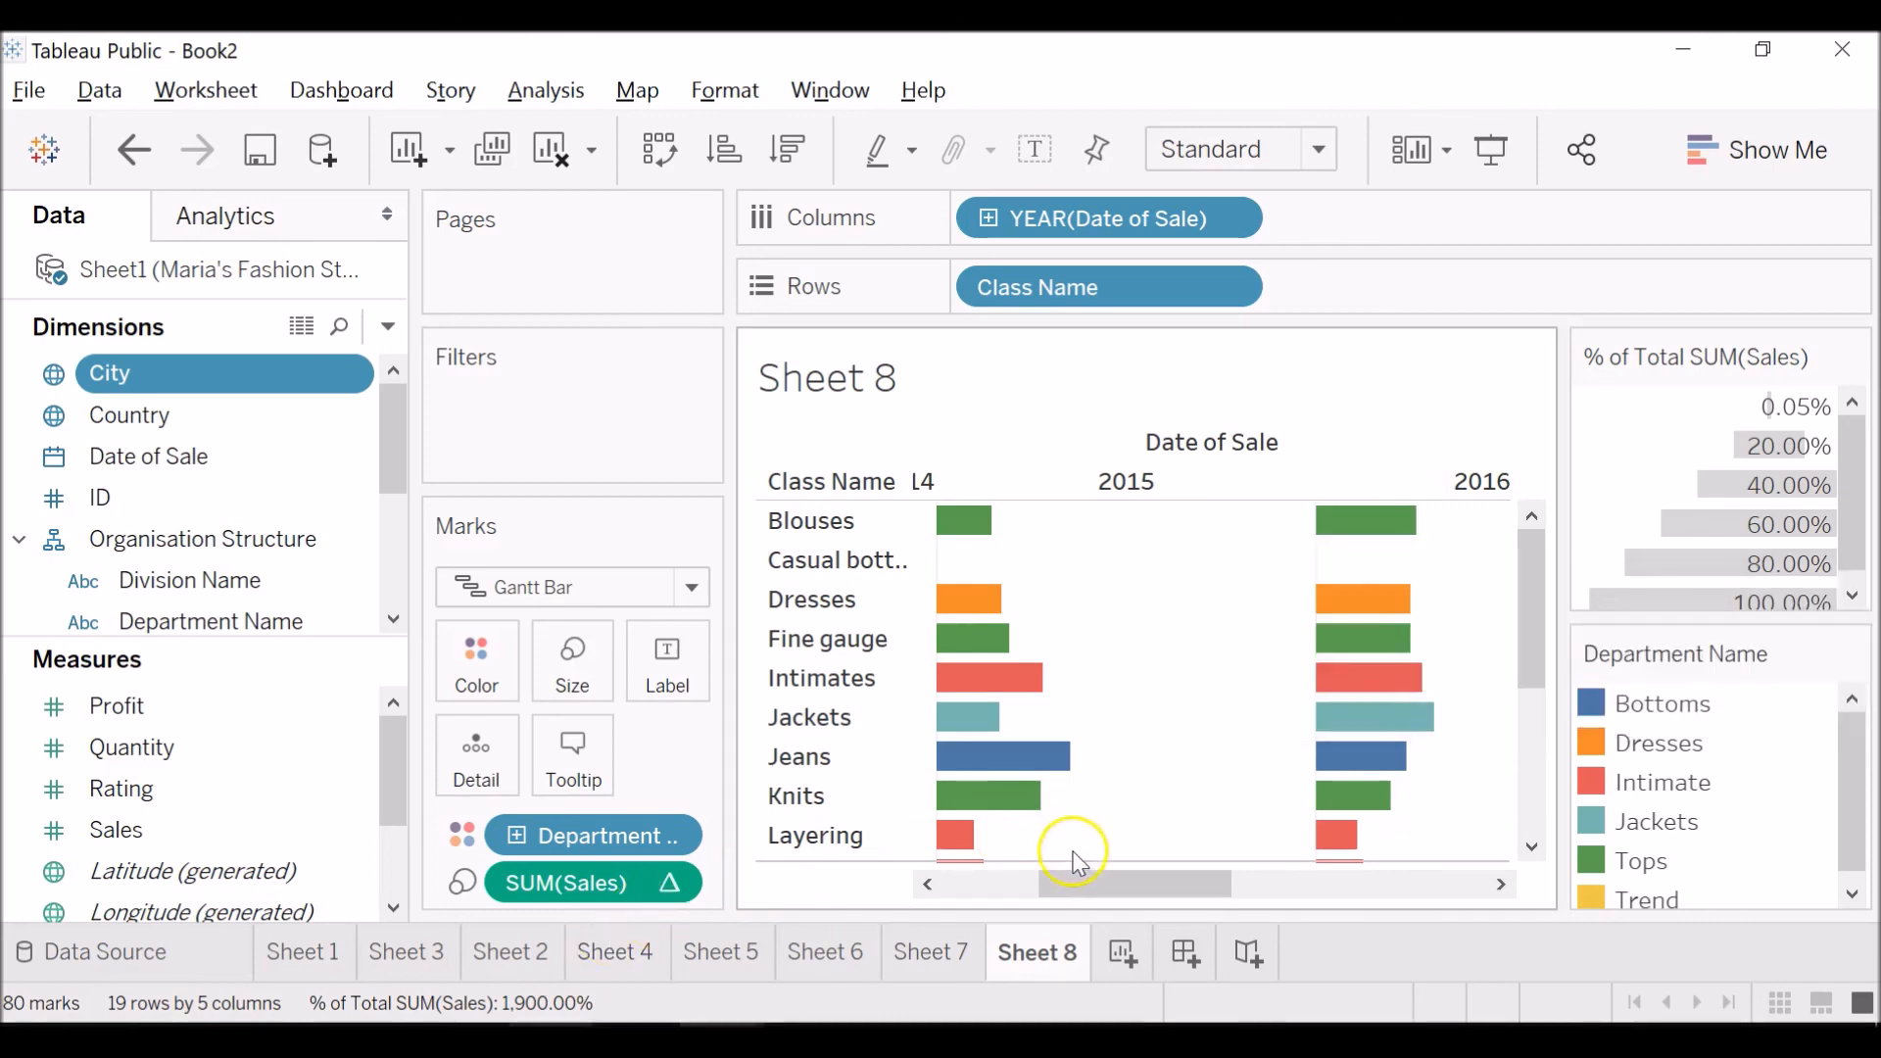
{"action": "left_click_drag", "start_coordinate": [1049, 885], "coordinate": [924, 890]}
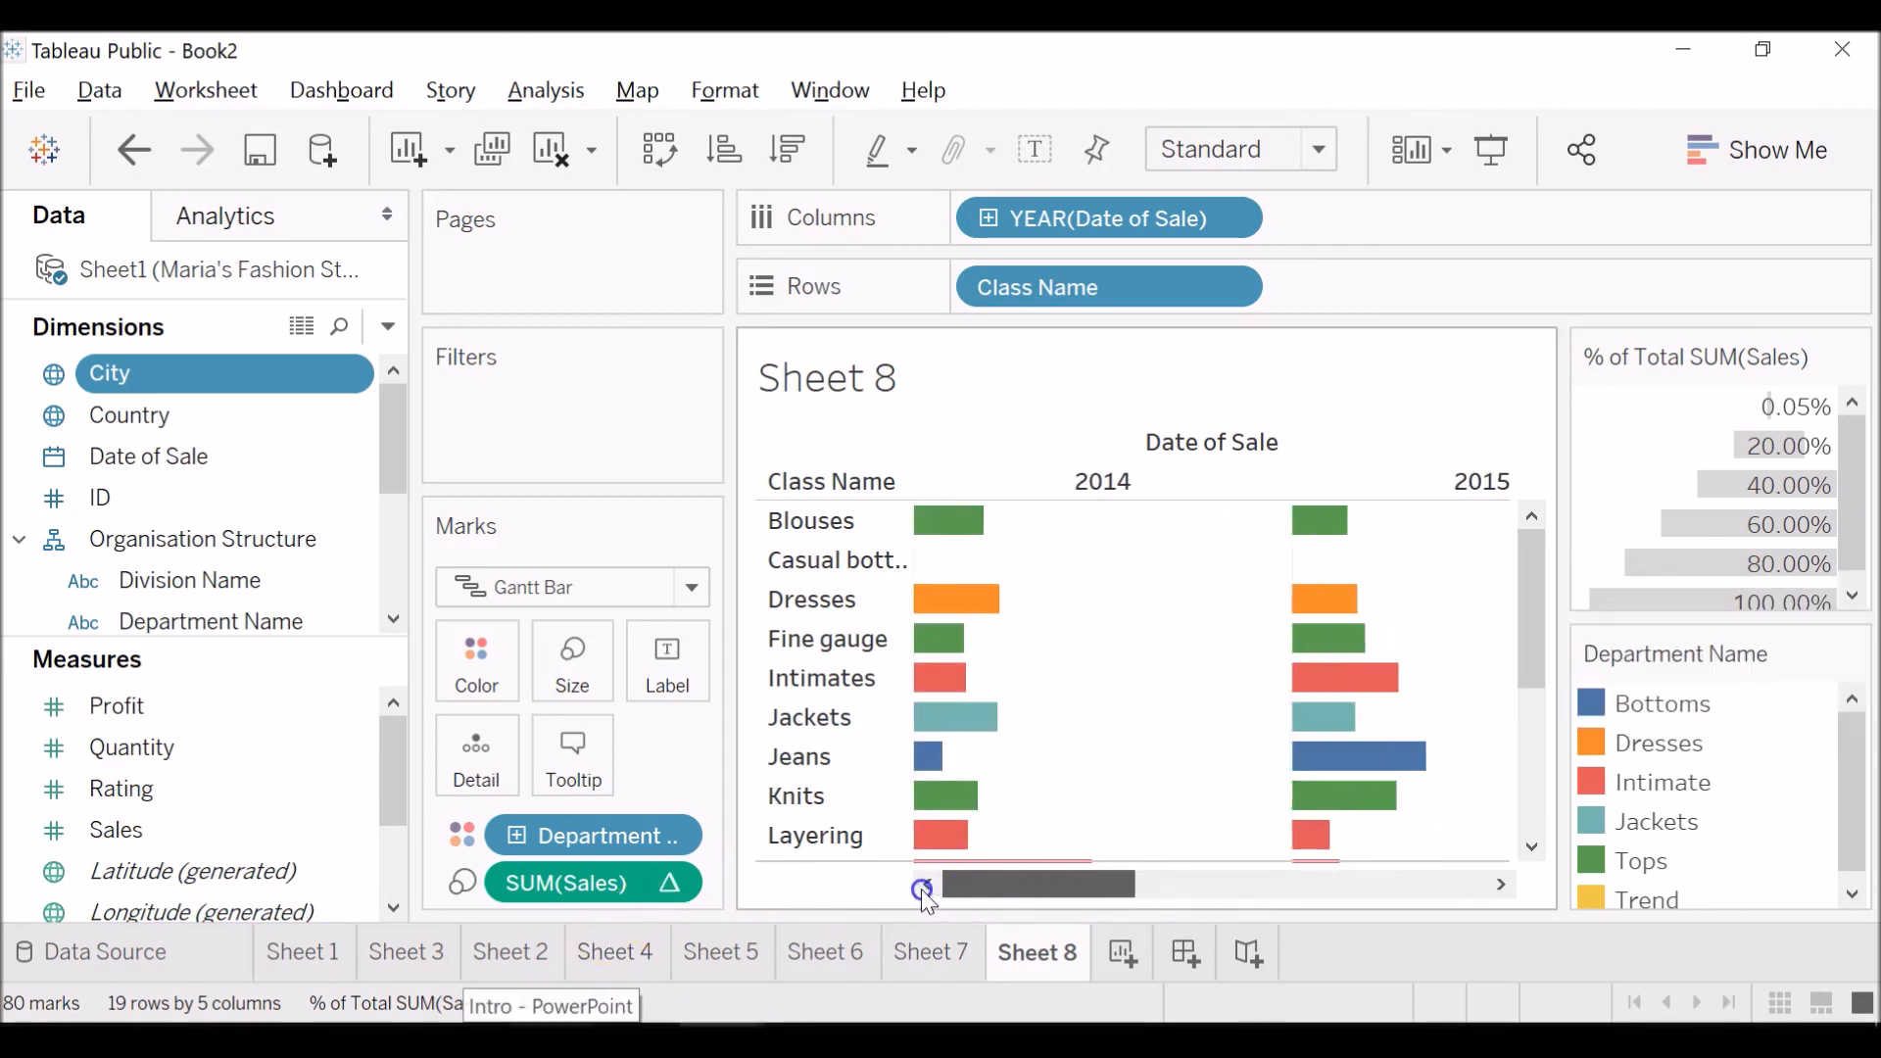
Replace Sales with Profit as the measure that sizes the Gantt bars of each class.
{"action": "right_click", "coordinate": [668, 886]}
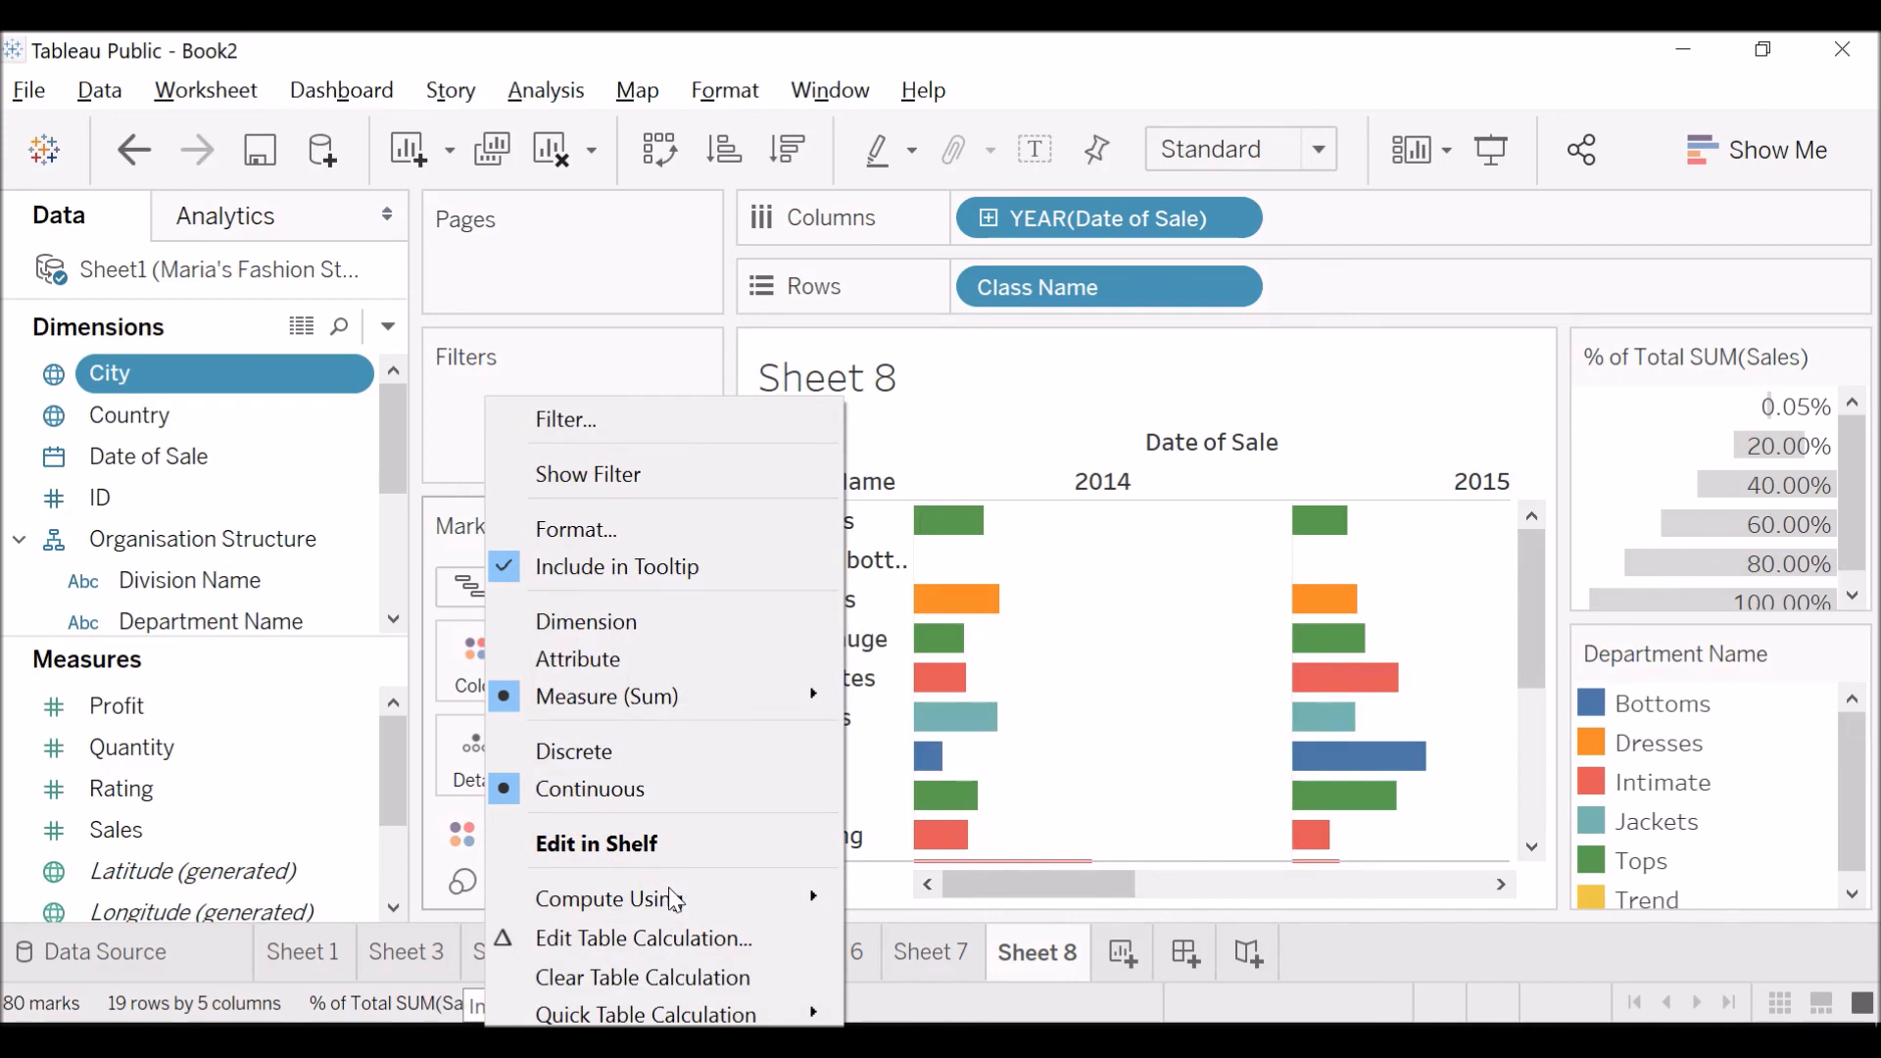
{"action": "left_click", "coordinate": [578, 1054]}
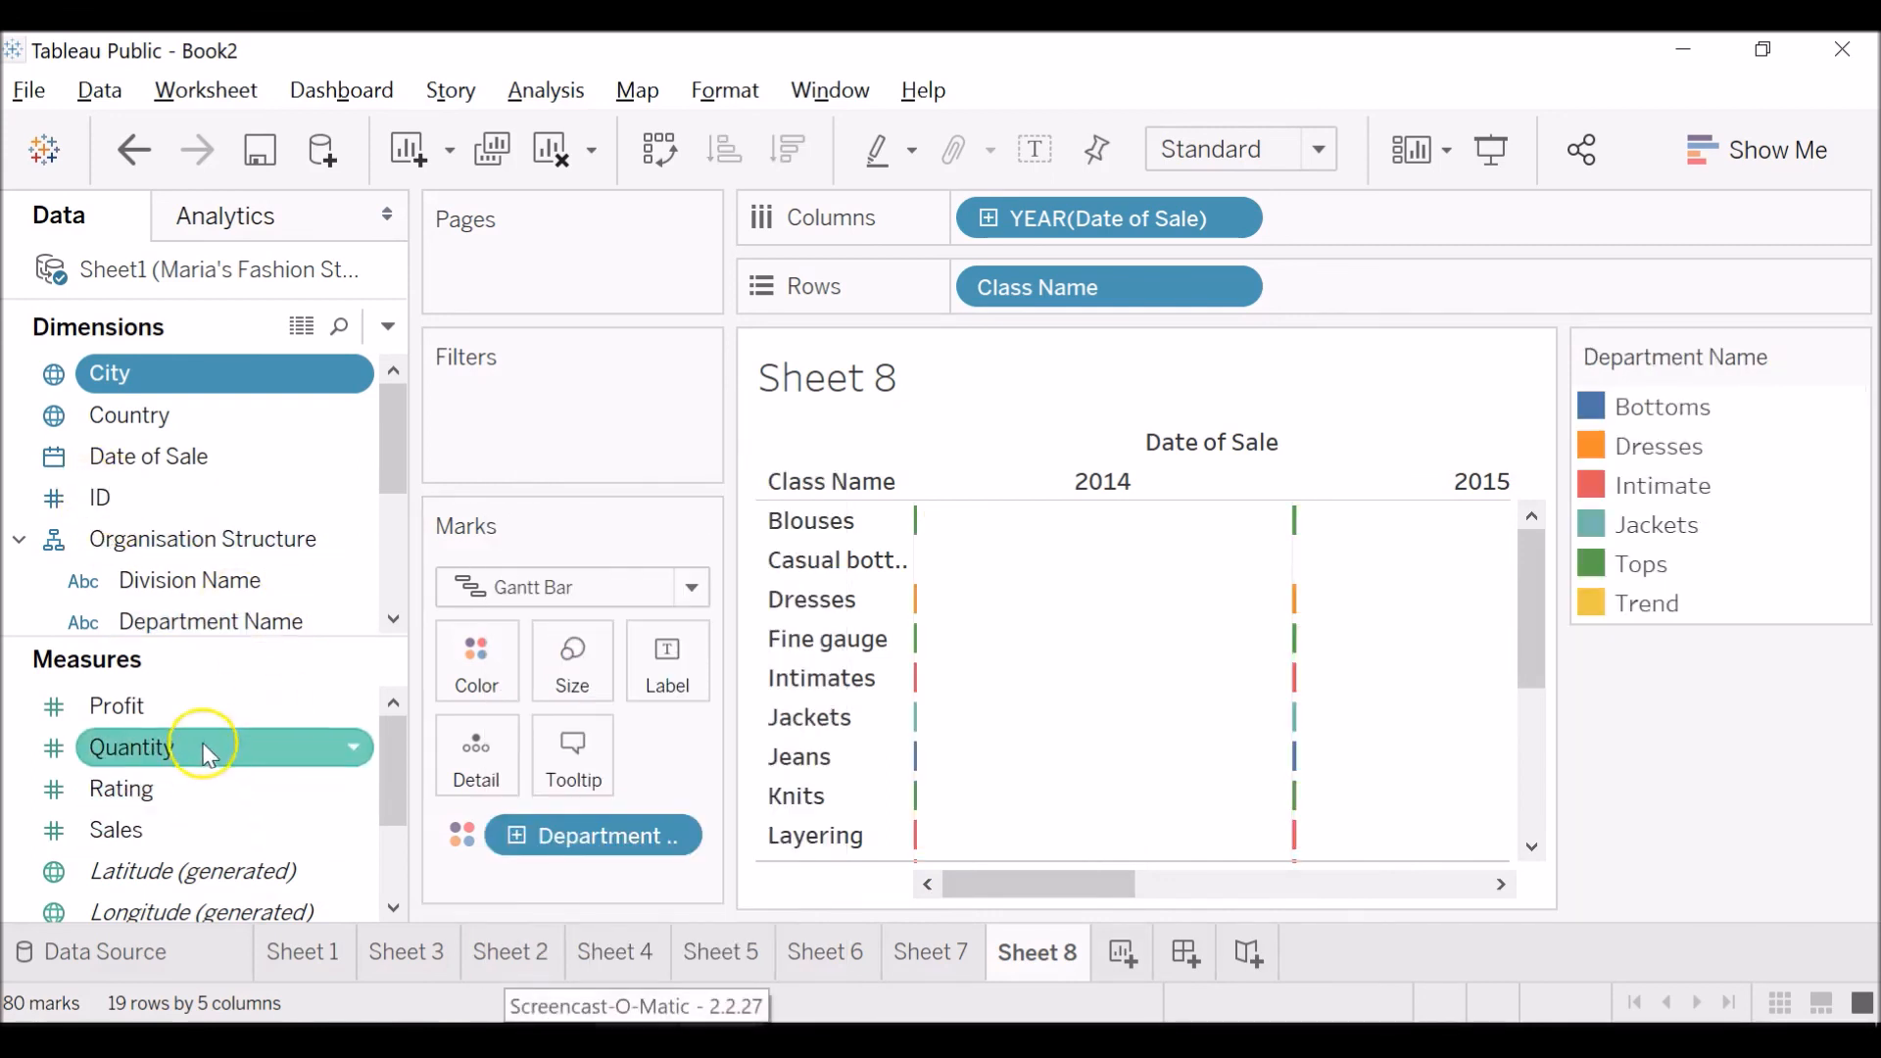
{"action": "left_click_drag", "start_coordinate": [202, 706], "coordinate": [570, 894]}
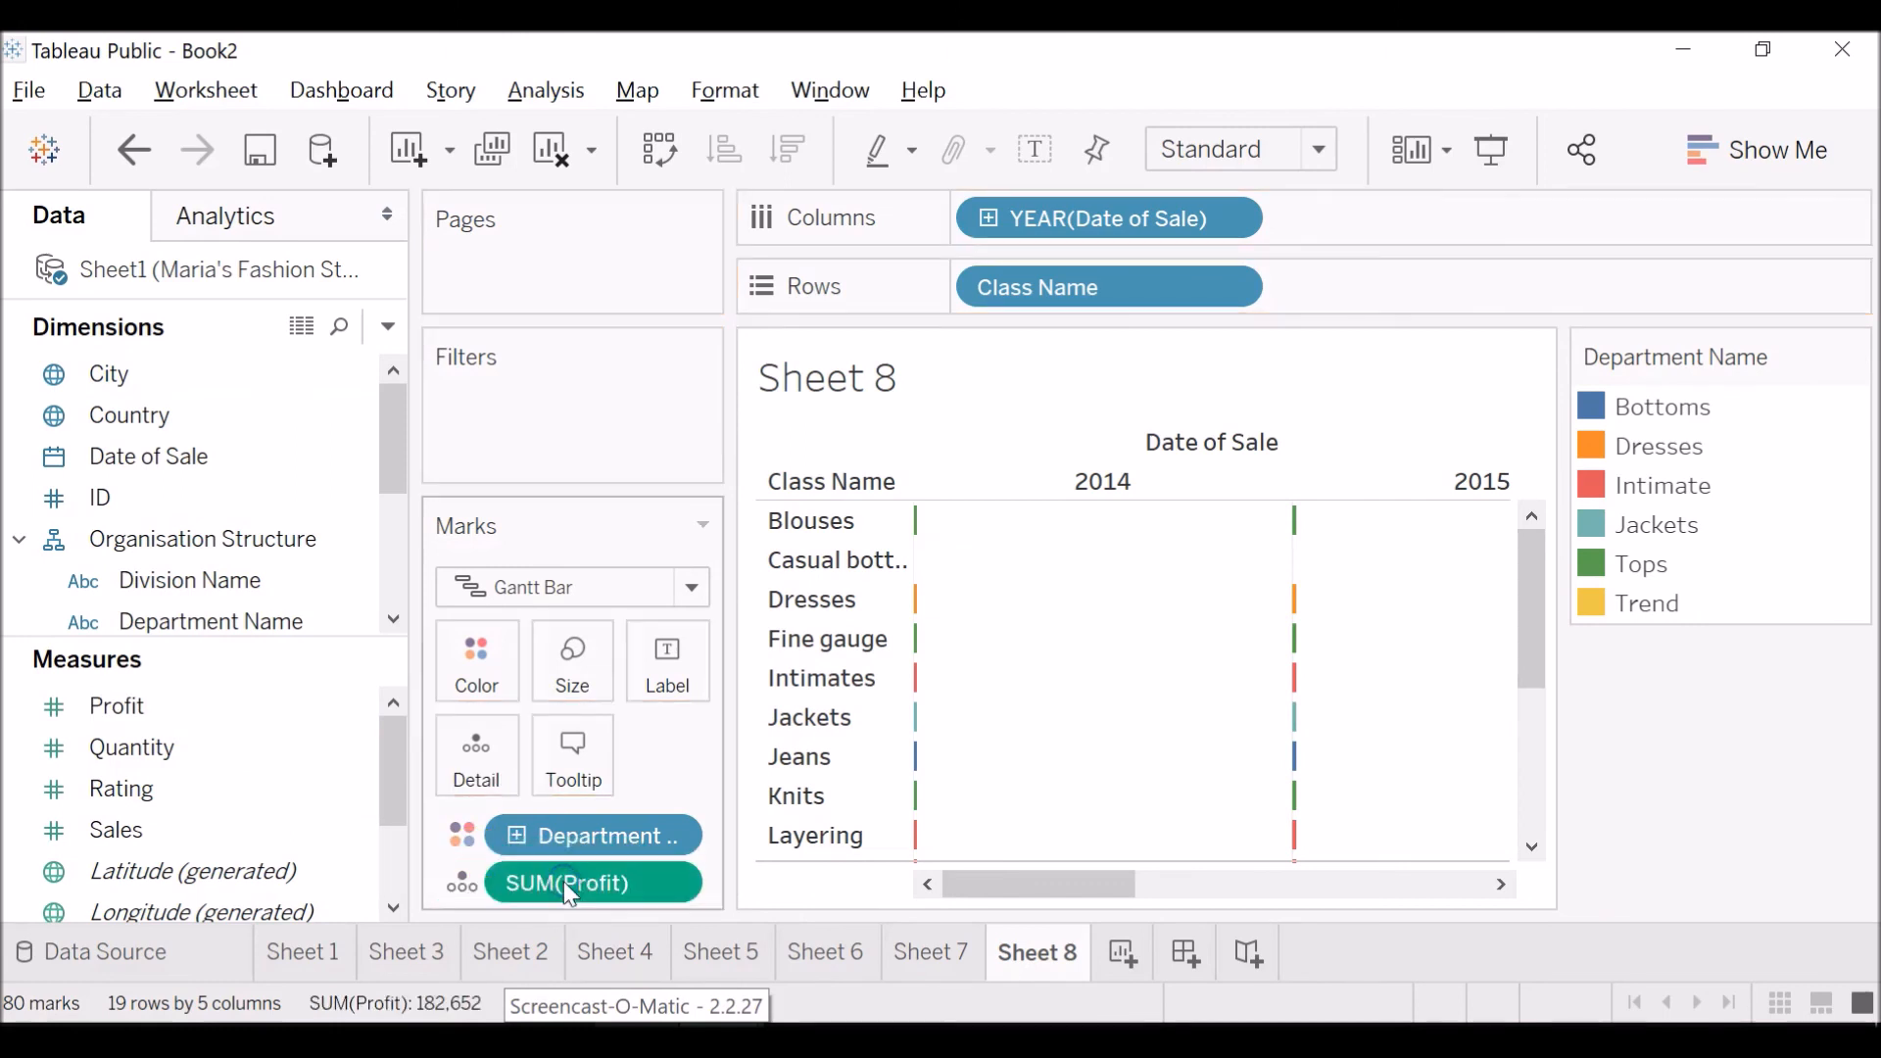
{"action": "left_click_drag", "start_coordinate": [564, 884], "coordinate": [579, 676]}
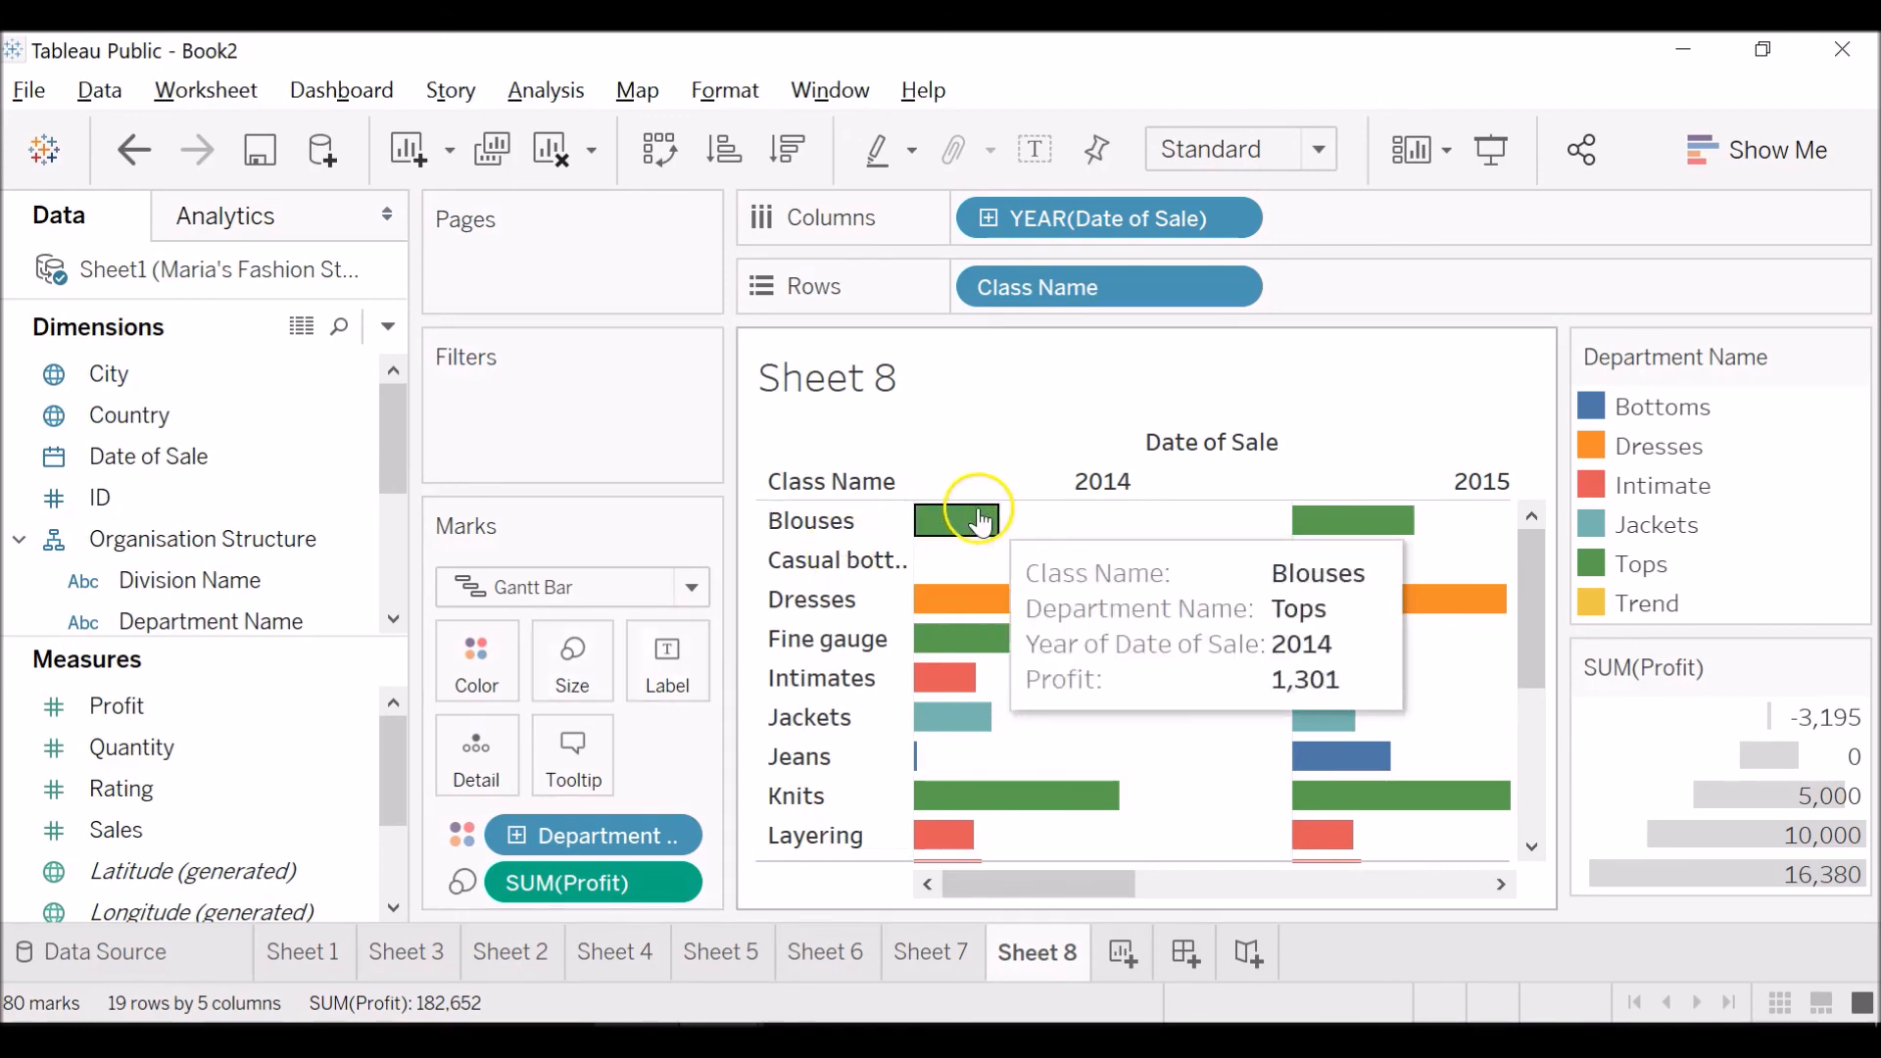
Apply the Percent of Total quick table calculation to Profit and examine the Blouses bars across the years.
{"action": "left_click", "coordinate": [667, 887]}
{"action": "mouse_move", "coordinate": [821, 1009]}
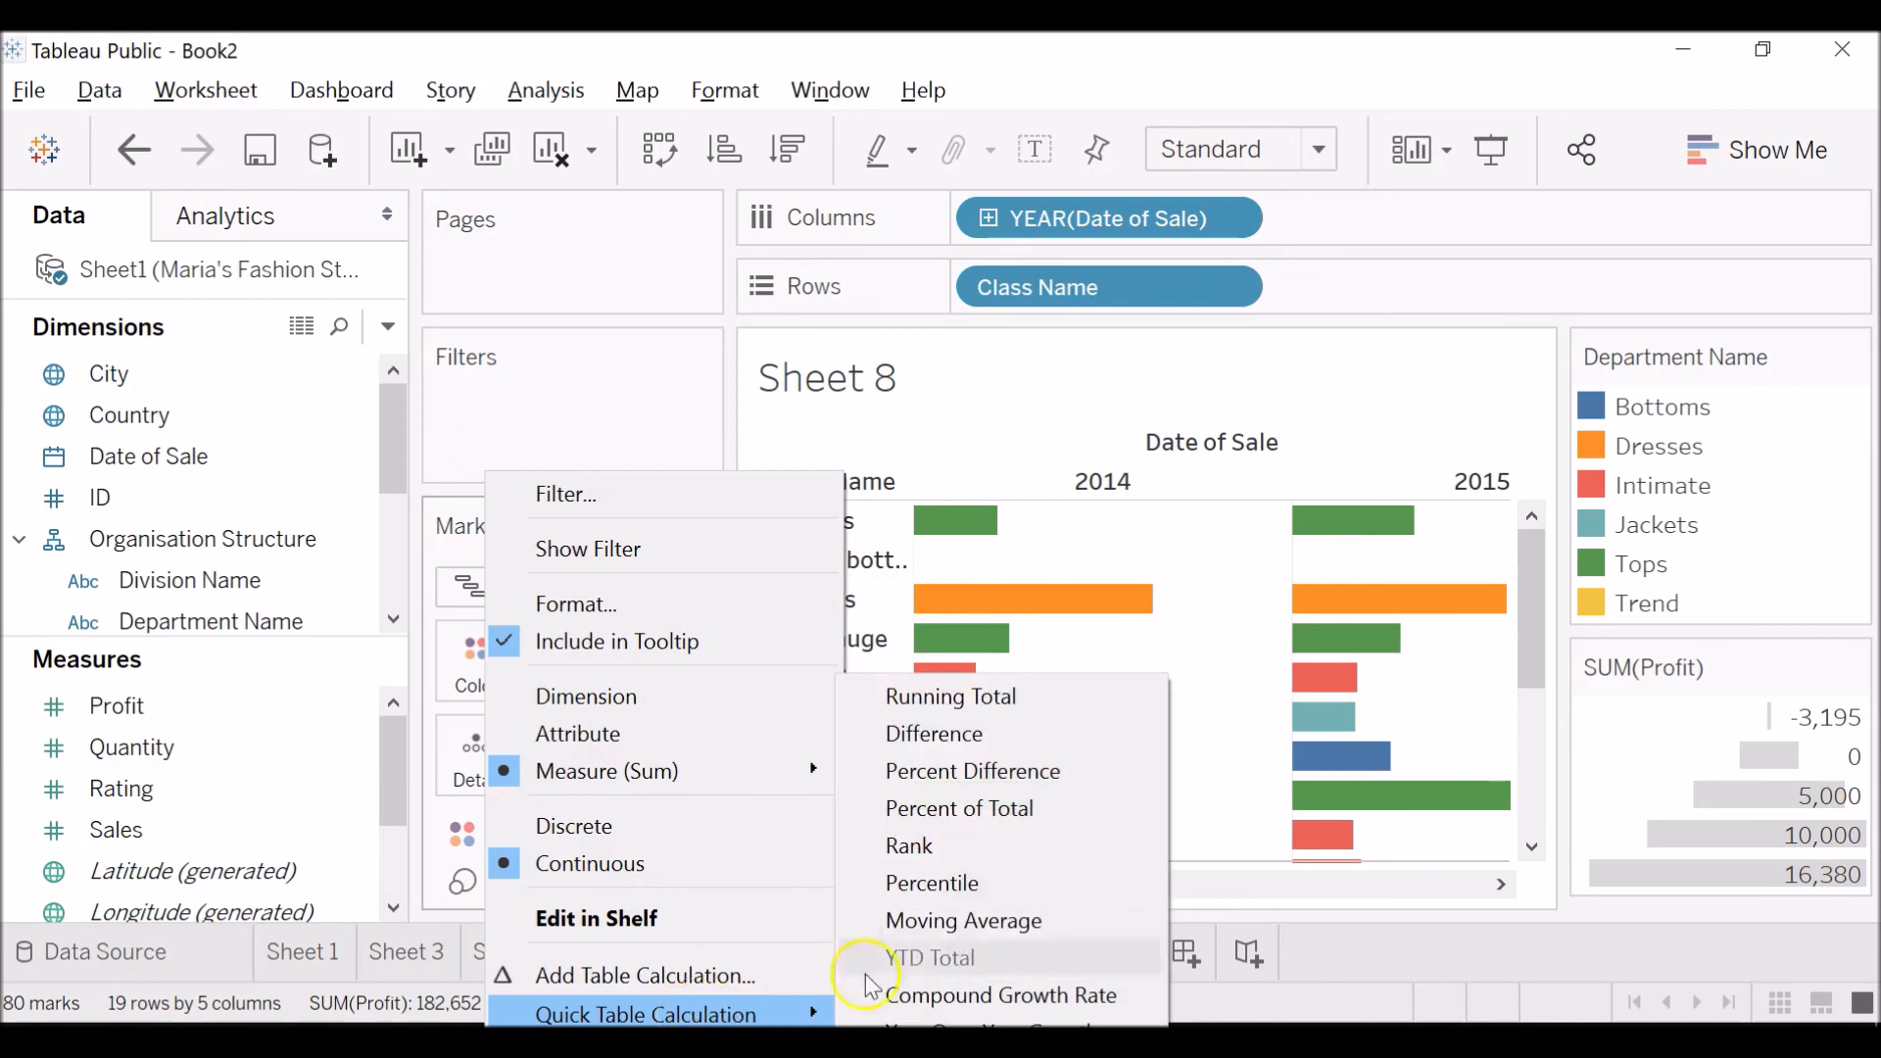
{"action": "left_click", "coordinate": [877, 809]}
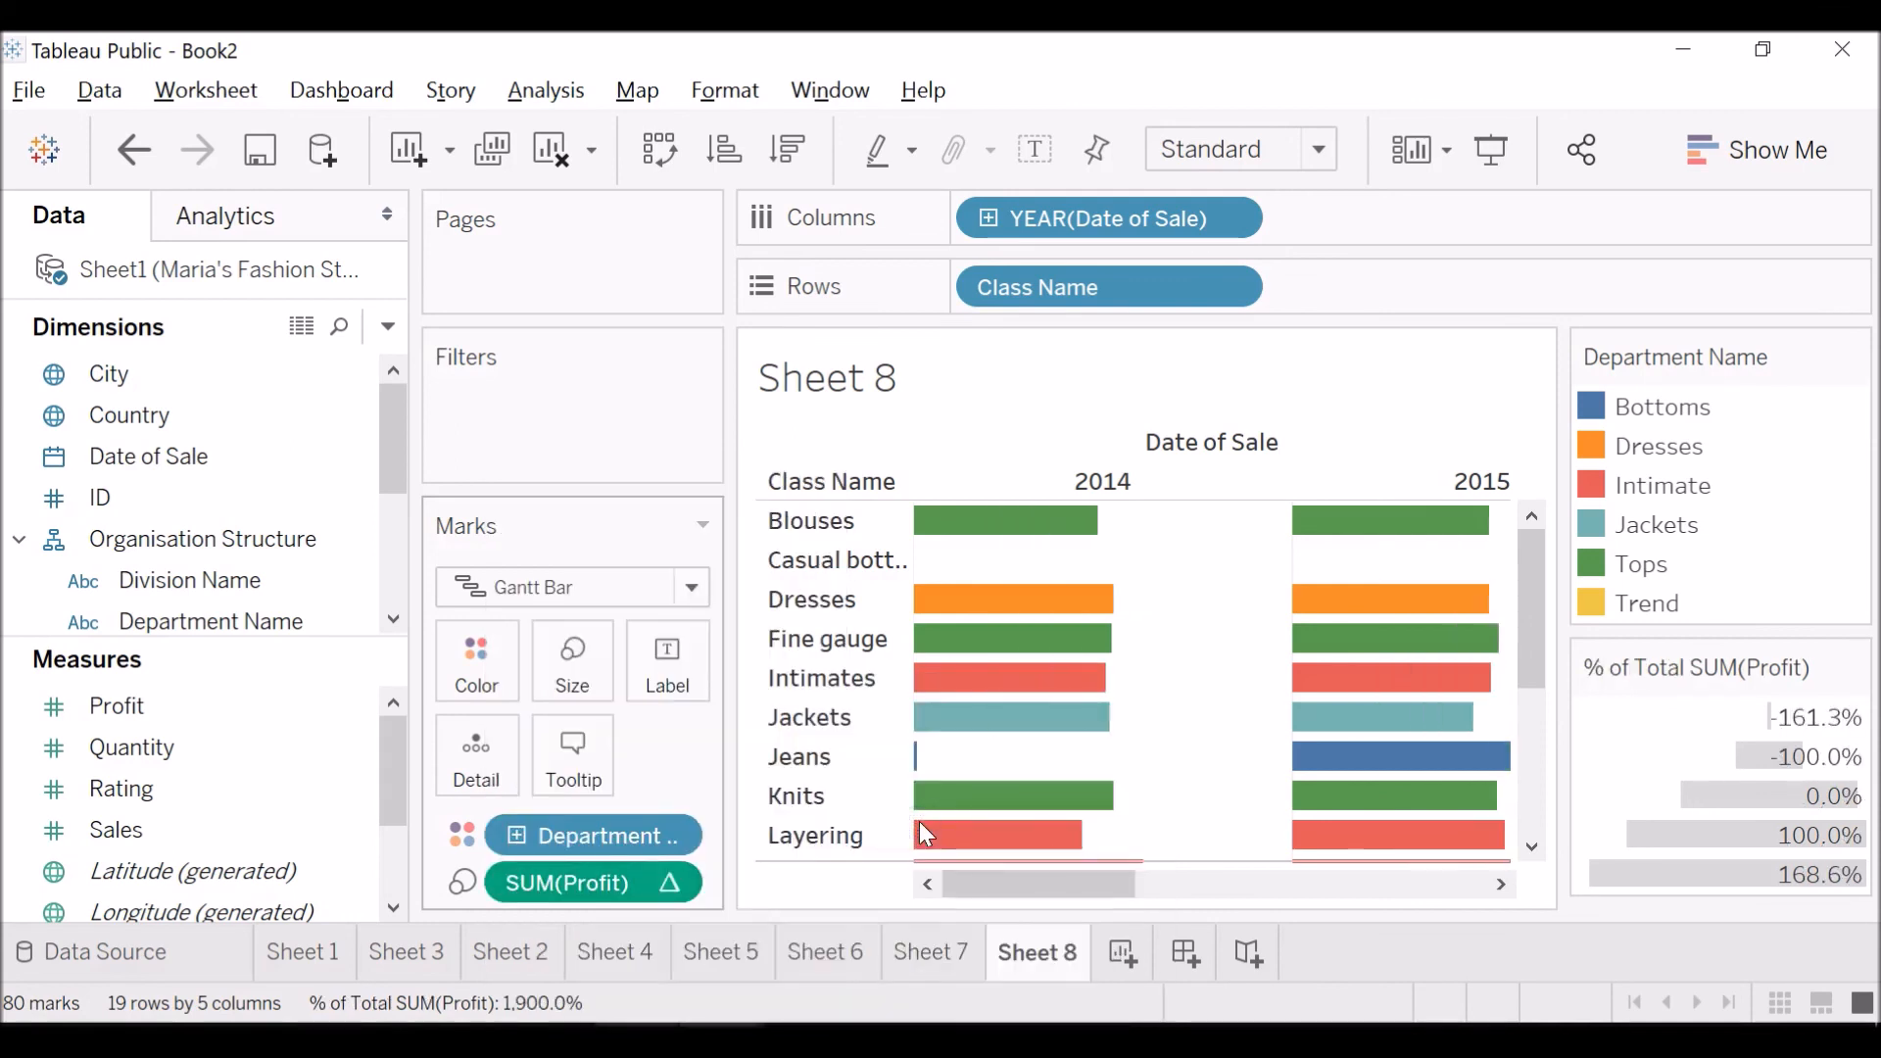
{"action": "mouse_move", "coordinate": [1320, 529]}
{"action": "left_click", "coordinate": [693, 588]}
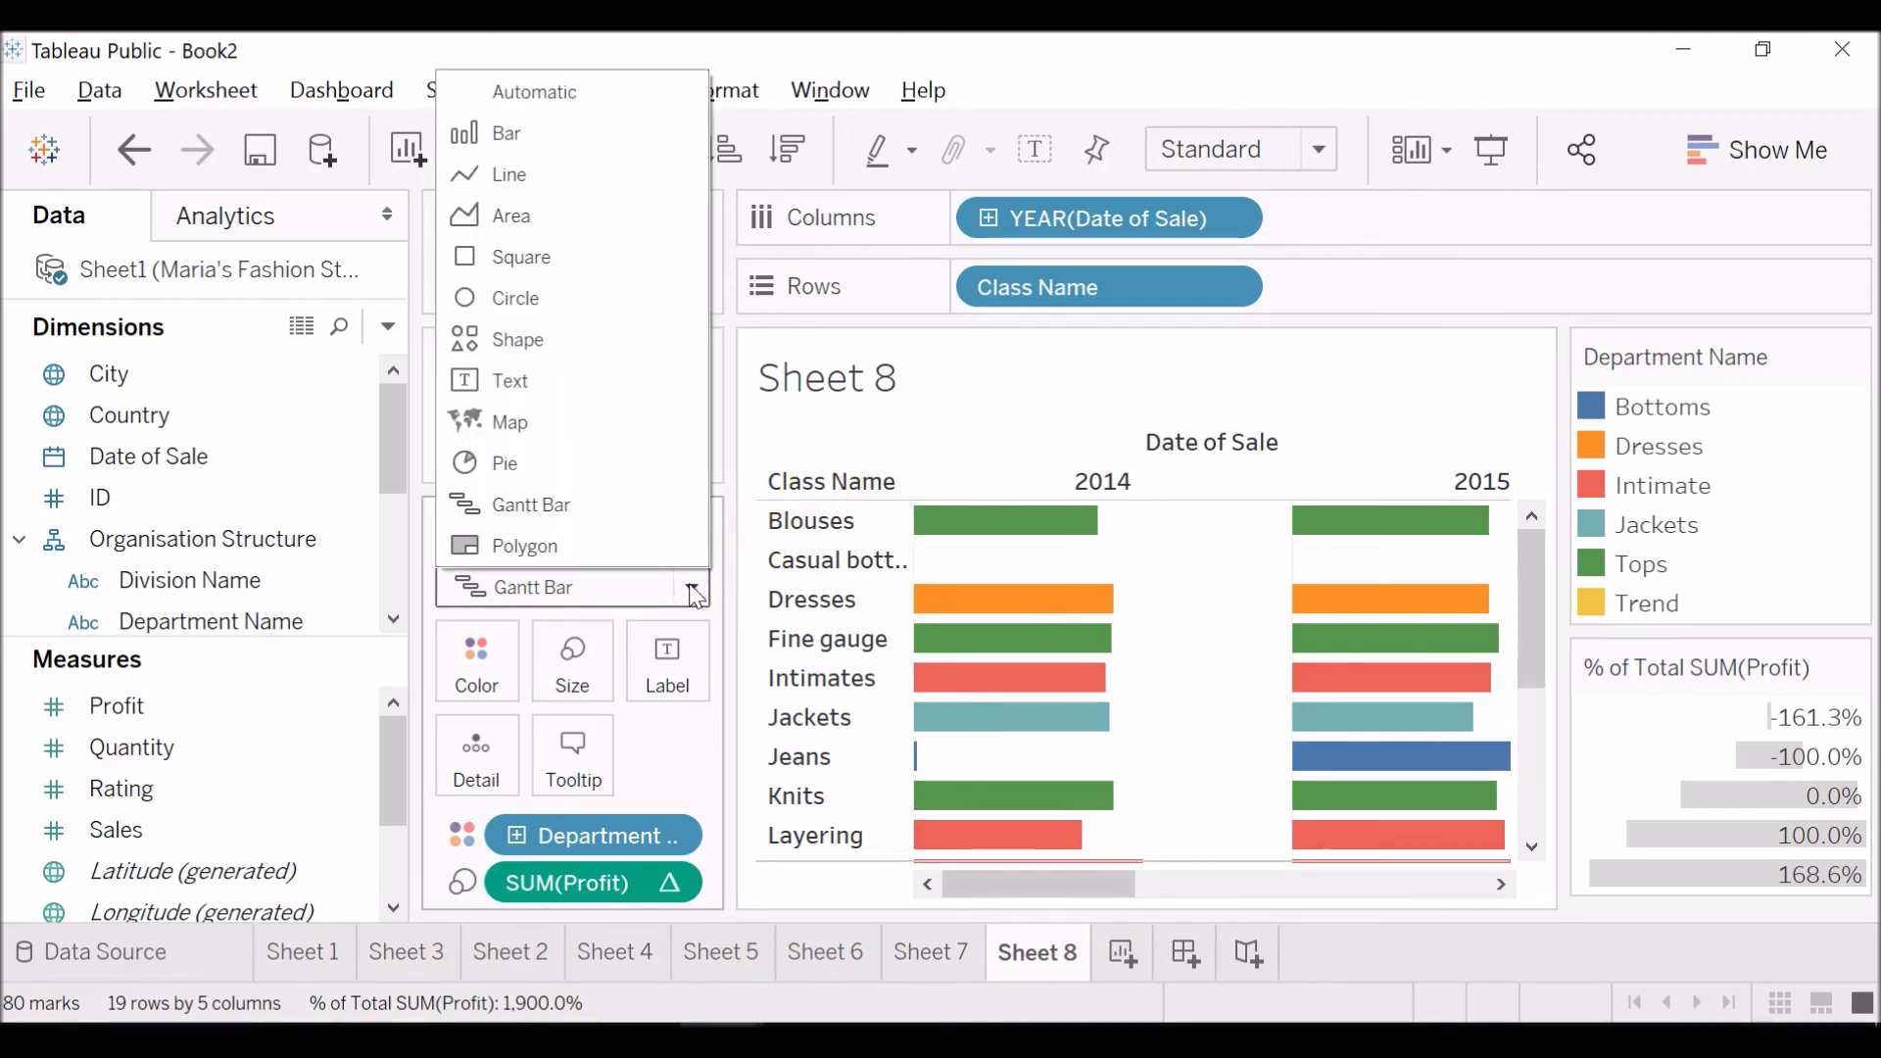
{"action": "left_click", "coordinate": [689, 586]}
{"action": "left_click", "coordinate": [693, 586]}
{"action": "left_click", "coordinate": [693, 586]}
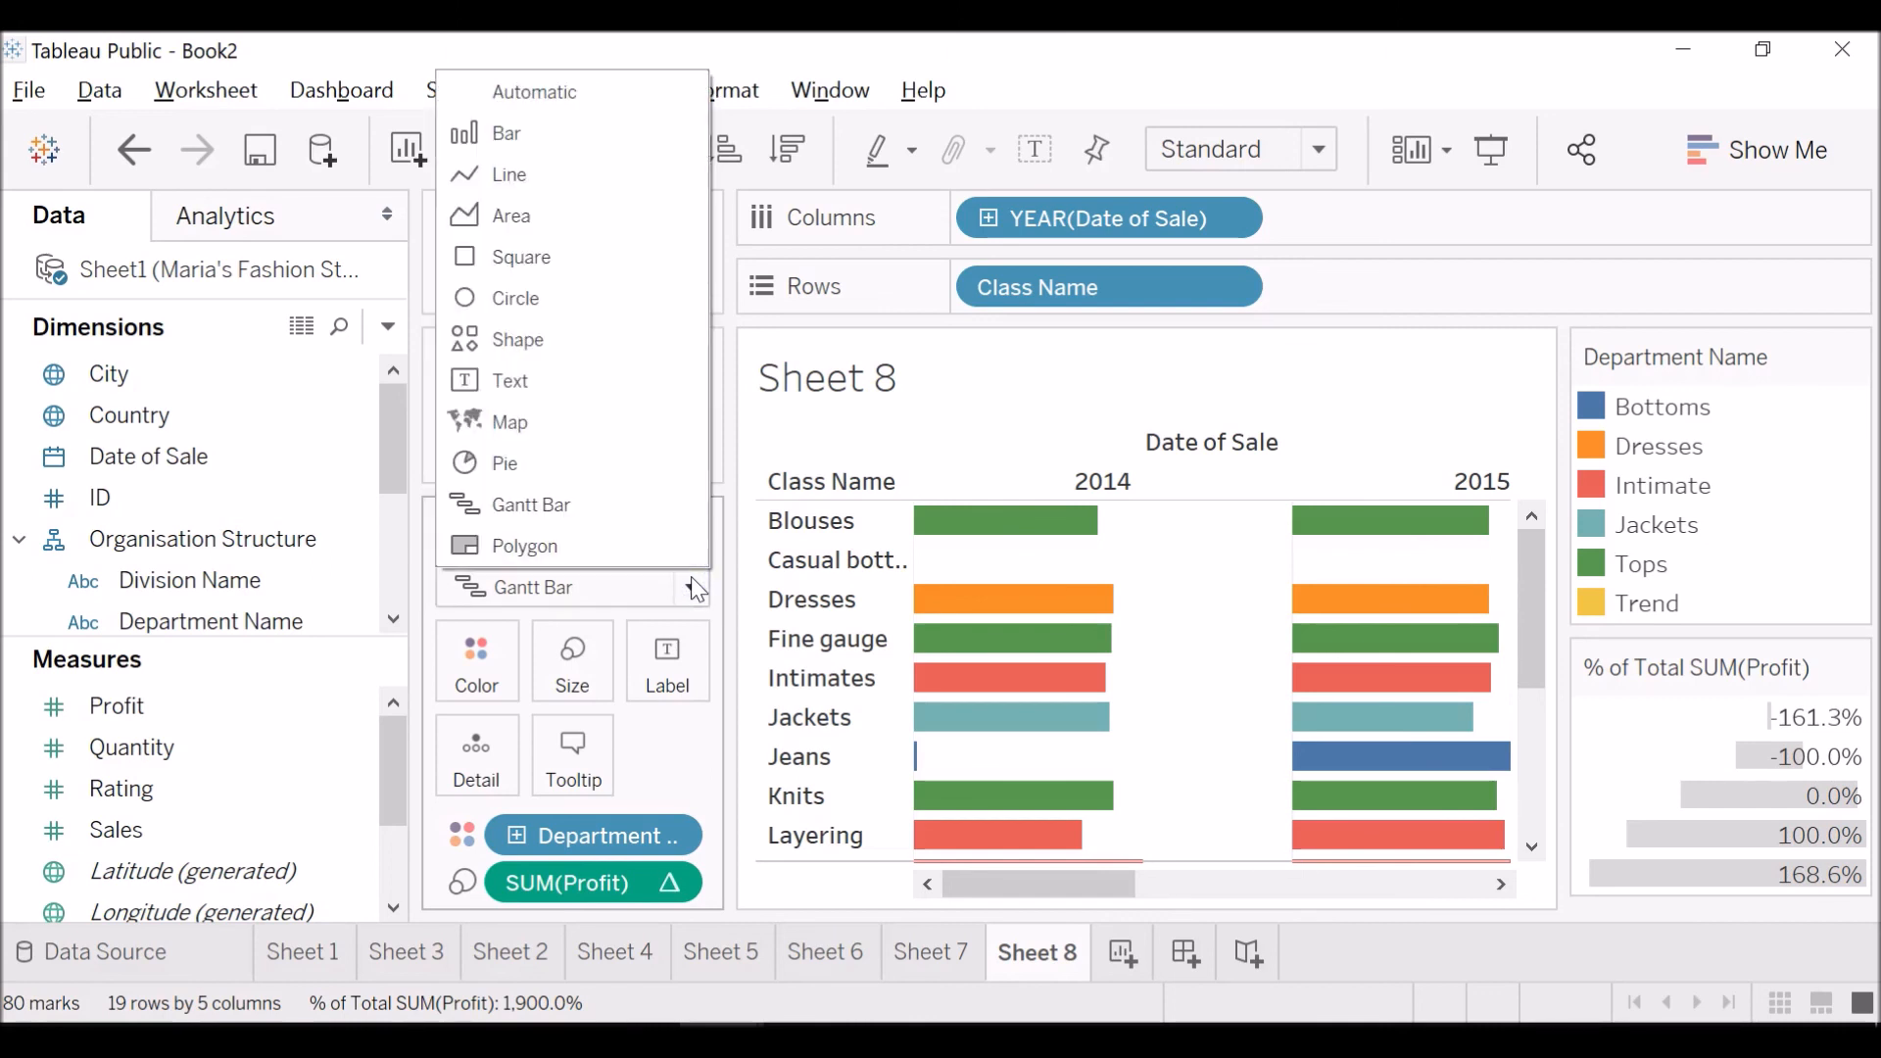